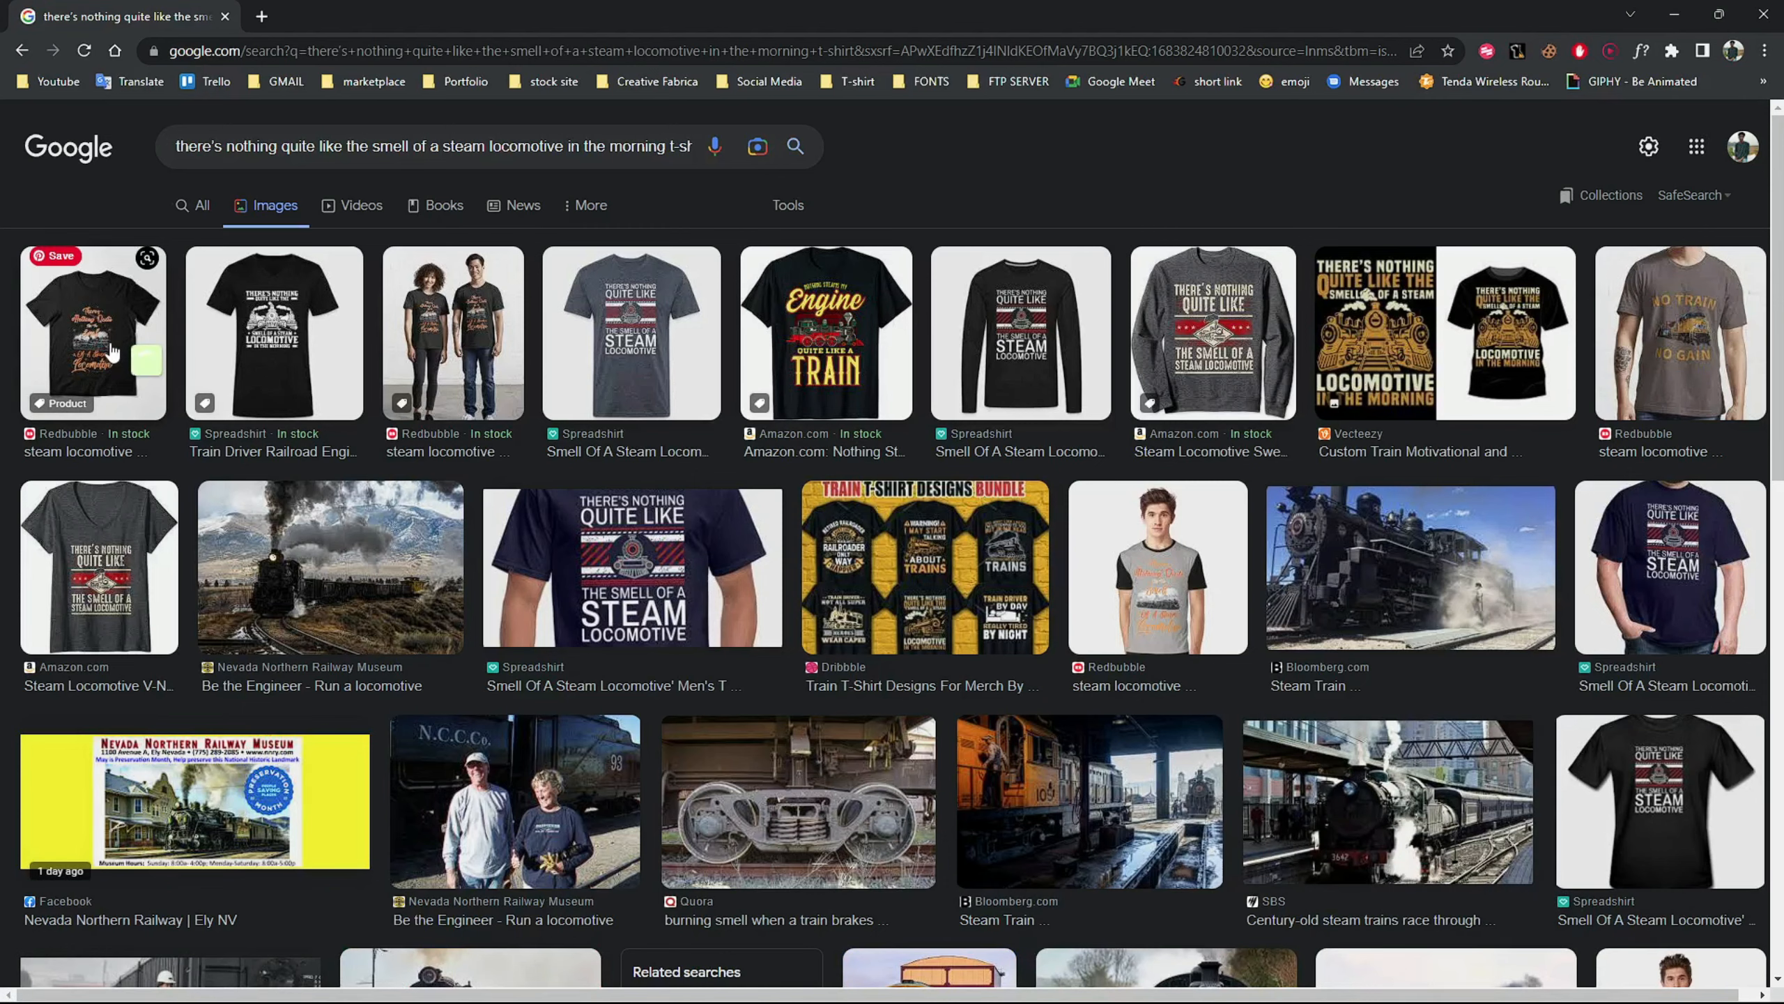
- Browse the image results for steam locomotive T-shirt designs as reference, close the browser tab and switch to train.ai in Illustrator
scroll(845, 769, "down", 7)
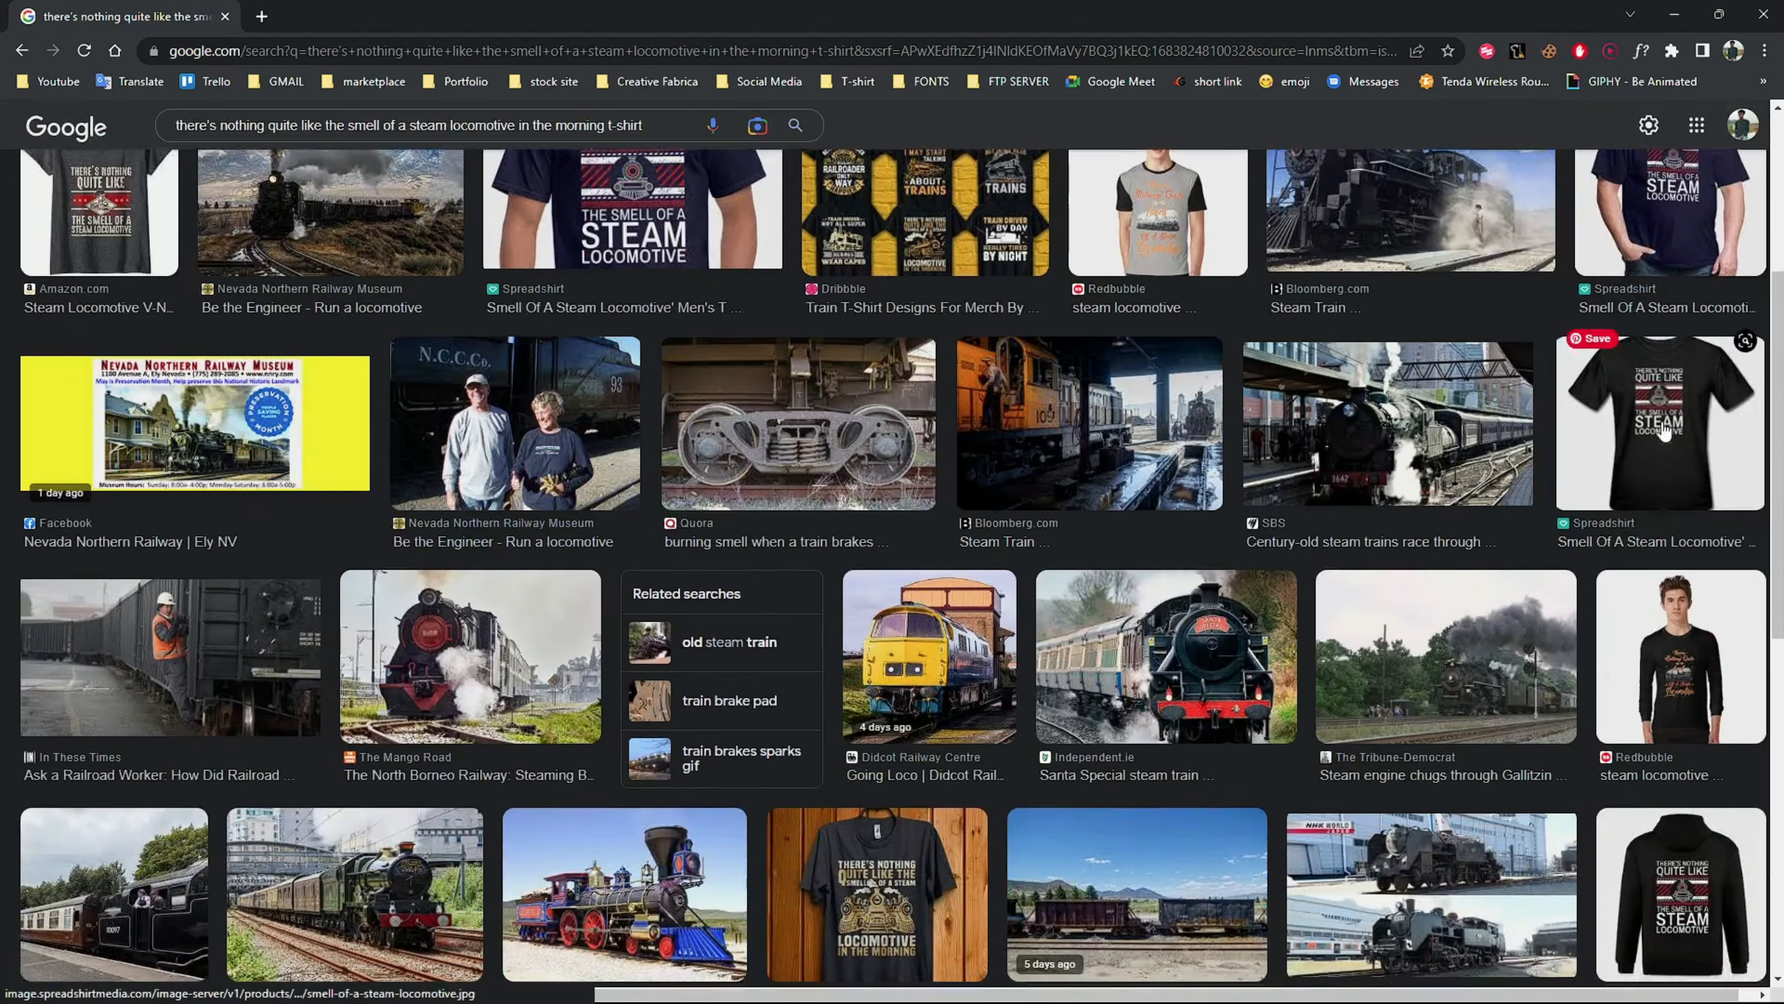
scroll(844, 770, "down", 7)
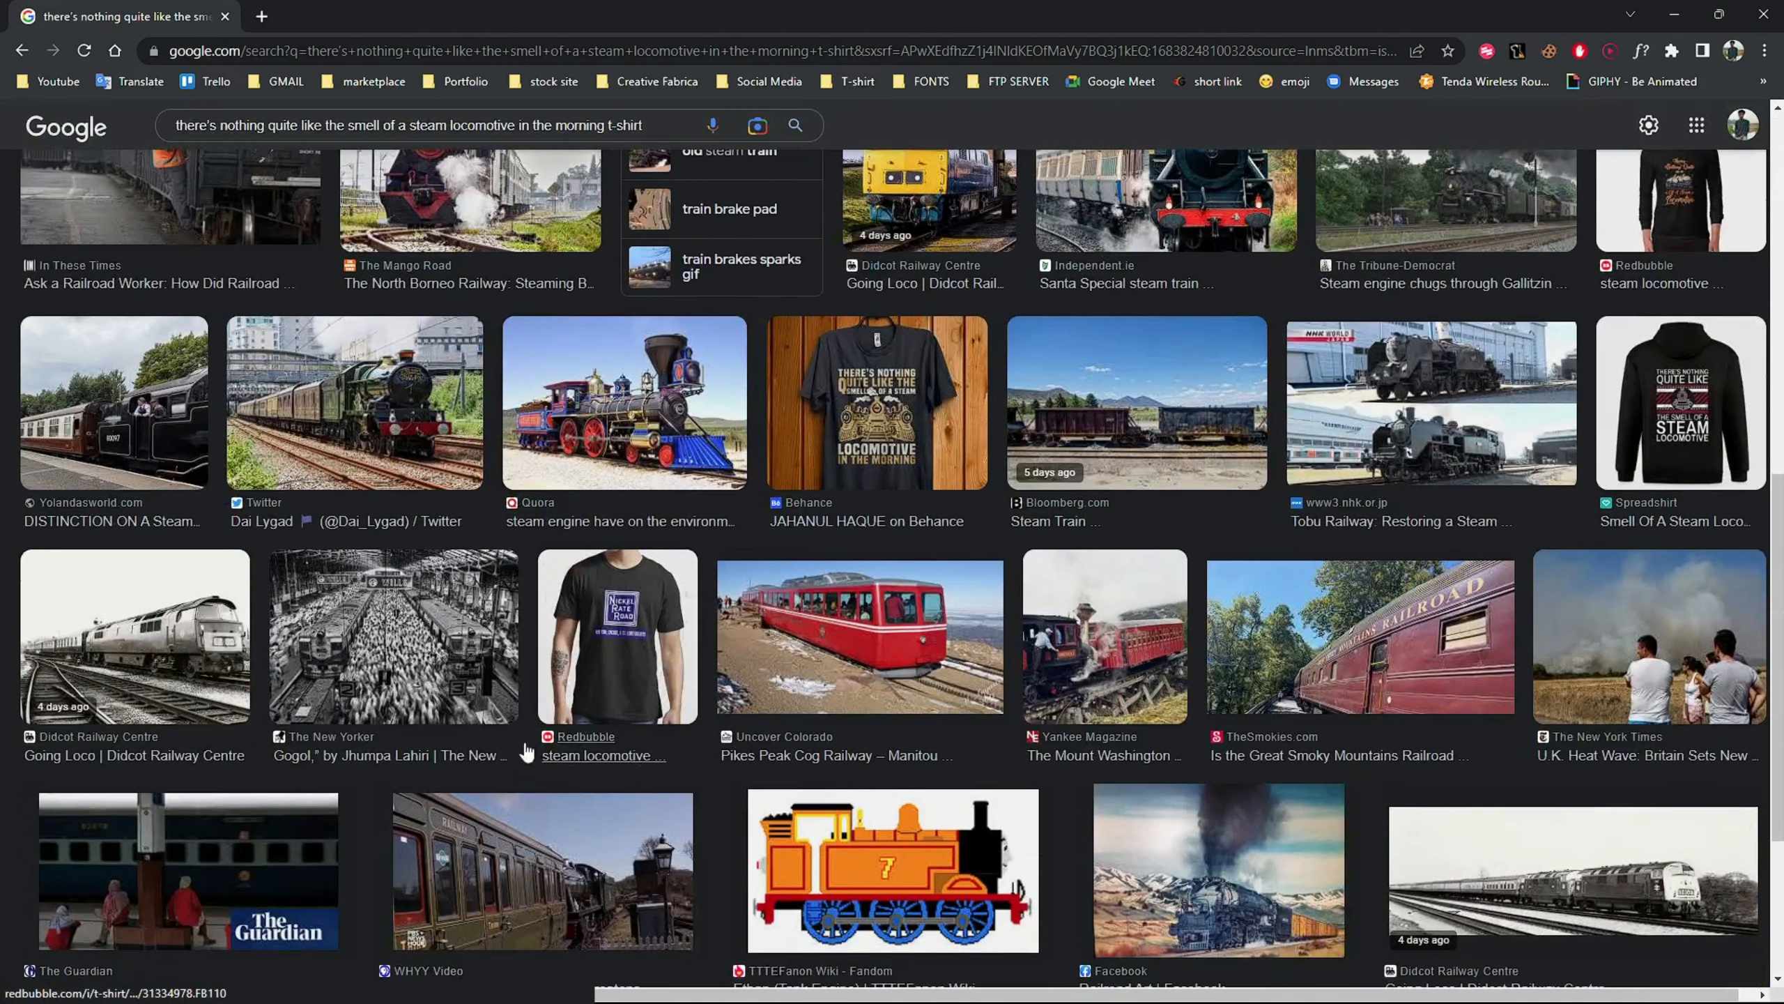
scroll(155, 670, "up", 14)
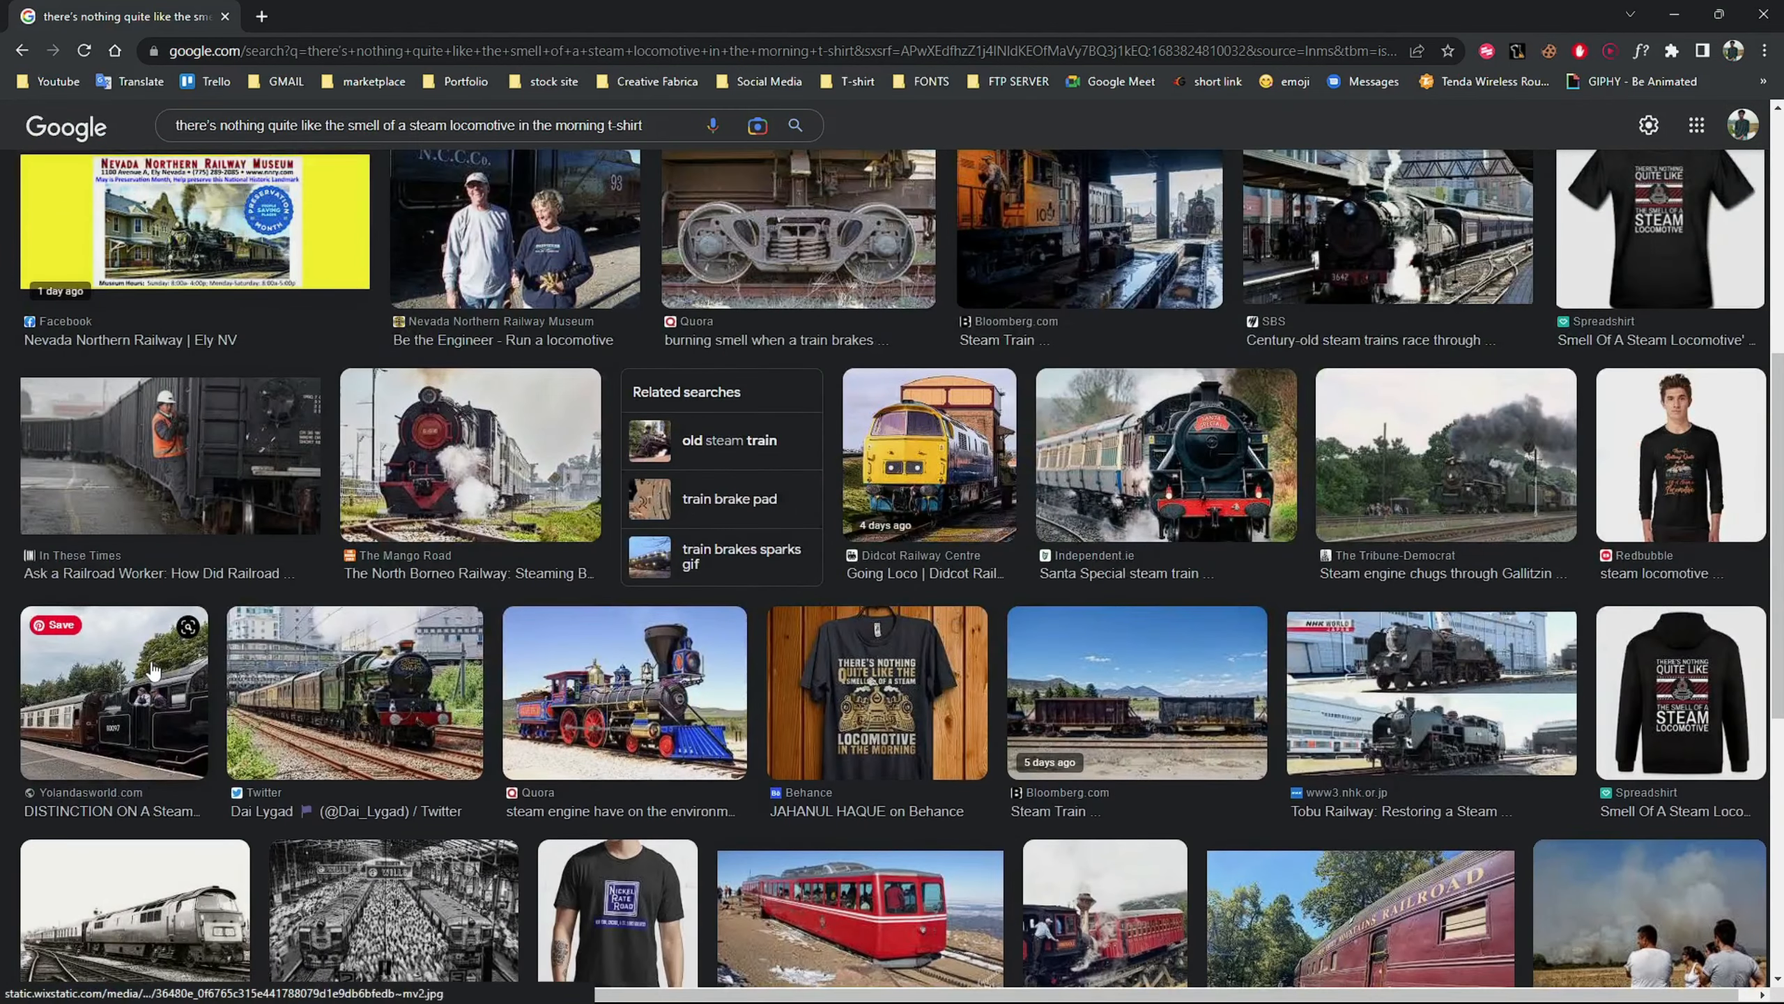
scroll(151, 670, "up", 1)
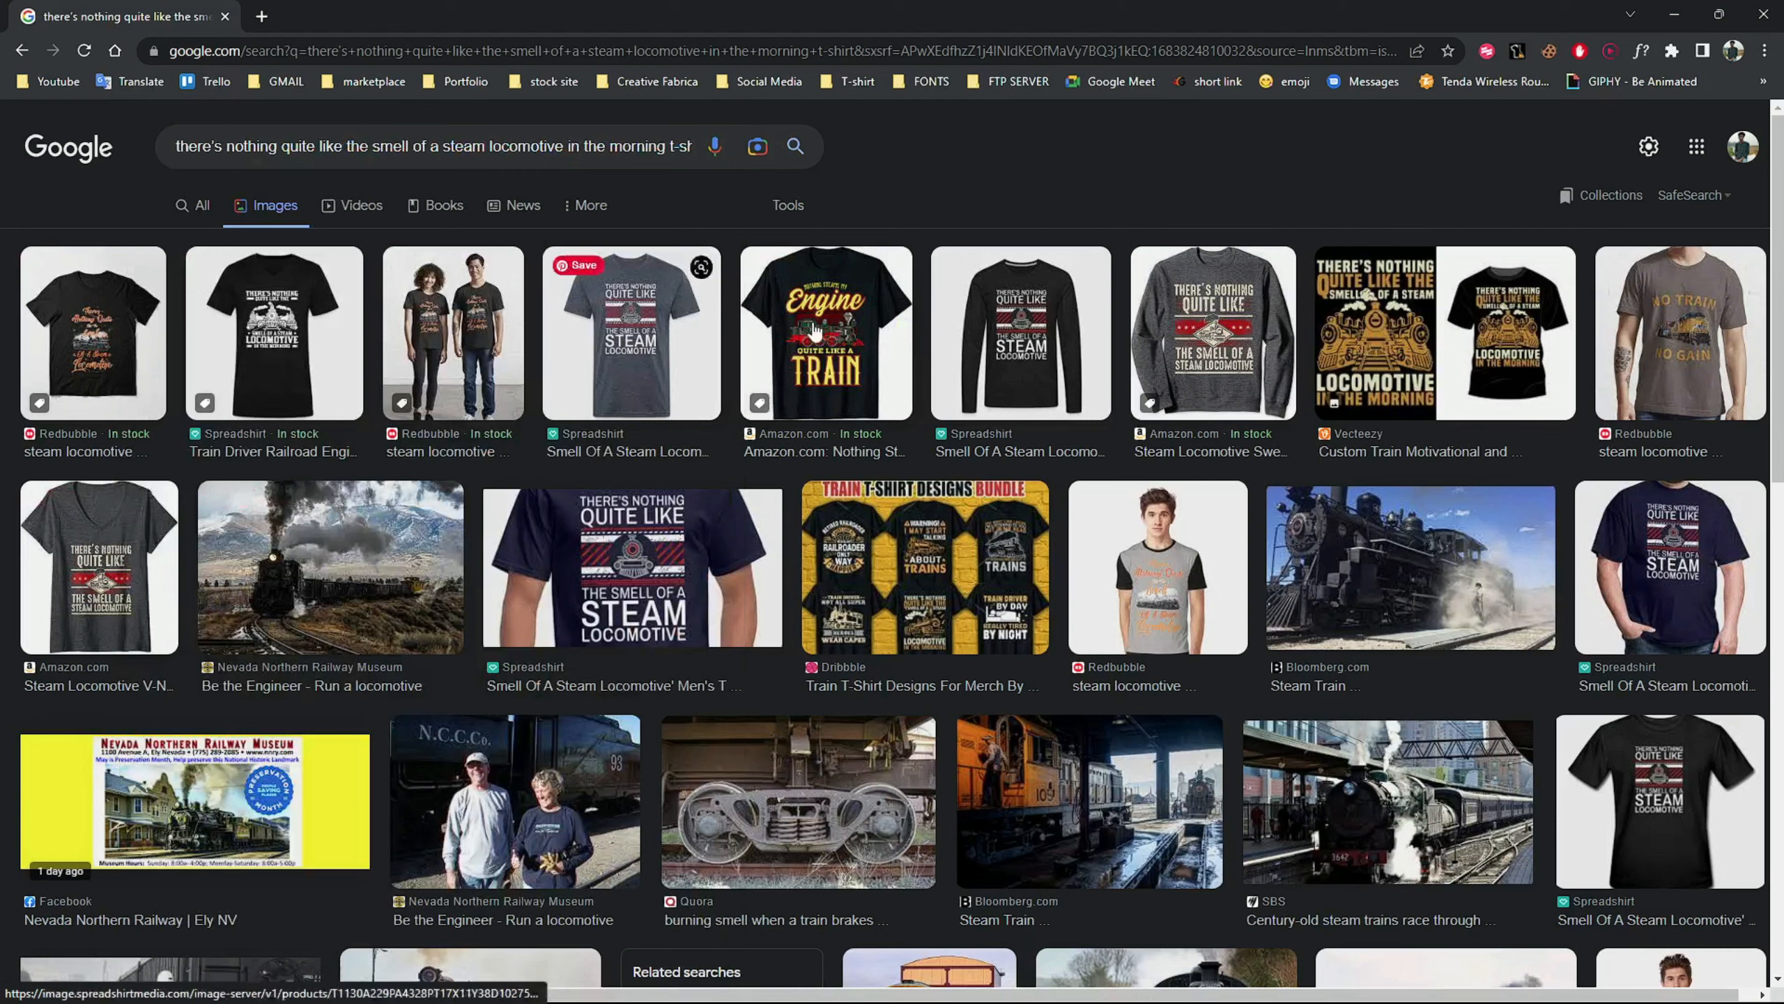
mouse_move(700, 338)
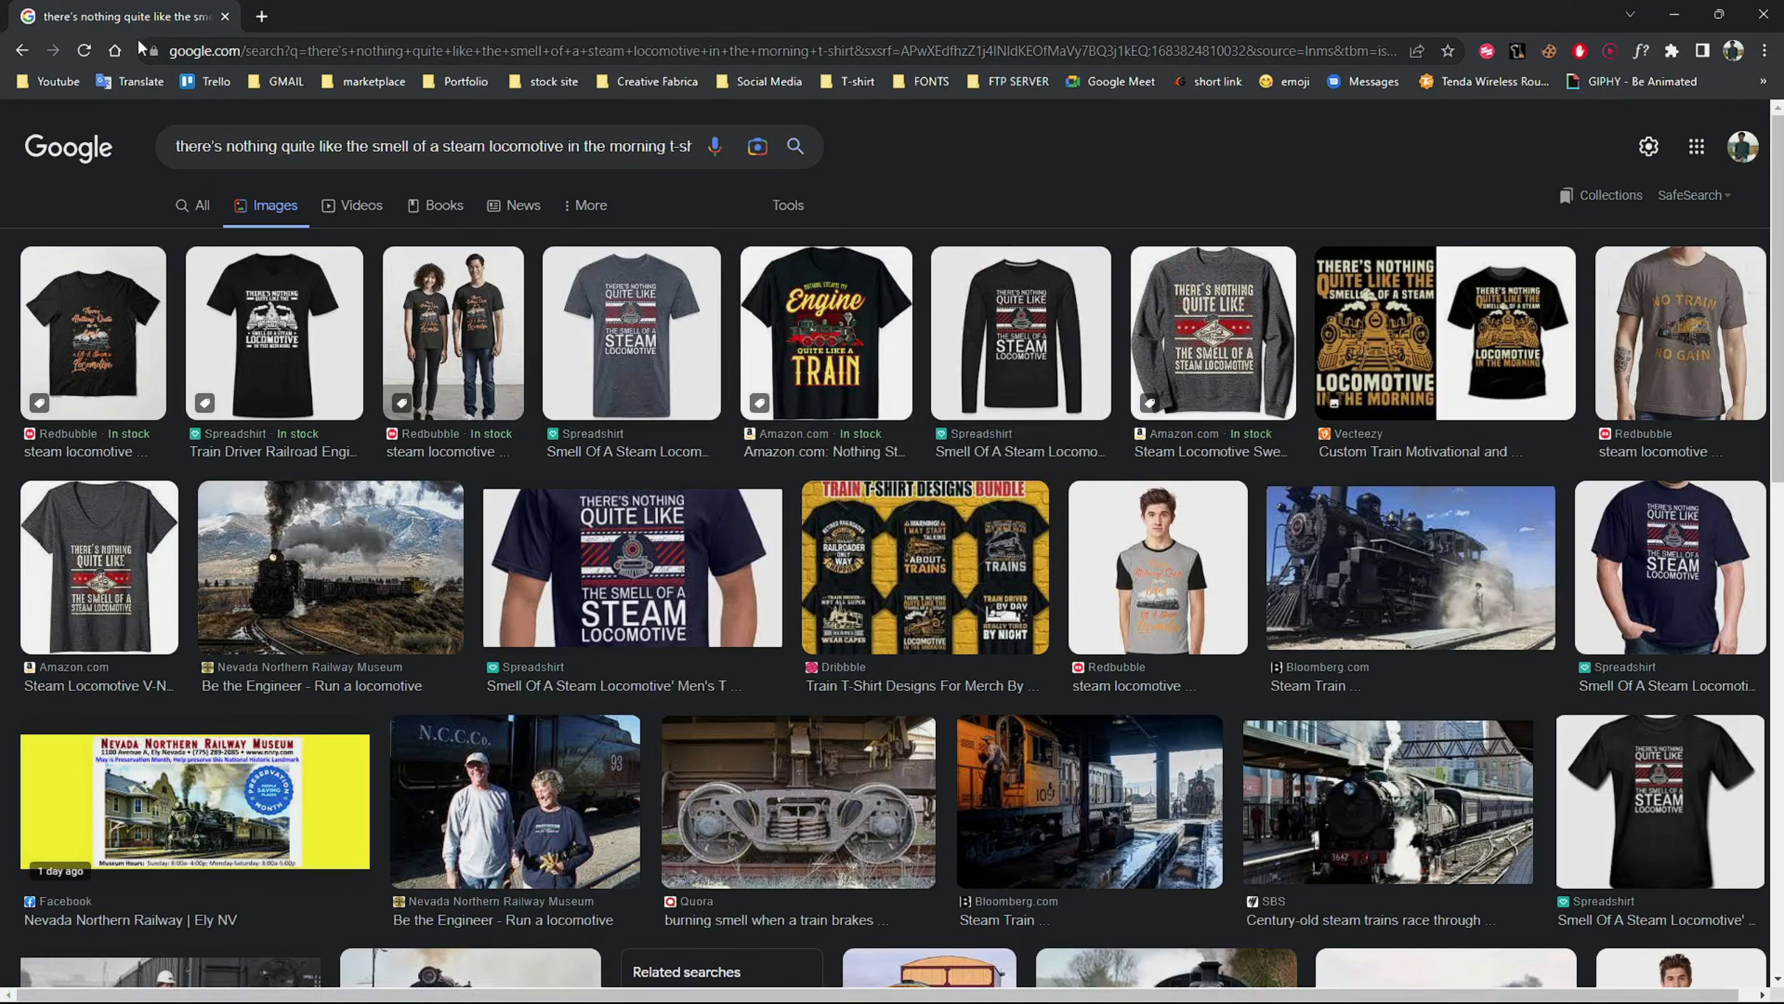
left_click(225, 19)
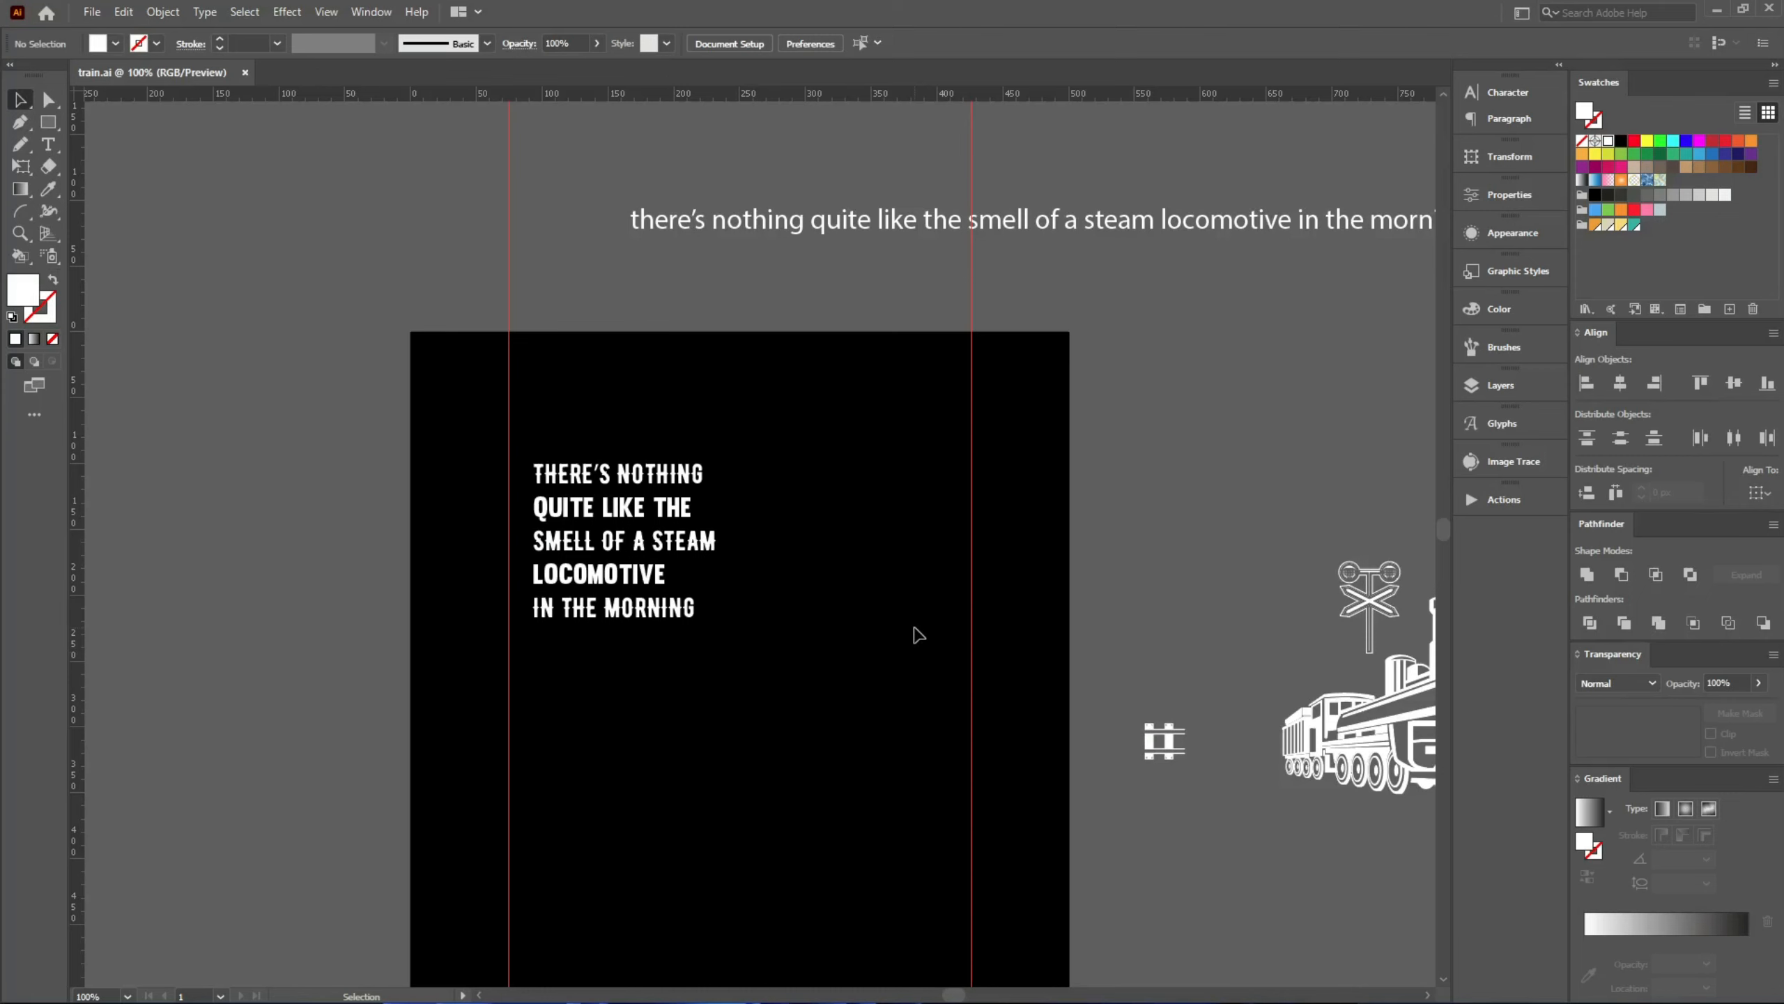
- Check the fonts used for the "THERE'S NOTHING" and "SMELL OF A STEAM" lines of the slogan
scroll(639, 456, "up", 2)
left_click(639, 492)
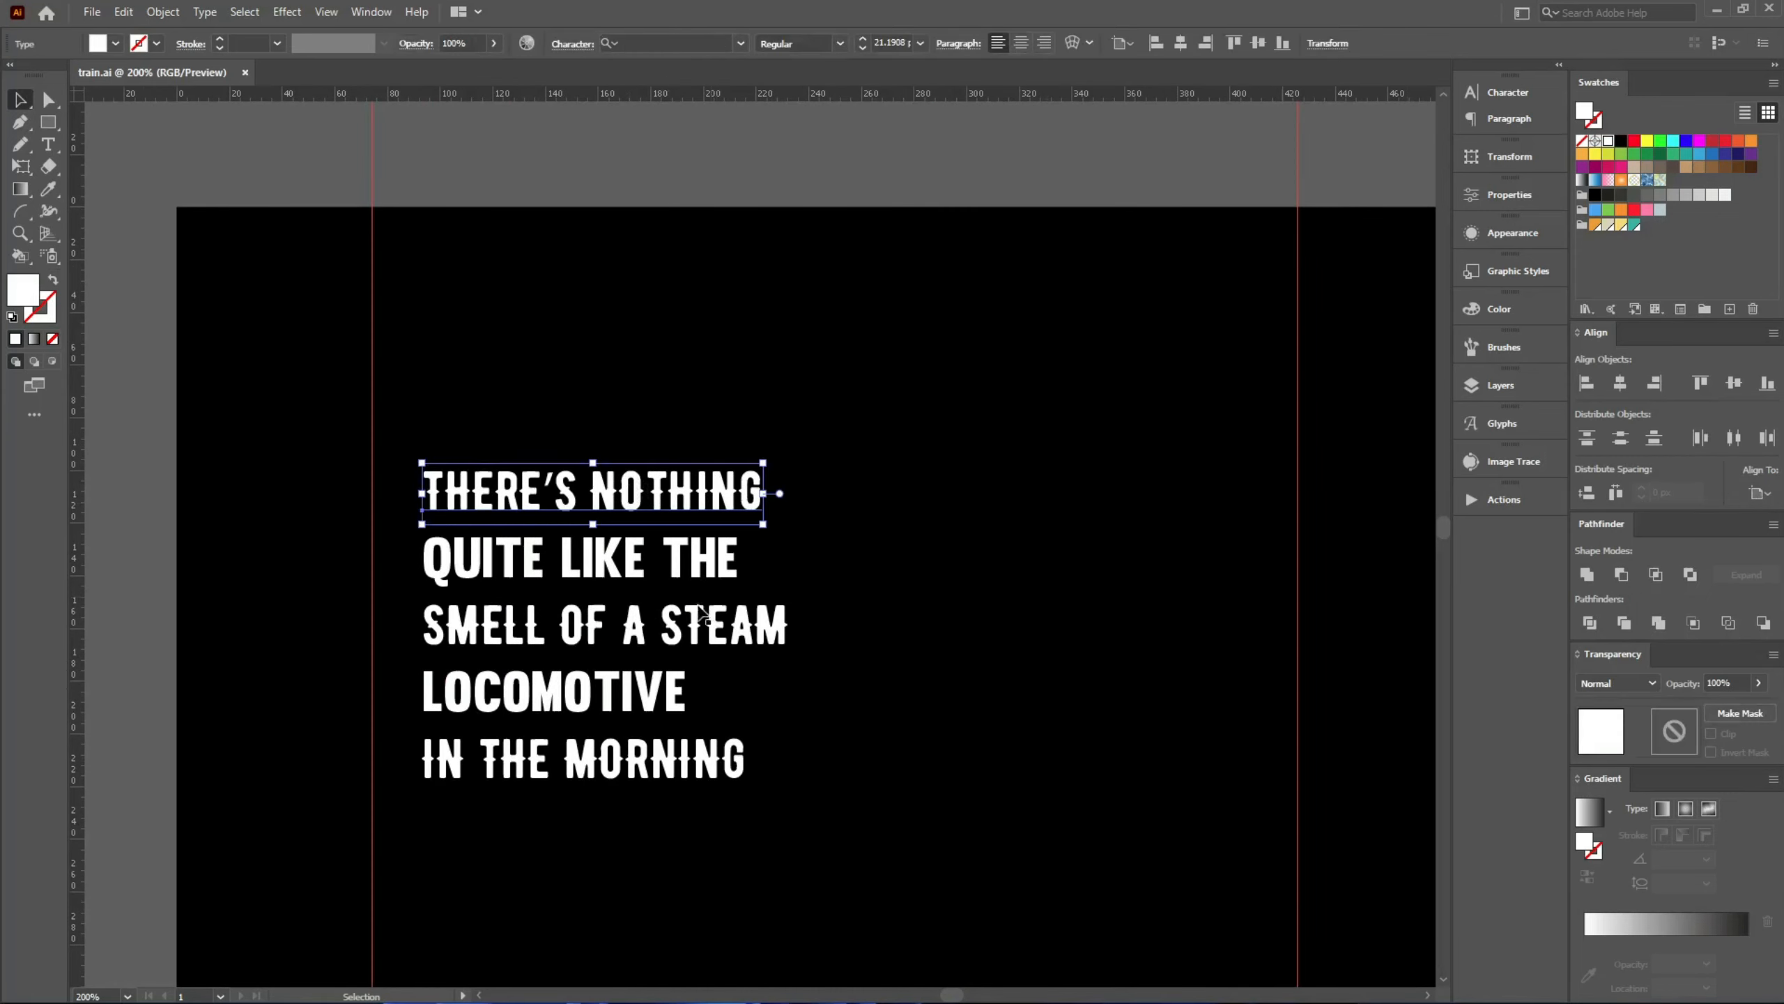
left_click(702, 618)
left_click(1508, 92)
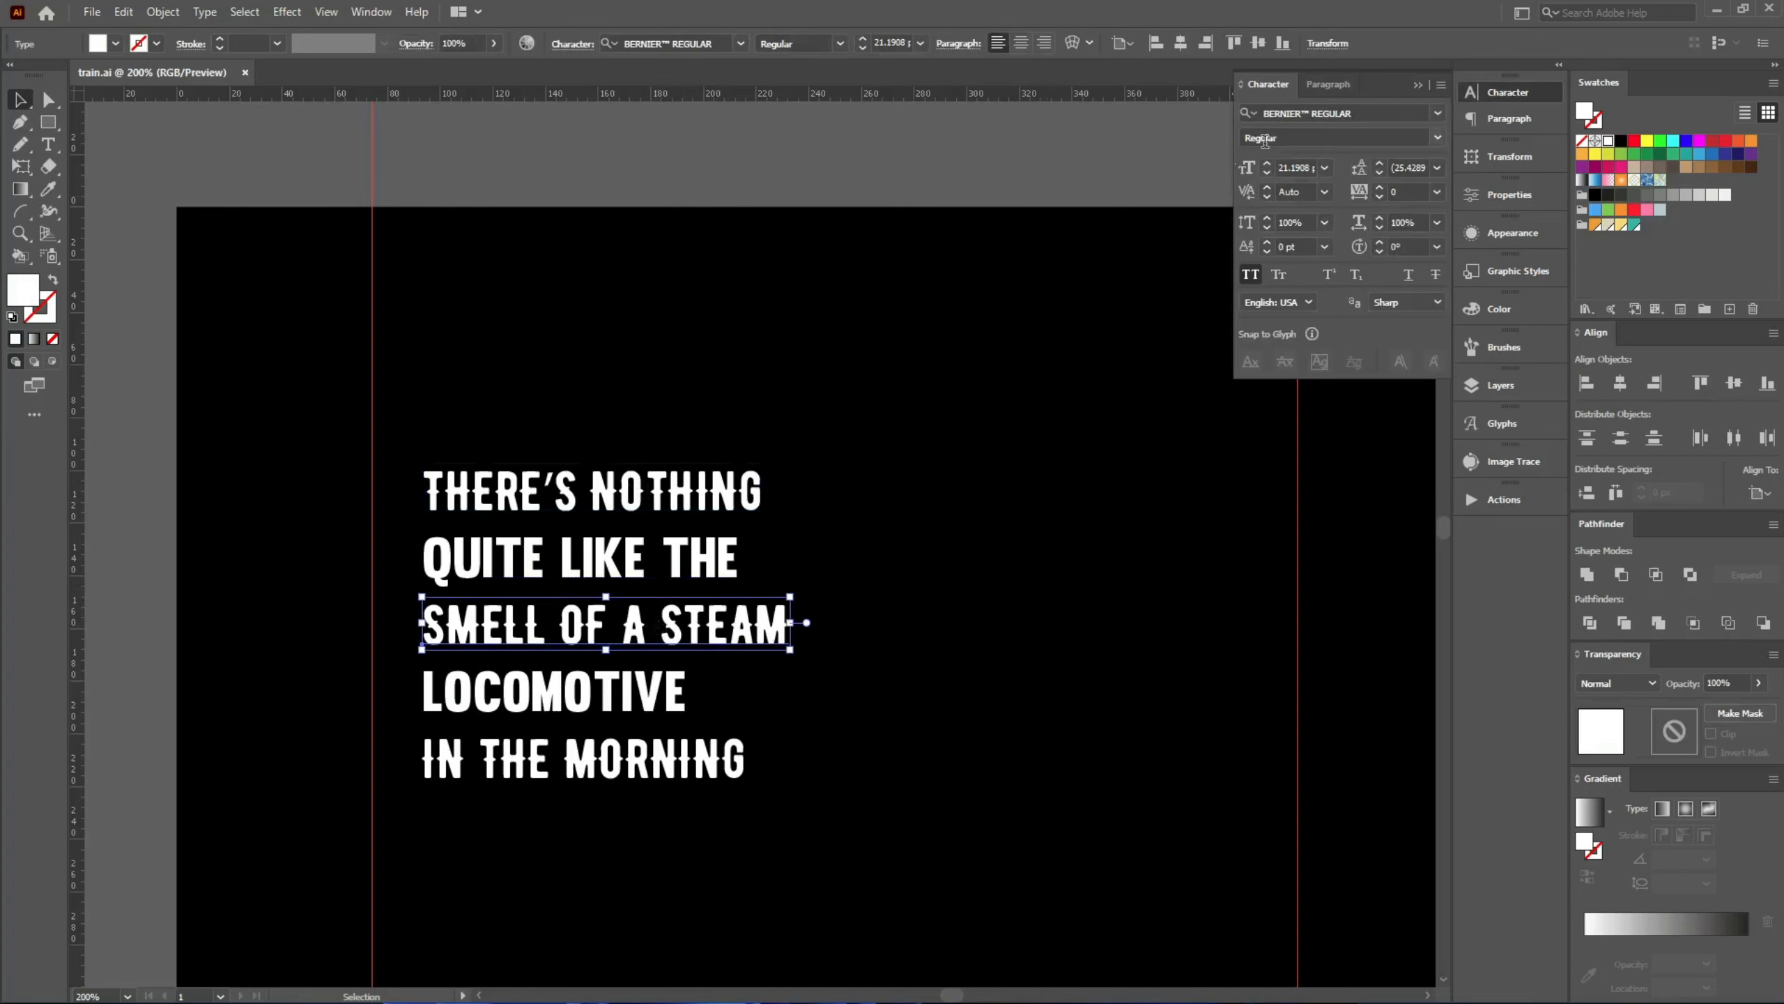
left_click(1338, 112)
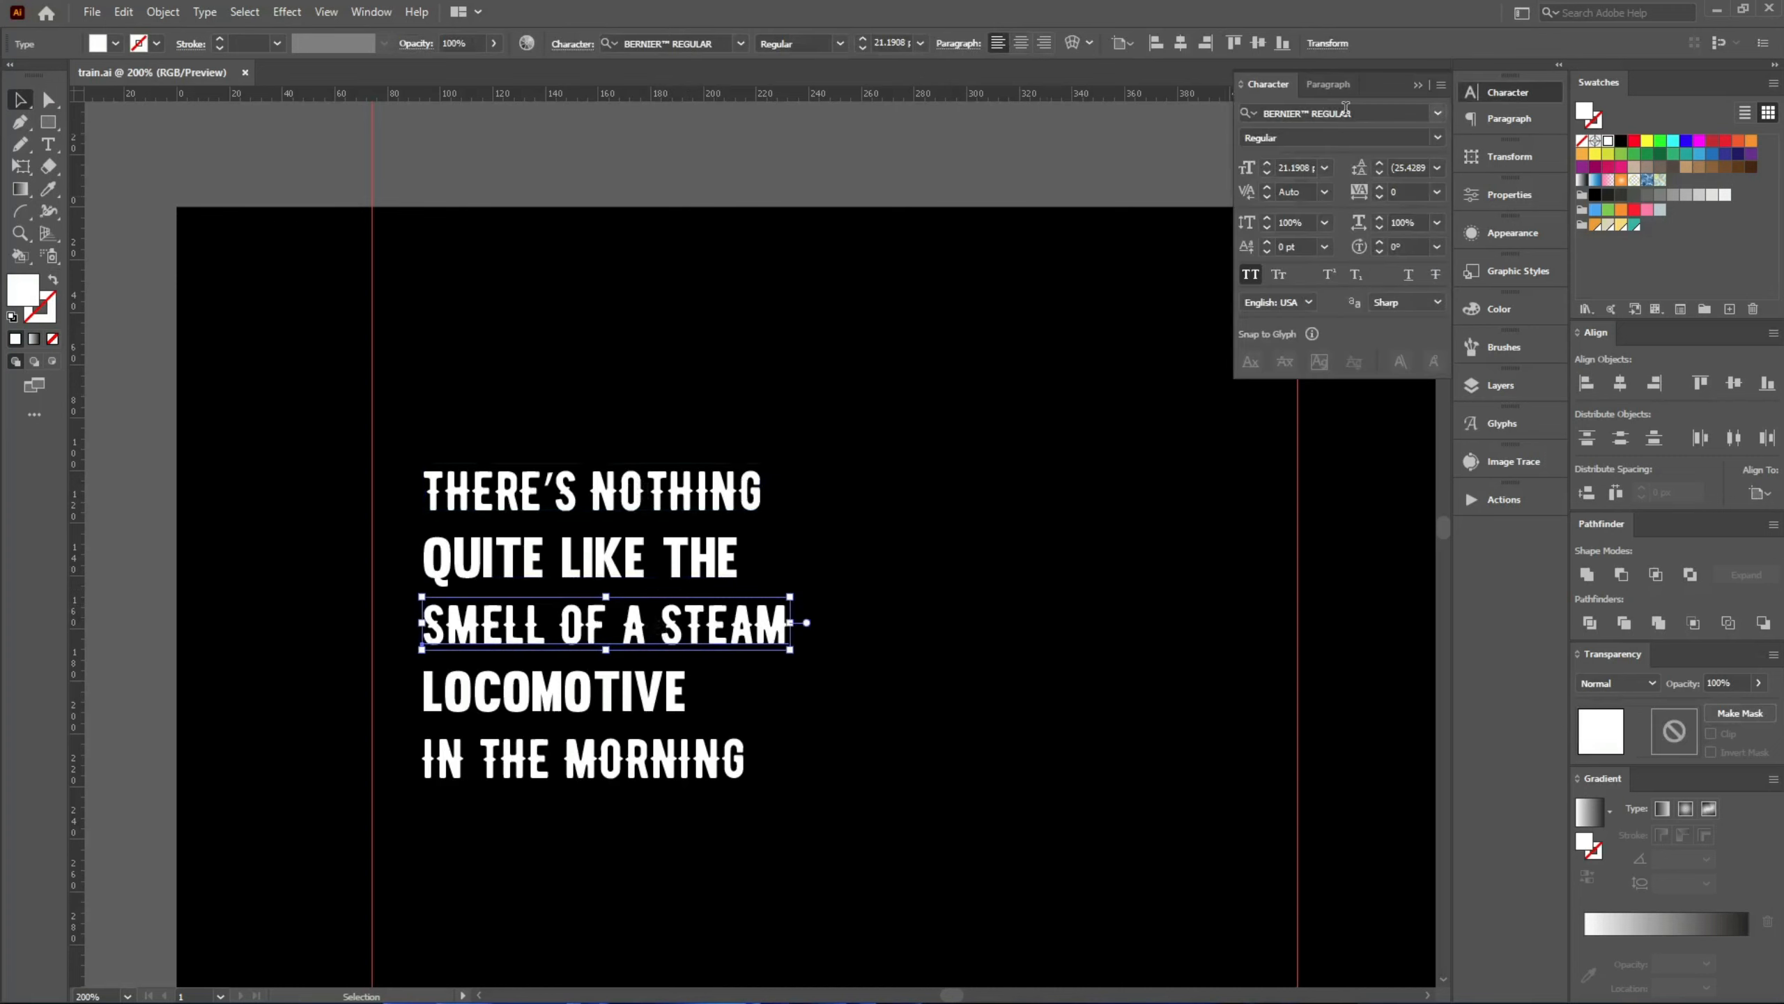
left_click(645, 584)
left_click(906, 325)
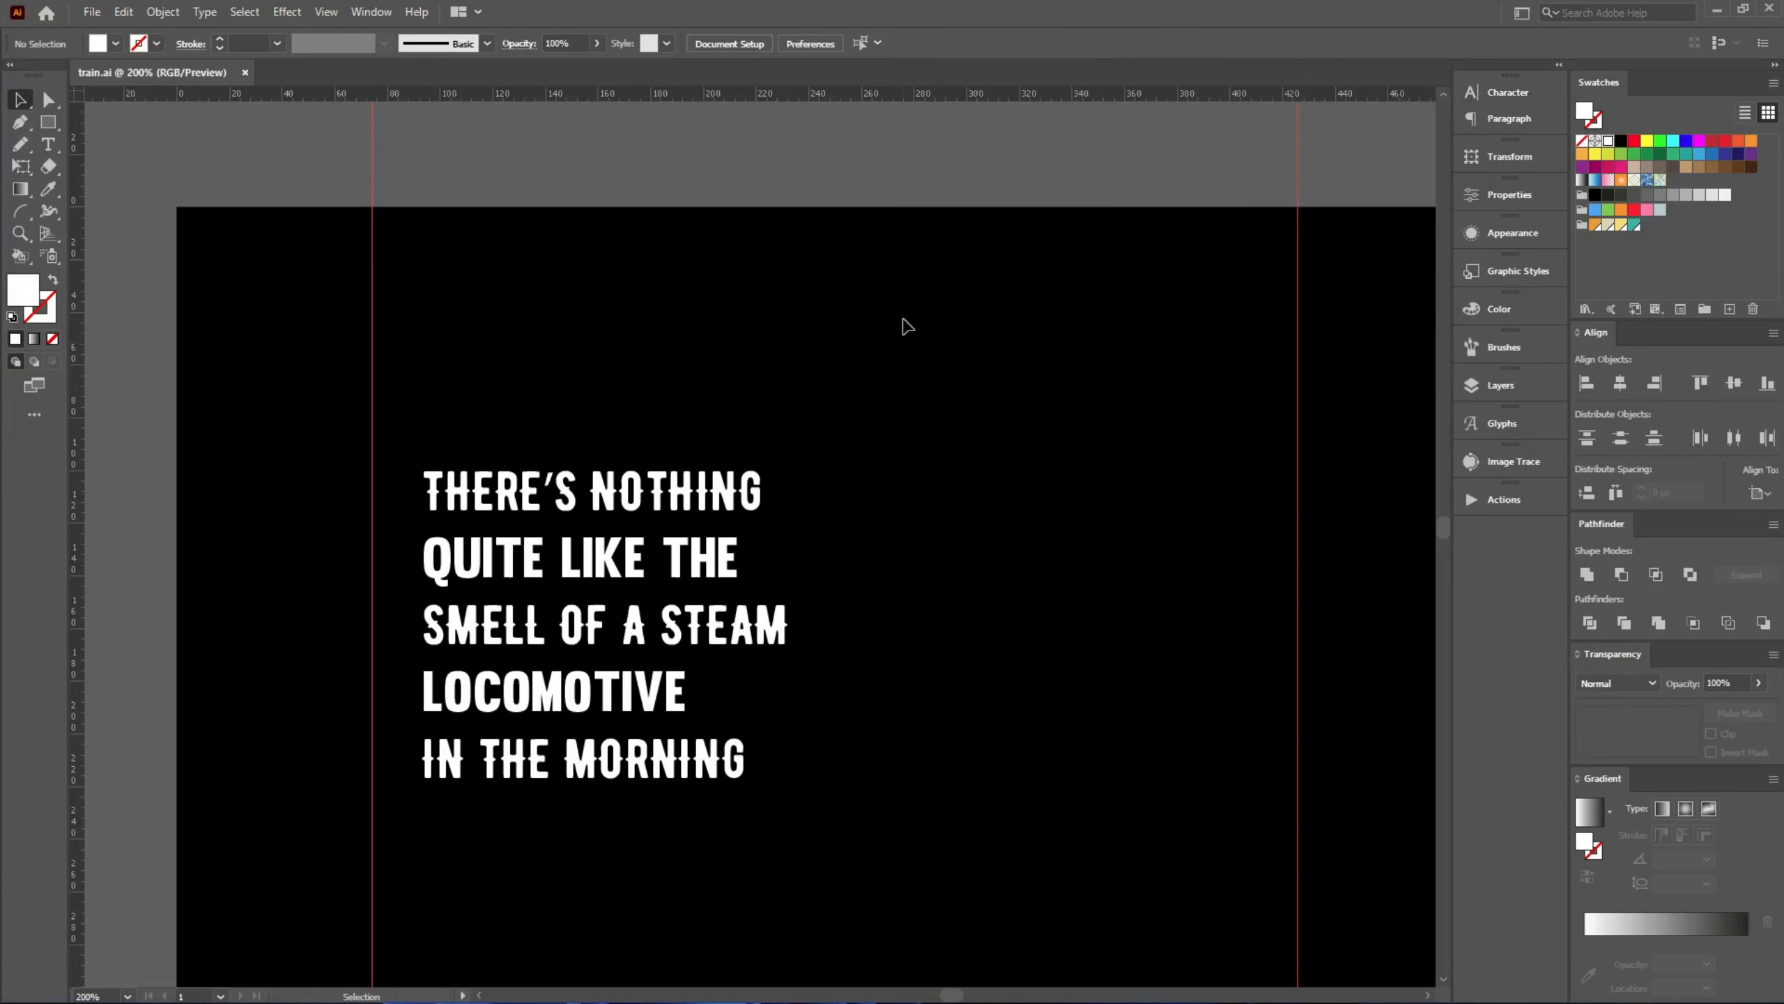
- Examine the locomotive, railroad crossing signal and track segment illustrations beside the artboard
scroll(676, 426, "down", 3)
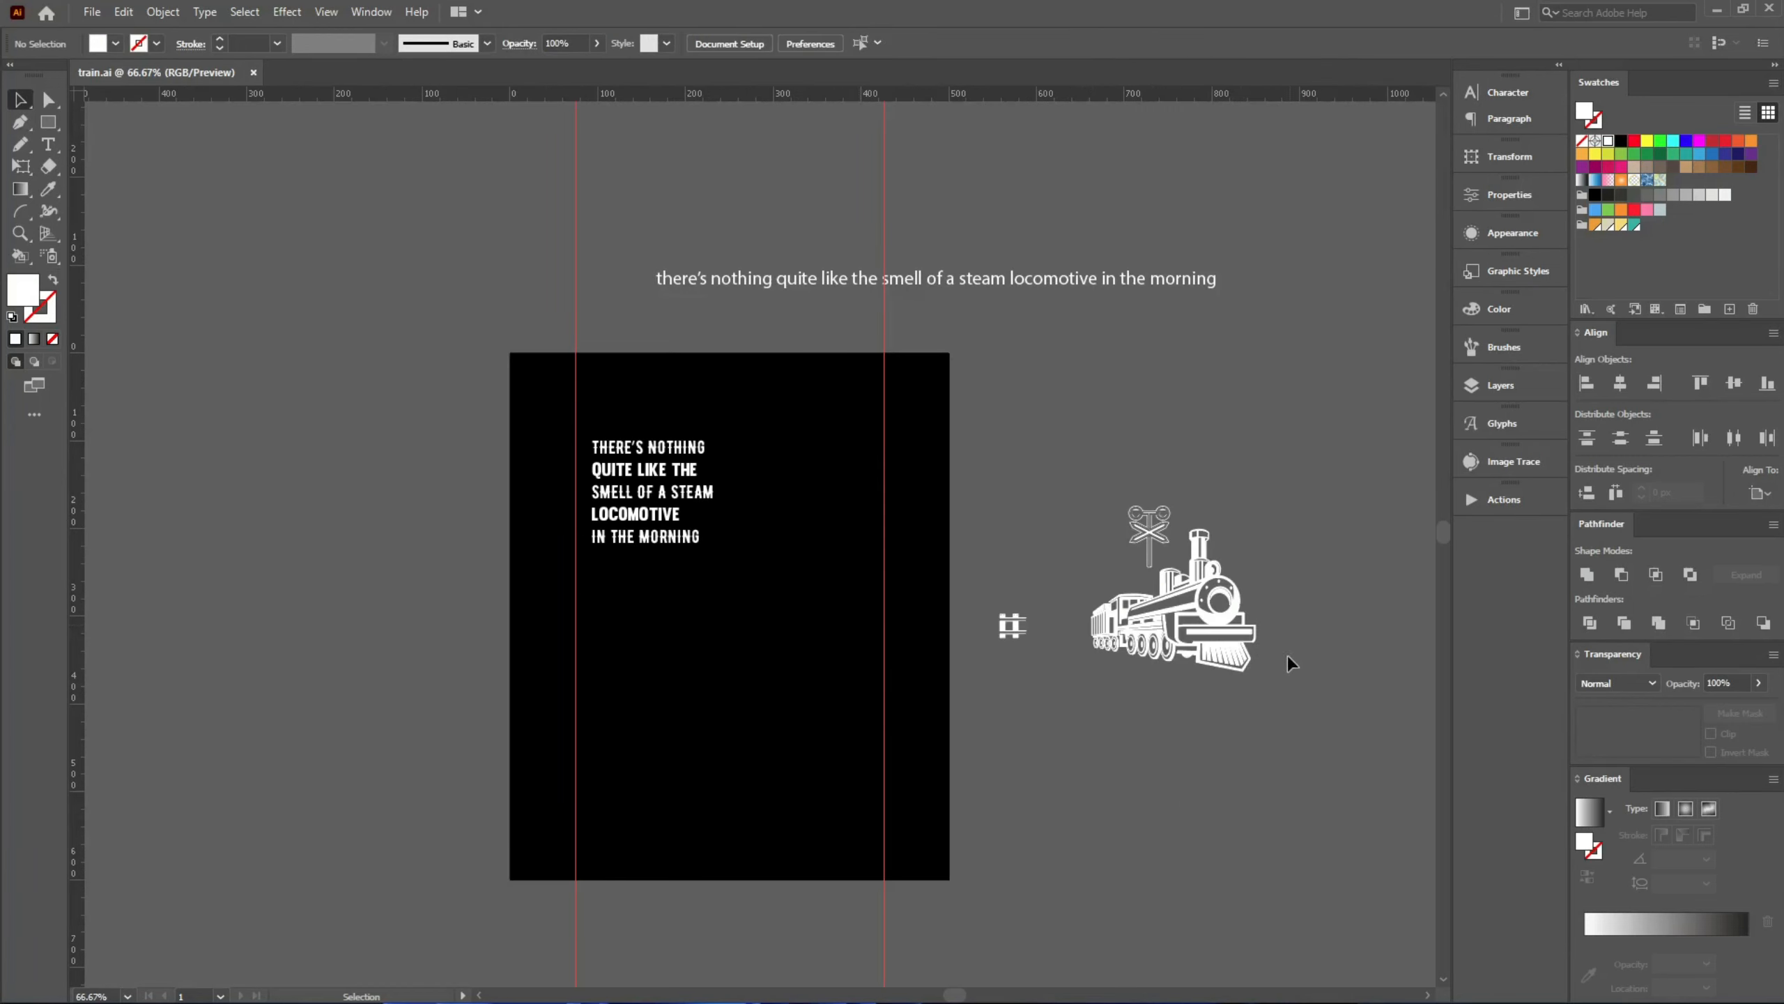
scroll(1257, 629, "up", 3)
left_click(981, 664)
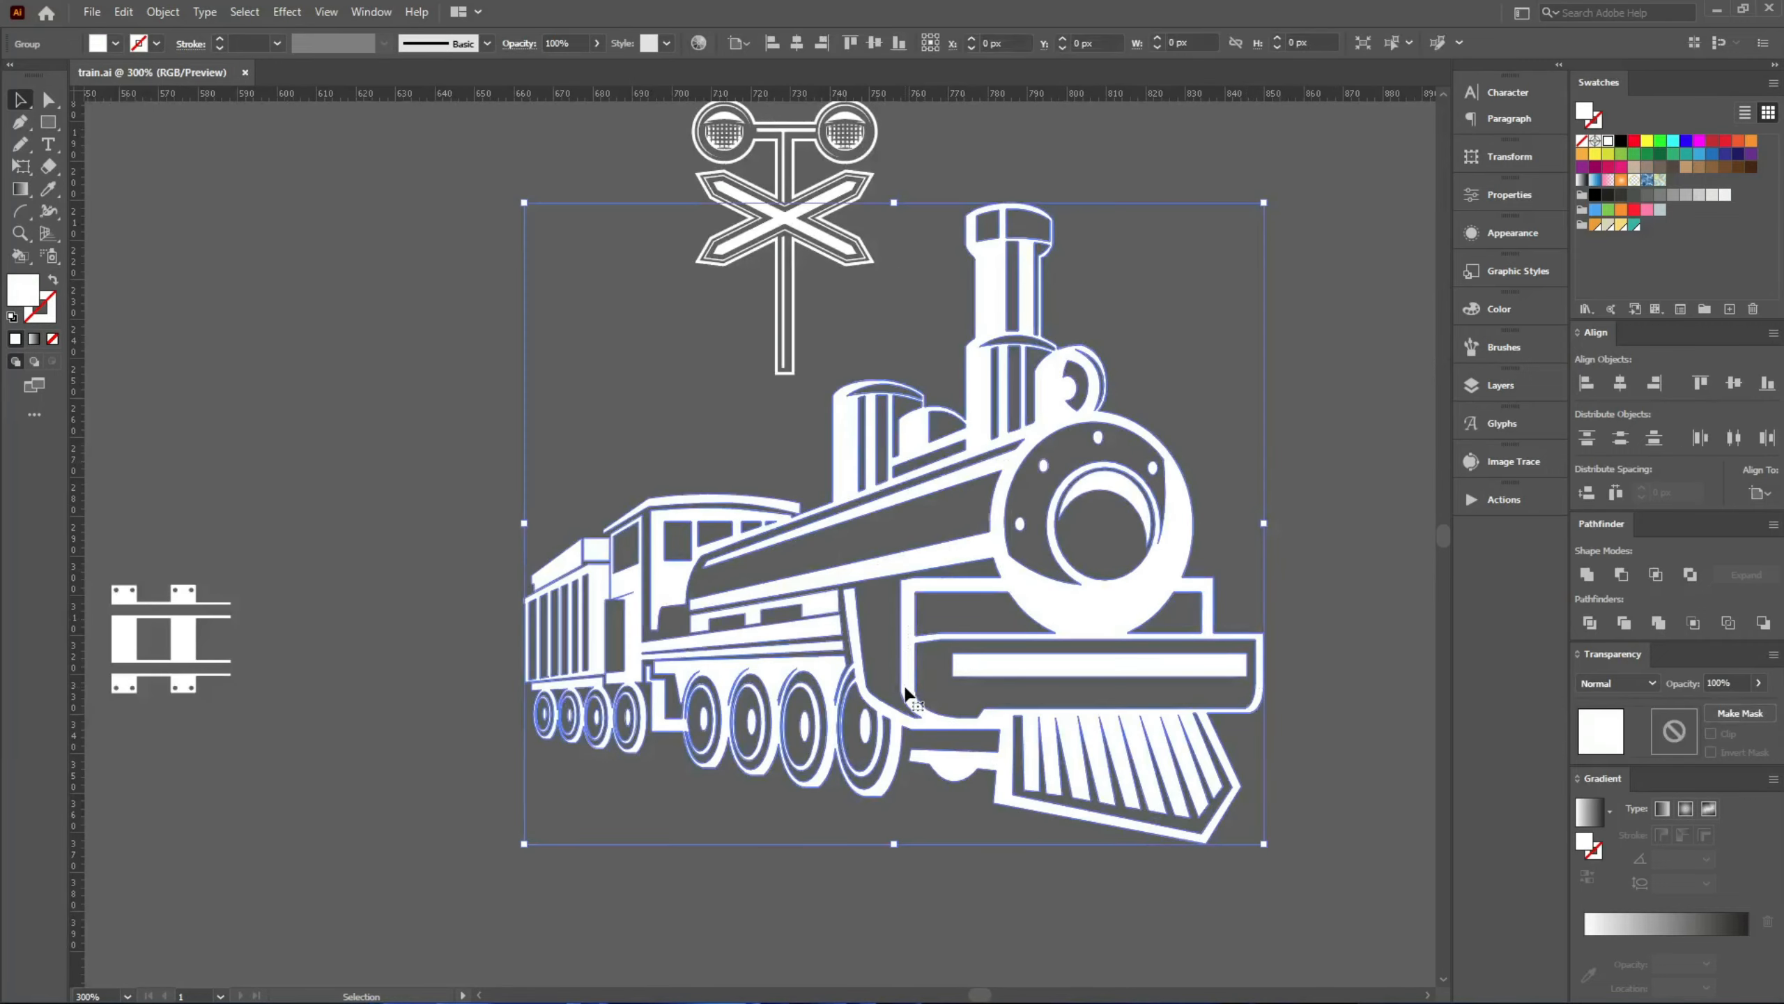
left_click(842, 369)
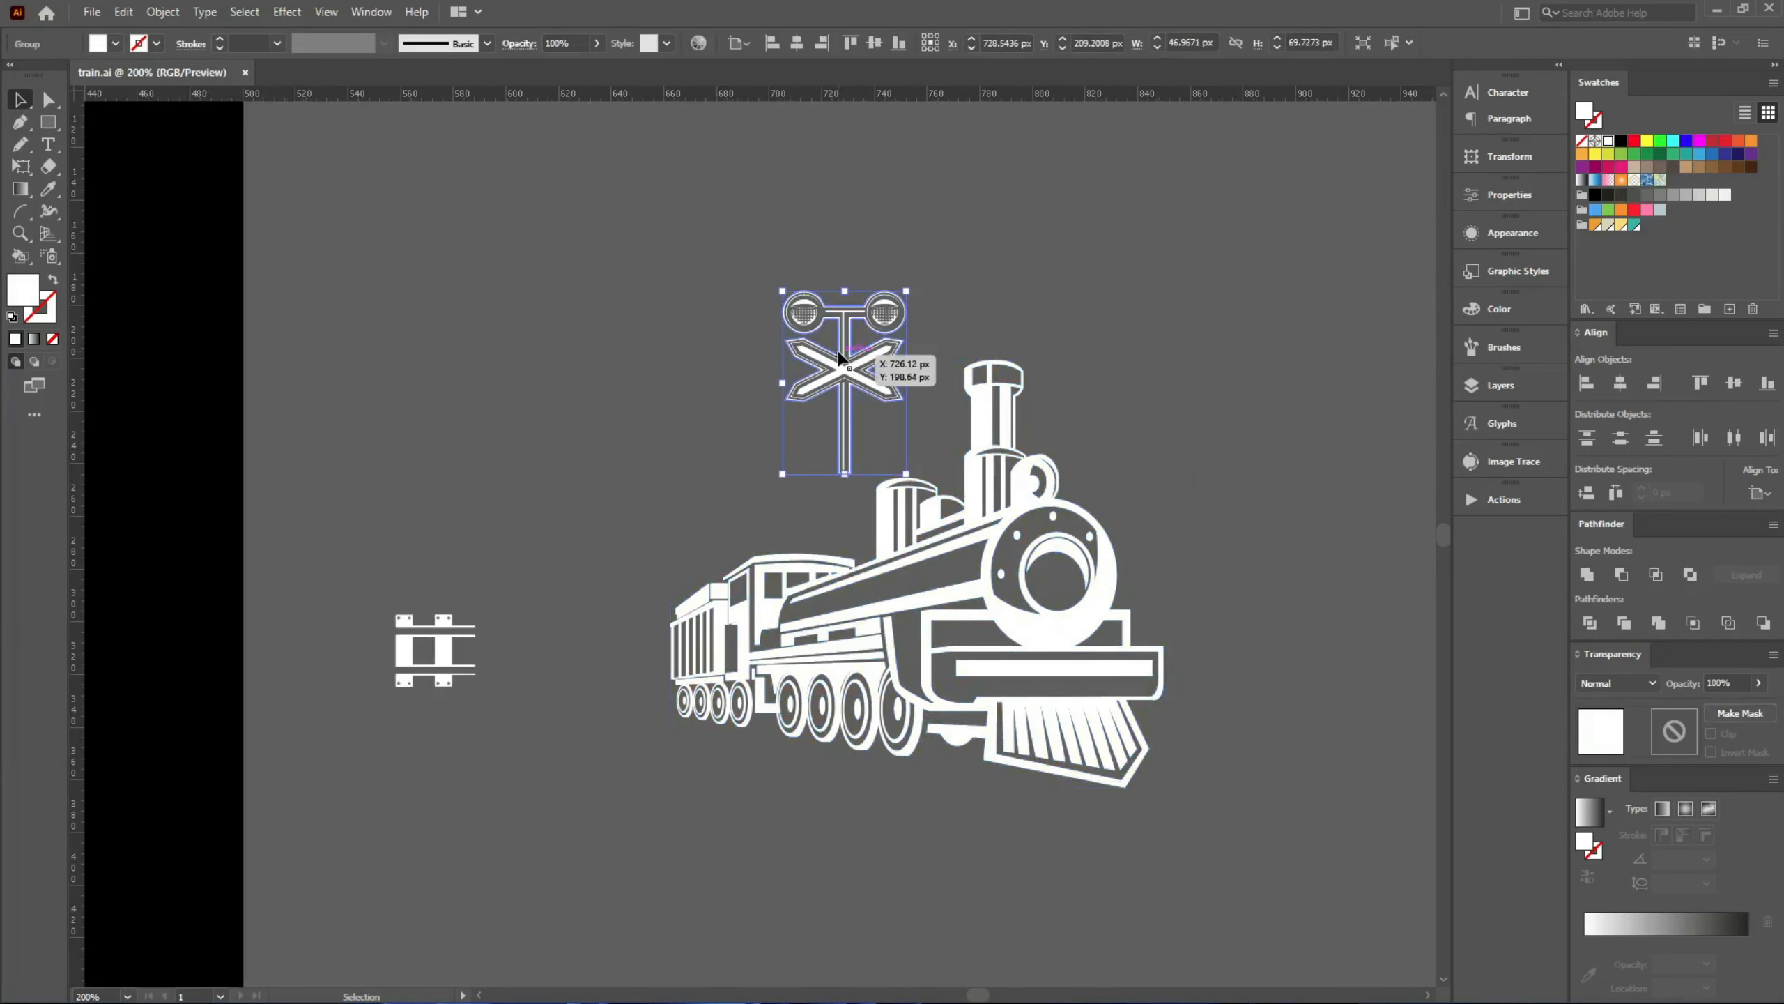
left_click(404, 682)
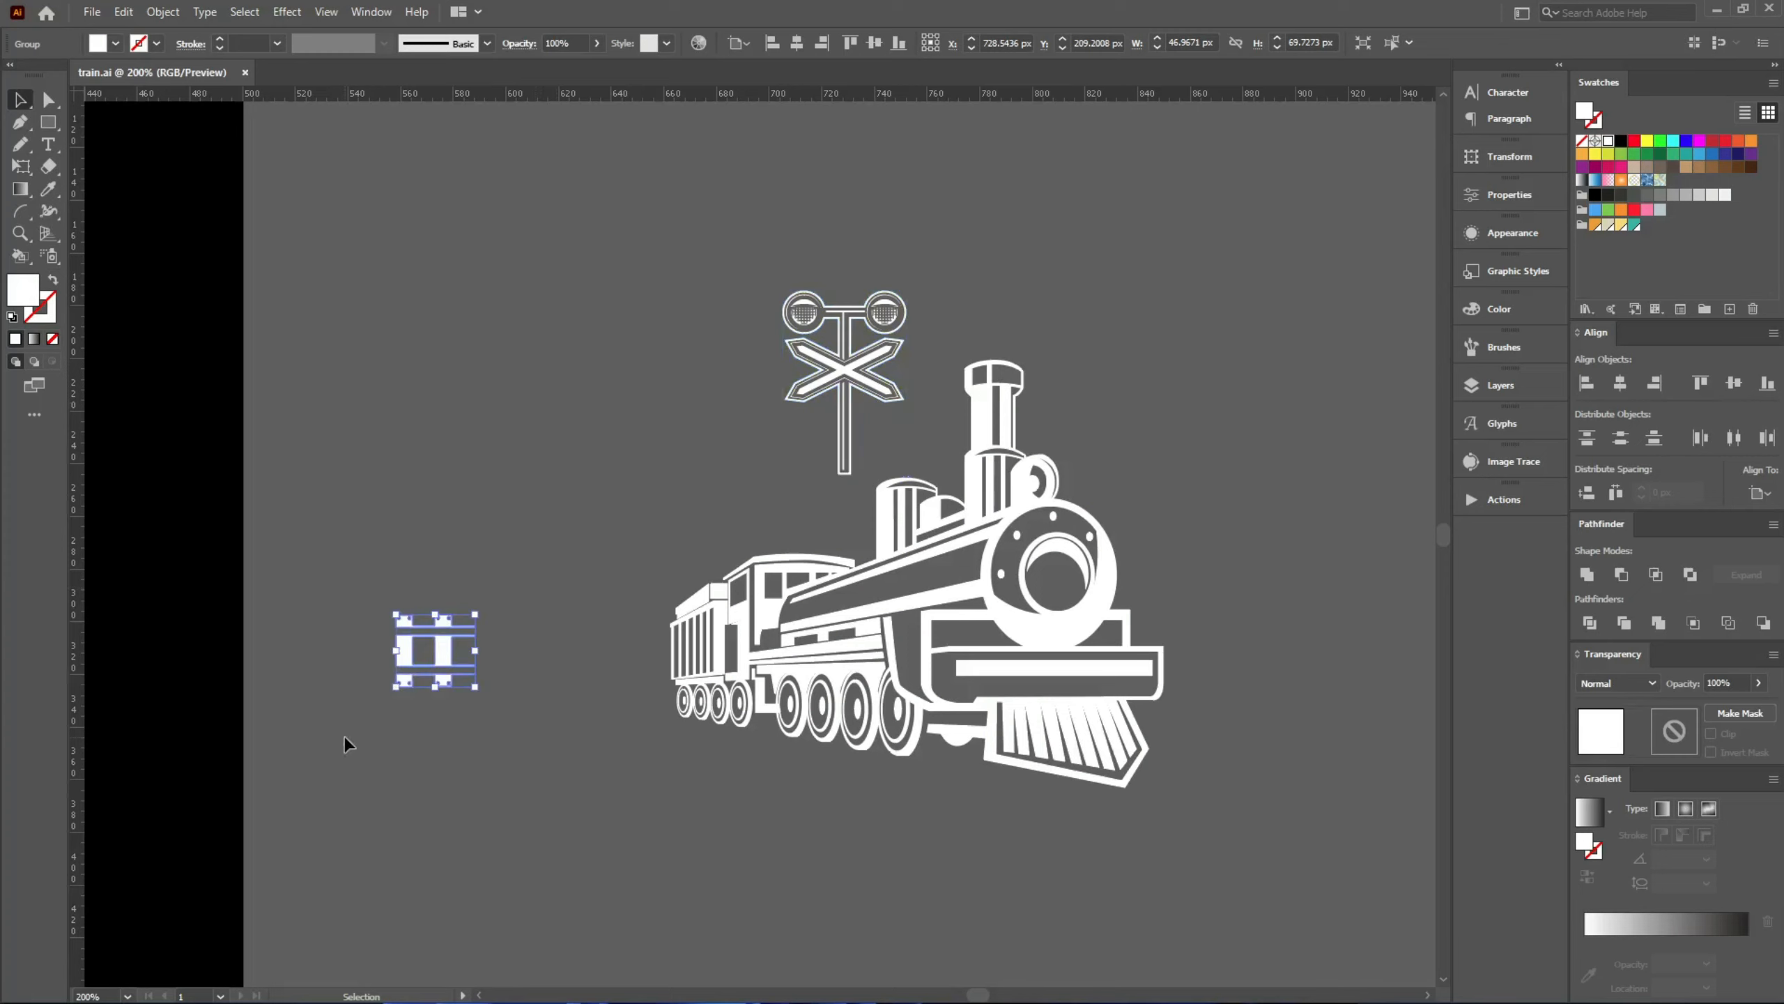
key("ctrl+h")
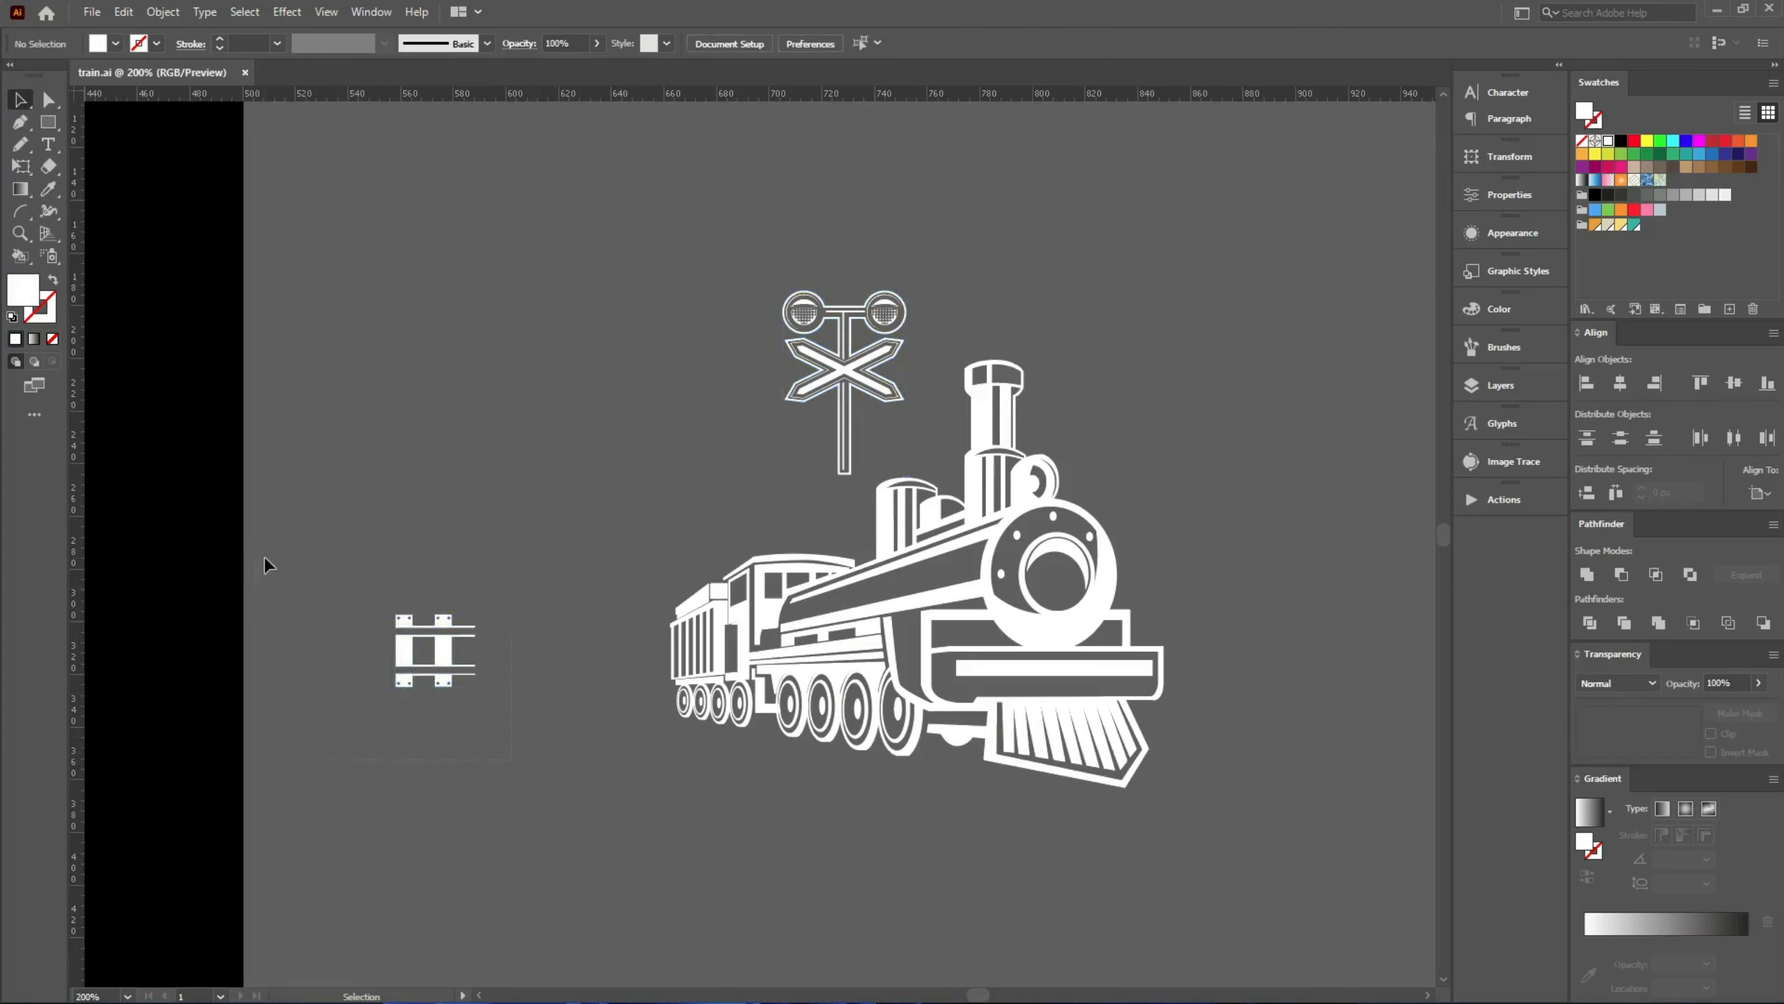
key("ctrl+h")
key("ctrl+equal")
key("ctrl+equal")
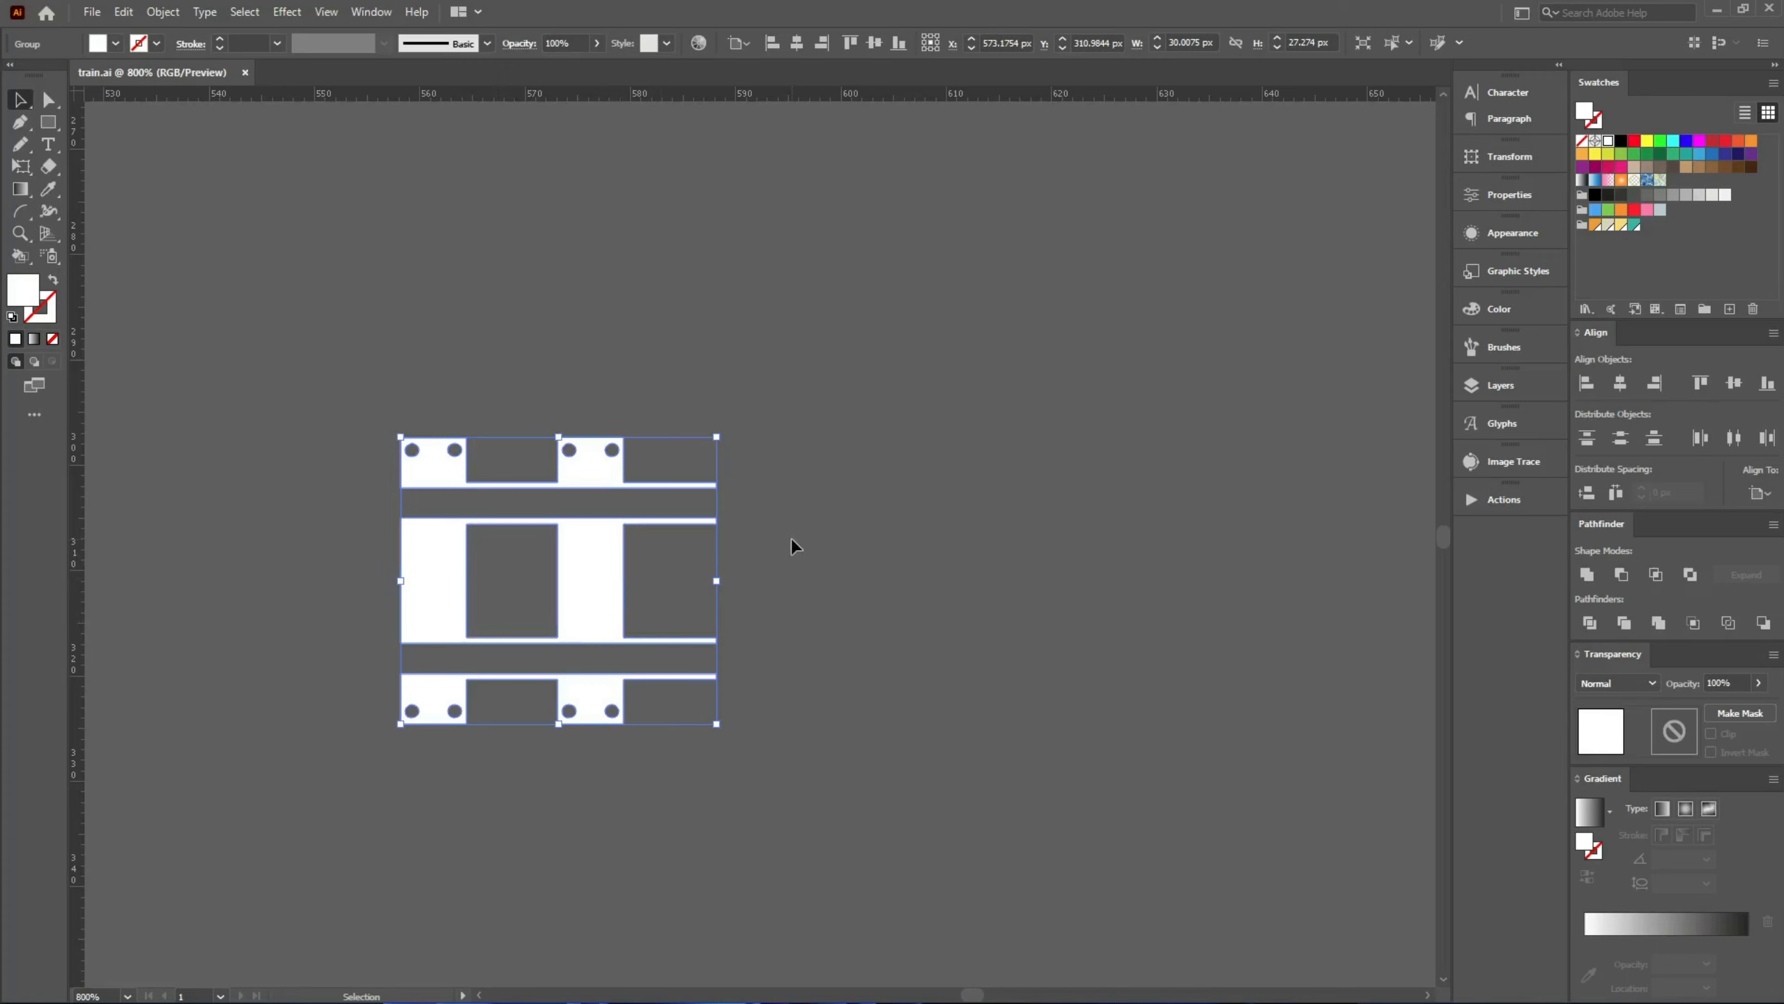
scroll(926, 610, "down", 4)
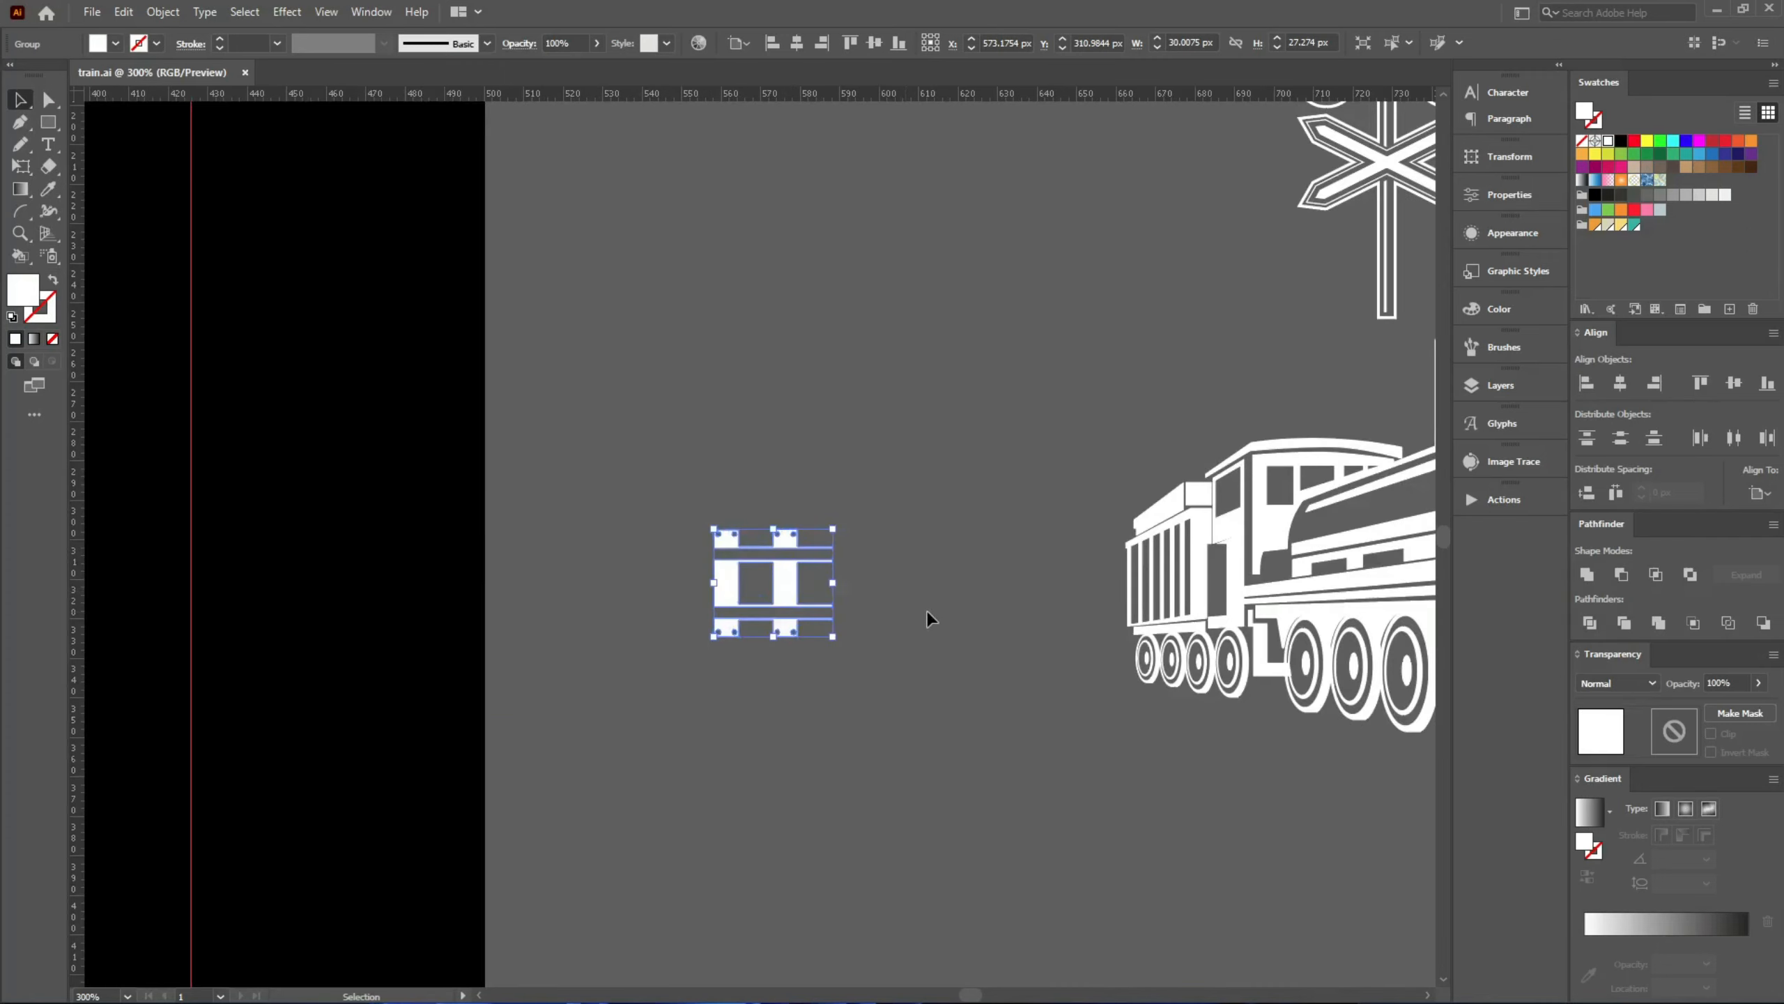
left_click(878, 634)
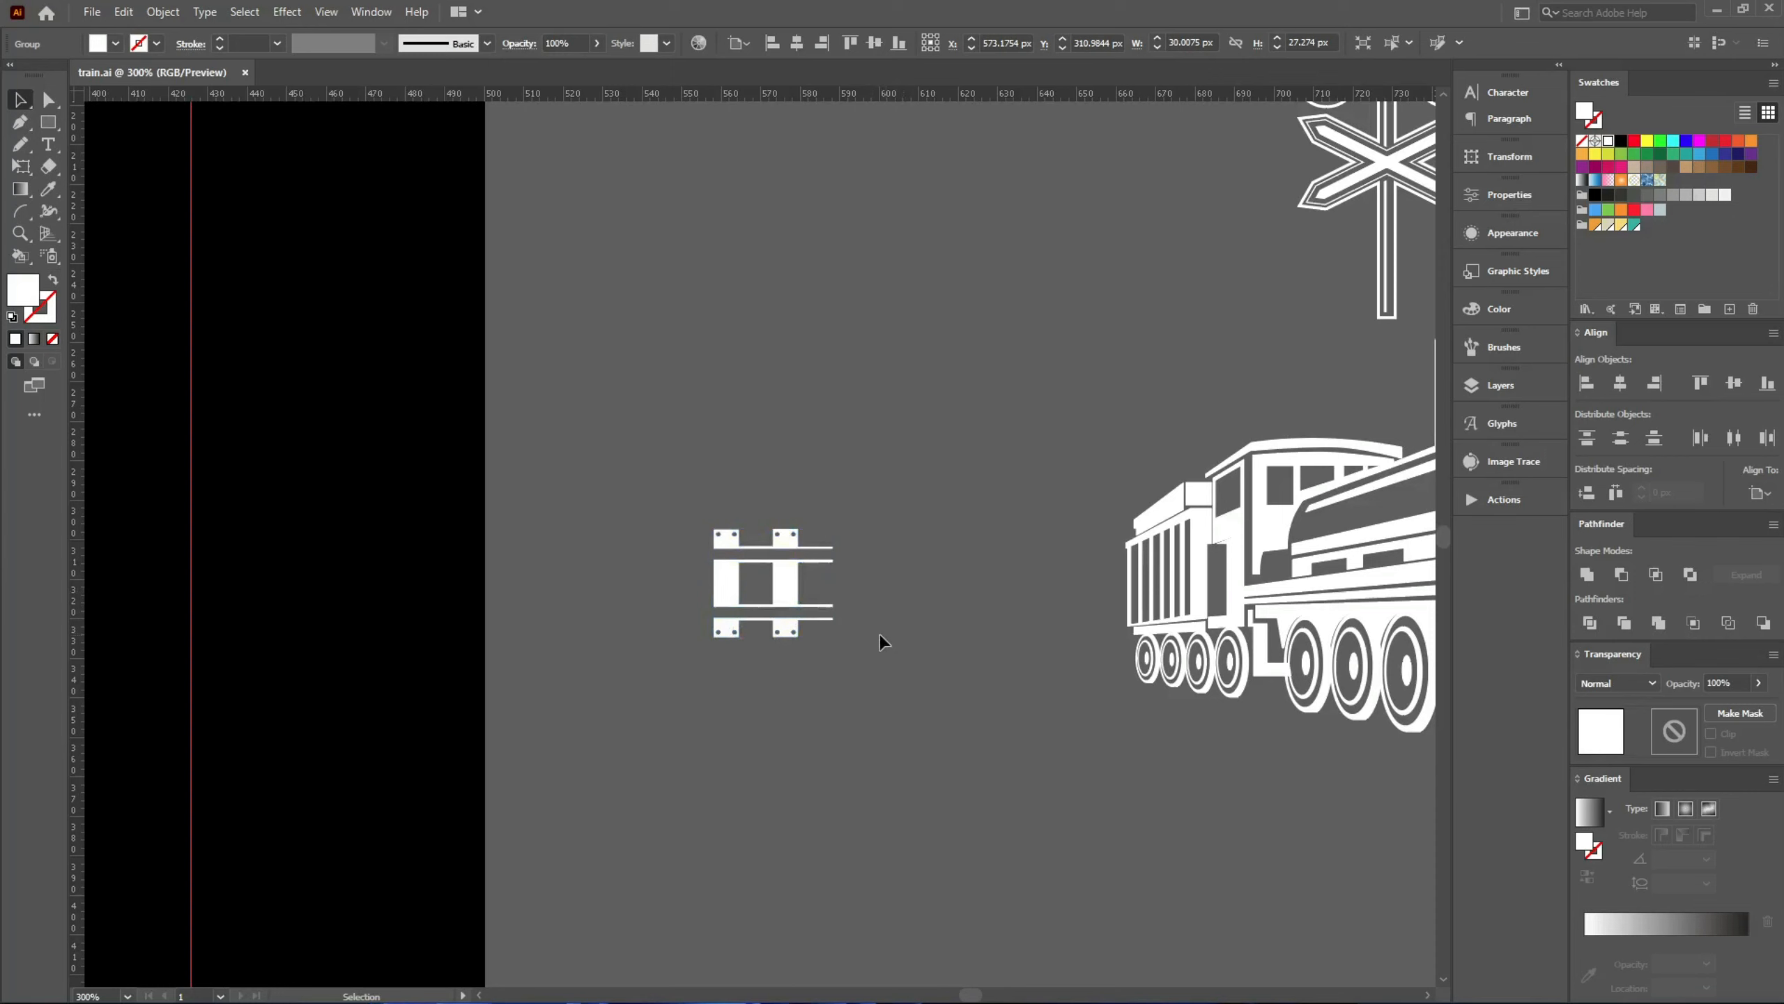
- Create a pattern brush from the railroad track segment, with the colorization method set to Hue Shift
left_click(778, 596)
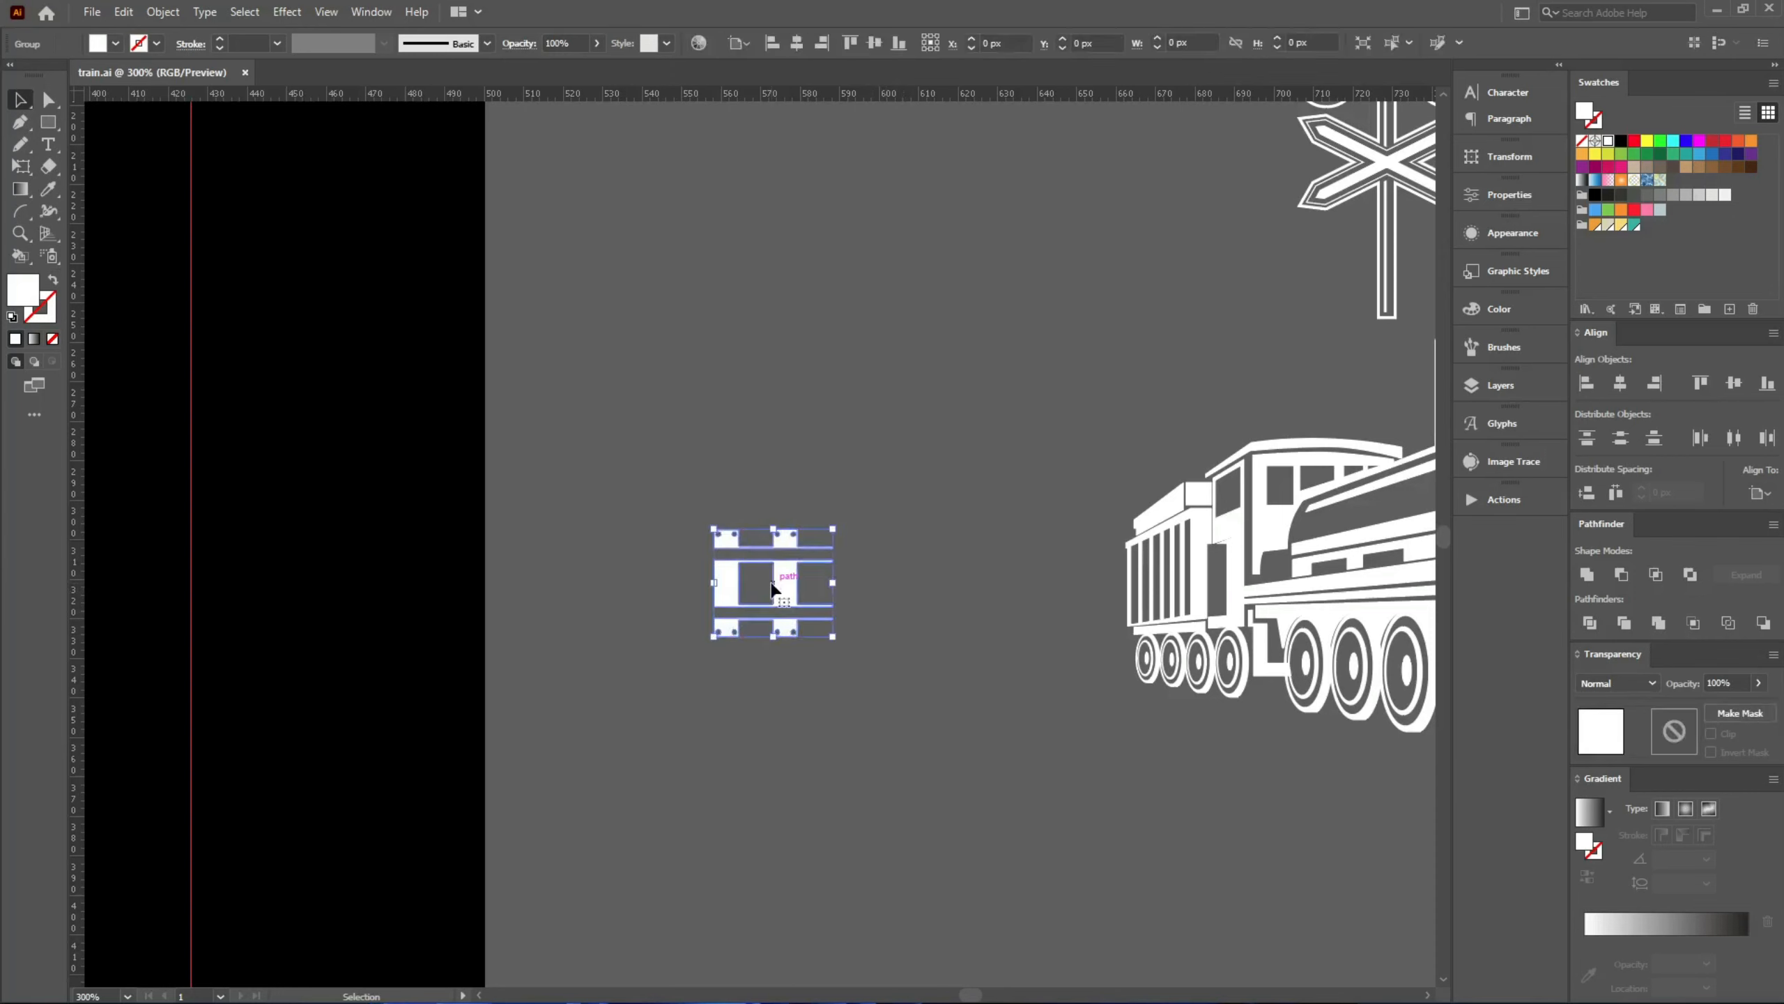
left_click(1504, 347)
left_click_drag(783, 575, 1364, 575)
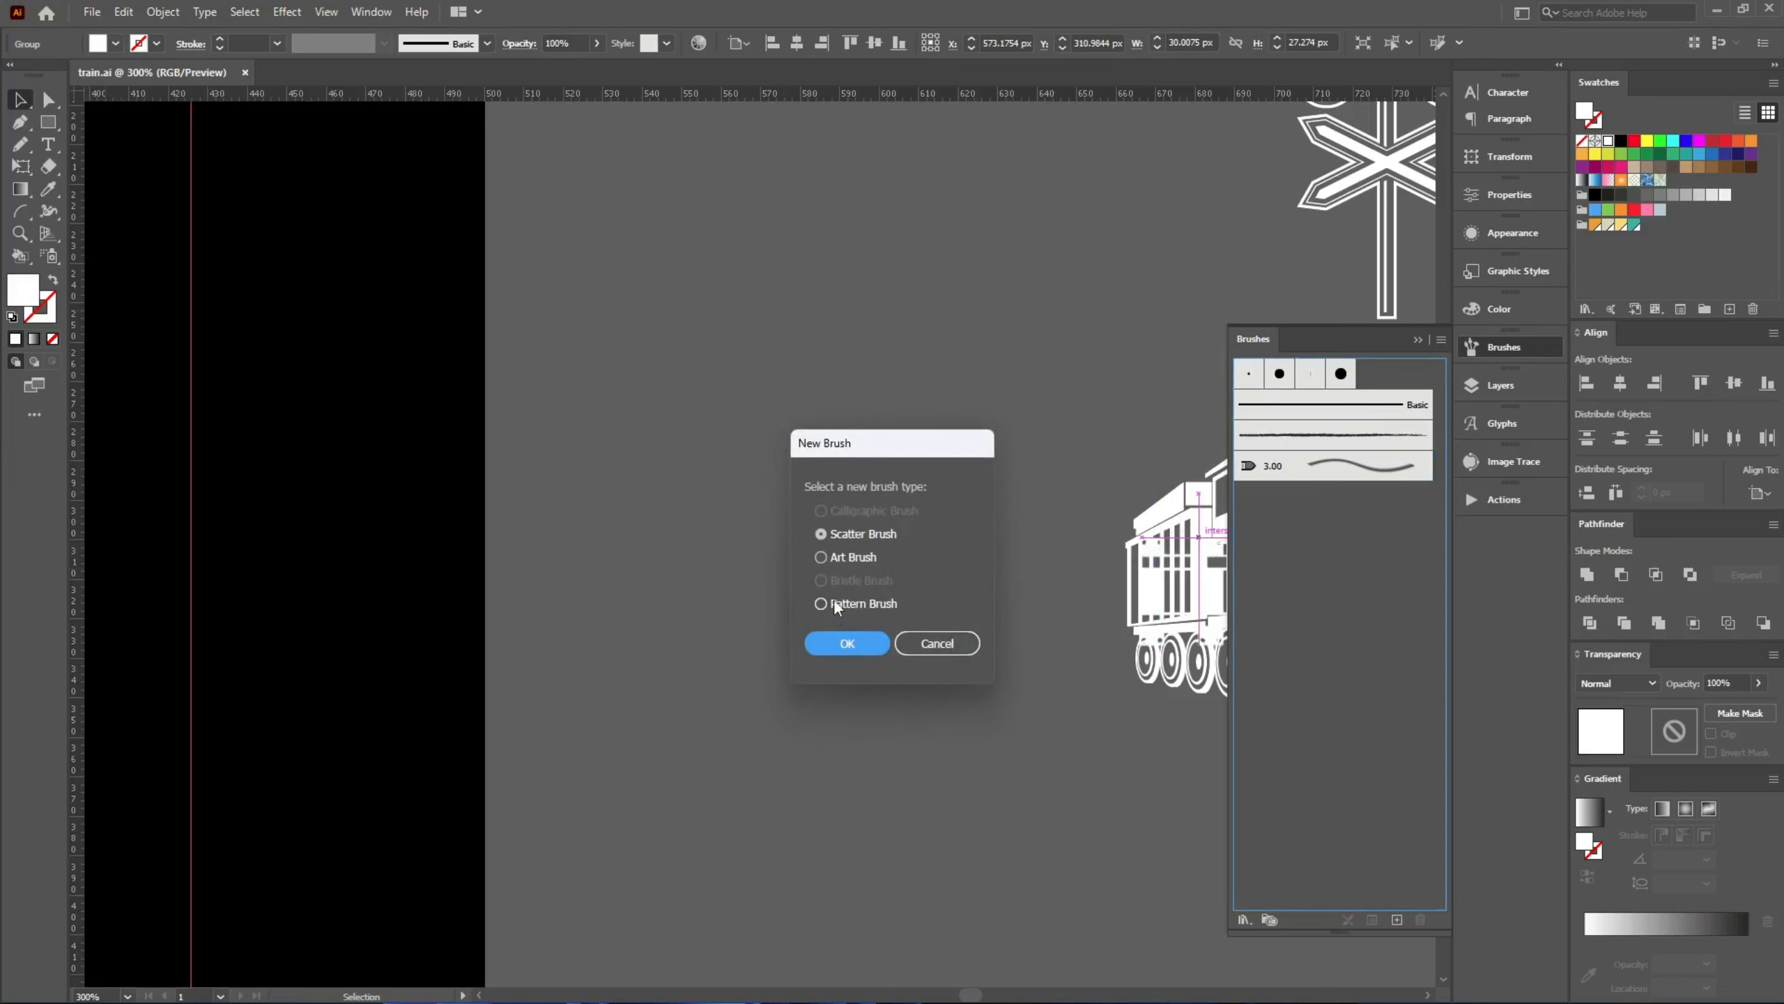
left_click(847, 642)
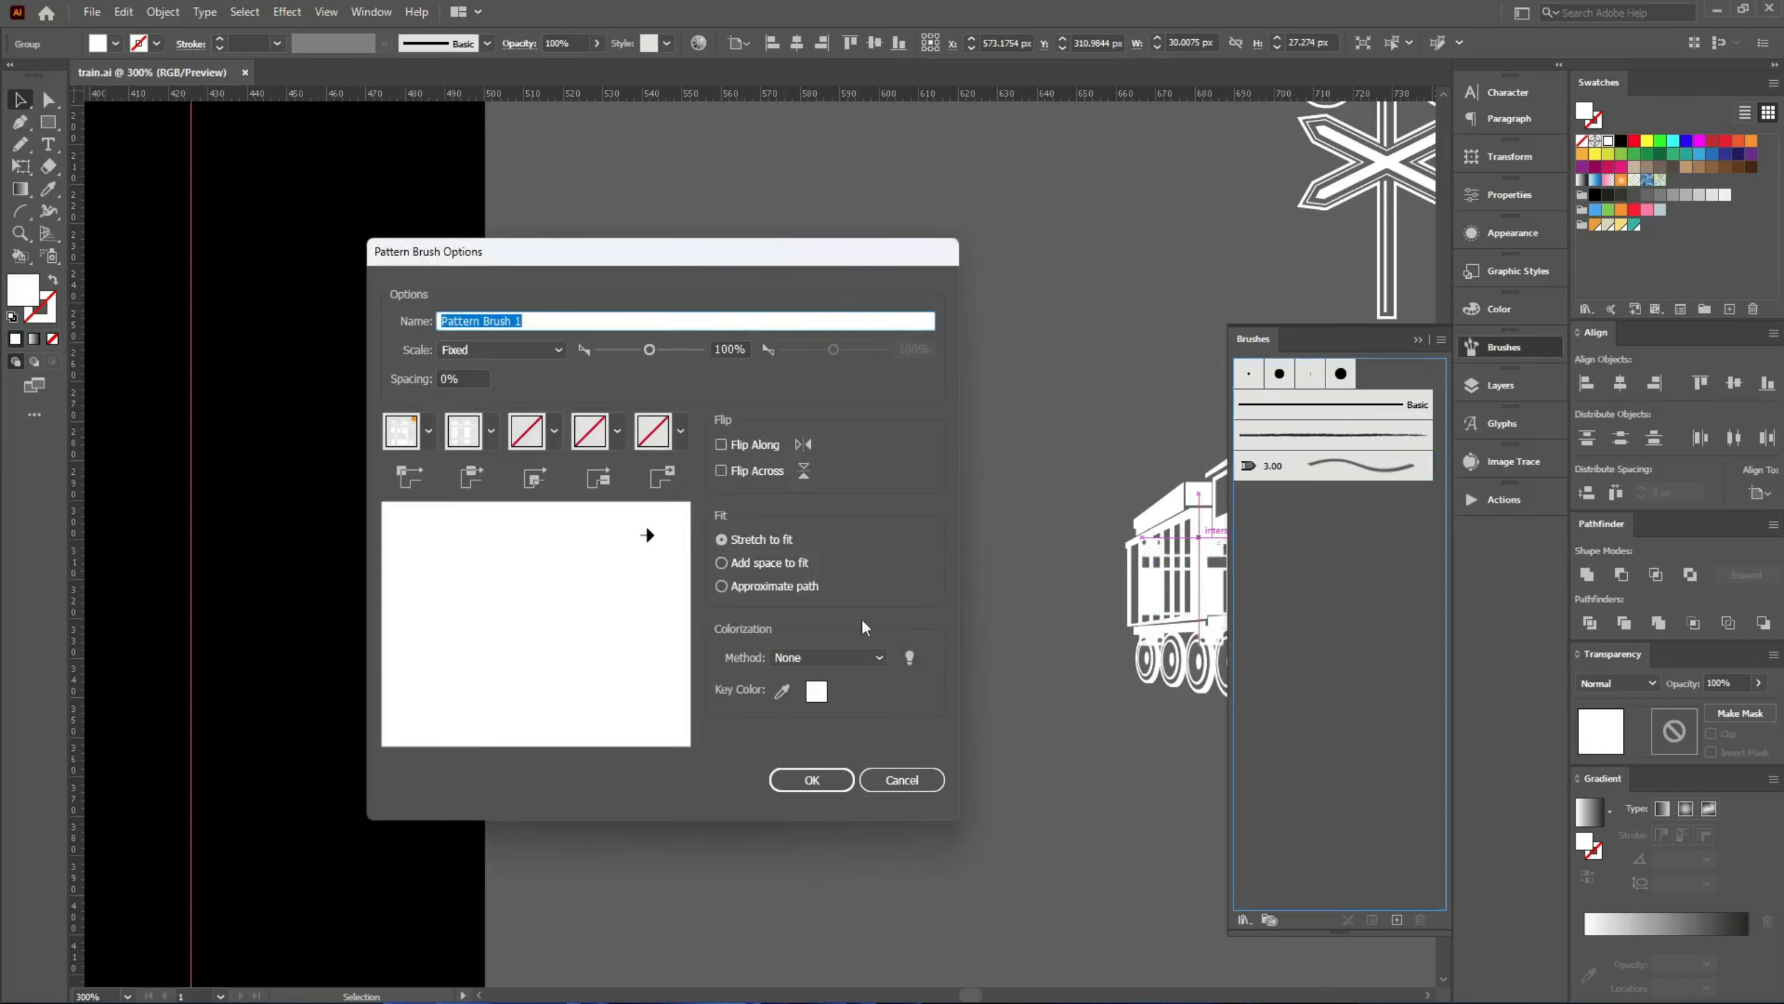
left_click(812, 656)
left_click(815, 740)
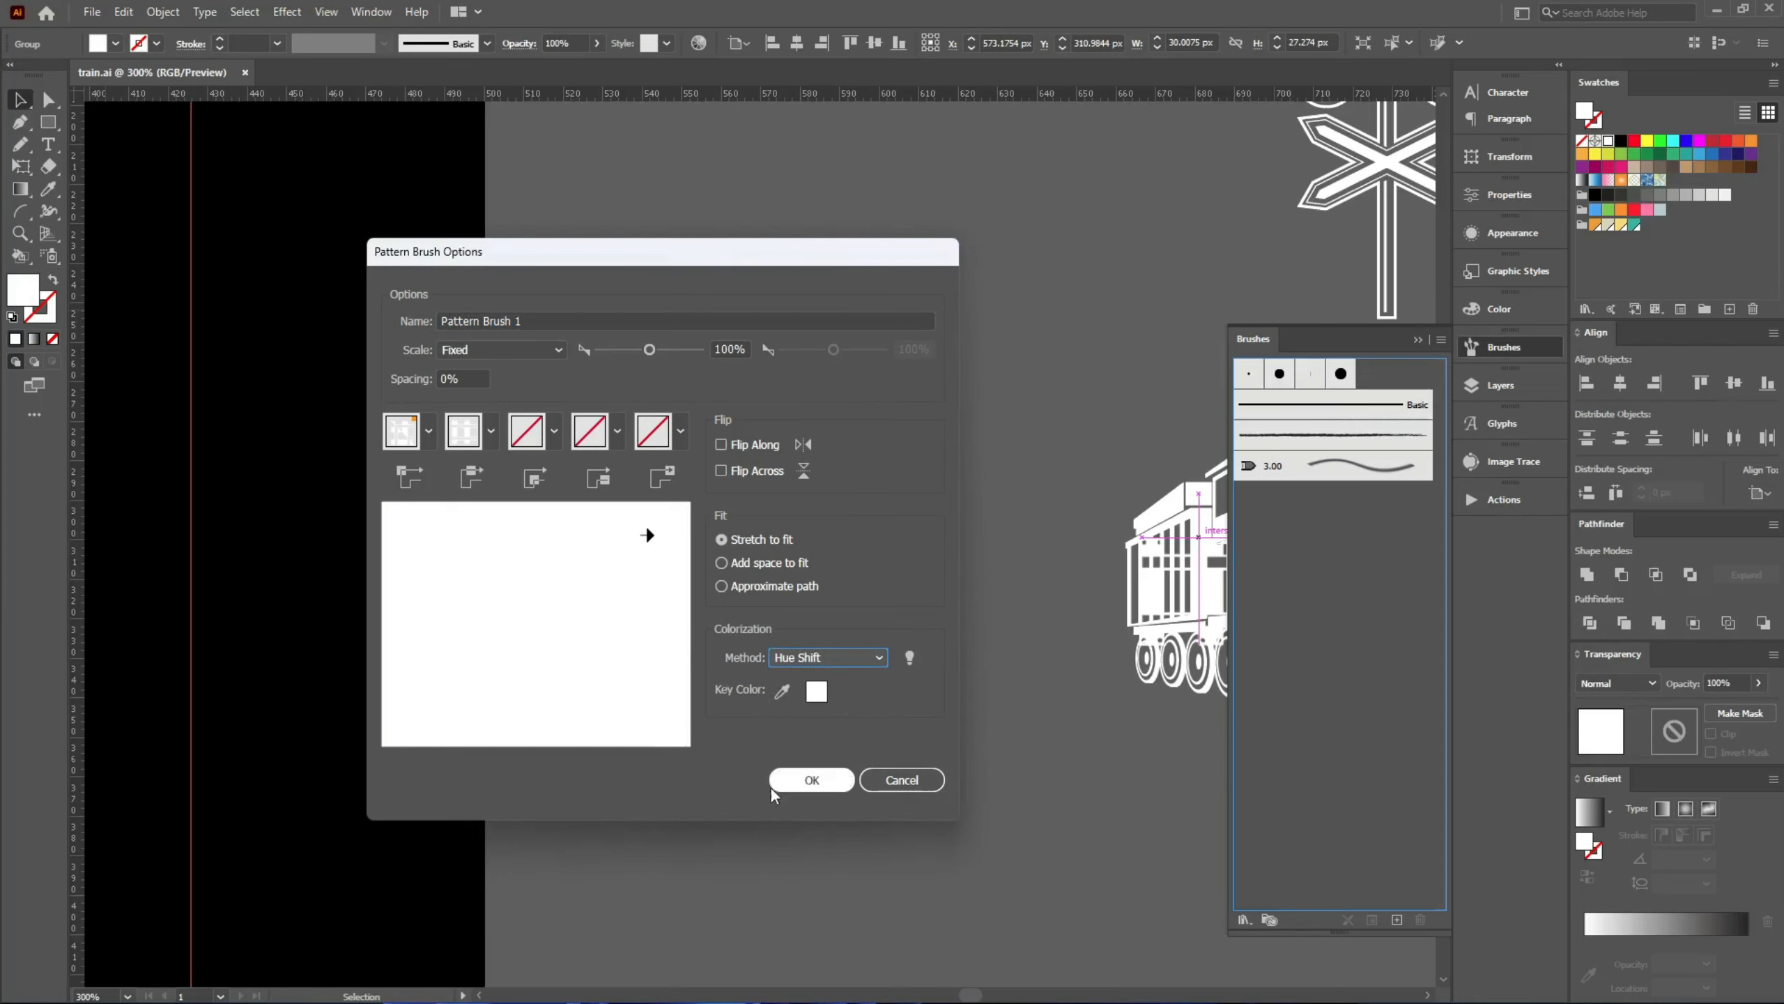
left_click(785, 774)
left_click(759, 748)
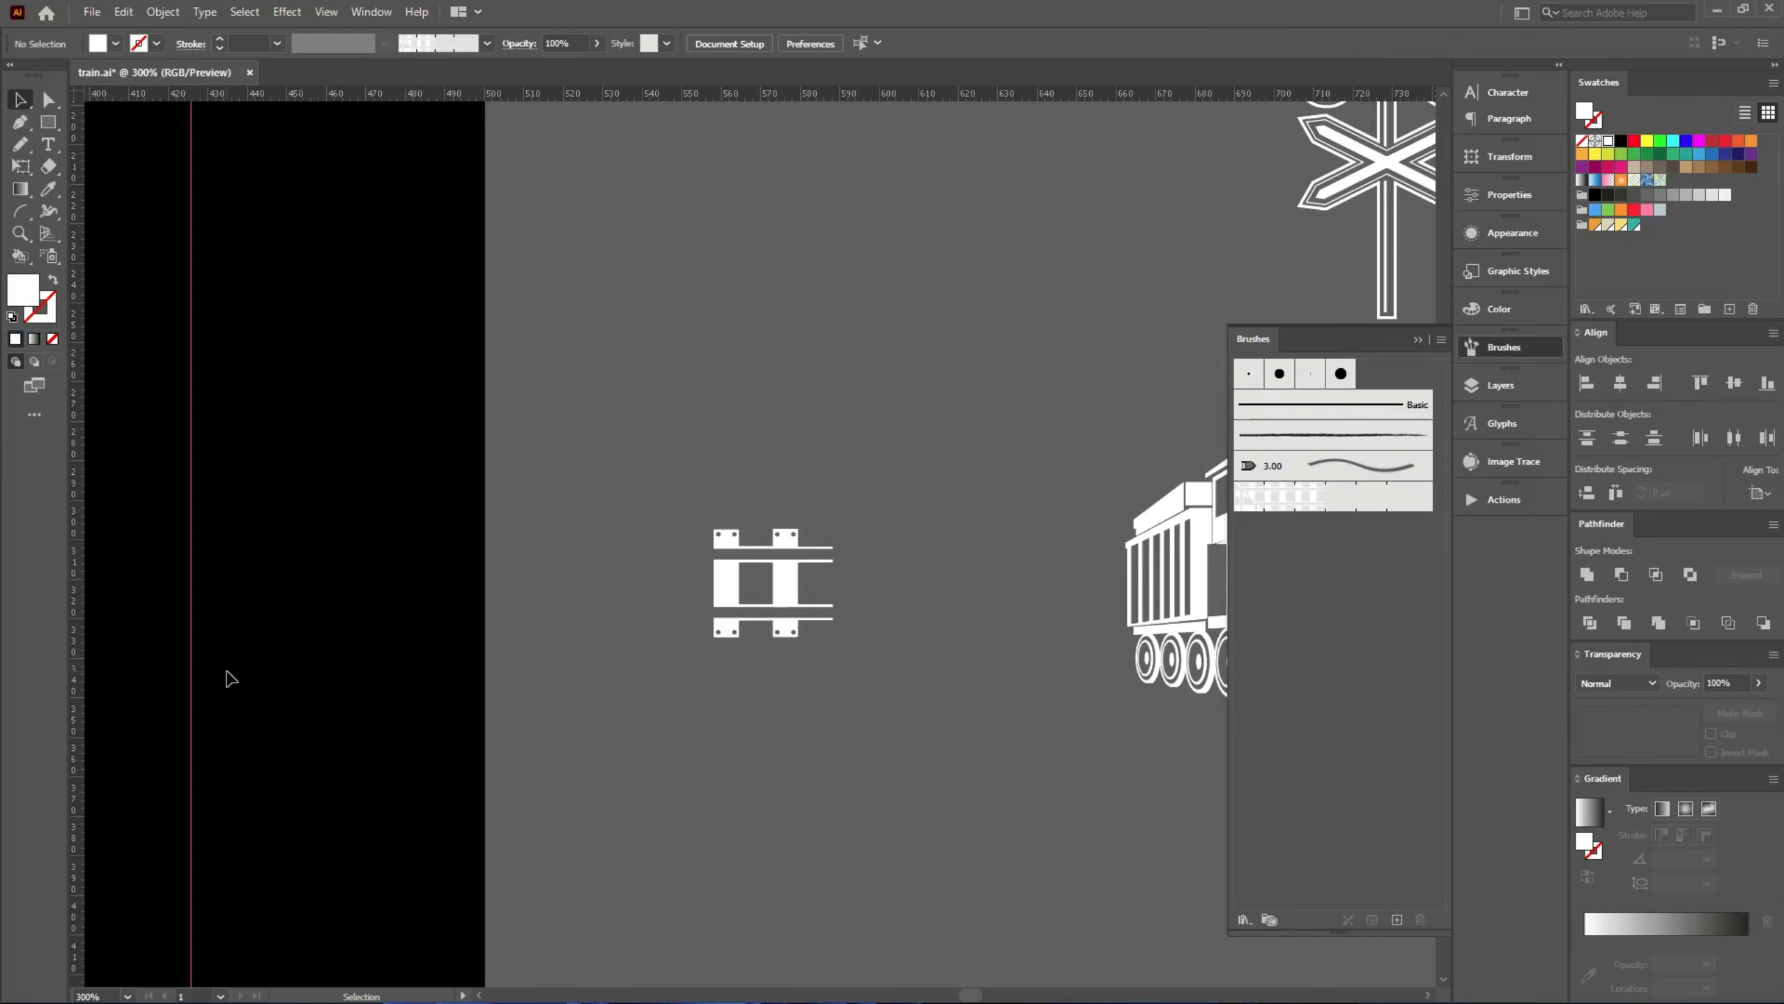
- Select all five slogan lines on the artboard and place a duplicate of them outside its upper left corner
scroll(549, 717, "down", 3)
left_click_drag(551, 716, 772, 590)
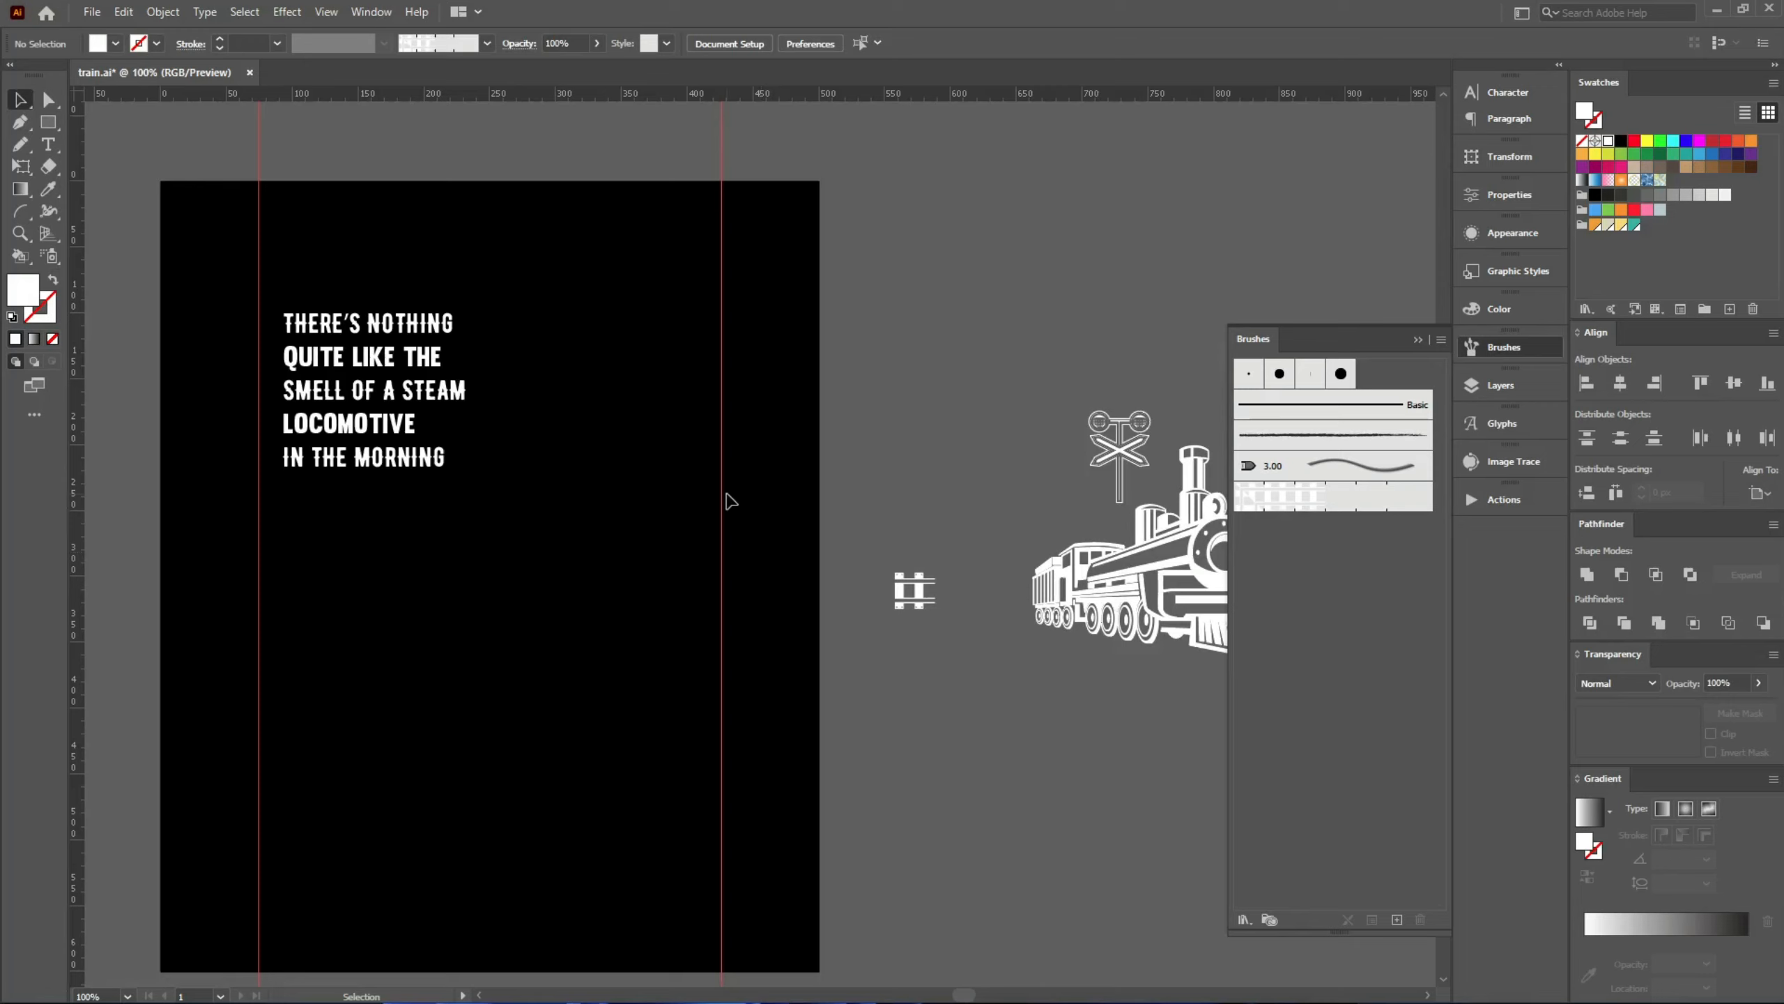
left_click_drag(411, 552, 321, 327)
key("ctrl+minus")
key("ctrl+minus")
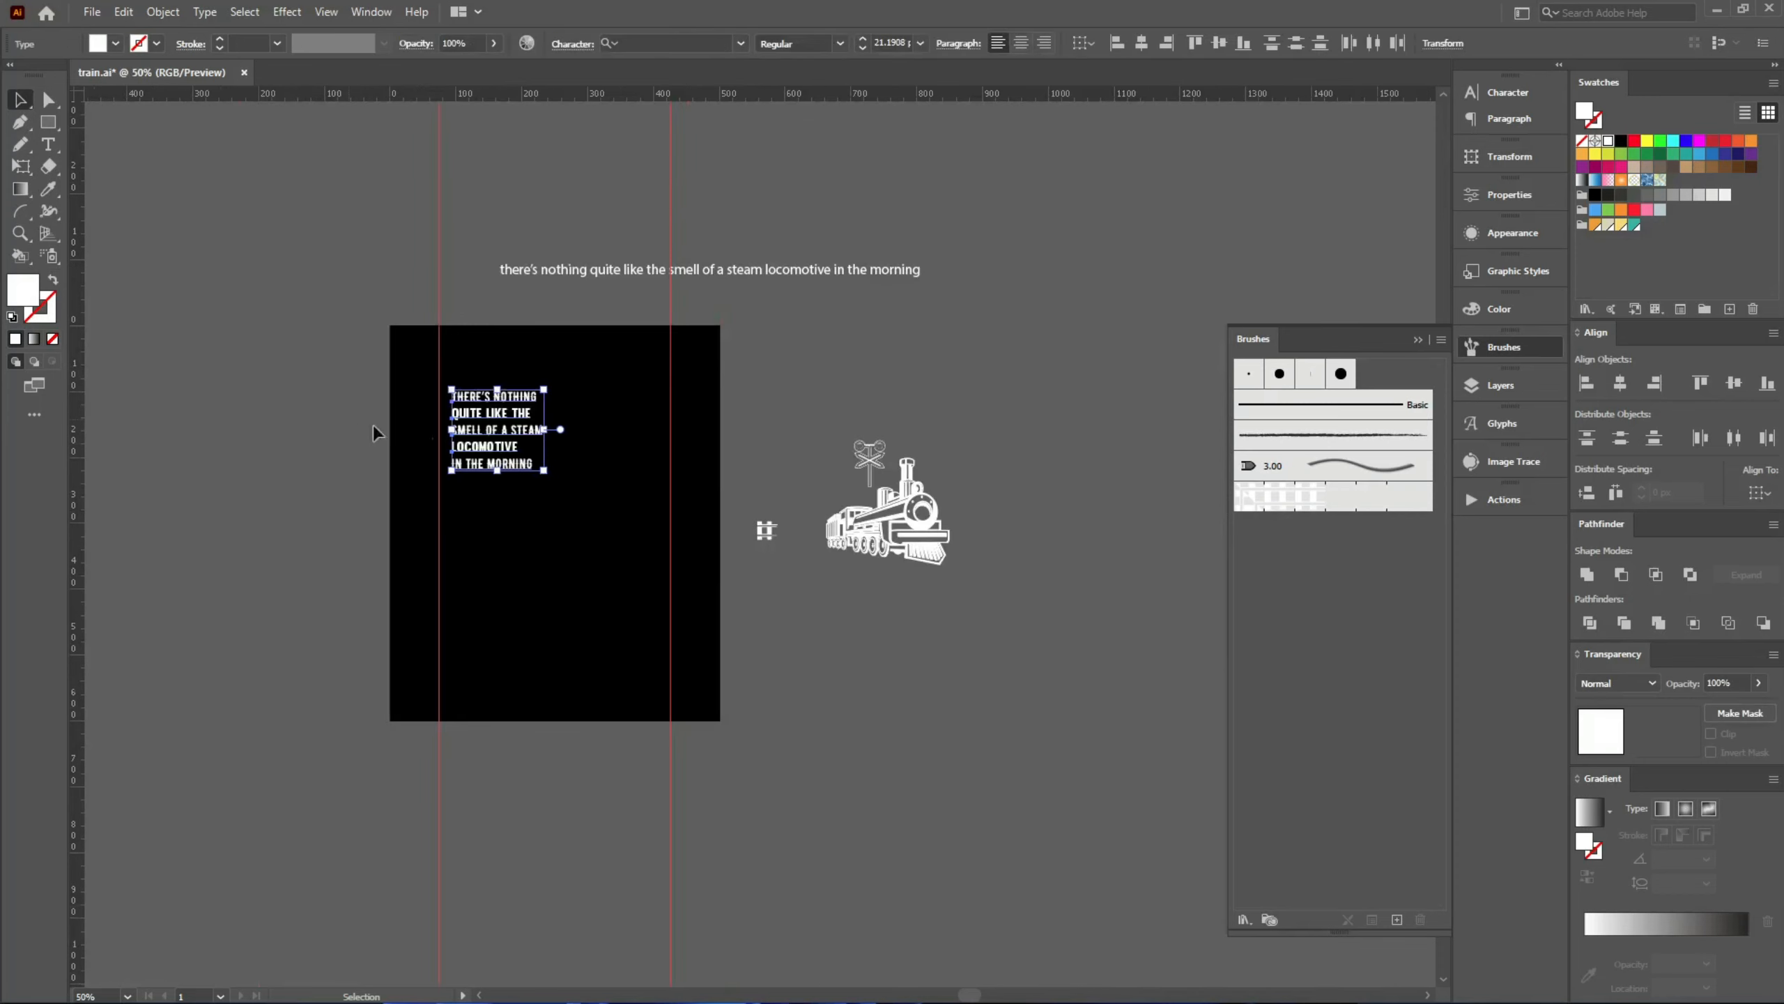
left_click_drag(497, 429, 253, 237, "alt")
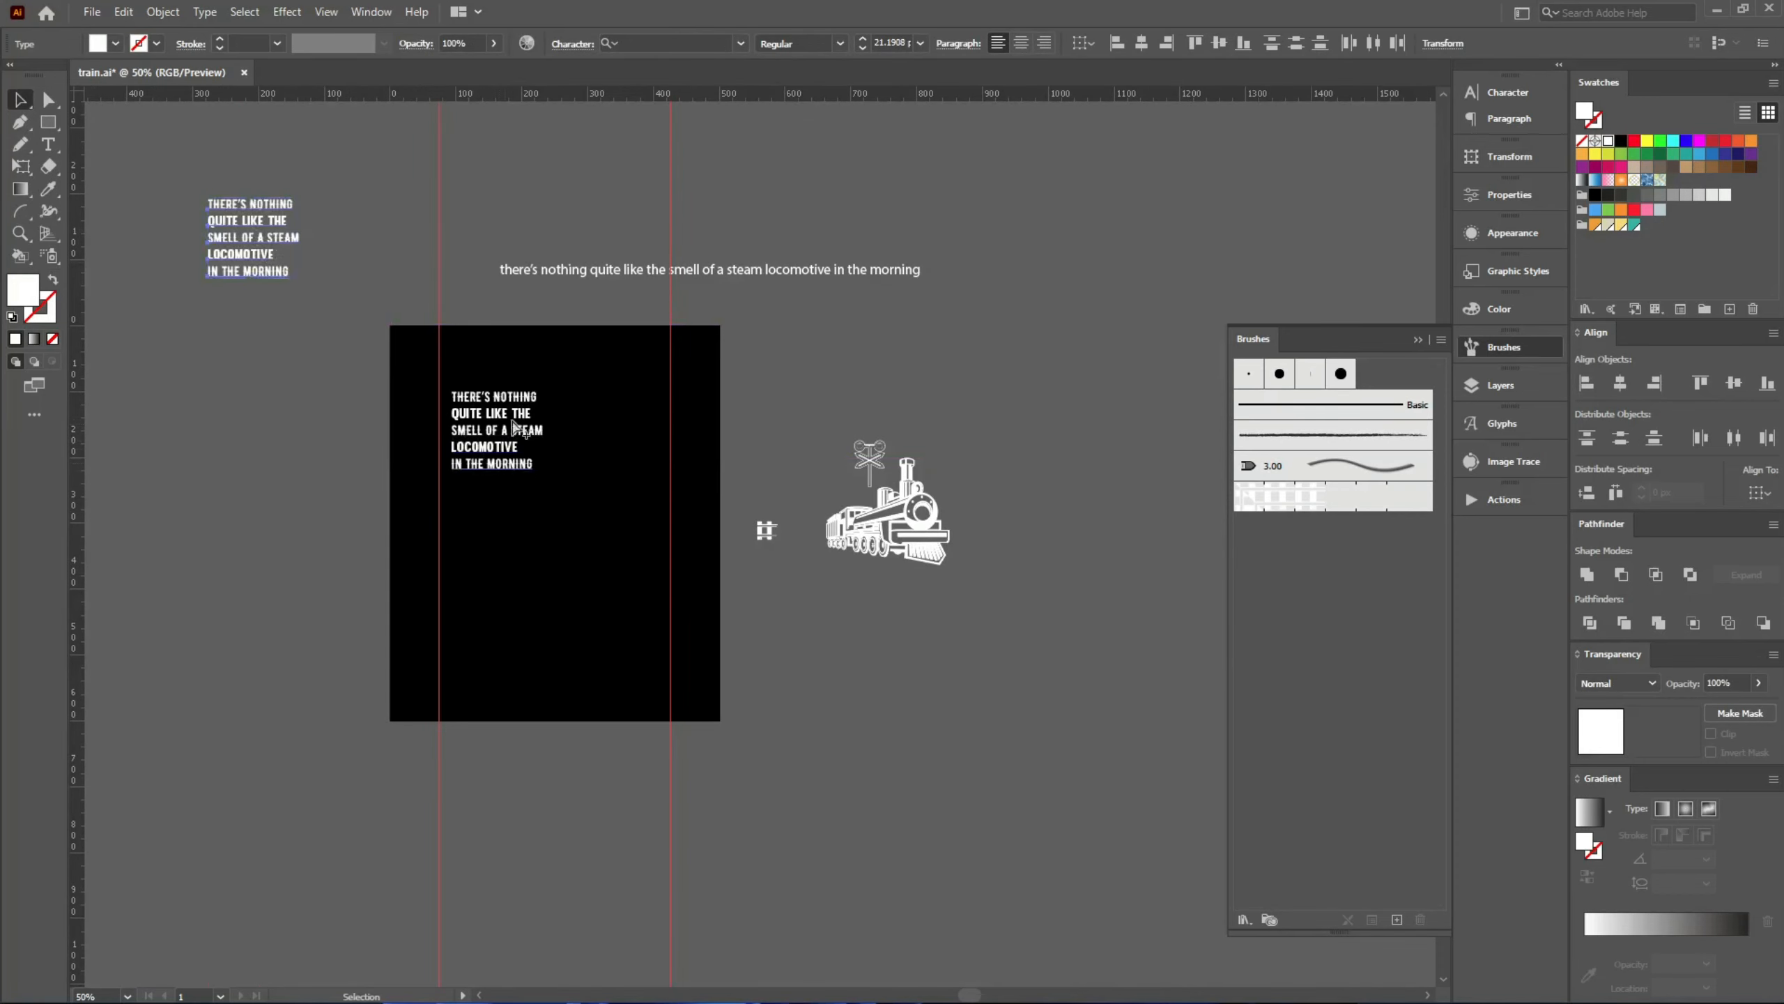
- Convert the five slogan lines on the artboard to outlines
scroll(509, 418, "up", 3)
left_click(449, 492)
right_click(440, 456)
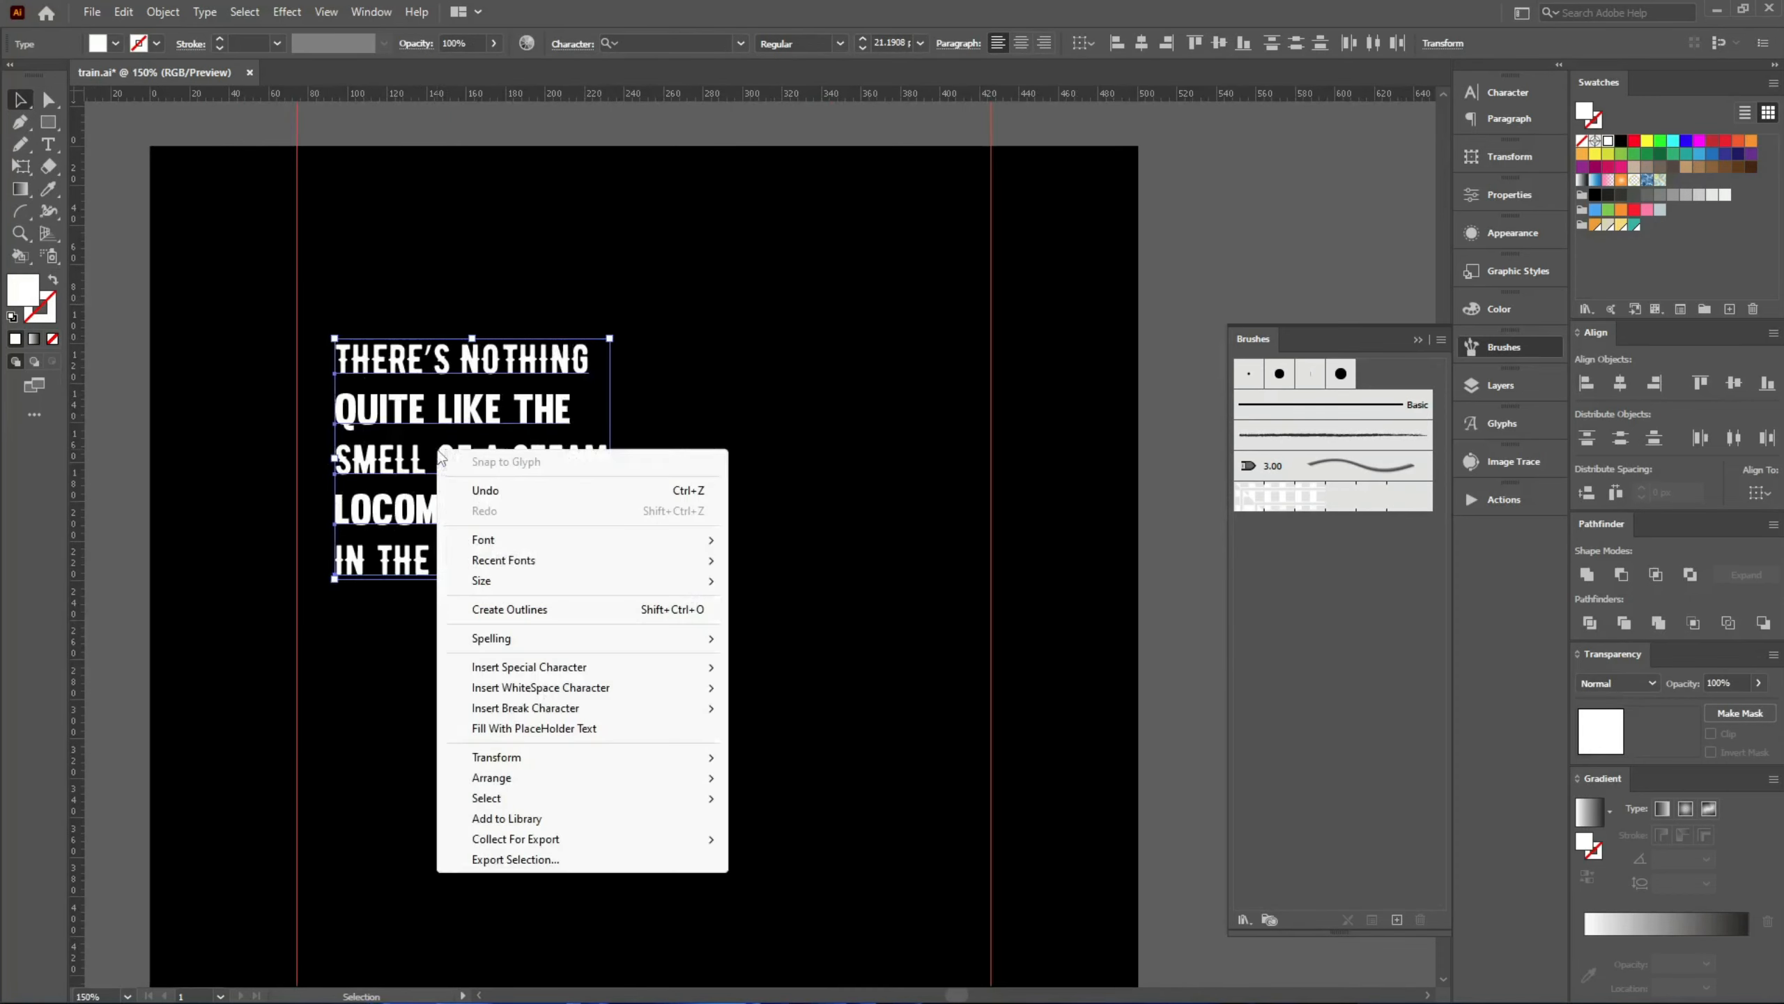
left_click(509, 608)
- Move the lower four slogan lines toward the artboard's left edge and center "THERE'S NOTHING" horizontally near the artboard's top
key("ctrl+minus")
key("ctrl+minus")
left_click_drag(527, 466, 405, 518)
left_click(610, 602)
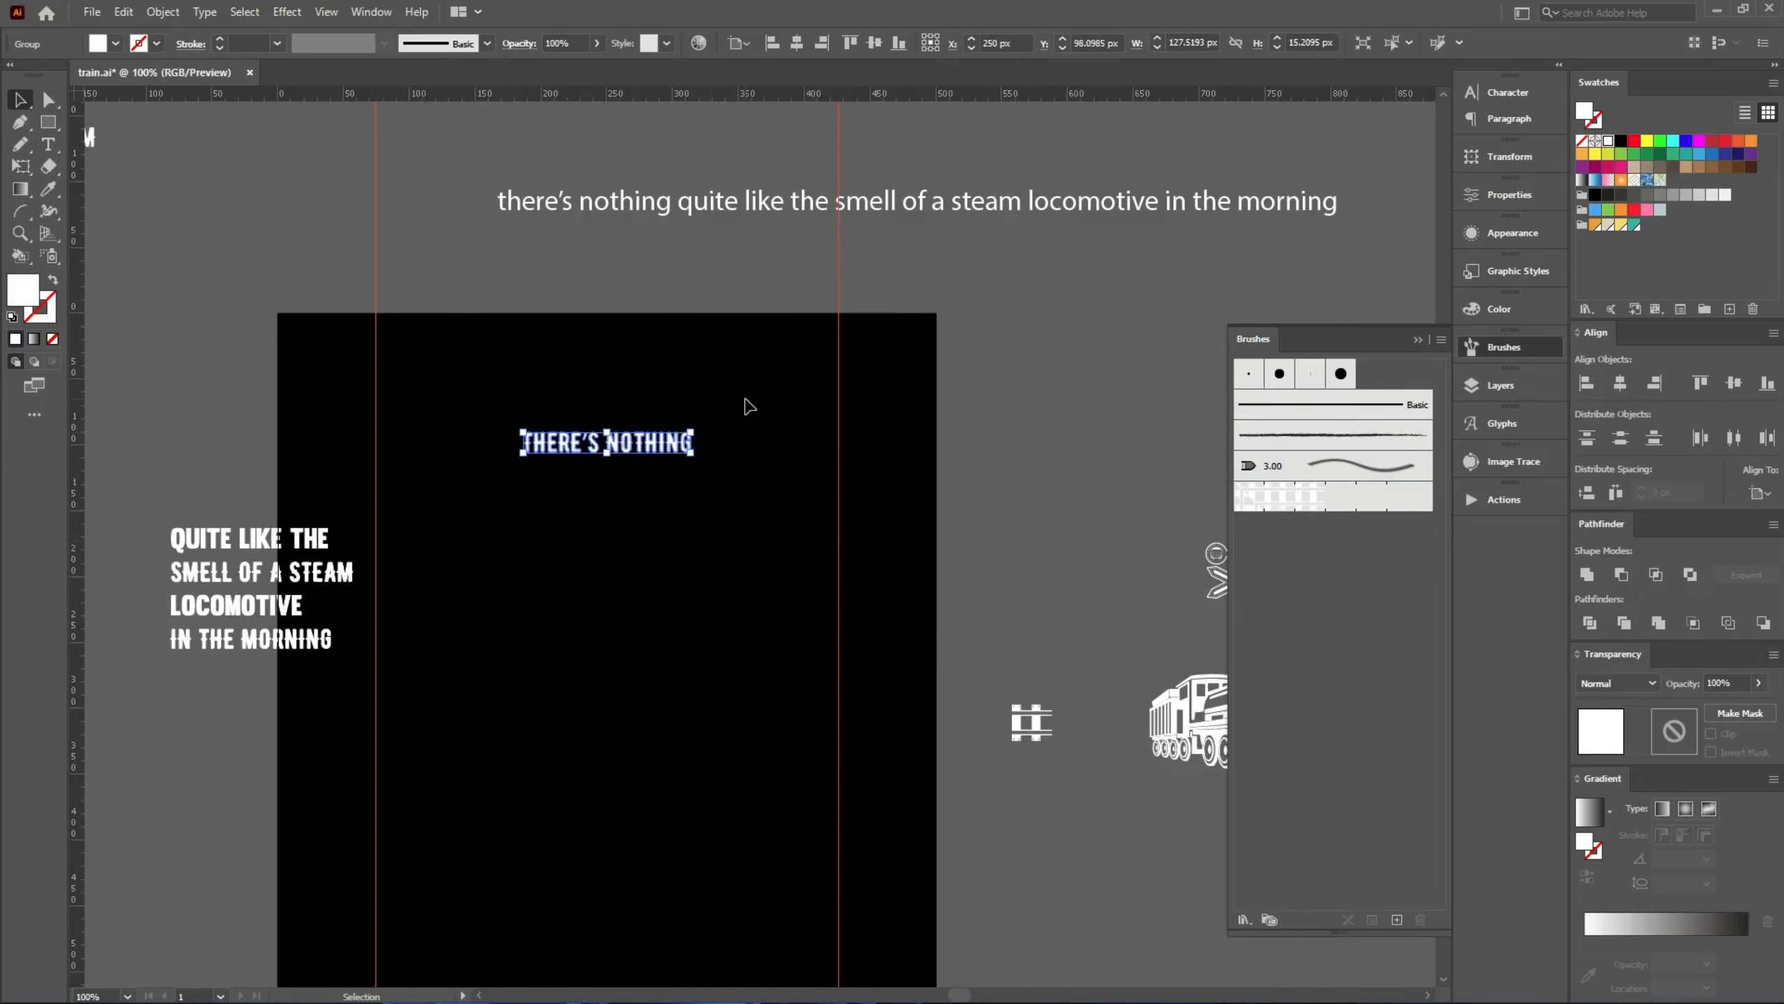
- Enlarge "THERE'S NOTHING" proportionally from its center until it spans the width between the two vertical guides
scroll(747, 406, "up", 3)
left_click_drag(598, 384, 1045, 379)
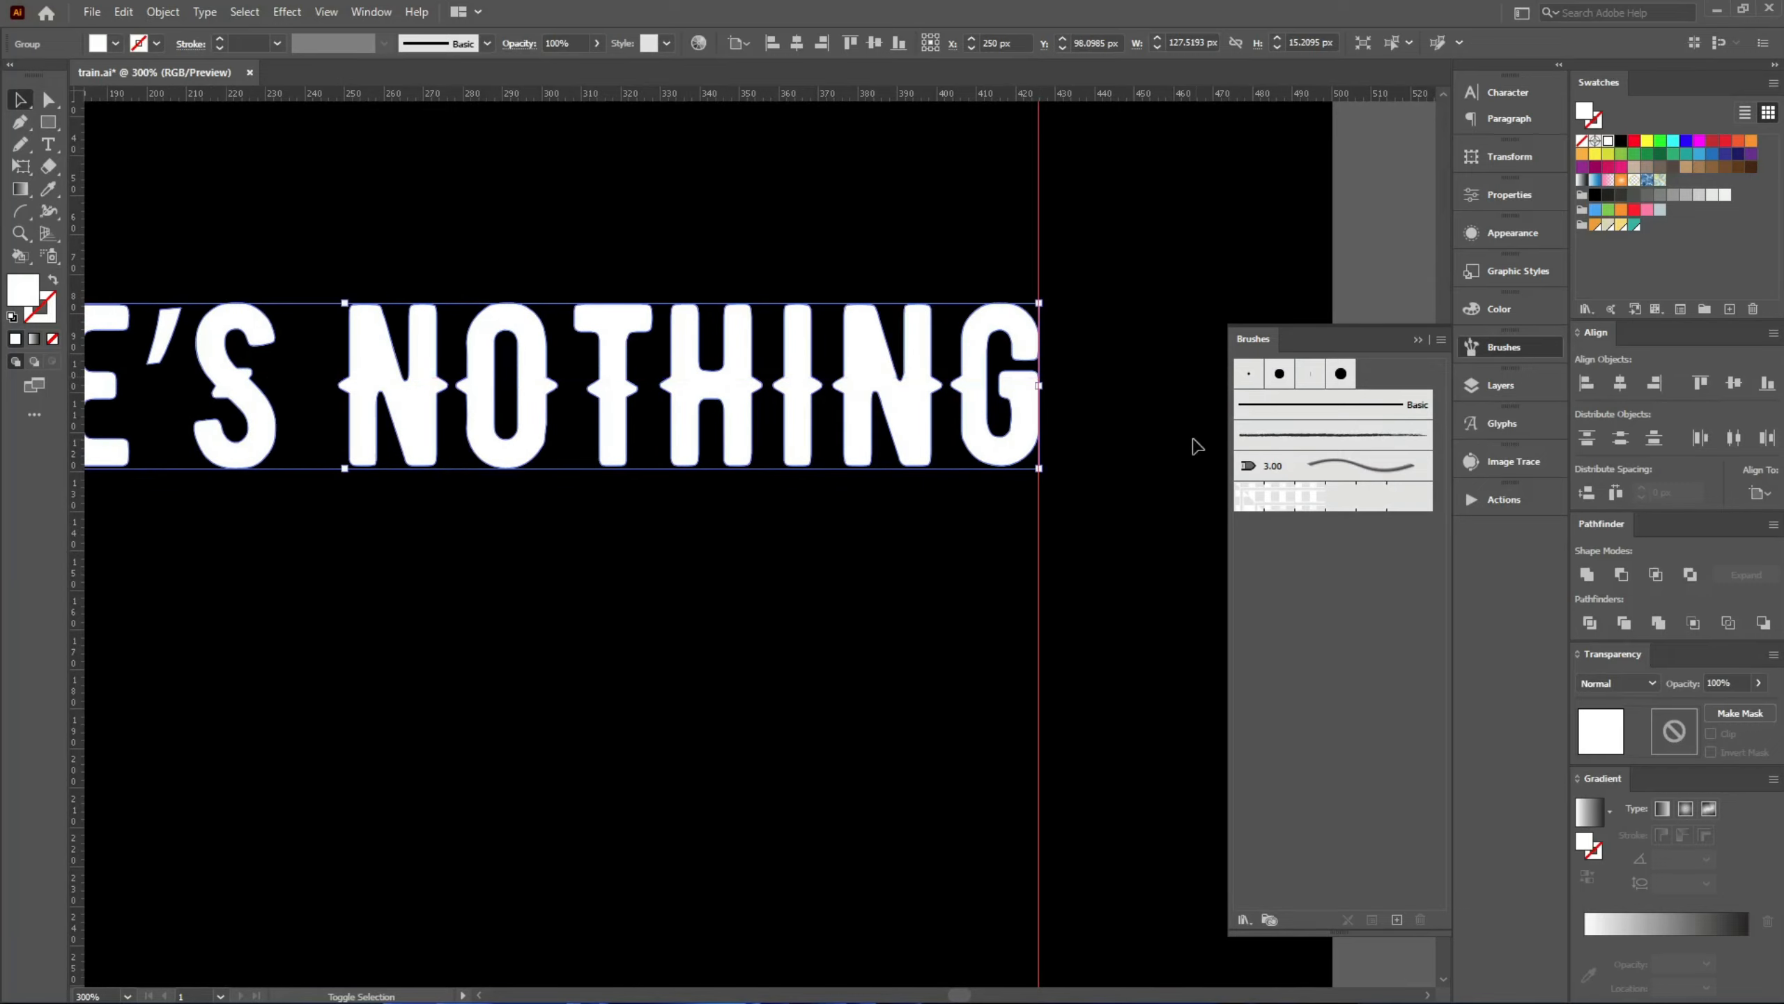
left_click(1047, 463)
scroll(1047, 463, "down", 4)
scroll(787, 441, "up", 7)
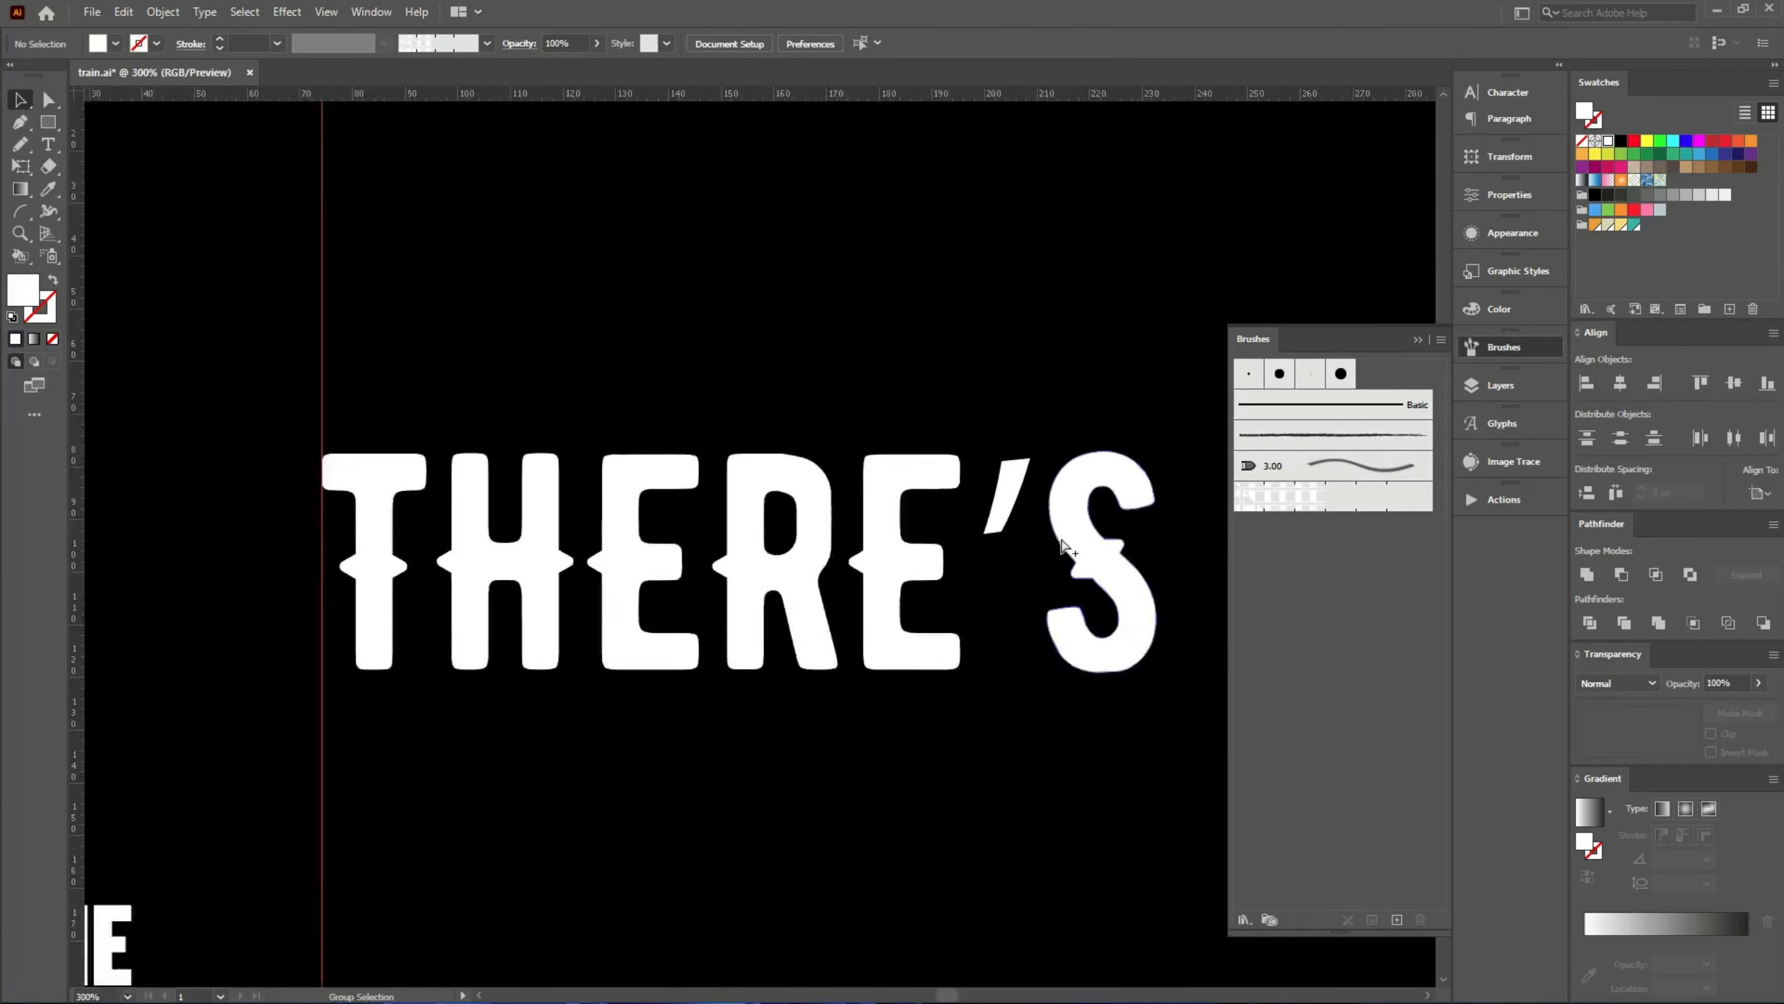
- Inside the "THERE'S NOTHING" group, draw a closed four-sided spur shape with the Pen tool, overlapping the apostrophe and projecting toward the S
scroll(710, 508, "up", 3)
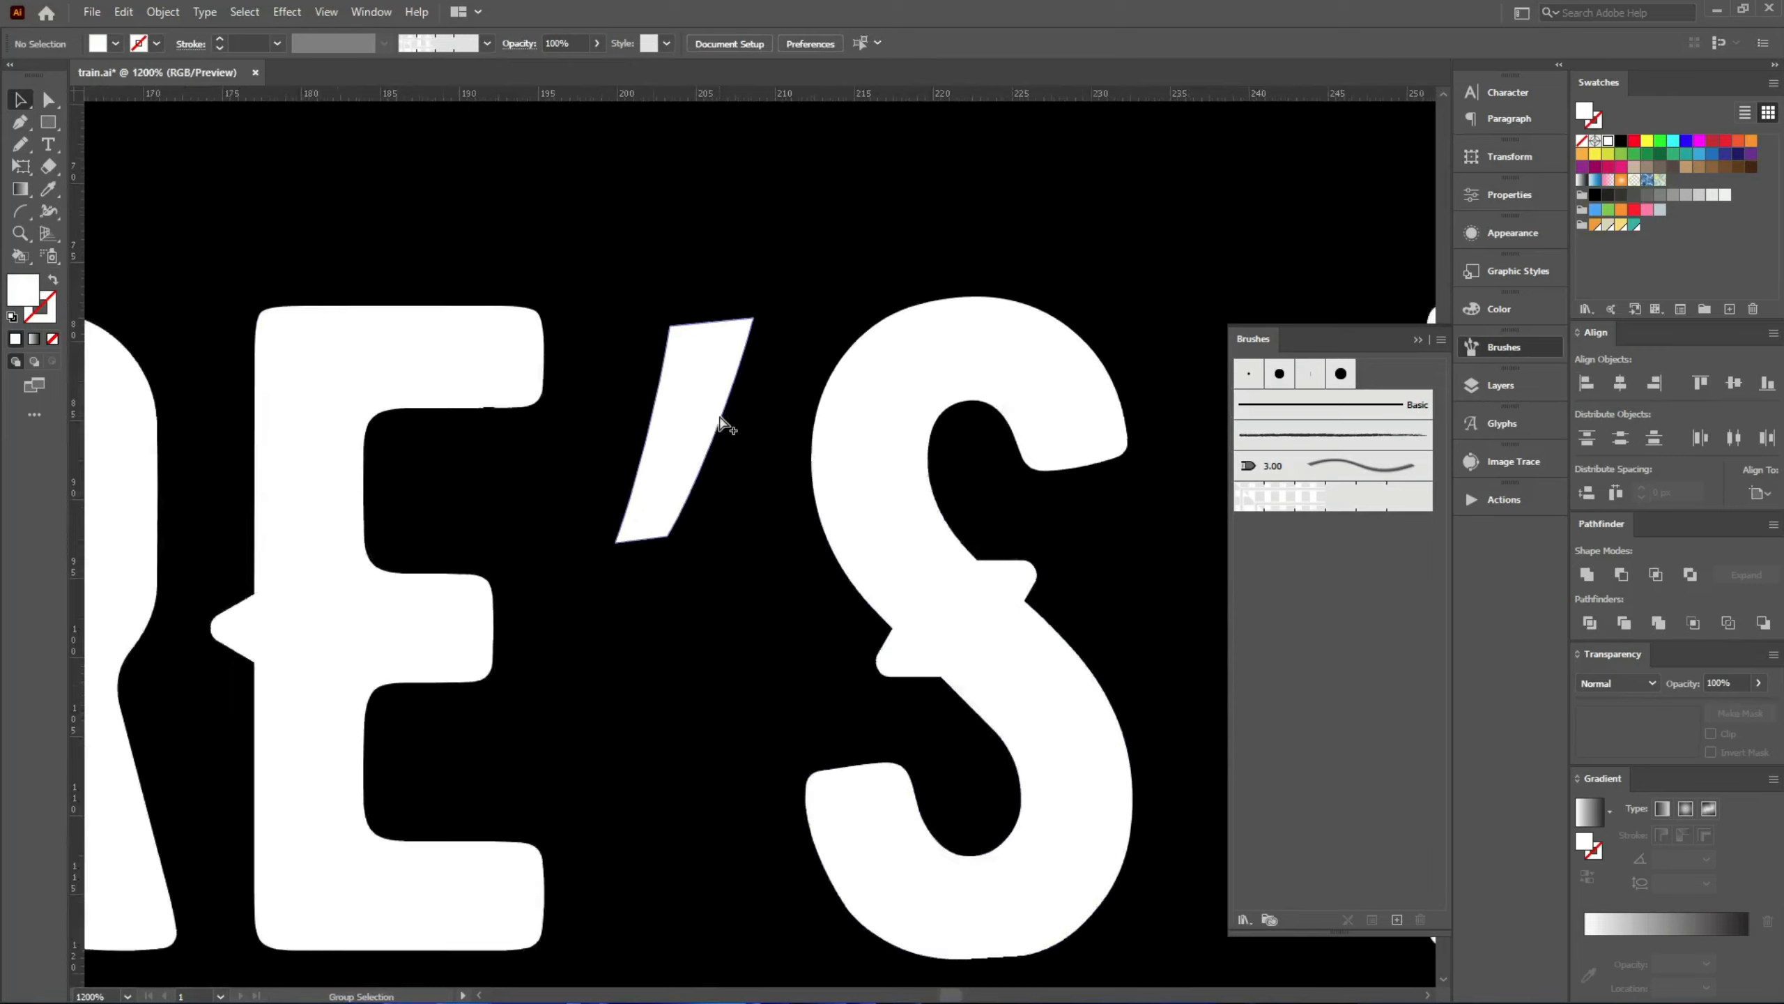
left_click_drag(689, 391, 686, 380)
left_click(774, 504)
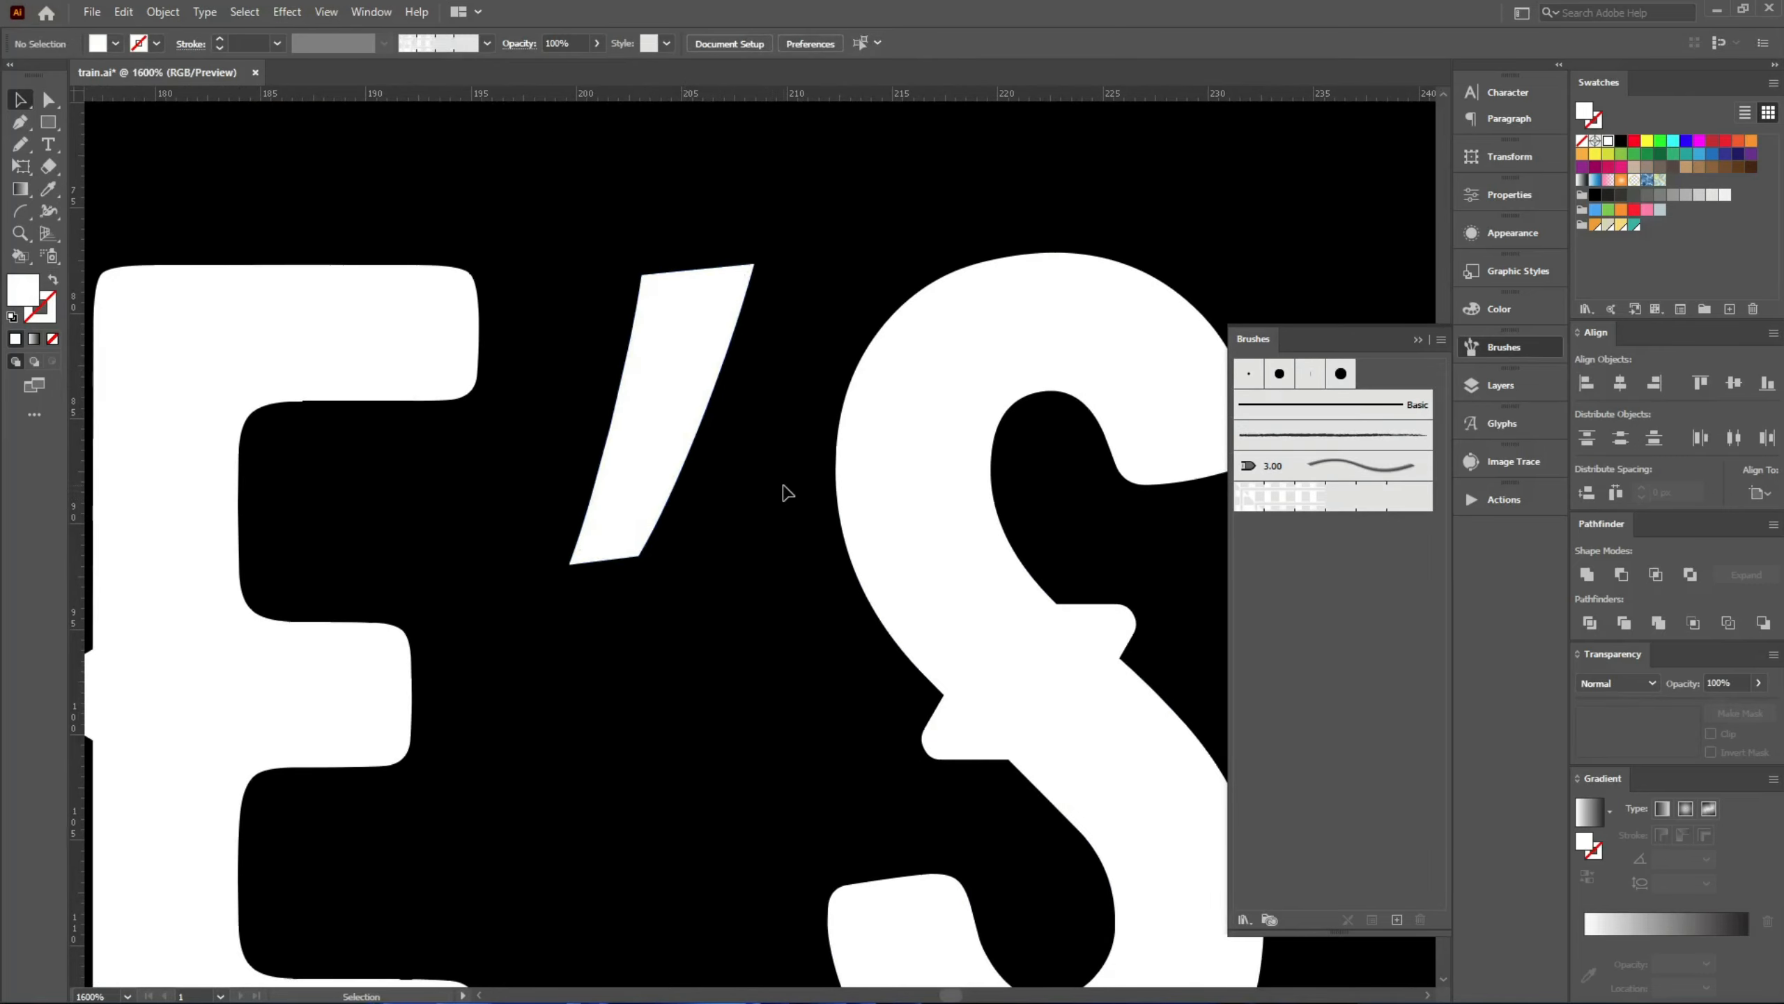
double_click(658, 425)
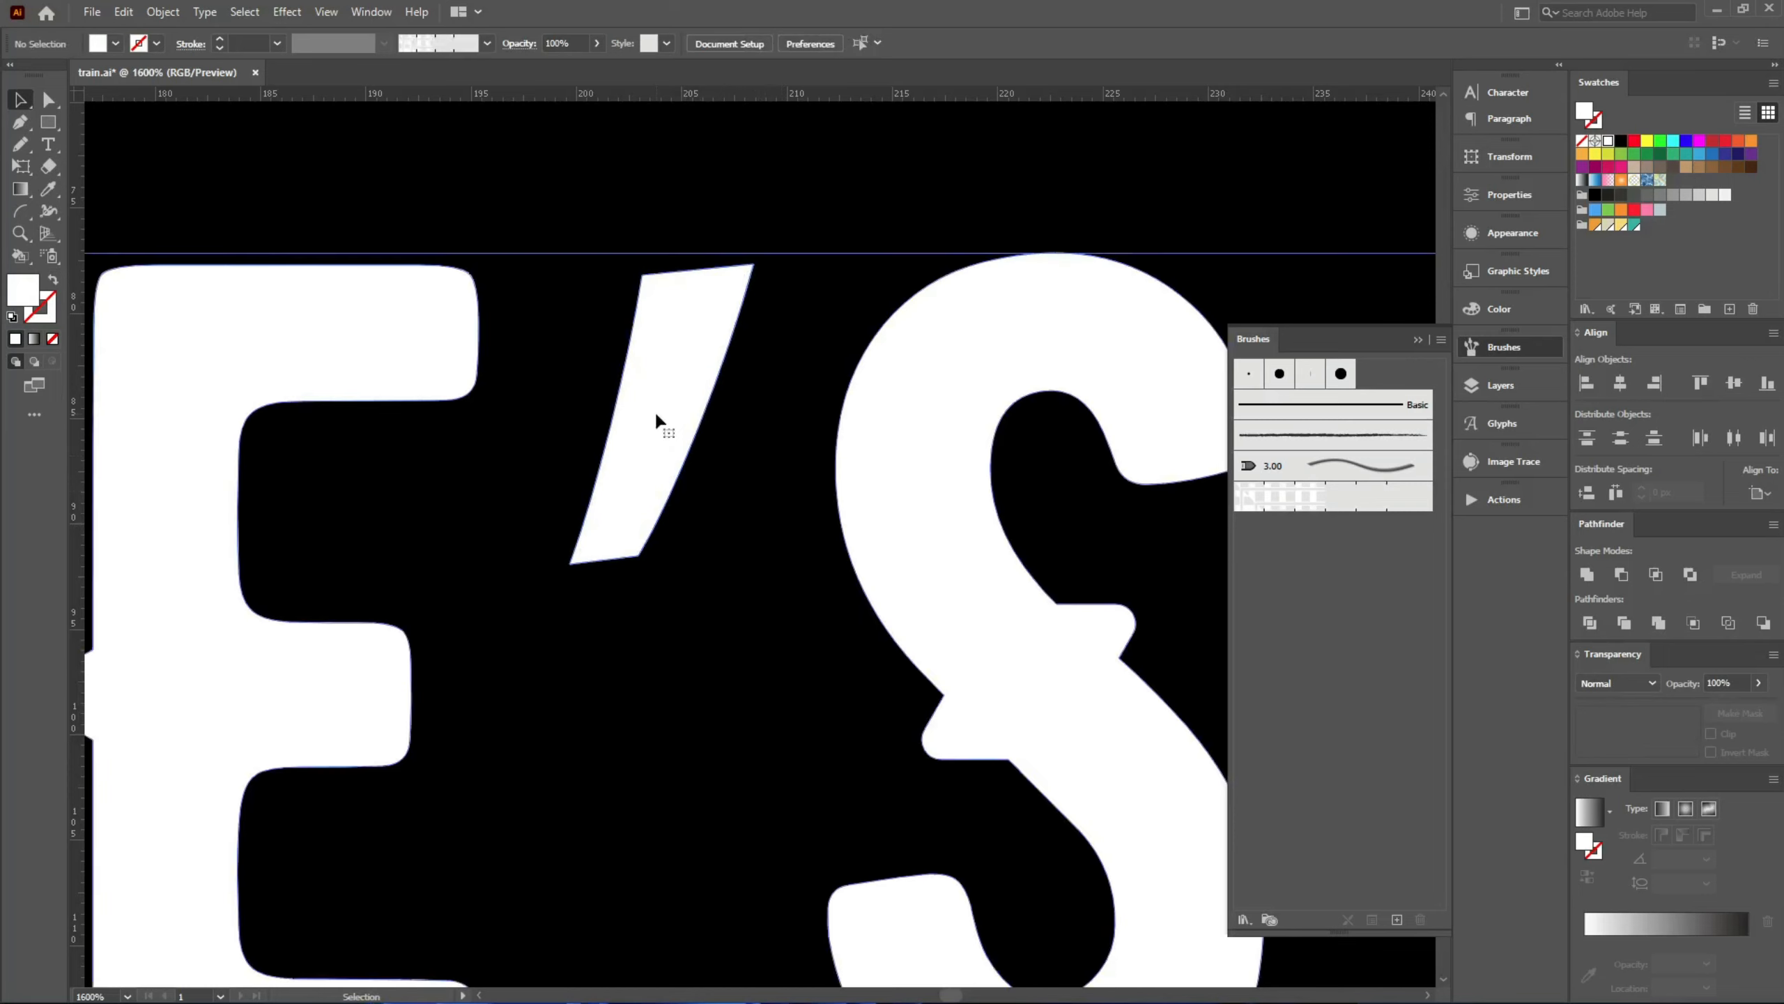
key("p")
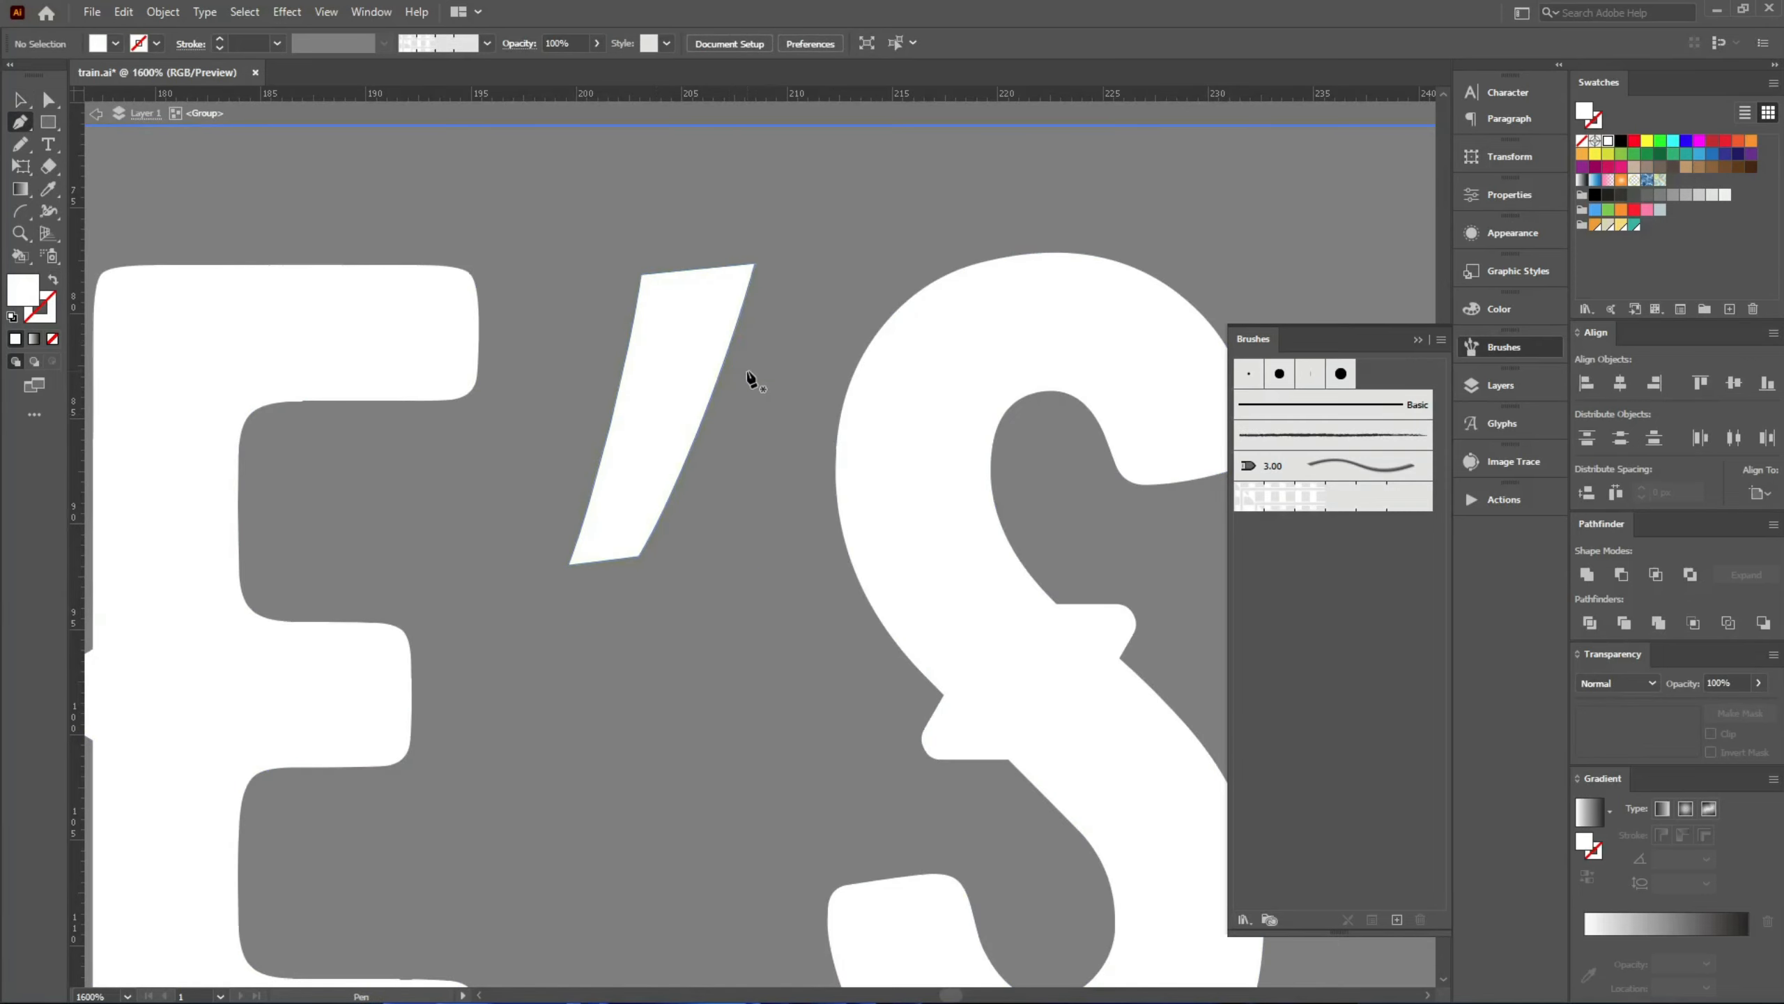
left_click(702, 326)
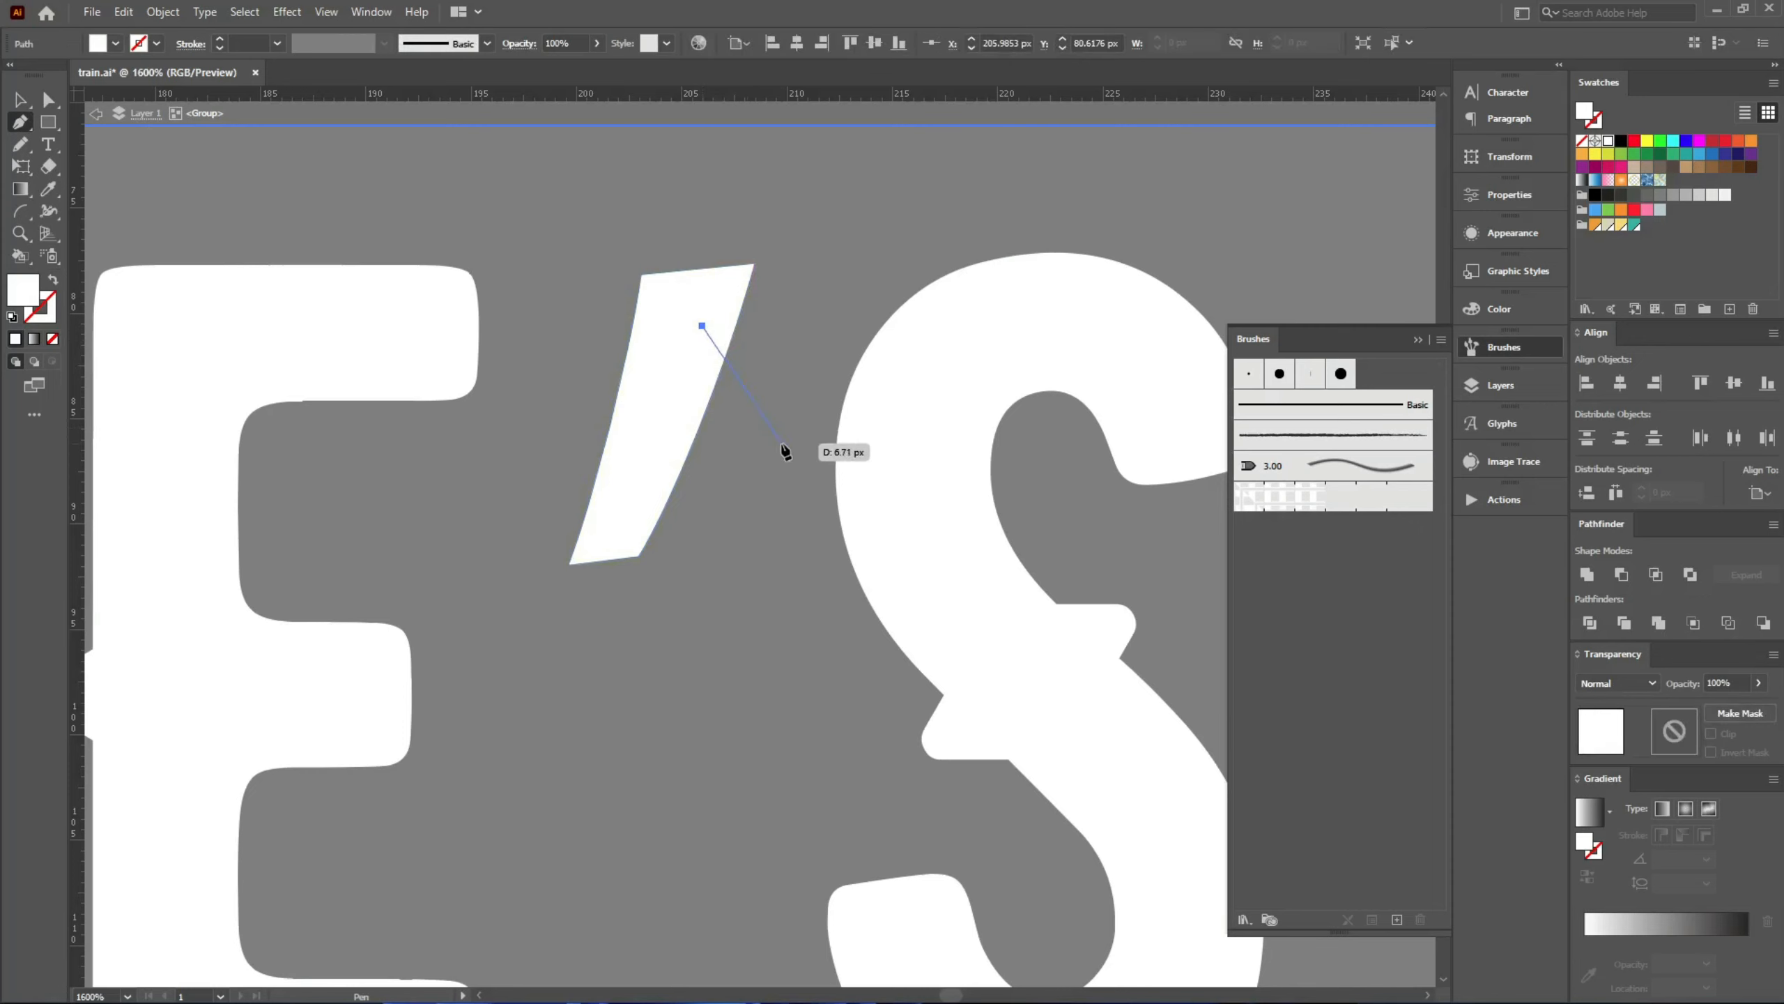
left_click(782, 442)
left_click(643, 497)
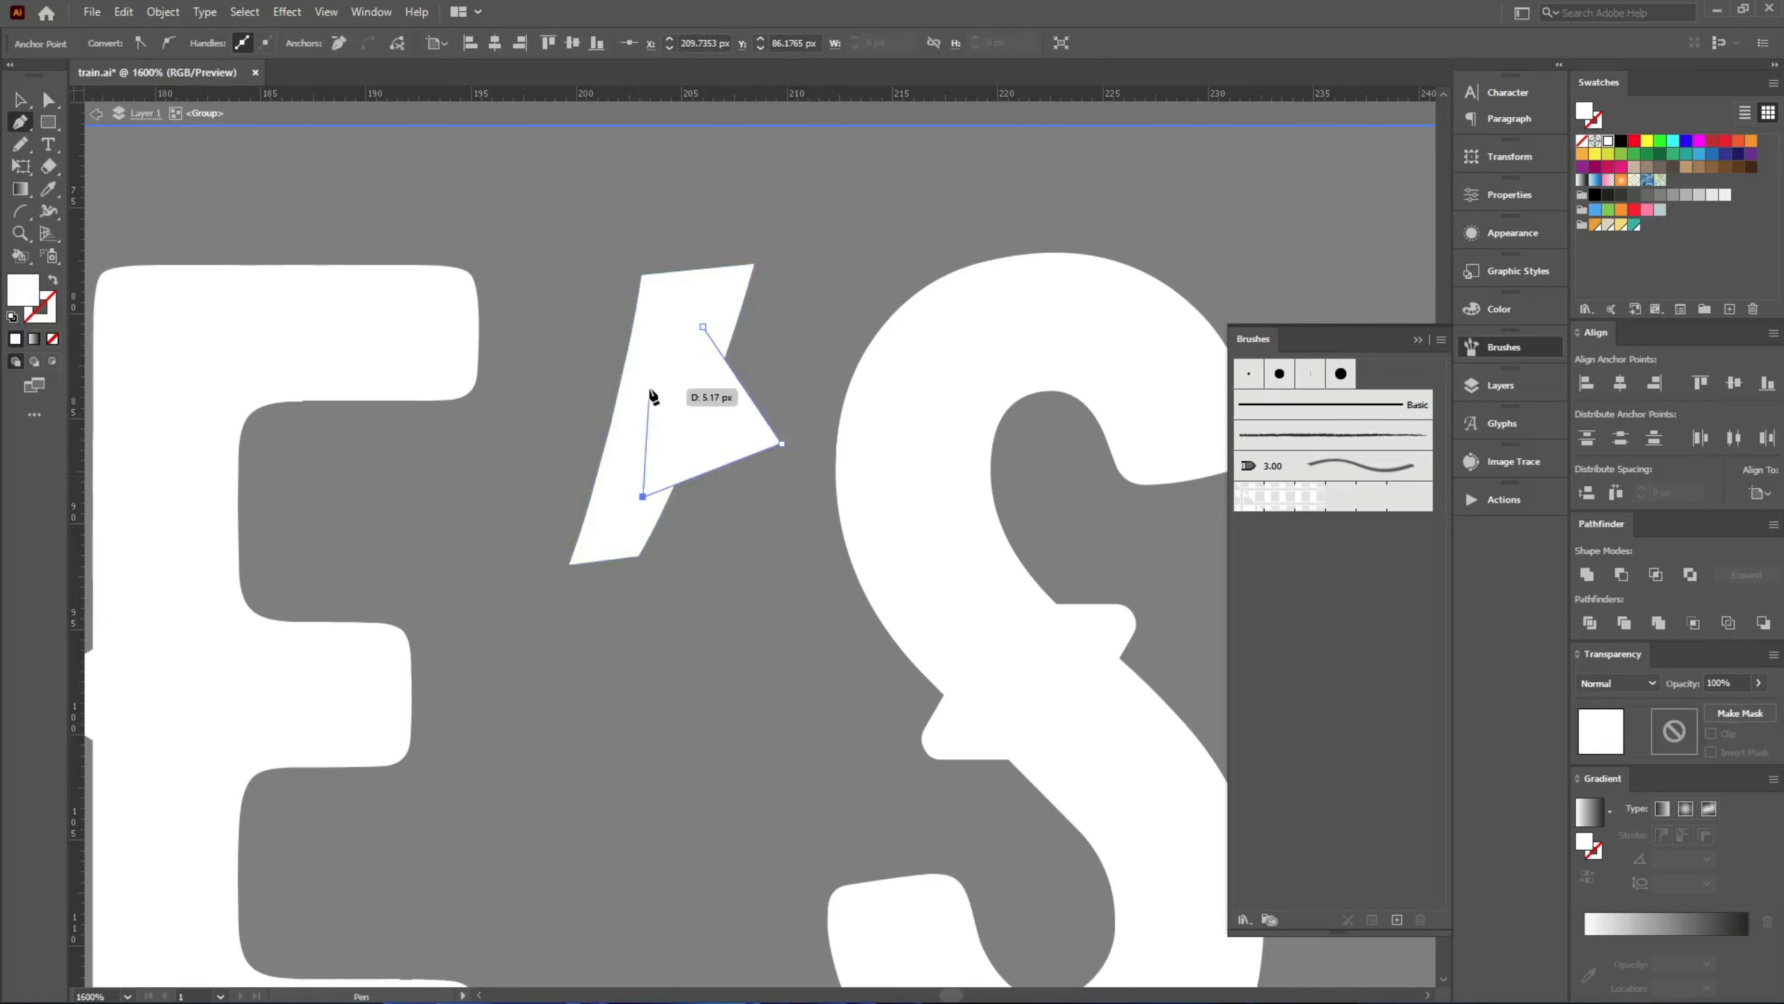
left_click(650, 388)
left_click(702, 326)
- Round the outer corner of the spur shape that points toward the S
key("ctrl")
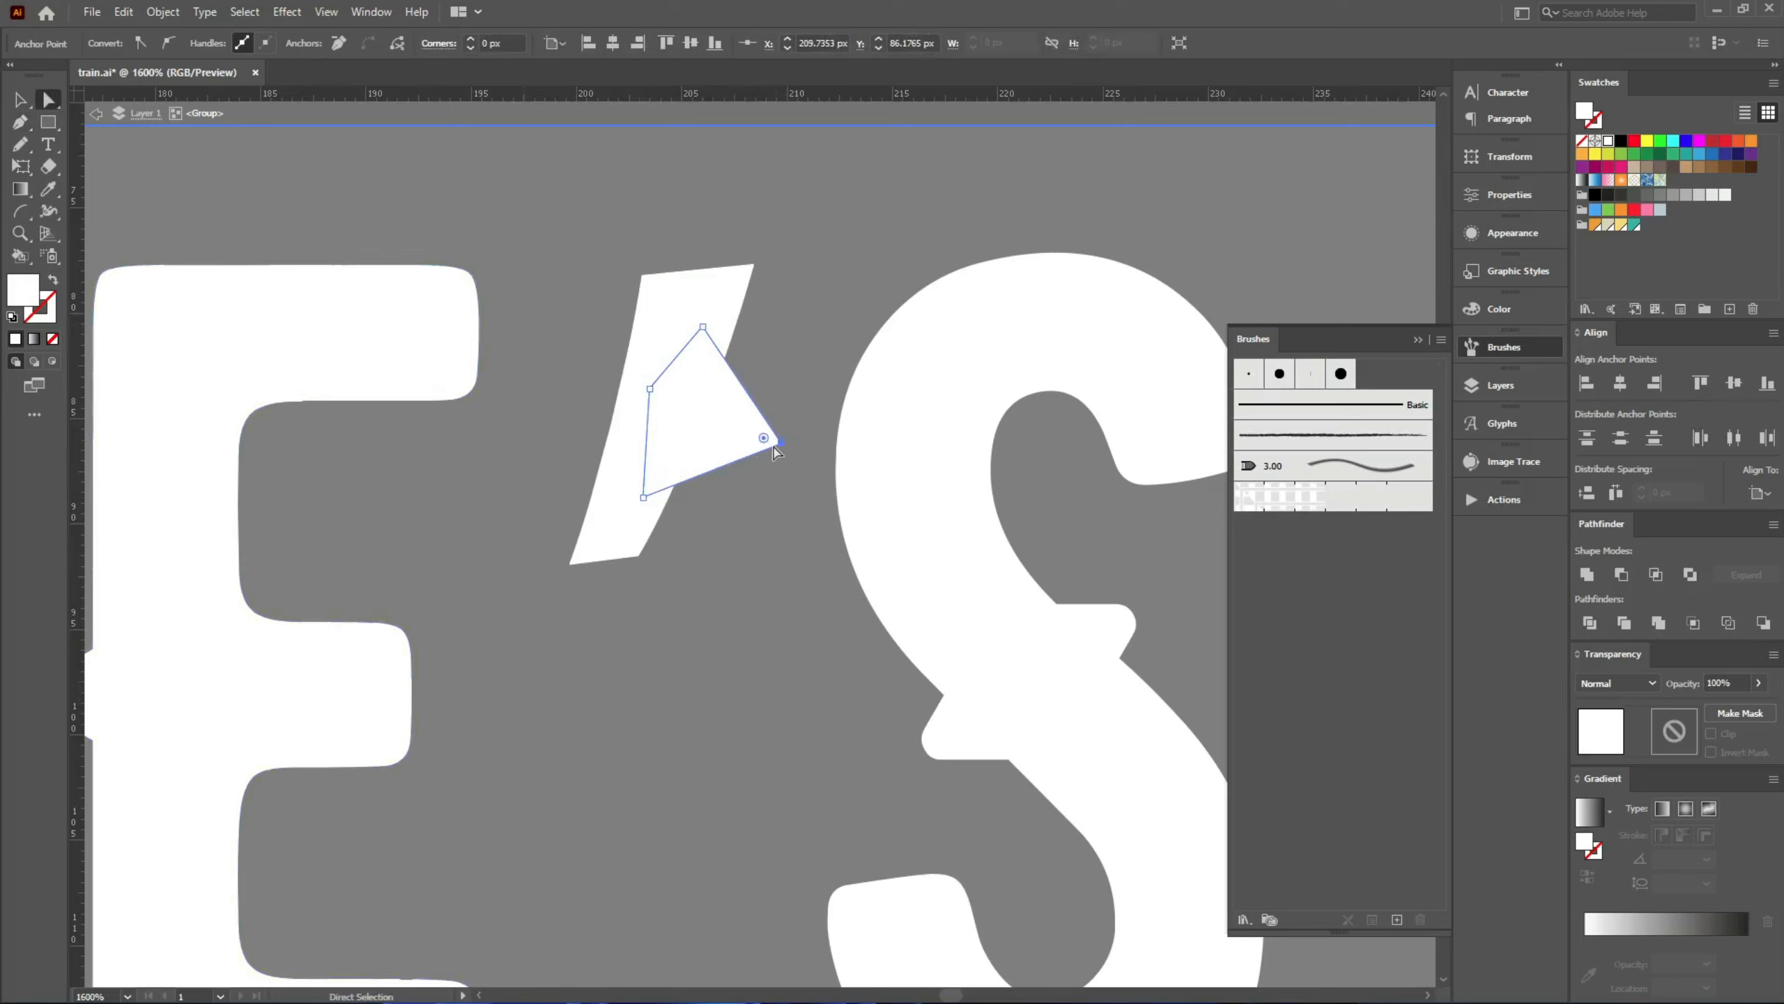
left_click_drag(762, 441, 719, 439)
key("v")
left_click(711, 546)
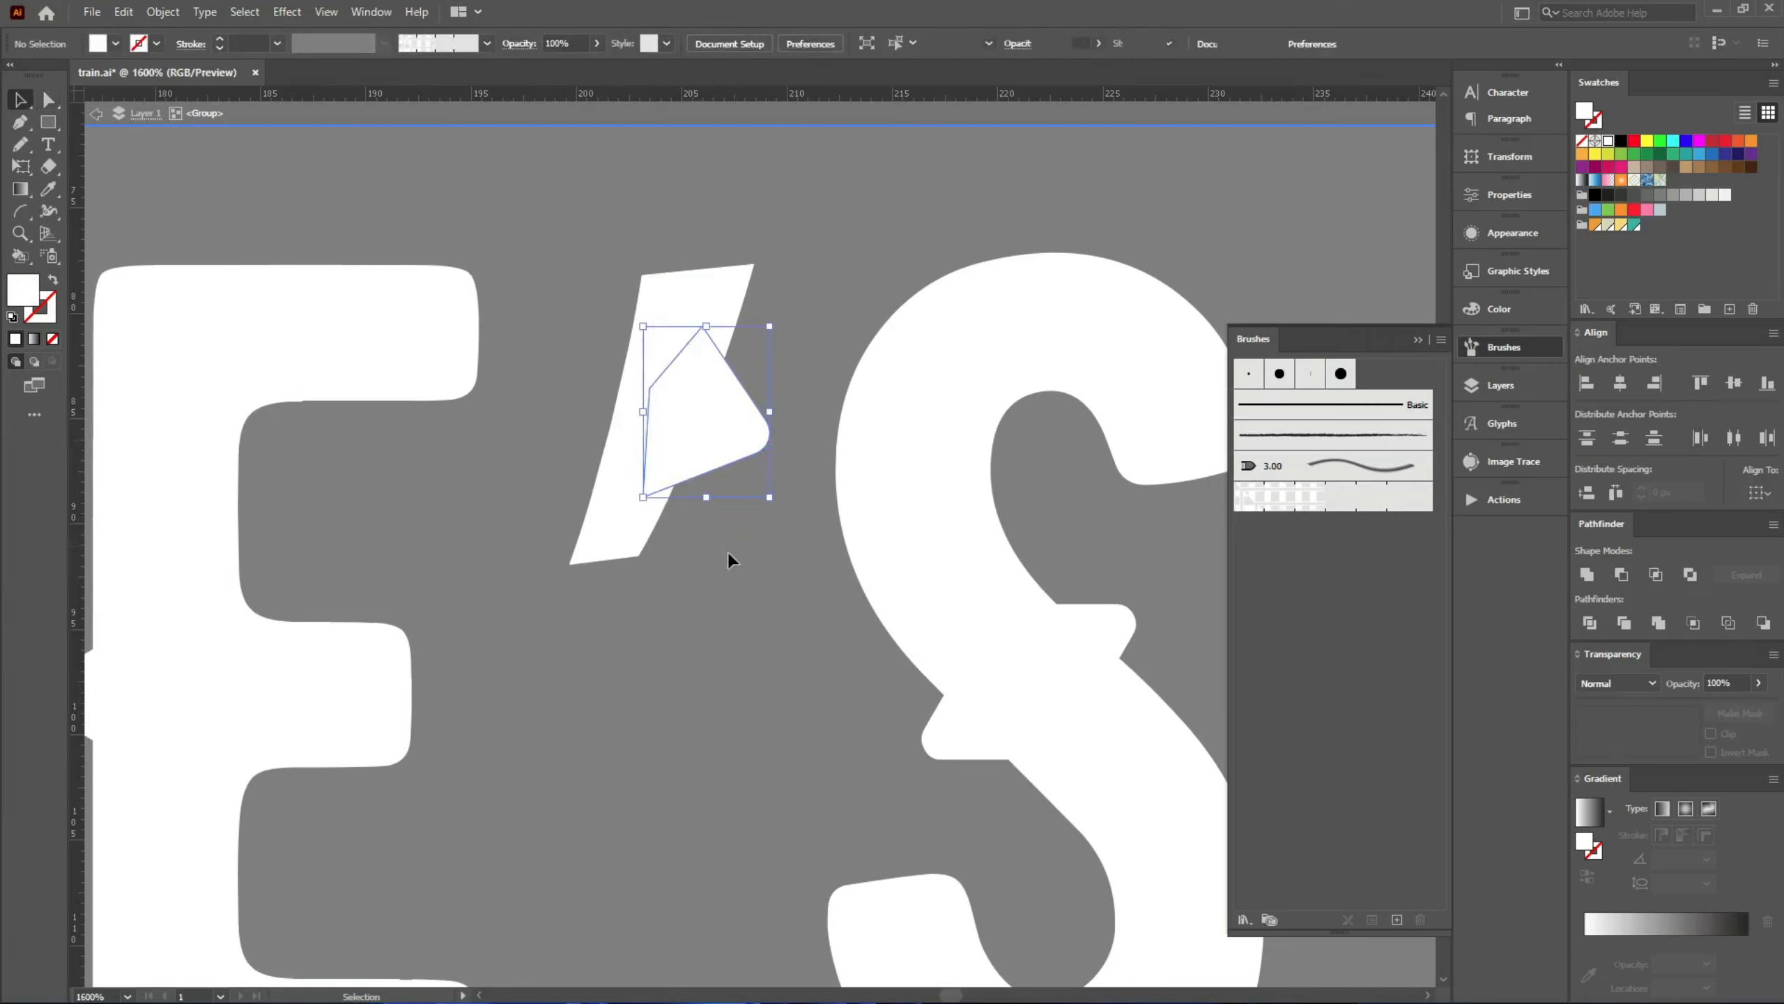
left_click(728, 552)
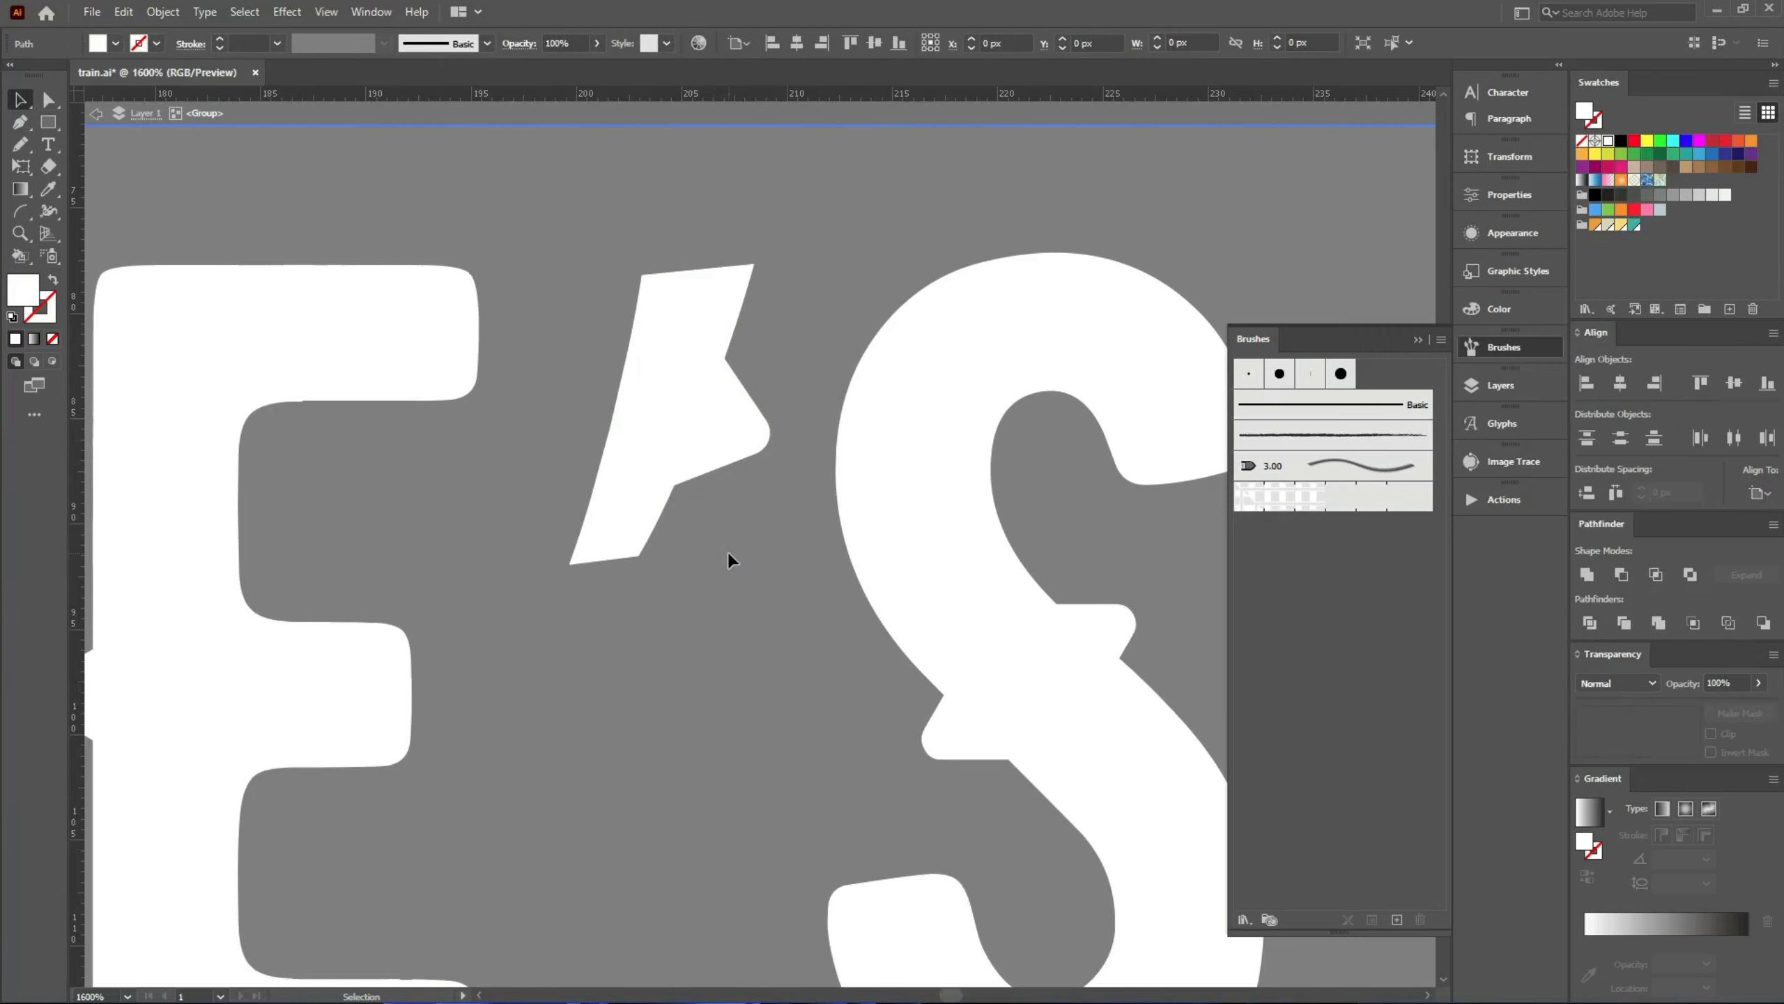
- Round the apostrophe's corners, unite the apostrophe with the spur shape and leave group isolation
left_click(675, 280)
key("a")
left_click_drag(655, 299, 668, 315)
key("v")
left_click(735, 618)
left_click(608, 344)
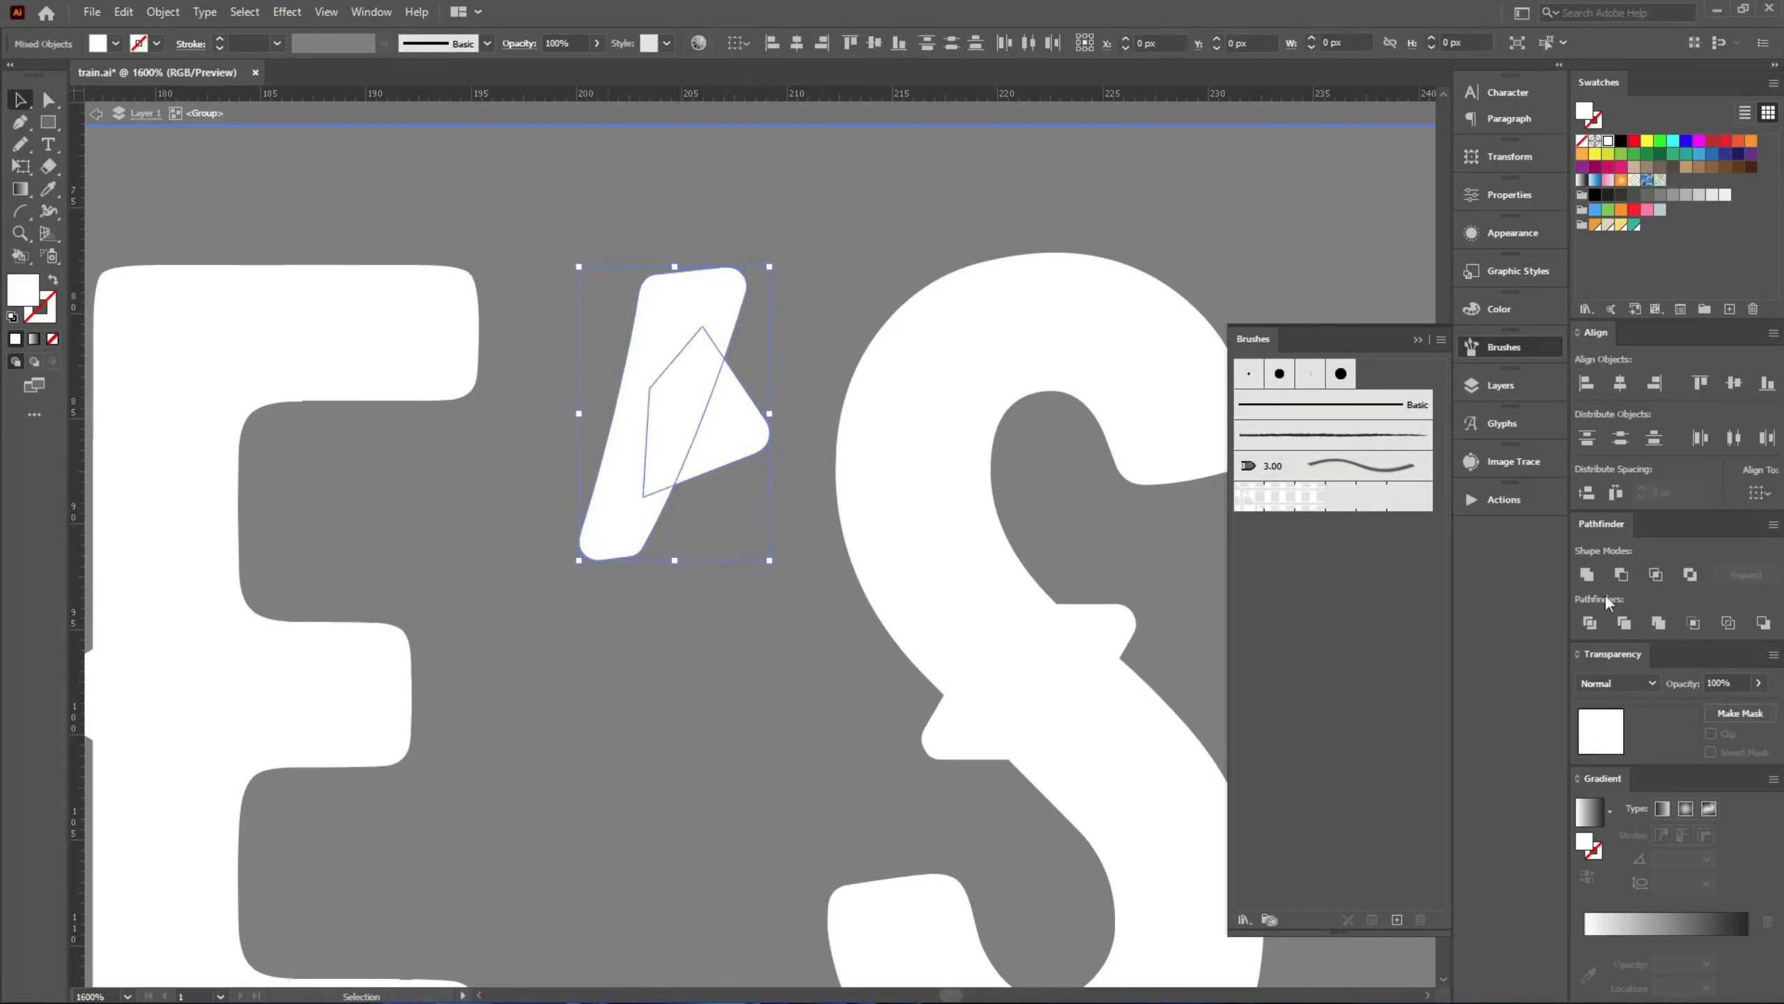
double_click(677, 705)
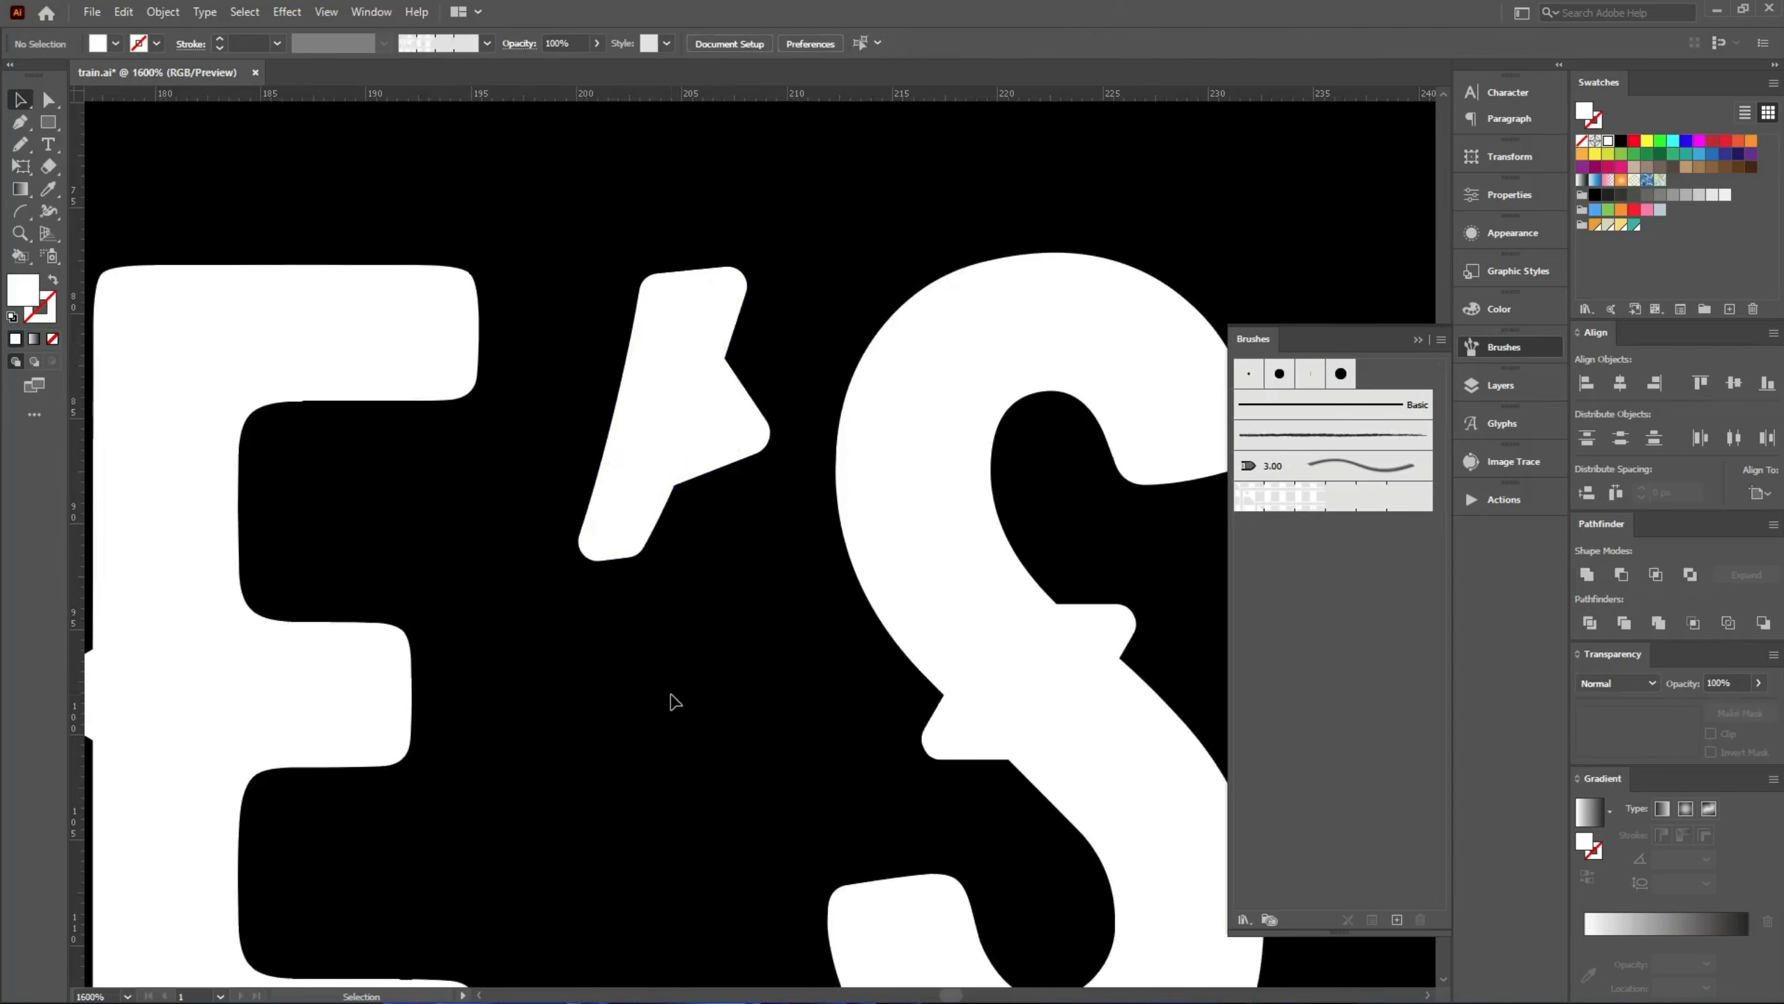
- Move "THERE'S NOTHING" straight up, closer to the artboard's top edge and still between the two vertical guides
scroll(625, 574, "down", 5)
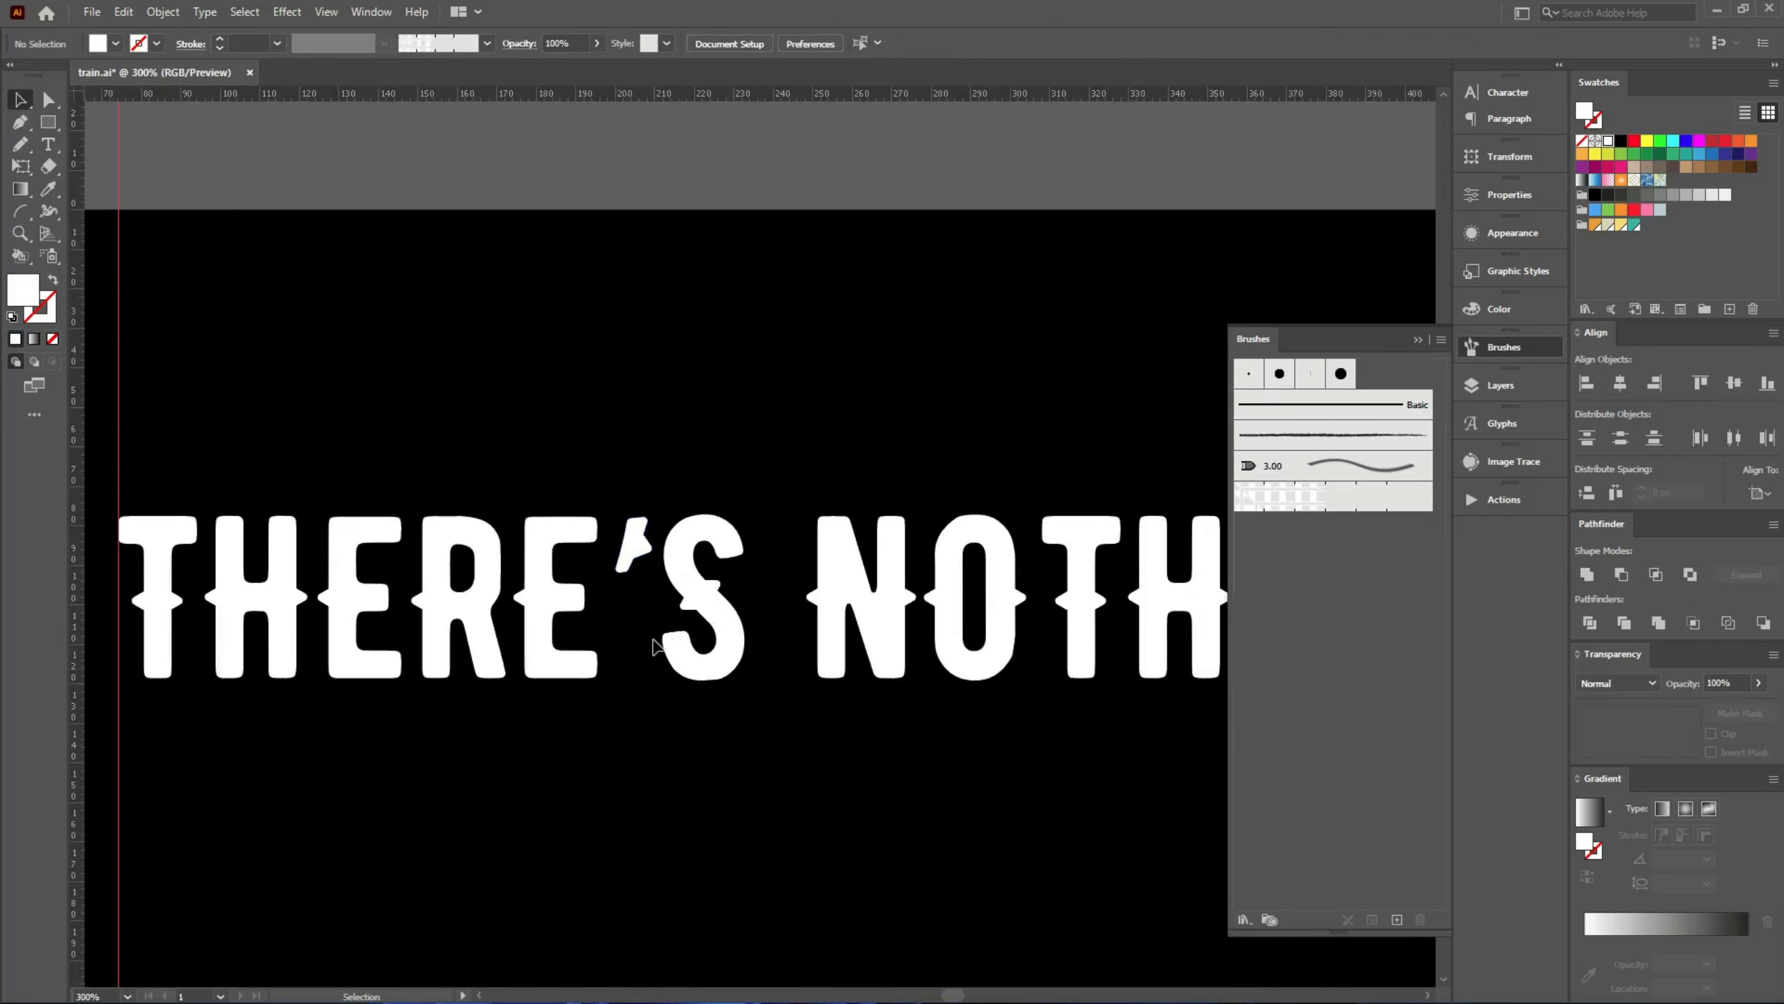
scroll(618, 681, "down", 1)
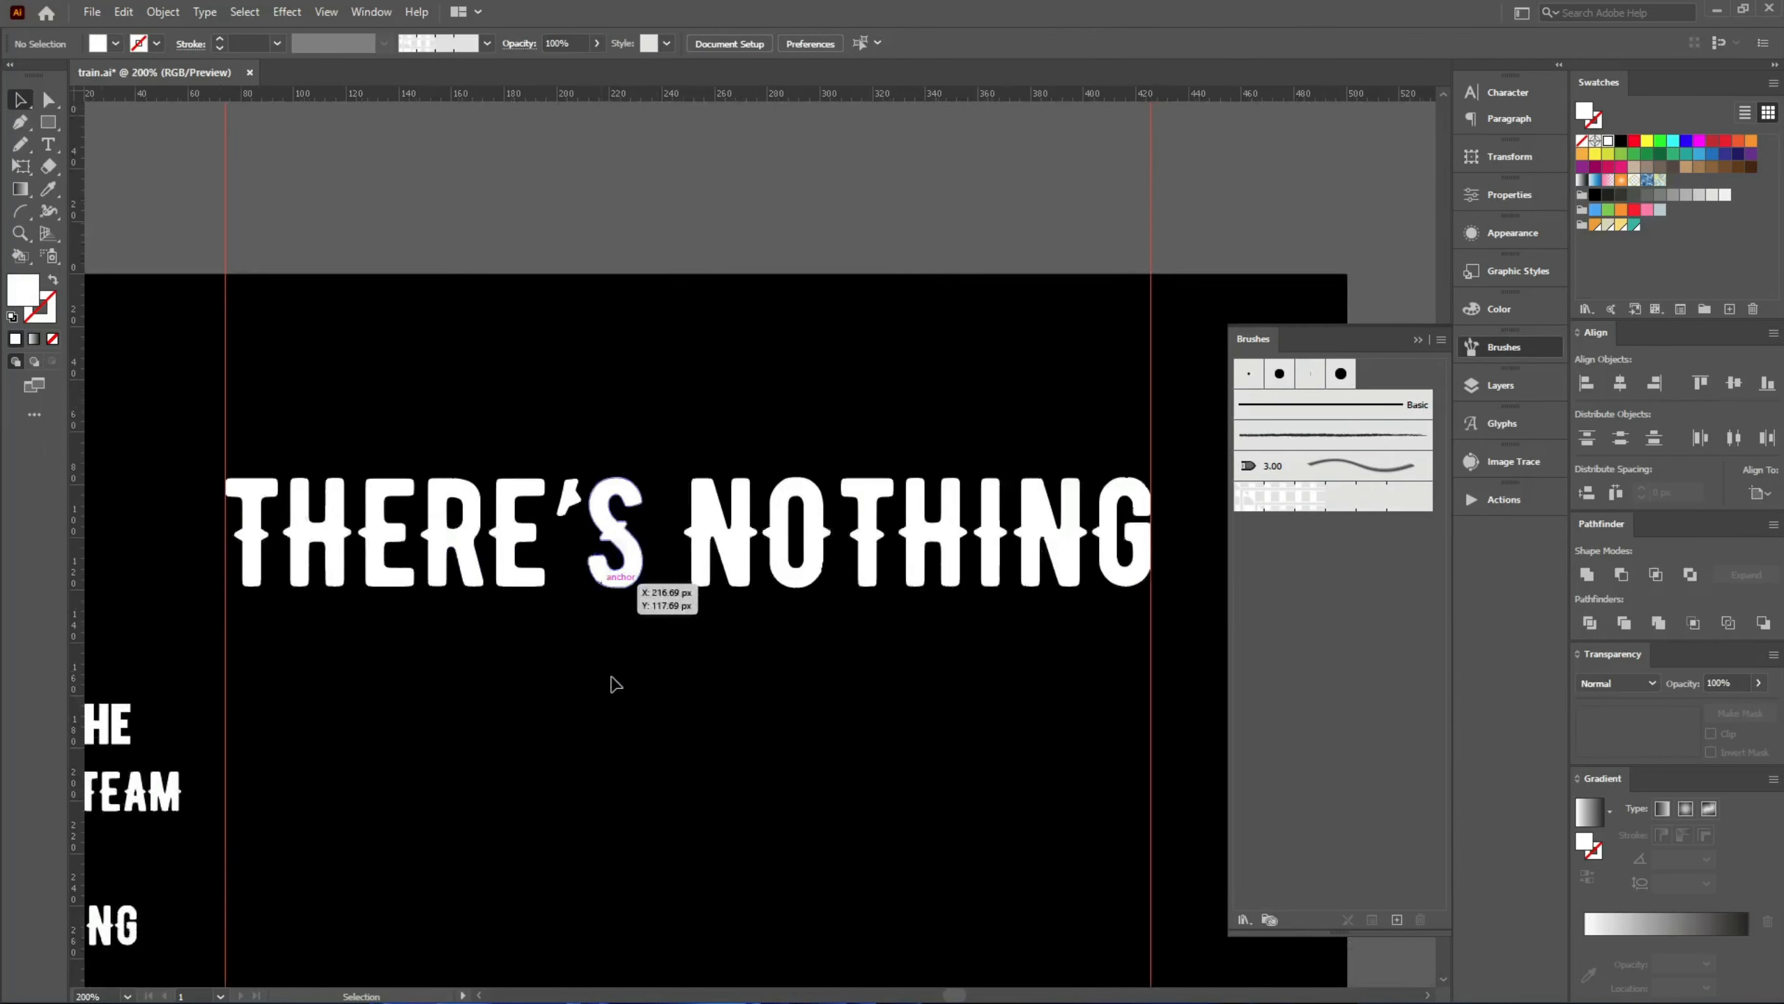
scroll(618, 682, "down", 3)
left_click(622, 681)
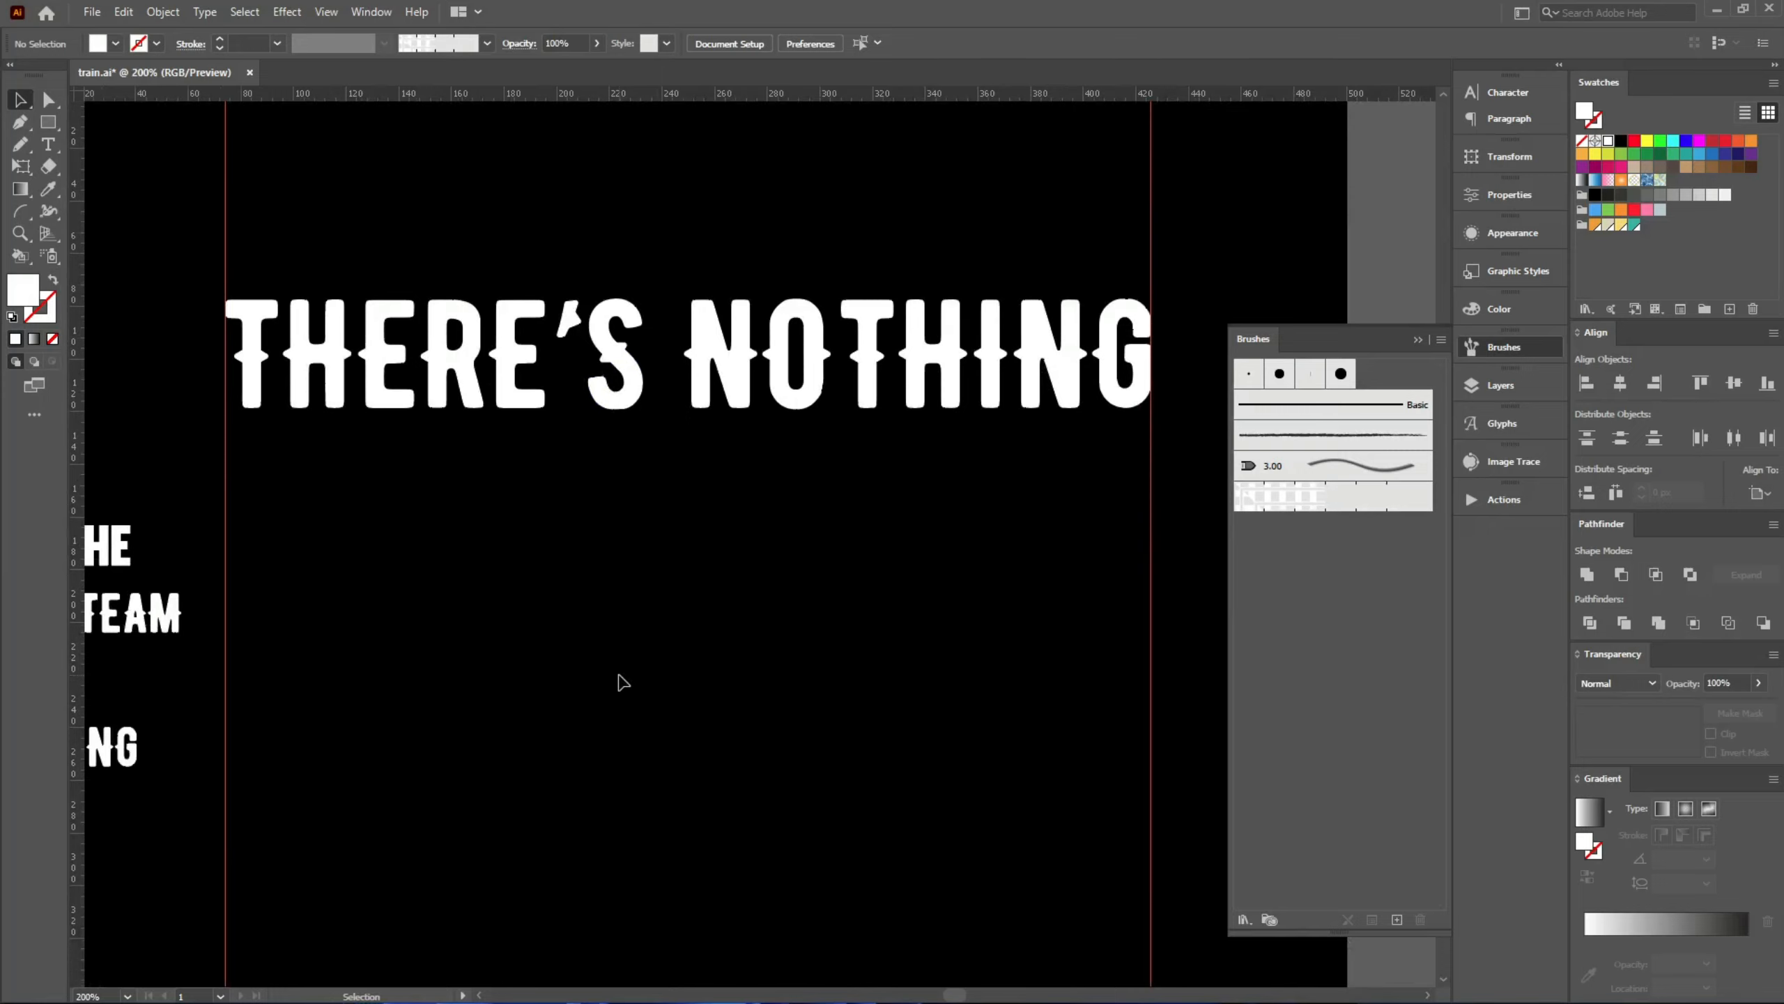
left_click(648, 664)
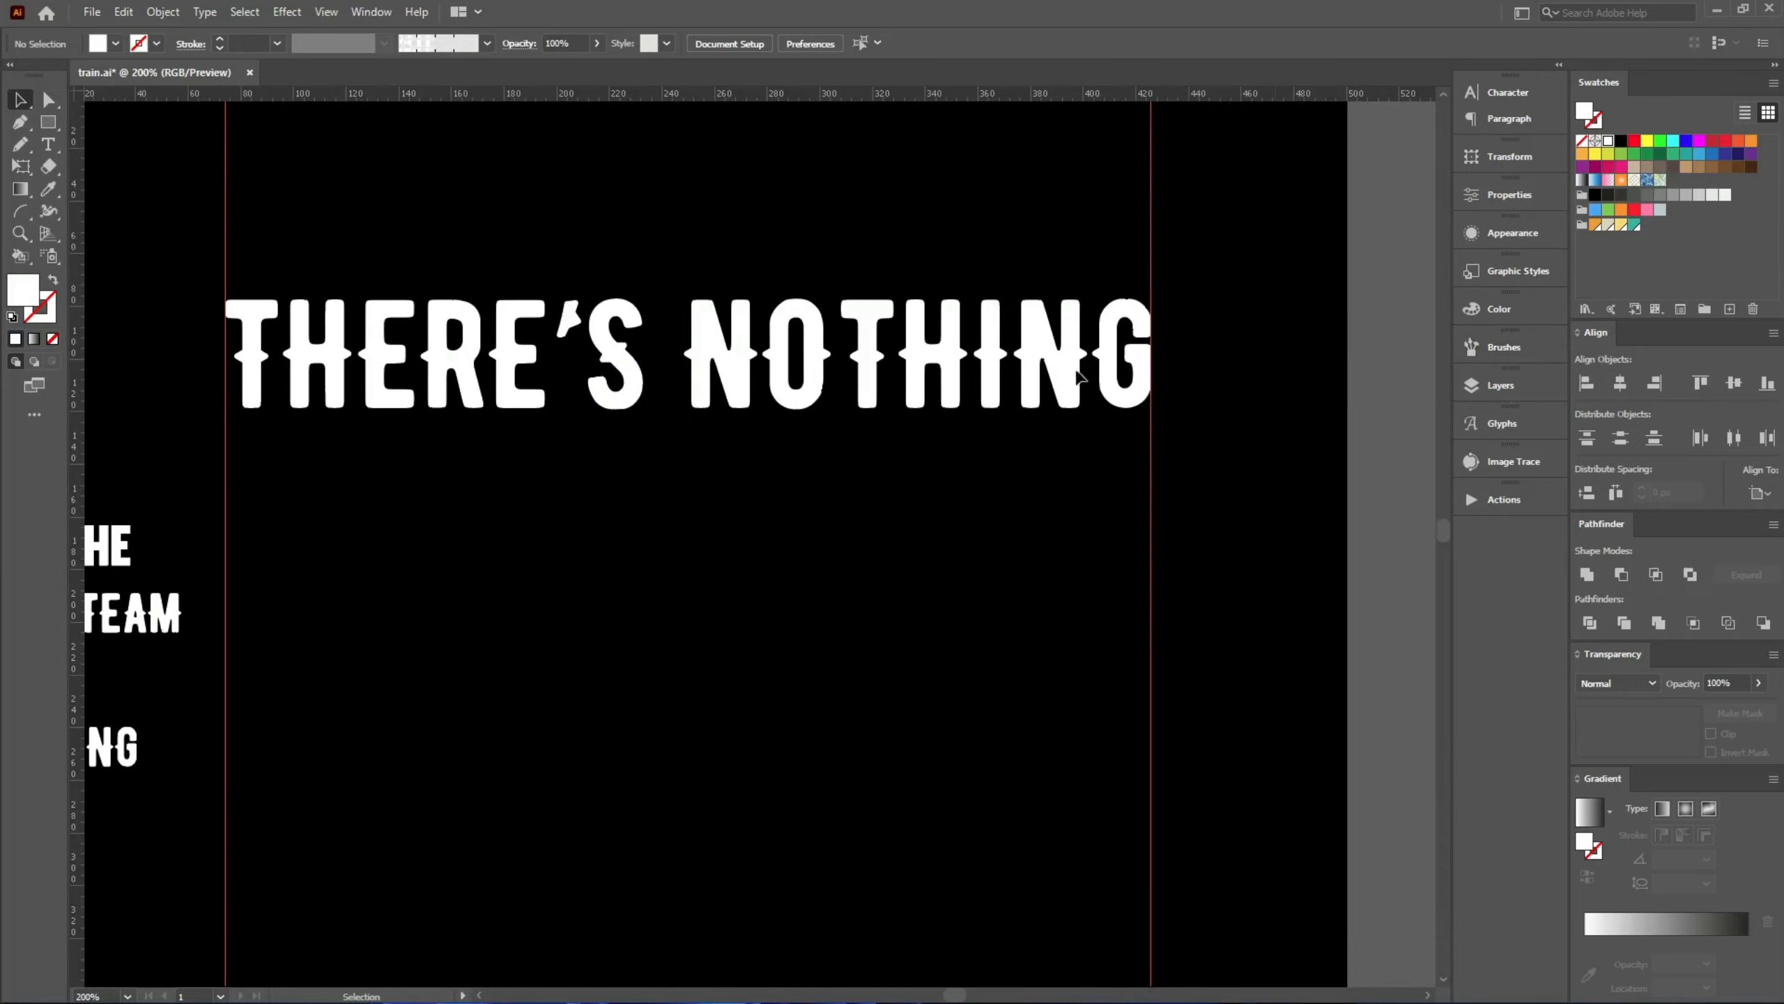
left_click_drag(1048, 361, 1048, 289)
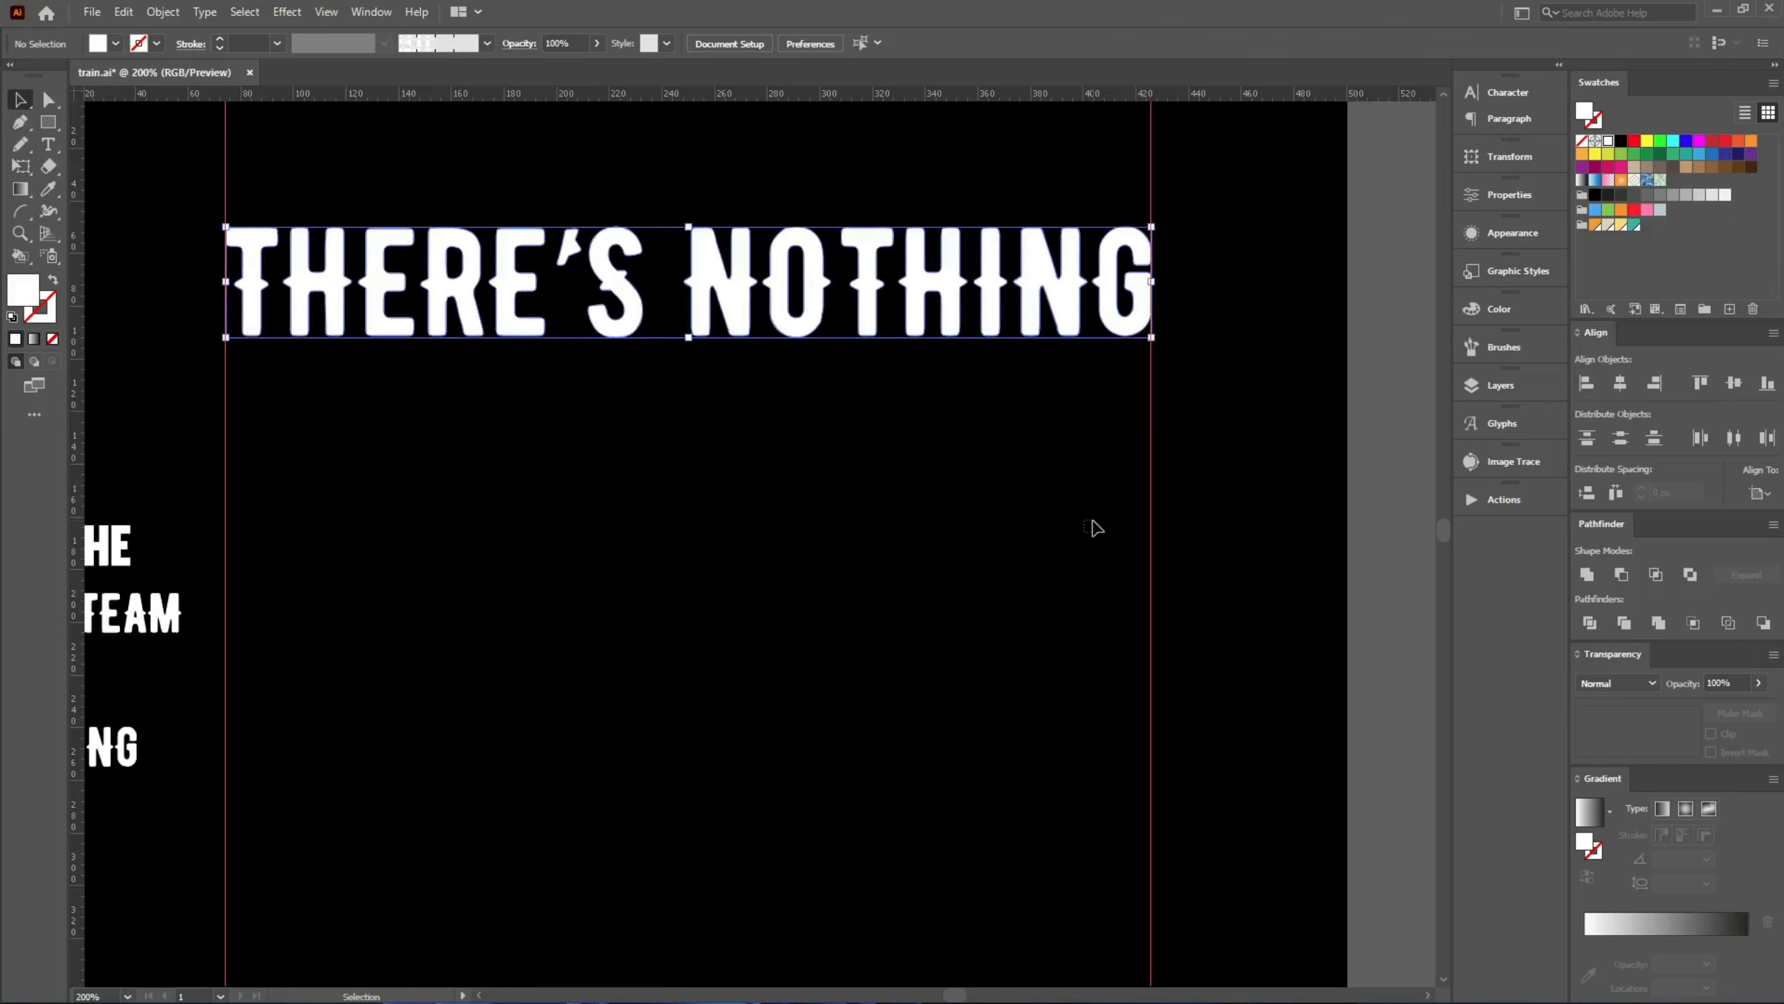
- Move "QUITE LIKE THE" below "THERE'S NOTHING" and center it horizontally on the artboard
scroll(1056, 506, "down", 2)
scroll(702, 514, "up", 1)
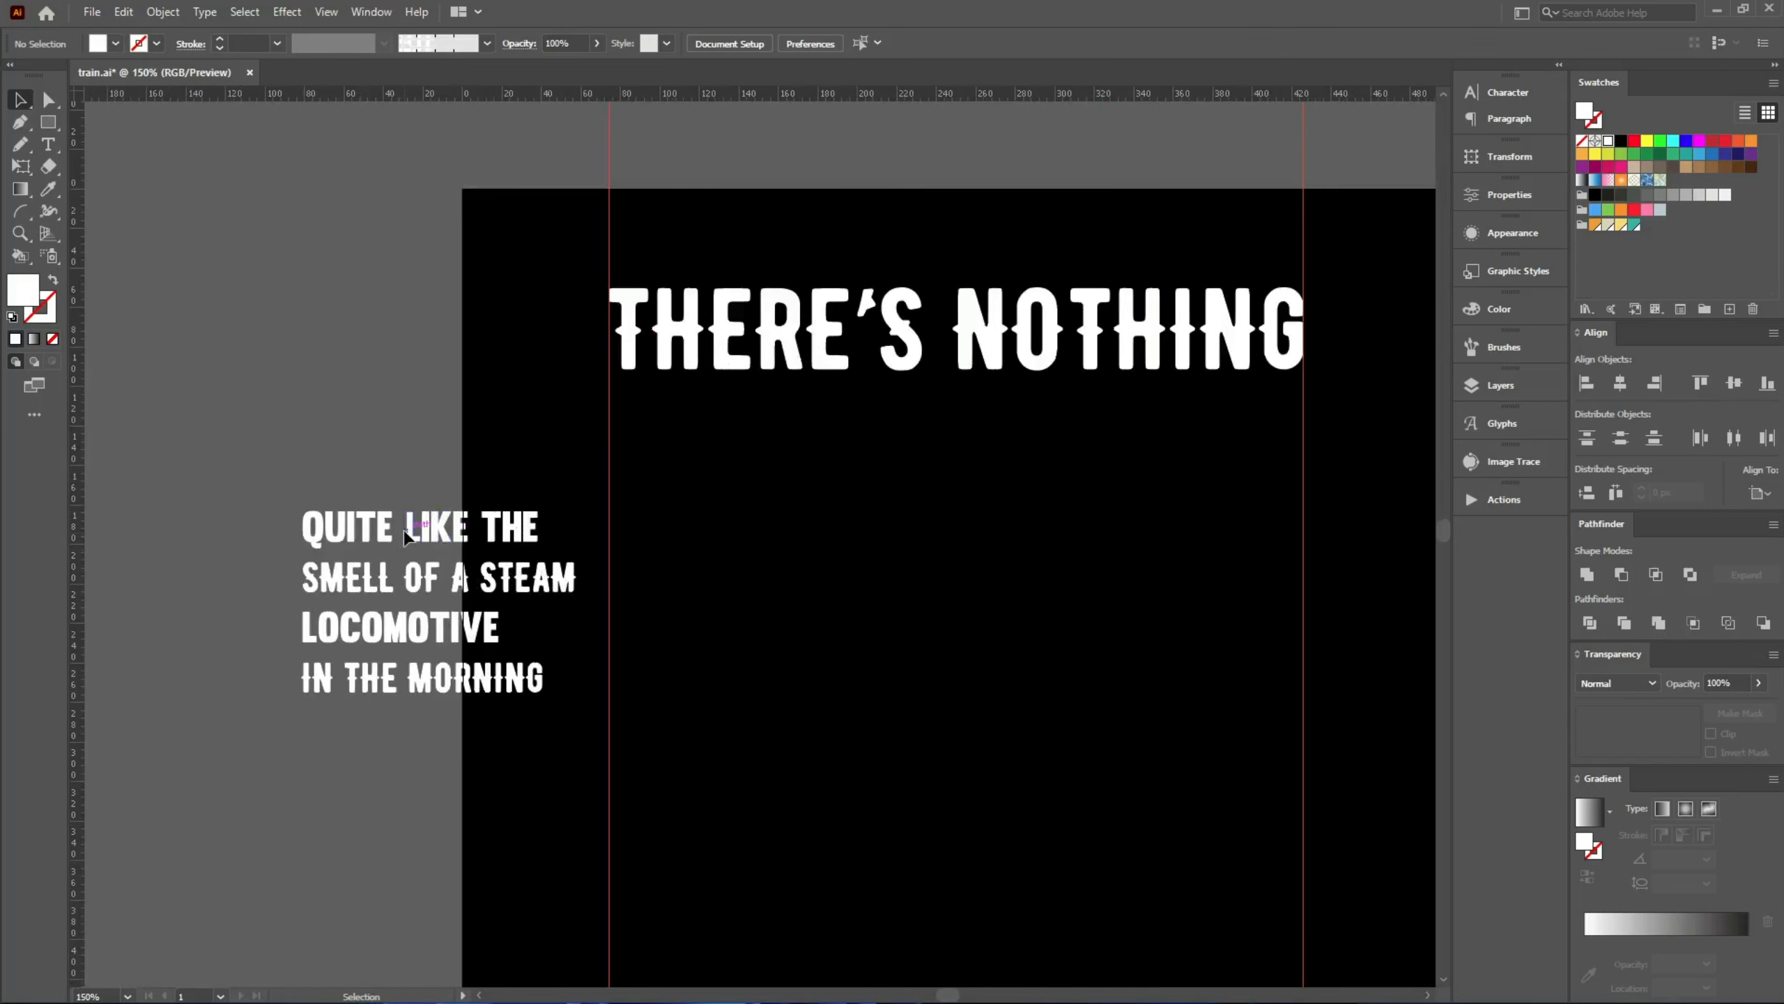
left_click_drag(405, 537, 788, 449)
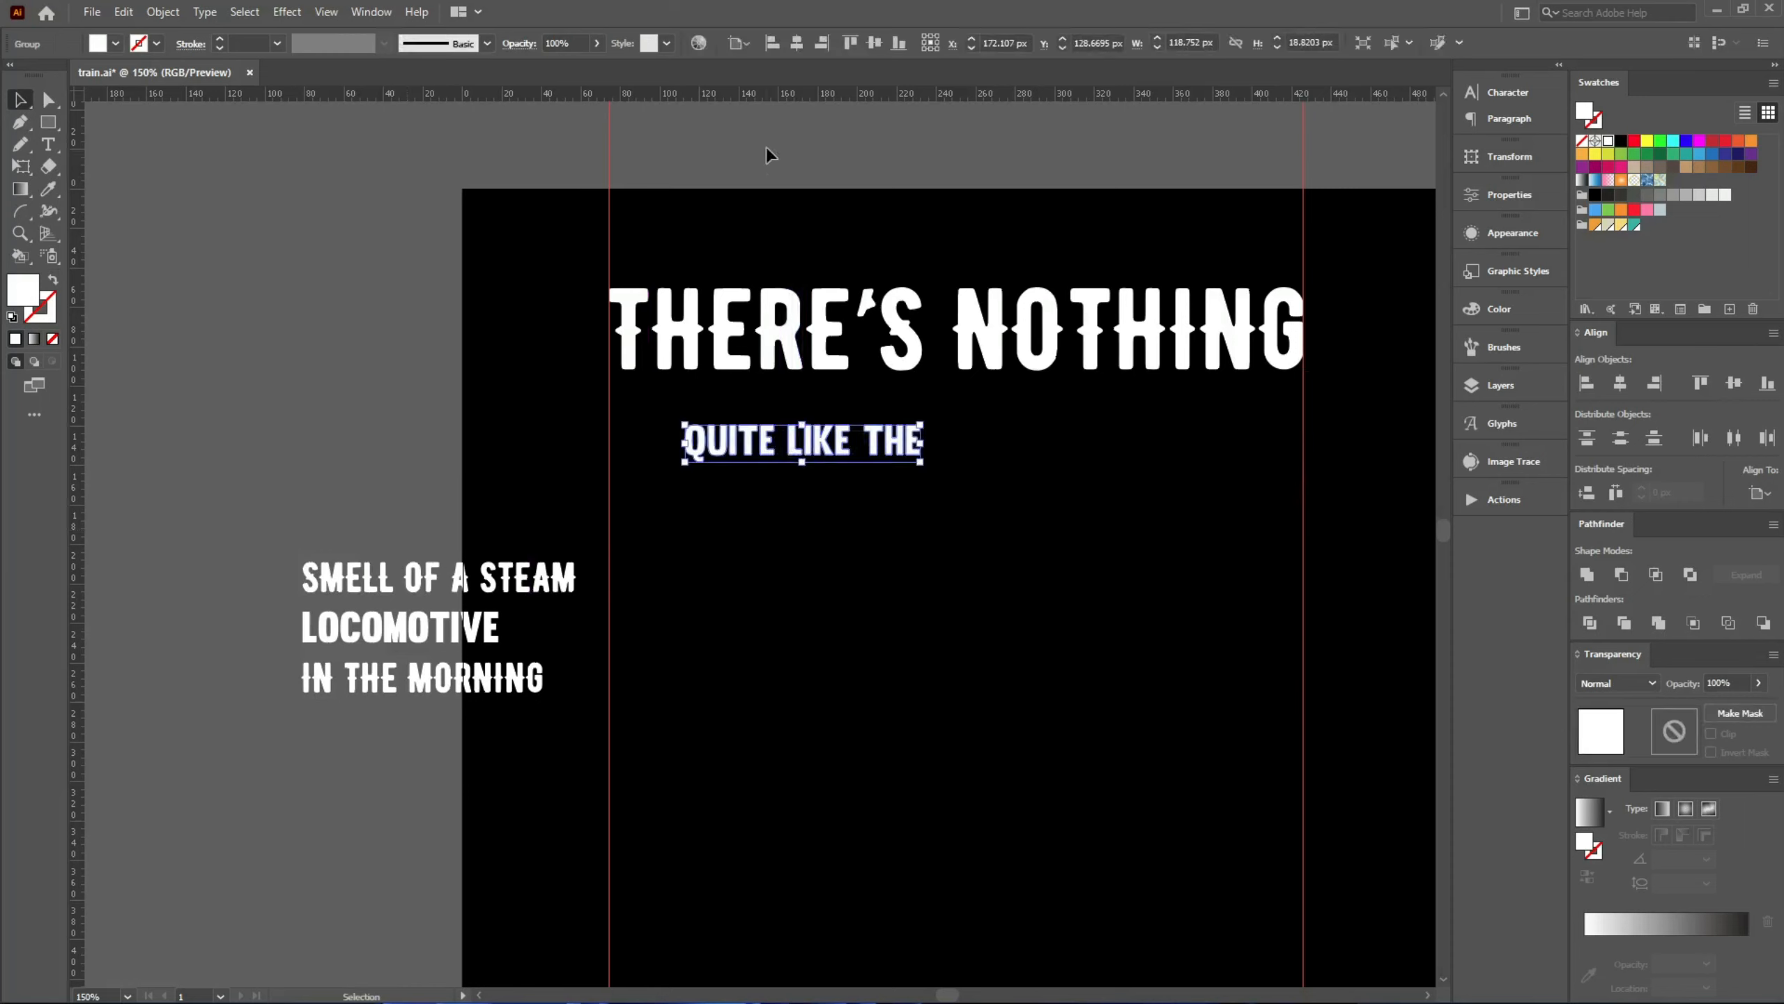
left_click(798, 44)
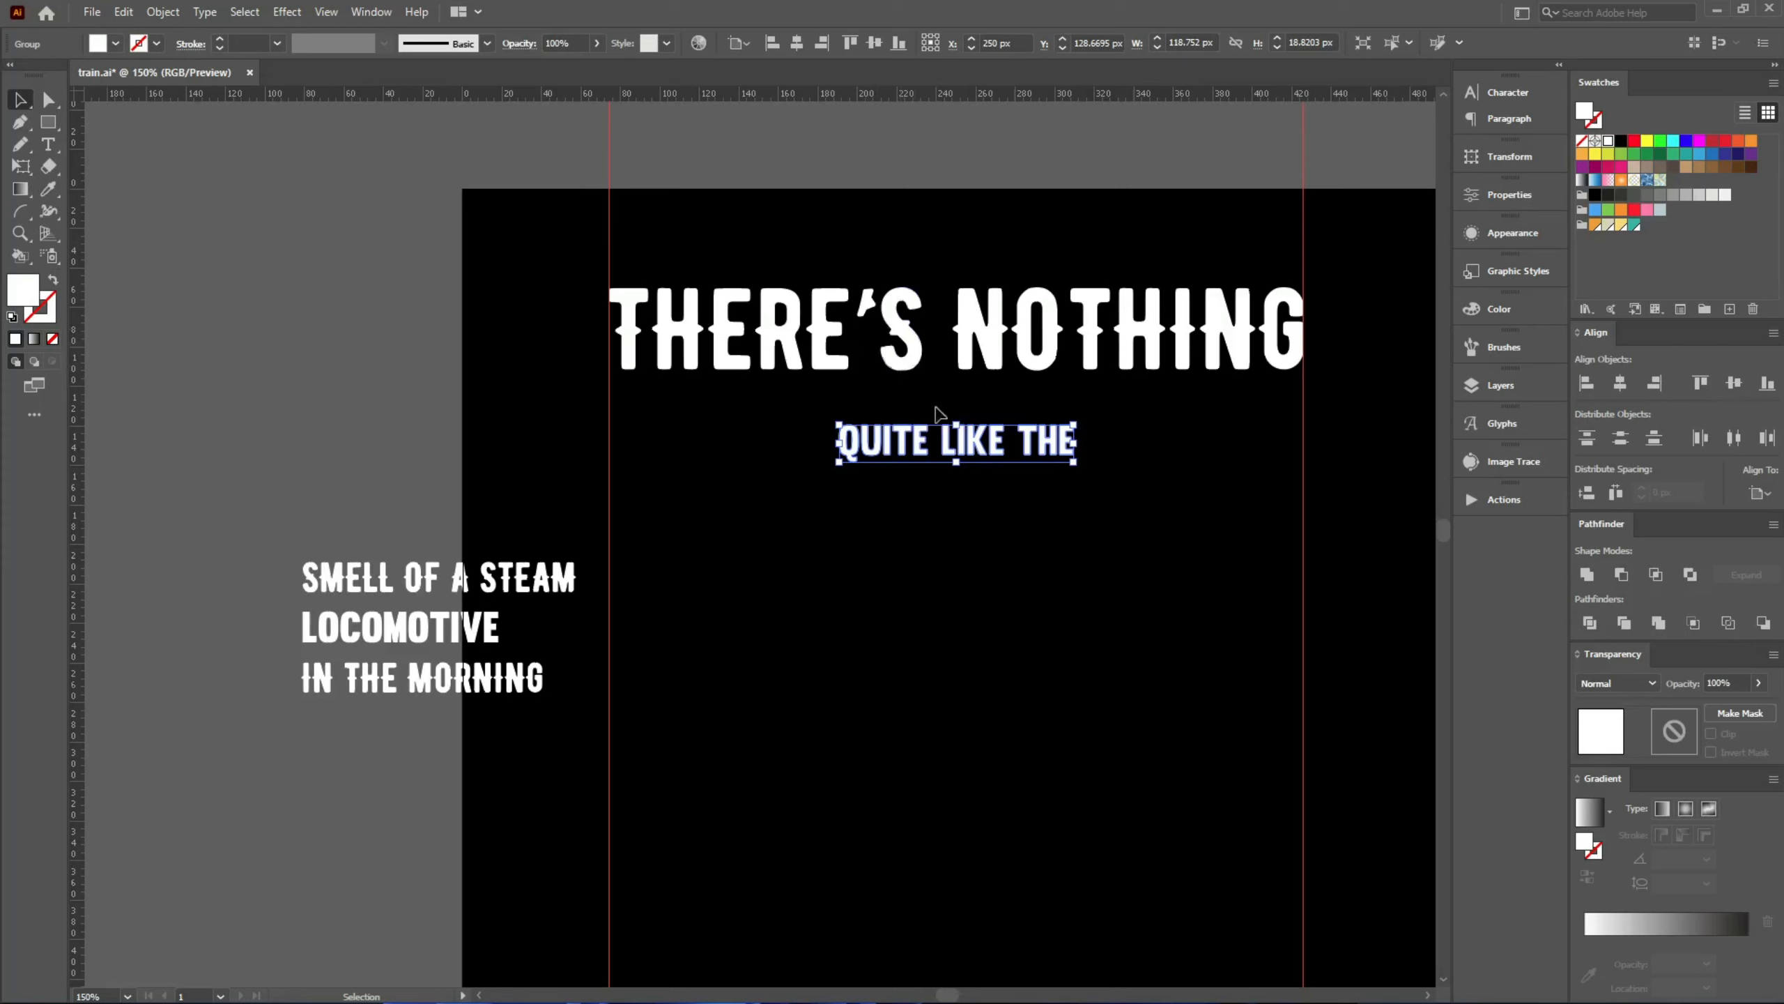
- Enlarge "QUITE LIKE THE" proportionally from its center to span the vertical guides and nudge it up close beneath "THERE'S NOTHING"
left_click_drag(1074, 461, 1306, 445)
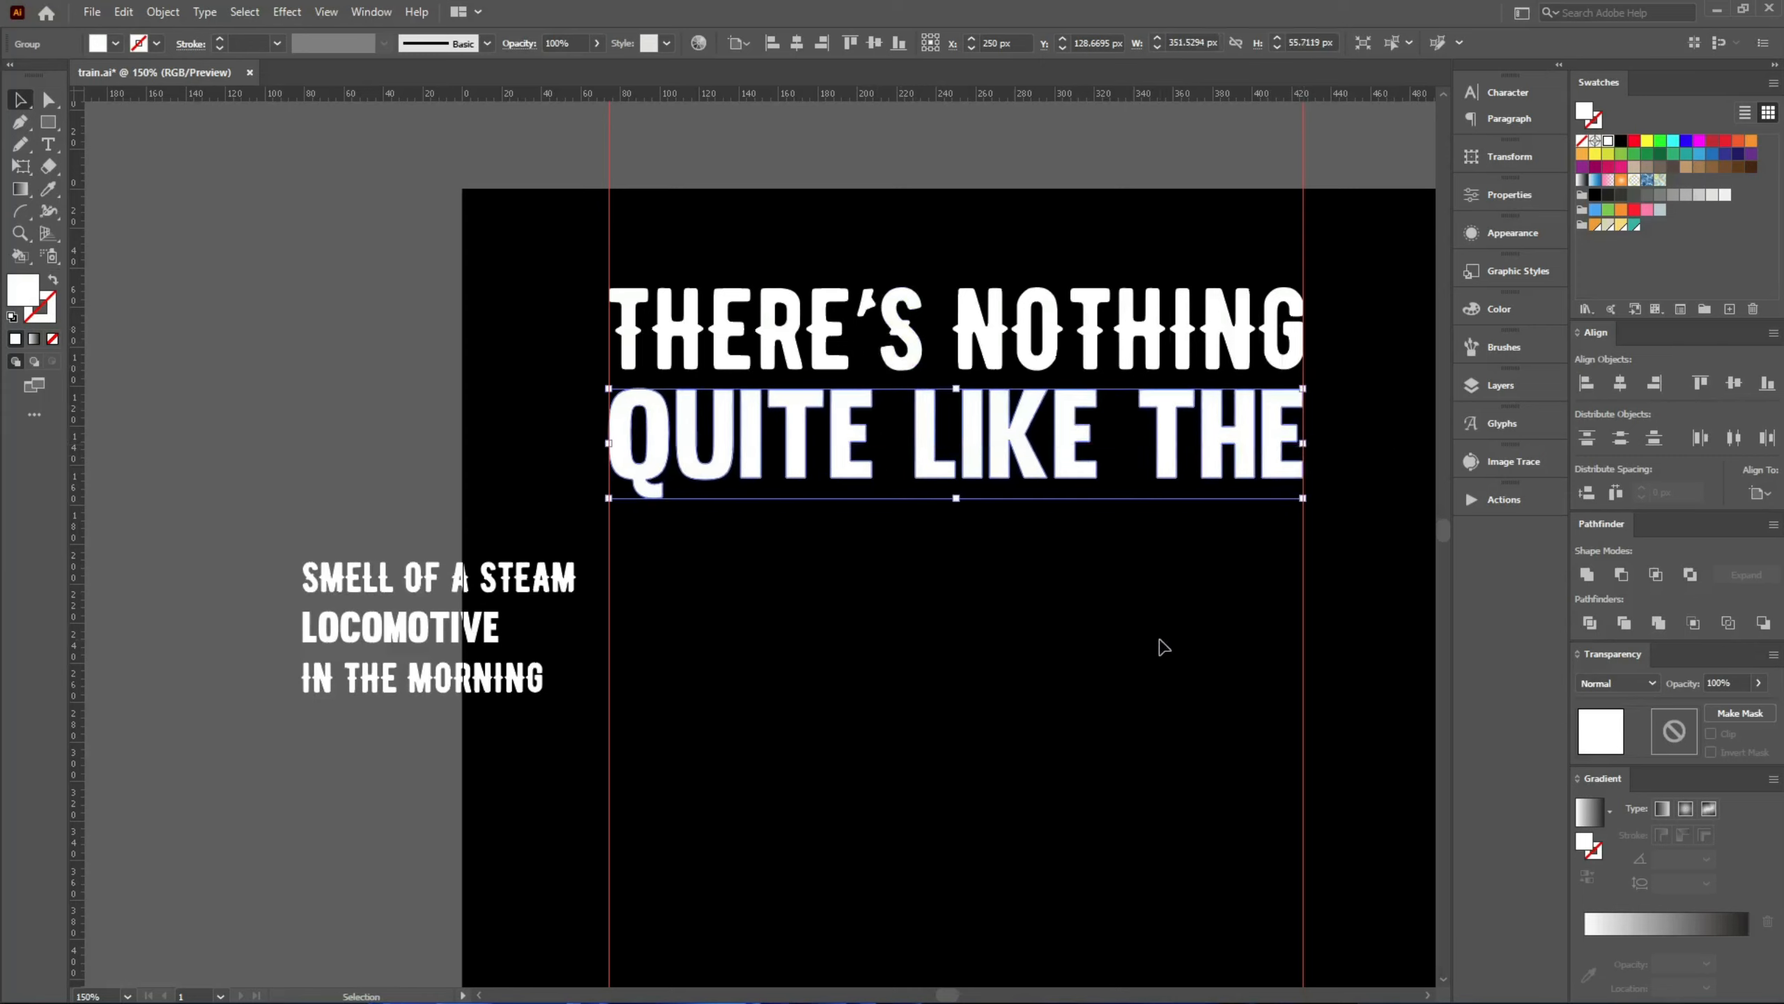
left_click(1125, 633)
left_click_drag(1126, 611, 945, 437)
key("Up")
key("Up")
left_click(703, 663)
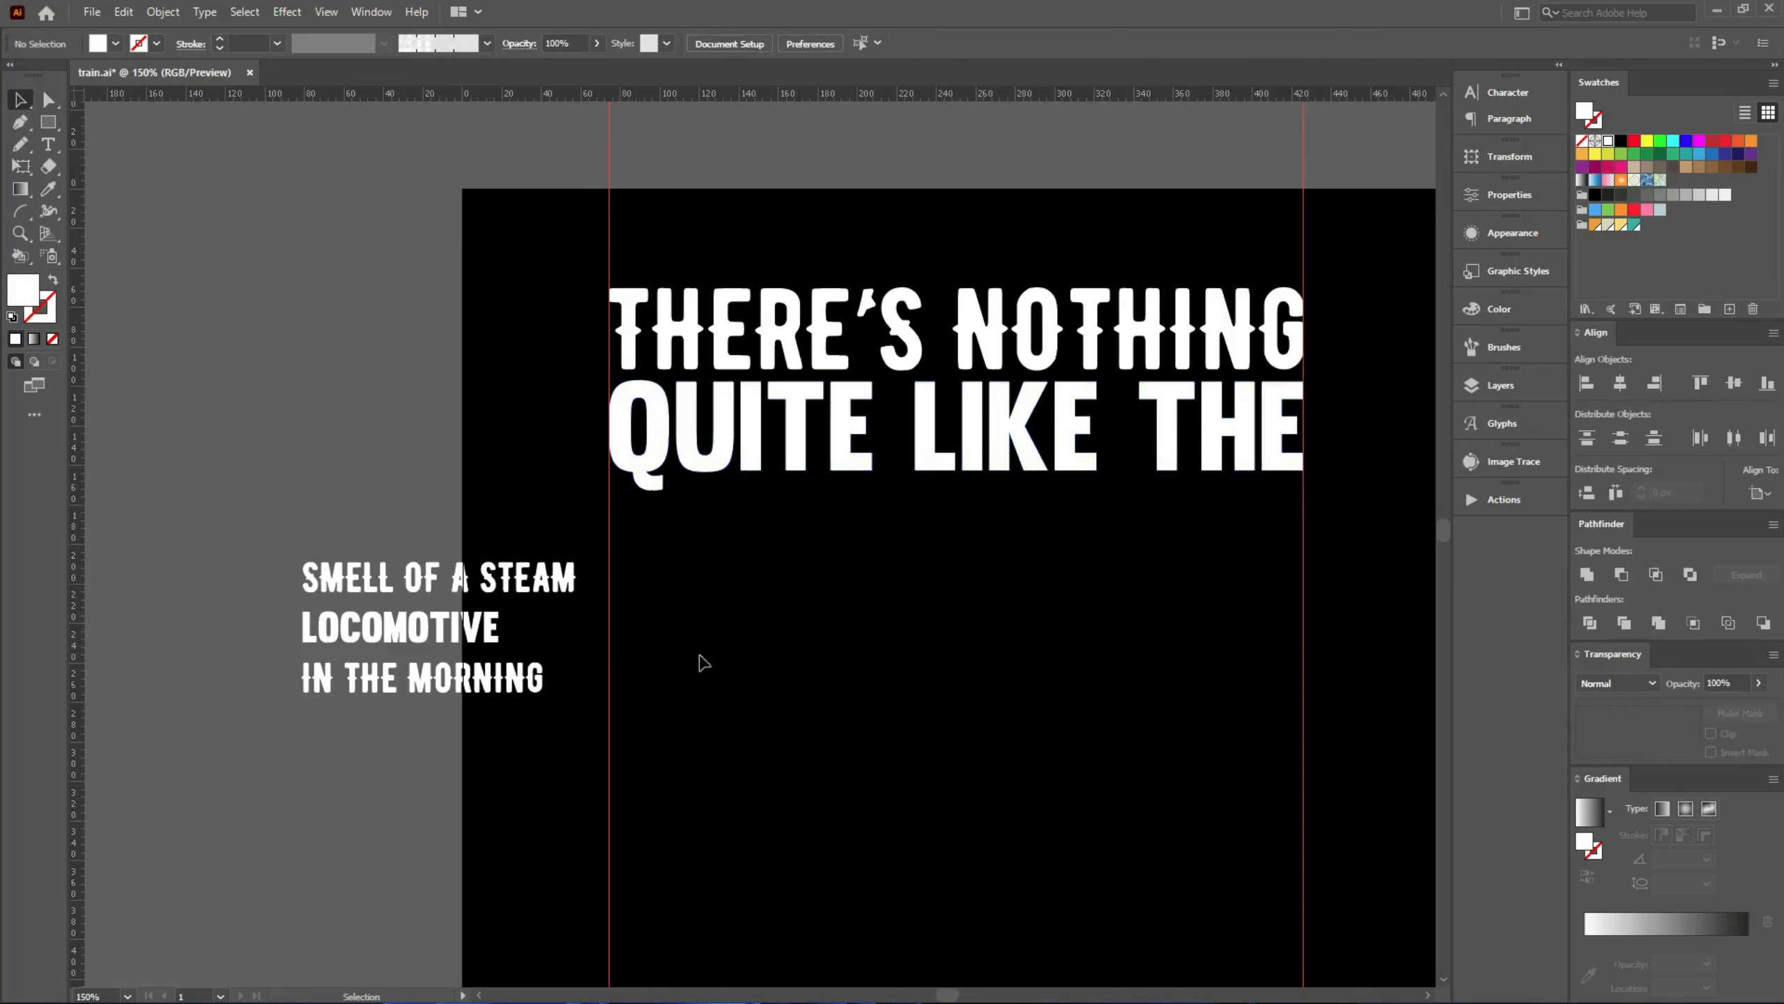
- Move the three remaining slogan lines up and left until they sit outside the artboard's left edge
left_click_drag(439, 690, 327, 578)
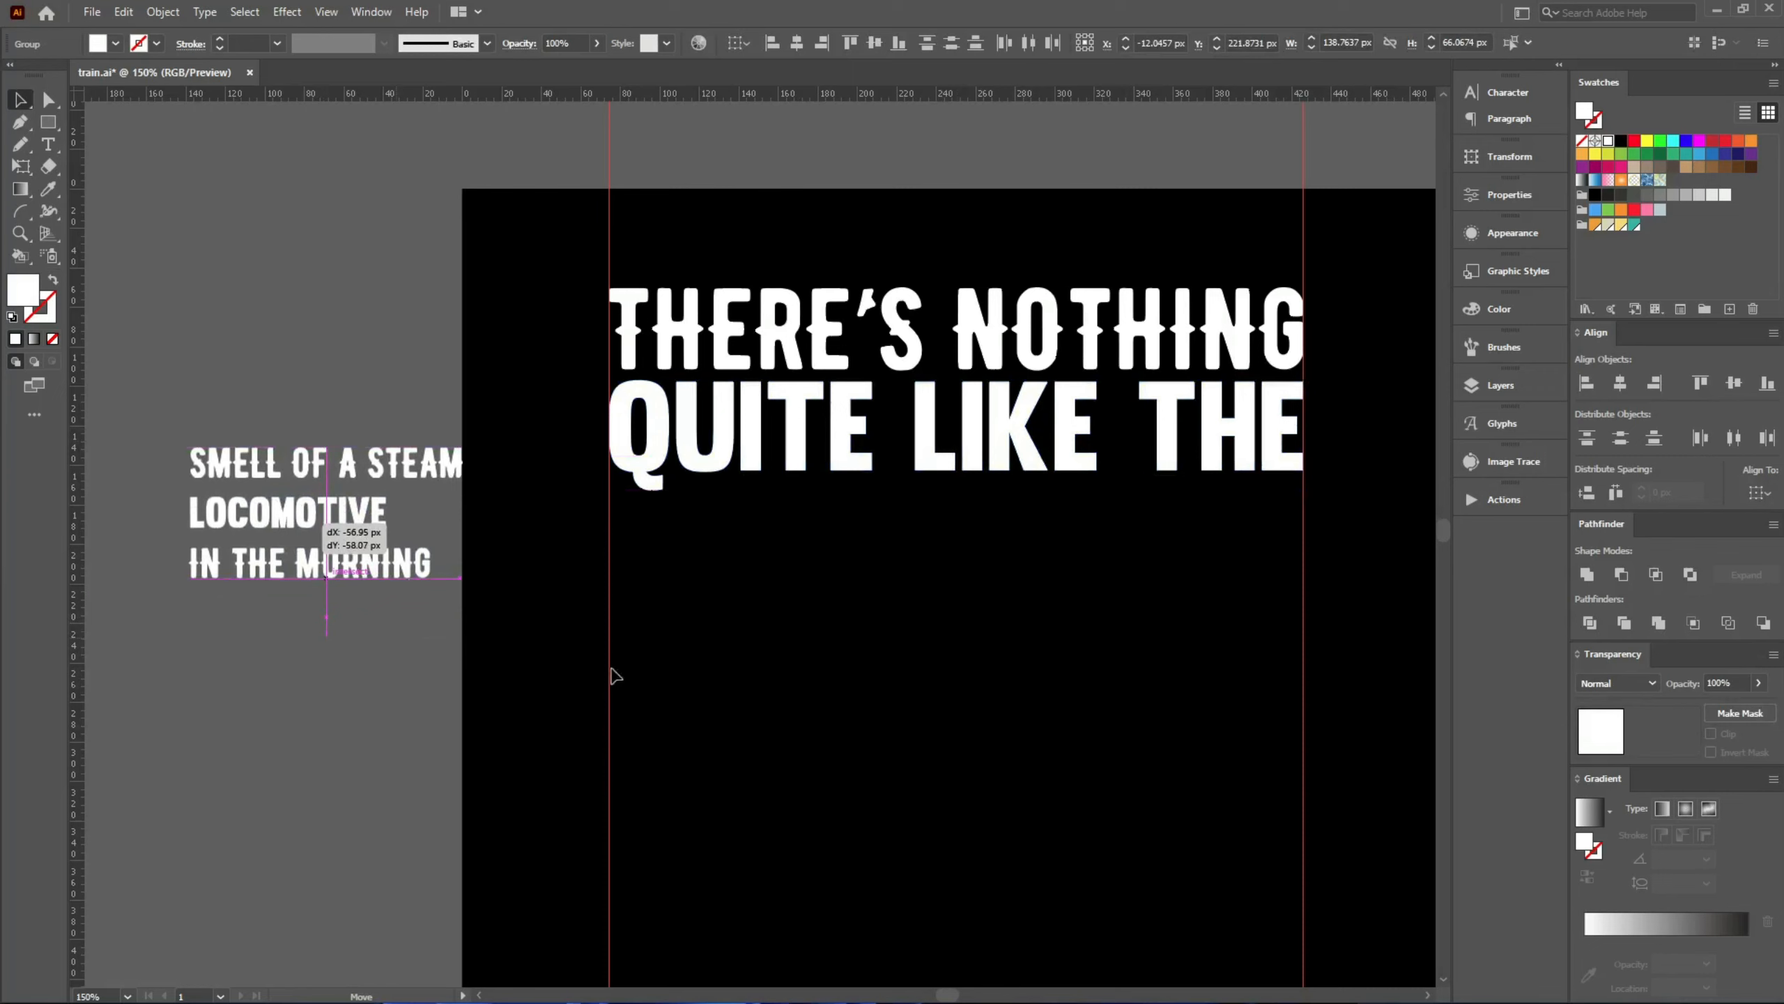
left_click(637, 678)
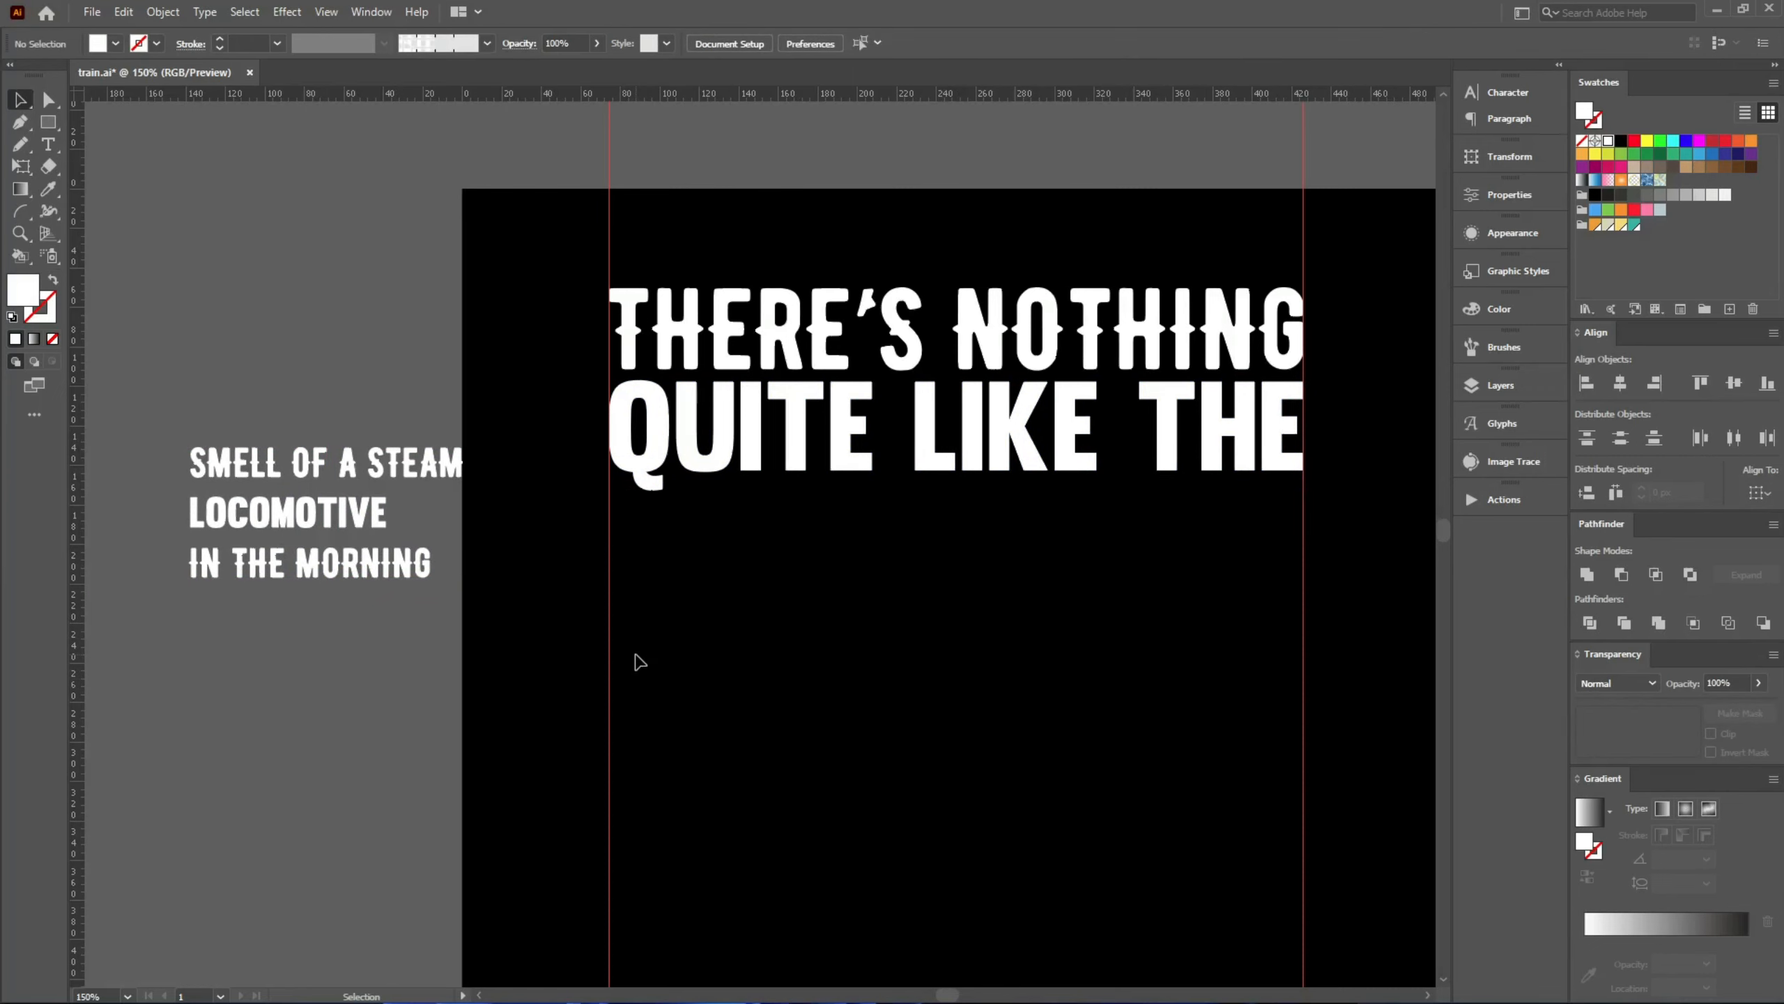
- Center the locomotive artwork horizontally on the artboard, beneath the two slogan lines
scroll(639, 662, "down", 1)
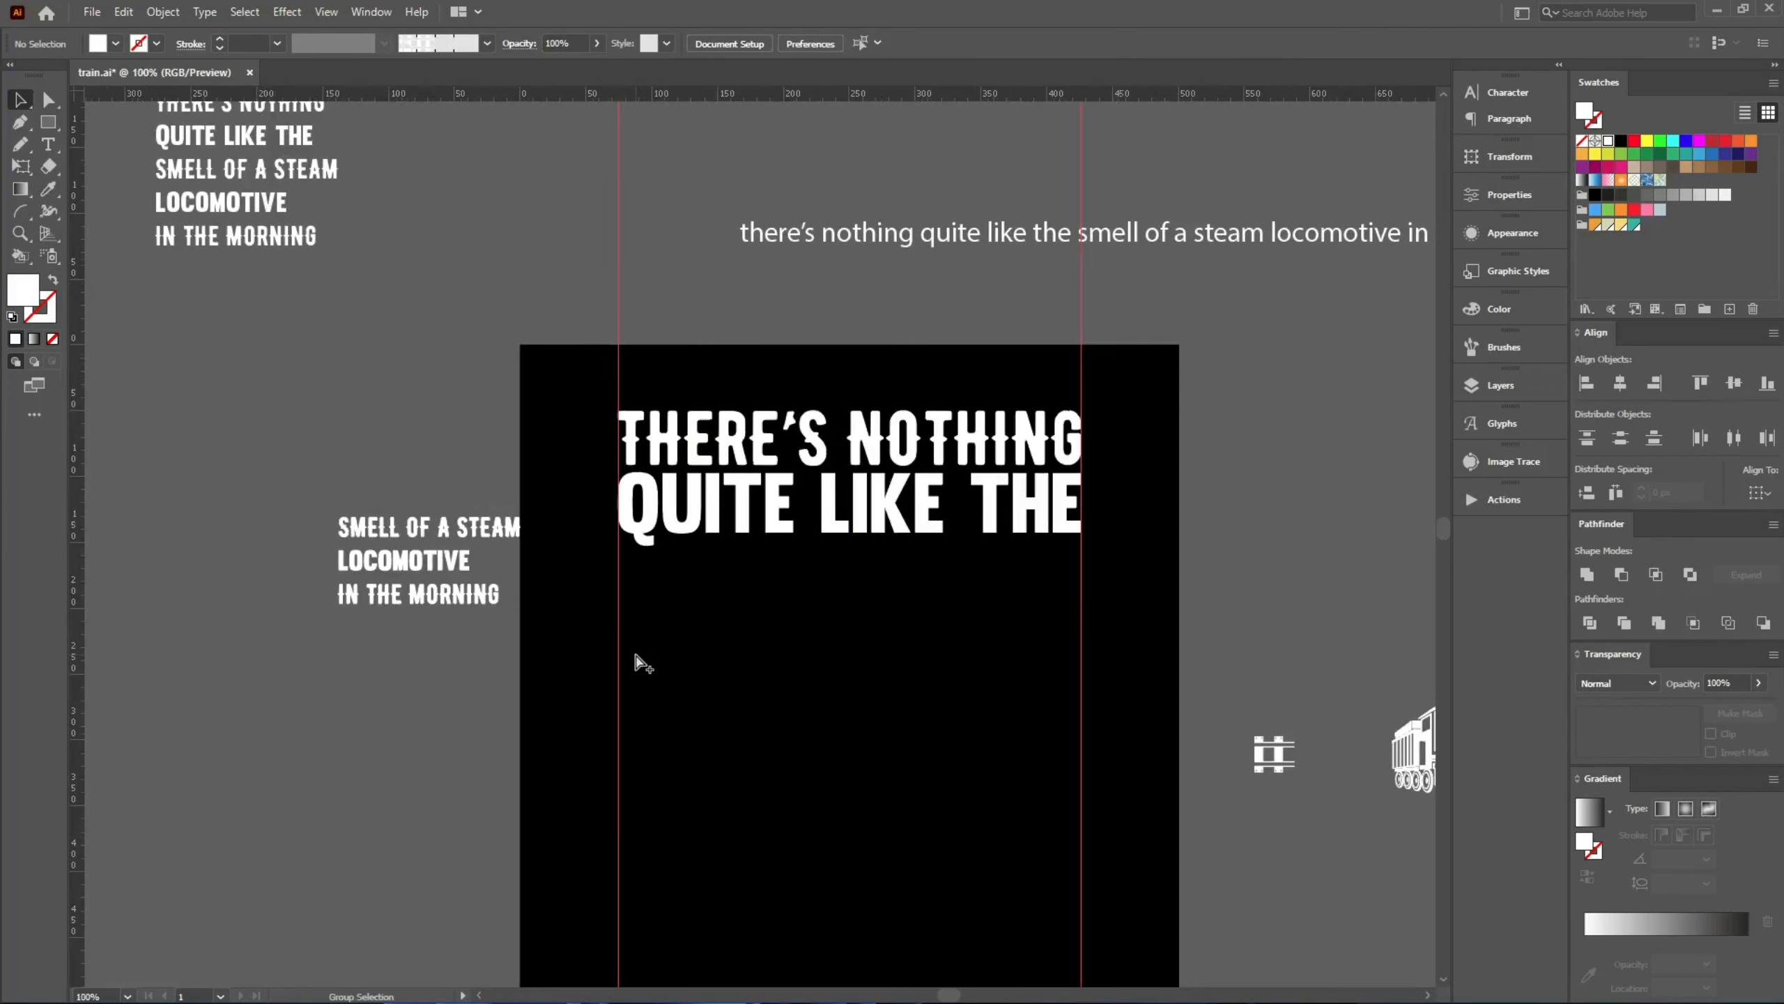
scroll(590, 667, "down", 2)
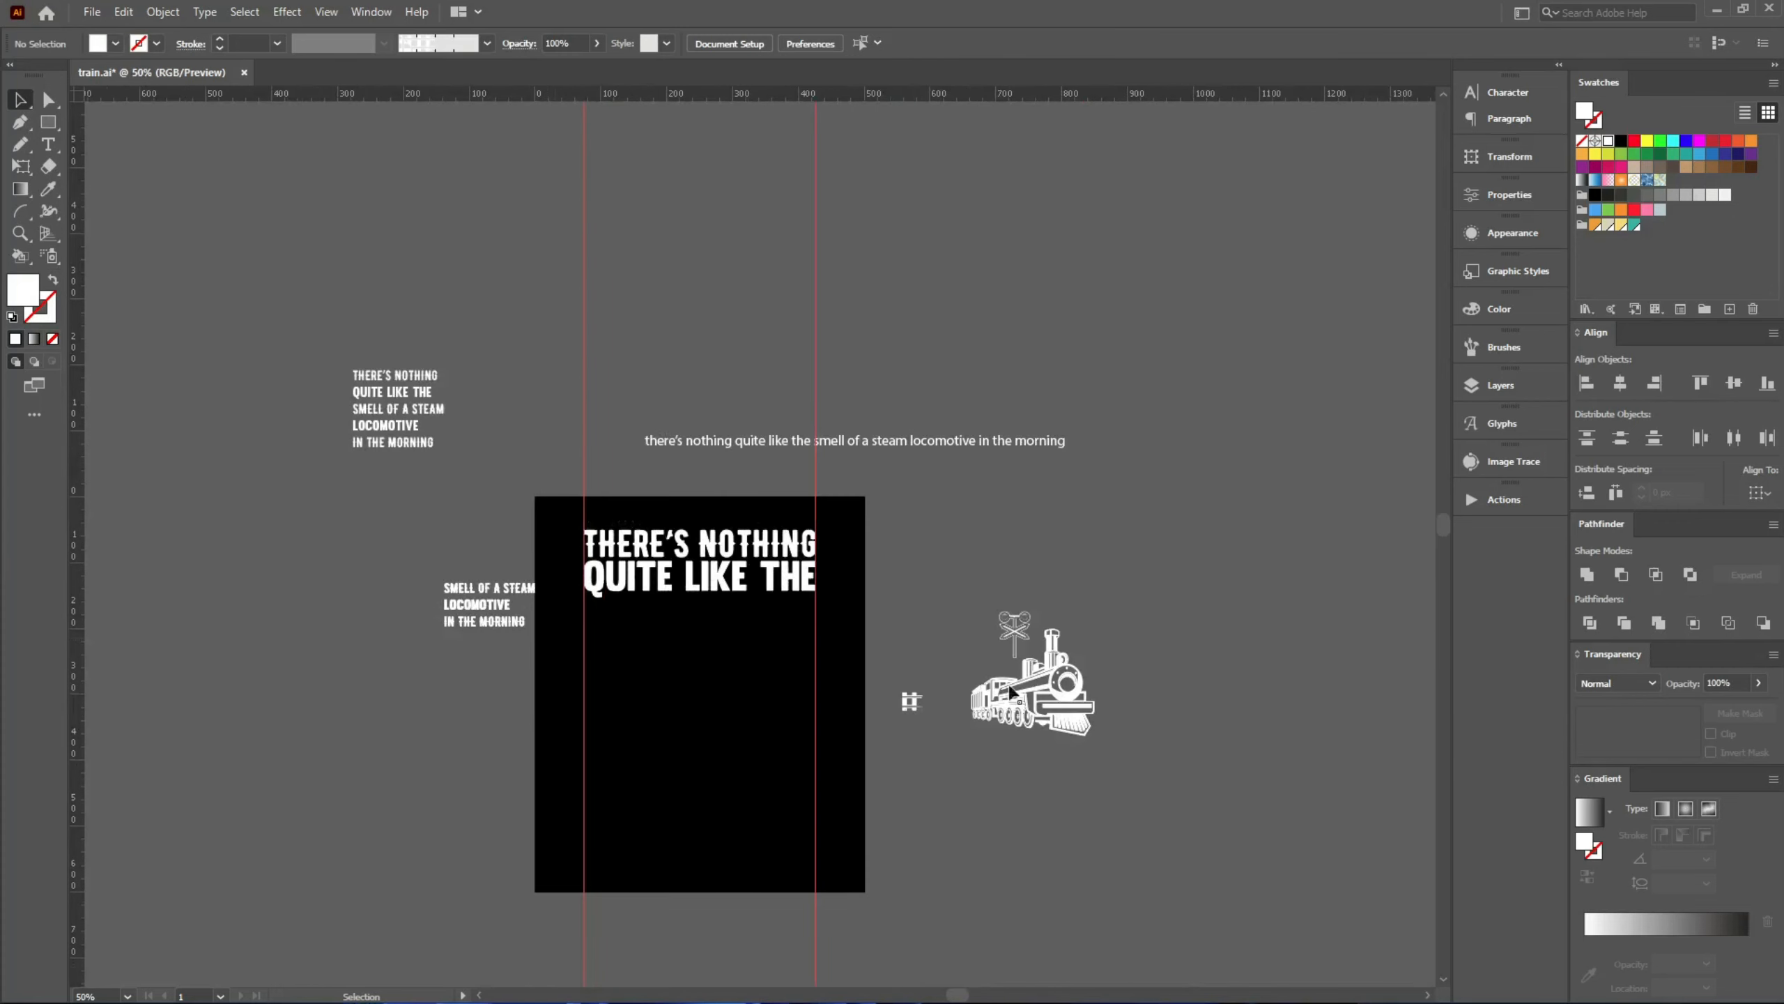
left_click(1013, 695)
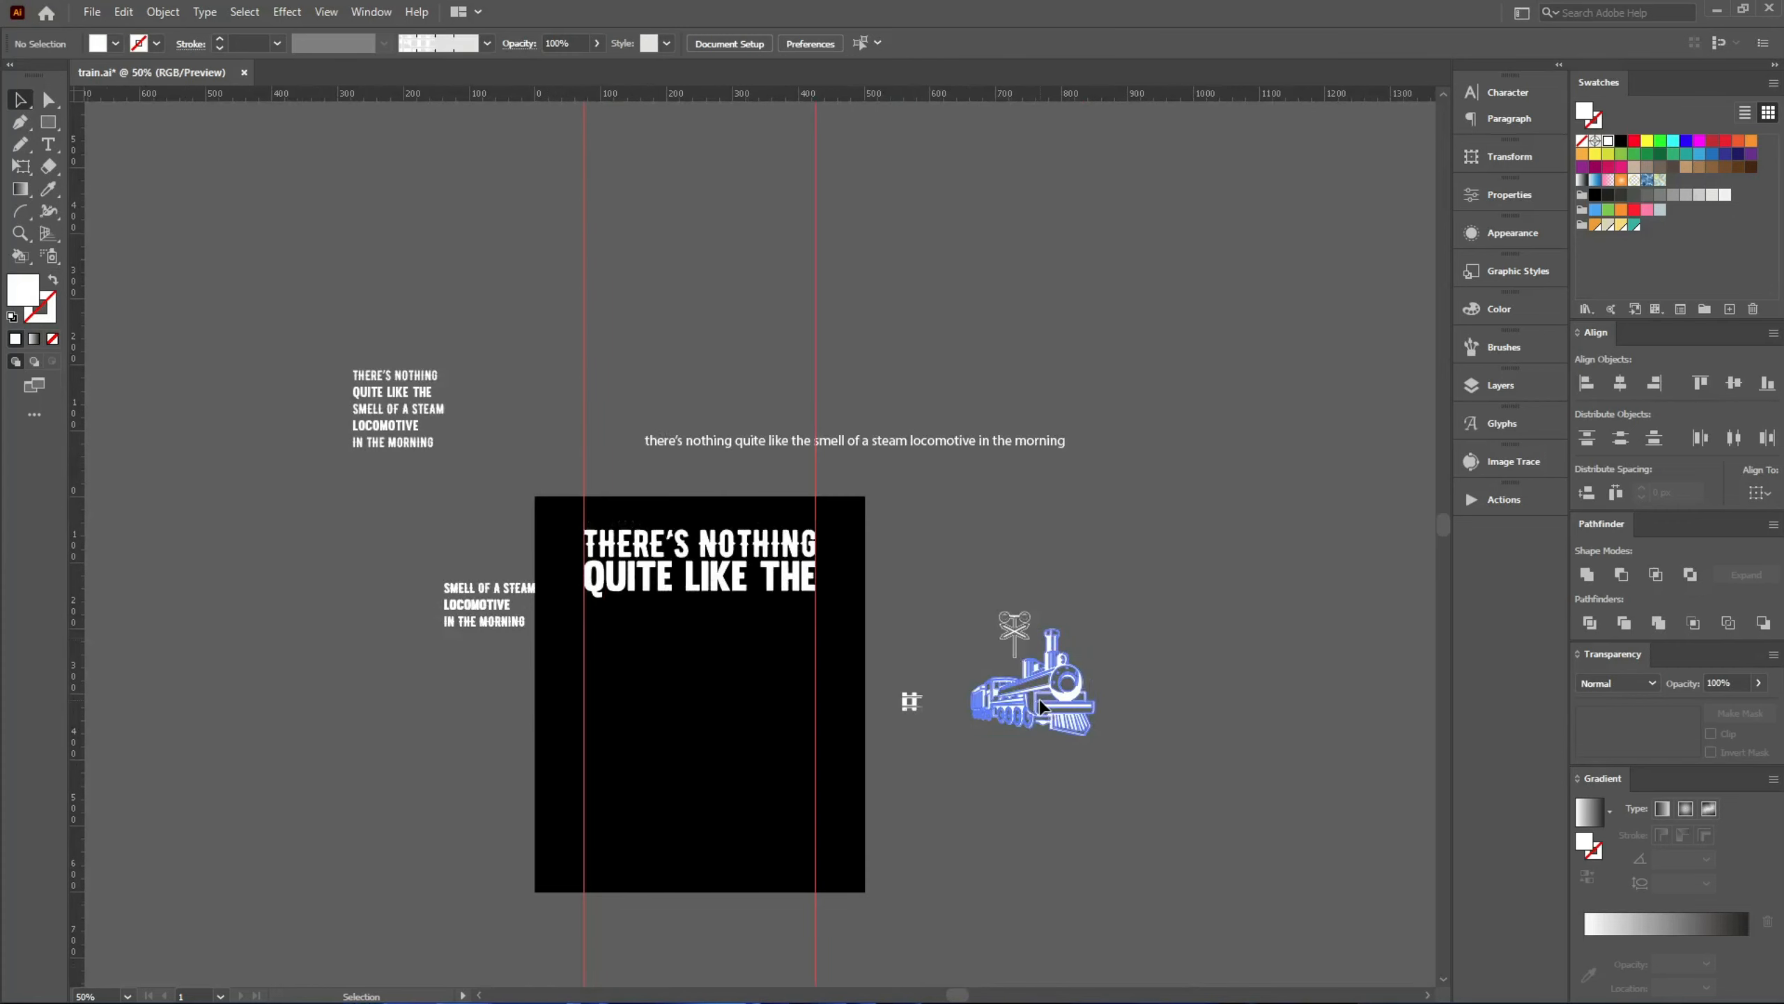
left_click(1619, 383)
scroll(776, 753, "up", 3)
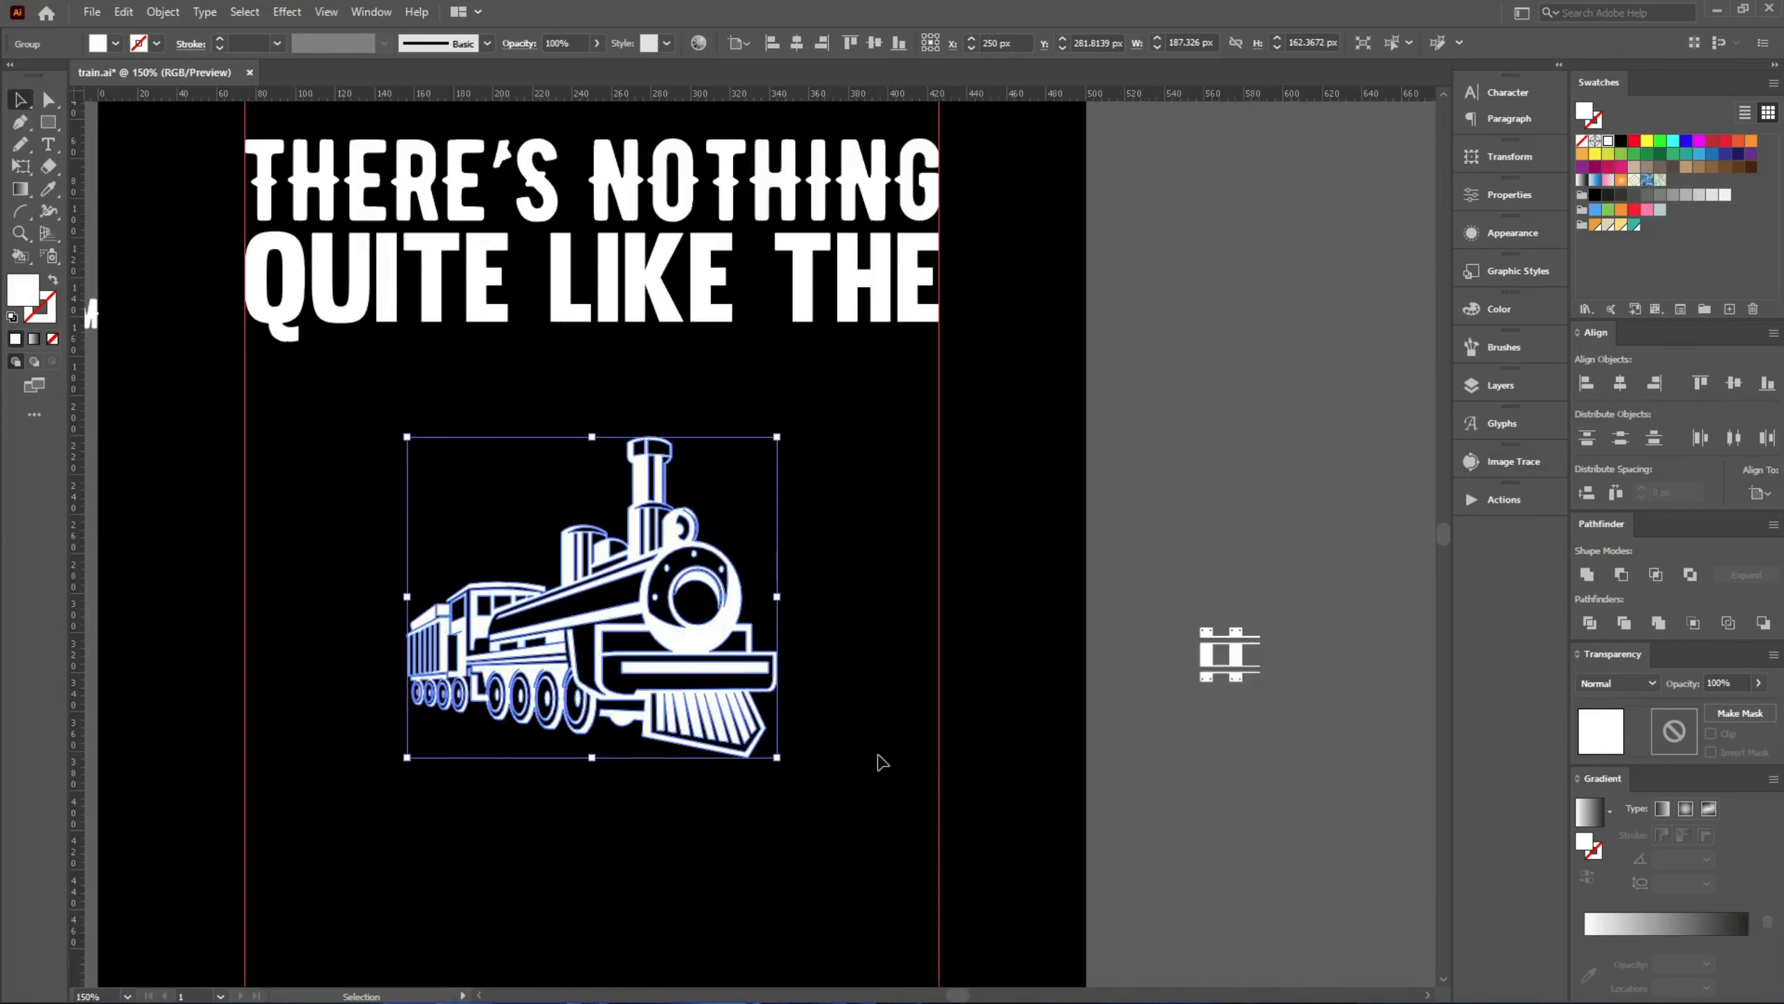
- Align the locomotive's right edge with the right edge of "QUITE LIKE THE"
left_click_drag(878, 755, 602, 273)
left_click(603, 273)
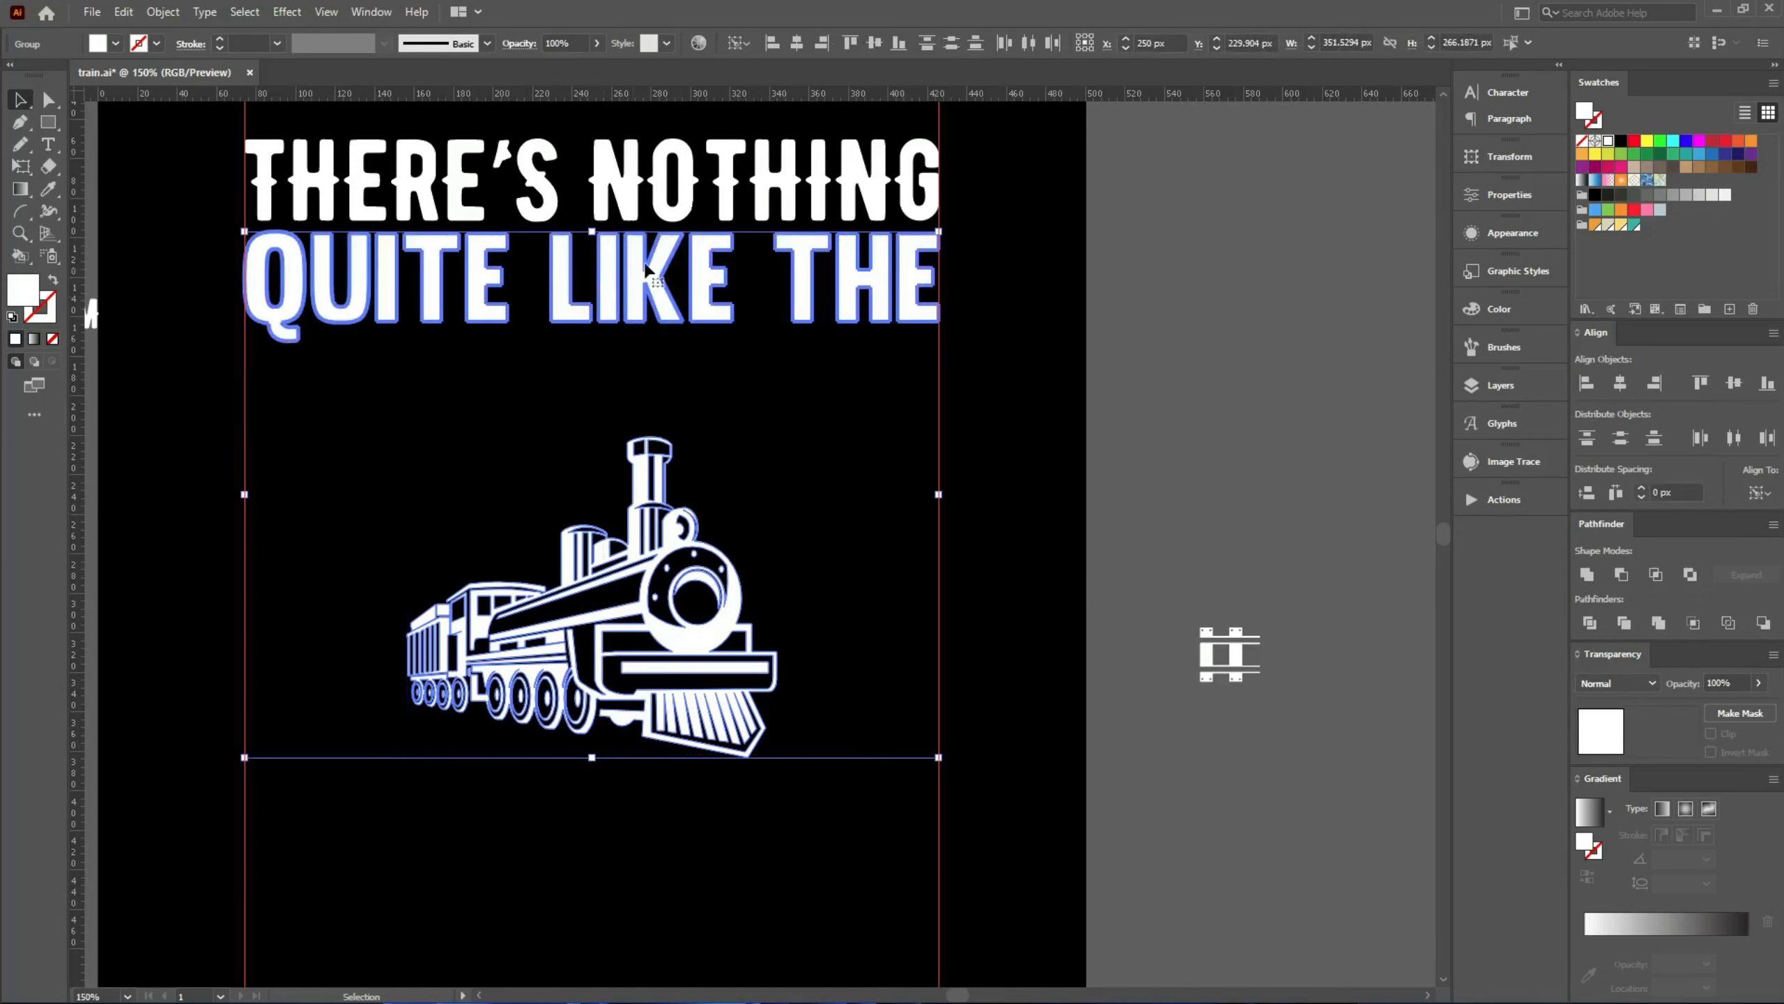
left_click(821, 43)
left_click(625, 682)
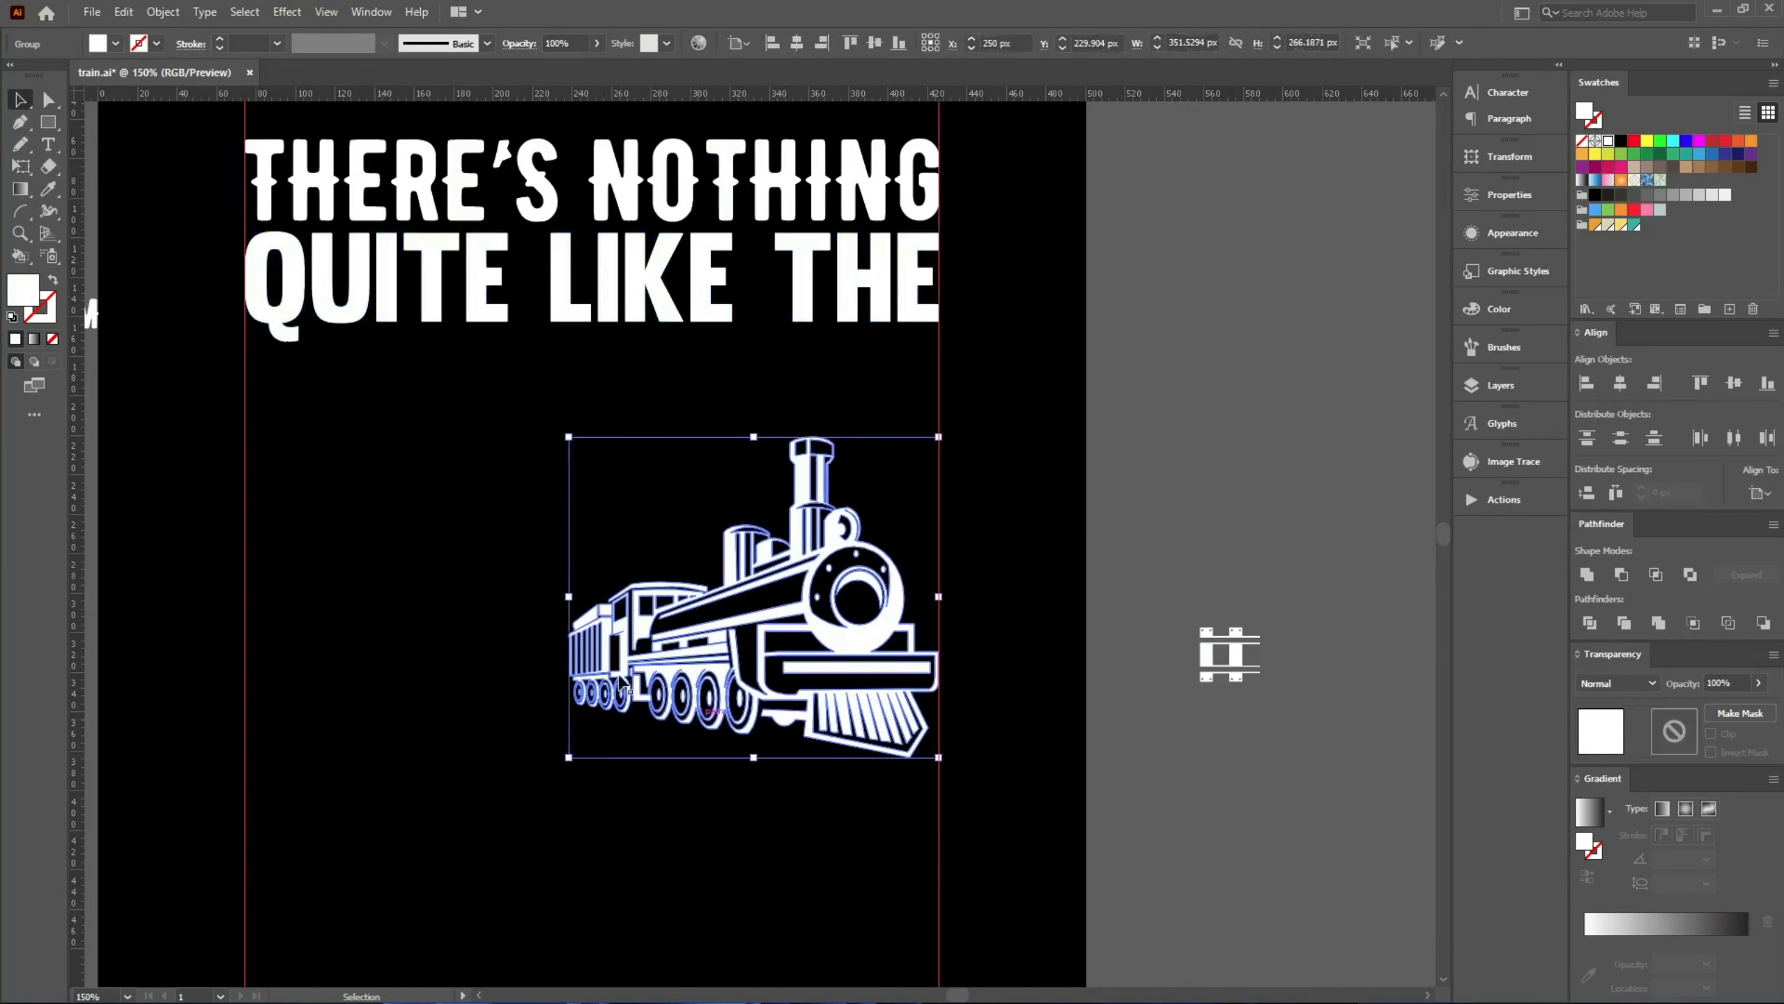
- Enlarge the locomotive proportionally from its right edge until its chimney sits just beneath "QUITE LIKE THE"
left_click_drag(568, 597, 330, 619)
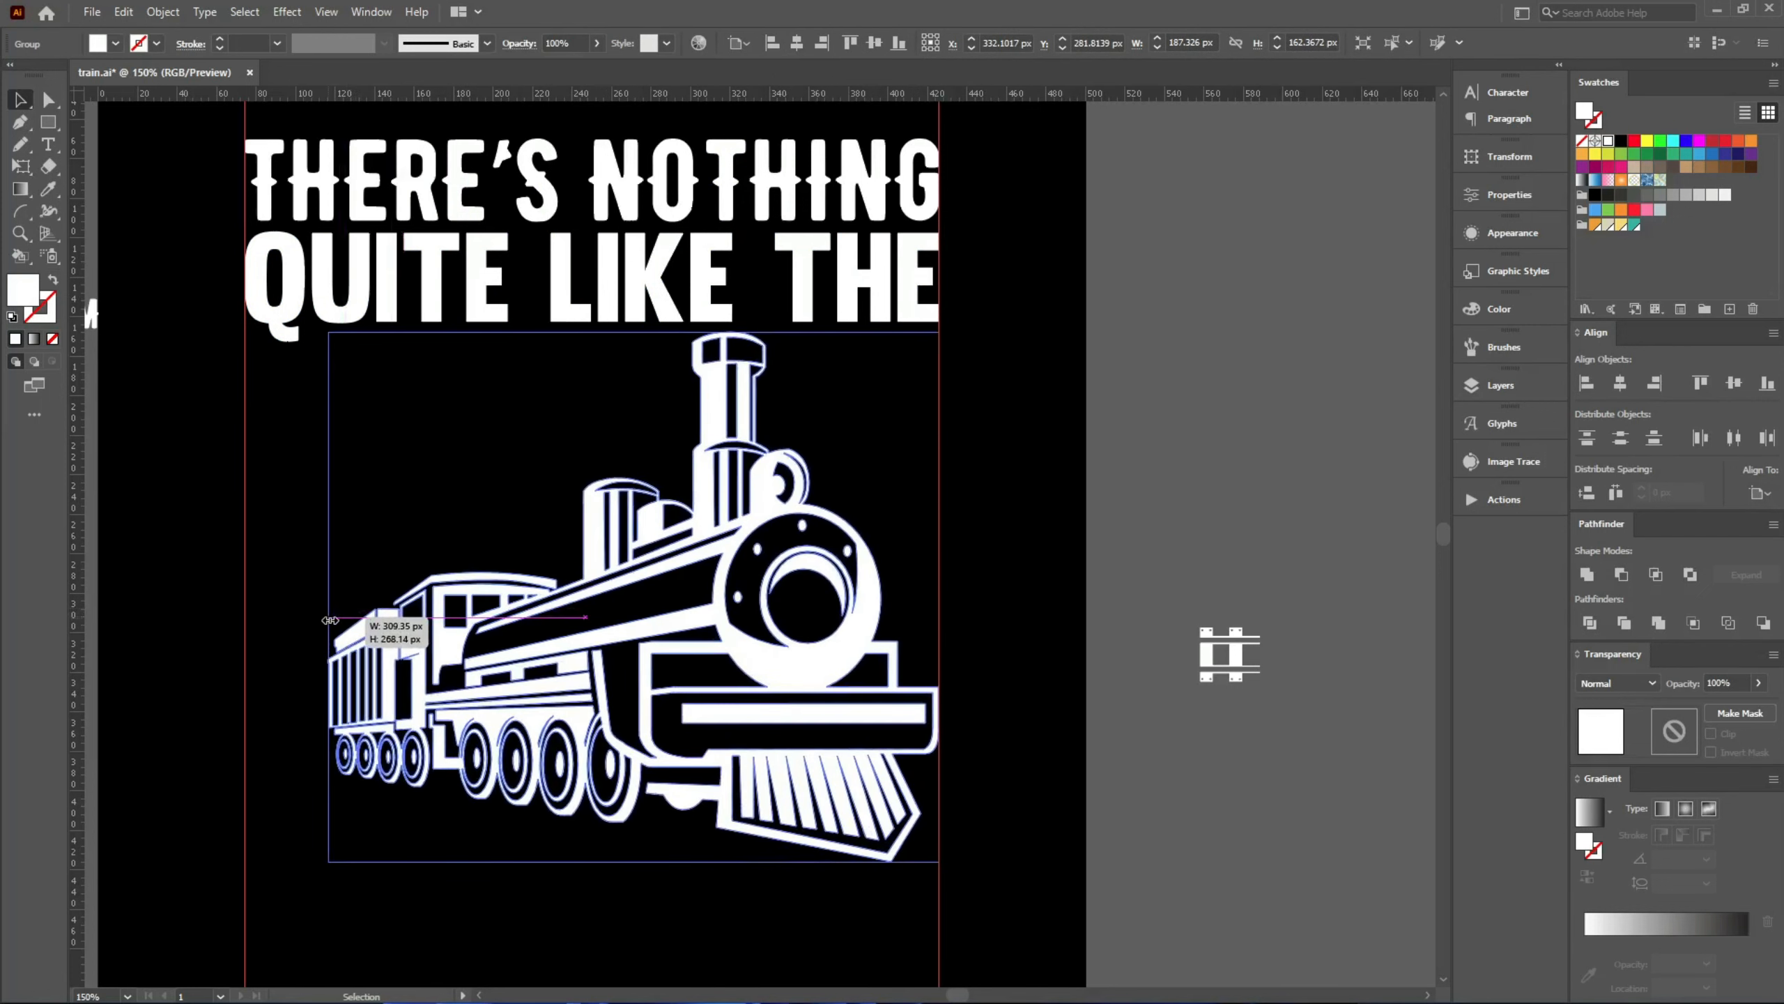
left_click_drag(330, 620, 384, 628)
left_click(928, 556)
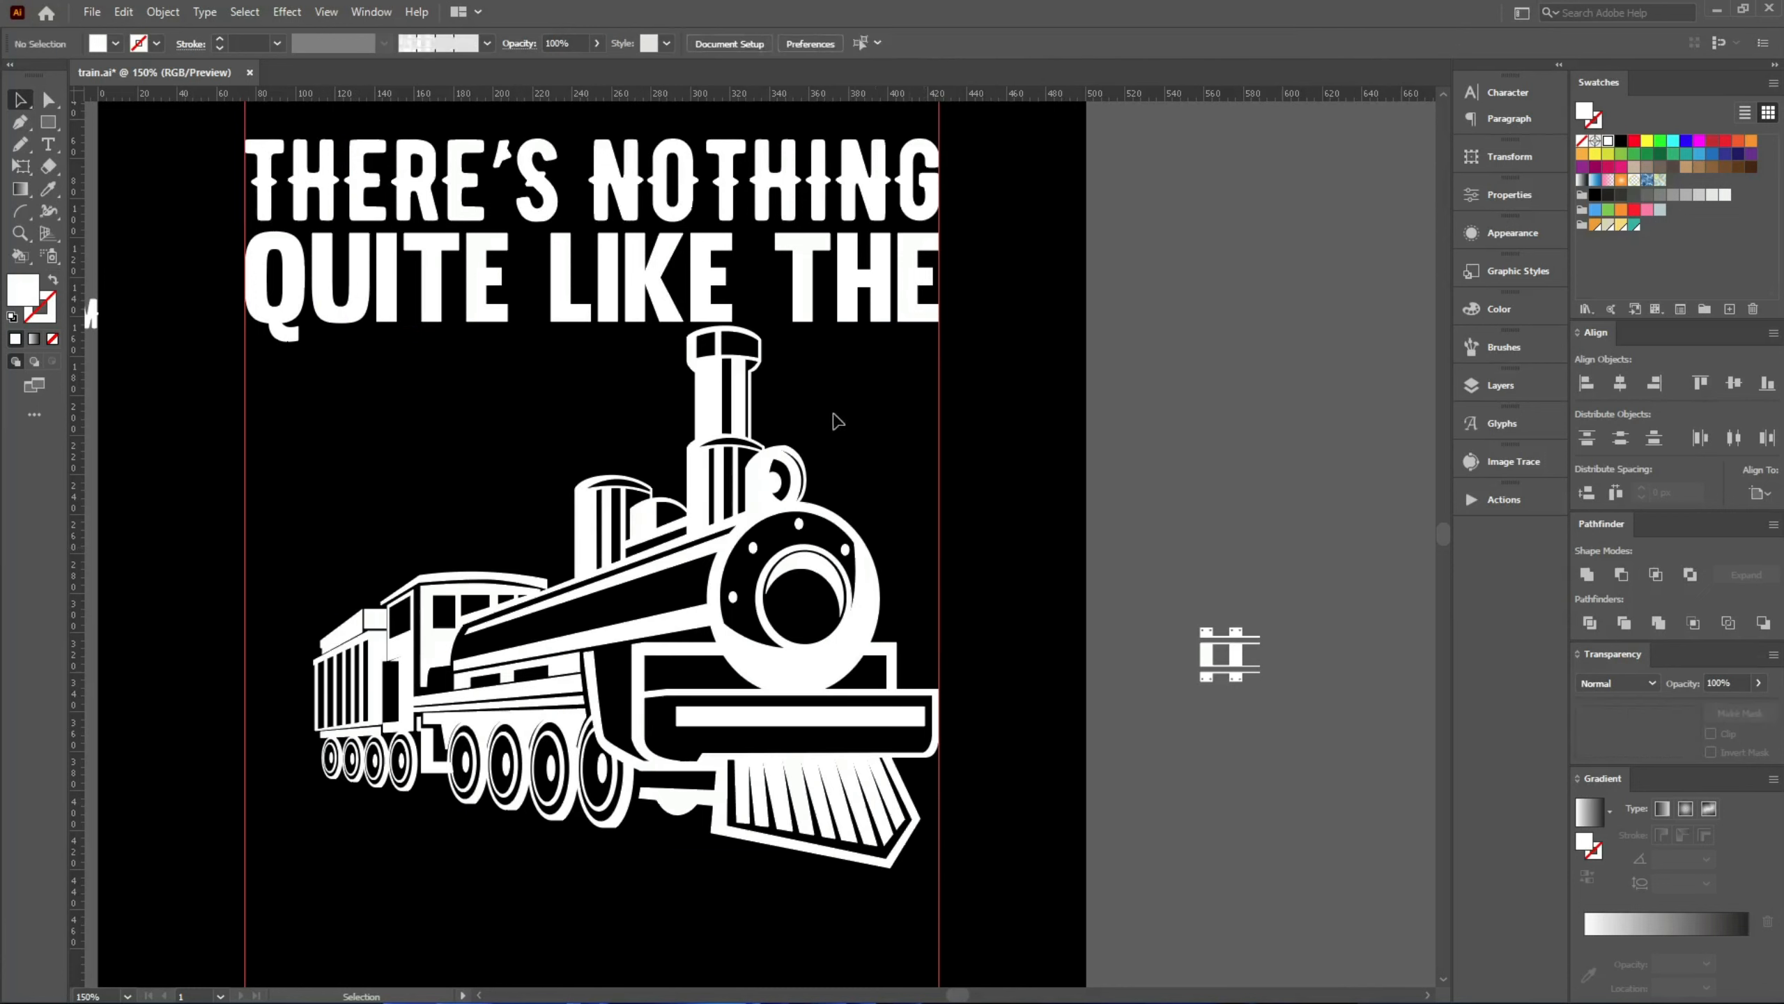
- Nudge "QUITE LIKE THE" slightly upward to fine-tune its spacing between "THERE'S NOTHING" and the locomotive's chimney
left_click_drag(829, 407, 550, 171)
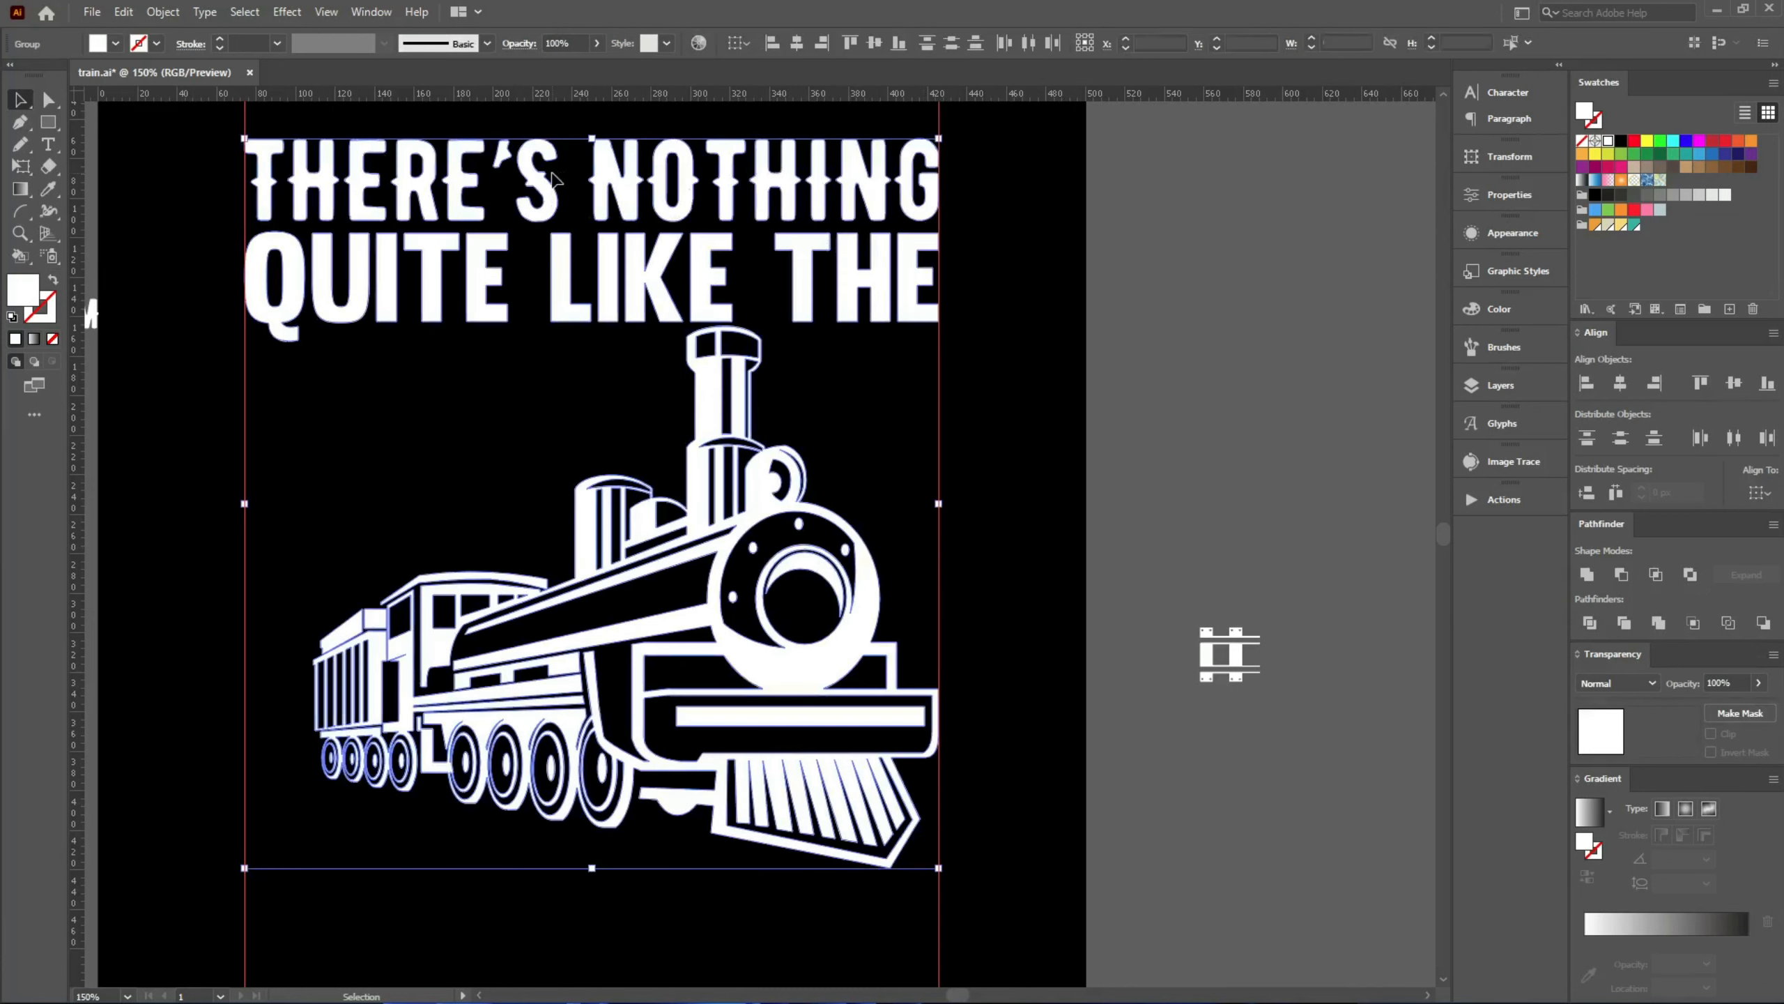
left_click(885, 420)
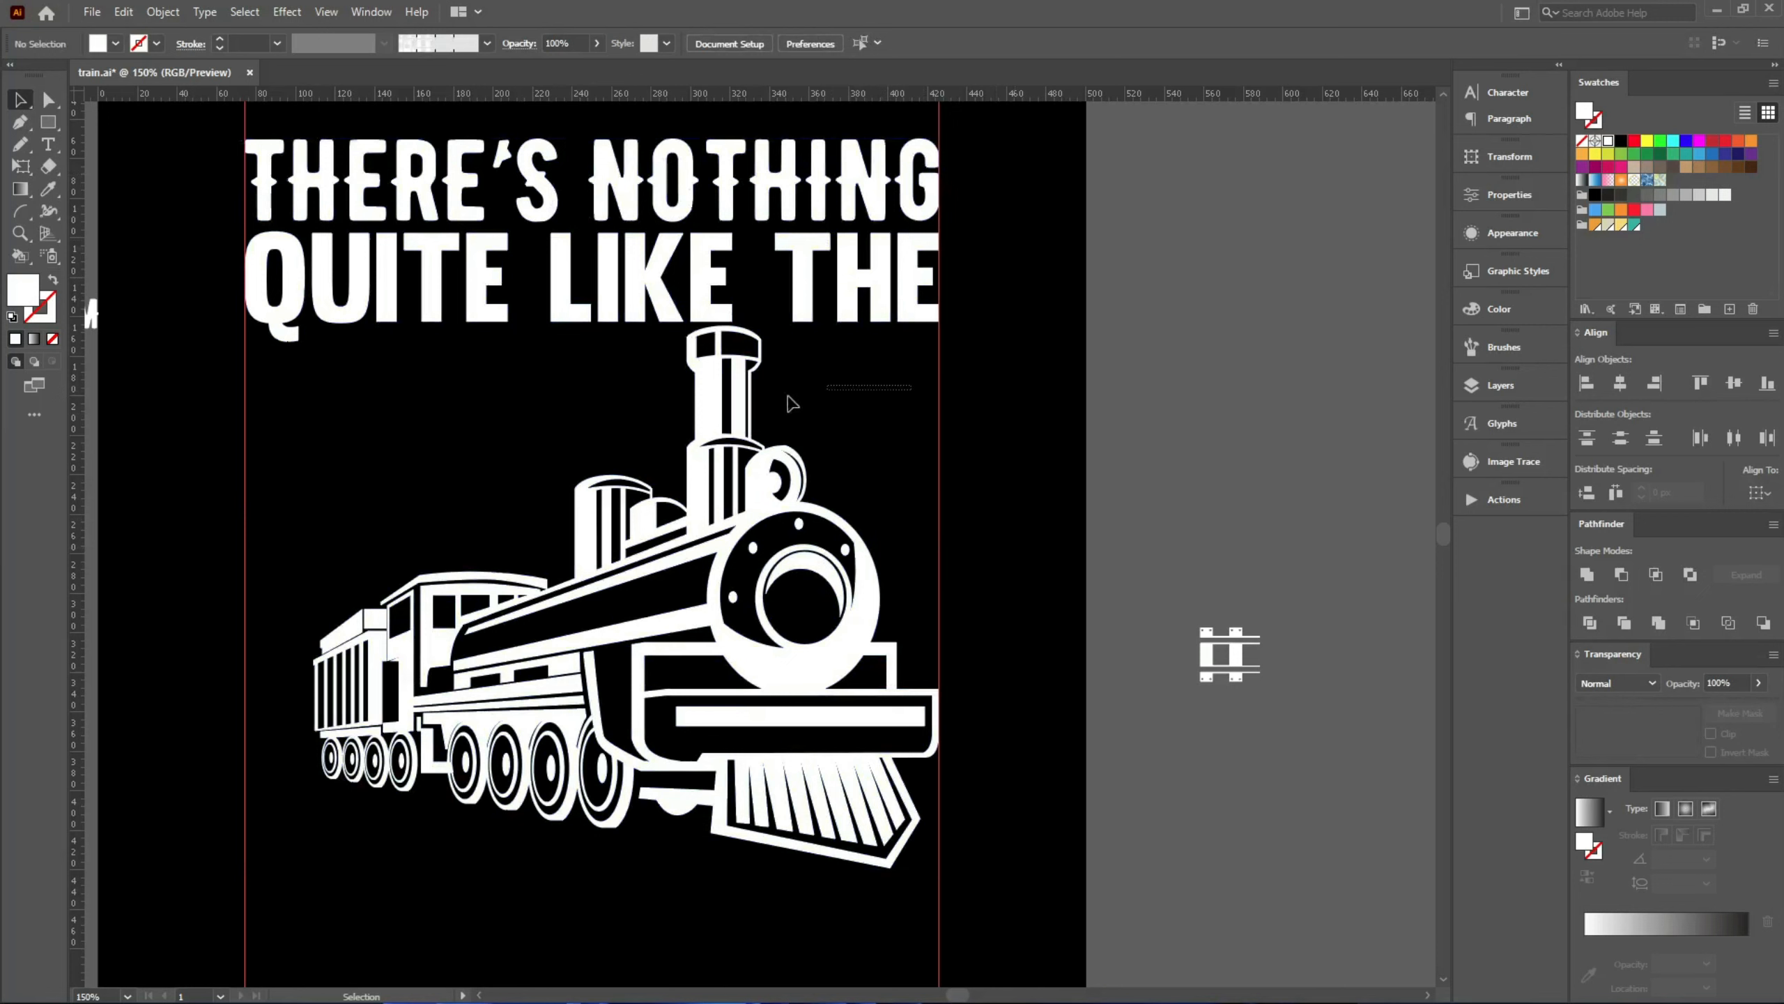
left_click_drag(879, 277, 880, 278)
key("Up")
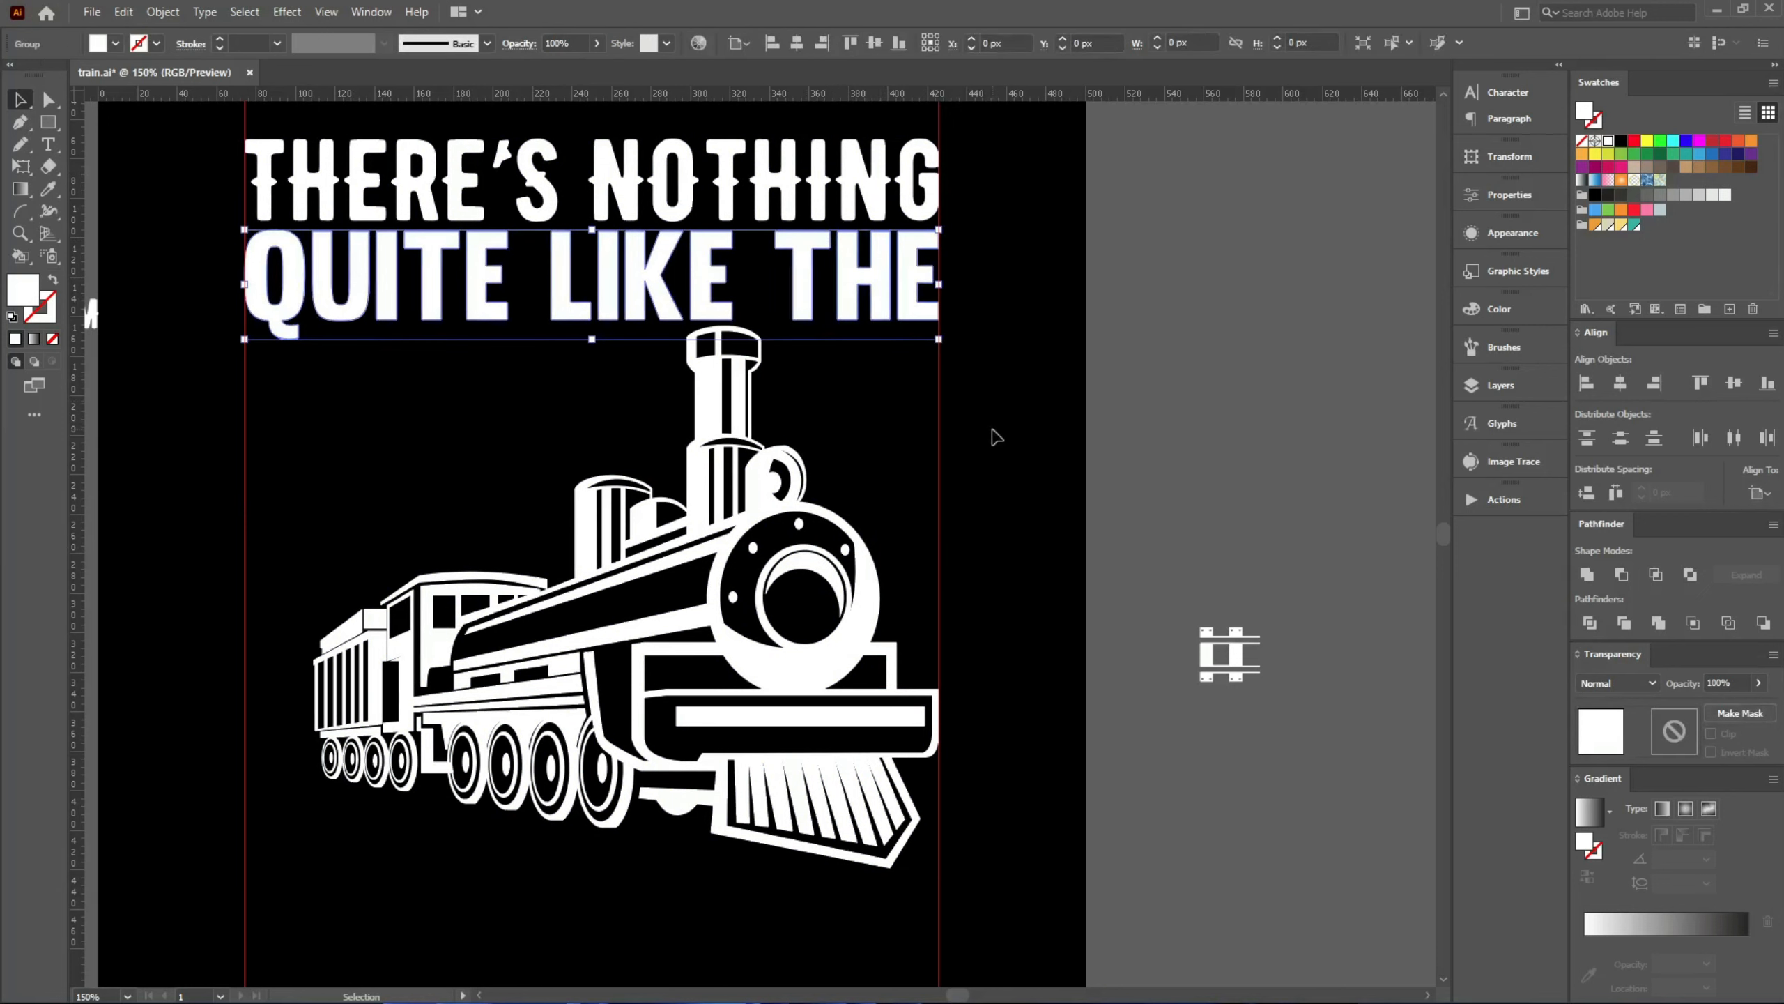
left_click(1004, 431)
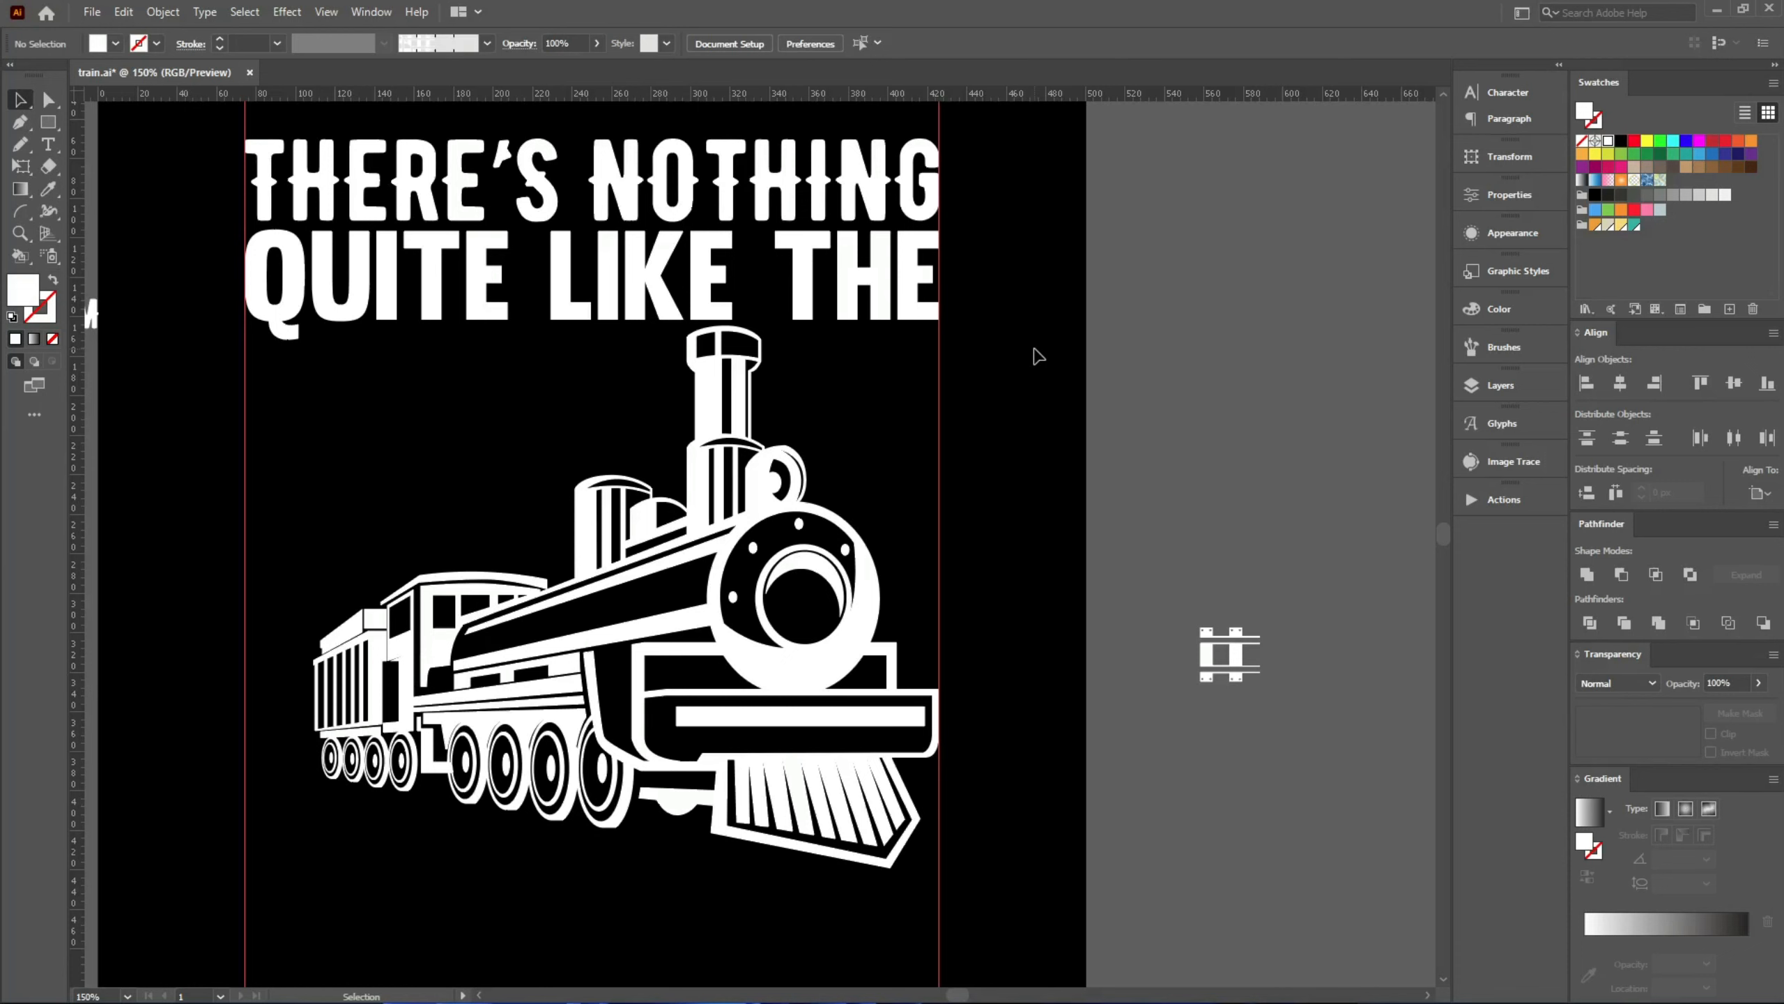
- Move the three unplaced slogan lines together from the artboard's left side to the empty canvas on its right
scroll(1033, 356, "down", 1)
left_click_drag(383, 306, 276, 437)
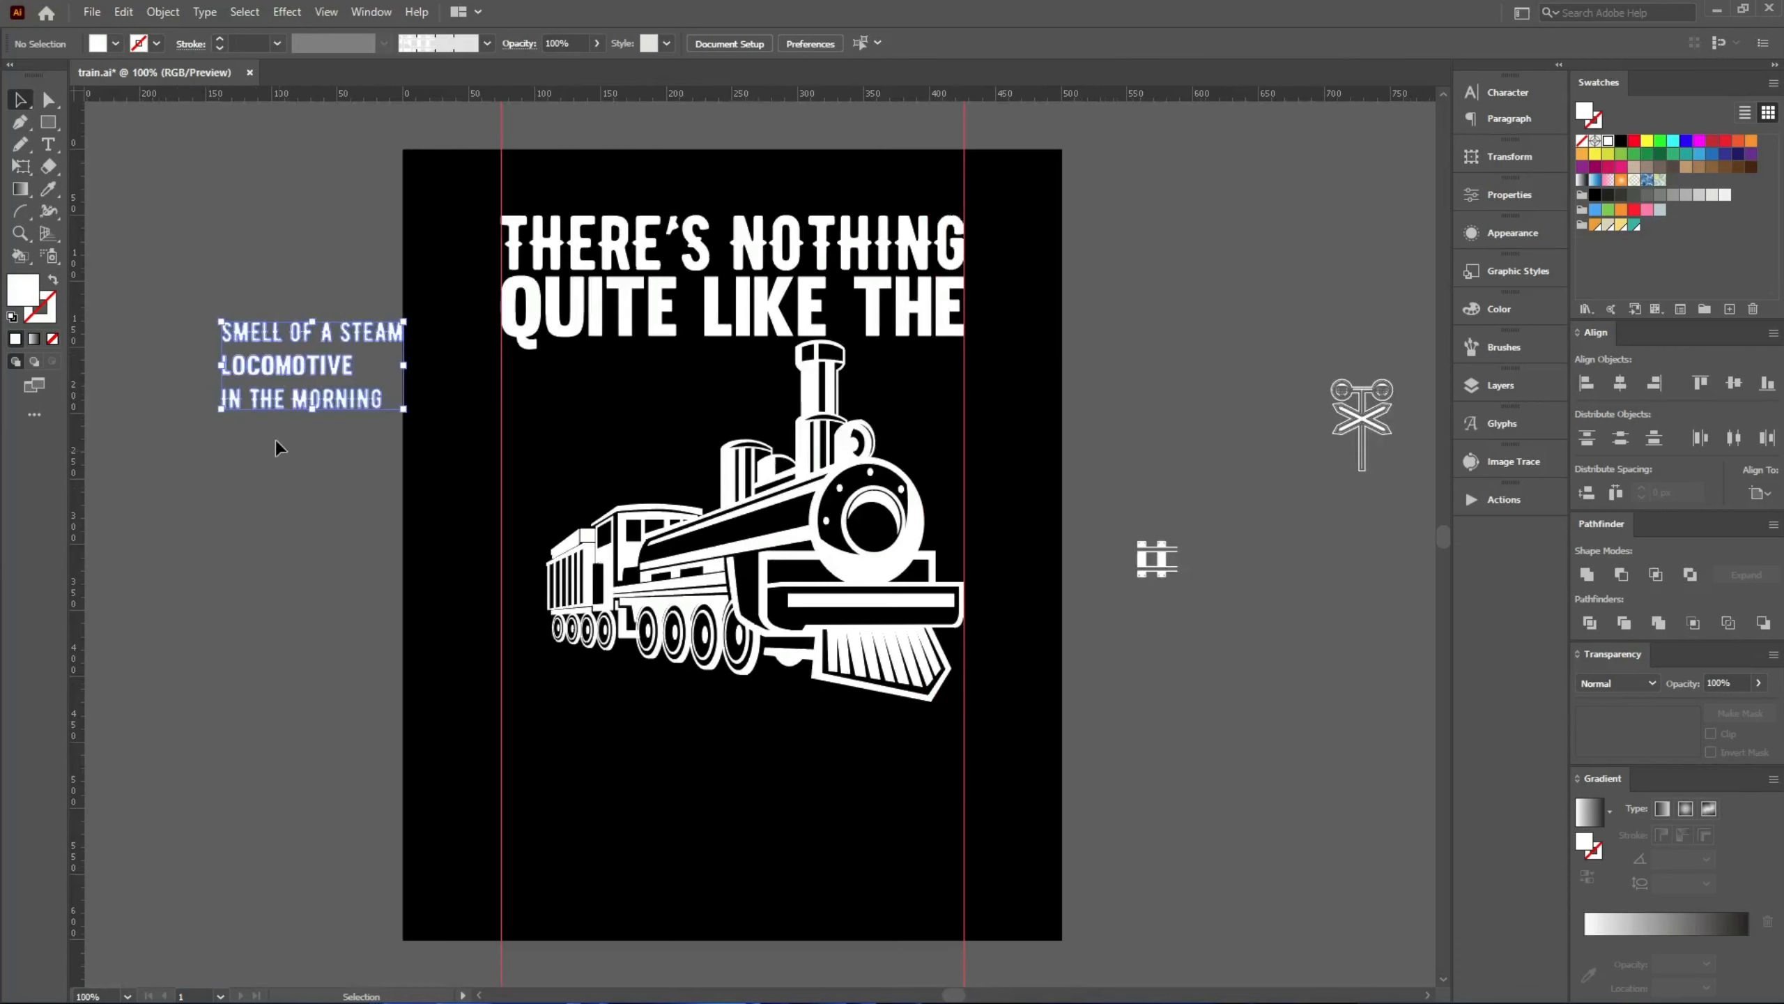
left_click_drag(278, 361, 1223, 383)
scroll(895, 450, "up", 1)
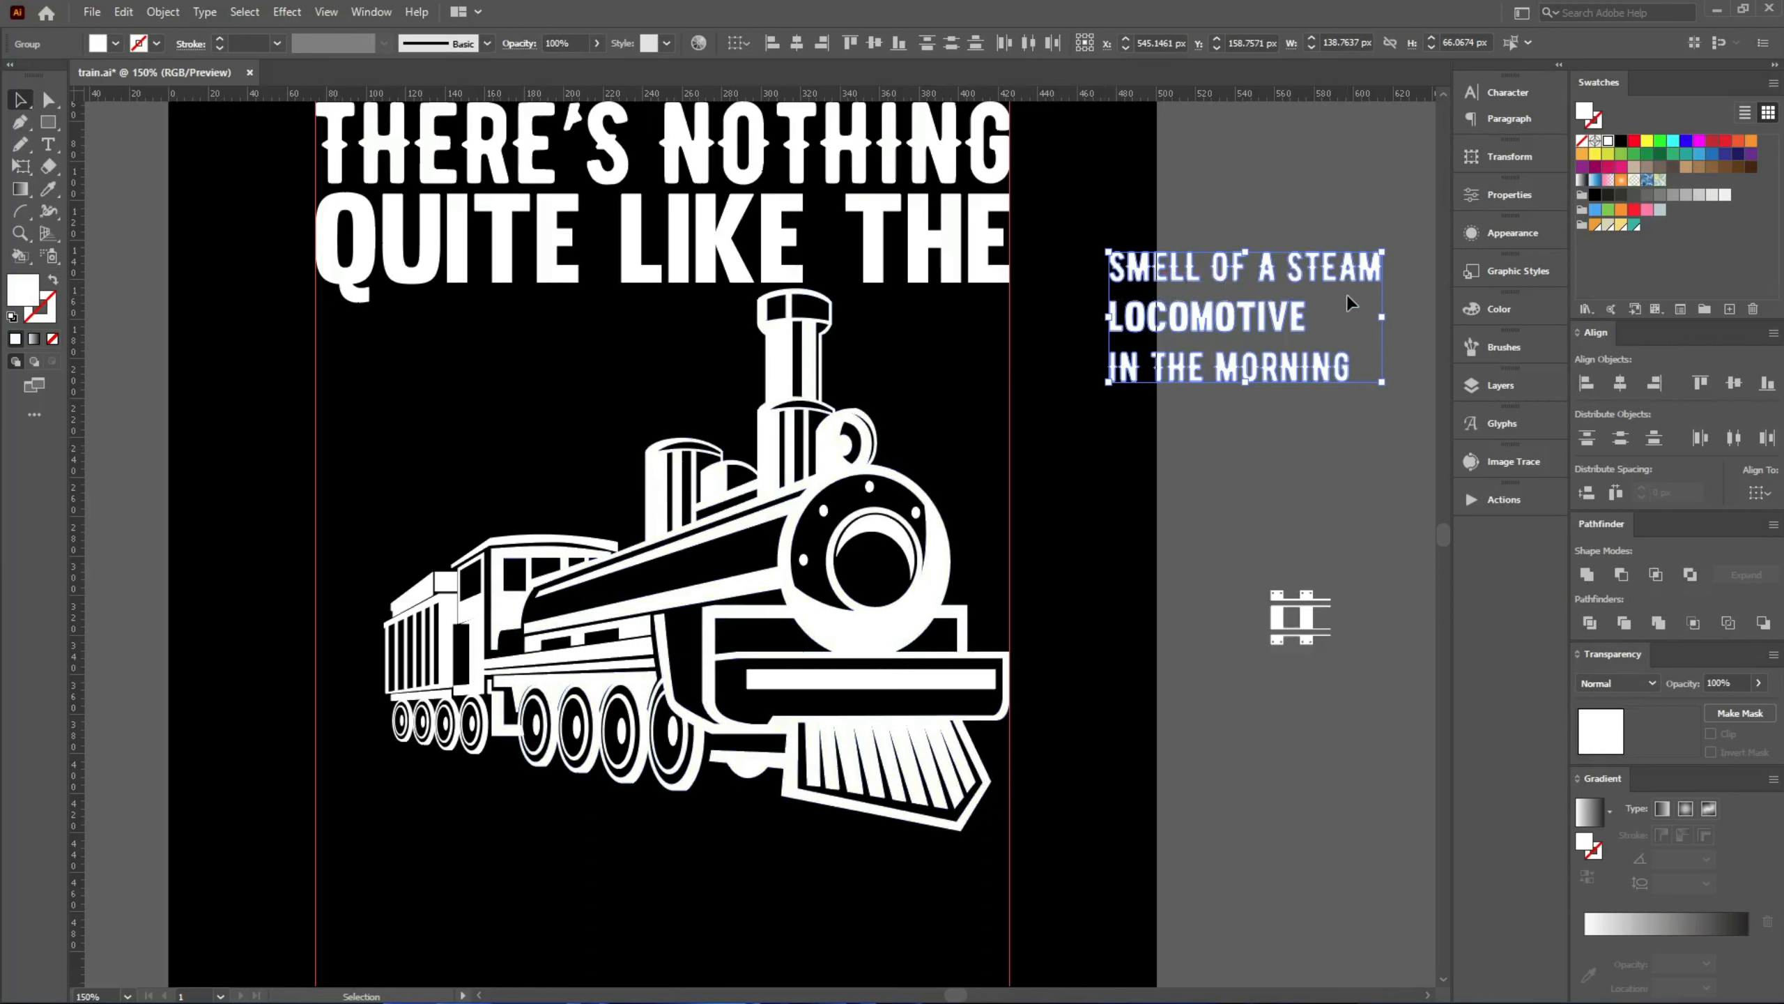
- Place "SMELL OF A STEAM" beneath "QUITE LIKE THE" with left edges aligned, and enlarge it proportionally until it reaches the chimney
left_click(1223, 466)
left_click_drag(1265, 271, 445, 342)
left_click_drag(343, 262, 447, 407)
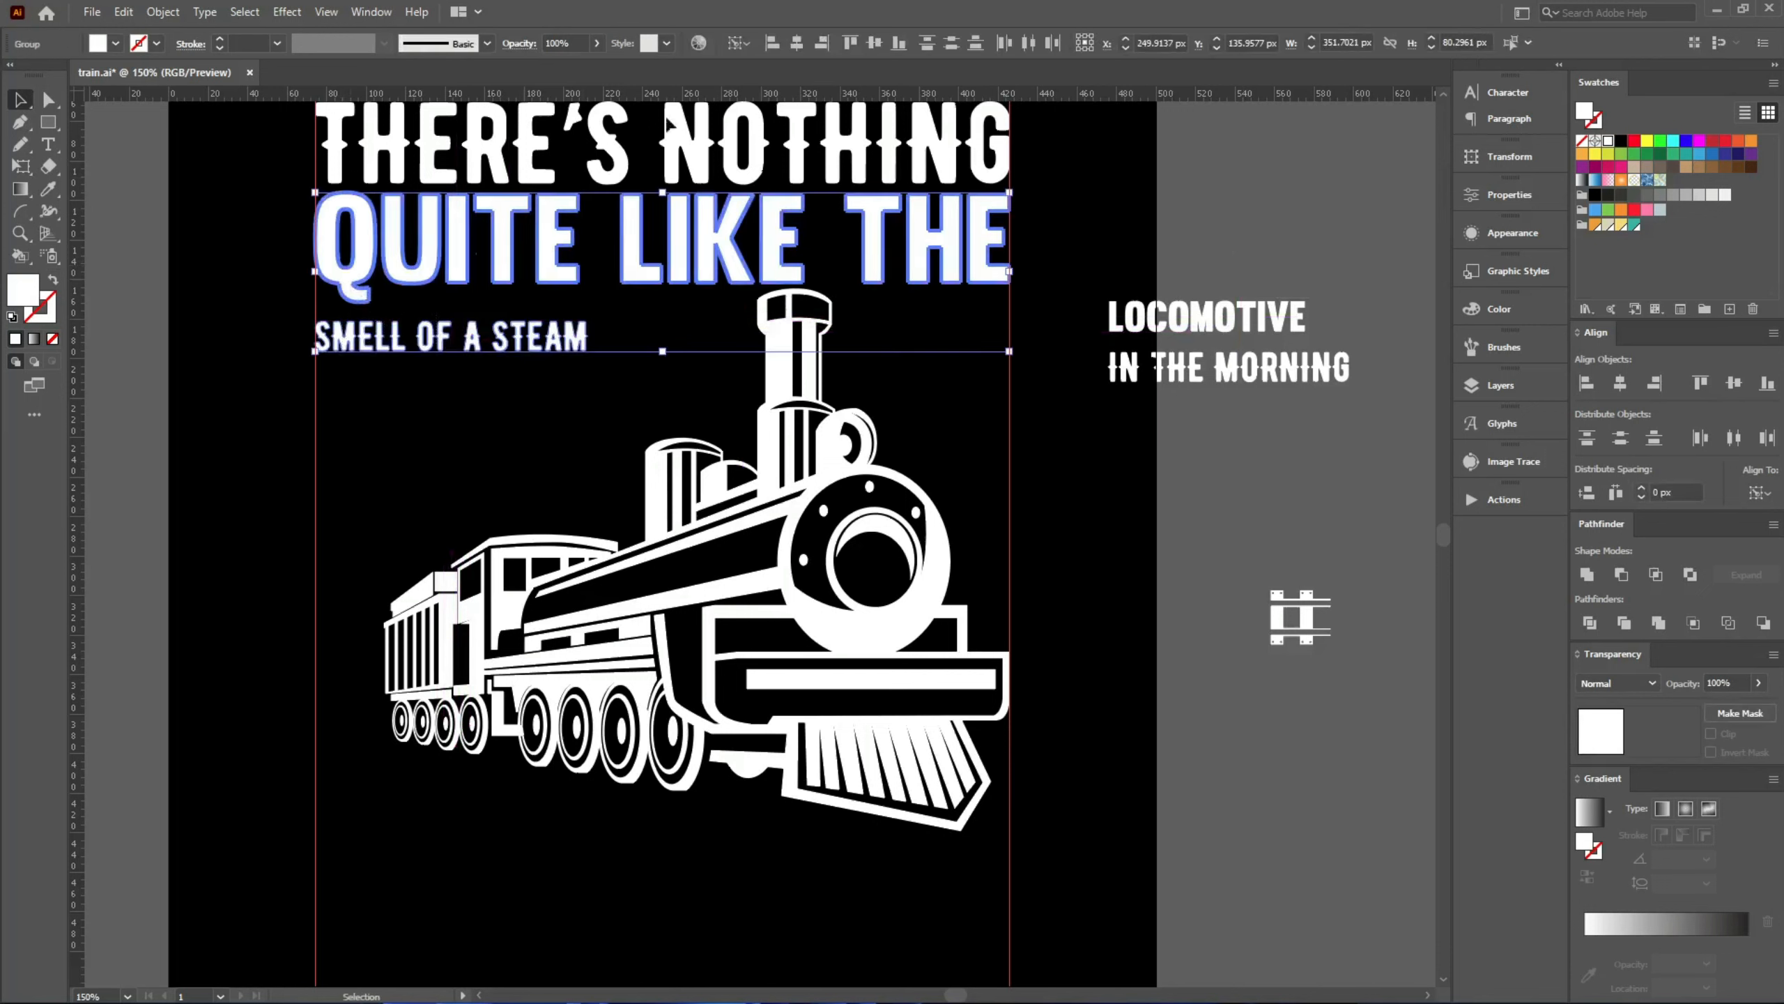
left_click(770, 47)
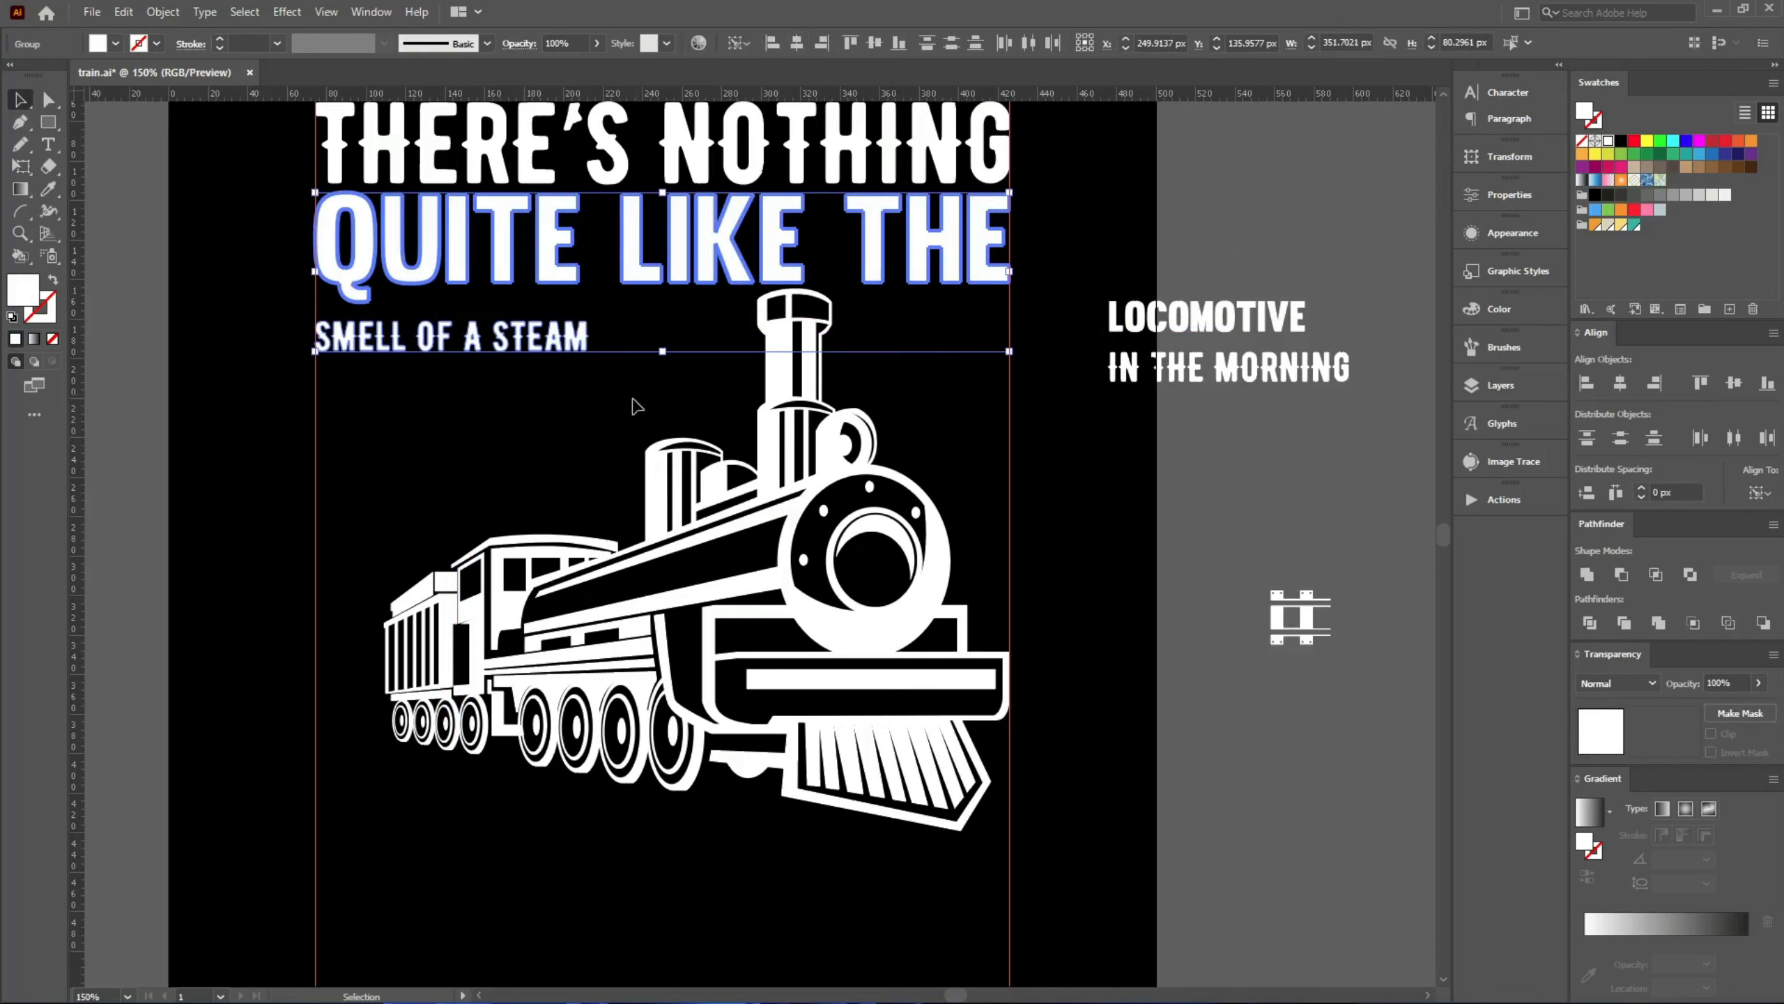
left_click_drag(631, 398, 742, 338)
left_click(562, 455)
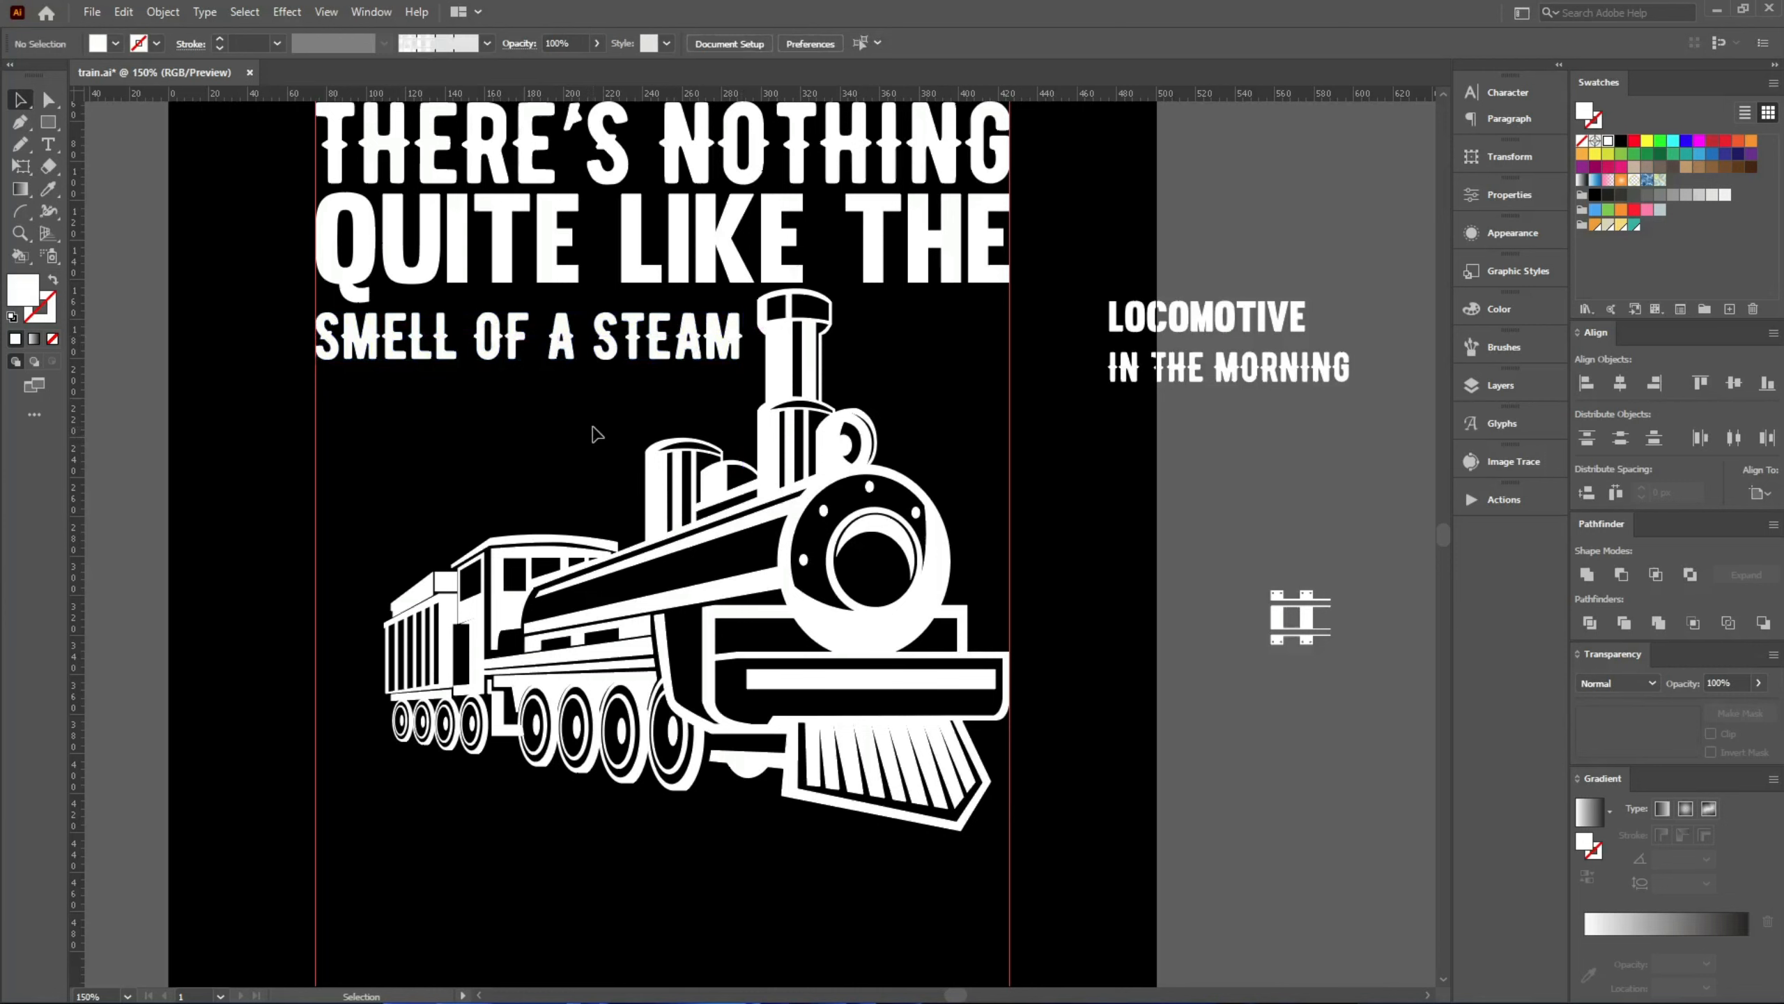
- Park "SMELL OF A STEAM" off the artboard, to the left of "QUITE LIKE THE"
scroll(592, 429, "down", 2)
left_click_drag(498, 371, 351, 299)
scroll(683, 359, "down", 1)
left_click_drag(685, 327, 314, 296)
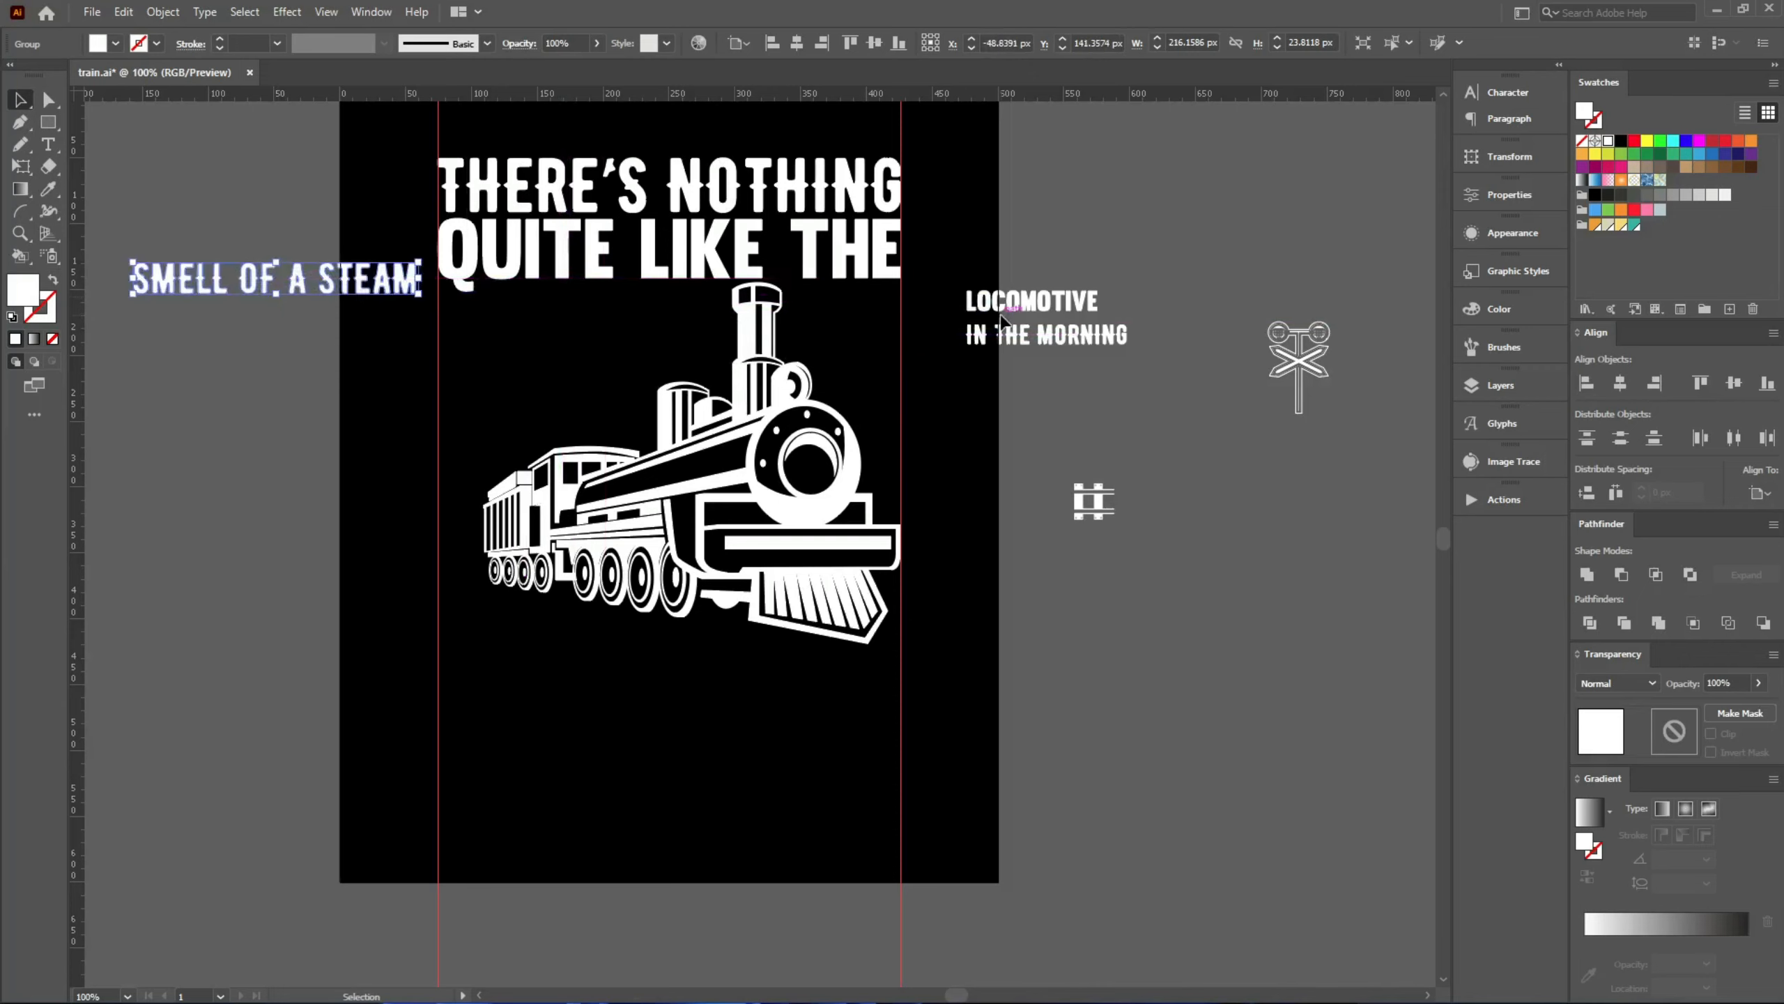
- Center "LOCOMOTIVE" beneath the train artwork and enlarge it proportionally to span the full width between the guides
left_click_drag(1000, 316, 636, 685)
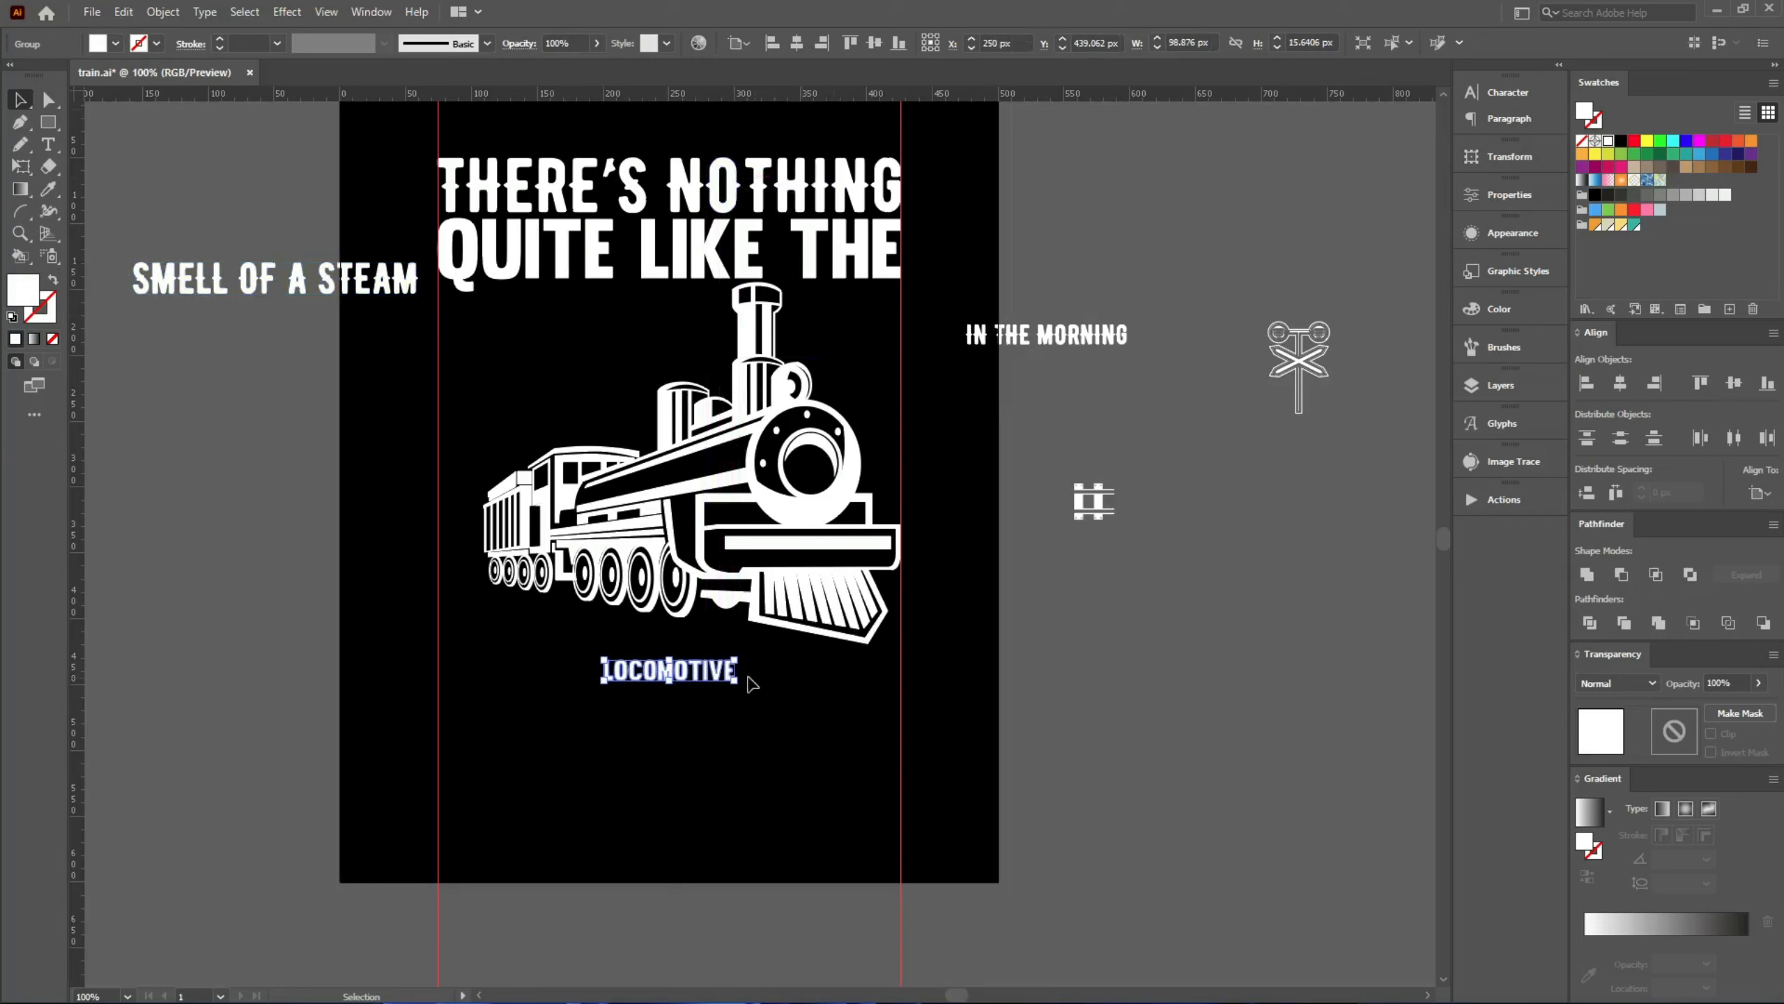
left_click_drag(741, 664, 901, 673)
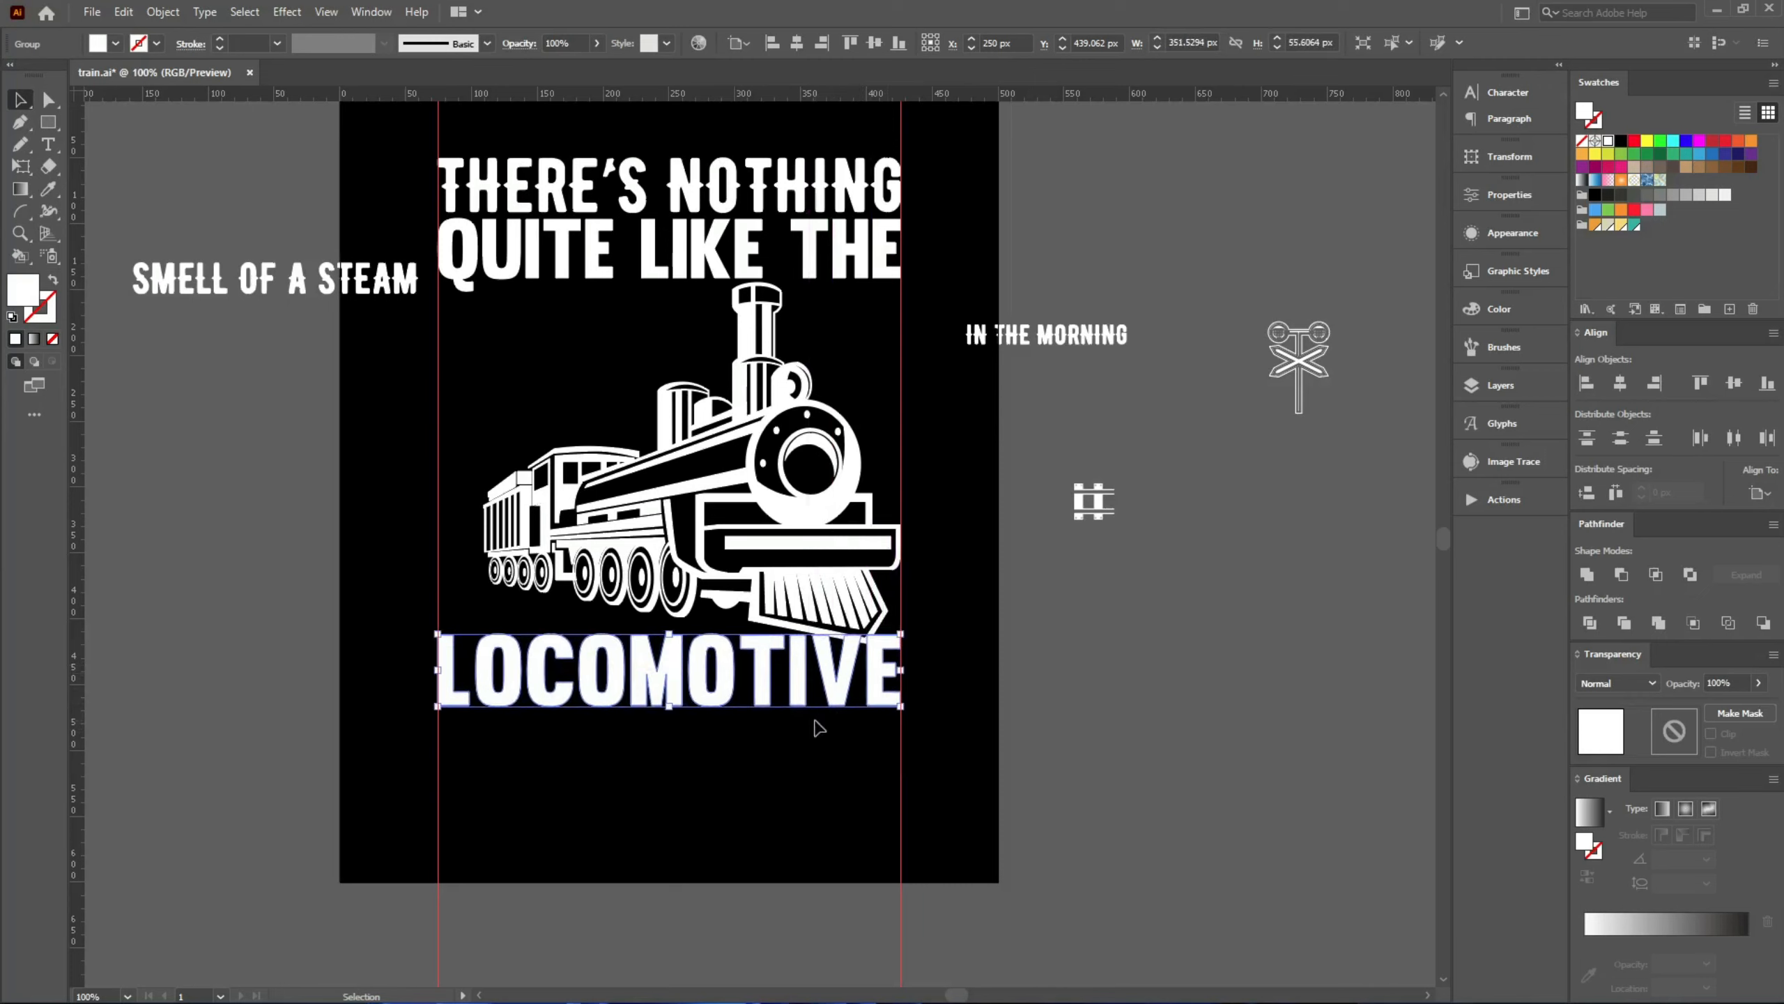
- Nudge "LOCOMOTIVE" downward until it clears the bottom of the train's cowcatcher by a small gap
key("Down")
key("Down")
key("Down")
key("Down")
key("Down")
key("Down")
key("Down")
key("Down")
key("Down")
key("Down")
key("Down")
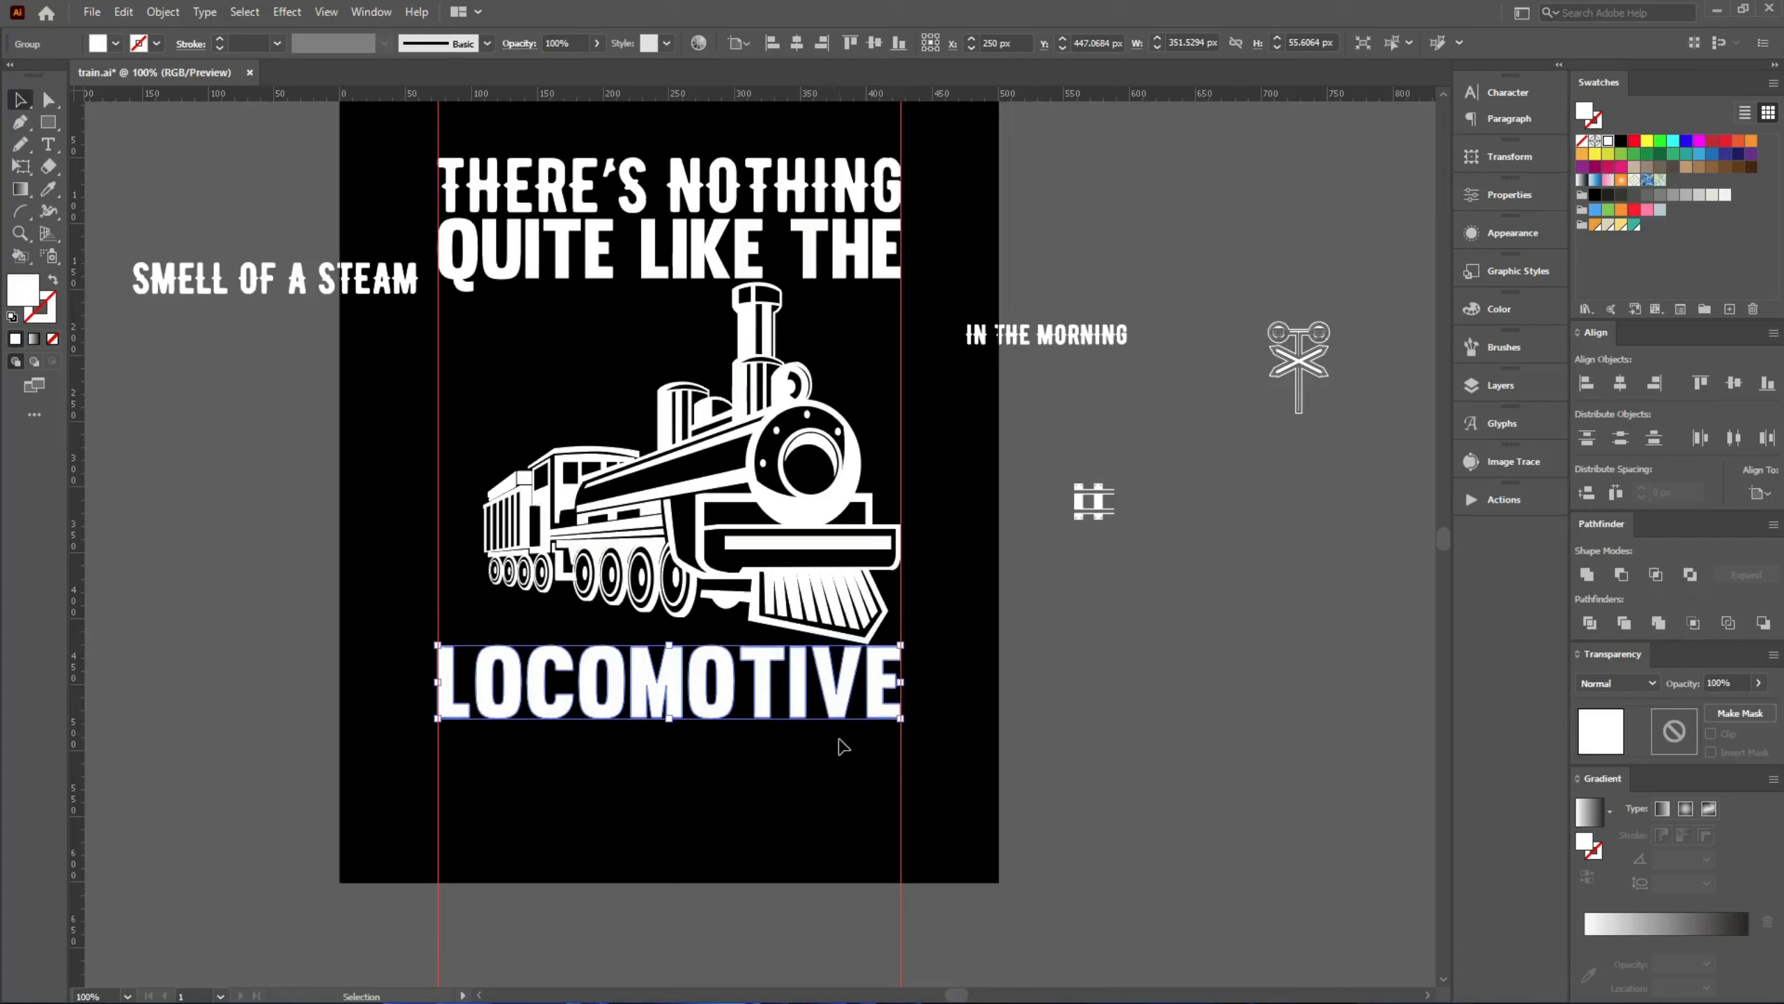
key("Down")
key("Down")
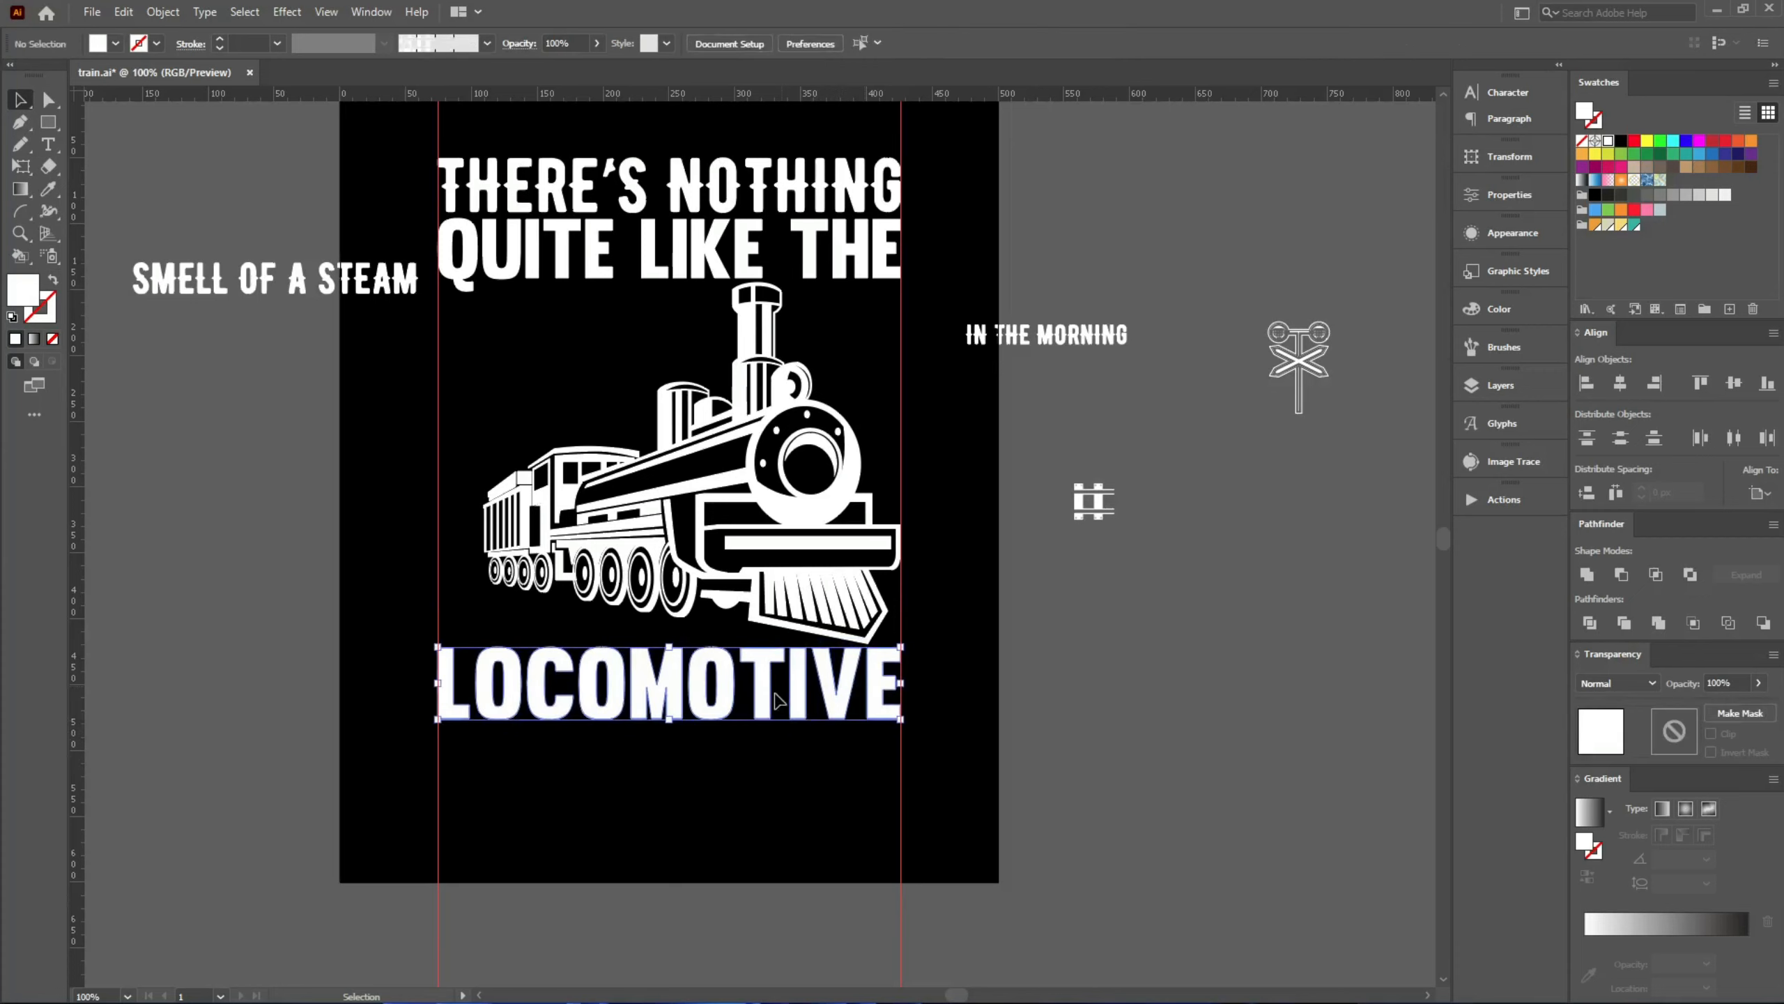
left_click(799, 766)
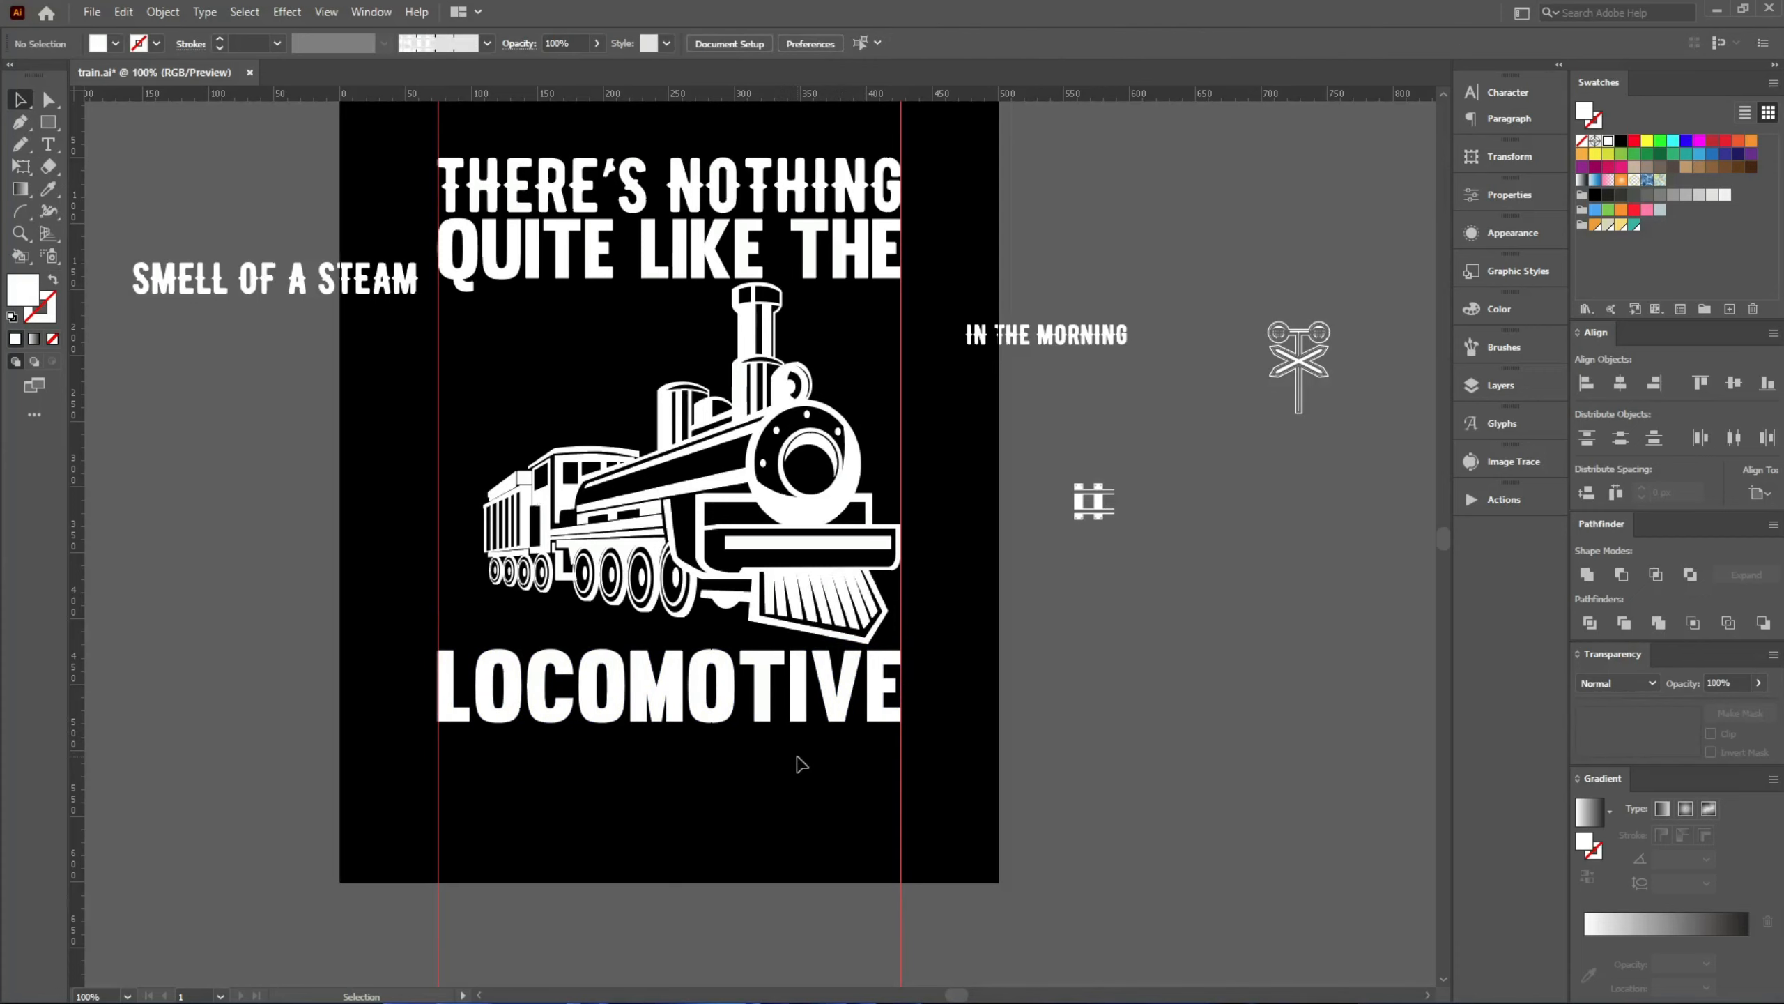
scroll(464, 633, "up", 4)
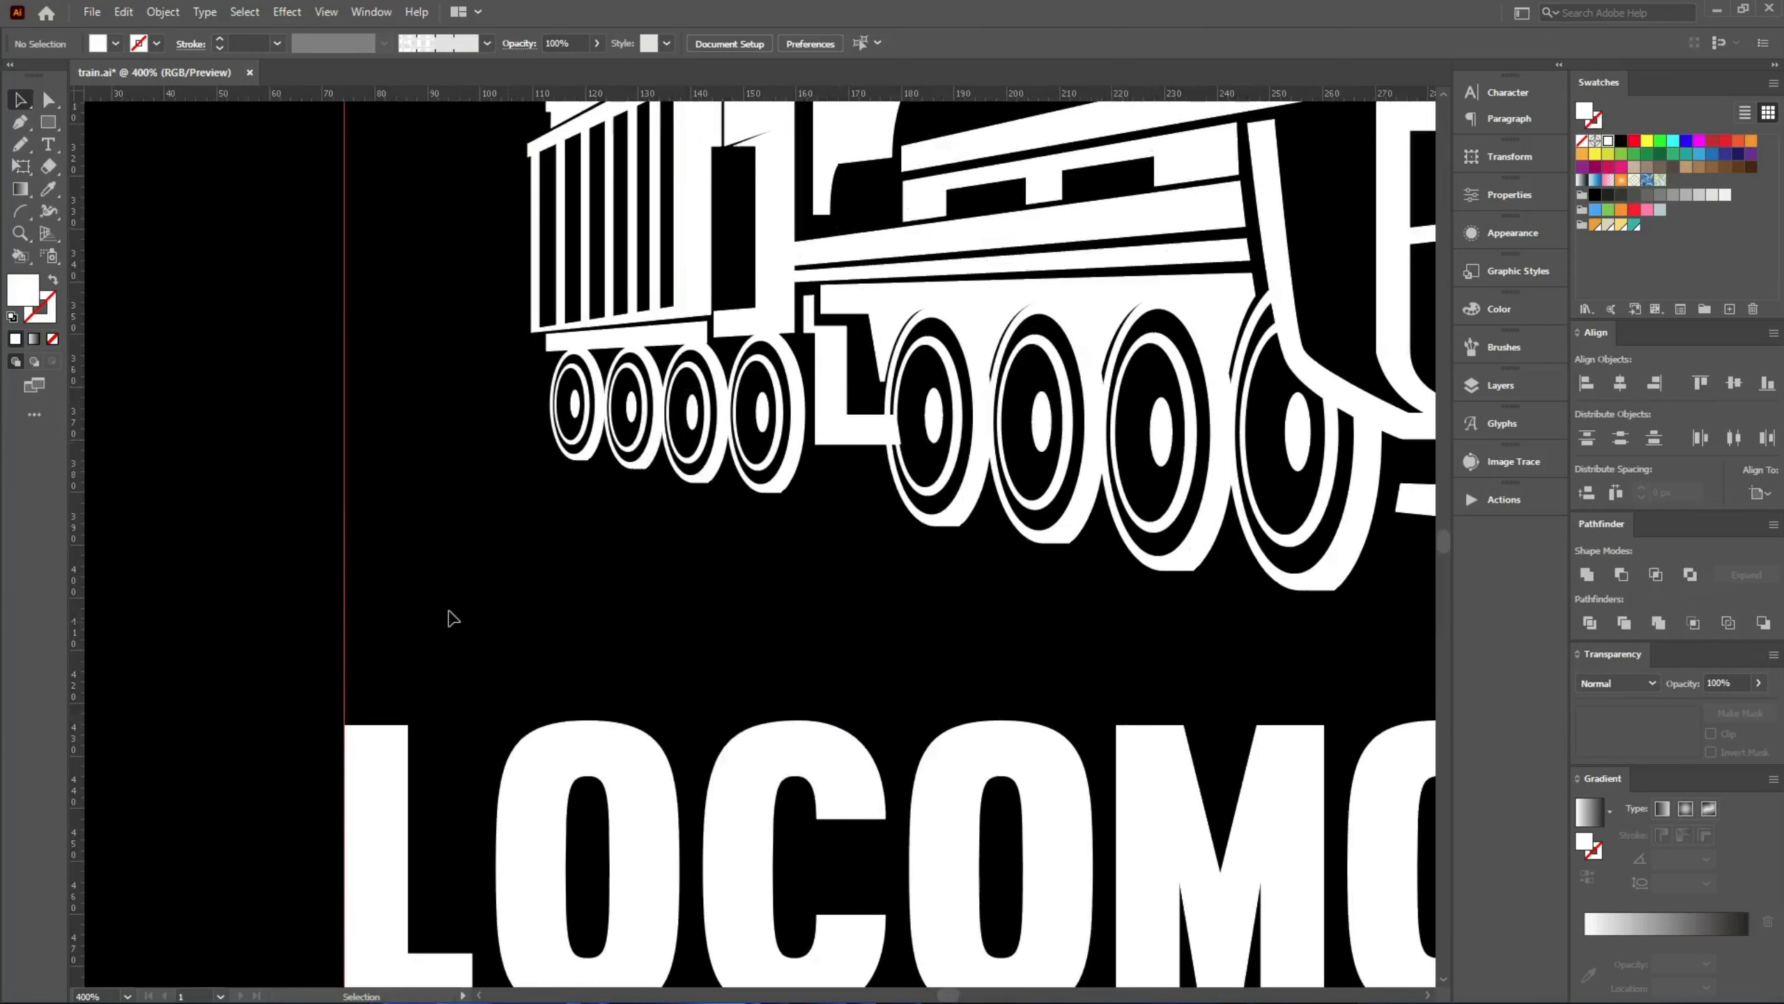
scroll(466, 598, "down", 2)
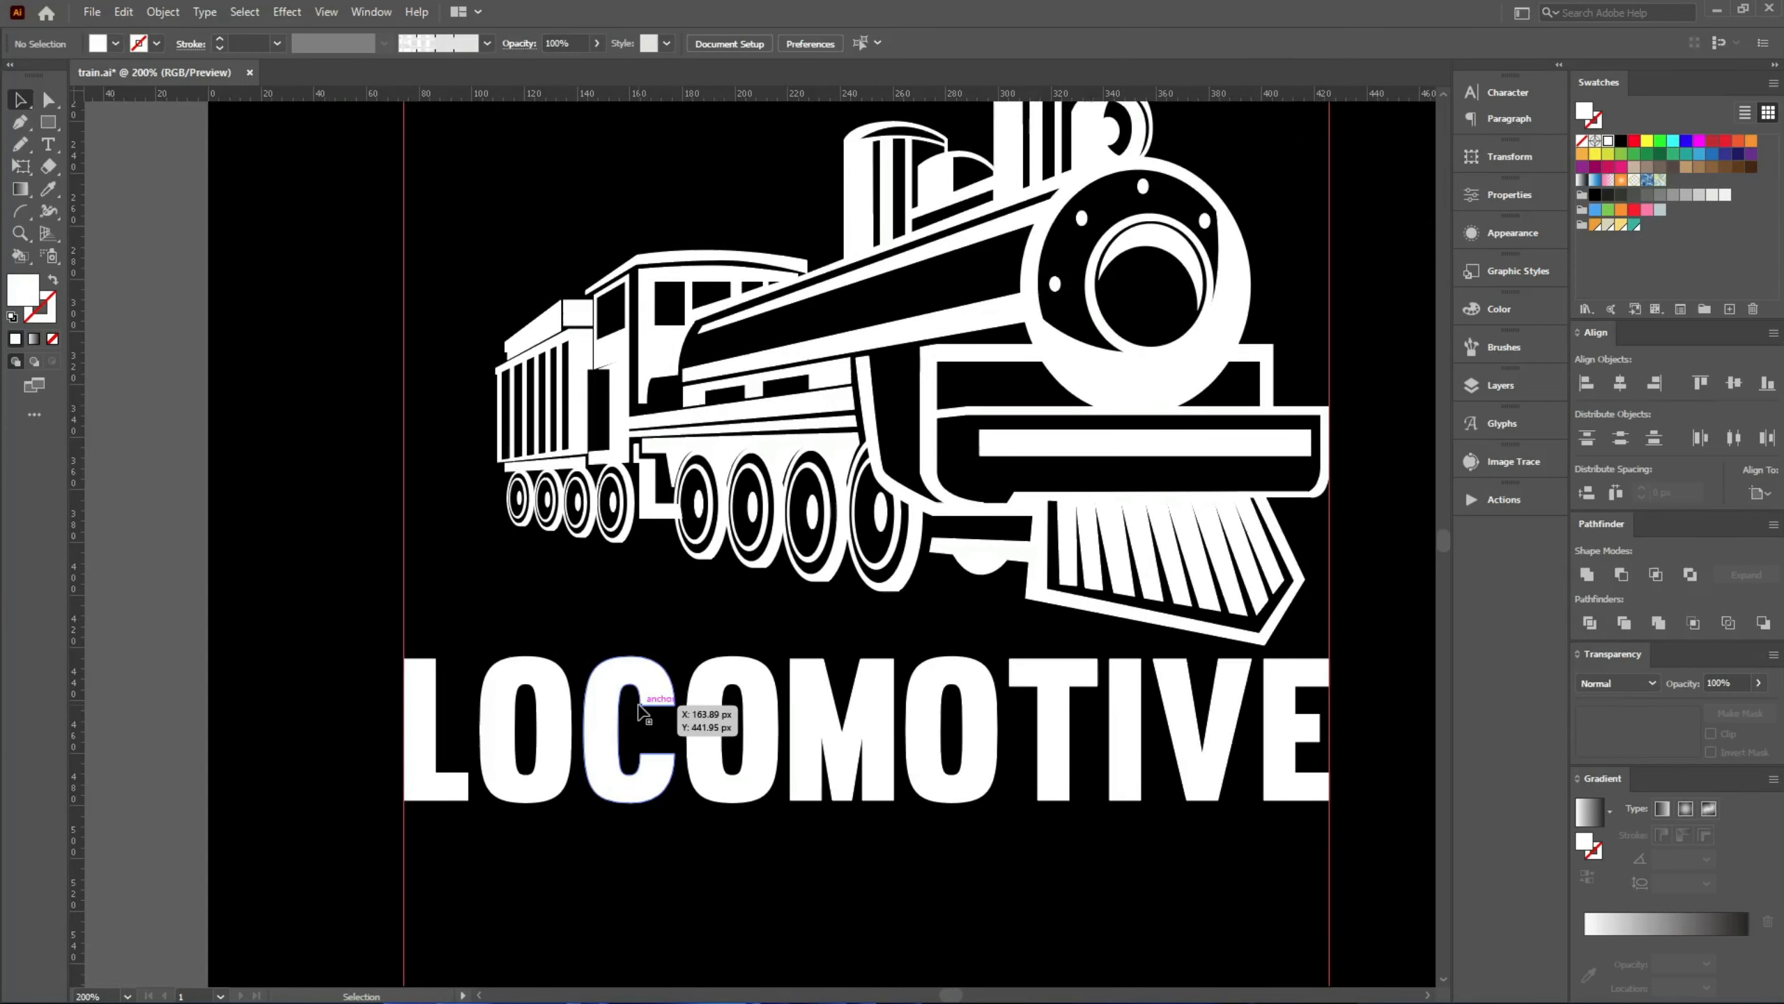
key("p")
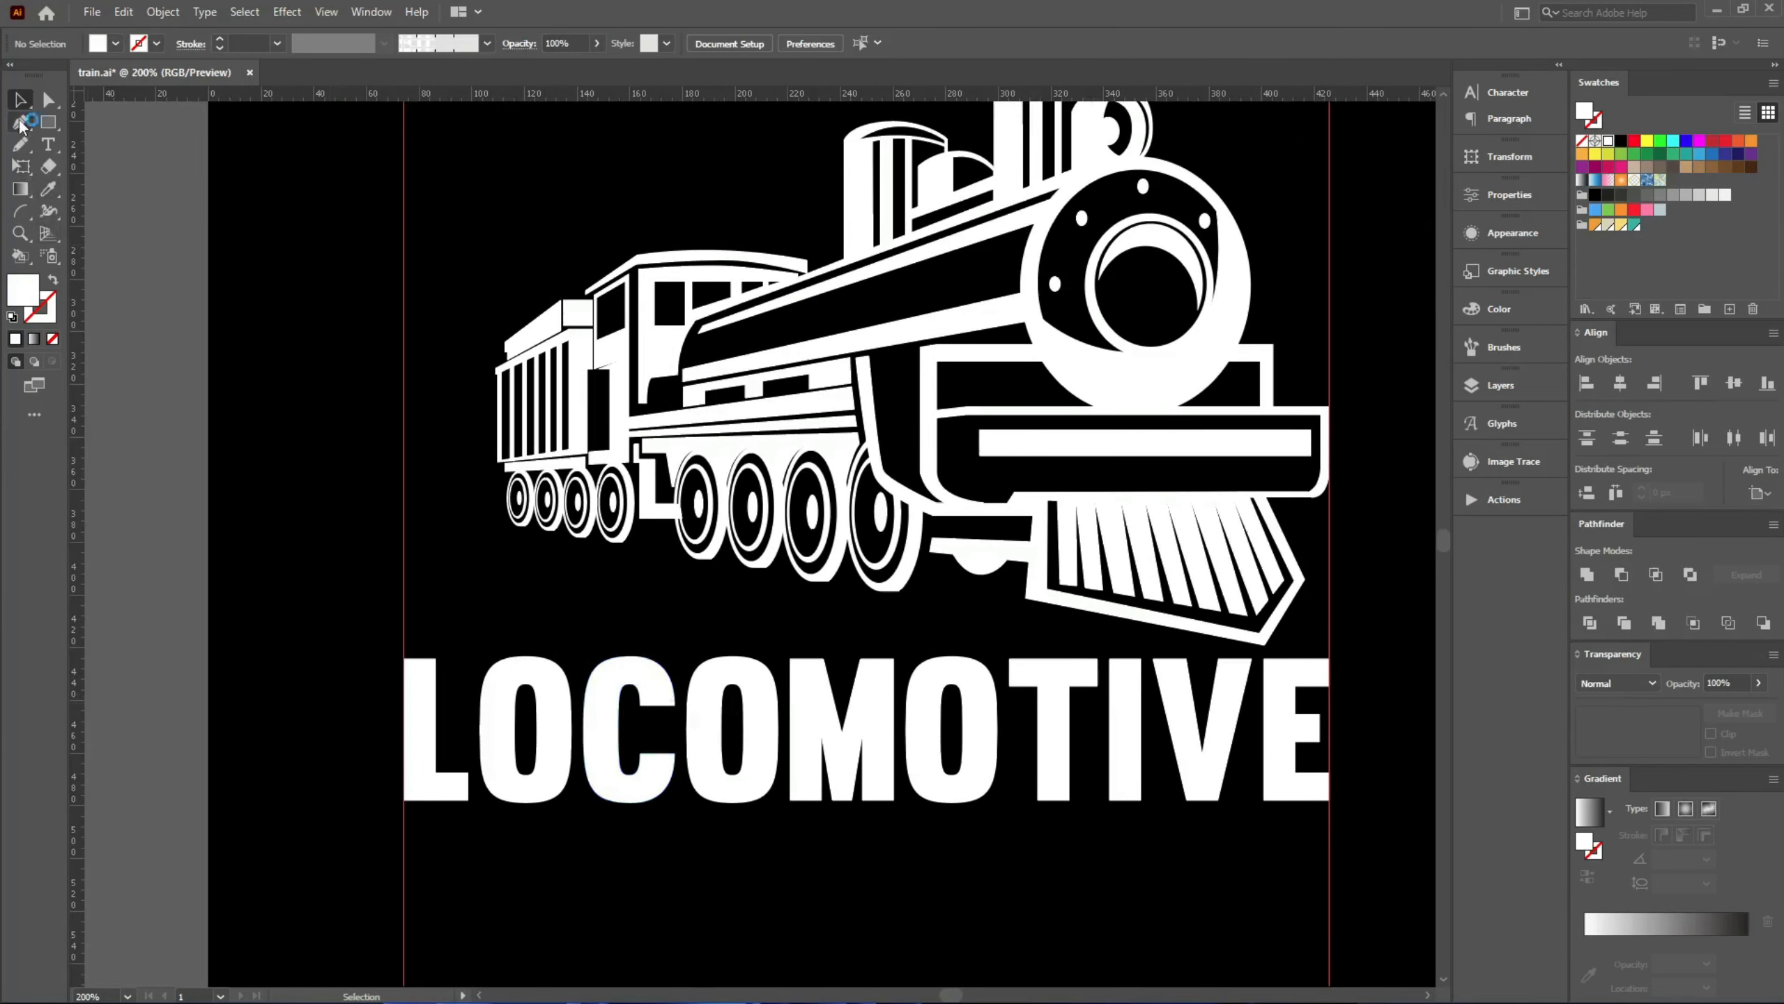
left_click(405, 595)
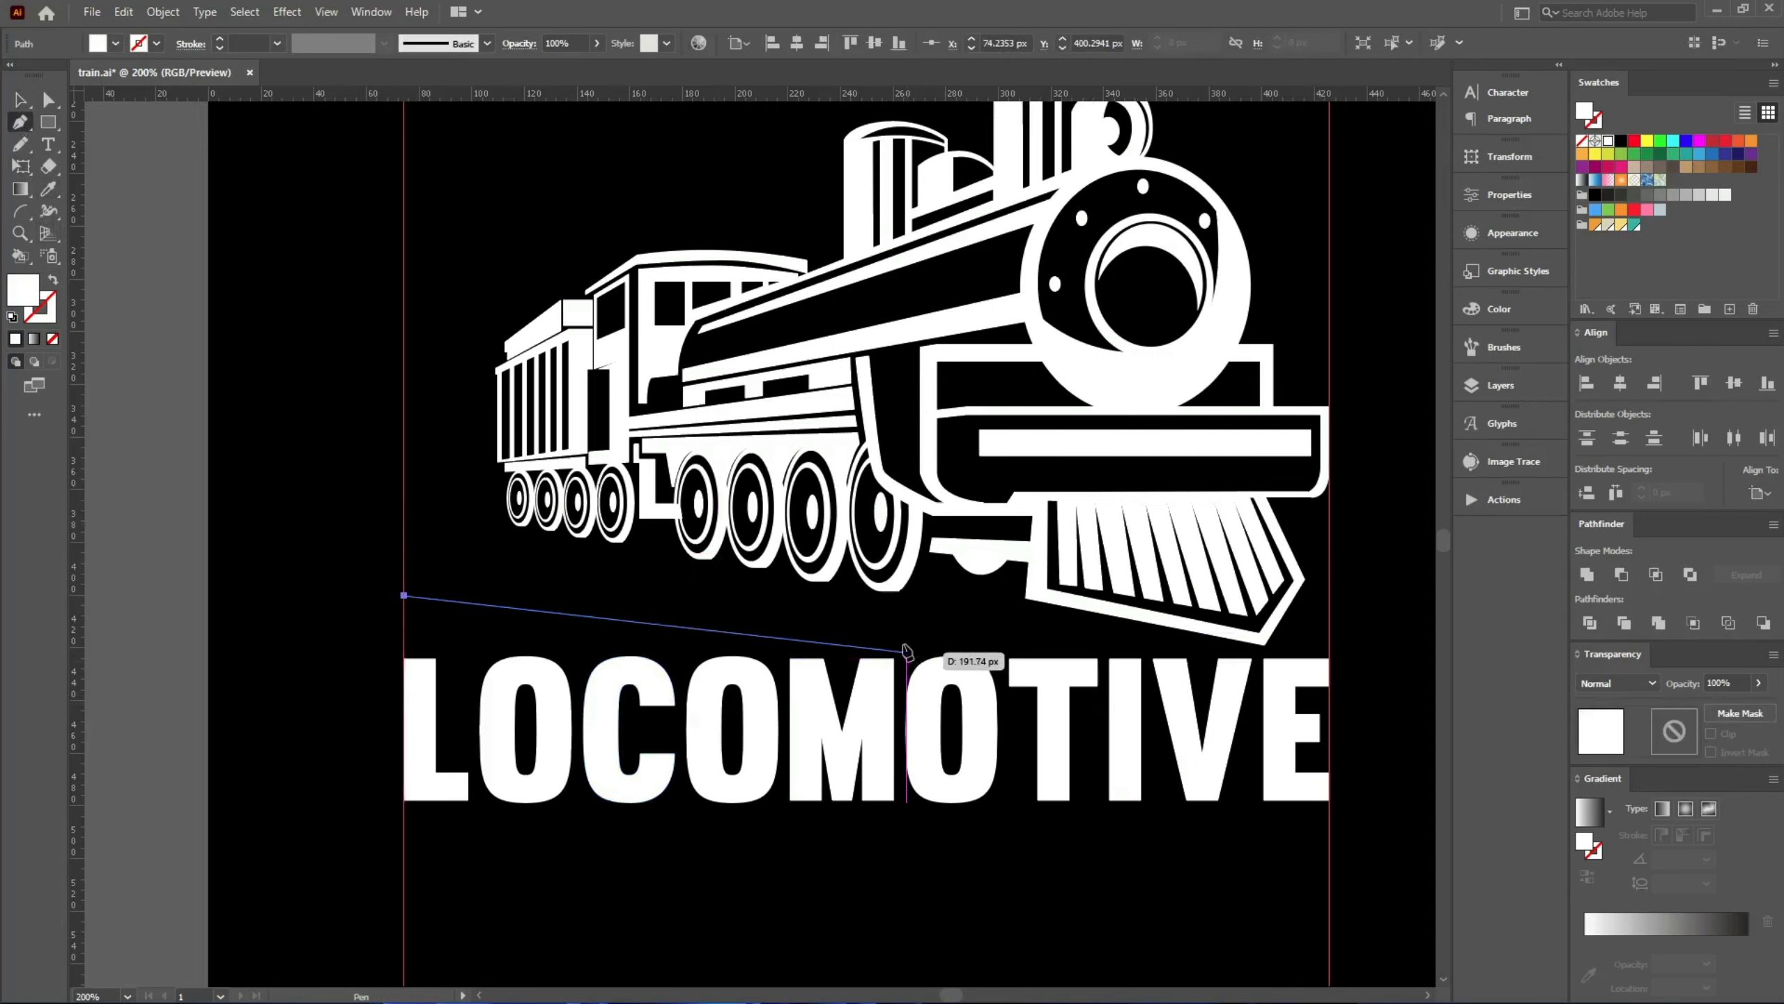
left_click(952, 596)
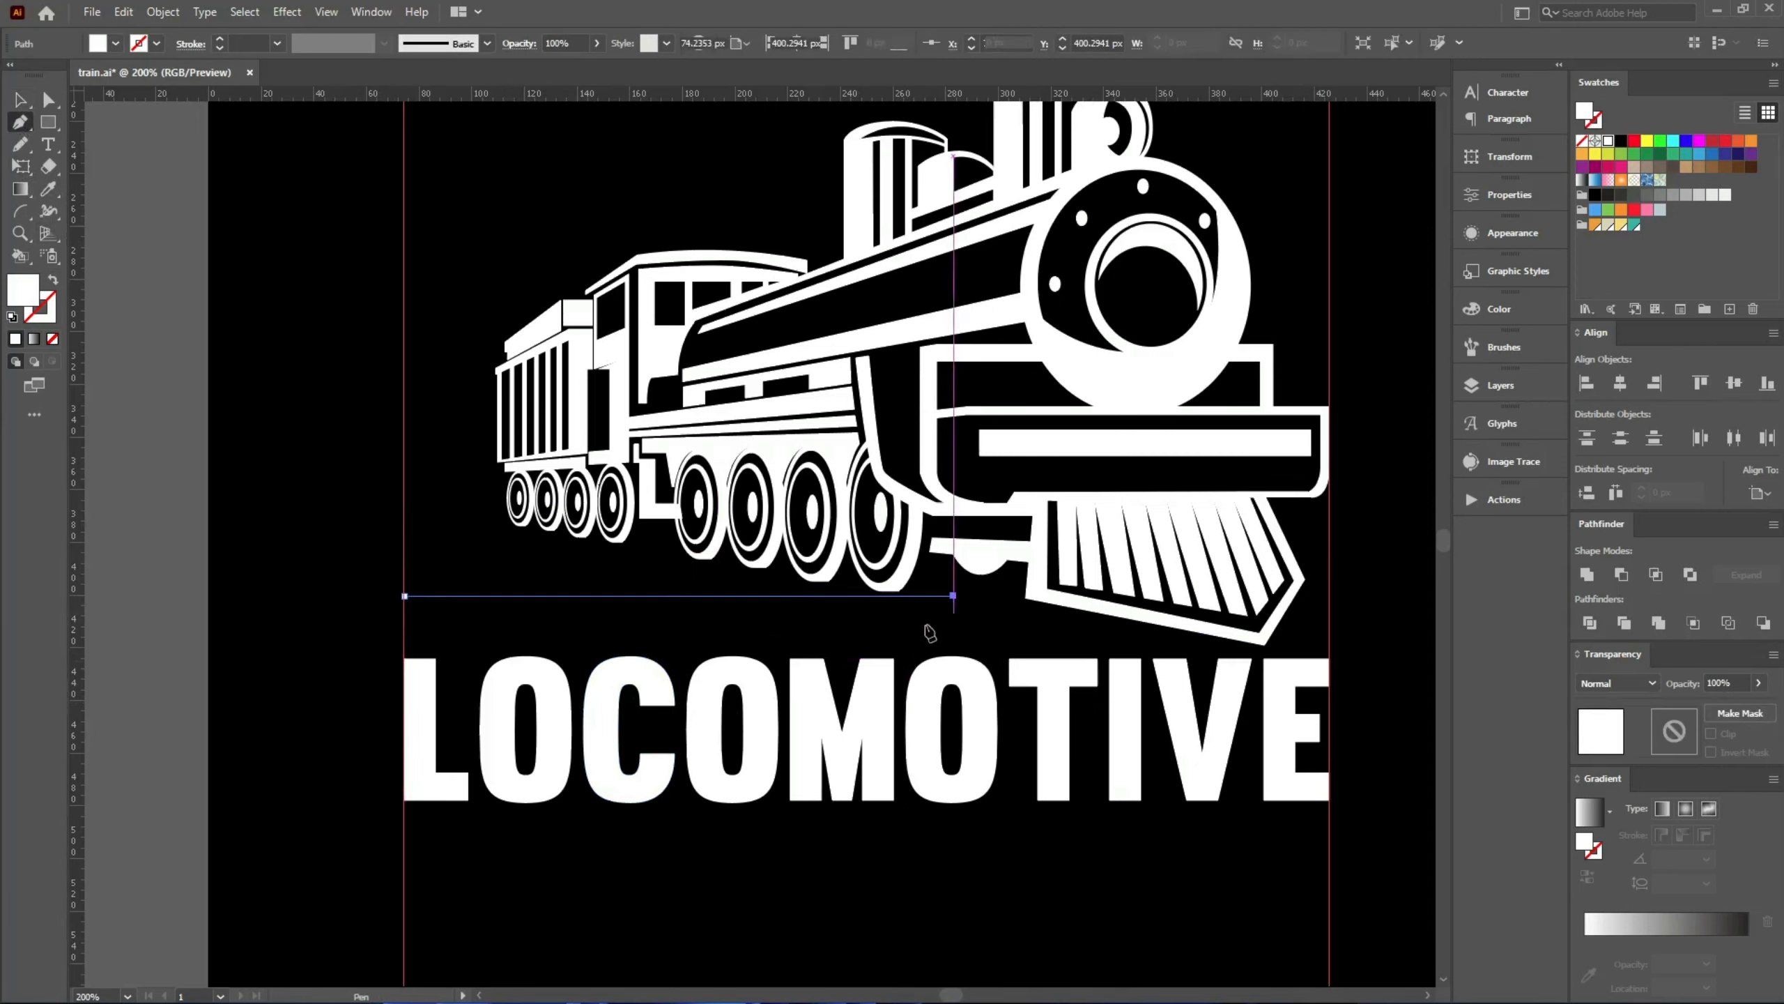
key("v")
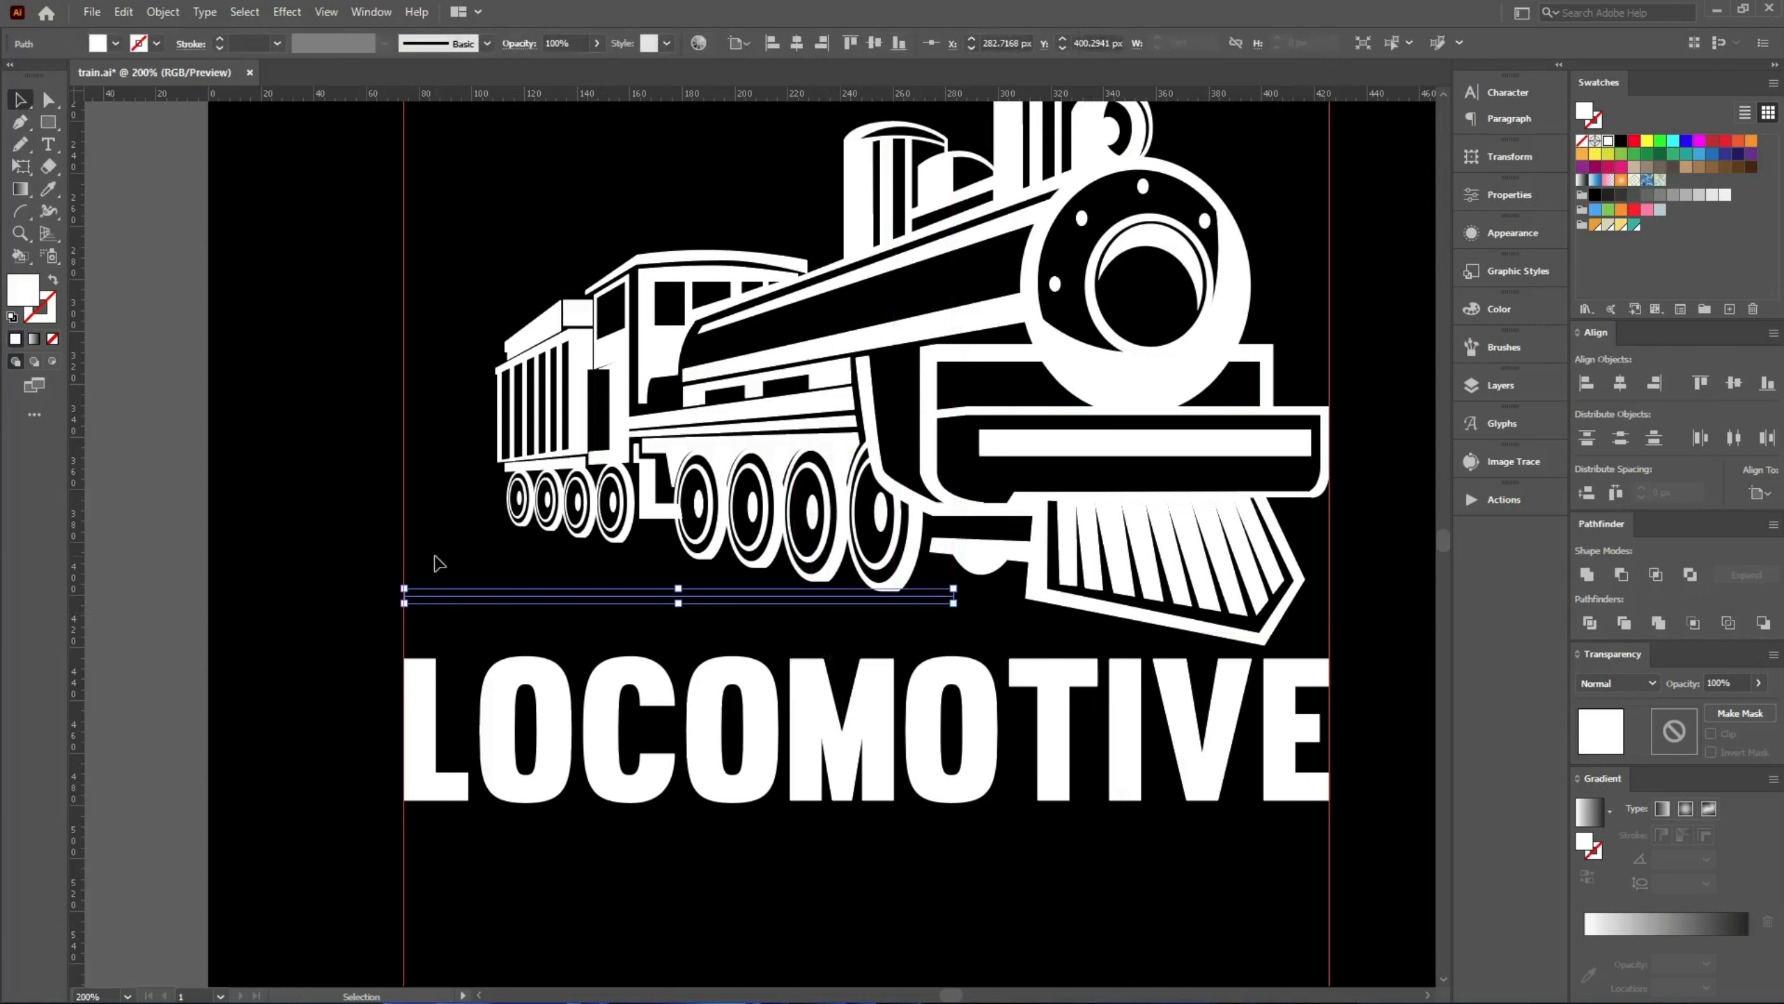
left_click(434, 562)
- Free-distort "LOCOMOTIVE" by raising its top-left corner along the guide, so its top edge slopes beneath the train's wheels
left_click(639, 750)
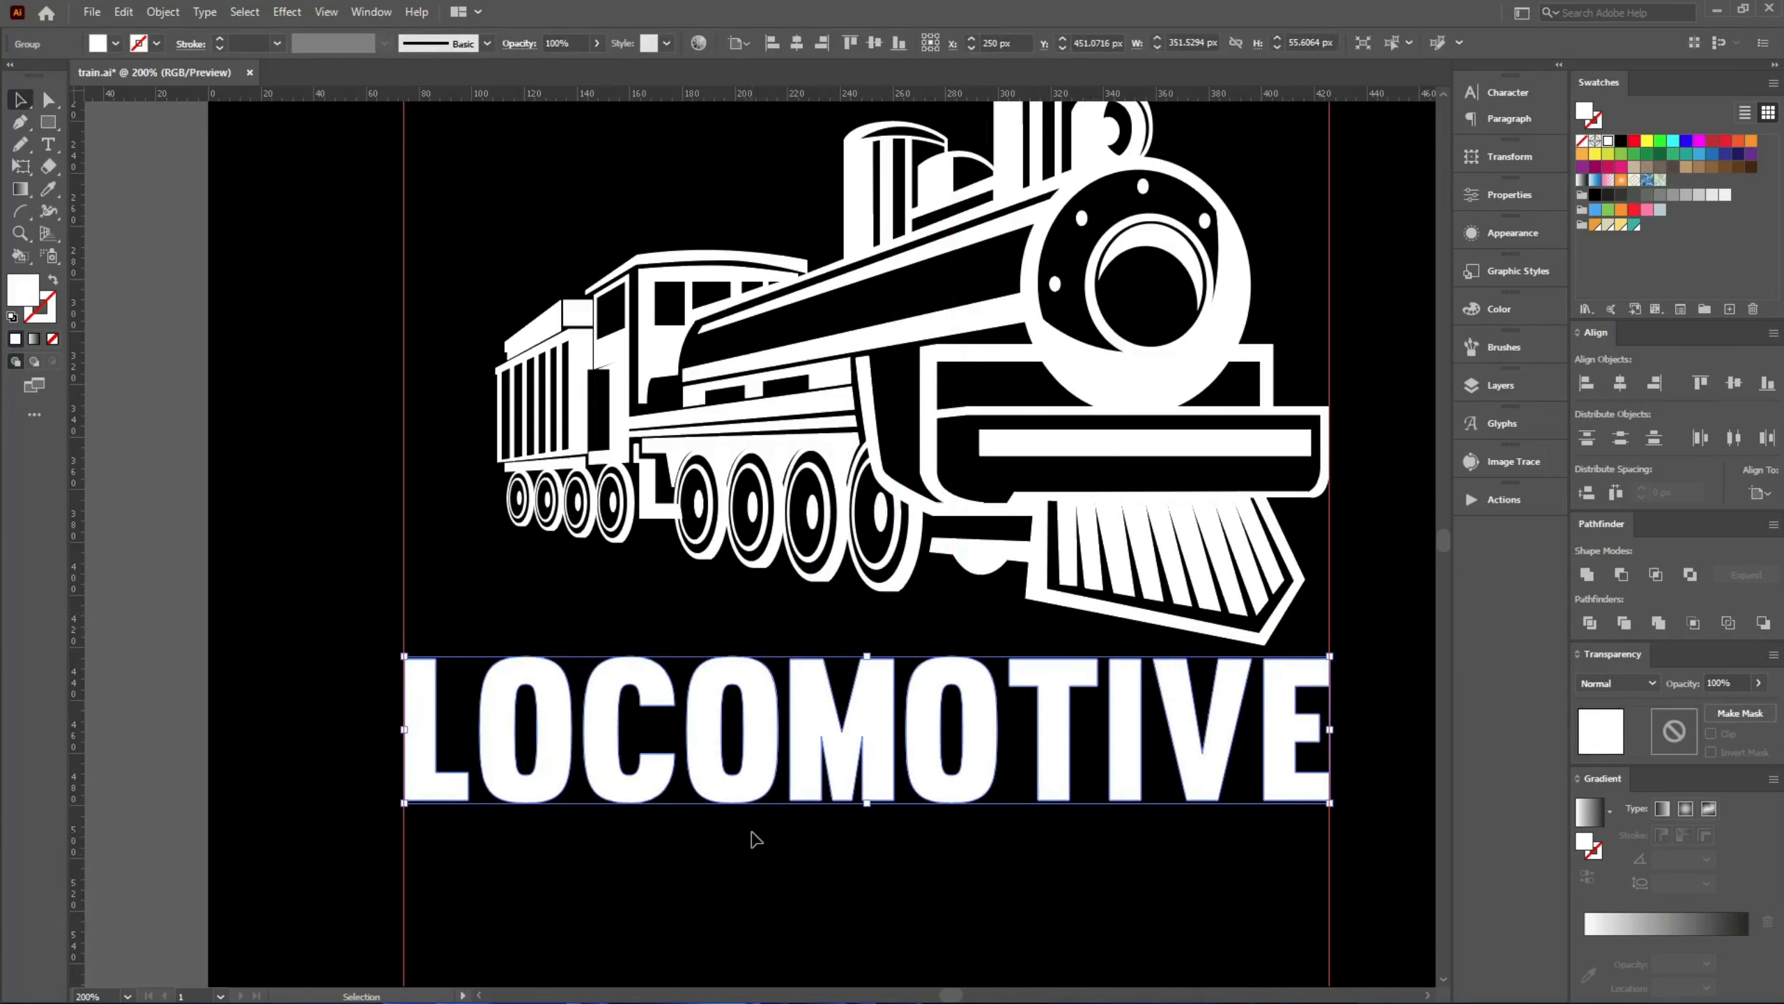
key("e")
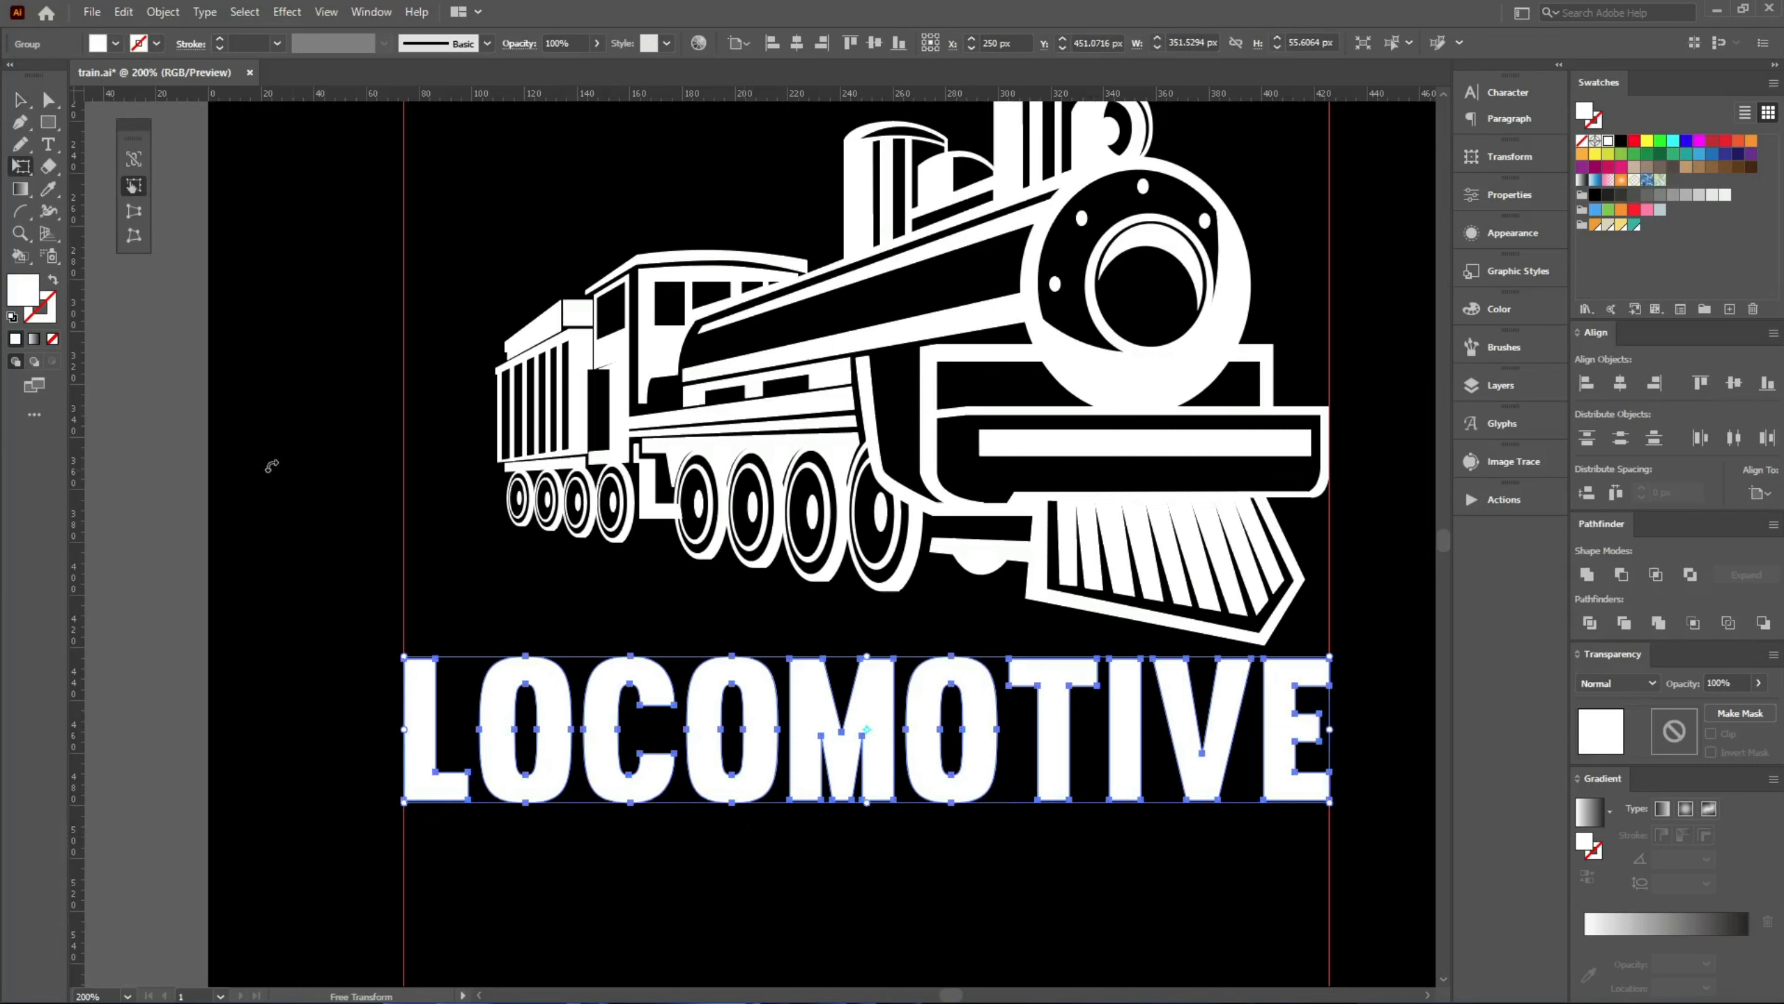
left_click(136, 237)
left_click_drag(403, 655, 418, 542)
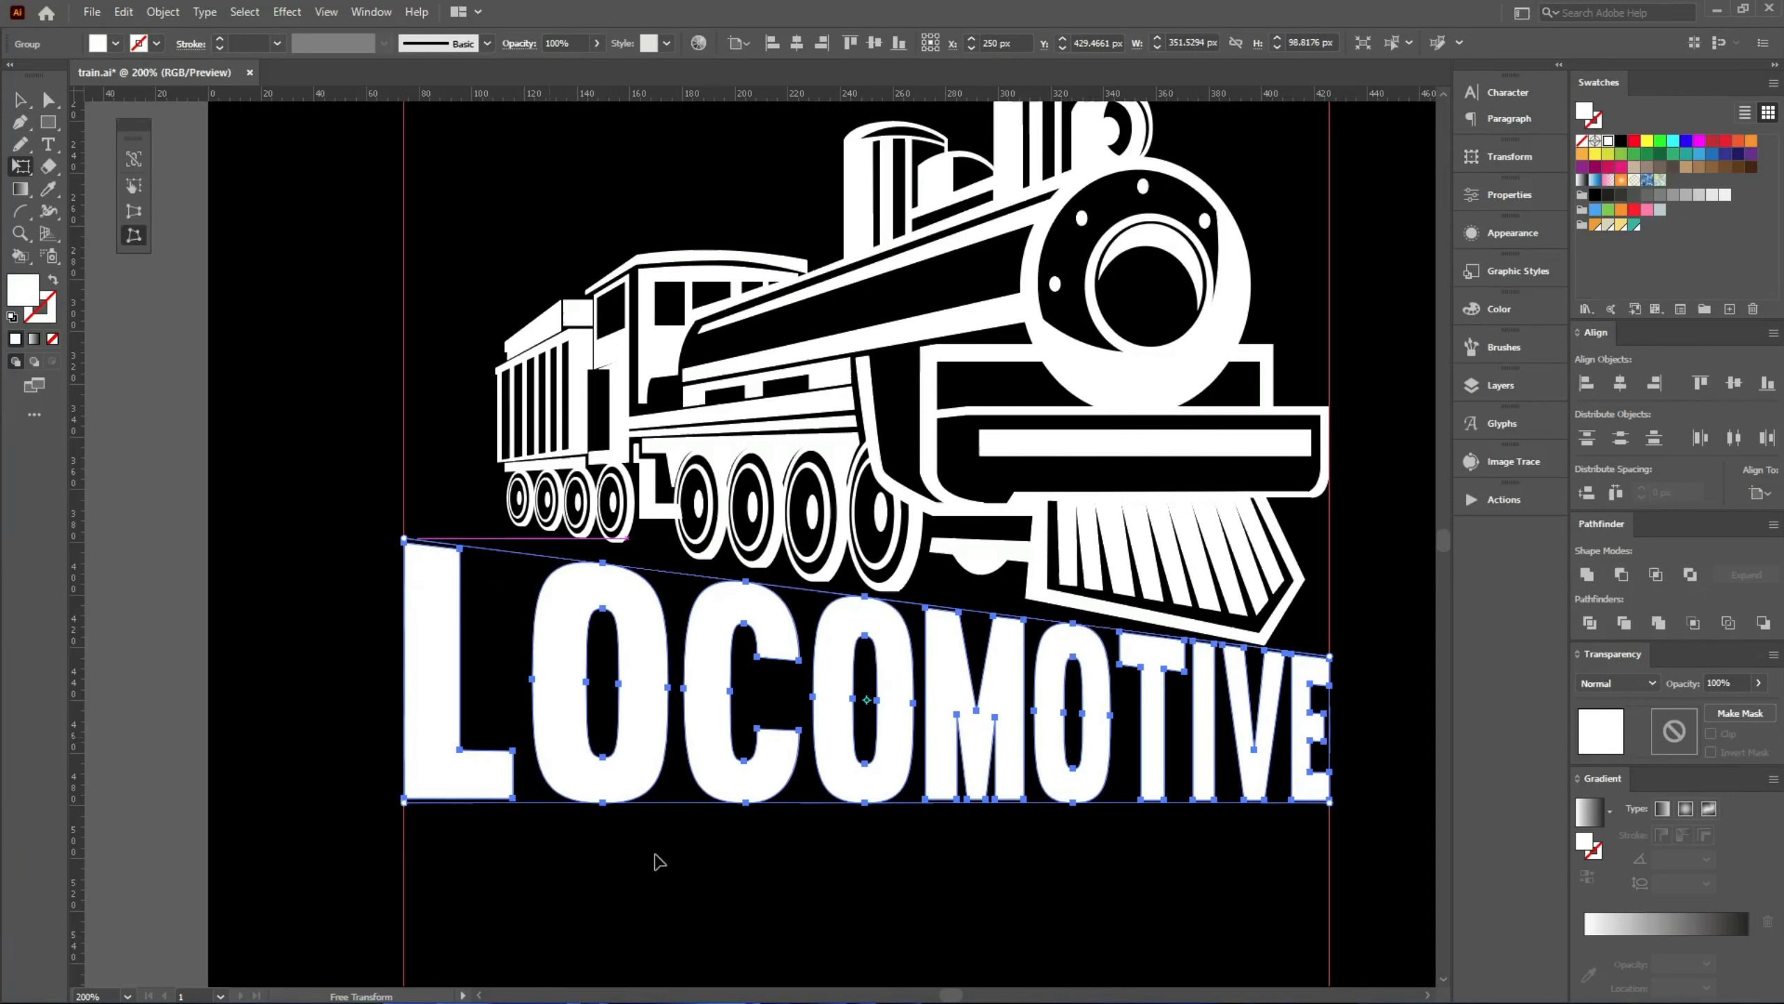
key("v")
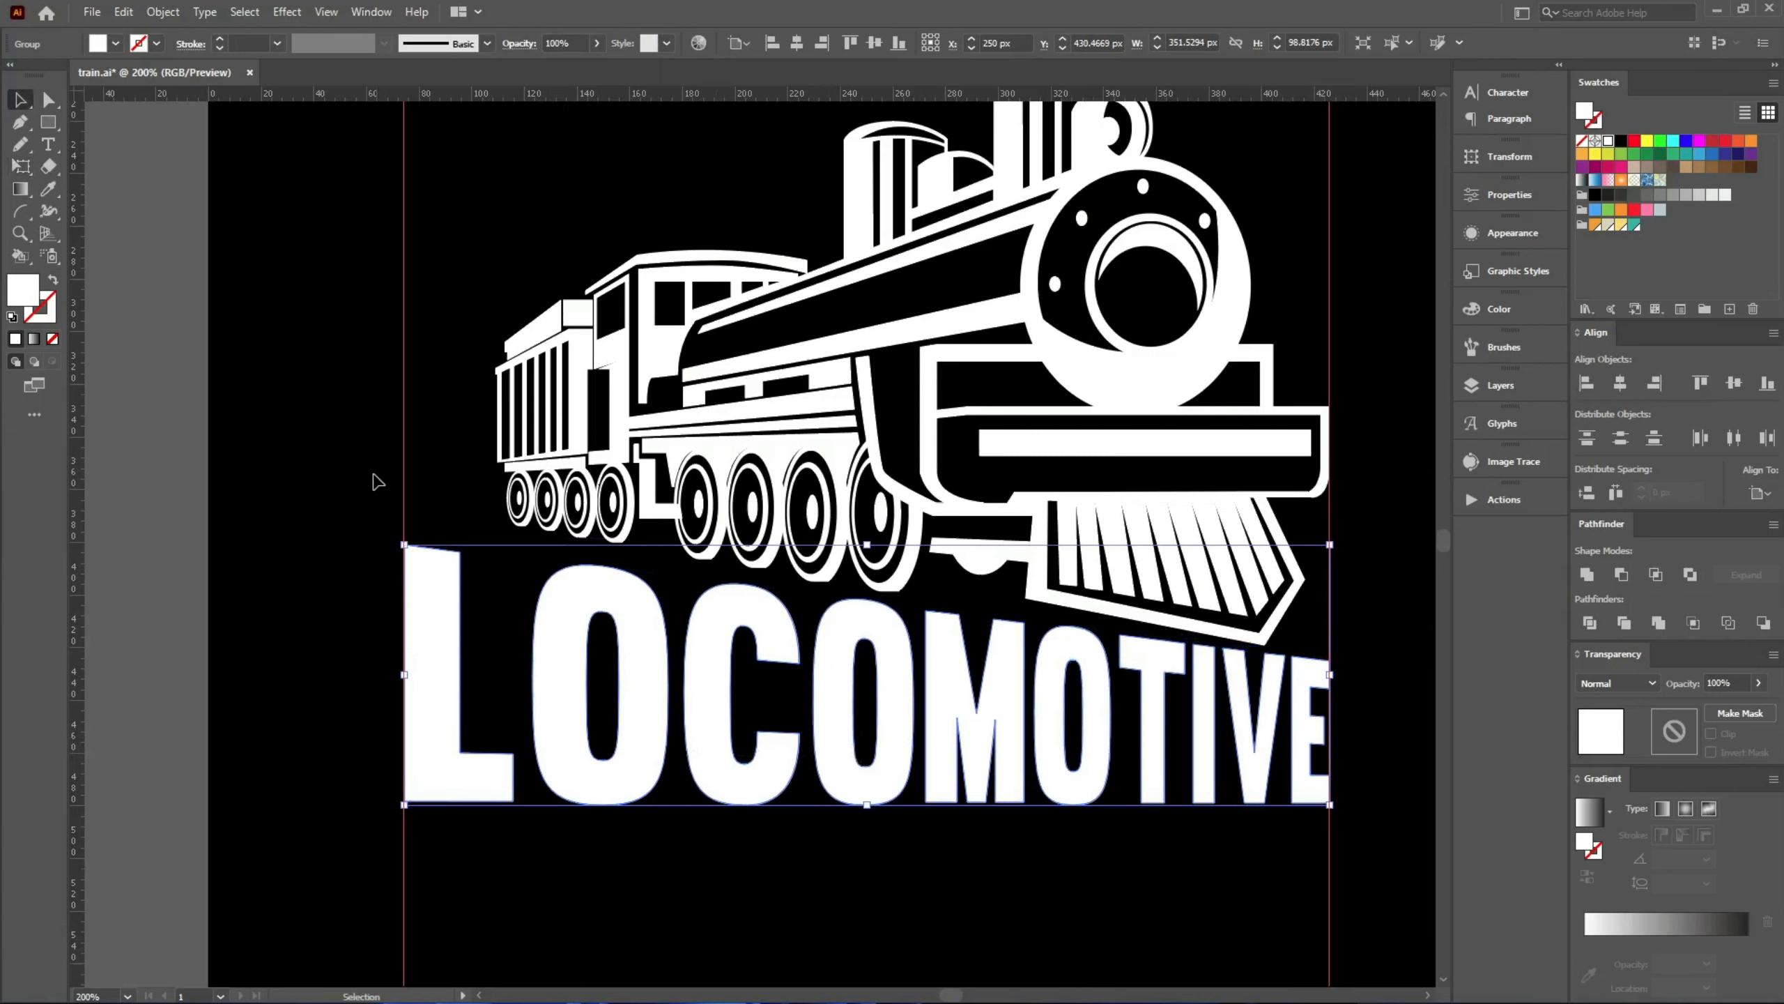
left_click(364, 479)
- Center "IN THE MORNING" beneath "LOCOMOTIVE" and enlarge it proportionally to span the width between the guides
scroll(390, 559, "down", 2)
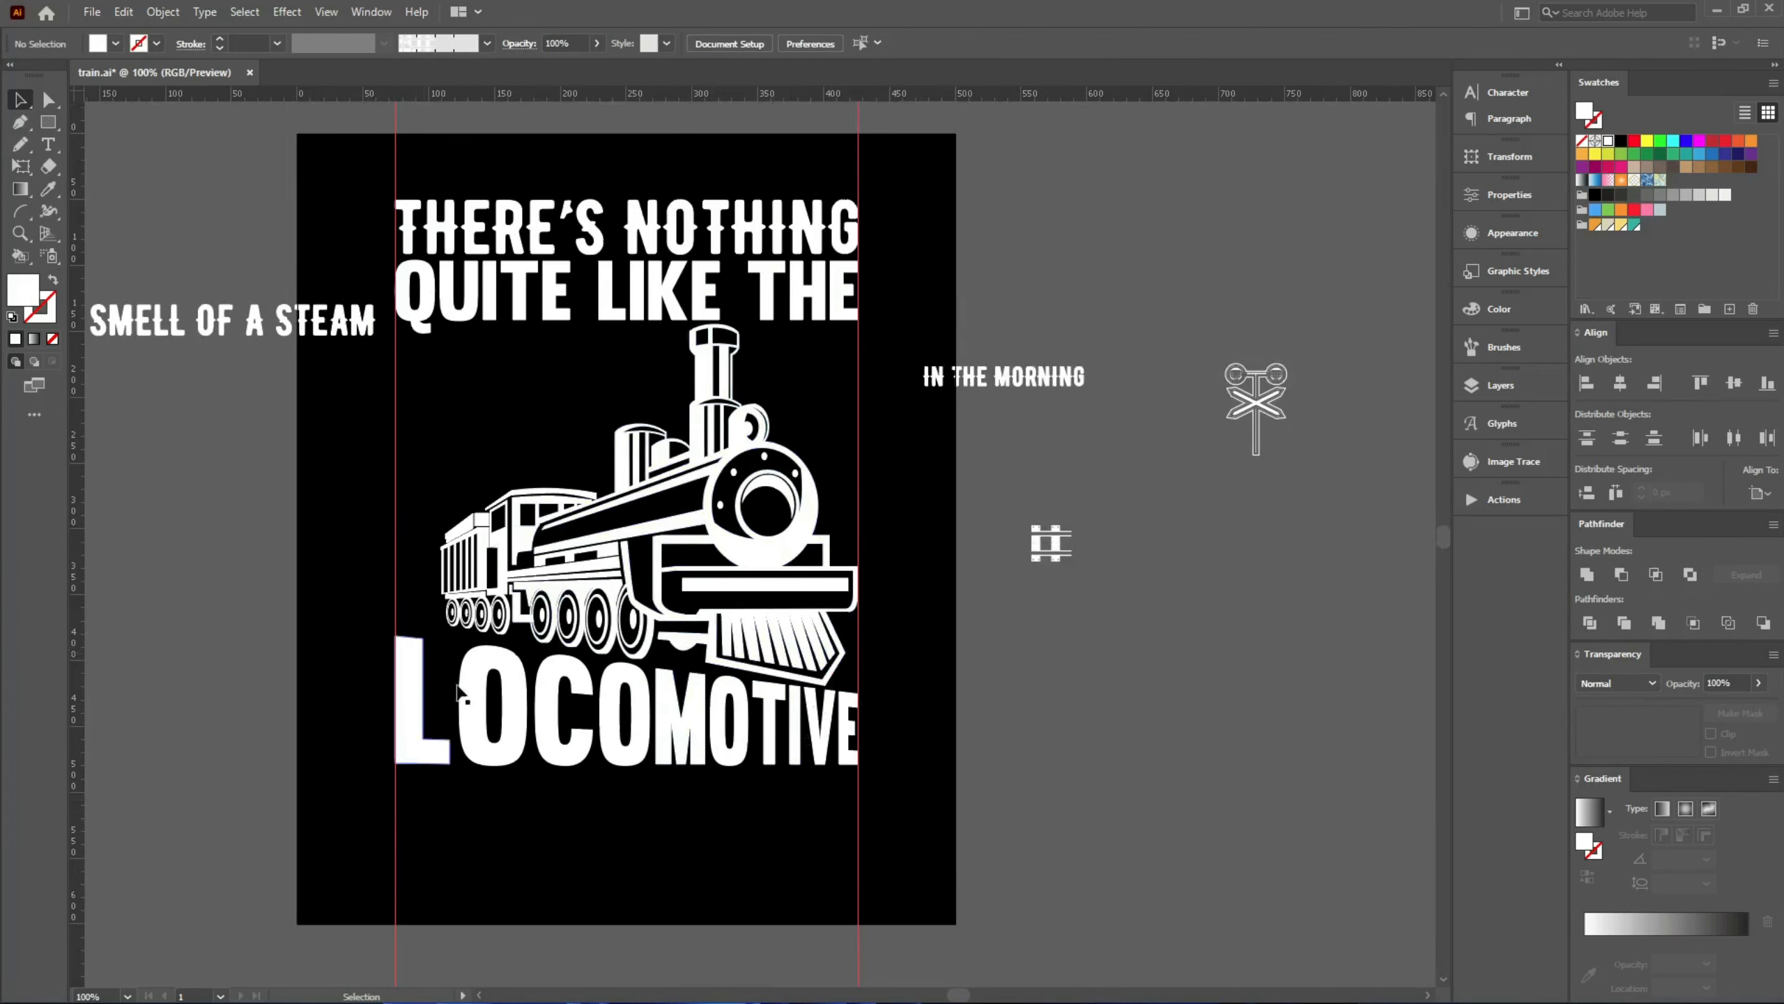
scroll(457, 637, "up", 4)
scroll(453, 638, "down", 3)
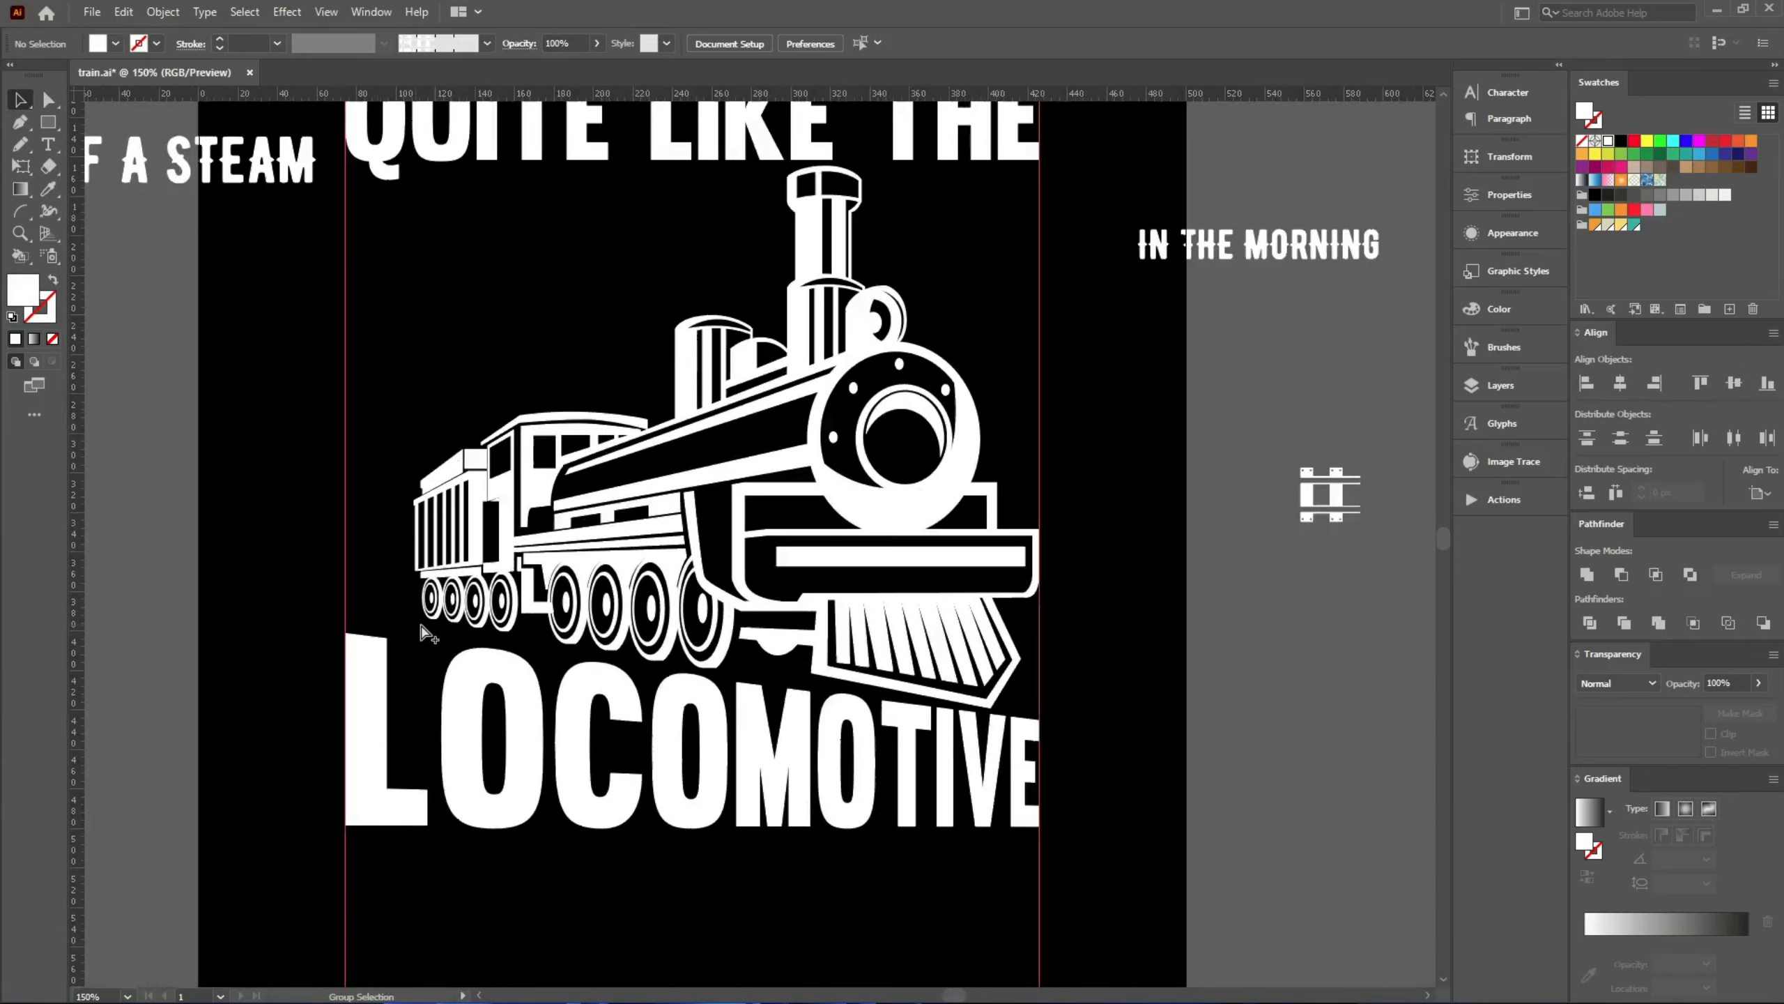
left_click_drag(1199, 250, 700, 909)
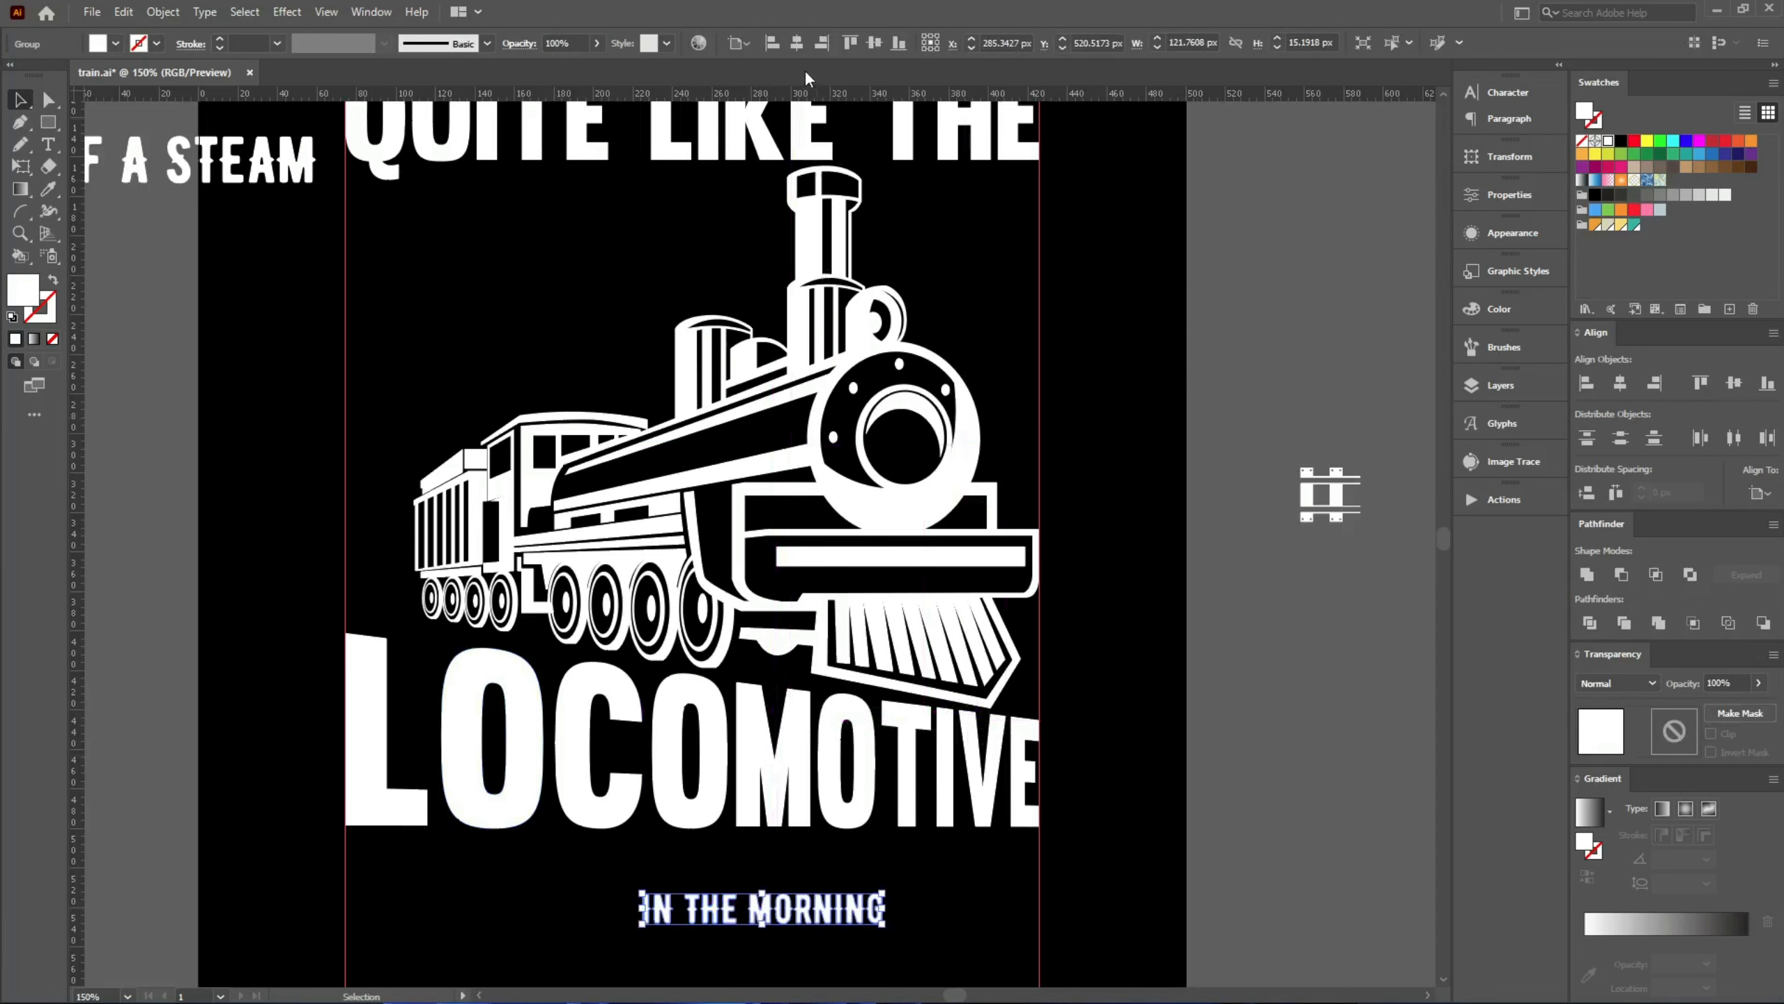
left_click(796, 44)
scroll(828, 399, "down", 1)
scroll(830, 401, "down", 1)
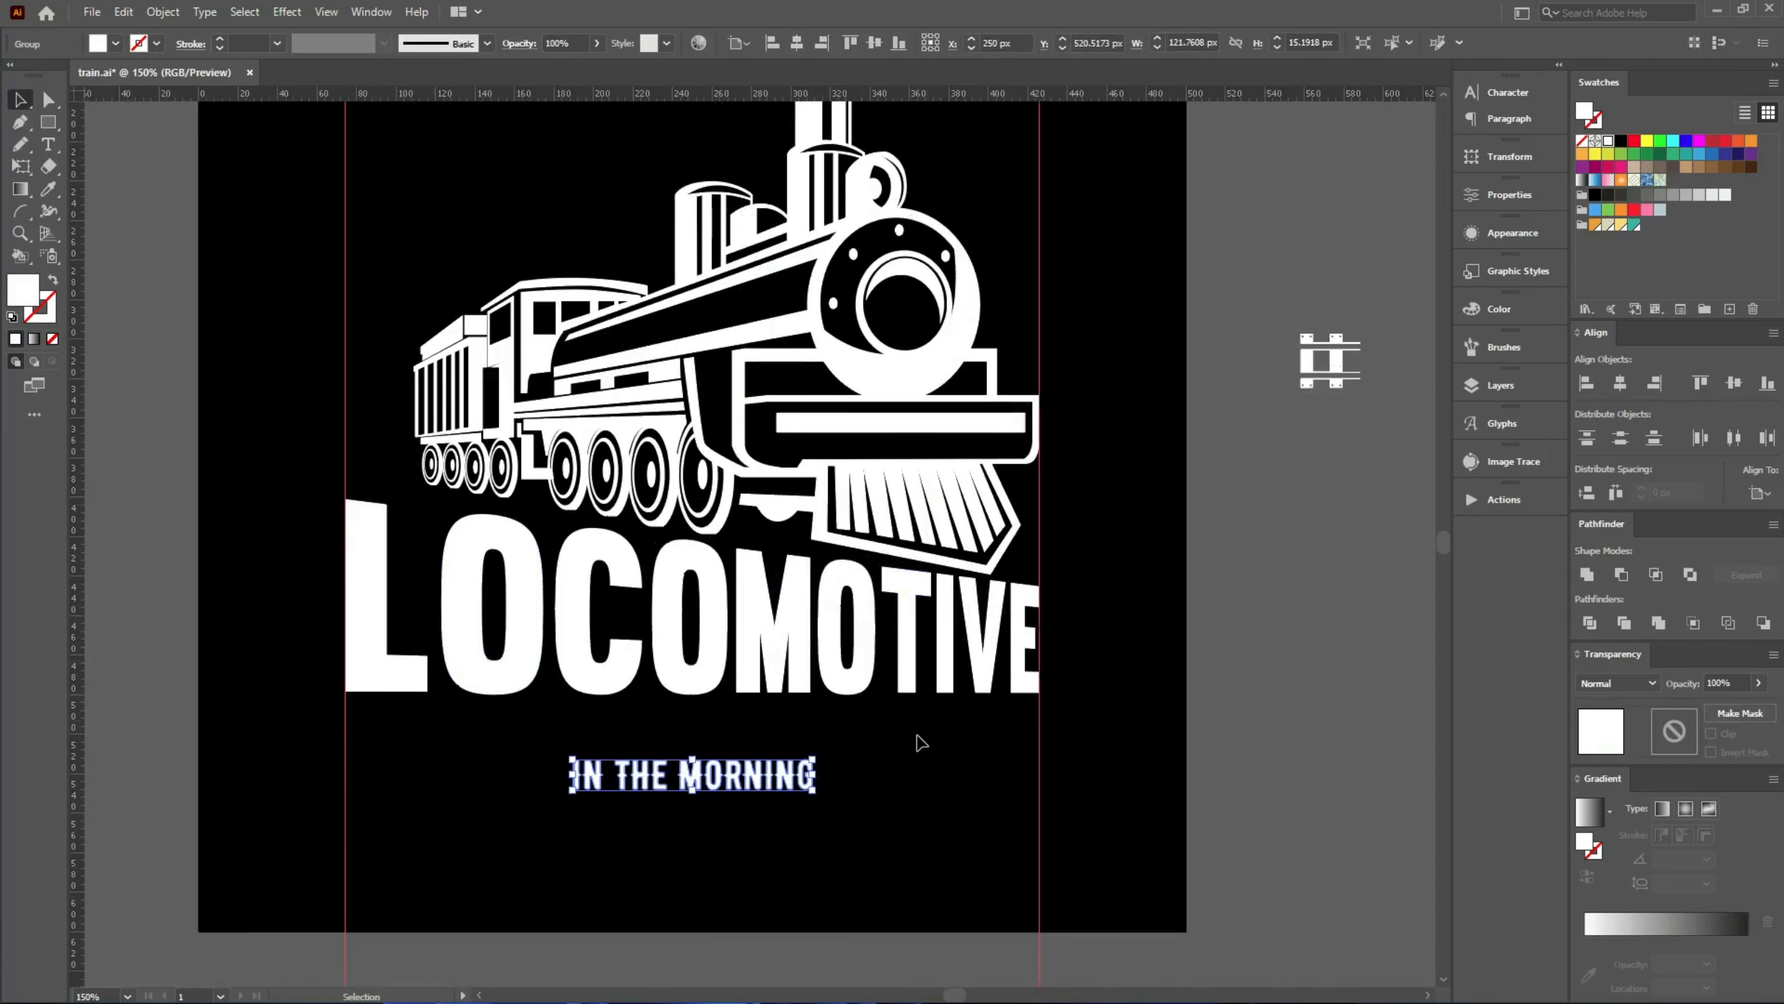
left_click_drag(814, 777, 1041, 779)
- Nudge "IN THE MORNING" upward until it sits just beneath "LOCOMOTIVE" with a narrow gap
key("Up")
key("Up")
key("Up")
key("Up")
key("Up")
key("Up")
key("Up")
key("Up")
key("Up")
key("Up")
key("Up")
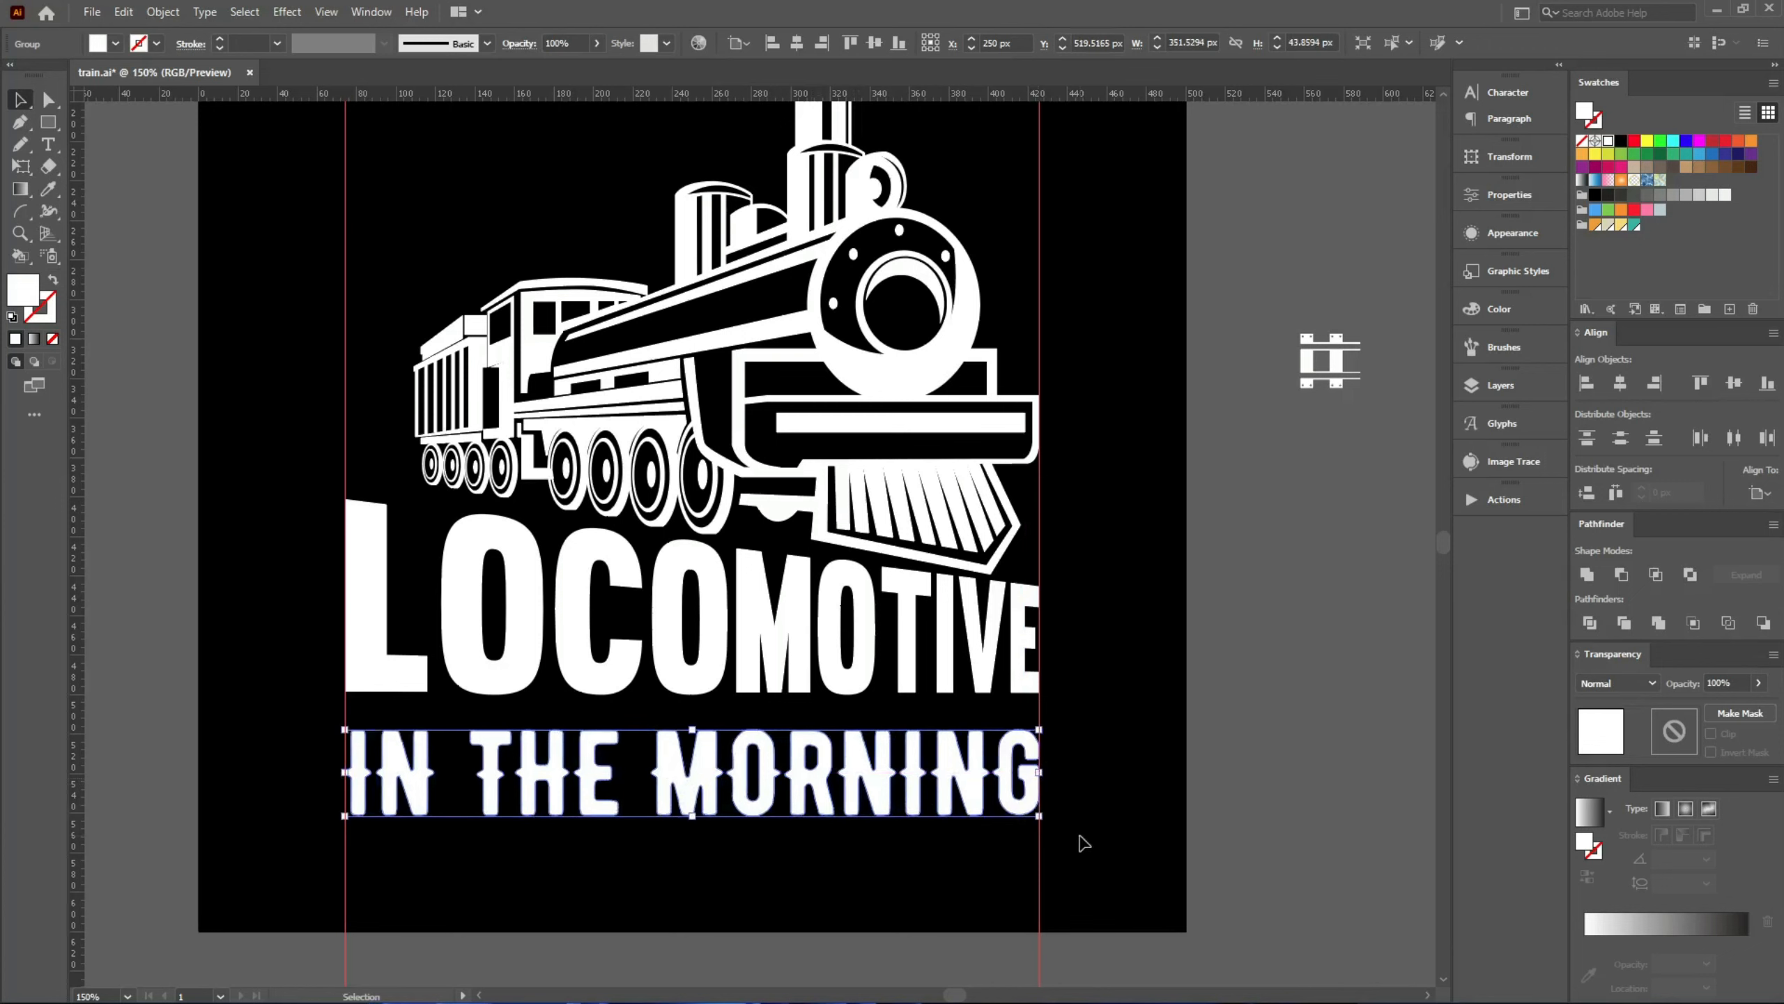
key("Up")
key("Up")
key("Up")
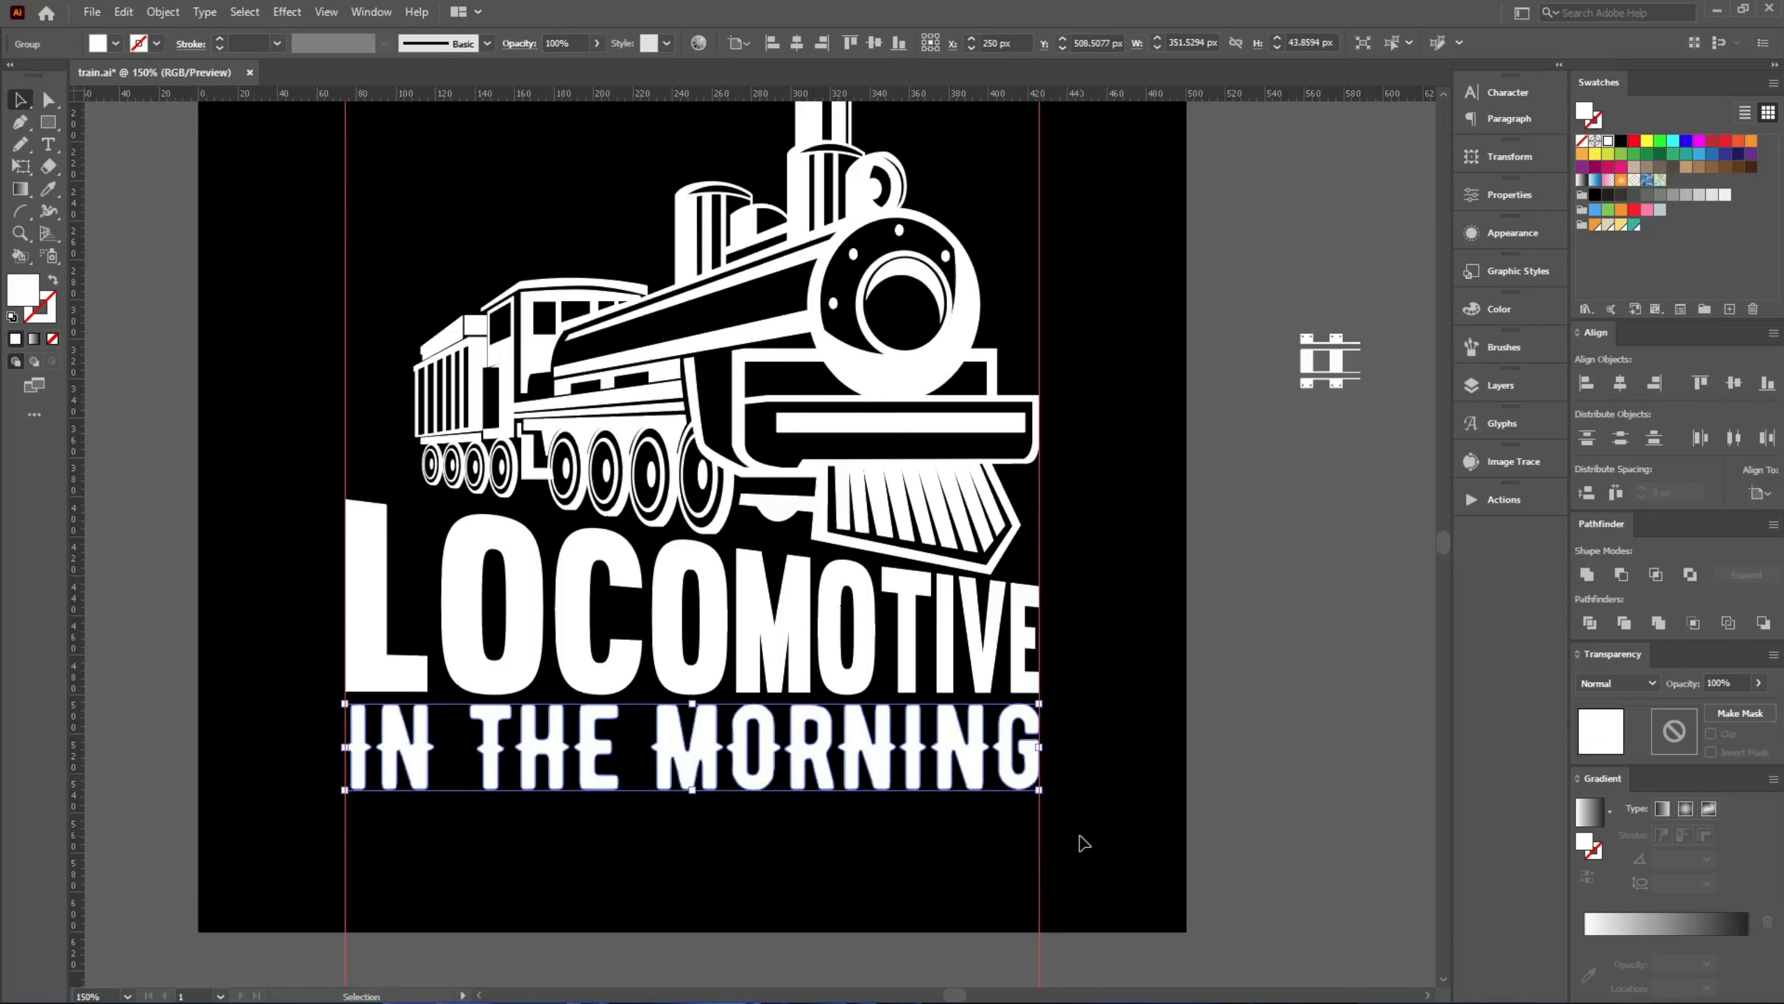
left_click(963, 847)
left_click_drag(1069, 841, 911, 754)
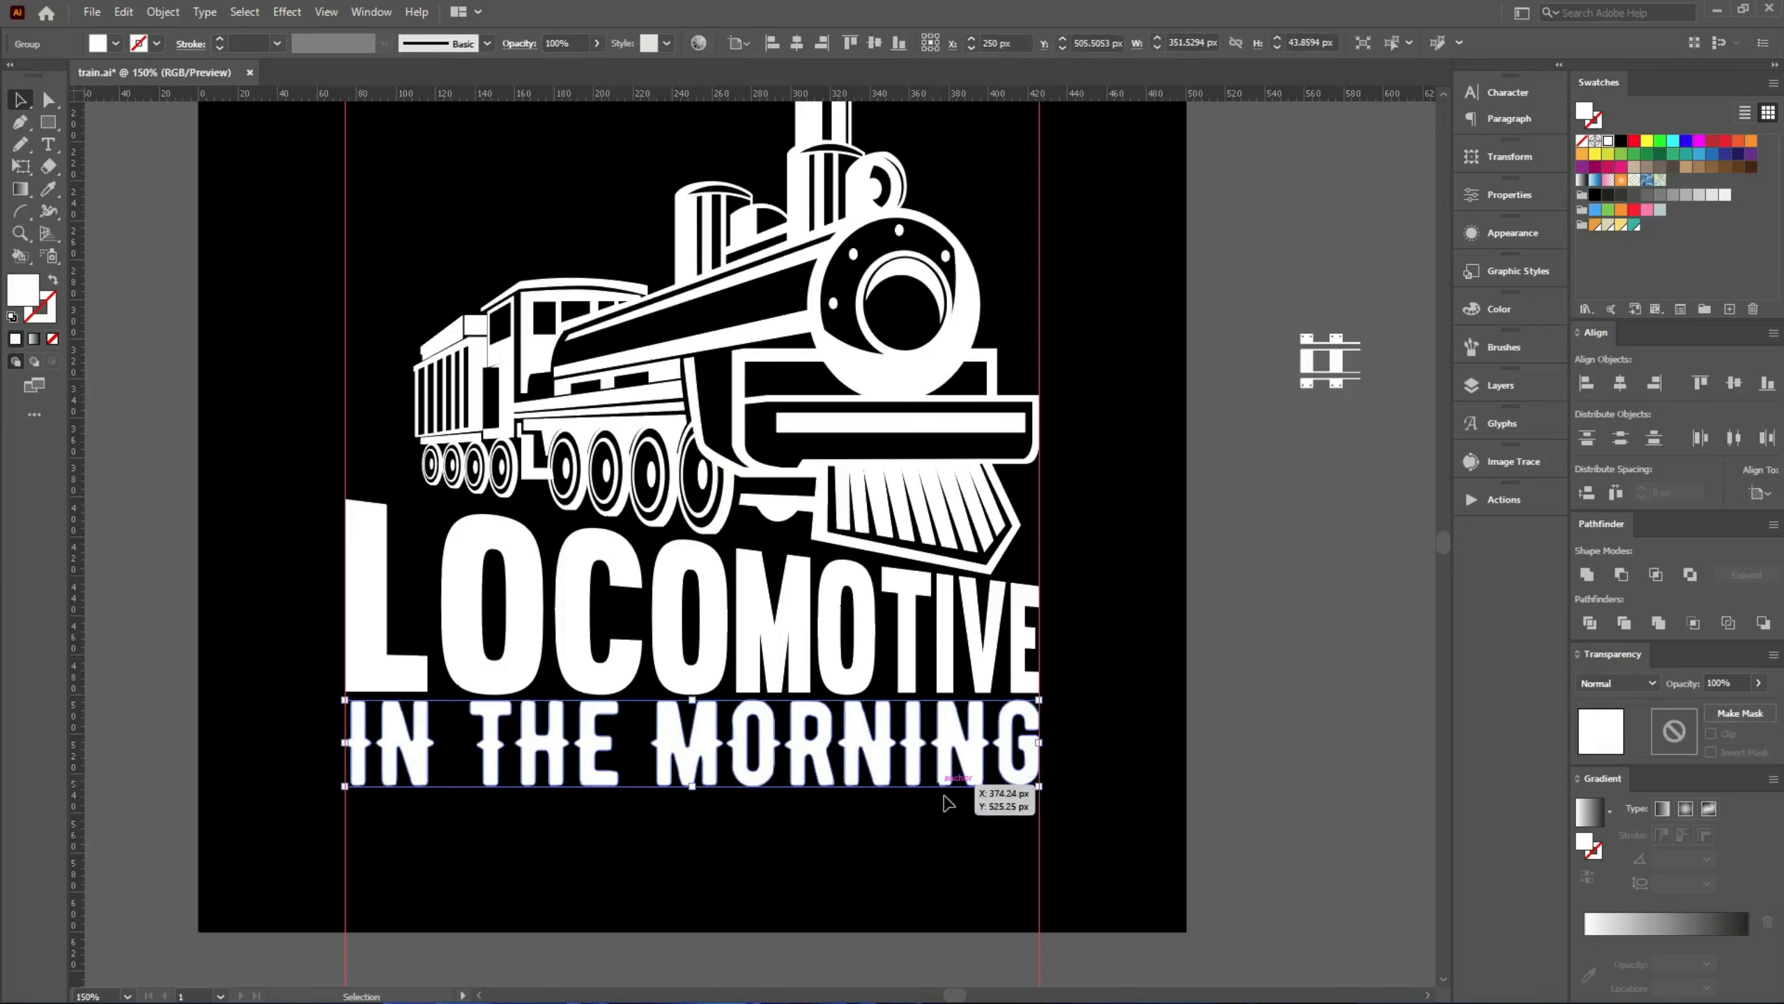
key("Up")
left_click(1081, 855)
- Move "SMELL OF A STEAM" back beneath "QUITE LIKE THE", flush with the left guide and beside the chimney
scroll(970, 879, "down", 1)
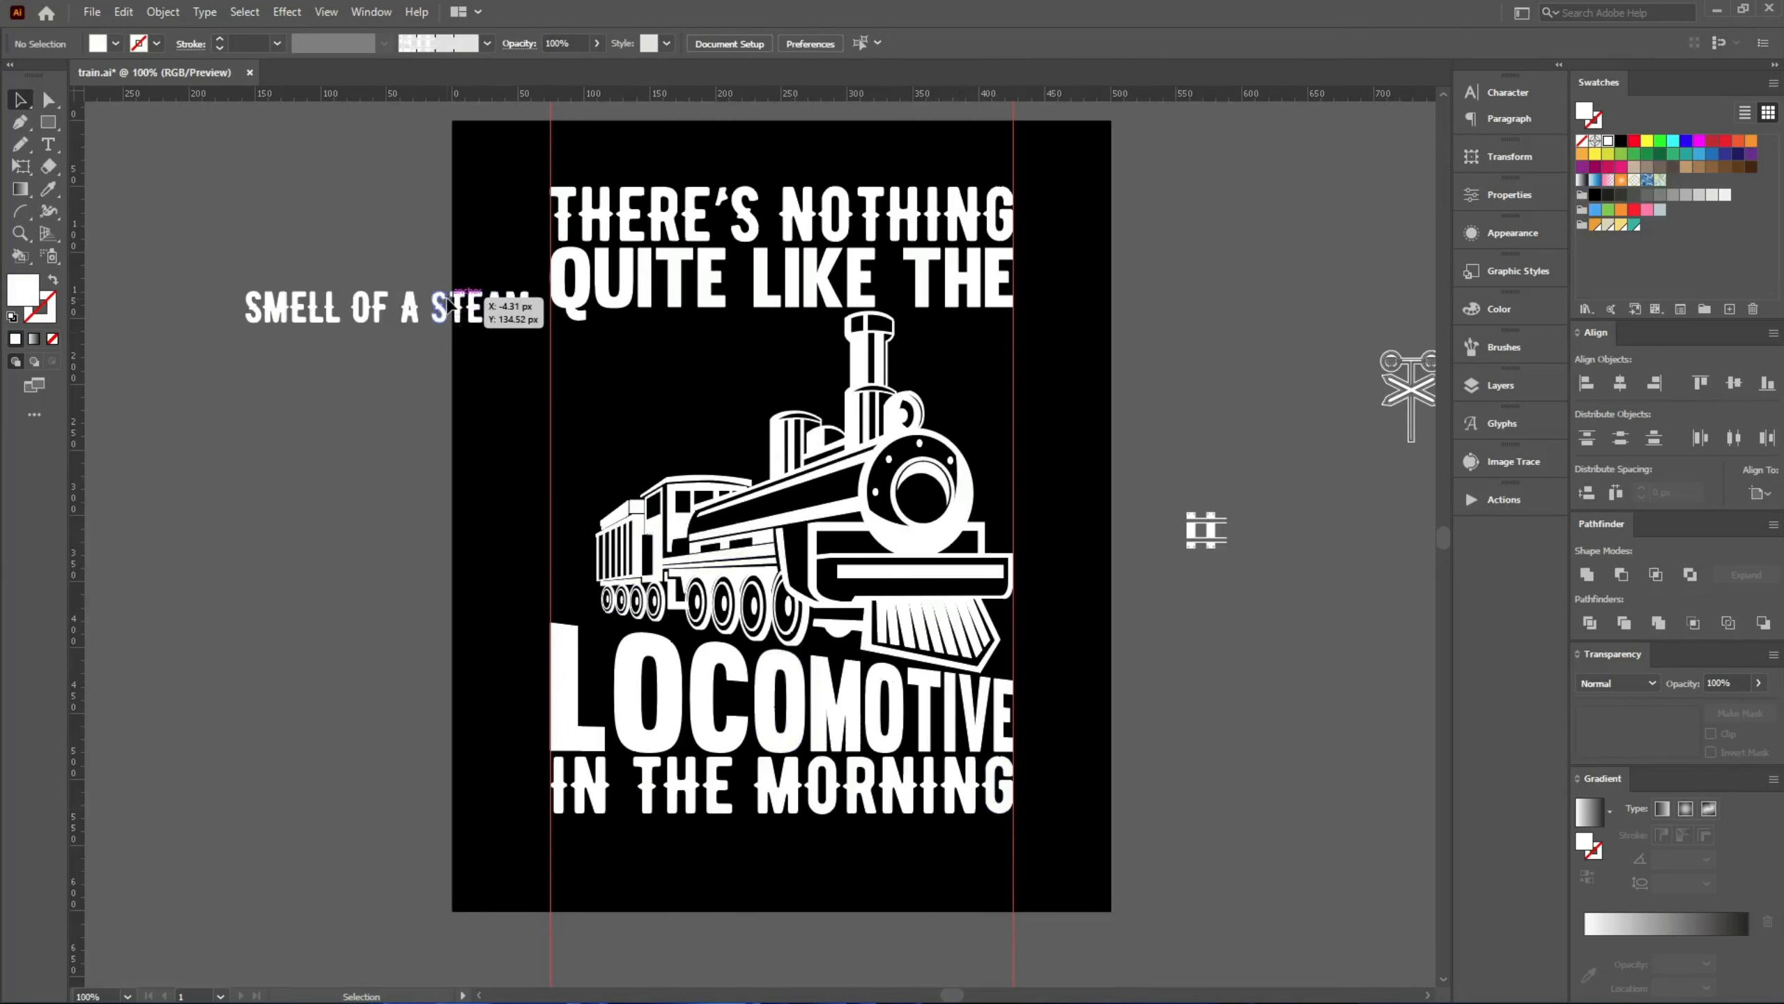
left_click_drag(450, 302, 760, 354)
scroll(761, 354, "up", 2)
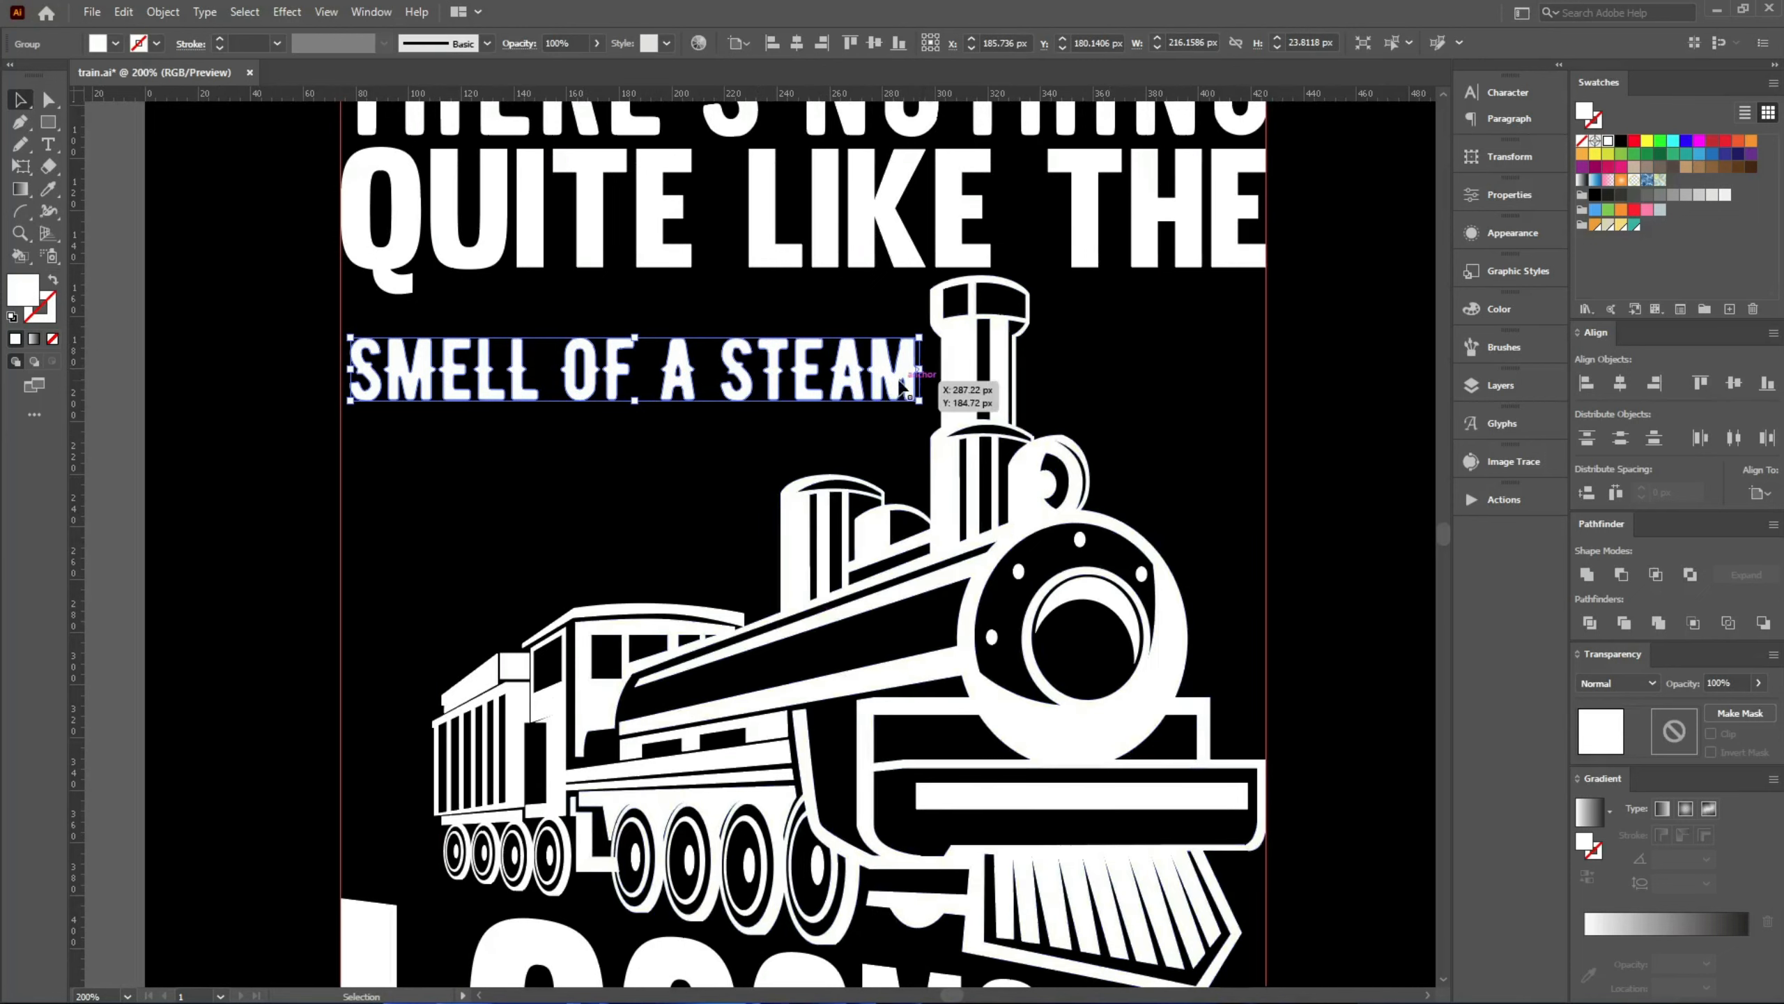
mouse_move(899, 382)
left_mouse_down()
mouse_move(878, 361)
mouse_move(892, 369)
left_mouse_up()
left_click(638, 515)
scroll(576, 491, "down", 2)
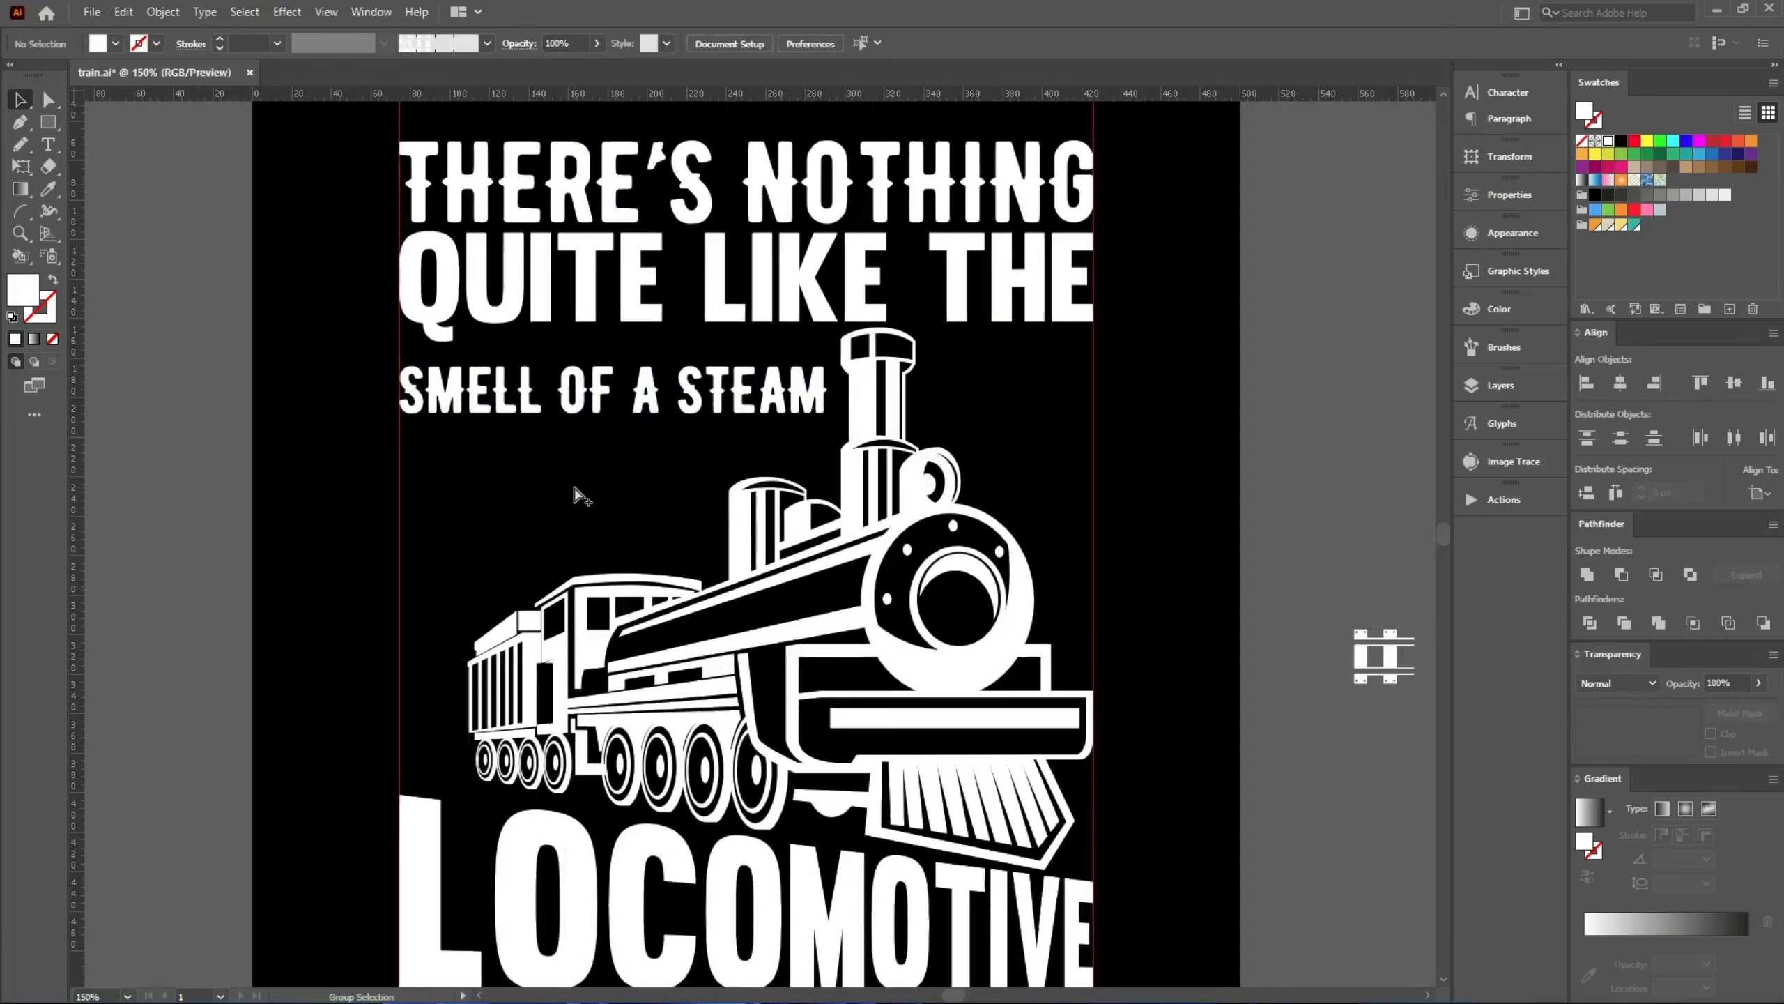
- Place an enlarged copy of the crossing signal beneath "SMELL OF A STEAM" and align their left edges
left_click_drag(1318, 467, 675, 535)
scroll(495, 538, "up", 2)
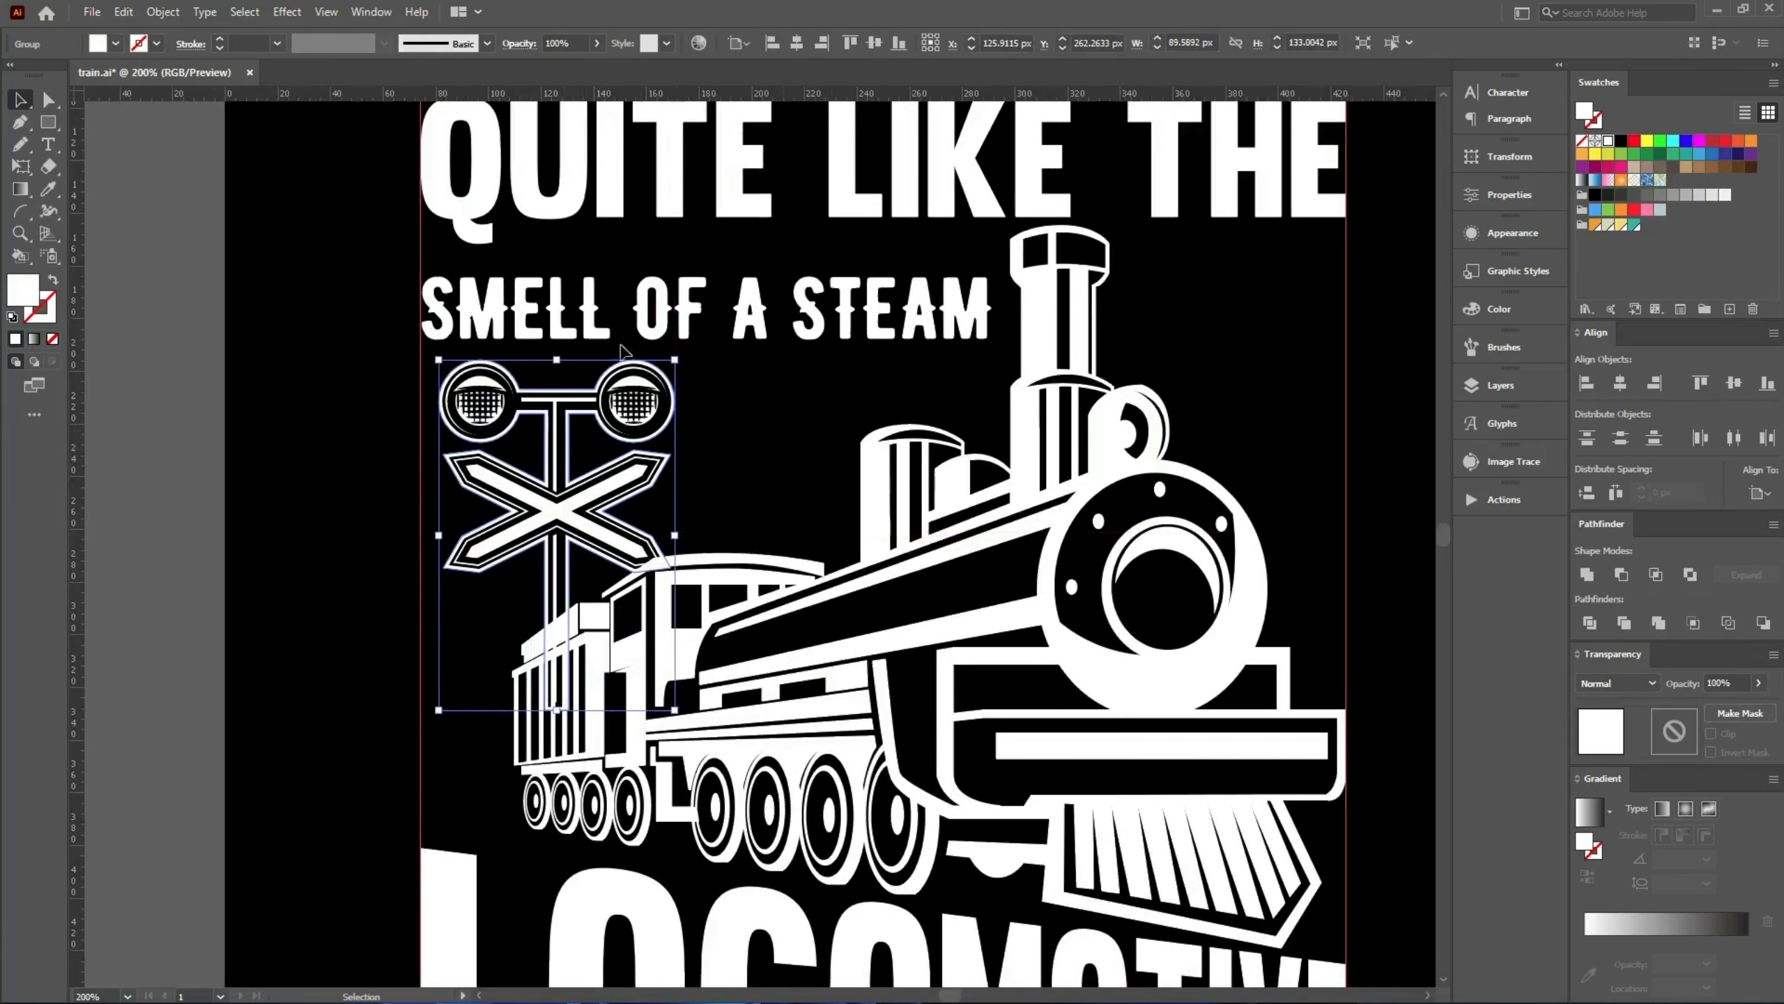
left_click(596, 320, "shift")
left_click(773, 44)
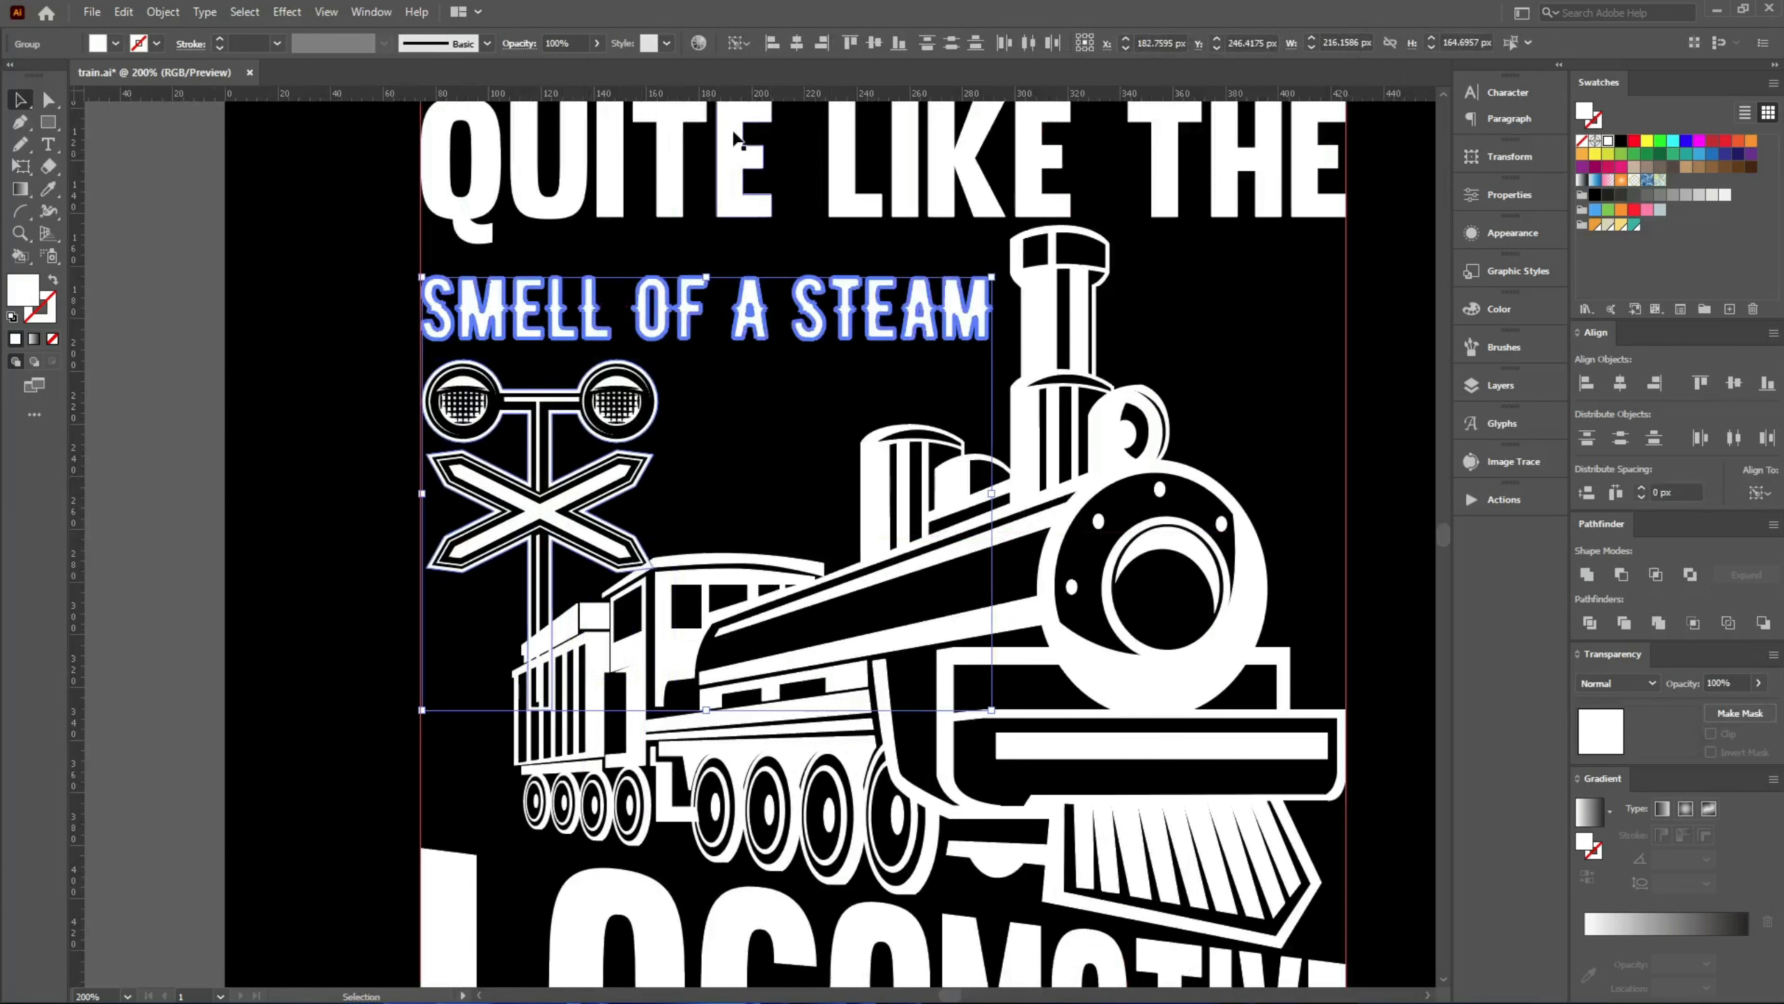
left_click(677, 517)
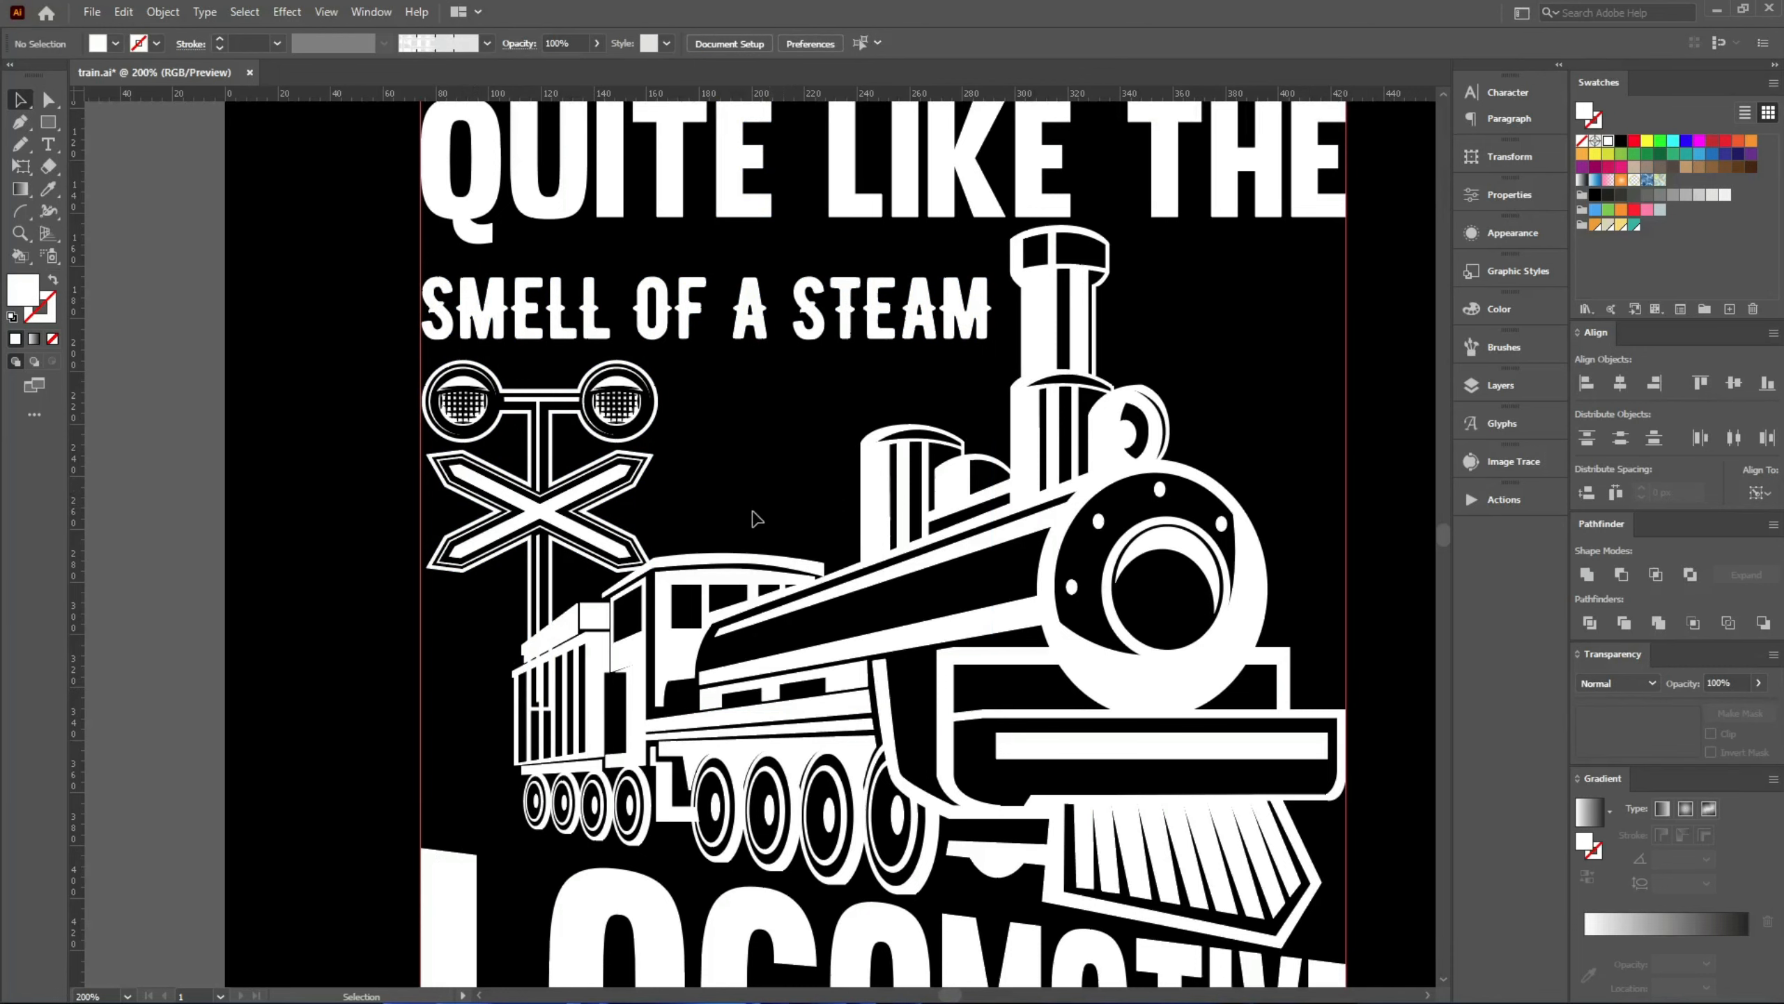
- Move the enlarged crossing signal off the artboard, to the right of the train and above the track piece
scroll(509, 495, "down", 2)
left_click_drag(509, 495, 1076, 445)
left_click(952, 639)
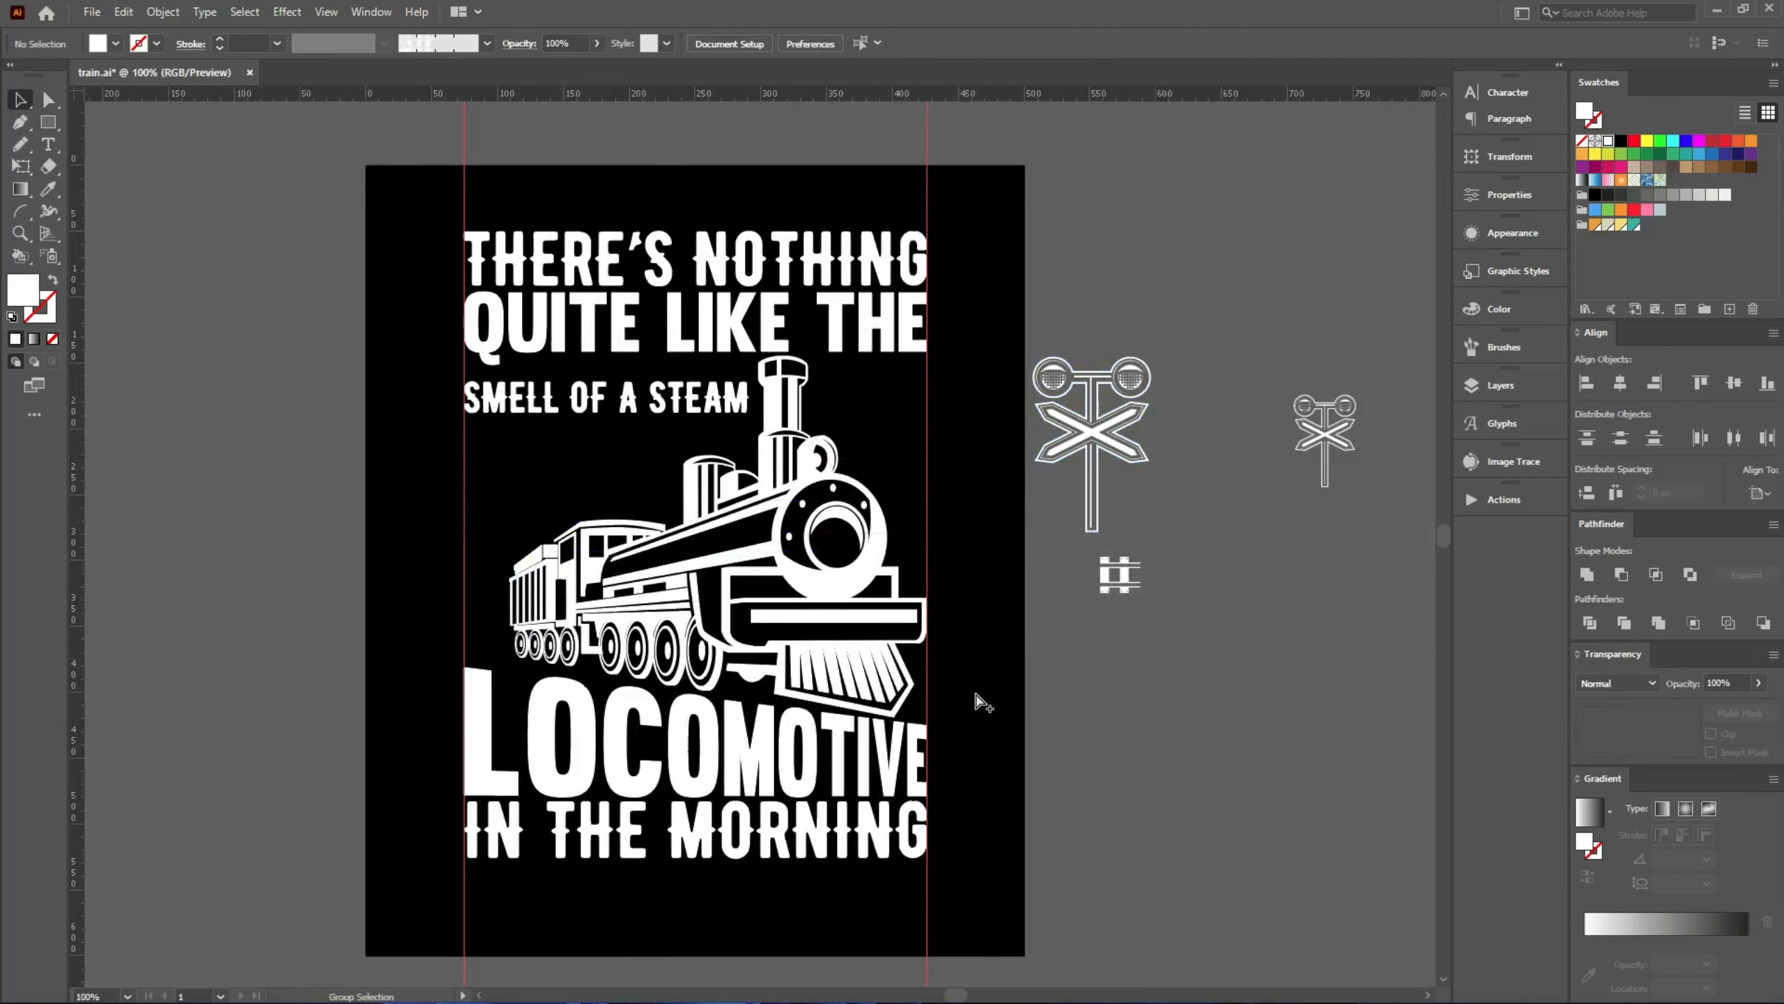
- Separate "A STEAM" from the "SMELL OF A STEAM" group by cutting its letters out and pasting them back in place
scroll(980, 701, "up", 1)
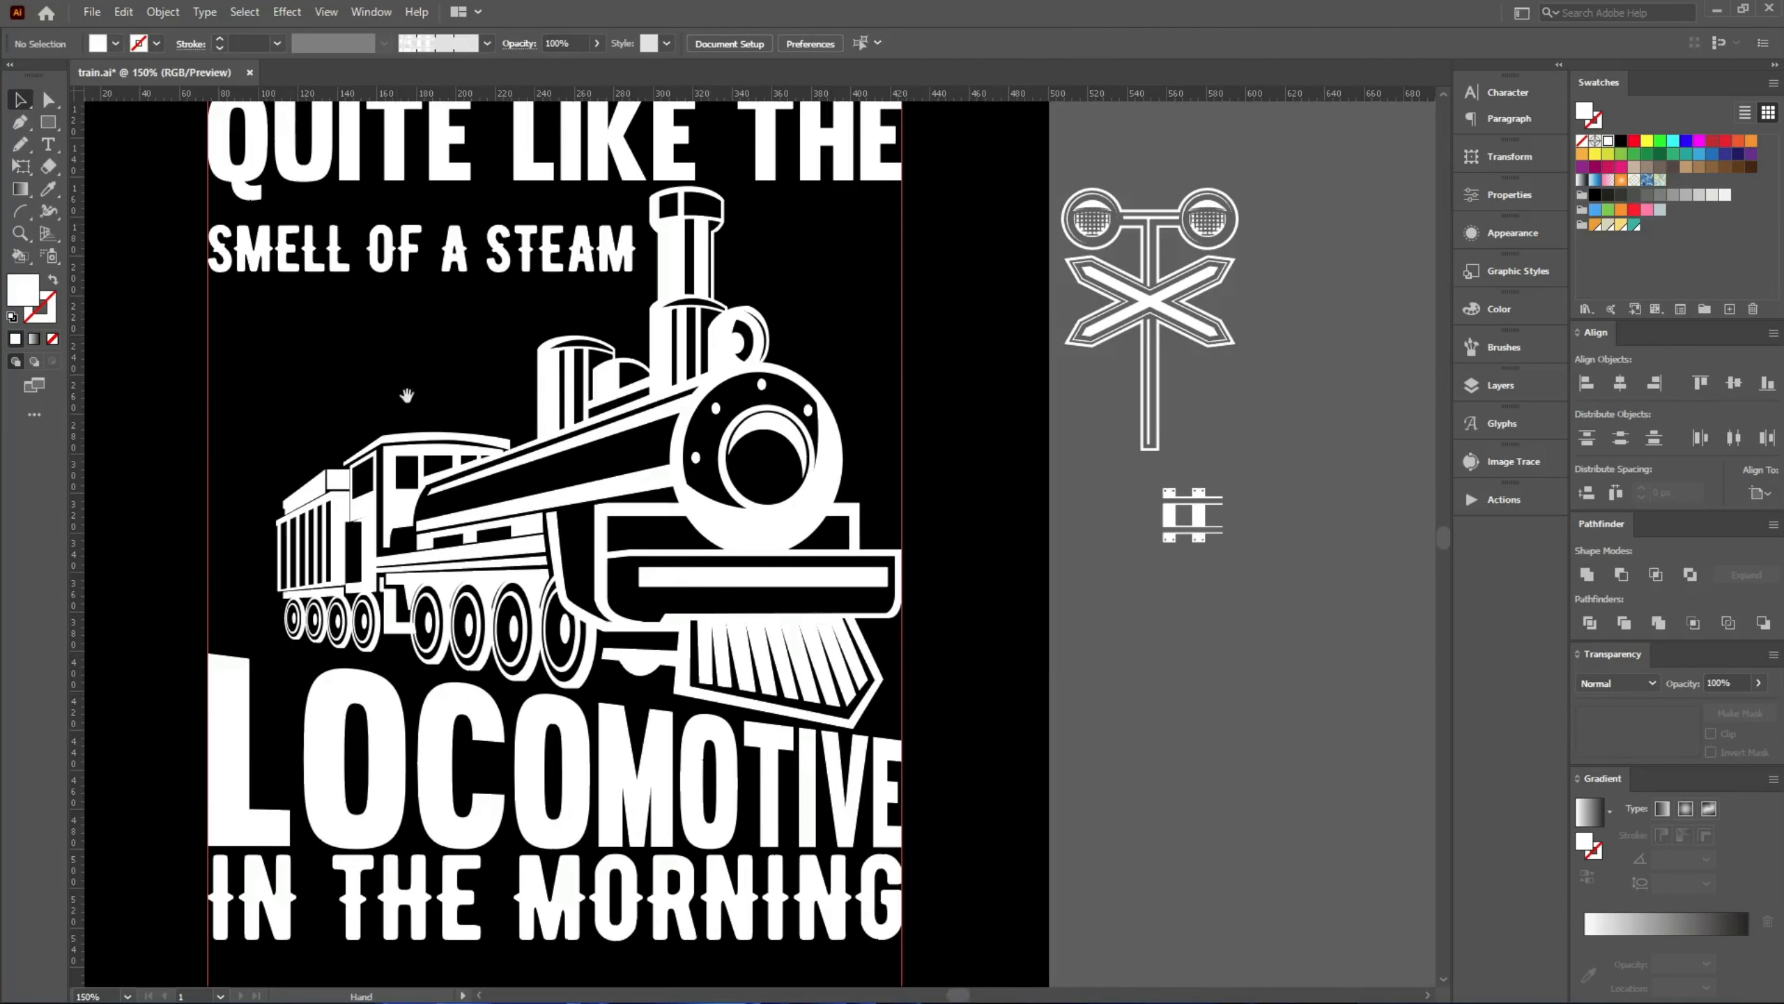
scroll(406, 402, "up", 3)
scroll(449, 471, "up", 1)
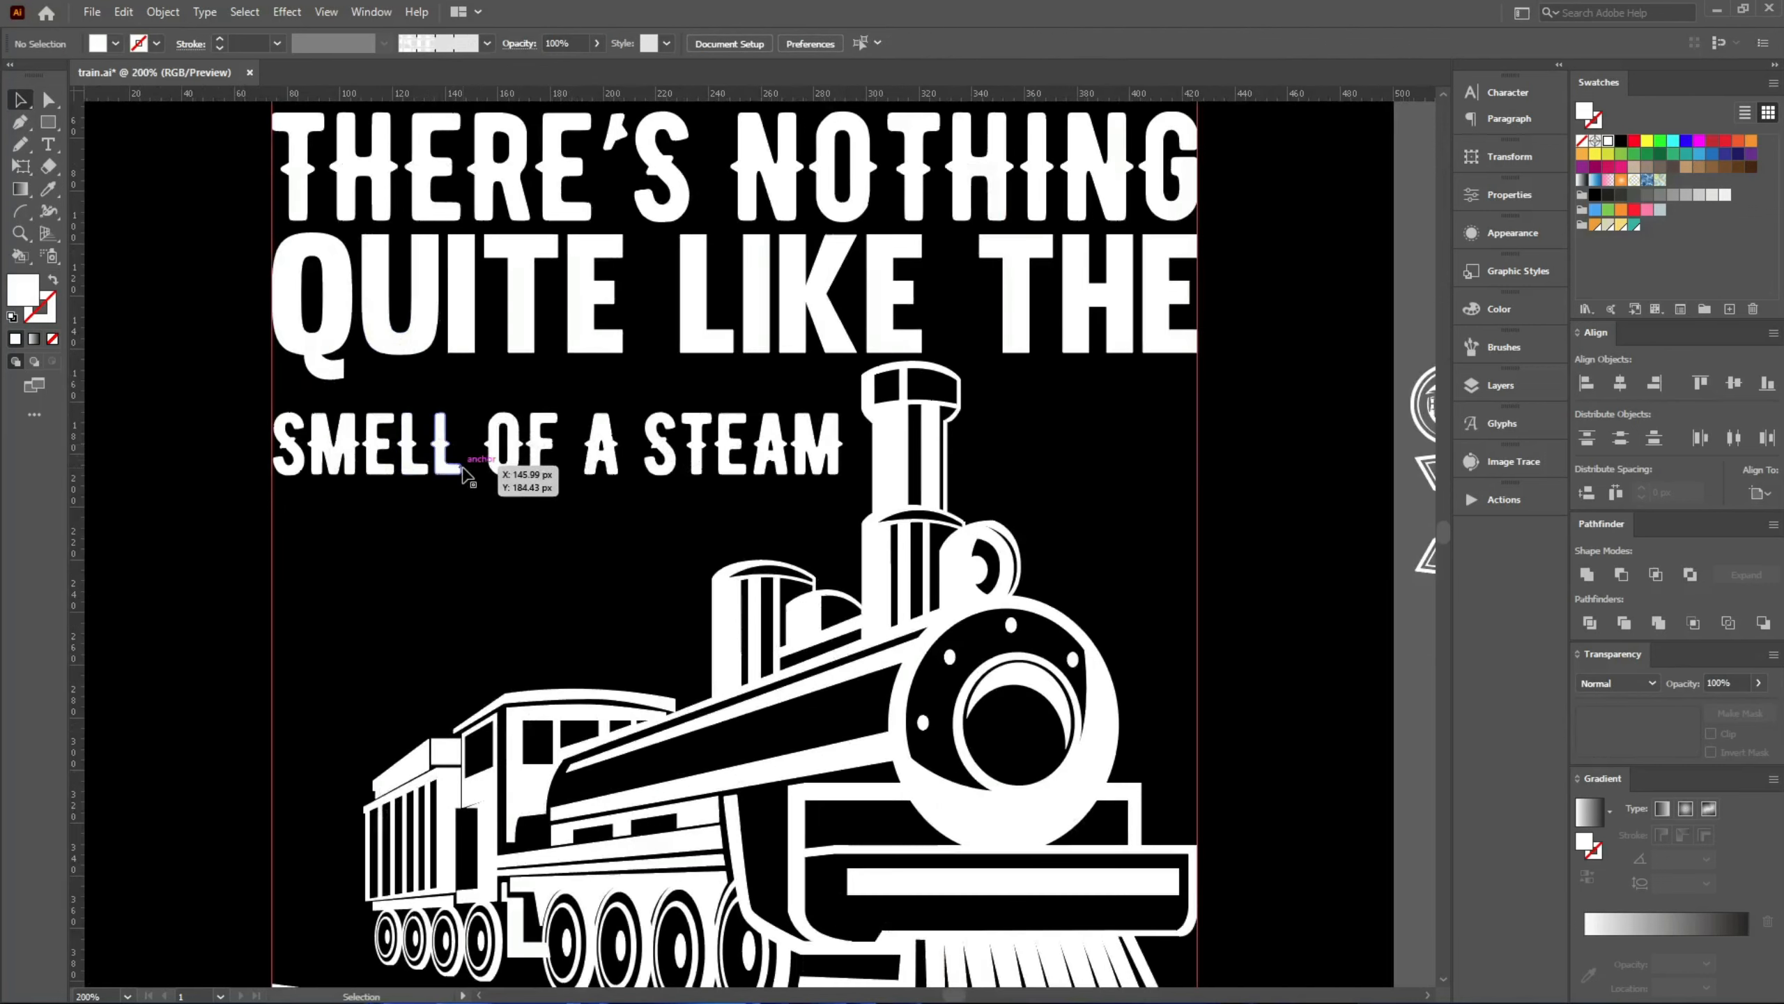
double_click(422, 457)
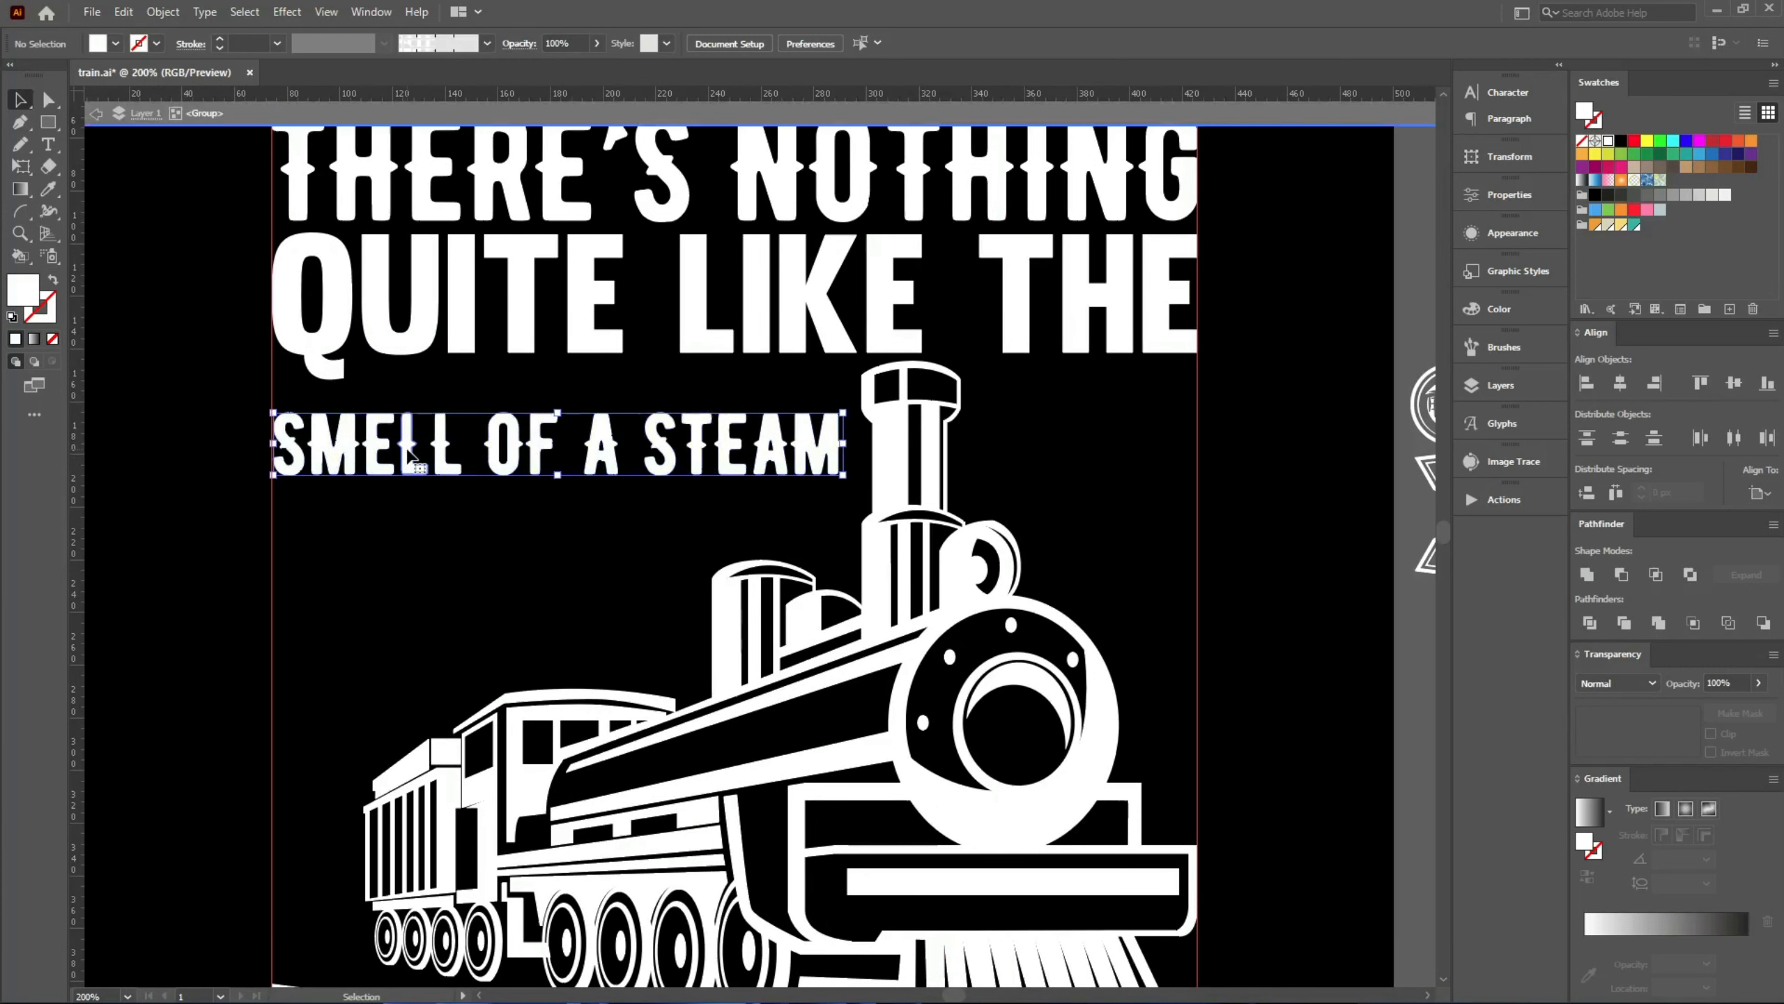
left_click(541, 472)
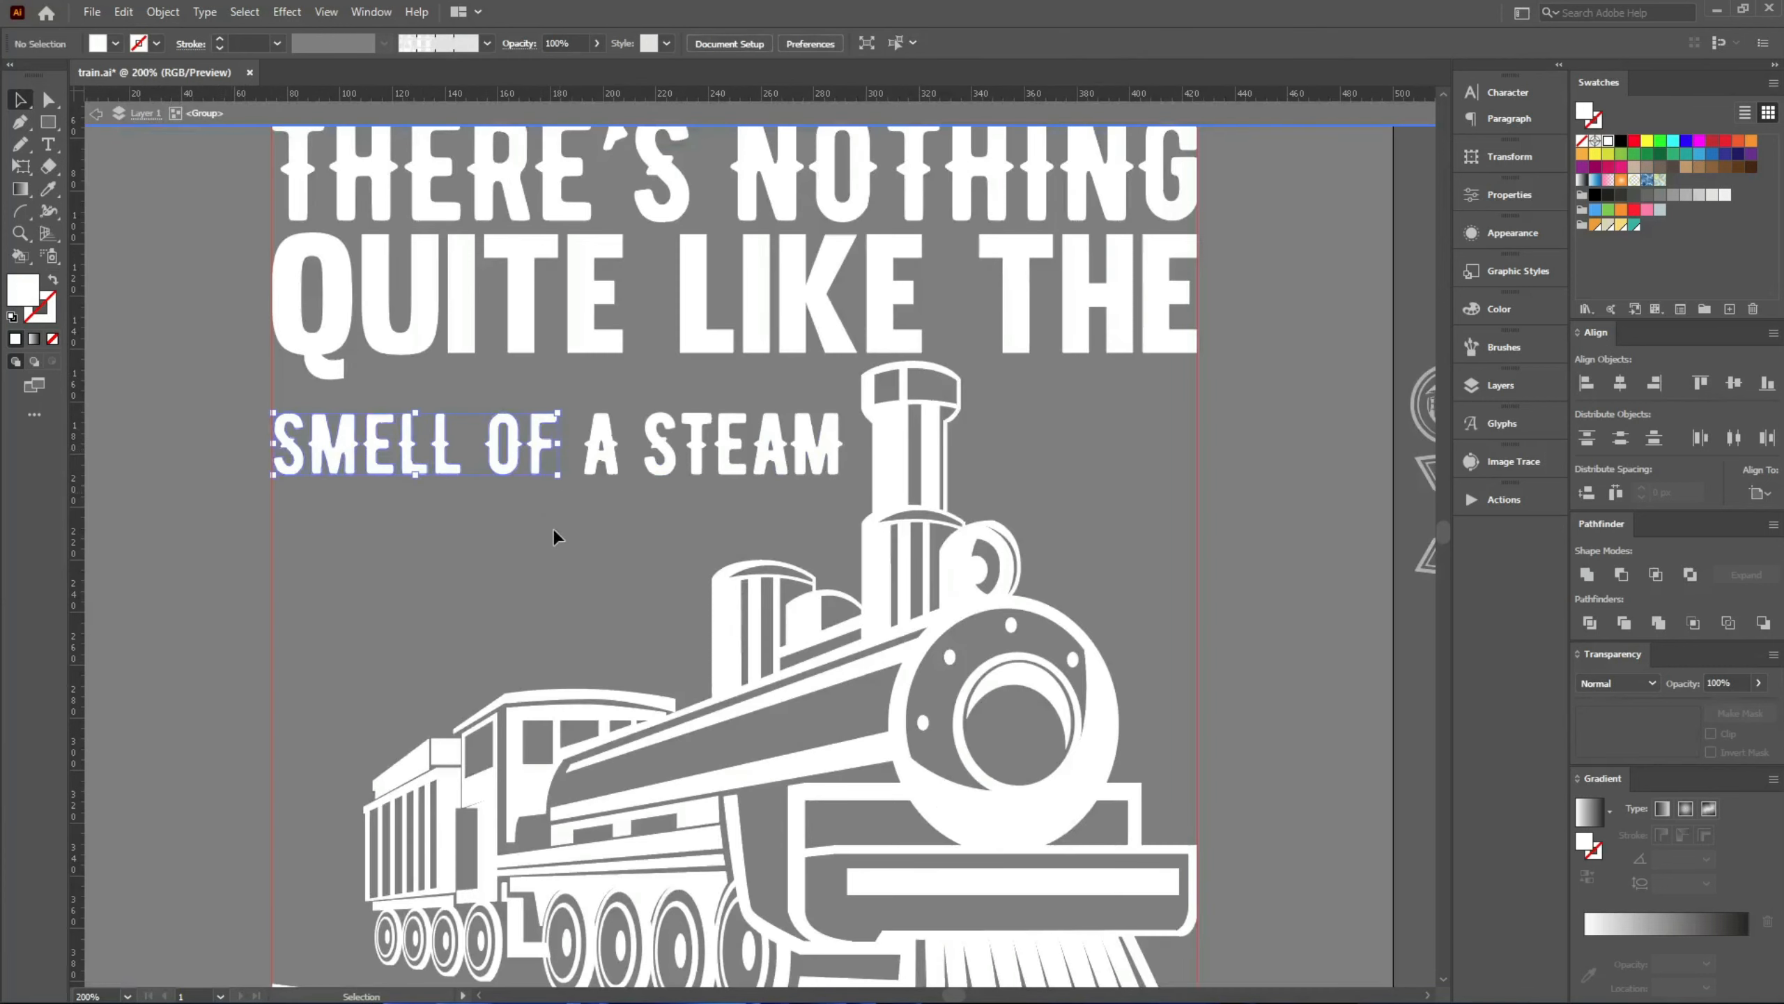
left_click(828, 430)
key("Delete")
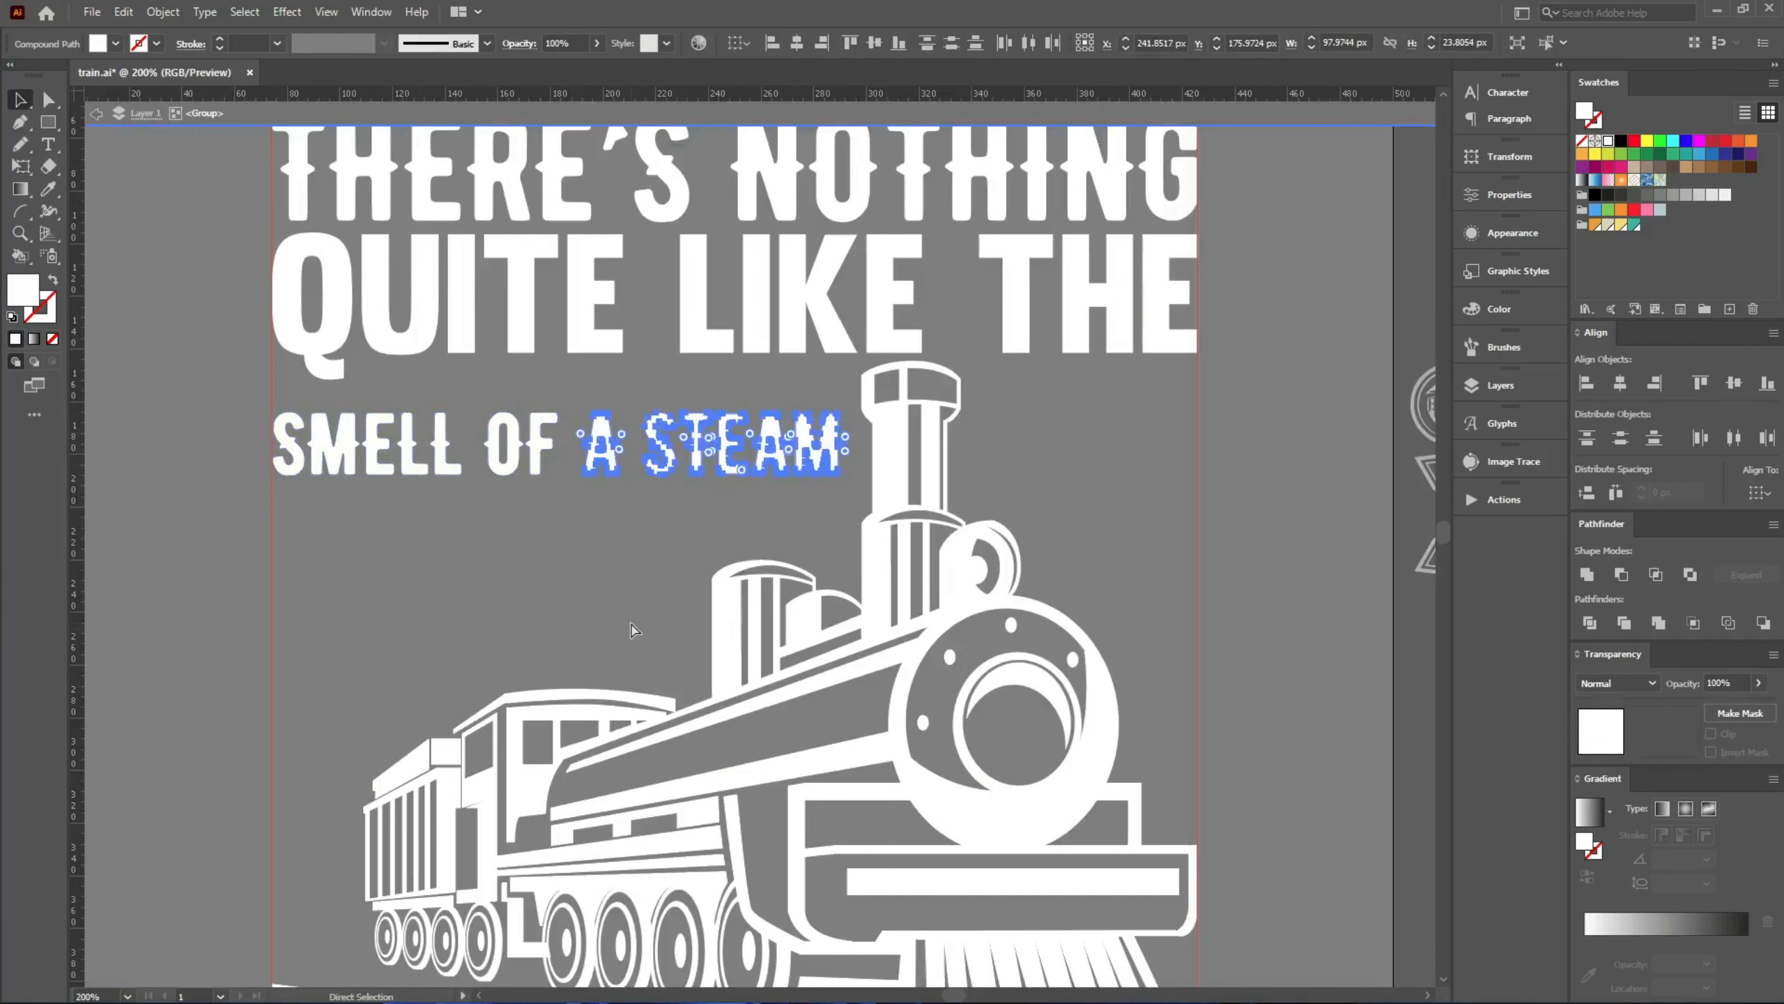
key("Escape")
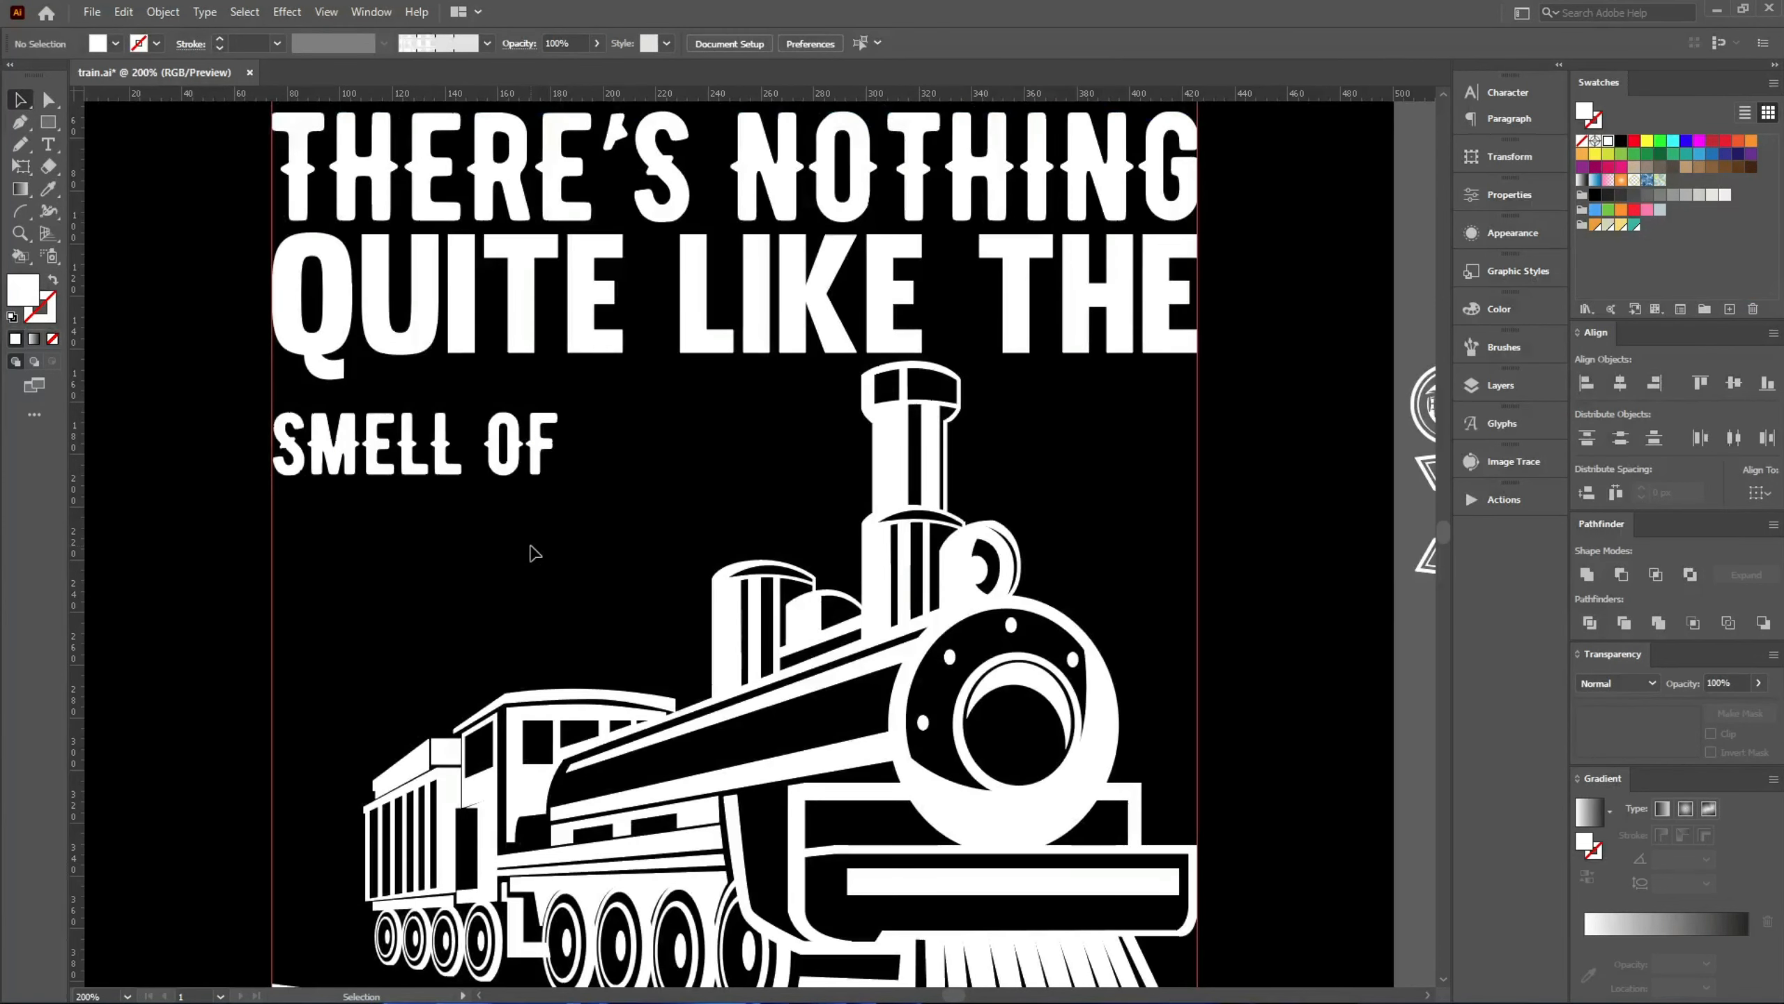
key("ctrl+z")
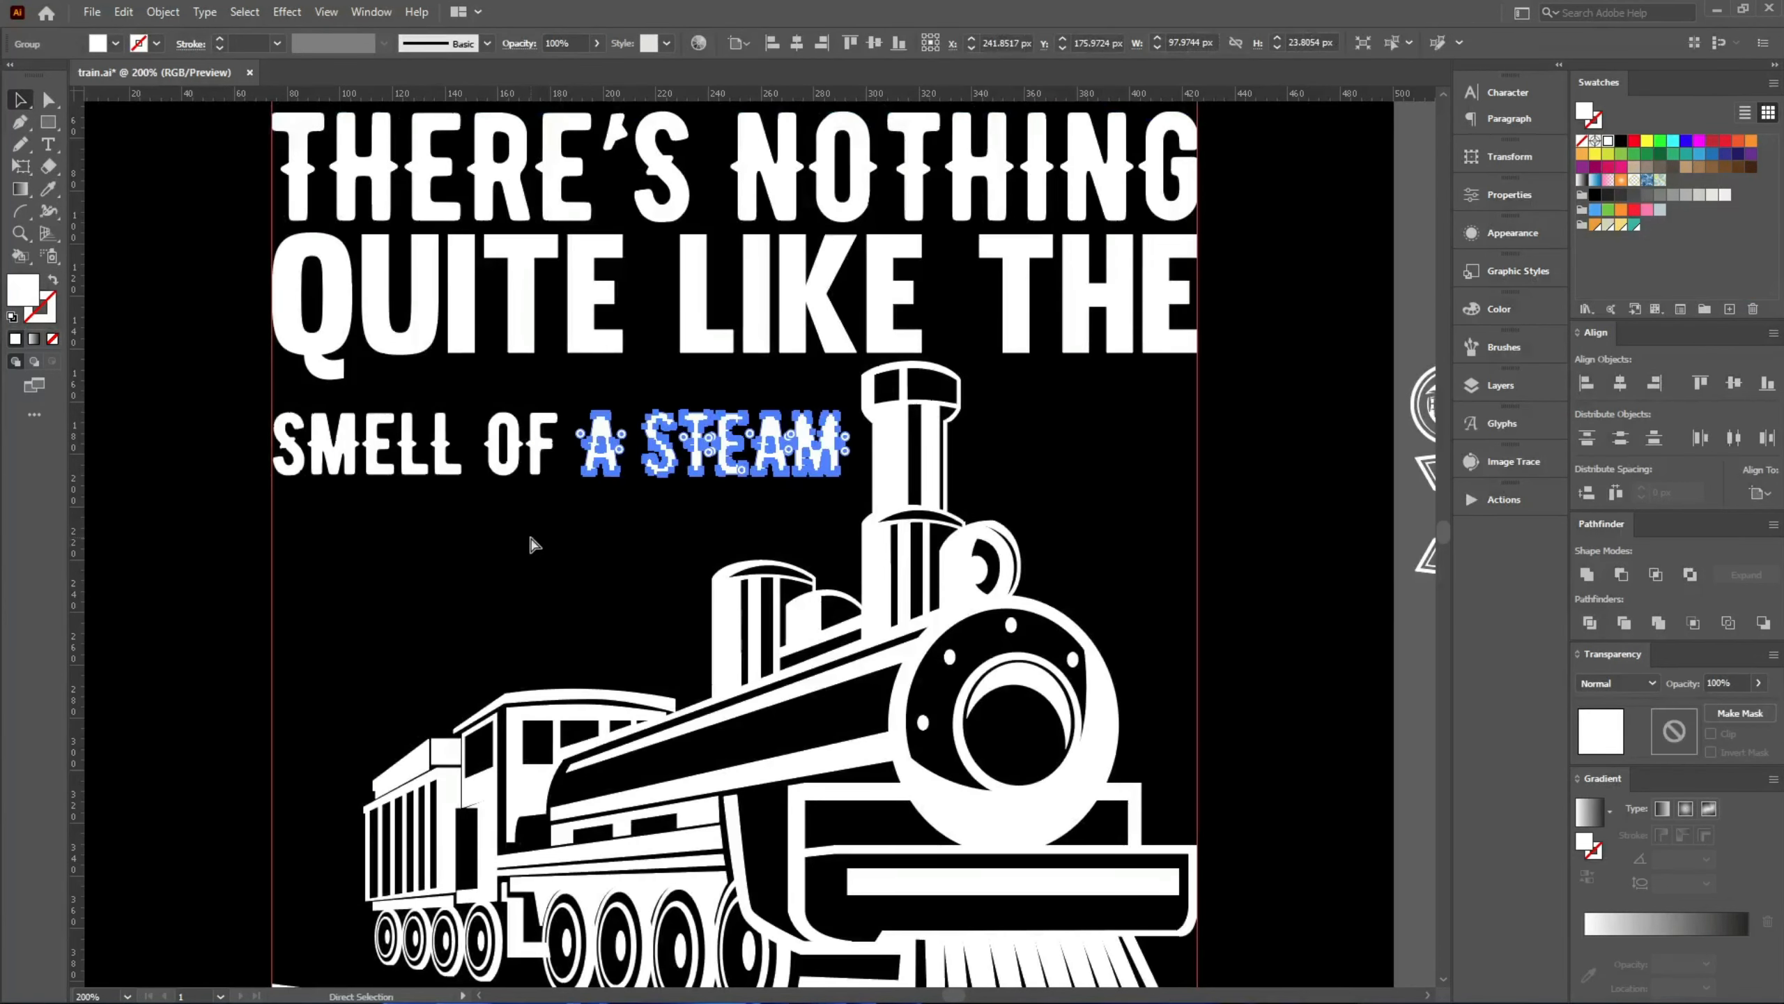
- Place "A STEAM" beneath "SMELL OF" and align the left edges of both lines
left_click(535, 534)
left_click_drag(597, 481, 306, 558)
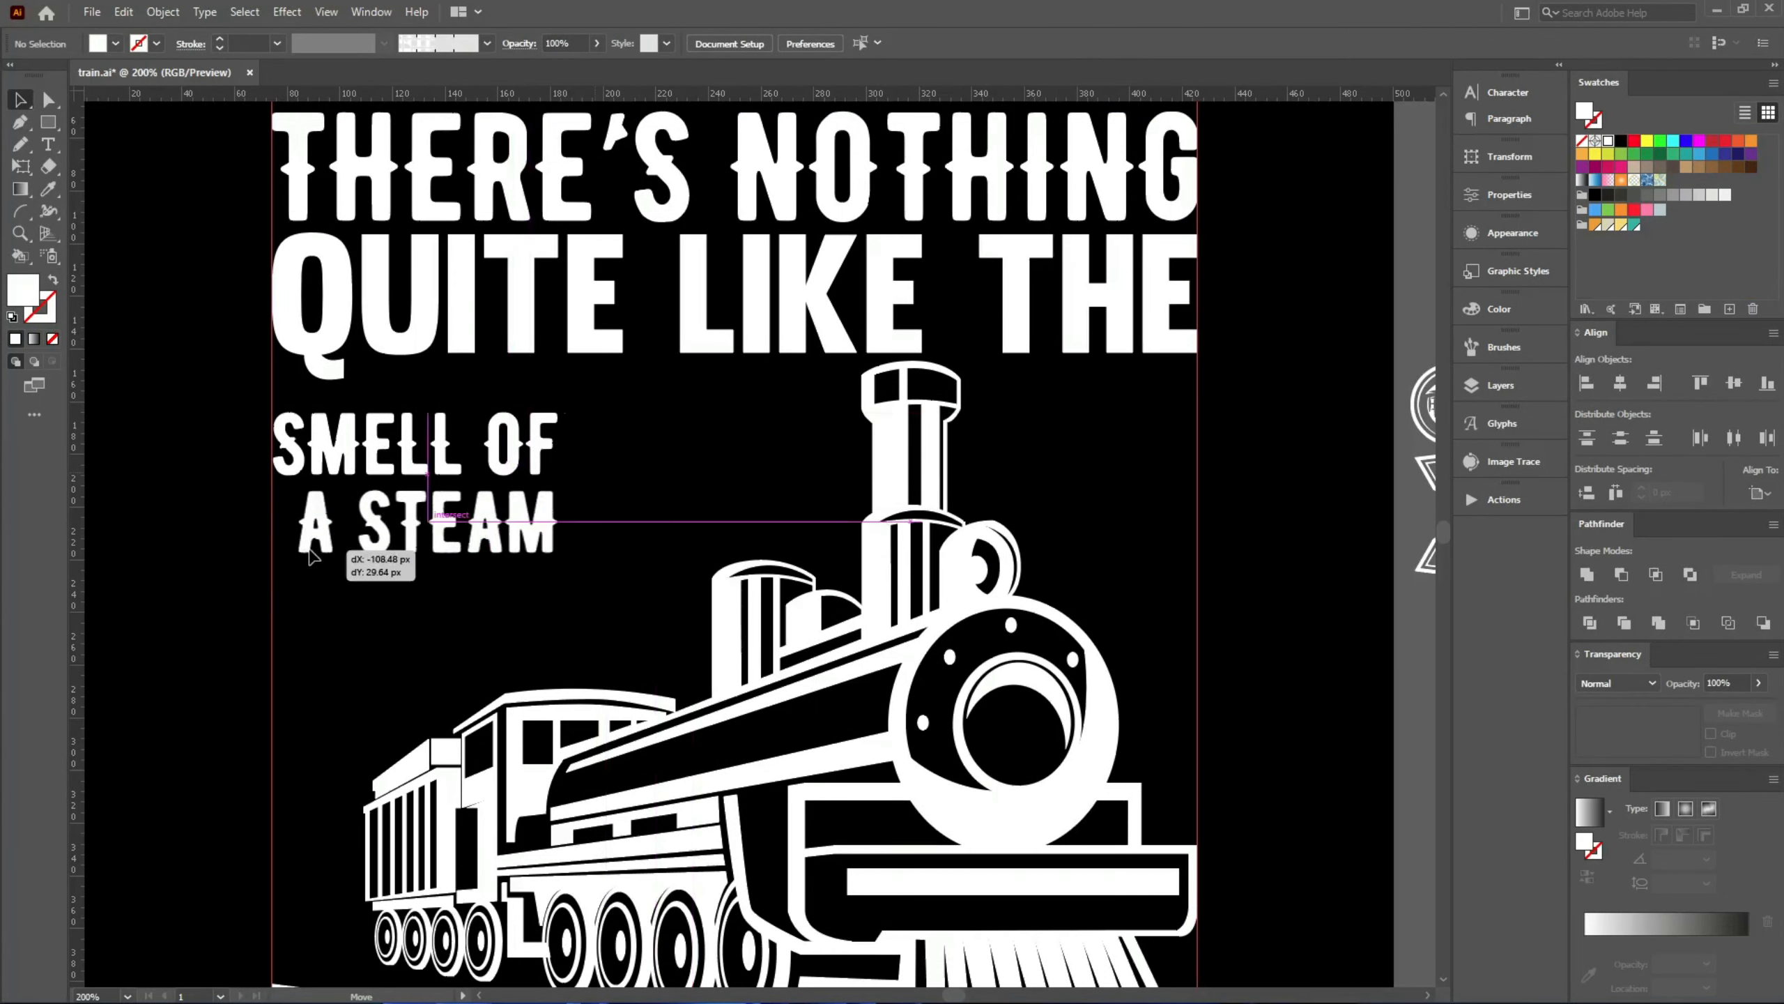
left_click_drag(496, 642, 329, 437)
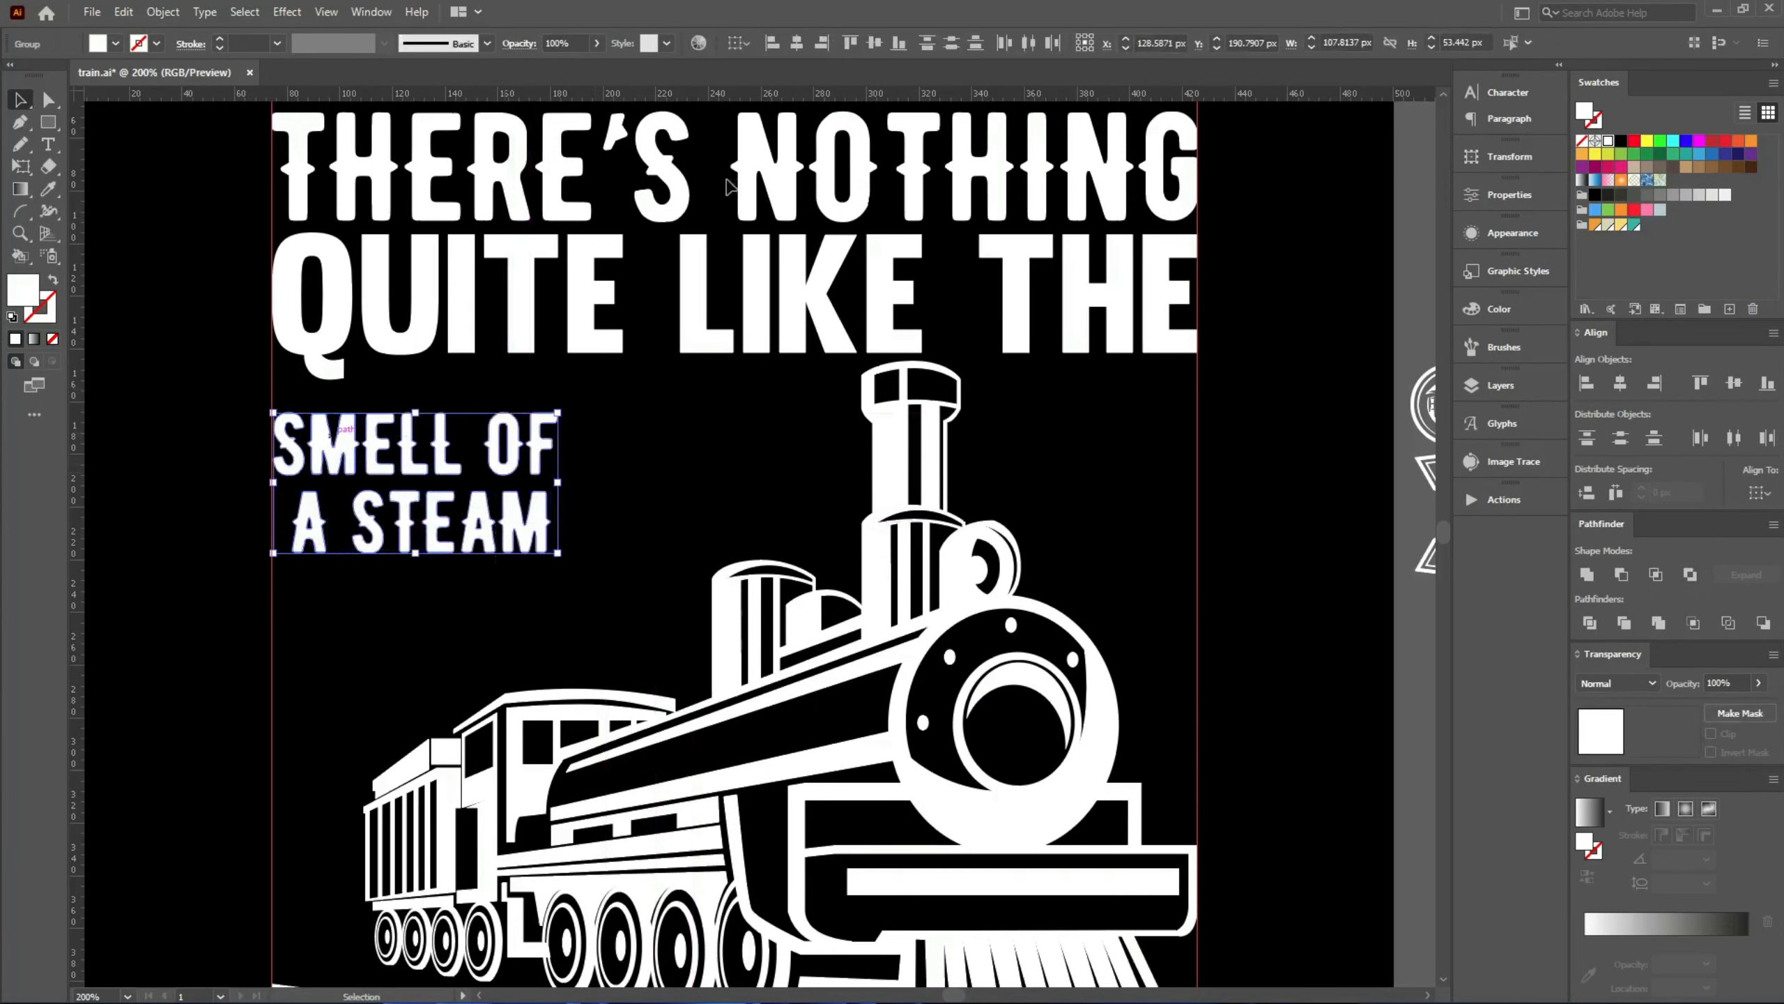
left_click(772, 44)
- Enlarge the stacked "SMELL OF" and "A STEAM" lines slightly until their left edges meet the left guide
scroll(246, 459, "up", 6)
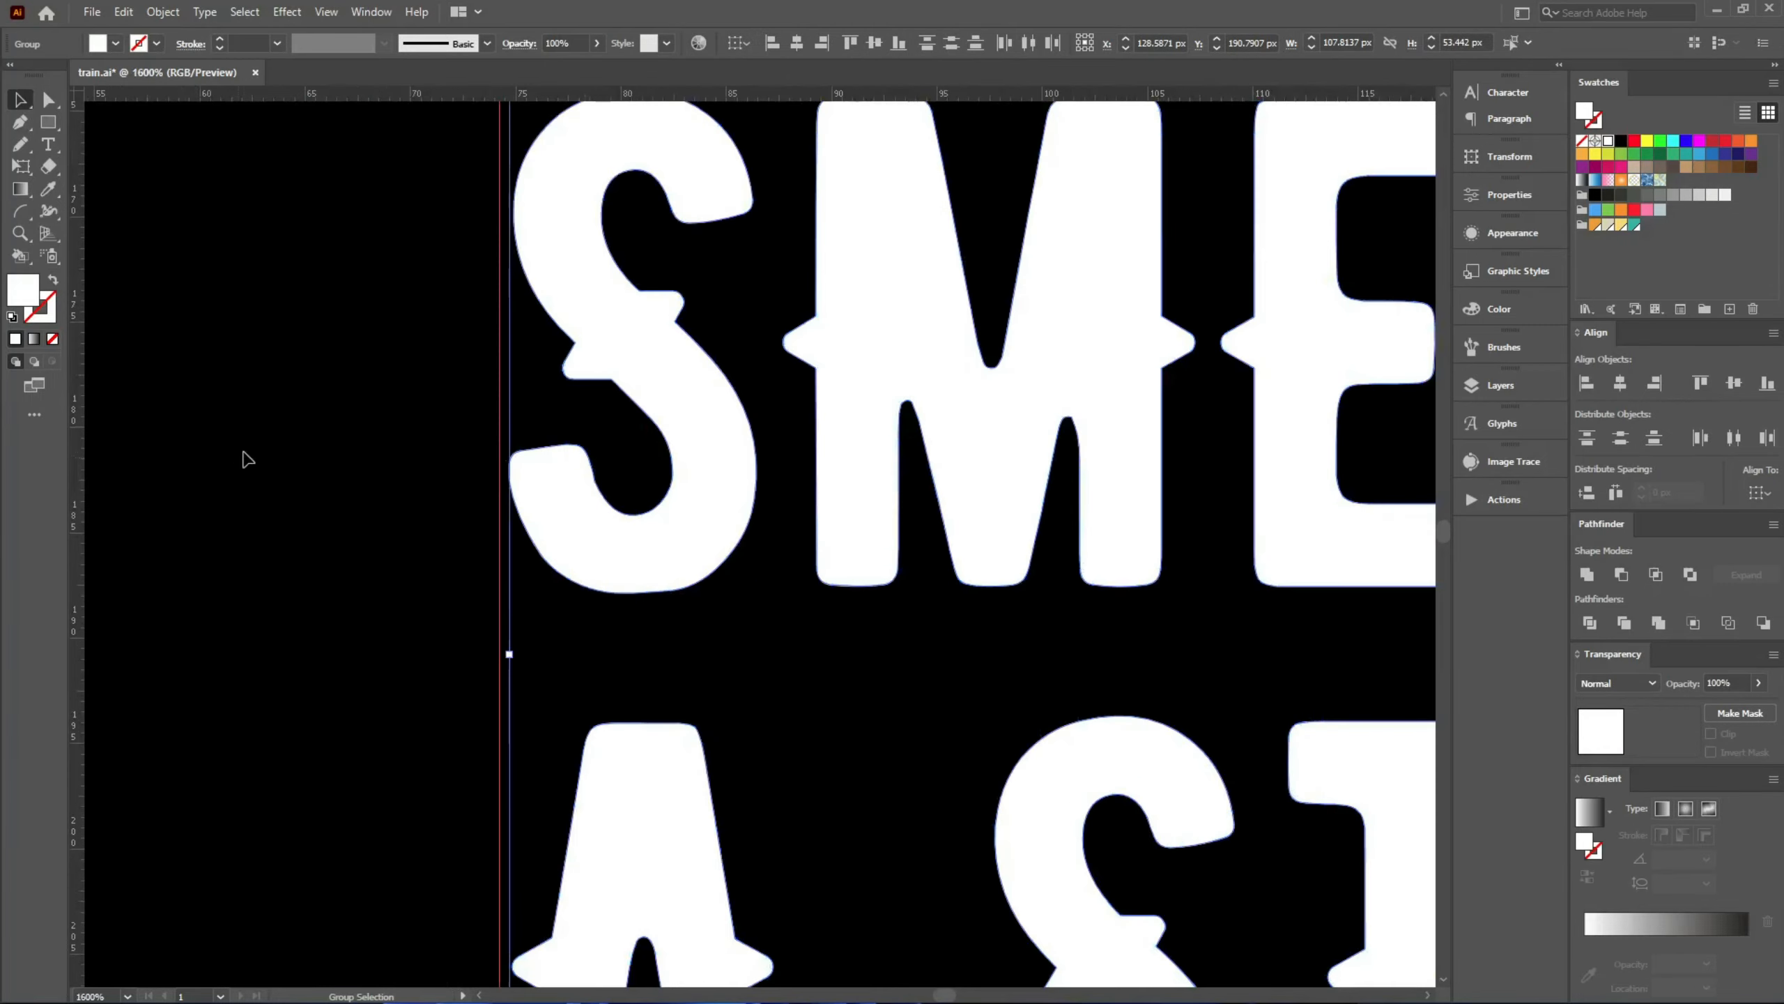
left_click_drag(510, 661, 500, 654)
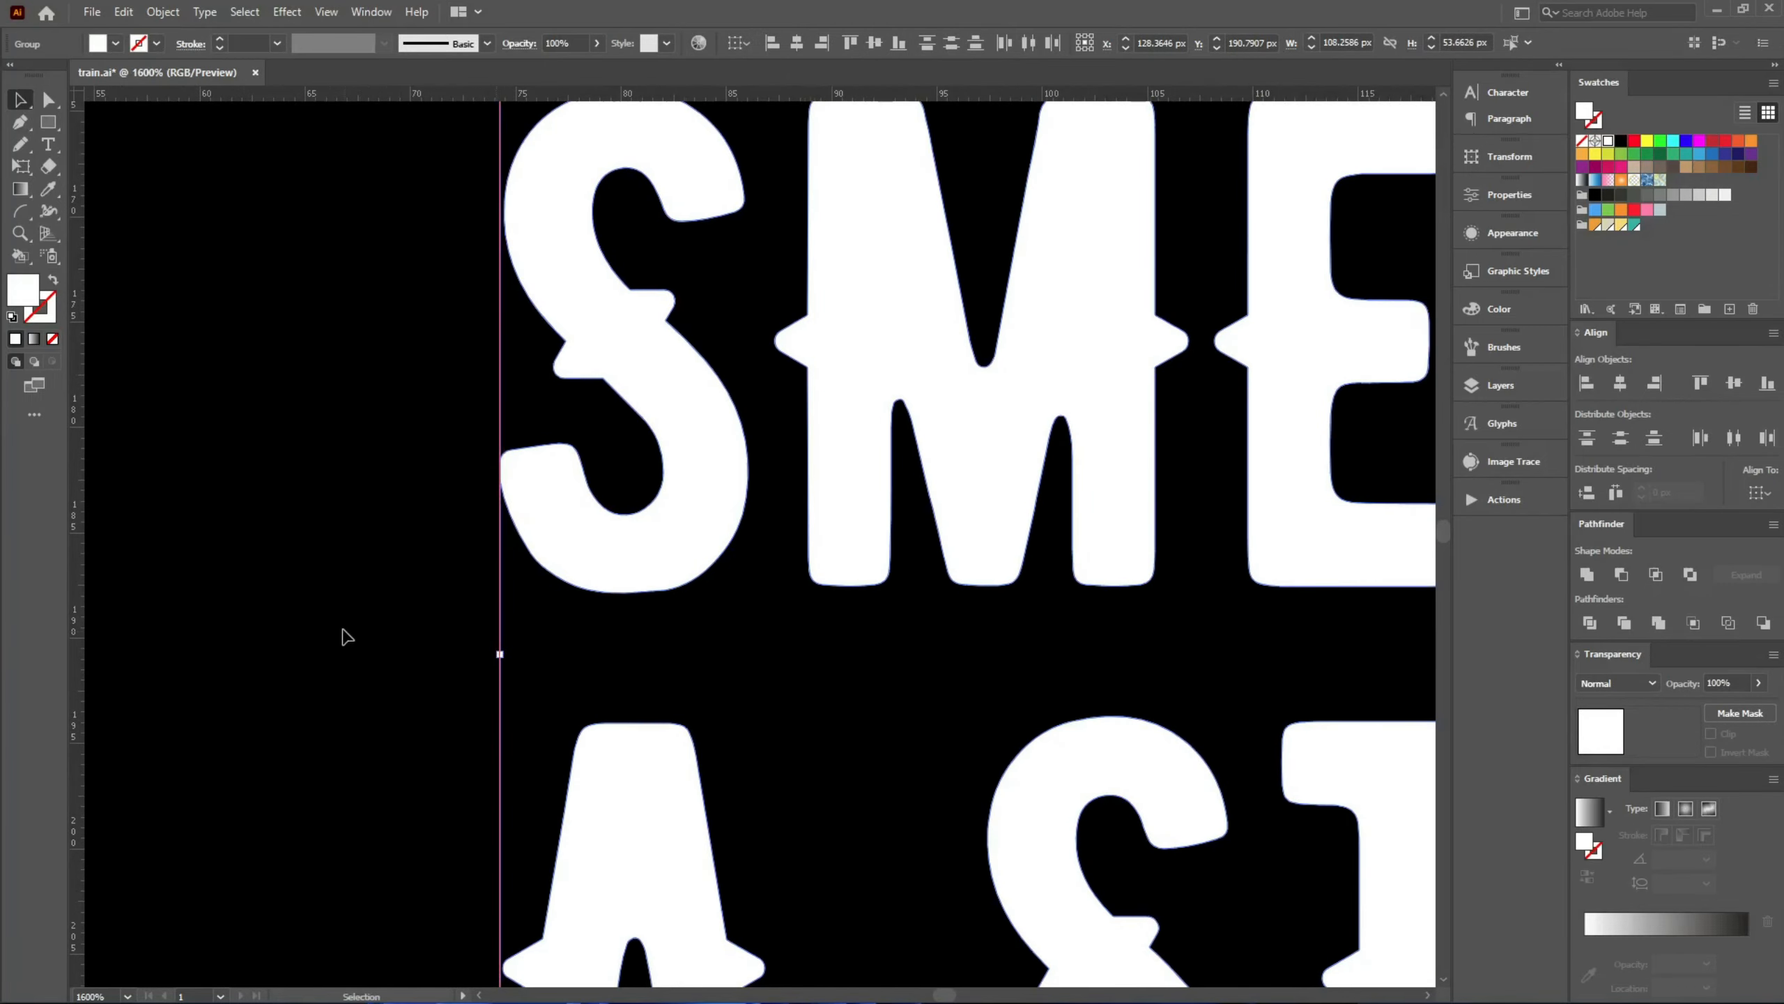
scroll(316, 641, "down", 3)
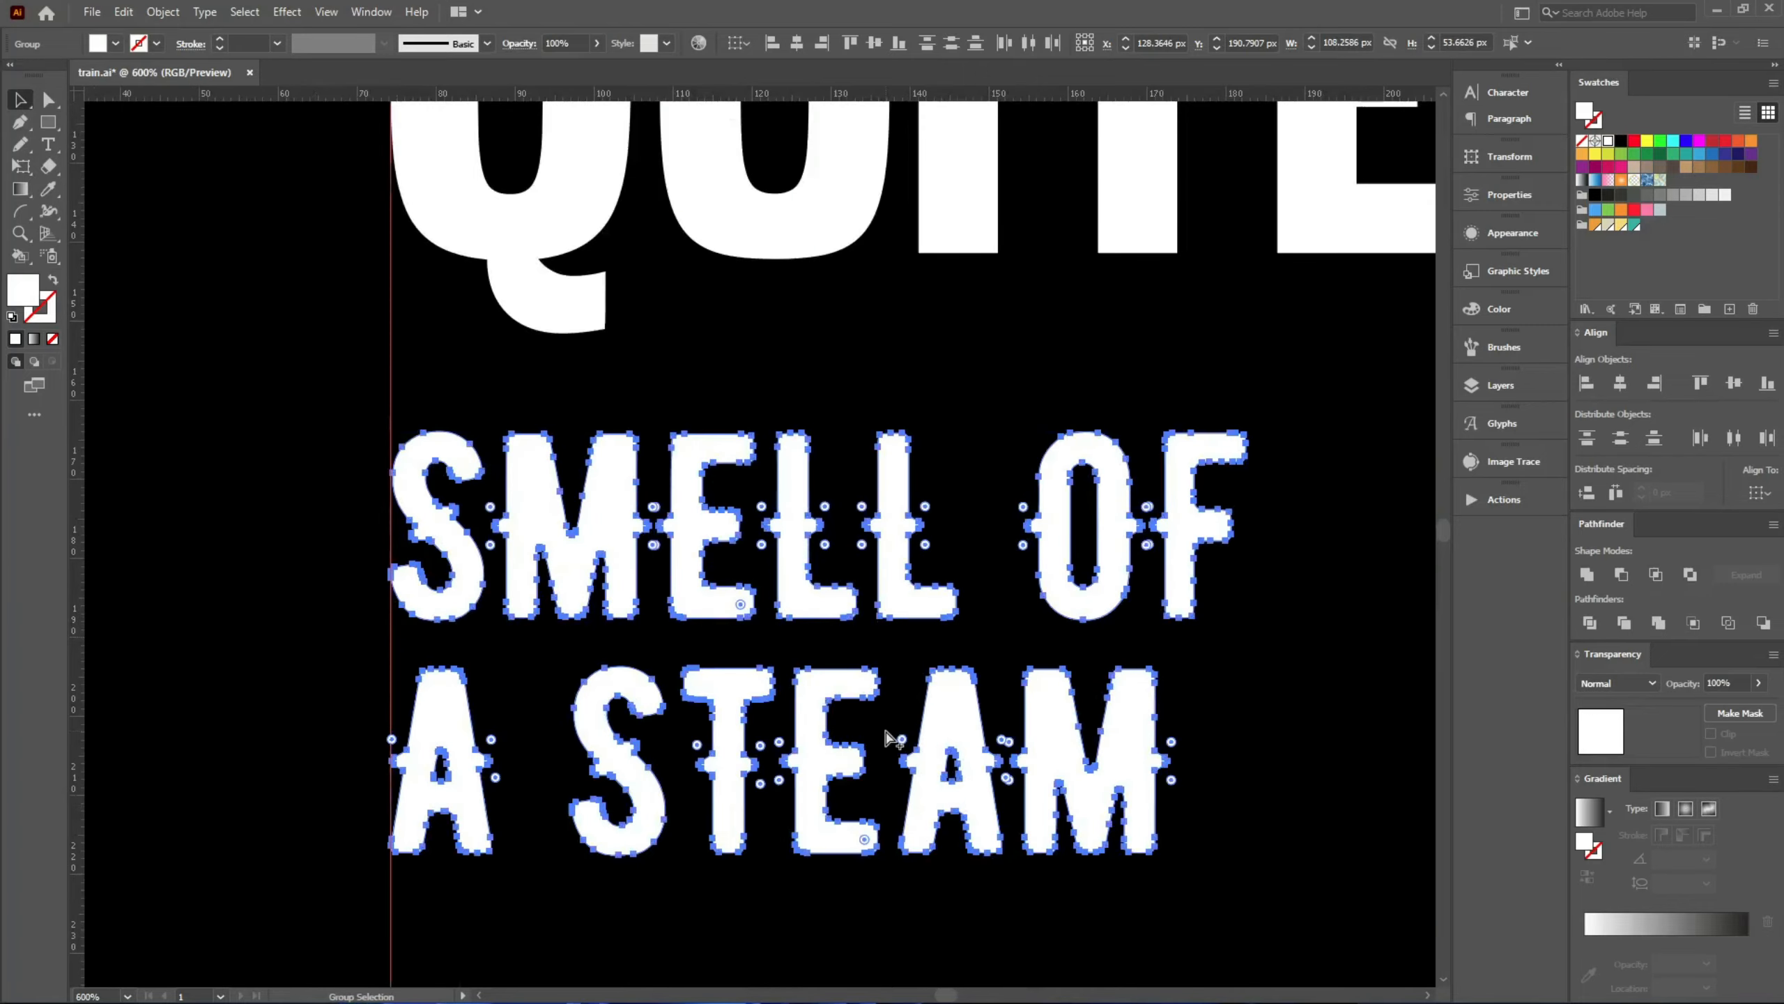
scroll(792, 712, "down", 3)
left_click_drag(824, 797, 685, 578)
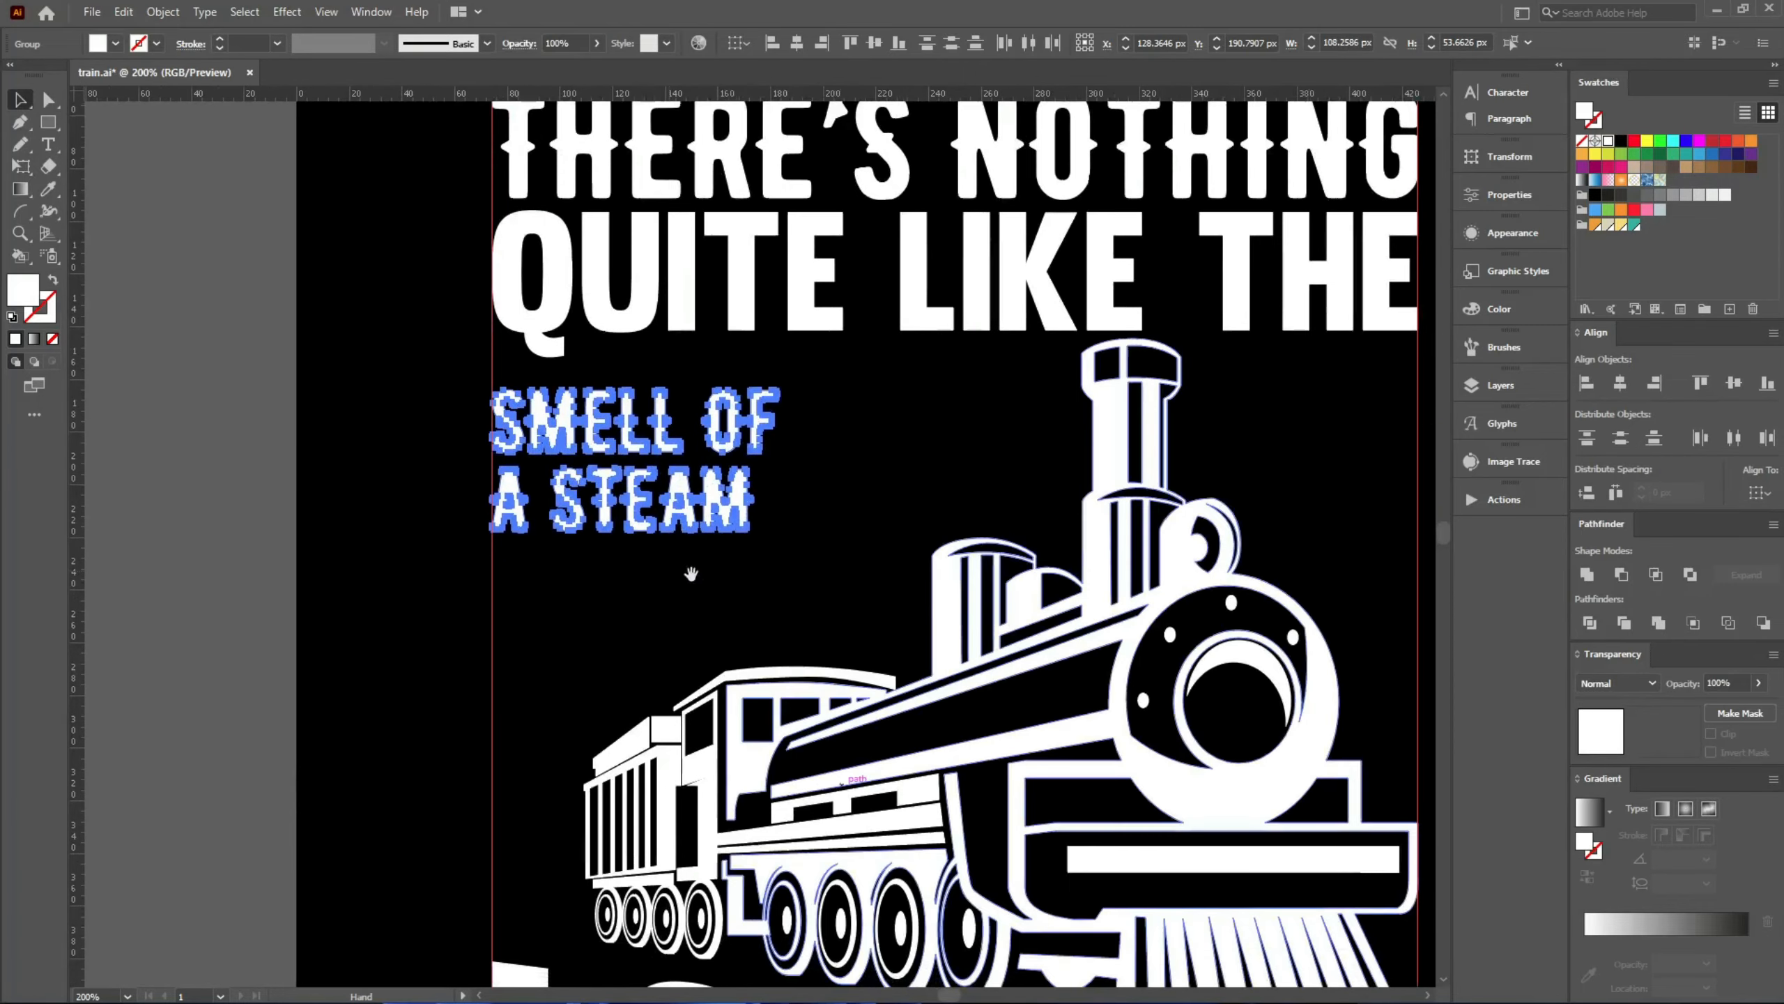
- Lower "A STEAM" and enlarge "SMELL OF" to about 222 px wide, filling the space between the left guide and the chimney
left_click(632, 513)
left_click_drag(632, 513, 634, 585)
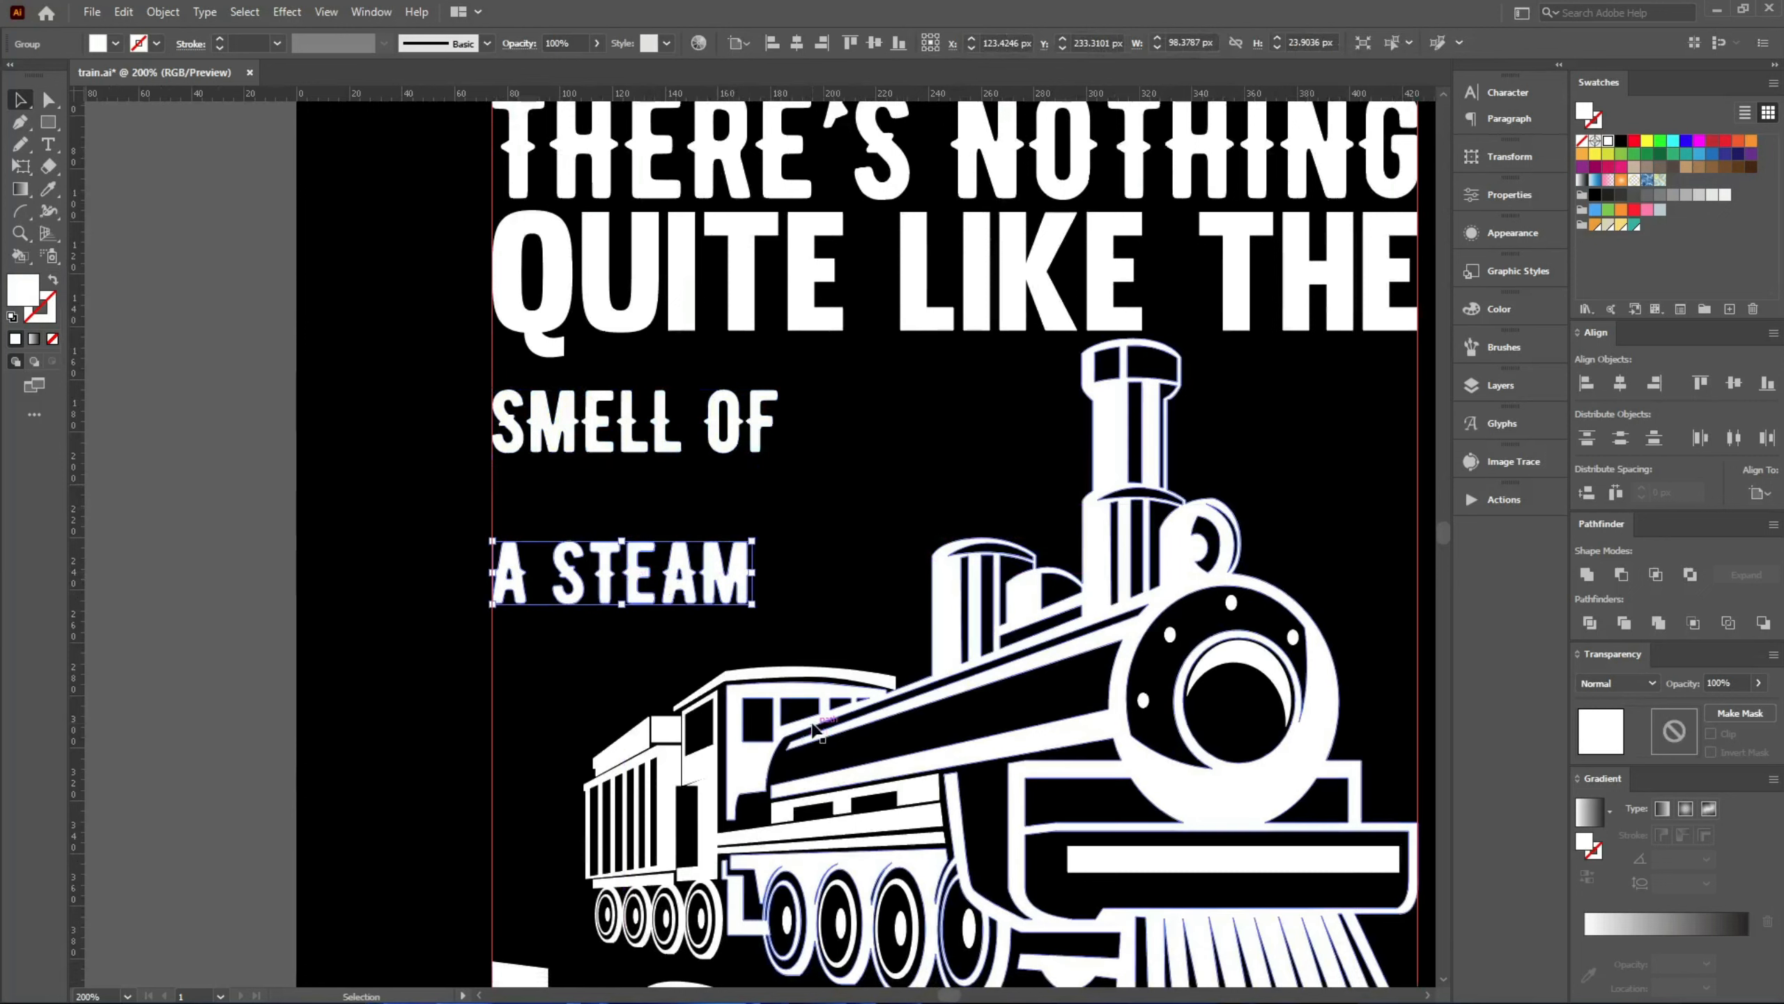
left_click_drag(759, 437, 1078, 471)
left_click_drag(1072, 543, 1073, 536)
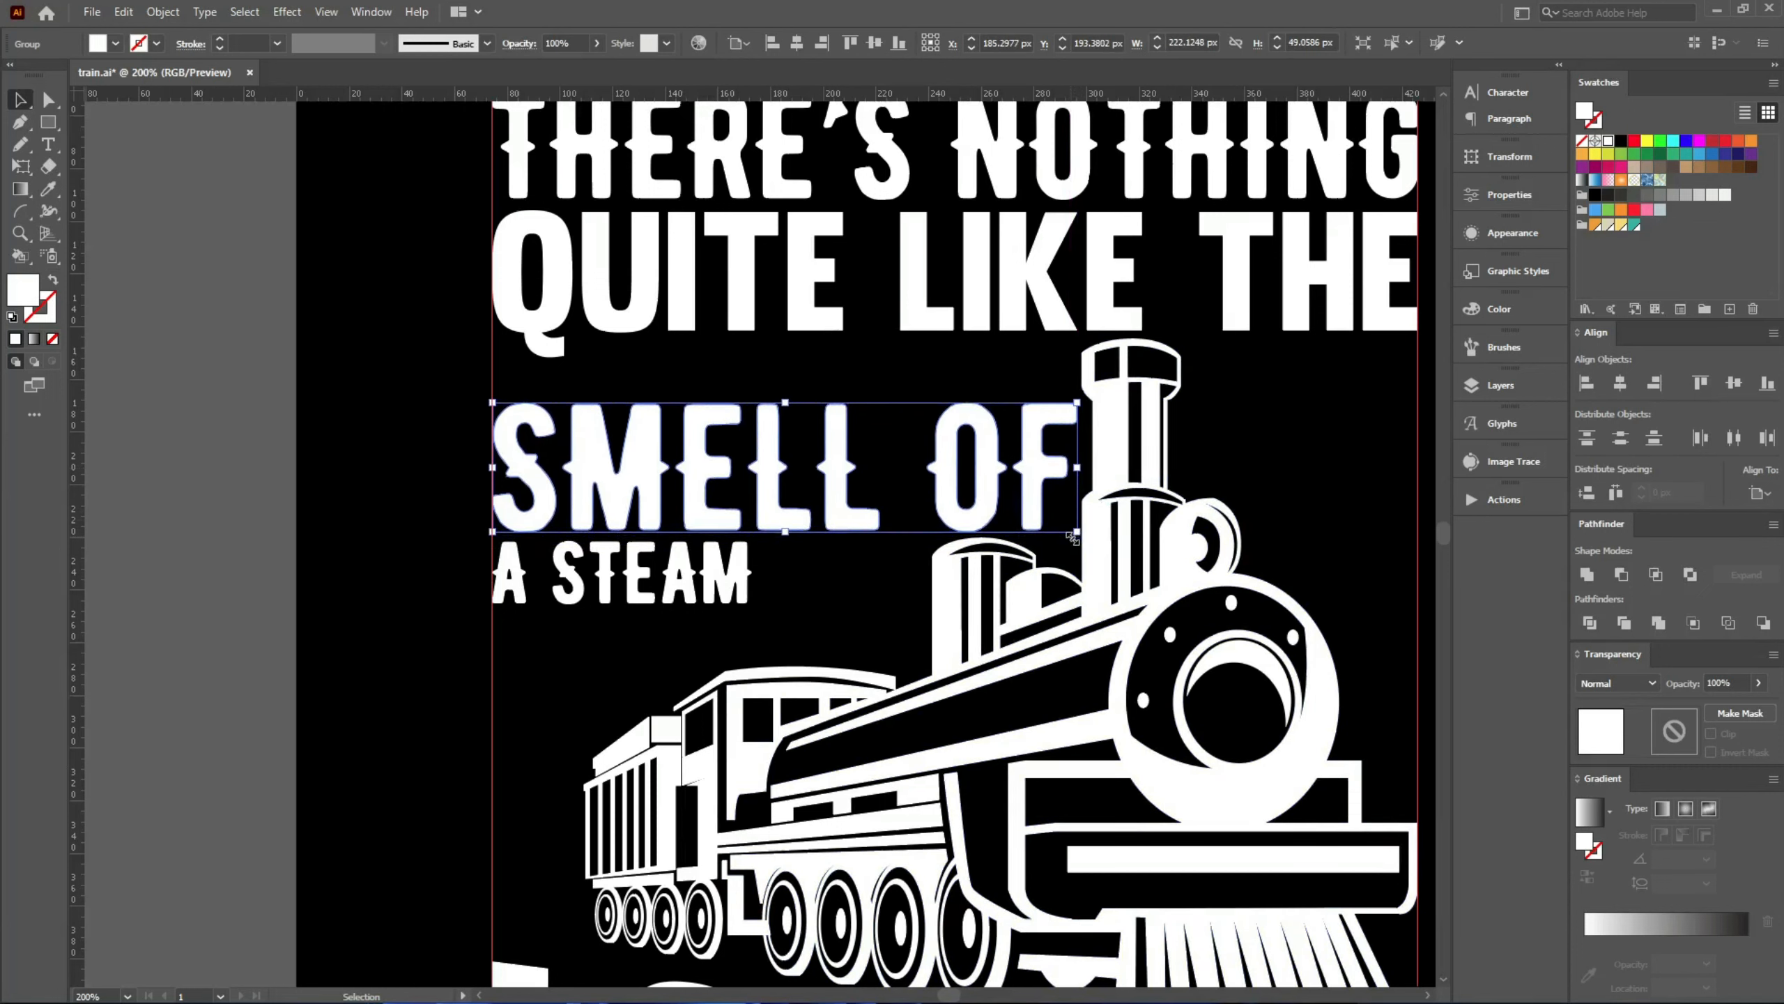
left_click(848, 603)
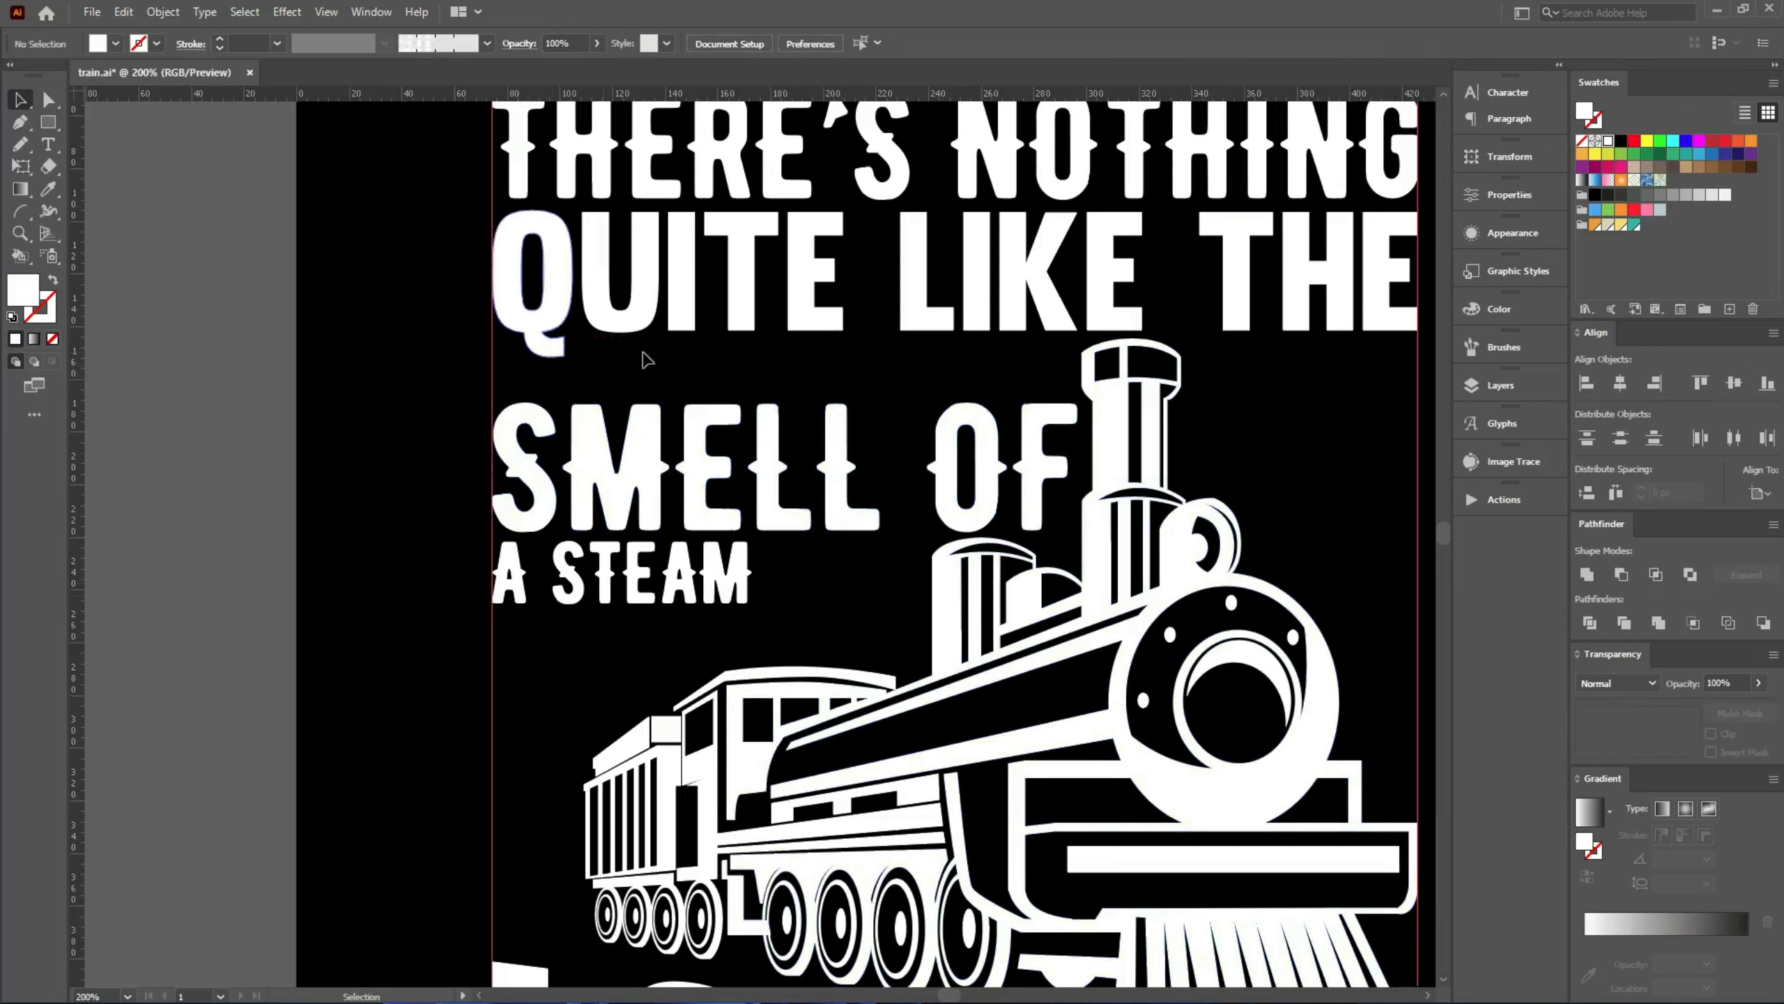
left_click(554, 338)
left_click_drag(566, 328, 761, 332)
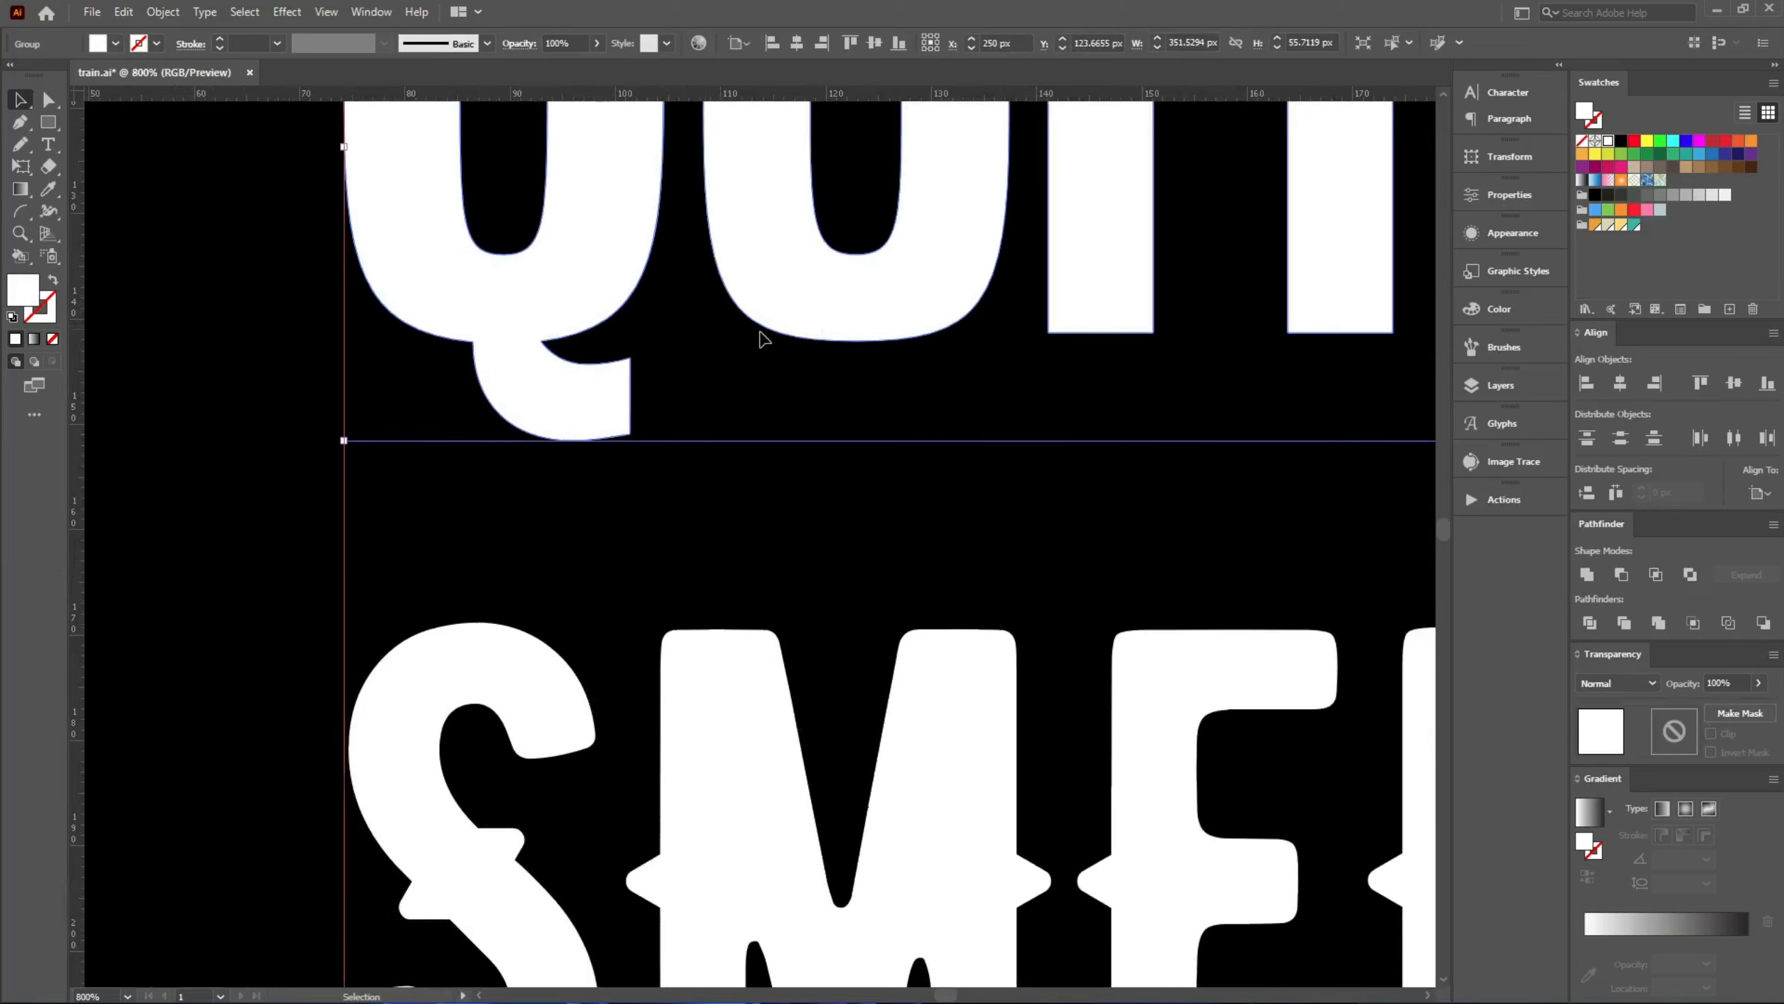
left_click_drag(682, 499, 447, 347)
left_click(550, 518)
scroll(481, 447, "down", 5)
key("v")
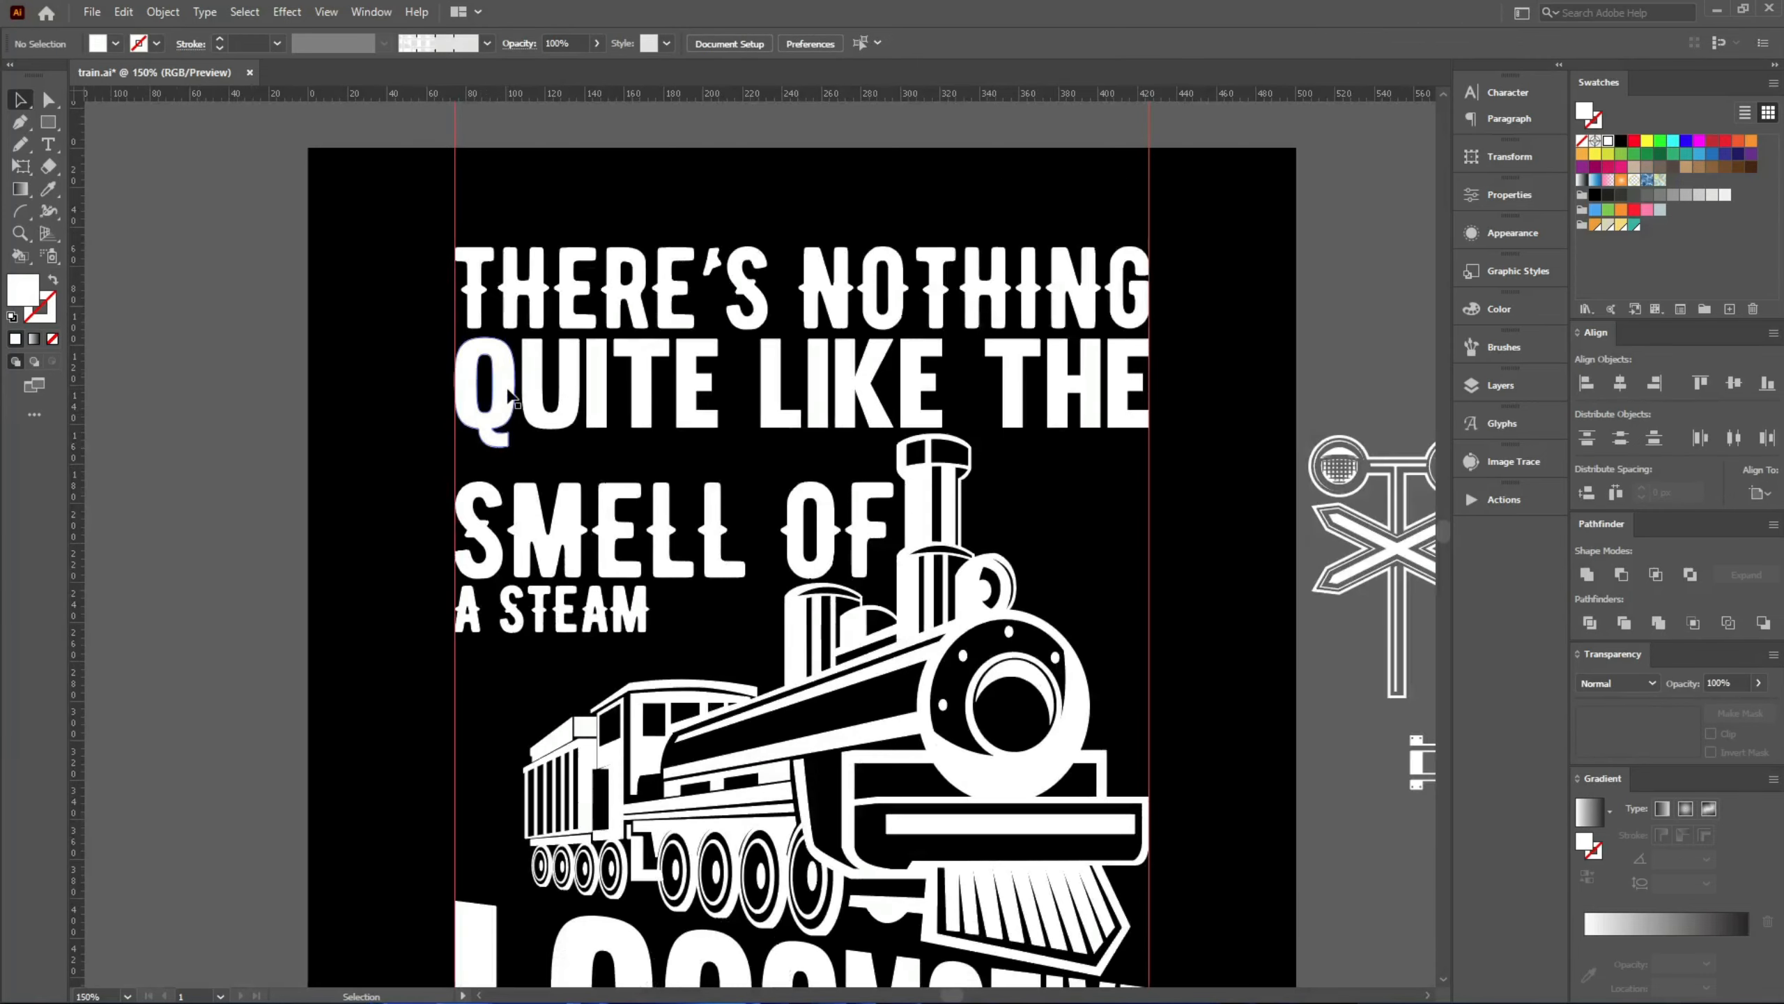
- Enlarge "A STEAM" to about 164 px wide so it reaches the front dome, and nudge it to a narrow gap below "SMELL OF"
scroll(566, 432, "down", 3)
scroll(583, 513, "up", 2)
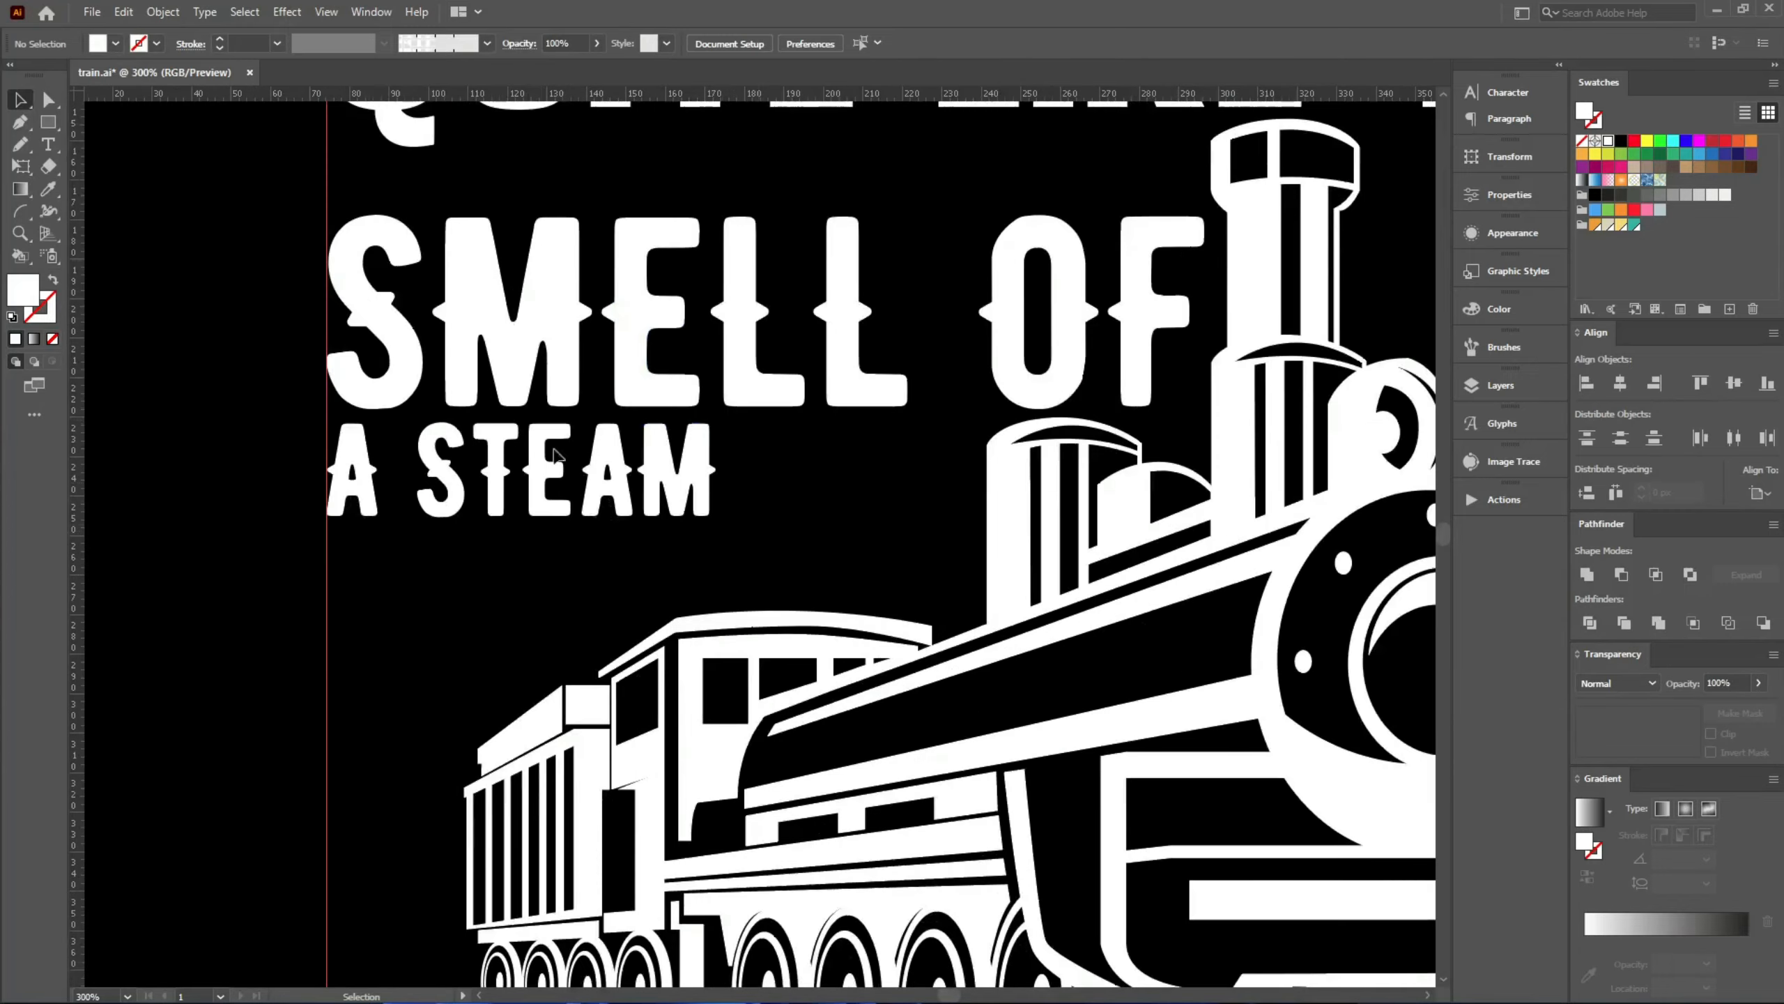
left_click(553, 453)
left_click_drag(718, 520, 991, 619)
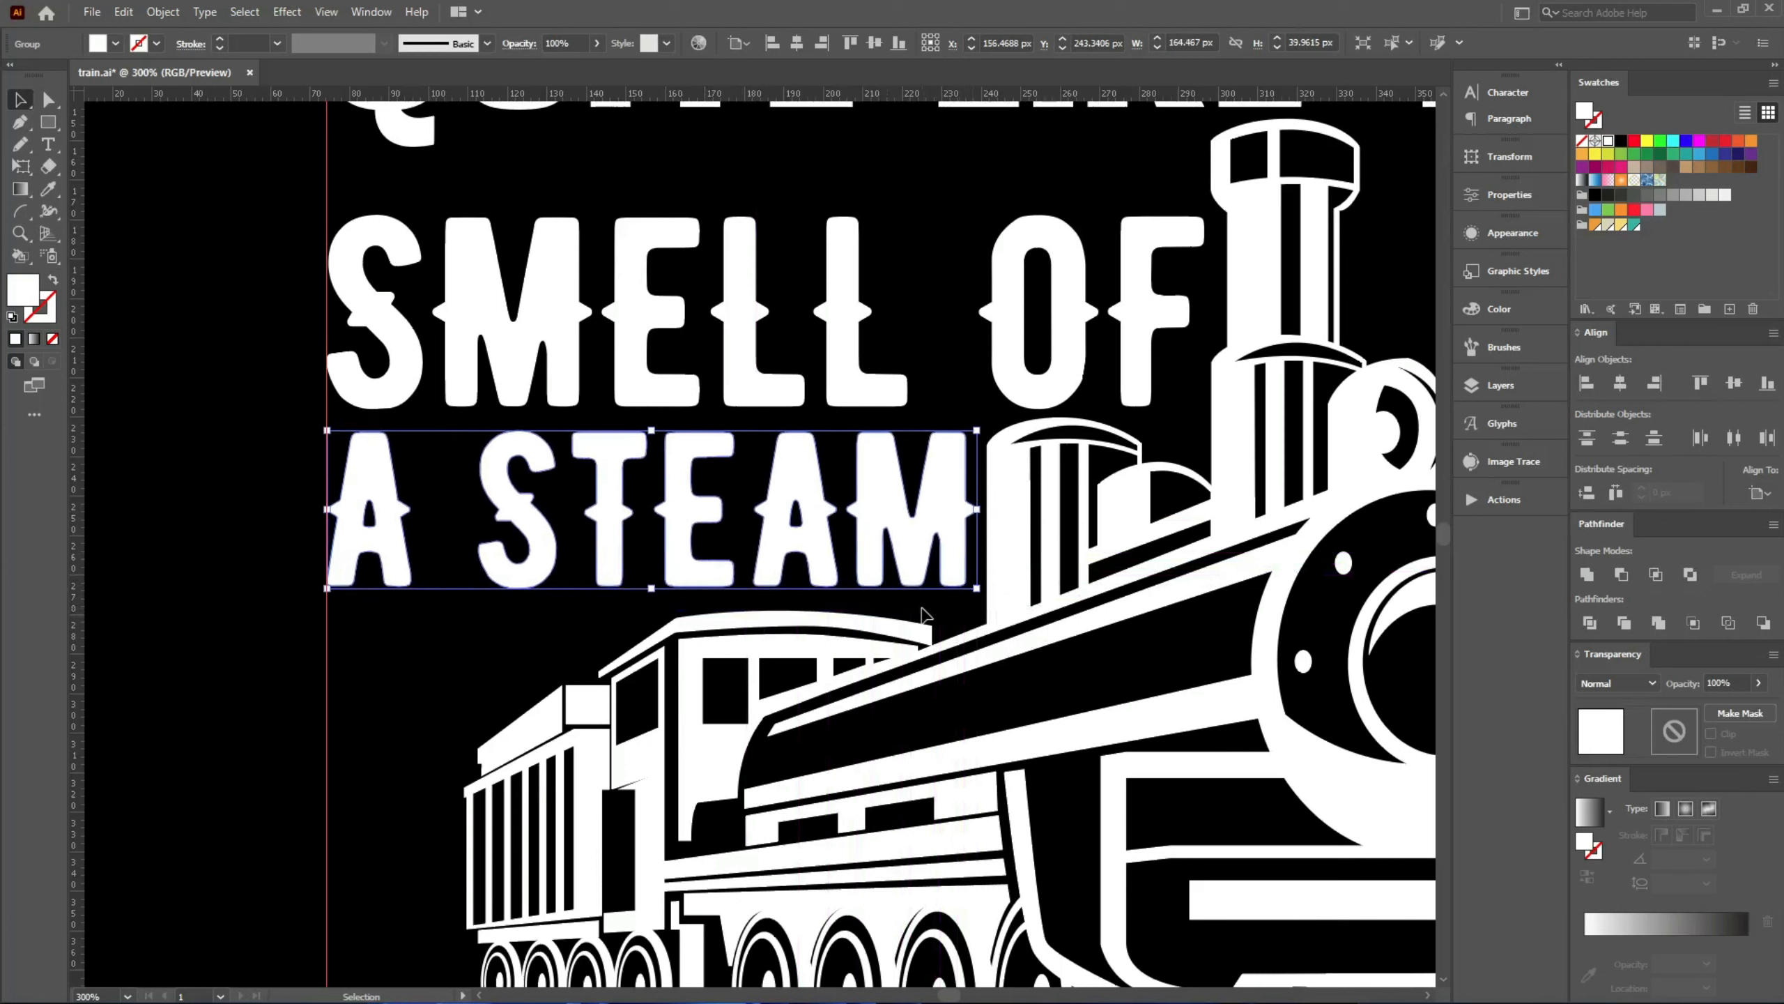
key("Down")
key("Down")
left_click(412, 614)
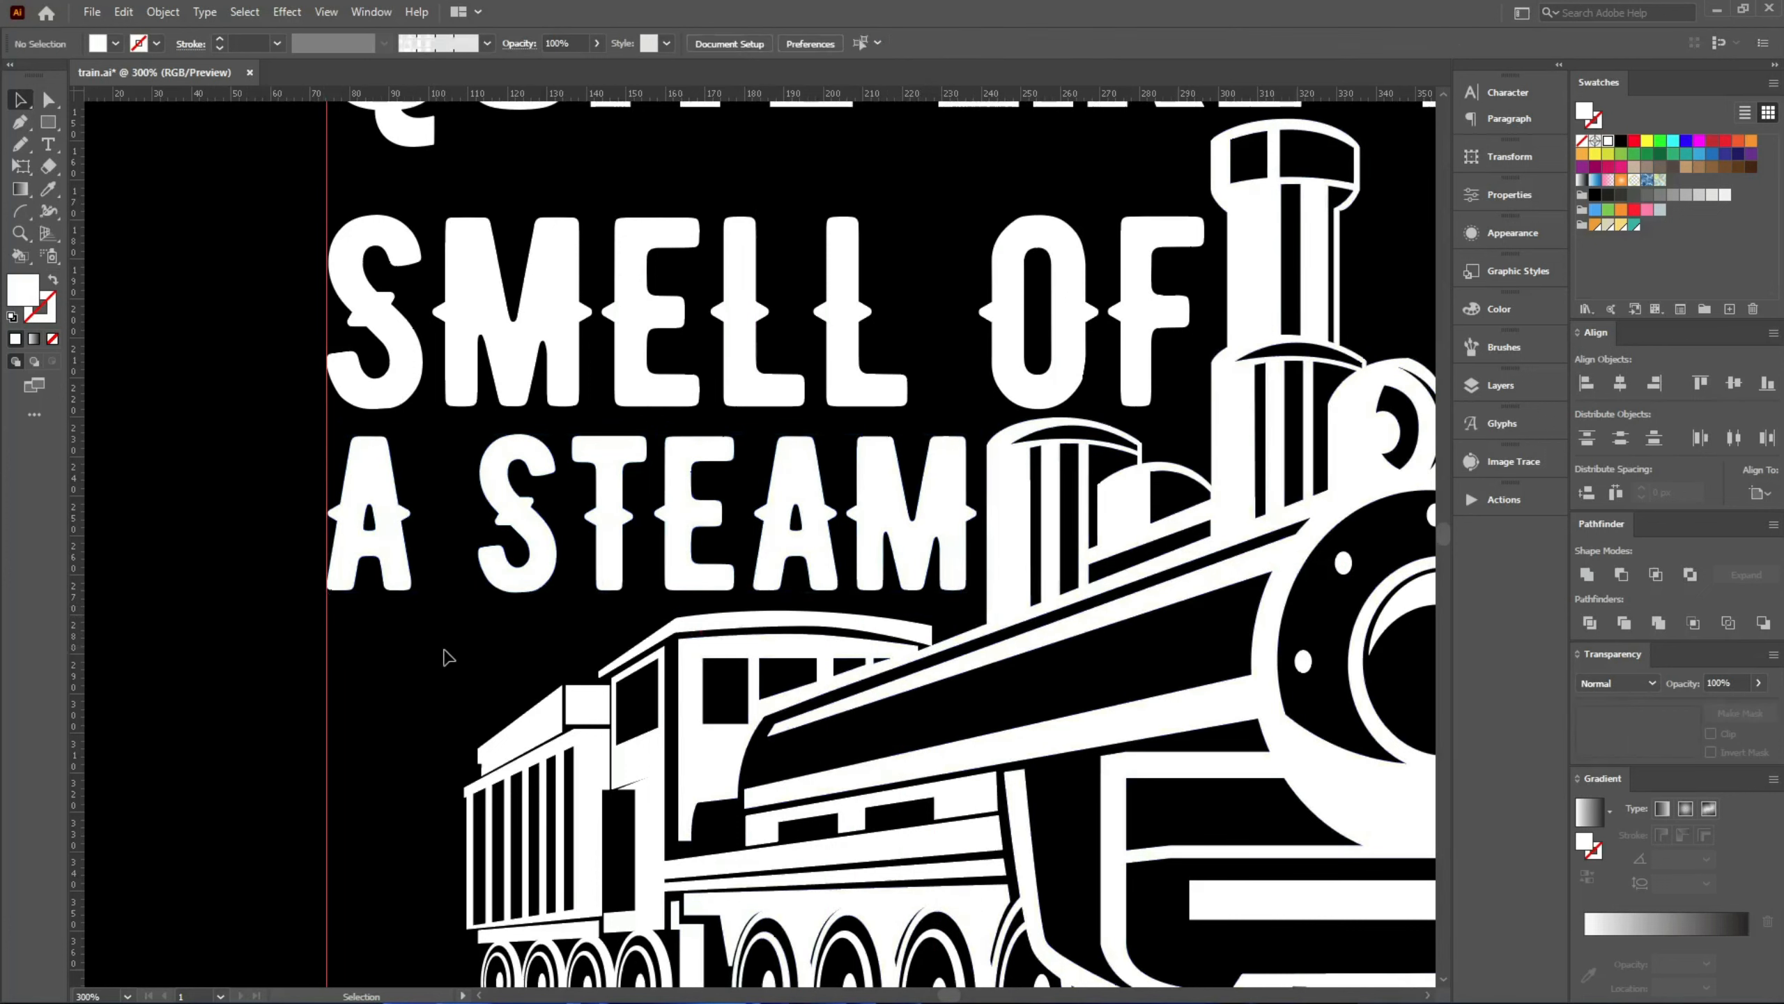
left_click(488, 386)
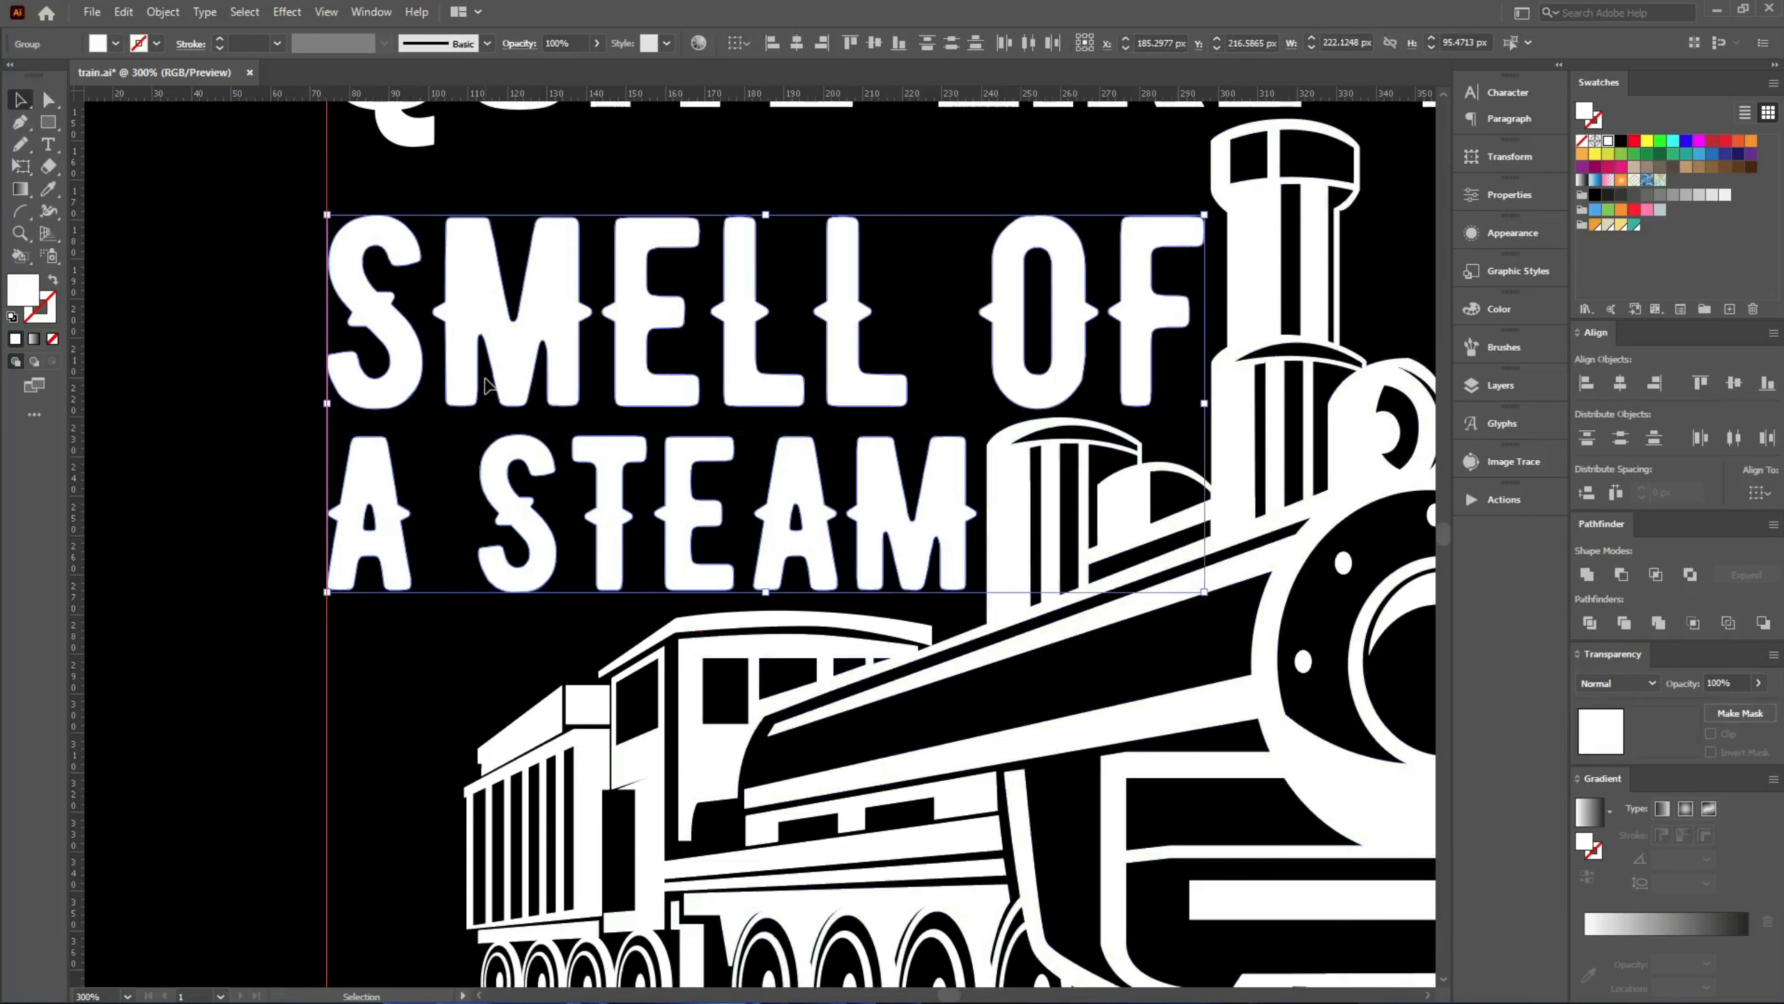
left_click(484, 599)
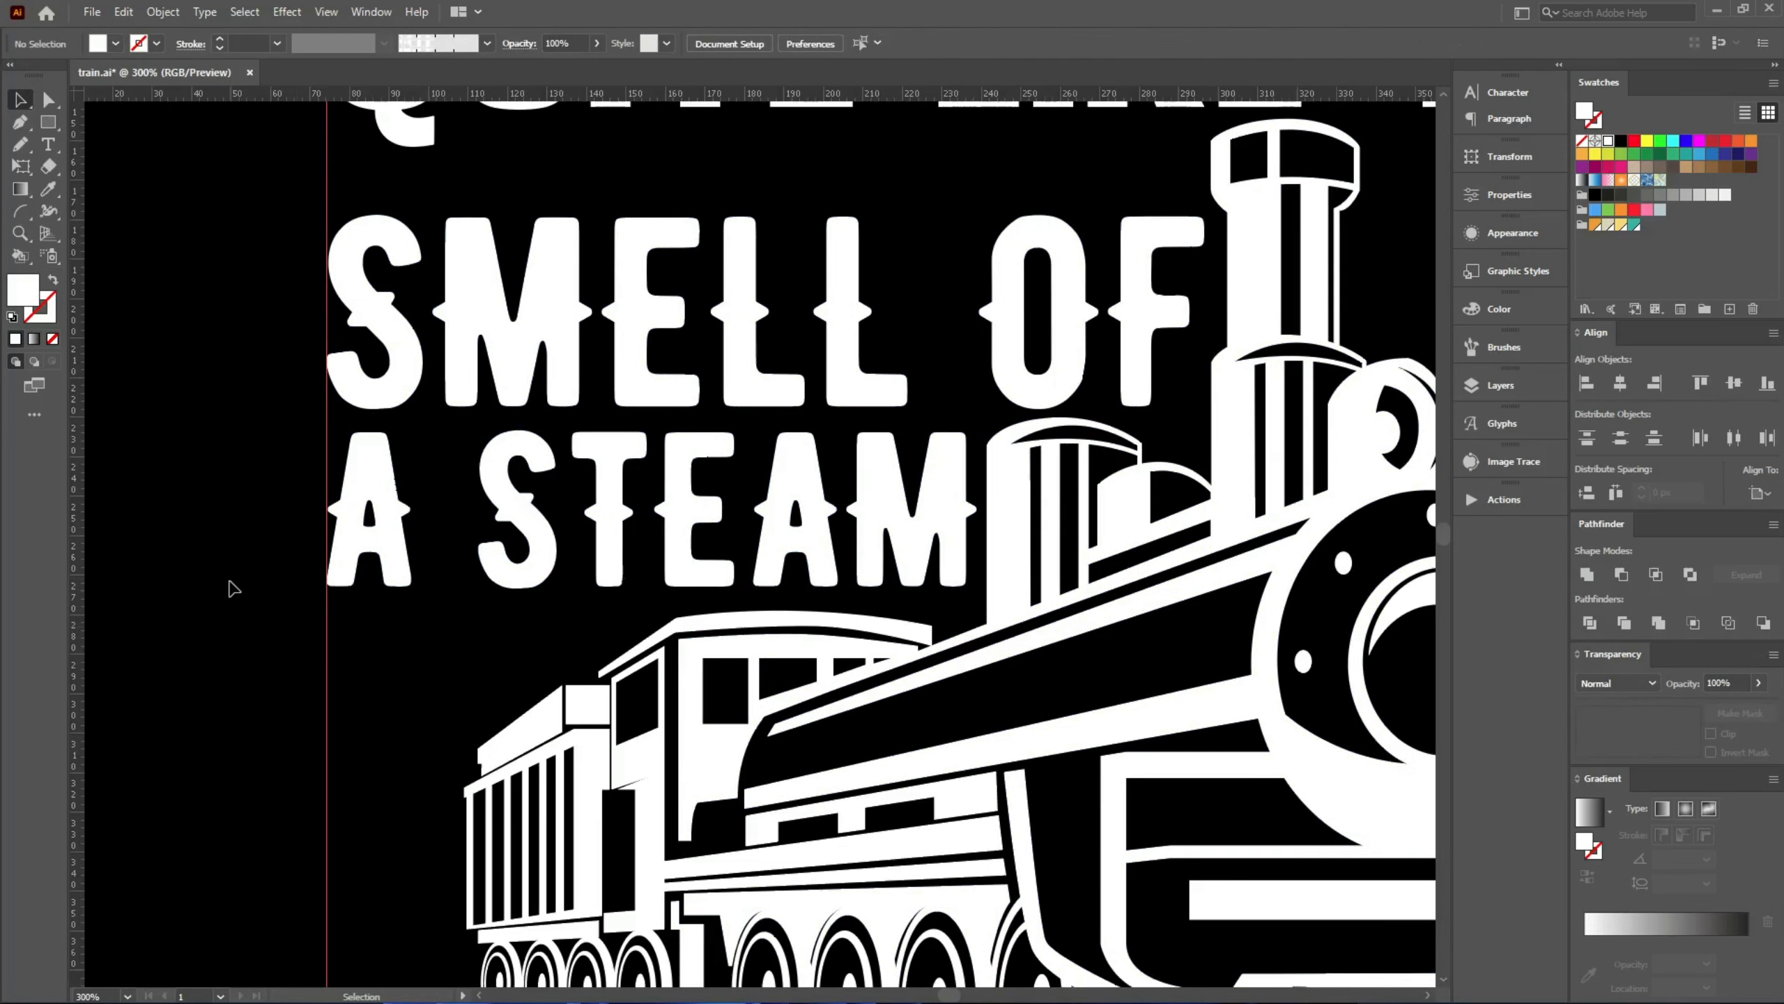
- Stretch only the letter Q of "QUITE" downward until its tail nearly reaches the S of "SMELL"
scroll(234, 589, "down", 3, "alt")
left_click_drag(196, 559, 332, 471)
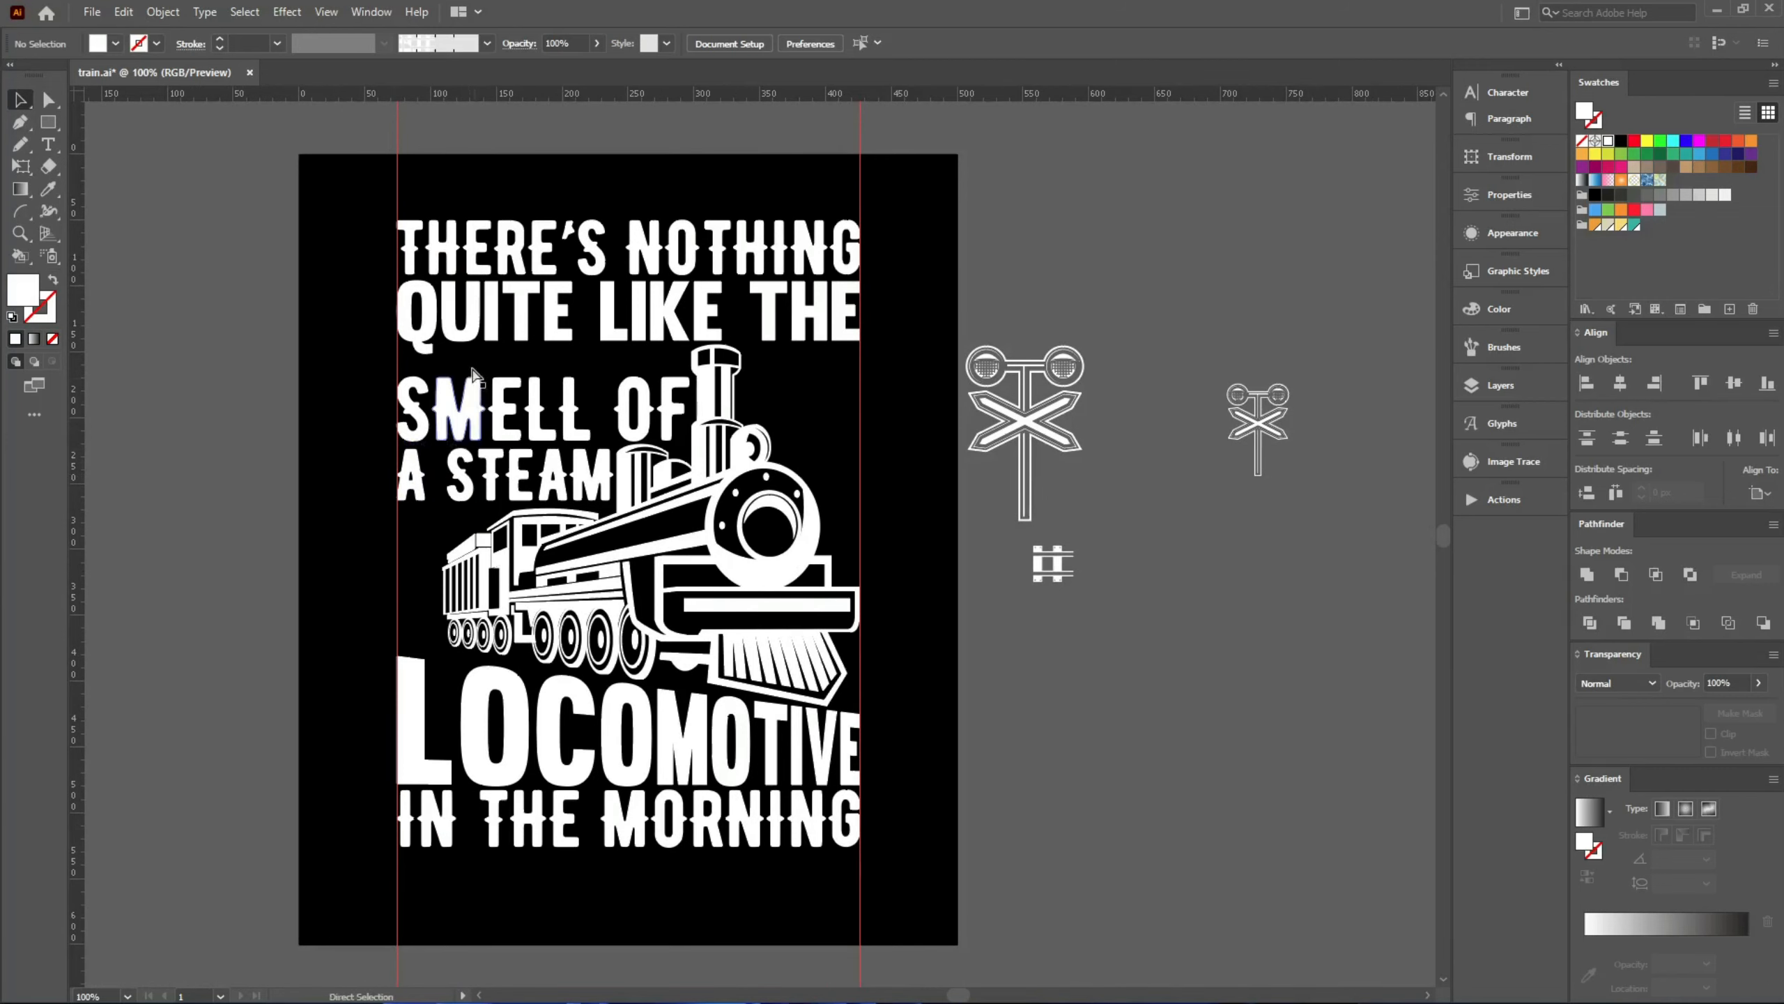
scroll(457, 354, "up", 4, "alt")
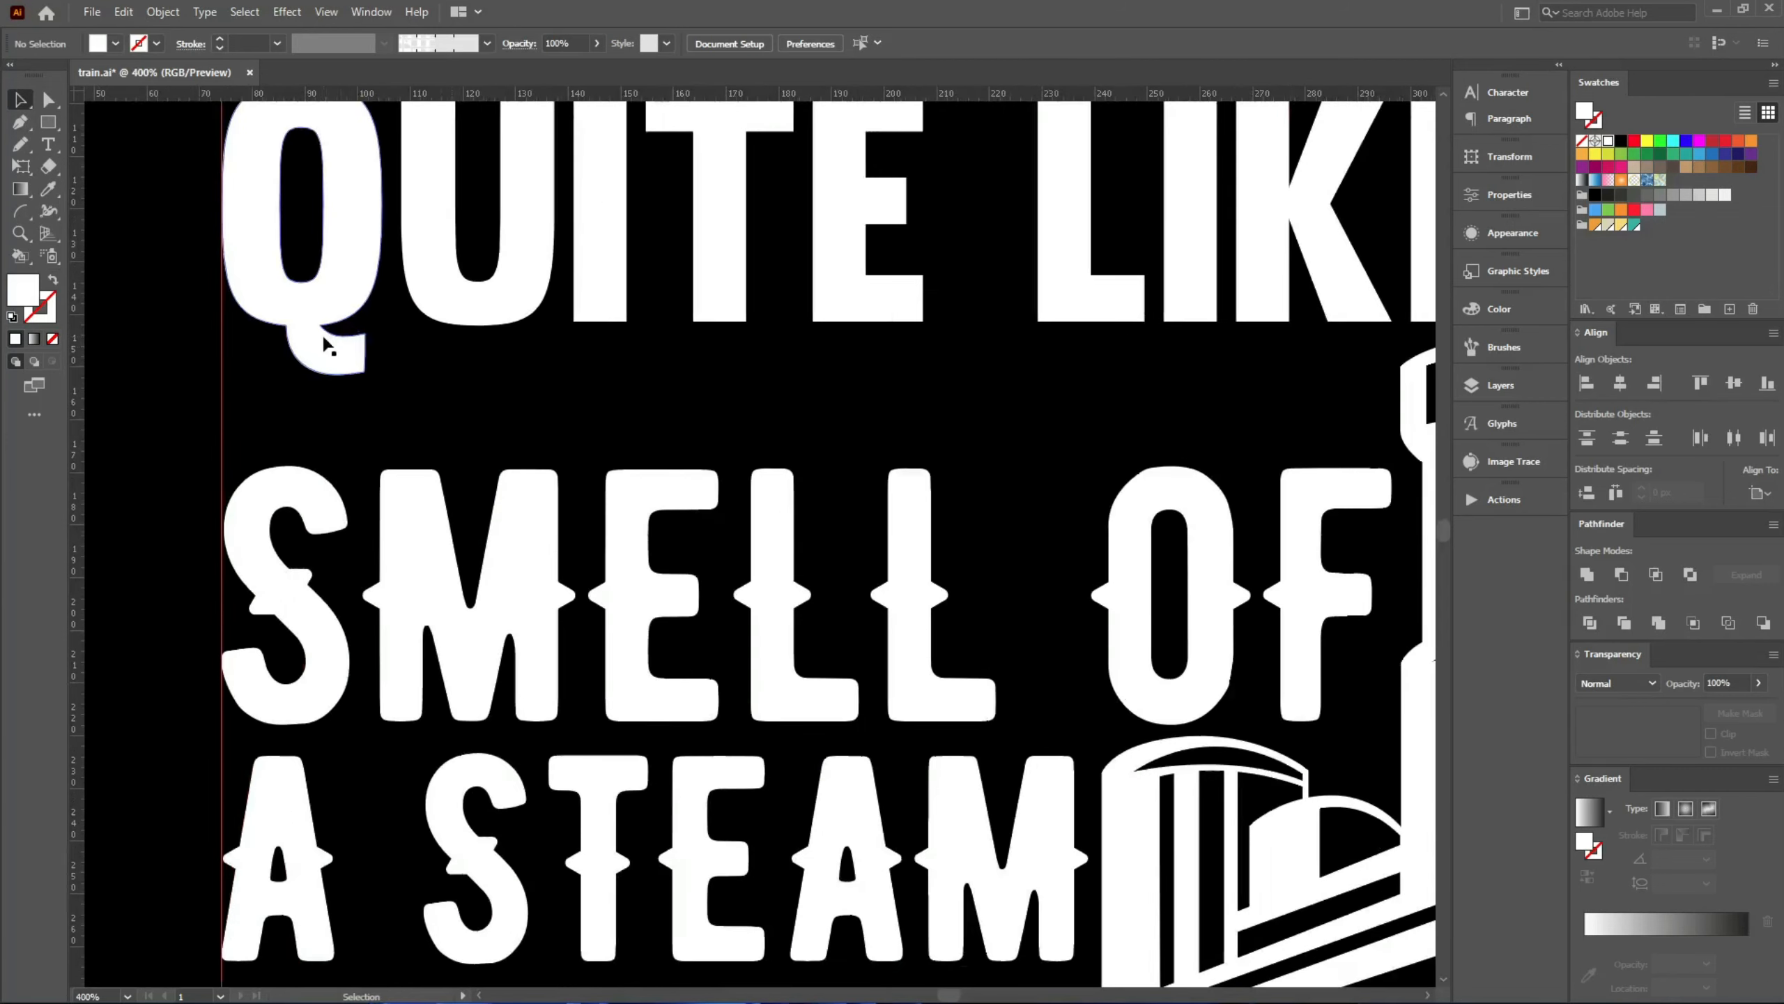
double_click(332, 344)
left_click(324, 361)
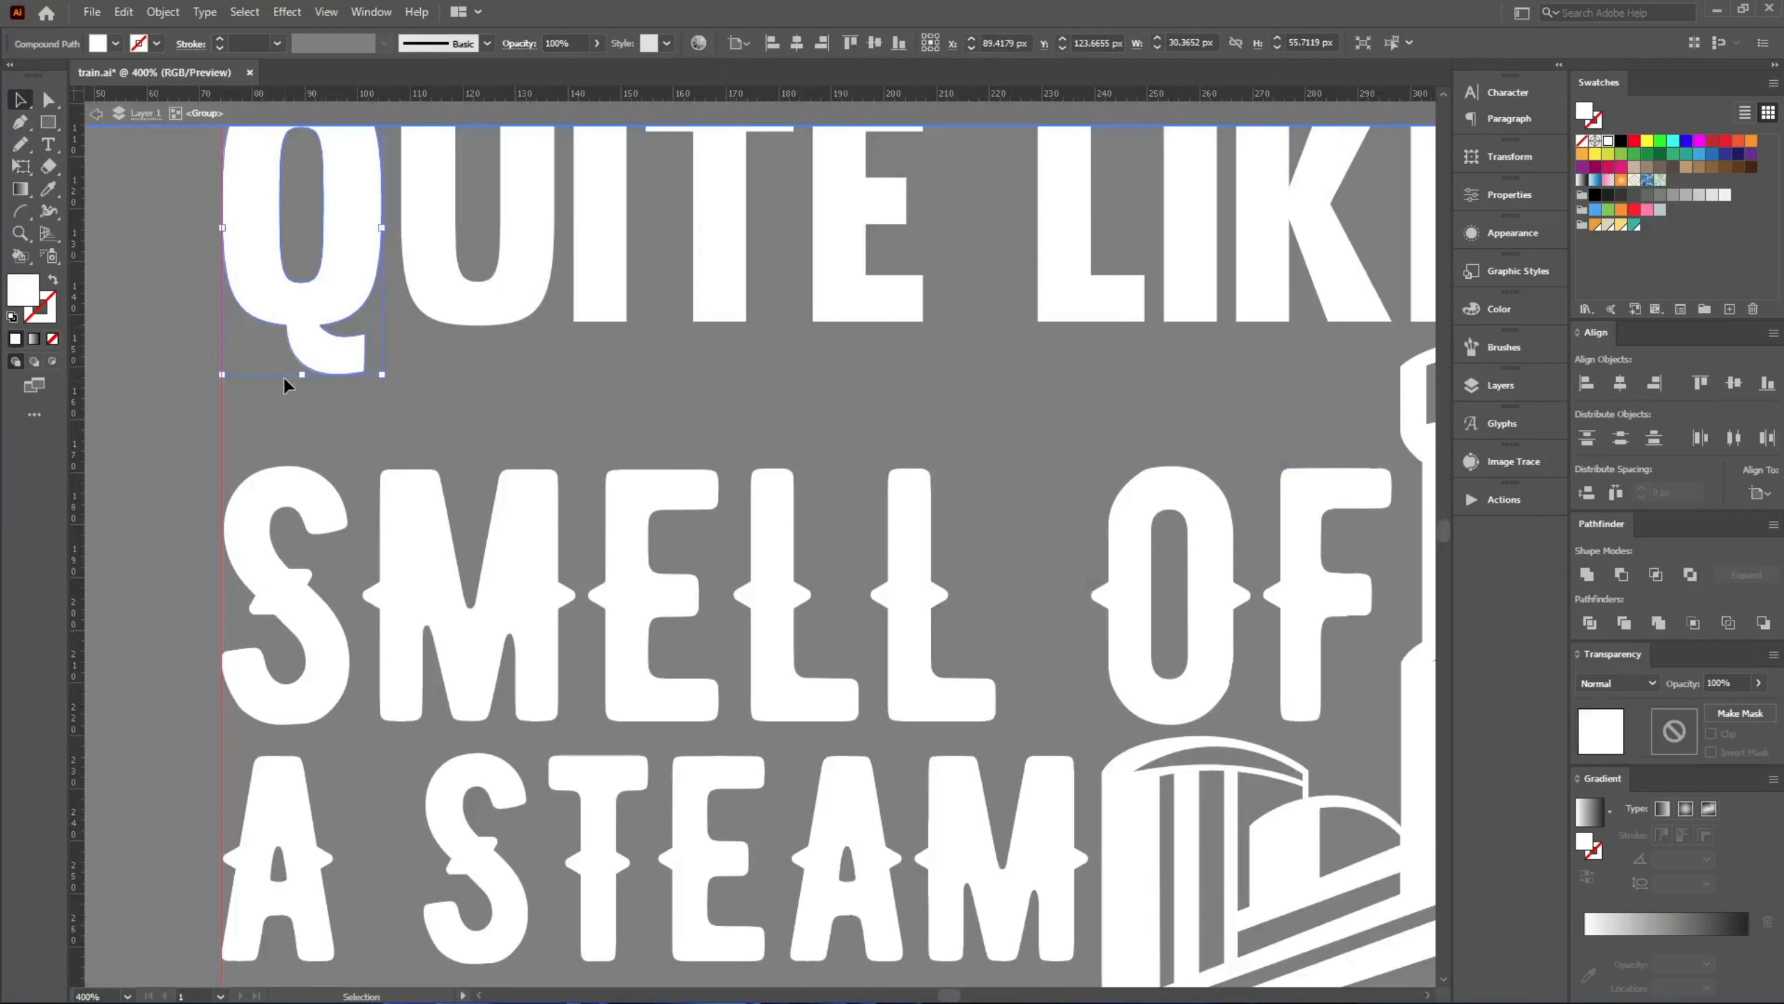
left_click_drag(297, 377, 322, 443)
left_click(148, 449)
double_click(156, 432)
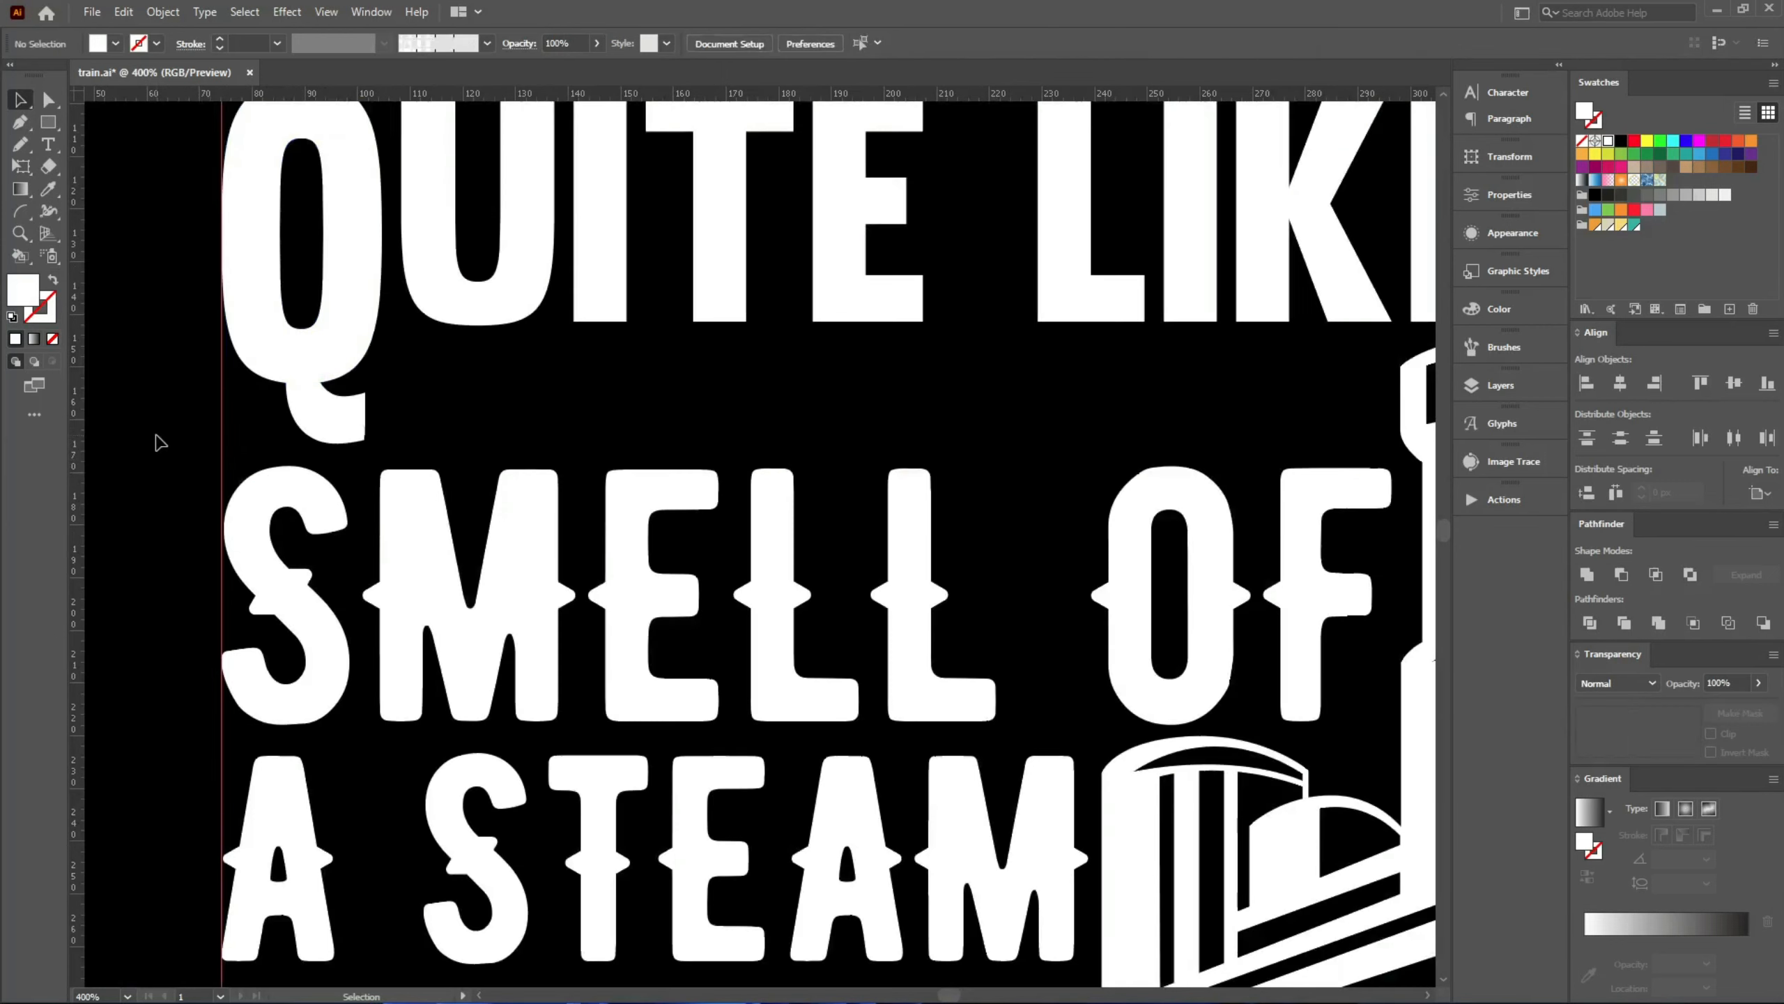
- Draw a straight horizontal line about 181 px long with the Pen tool between "QUITE LIKE" and "SMELL OF", from the Q's tail to the chimney
scroll(169, 433, "down", 2)
scroll(178, 442, "down", 1)
scroll(178, 441, "up", 1)
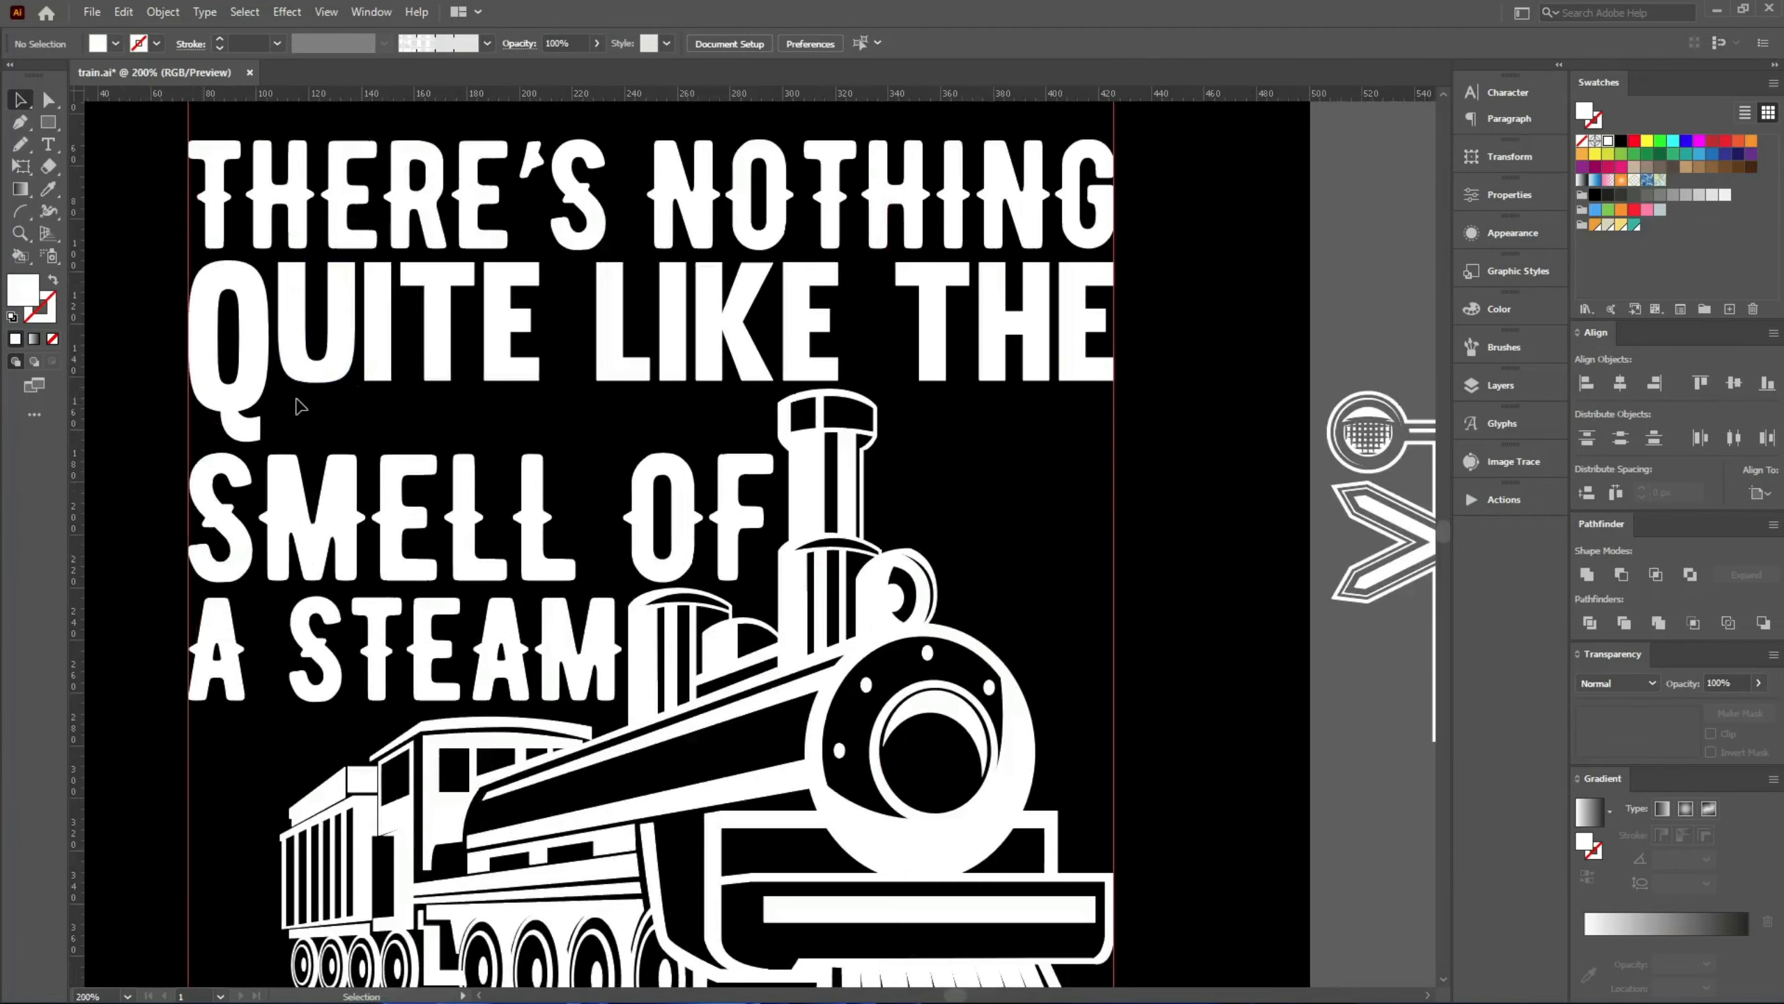
left_click_drag(289, 401, 703, 444)
scroll(555, 441, "up", 2)
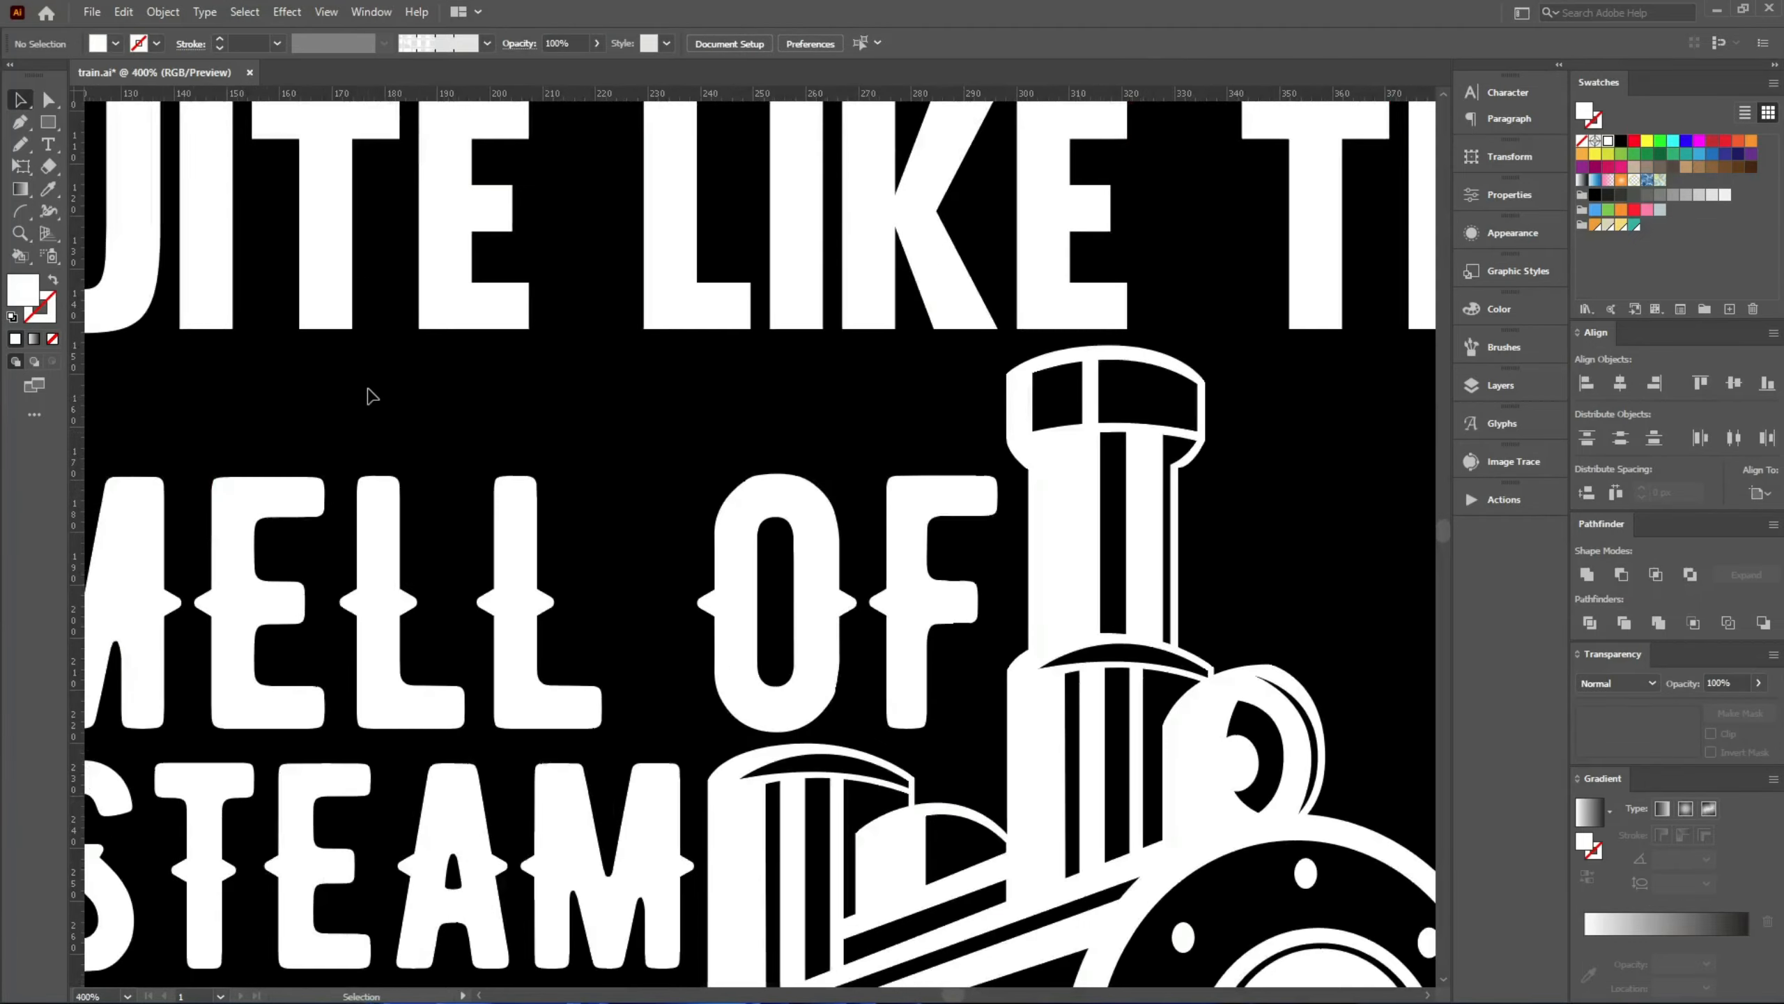
left_click(25, 122)
left_click_drag(287, 387, 499, 398)
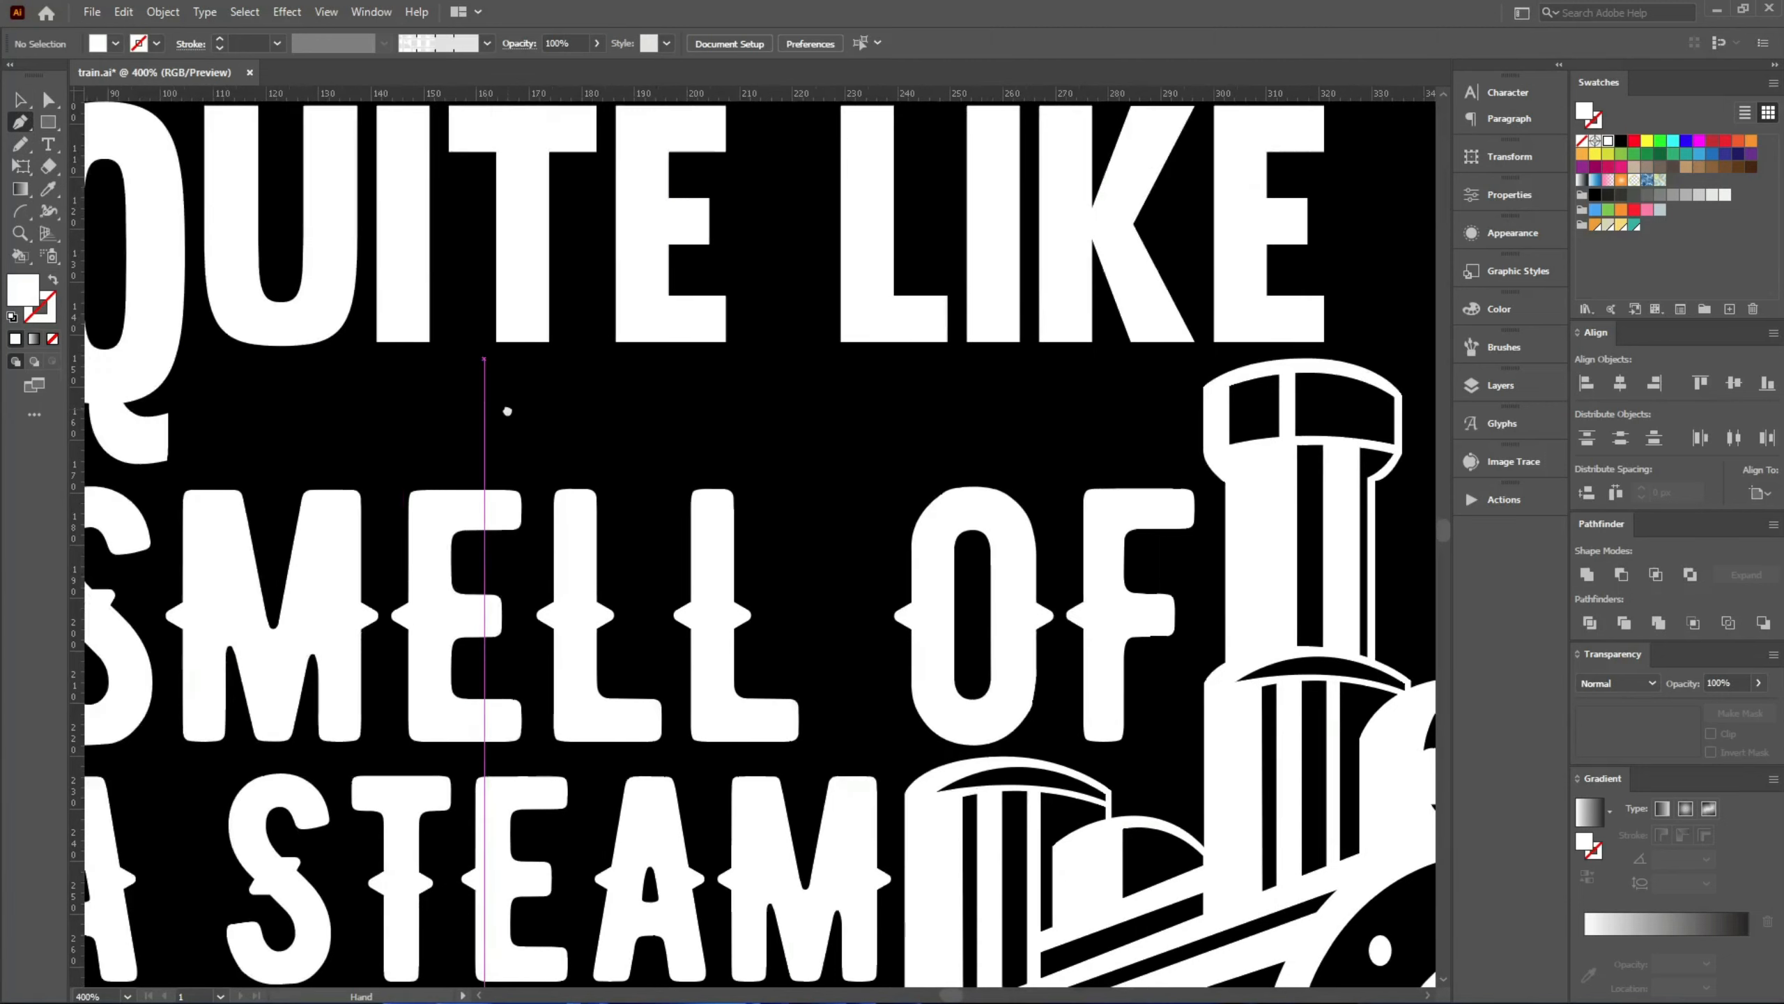
left_click(212, 408)
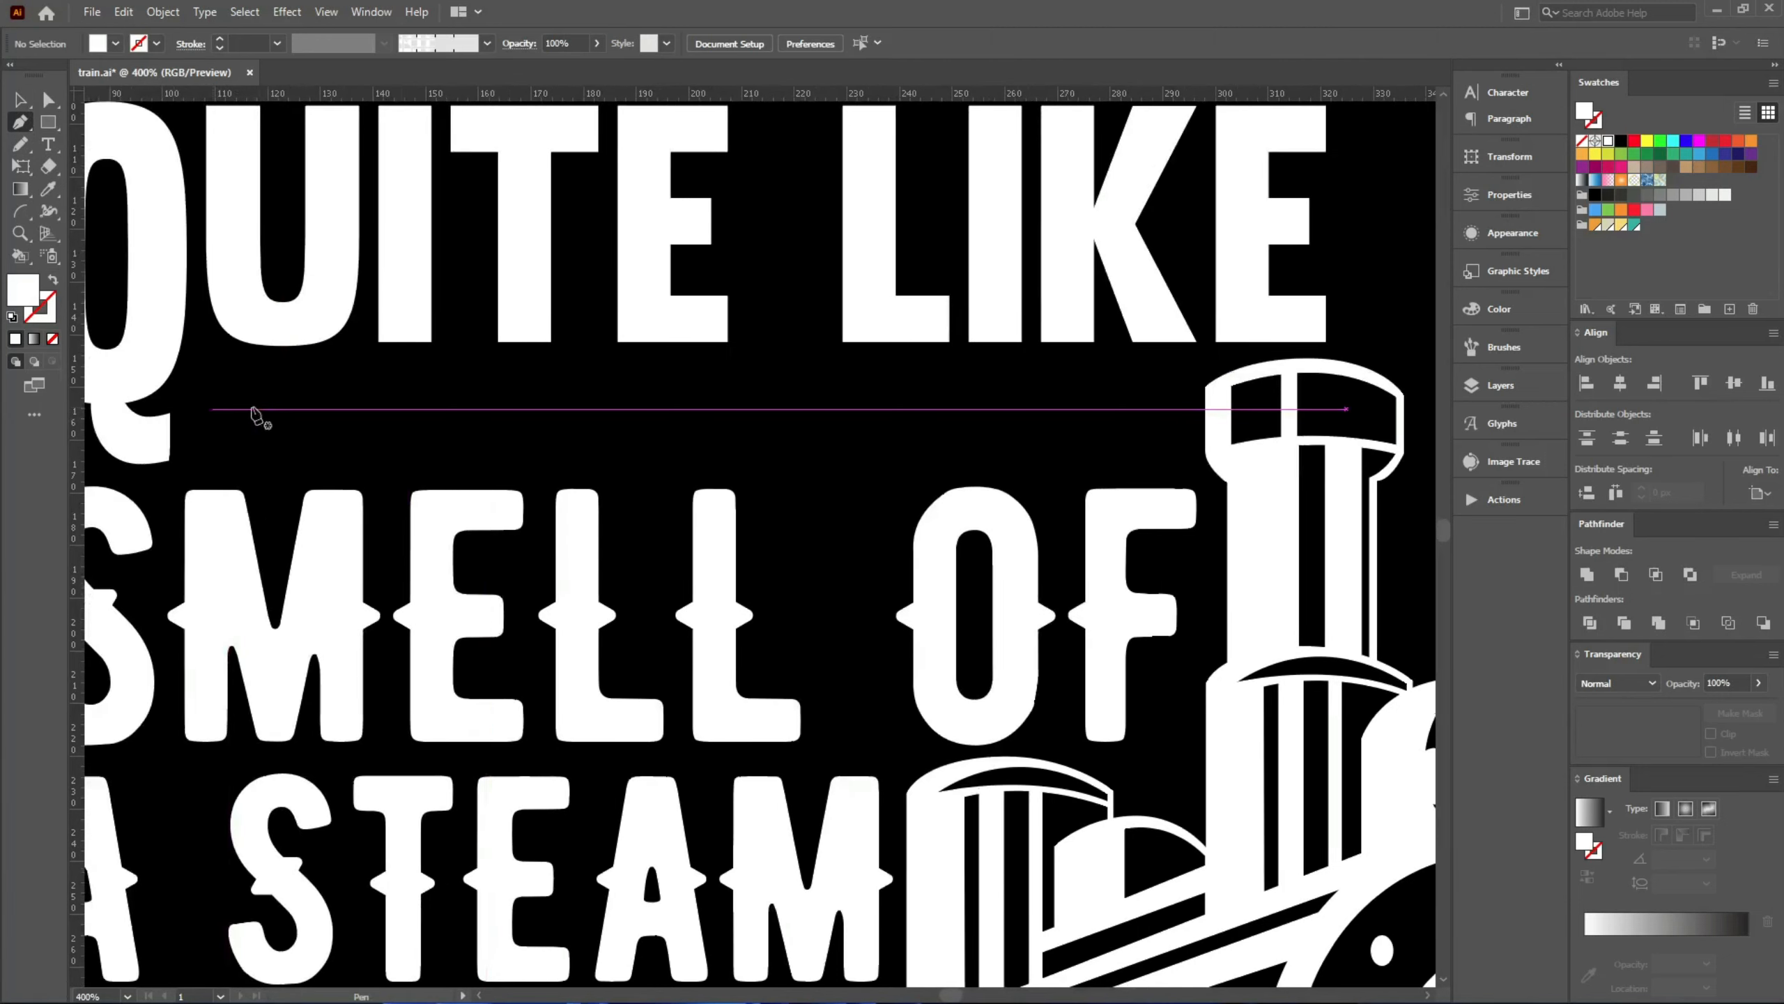
left_click(1165, 407)
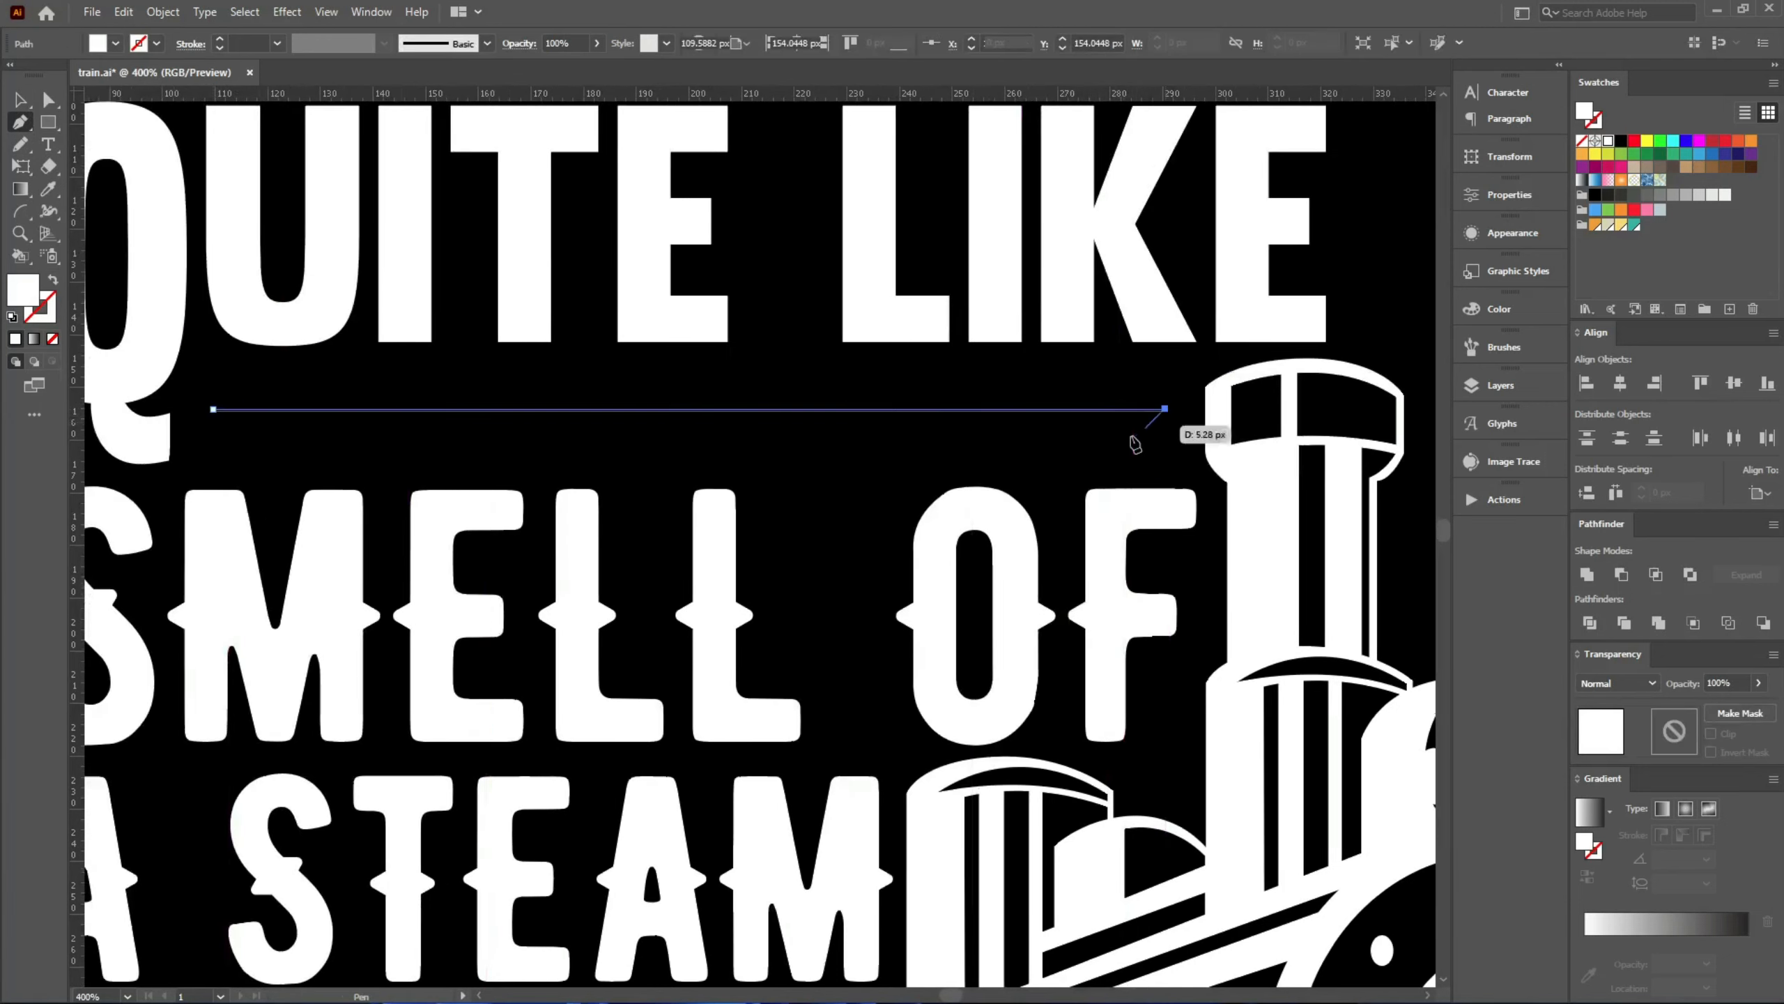
- Swap the line's white fill to its stroke and apply the railway track pattern brush to it
key("v")
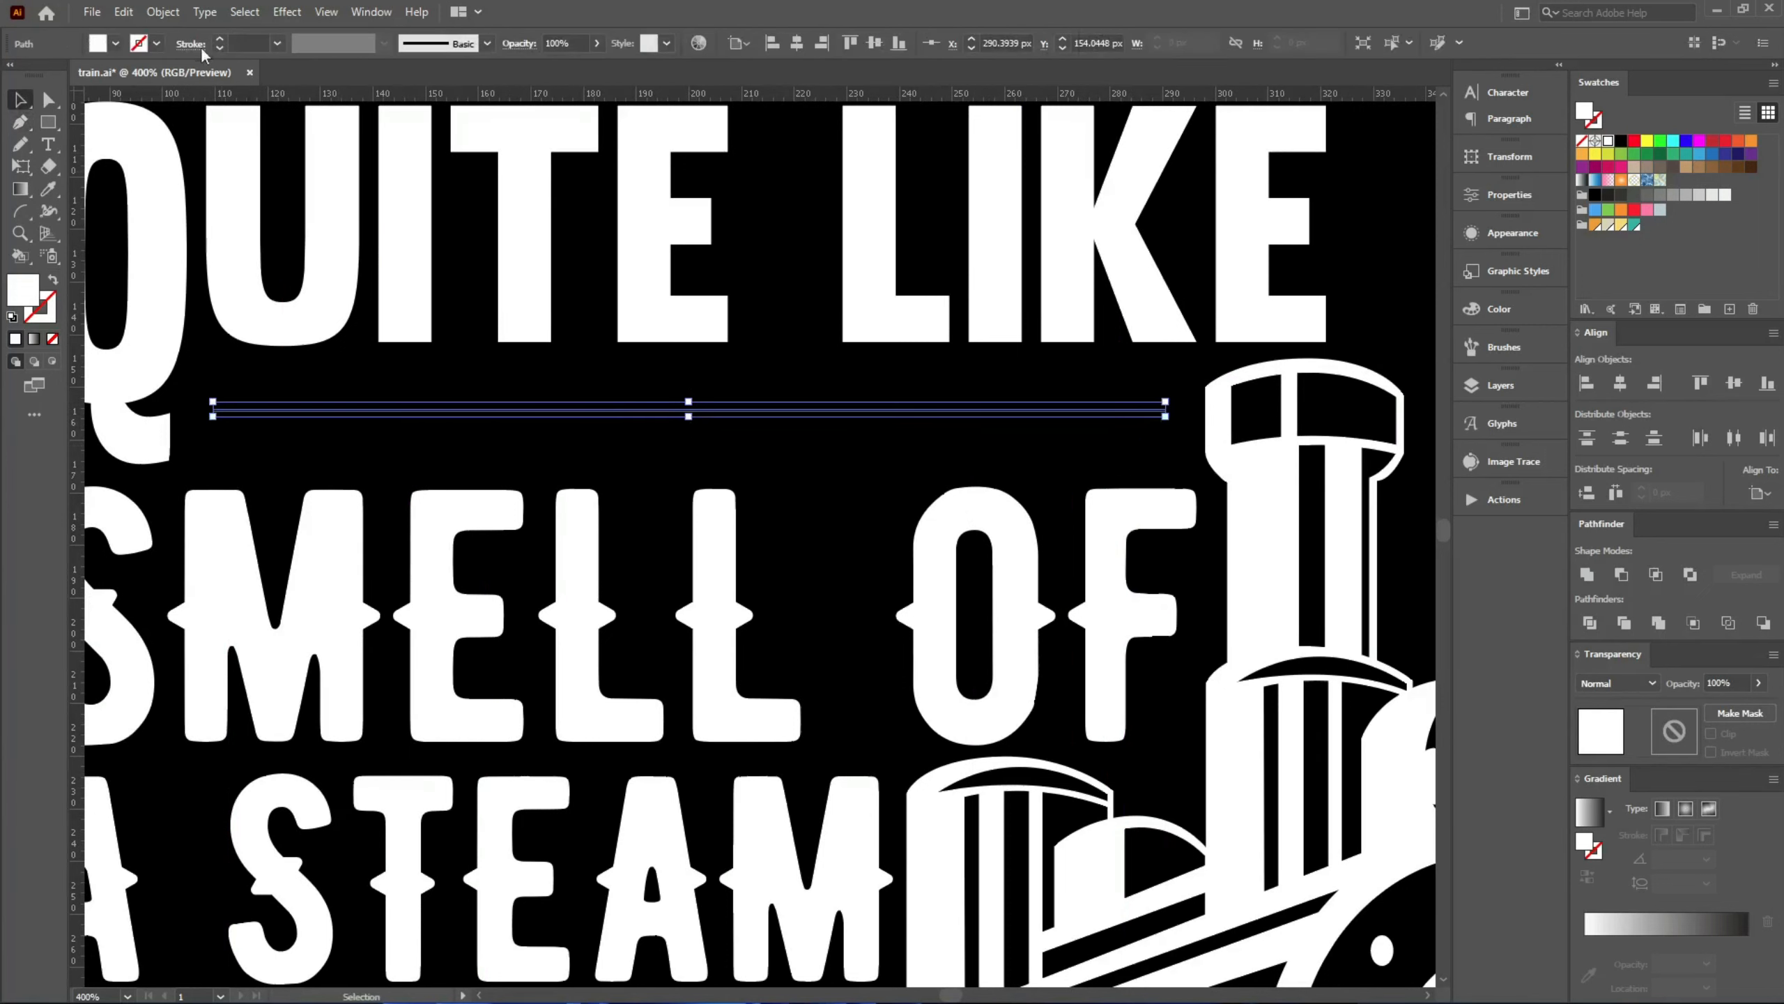
key("shift+x")
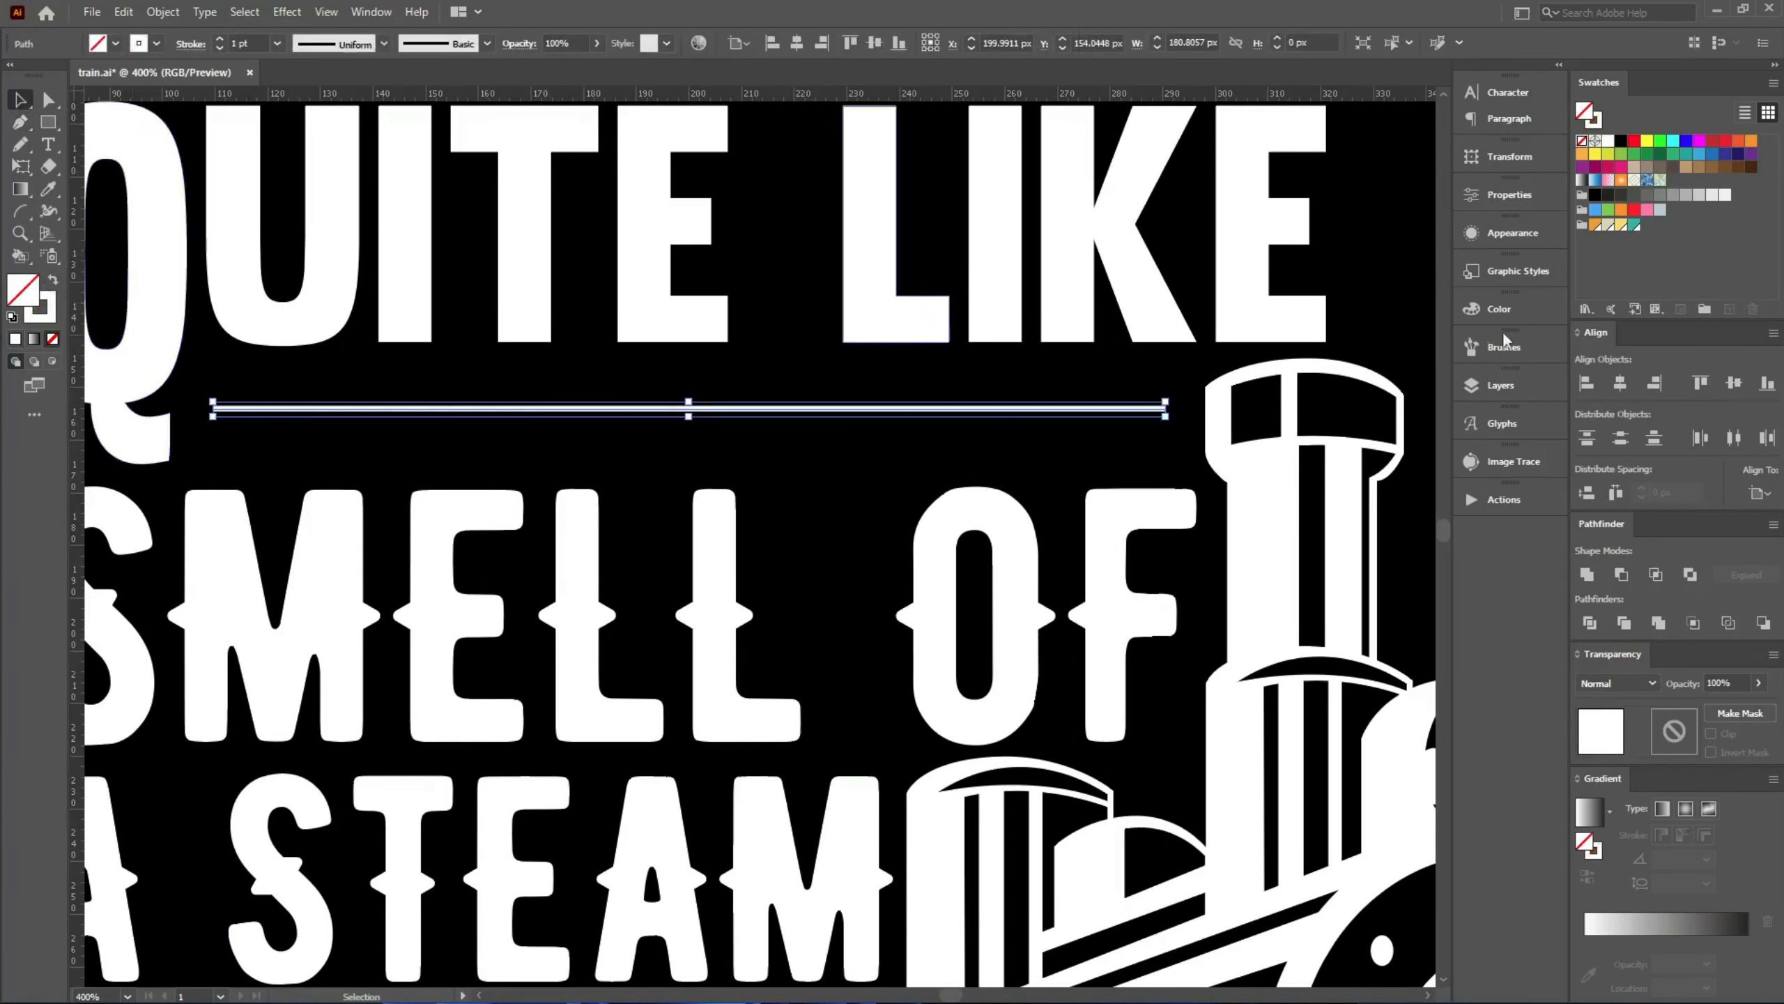
left_click(1505, 351)
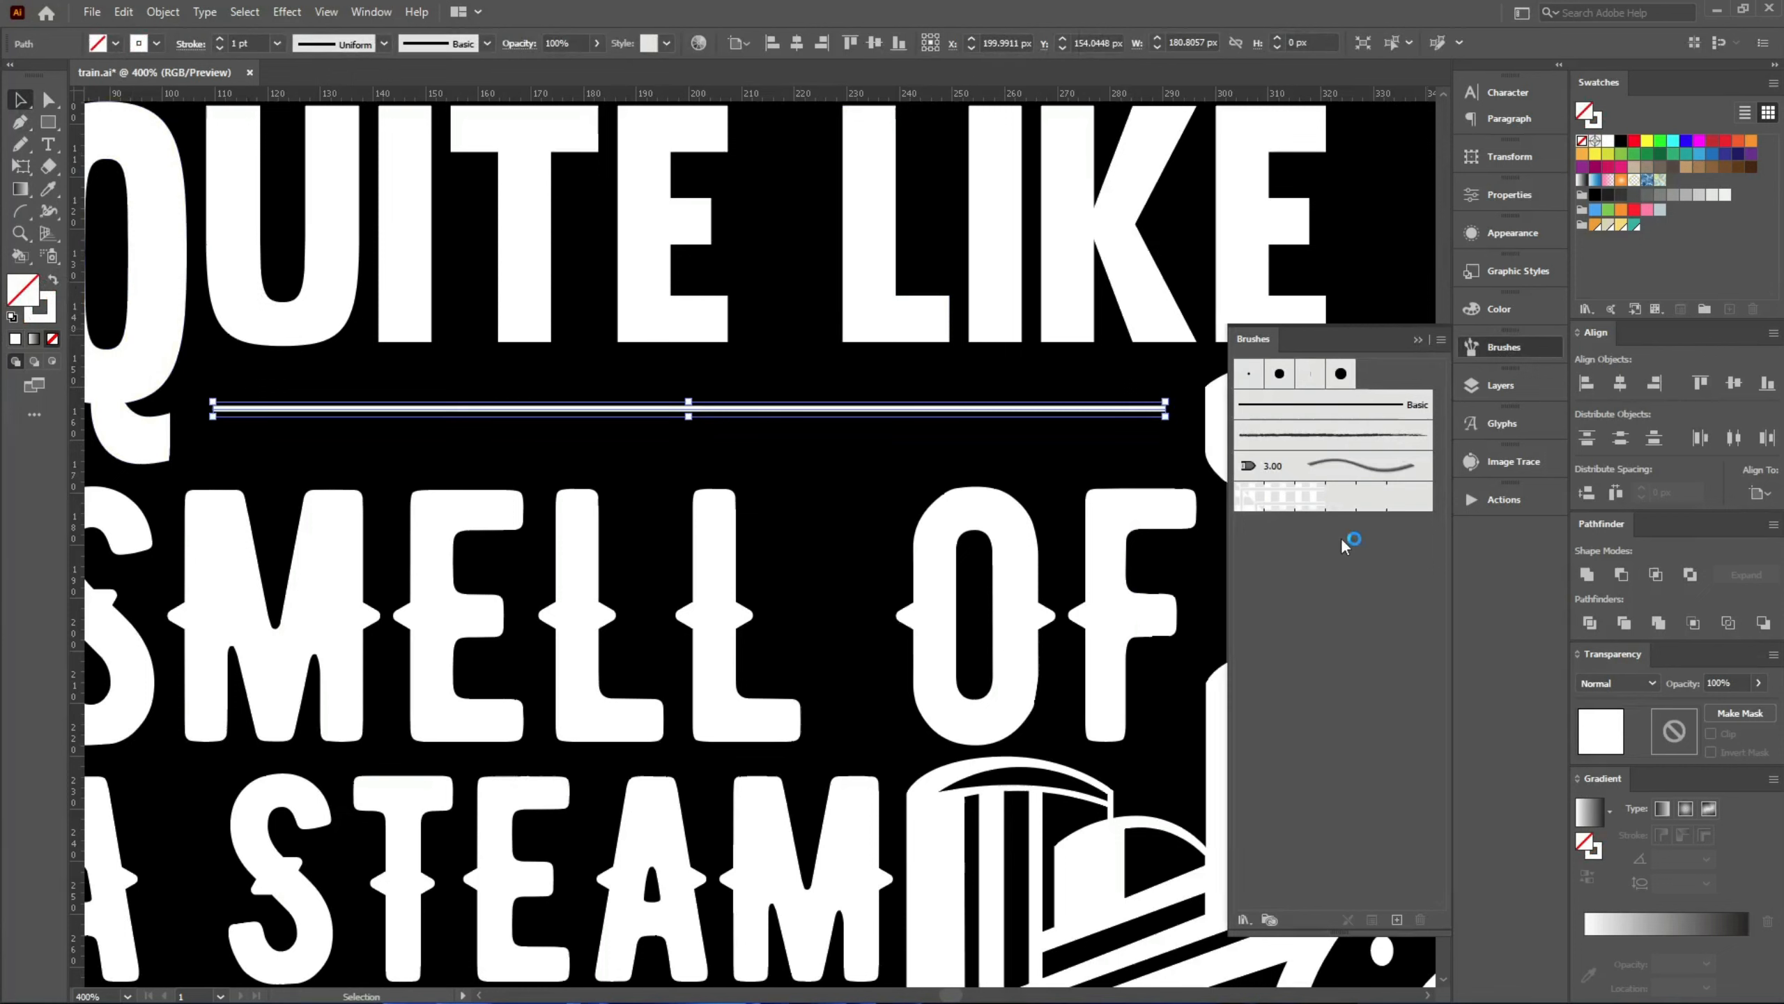
left_click(1330, 497)
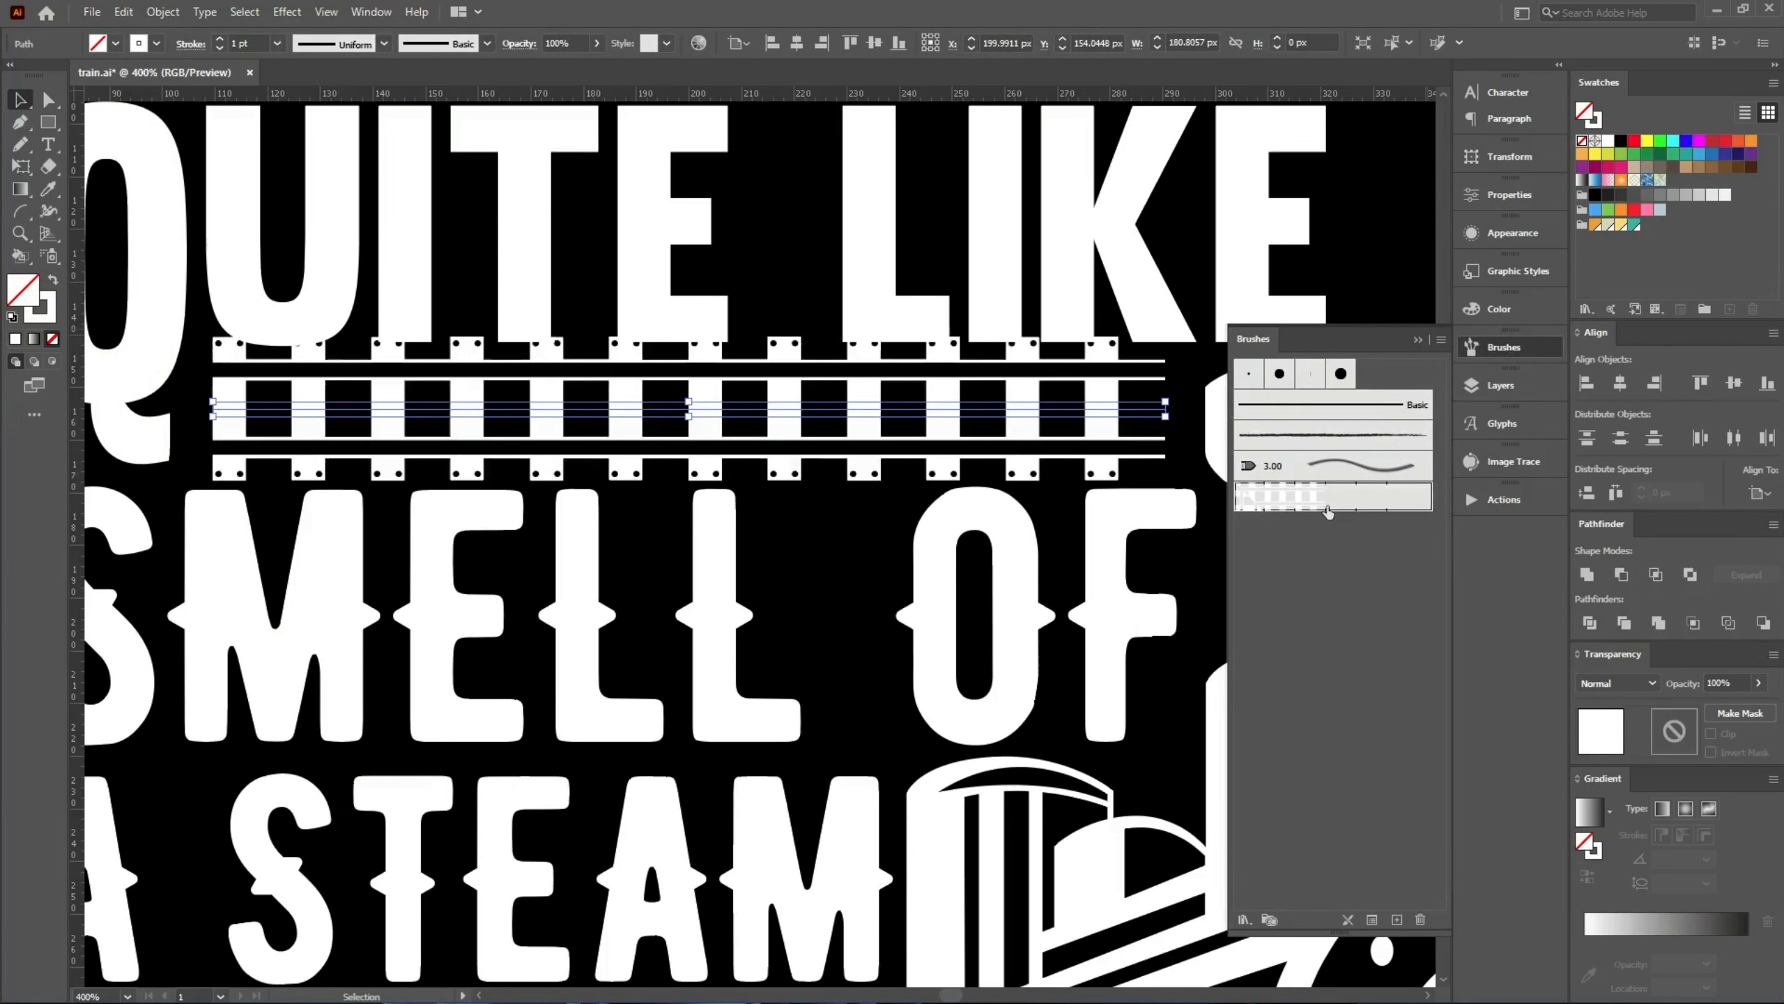
left_click(1418, 338)
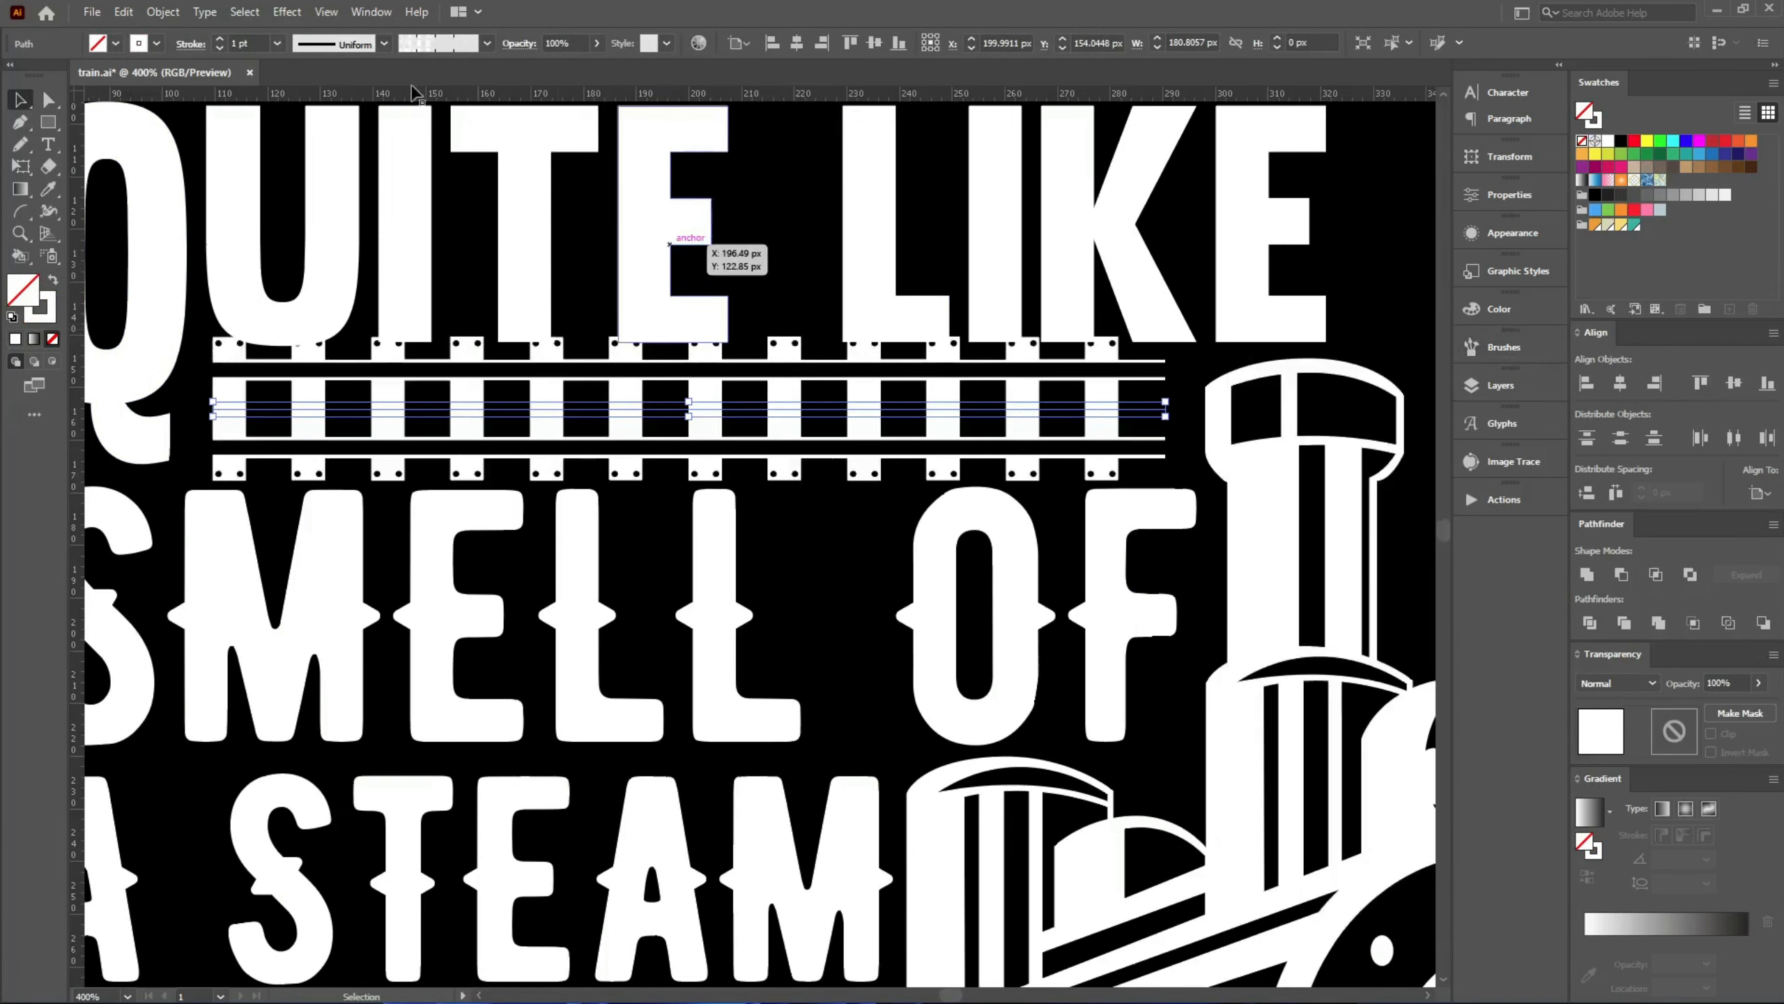
- Set the railway track's stroke weight to 0.6 pt and lower the track by 1 px between "QUITE LIKE" and "SMELL OF"
scroll(234, 36, "down", 1)
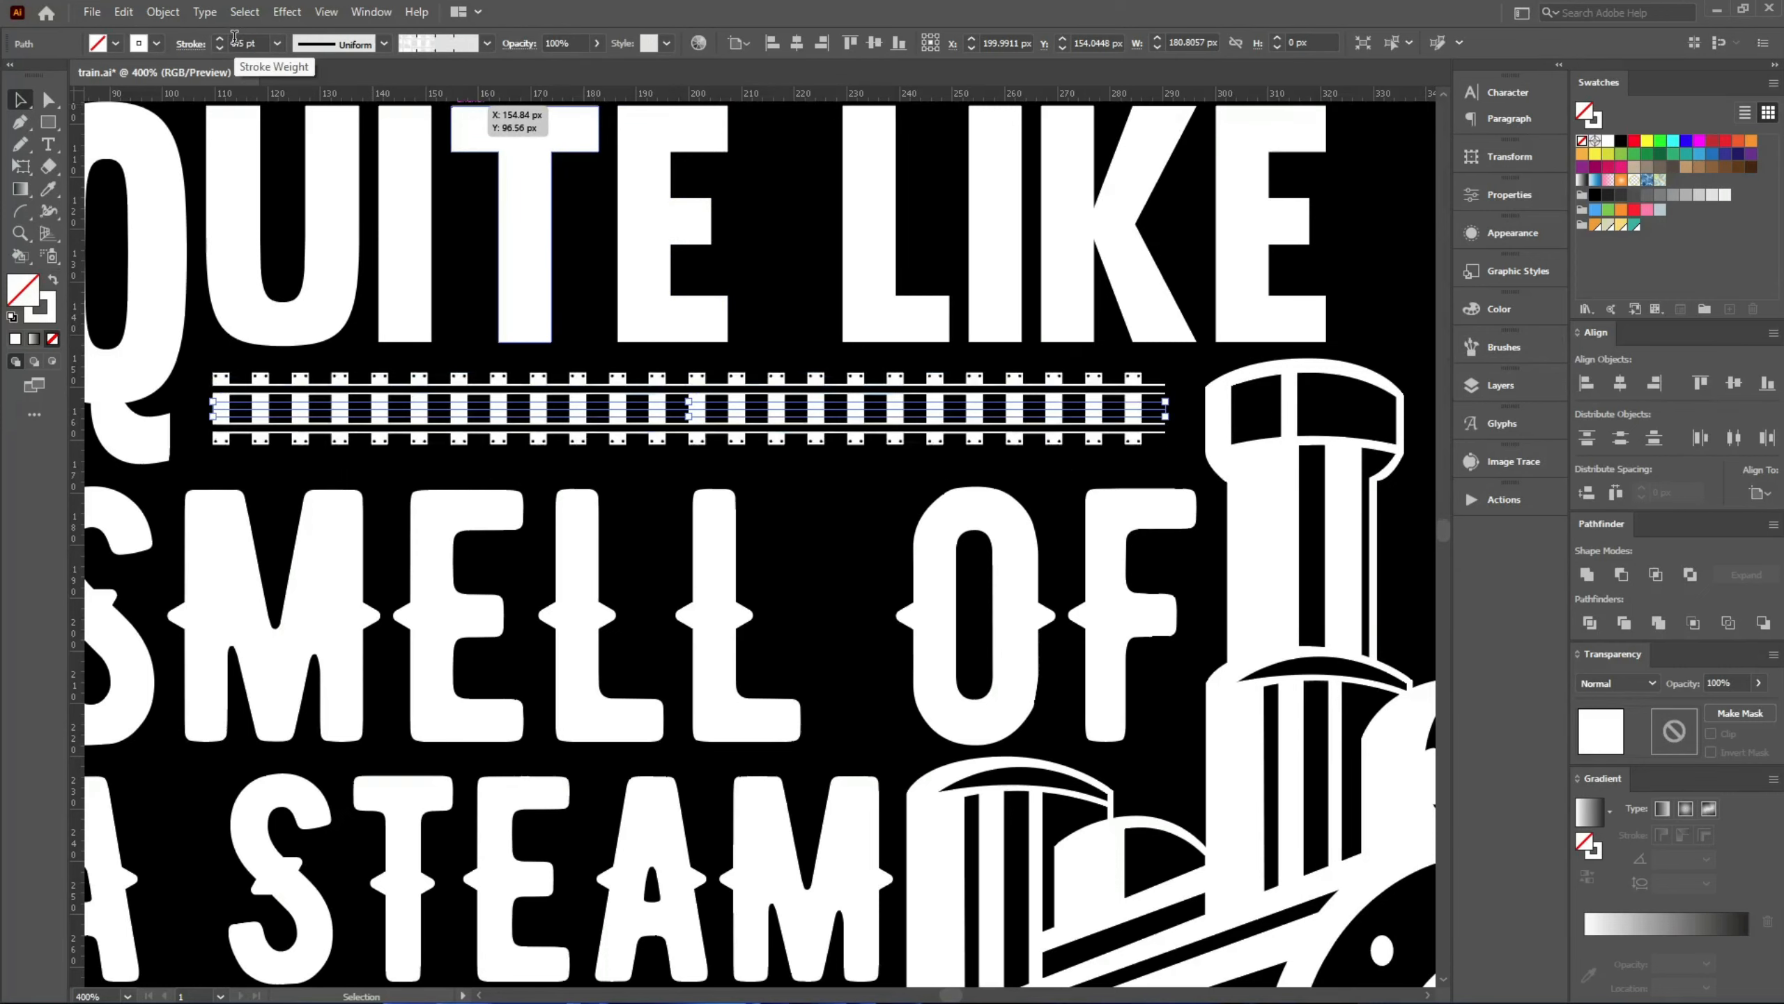
scroll(235, 36, "up", 1)
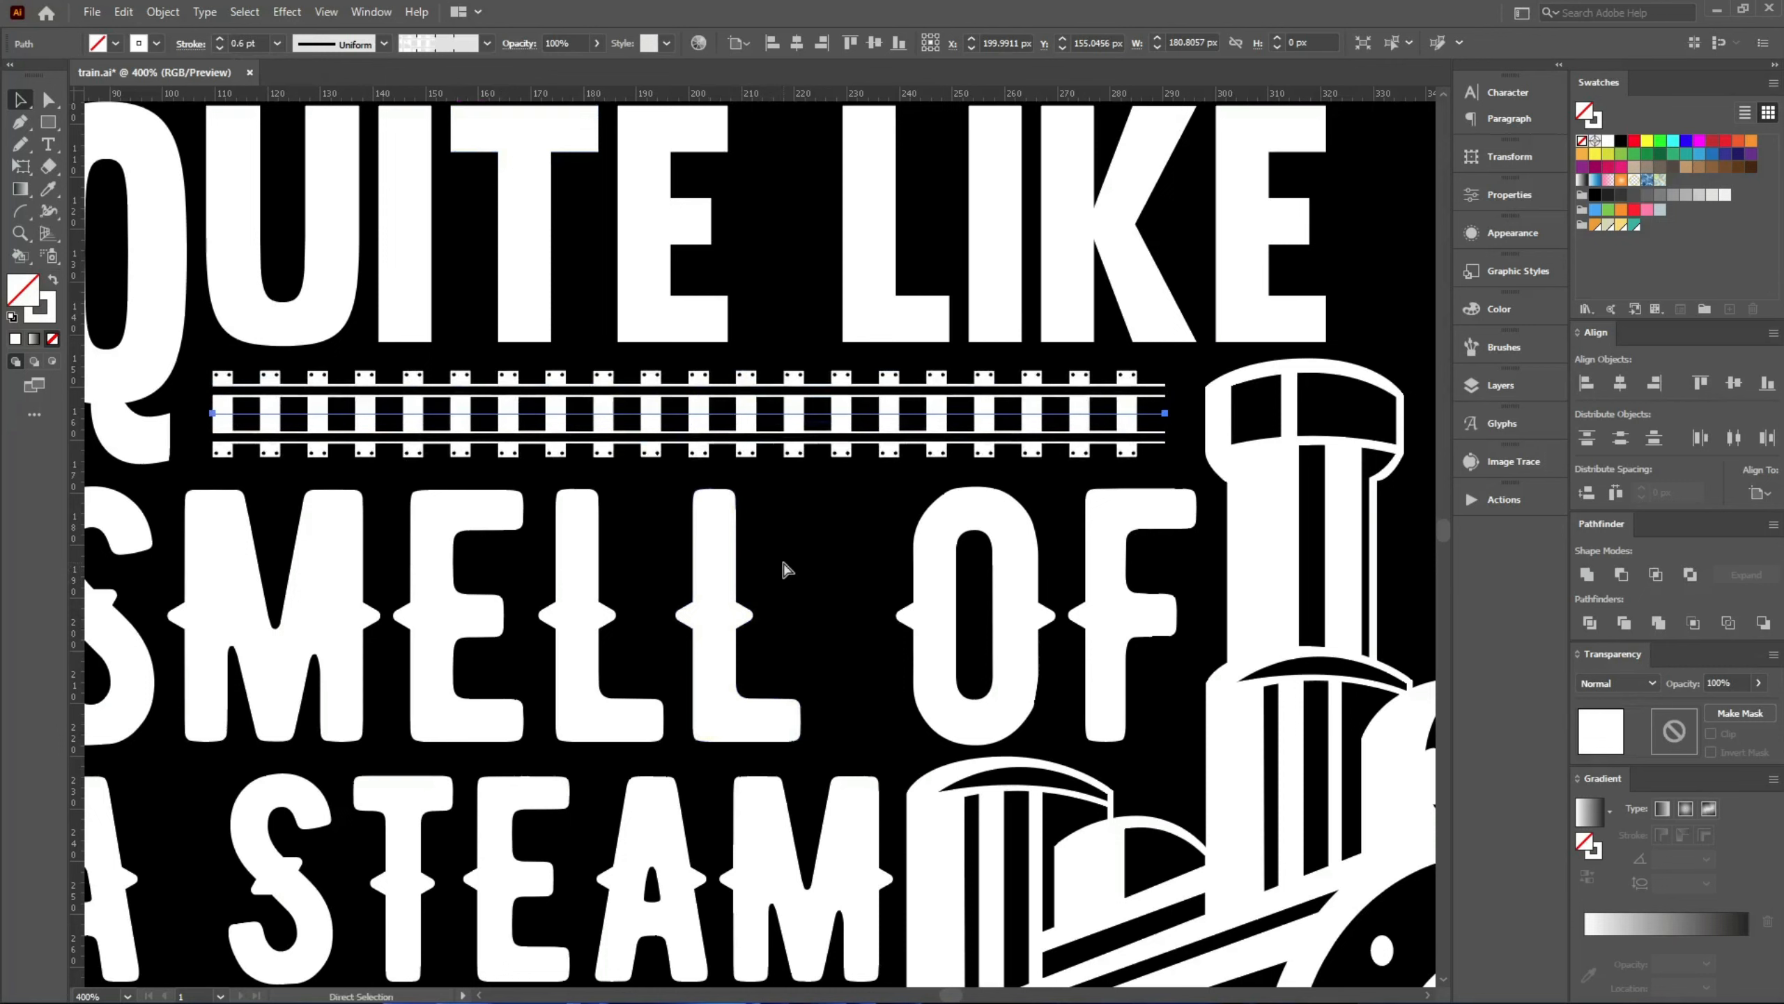
key("ctrl+shift+e")
left_click(763, 563)
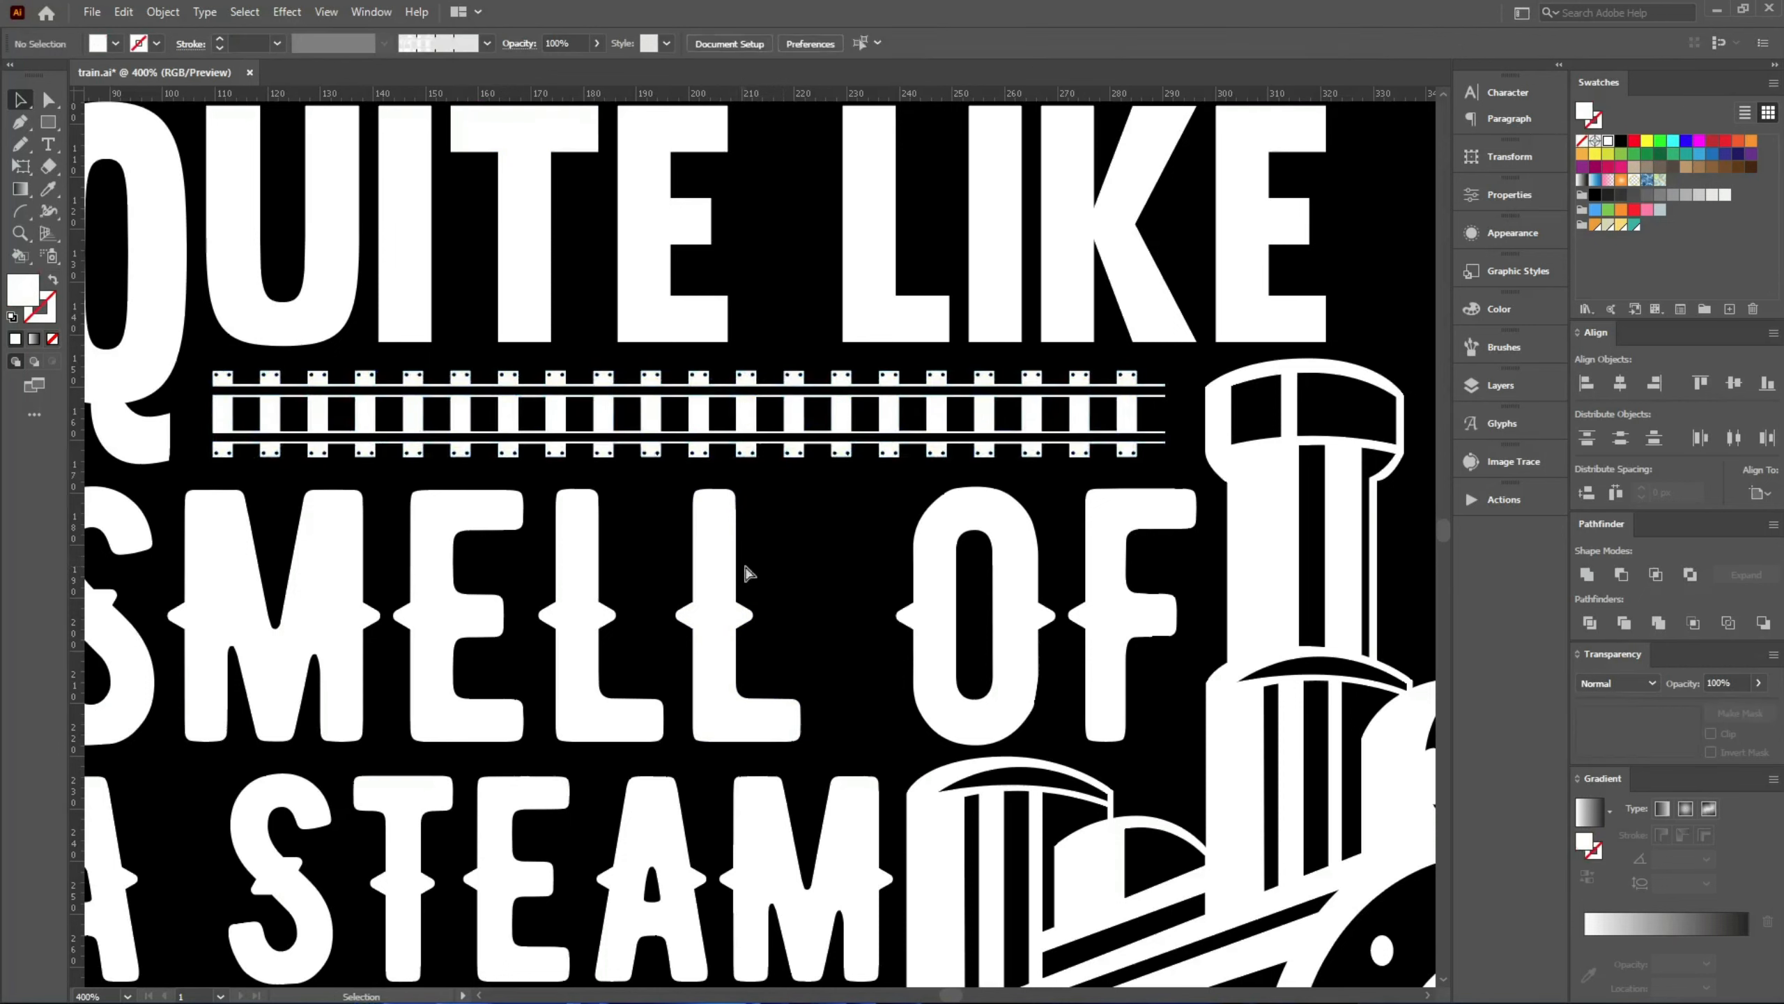
- Move the smaller railroad crossing sign onto the artboard, into the gap beside the chimney below "THE"
scroll(780, 583, "down", 2, "alt")
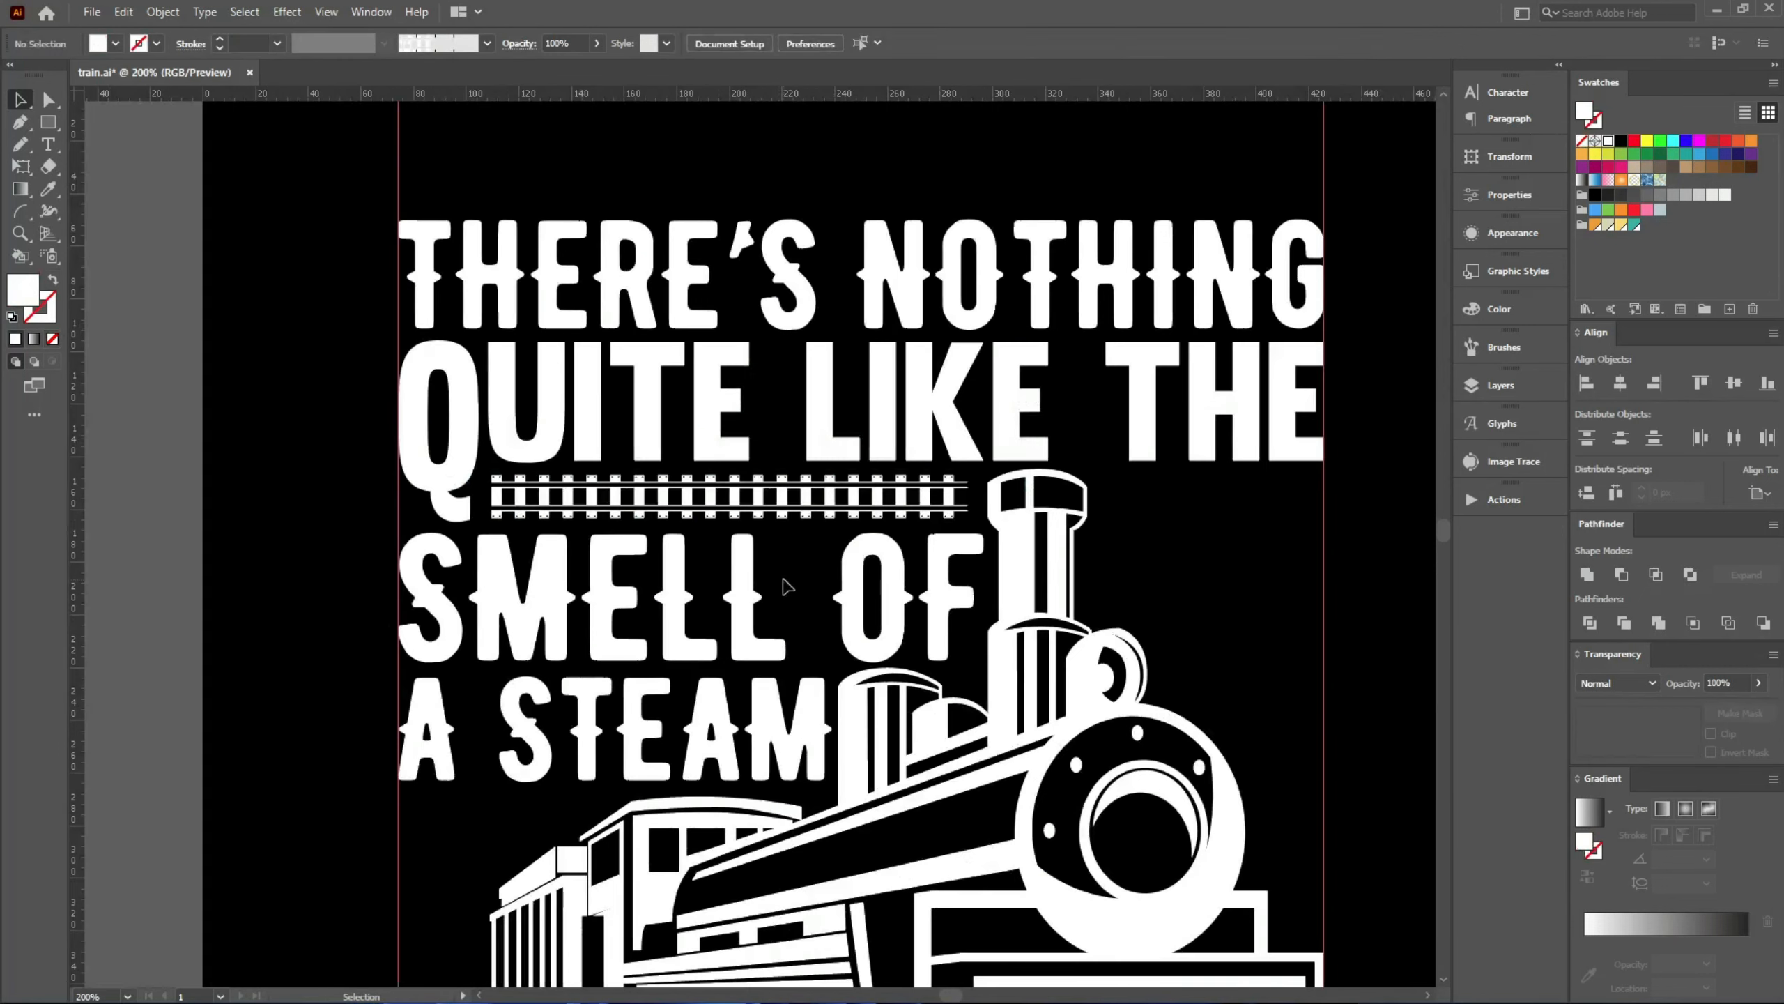
scroll(667, 496, "up", 3, "alt")
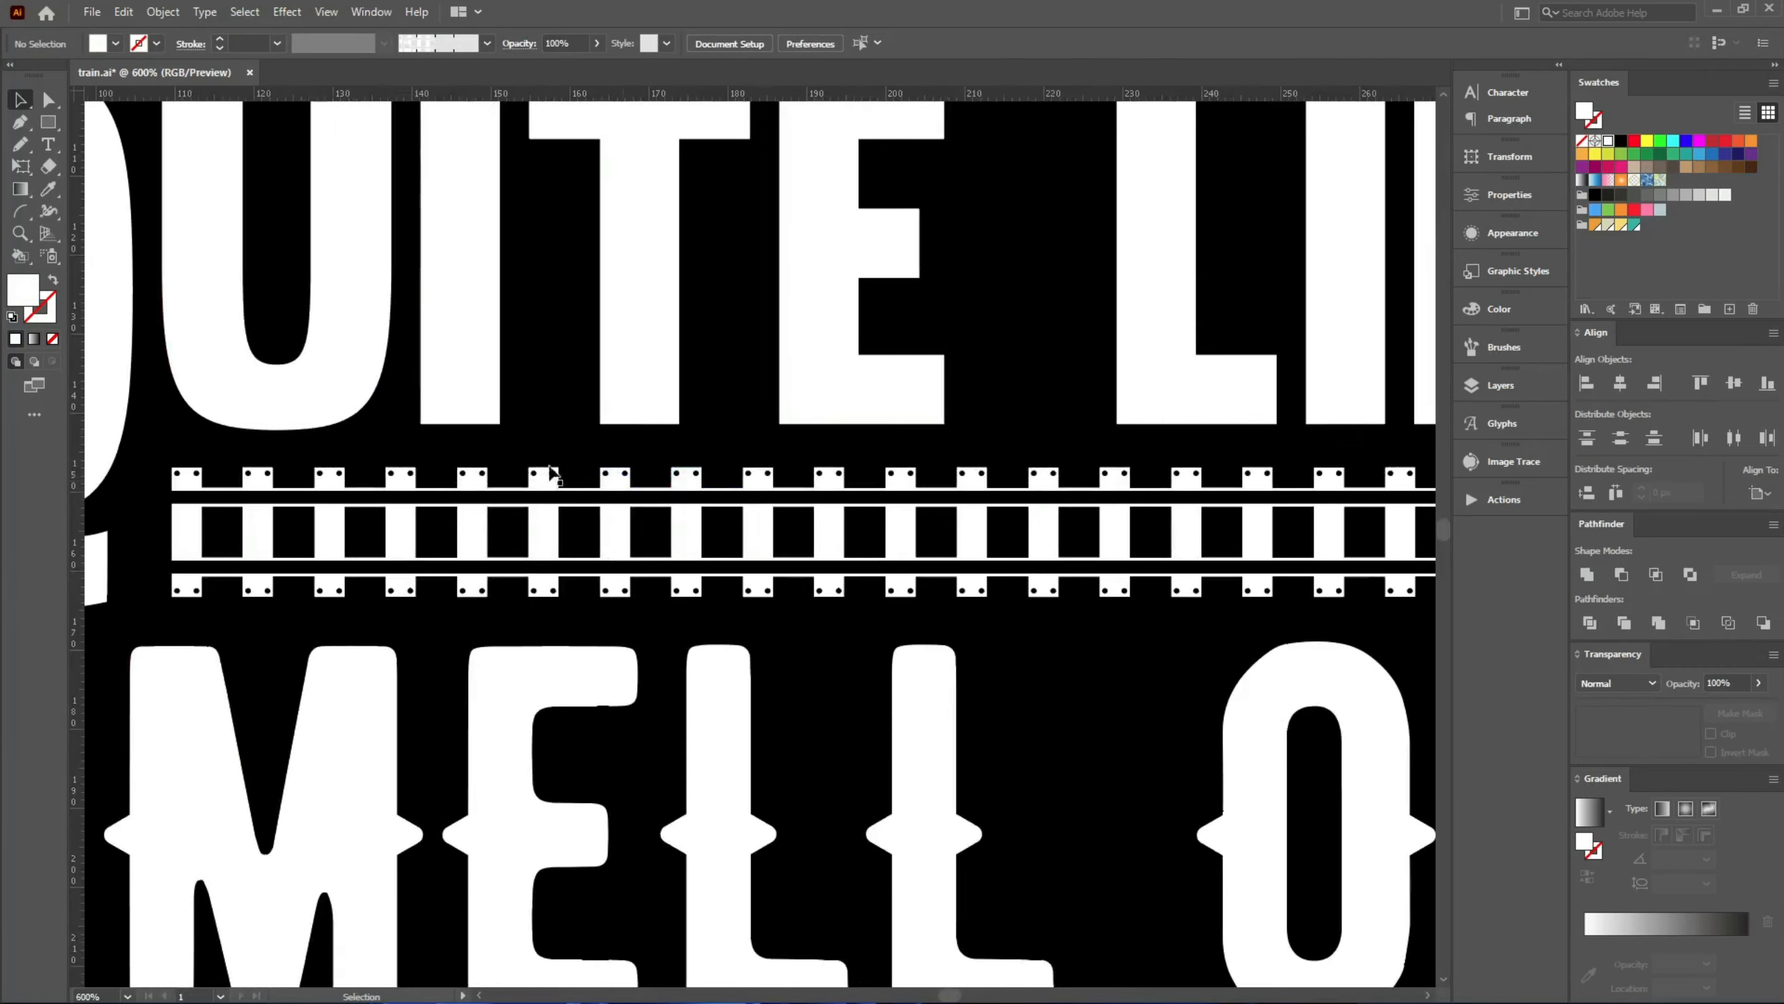
scroll(159, 529, "up", 4, "alt")
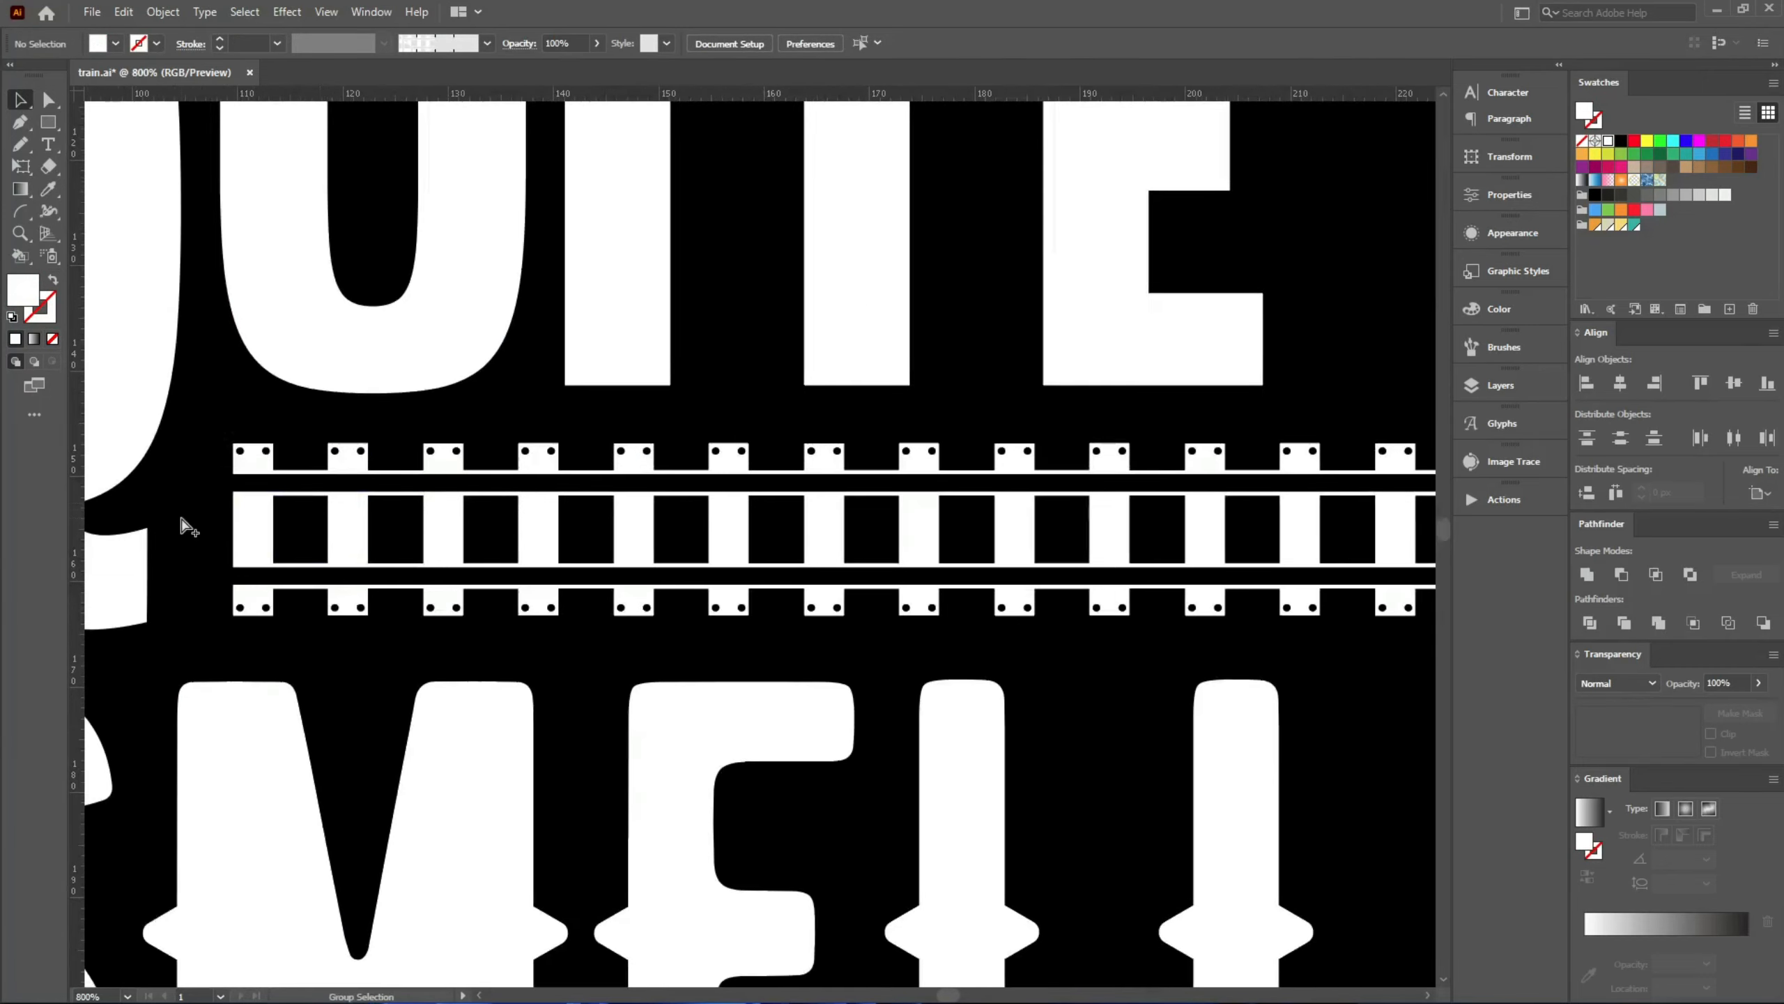
scroll(258, 515, "down", 5, "alt")
scroll(220, 523, "down", 3, "alt")
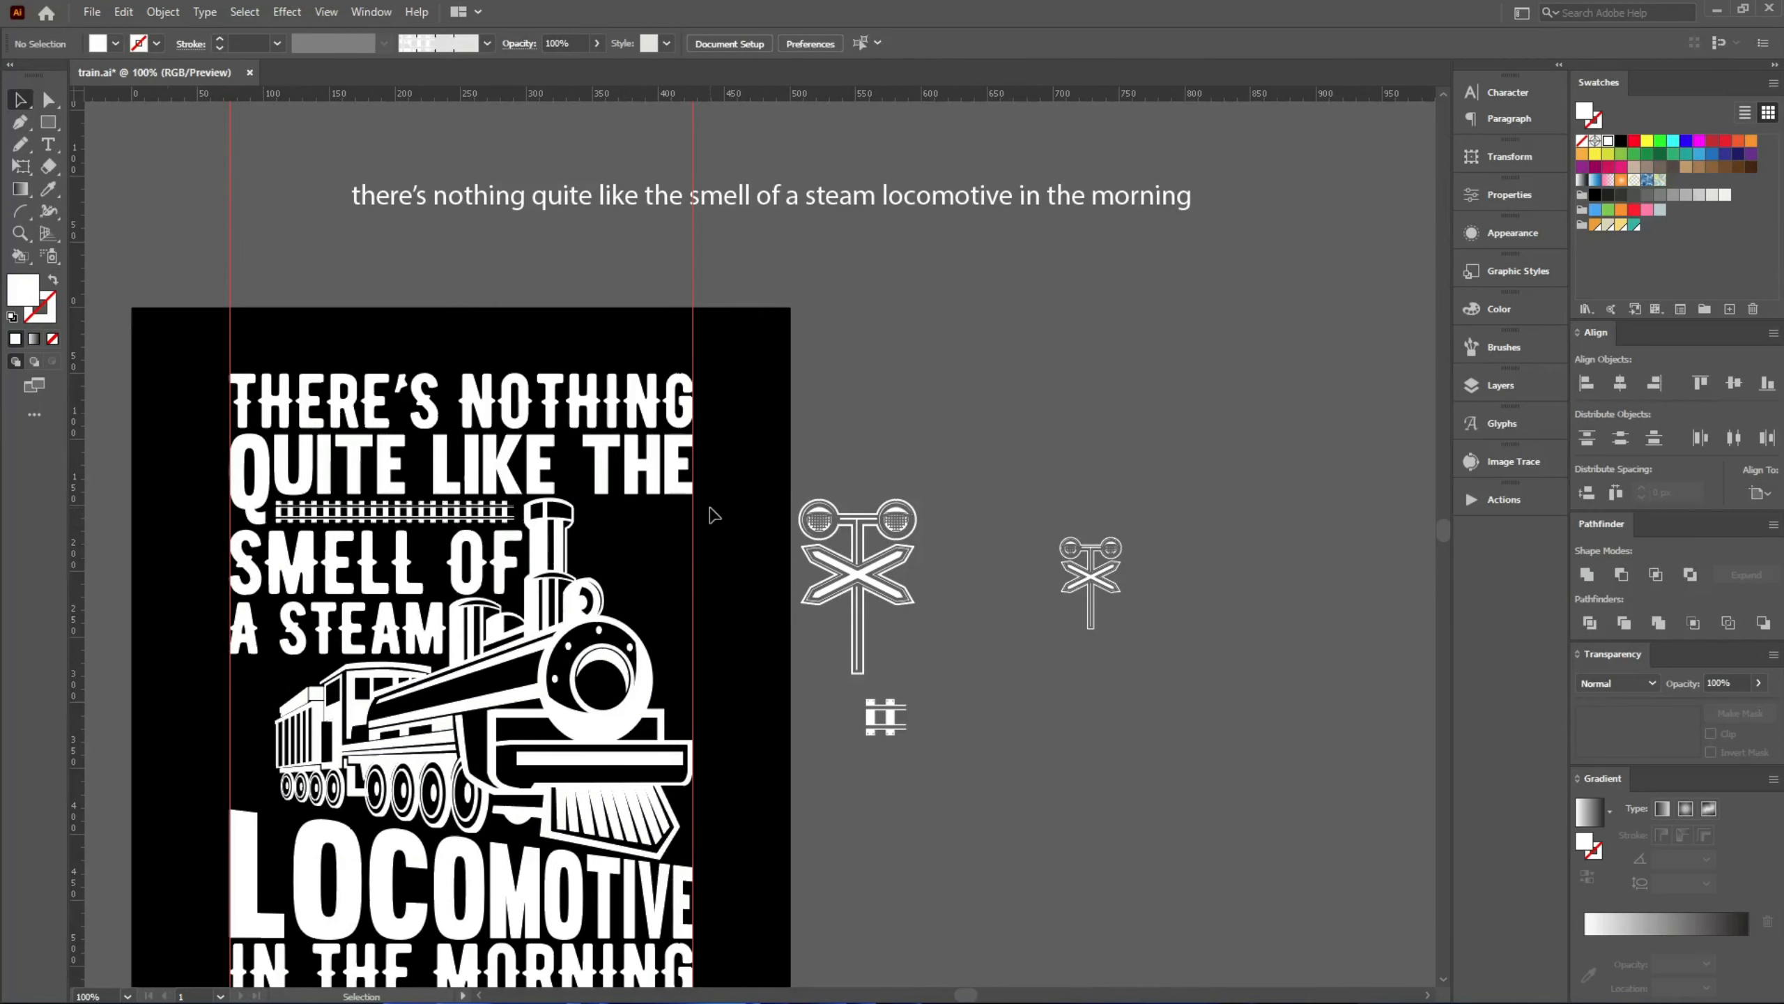
left_click_drag(645, 549, 583, 565)
left_click_drag(245, 731, 260, 760)
left_click_drag(1070, 614, 624, 599)
key("ctrl+plus")
key("ctrl+plus")
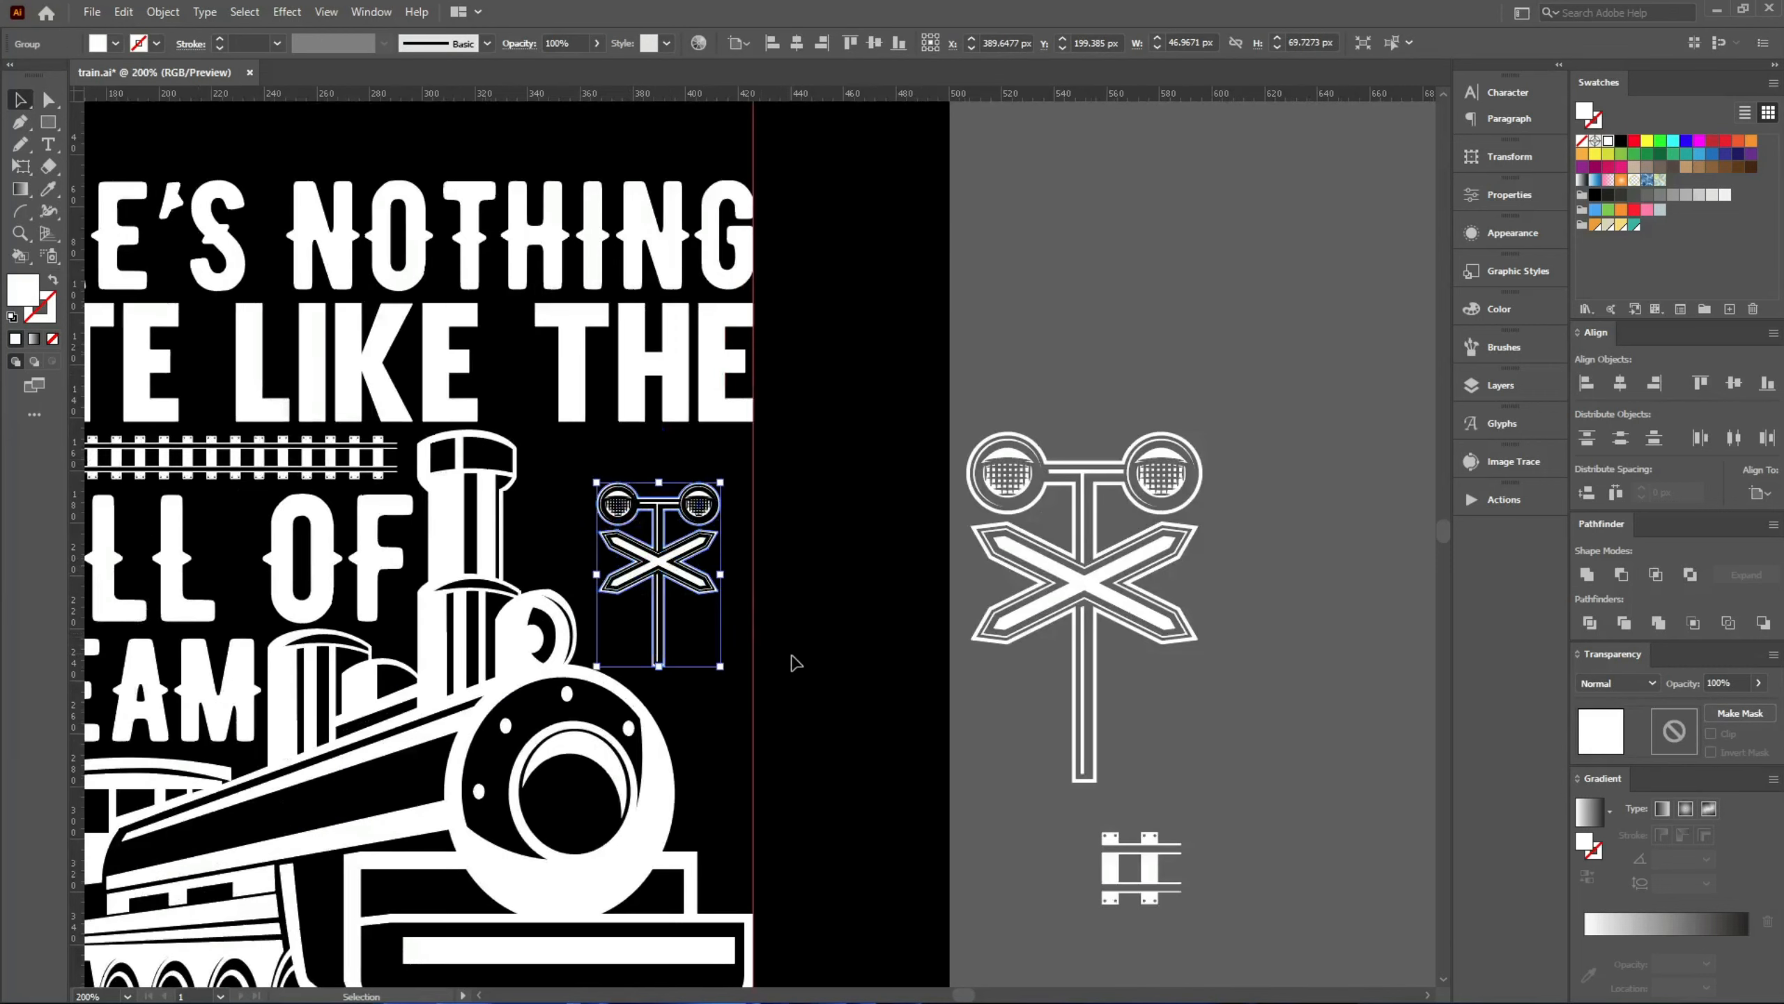
- Align the crossing sign with the right edge of "QUITE LIKE THE" and enlarge it to about 80 px wide, its top level with the chimney's
left_click_drag(792, 655, 636, 388)
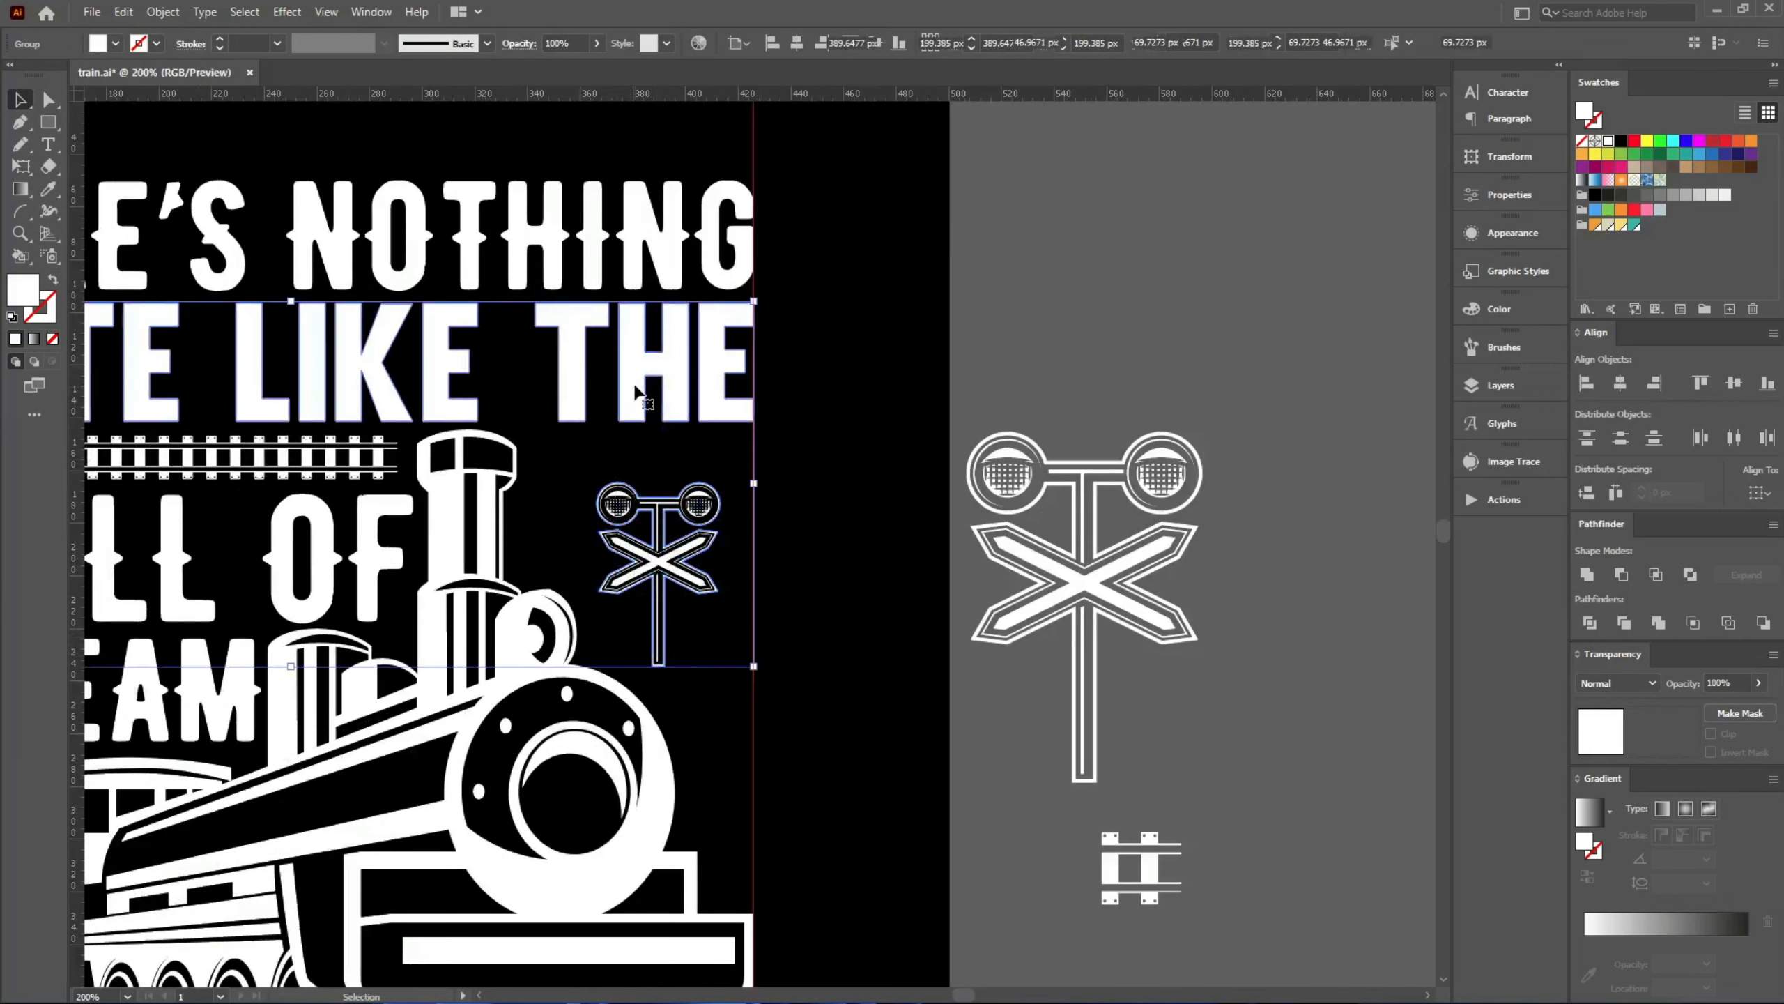
left_click(818, 46)
left_click(636, 594)
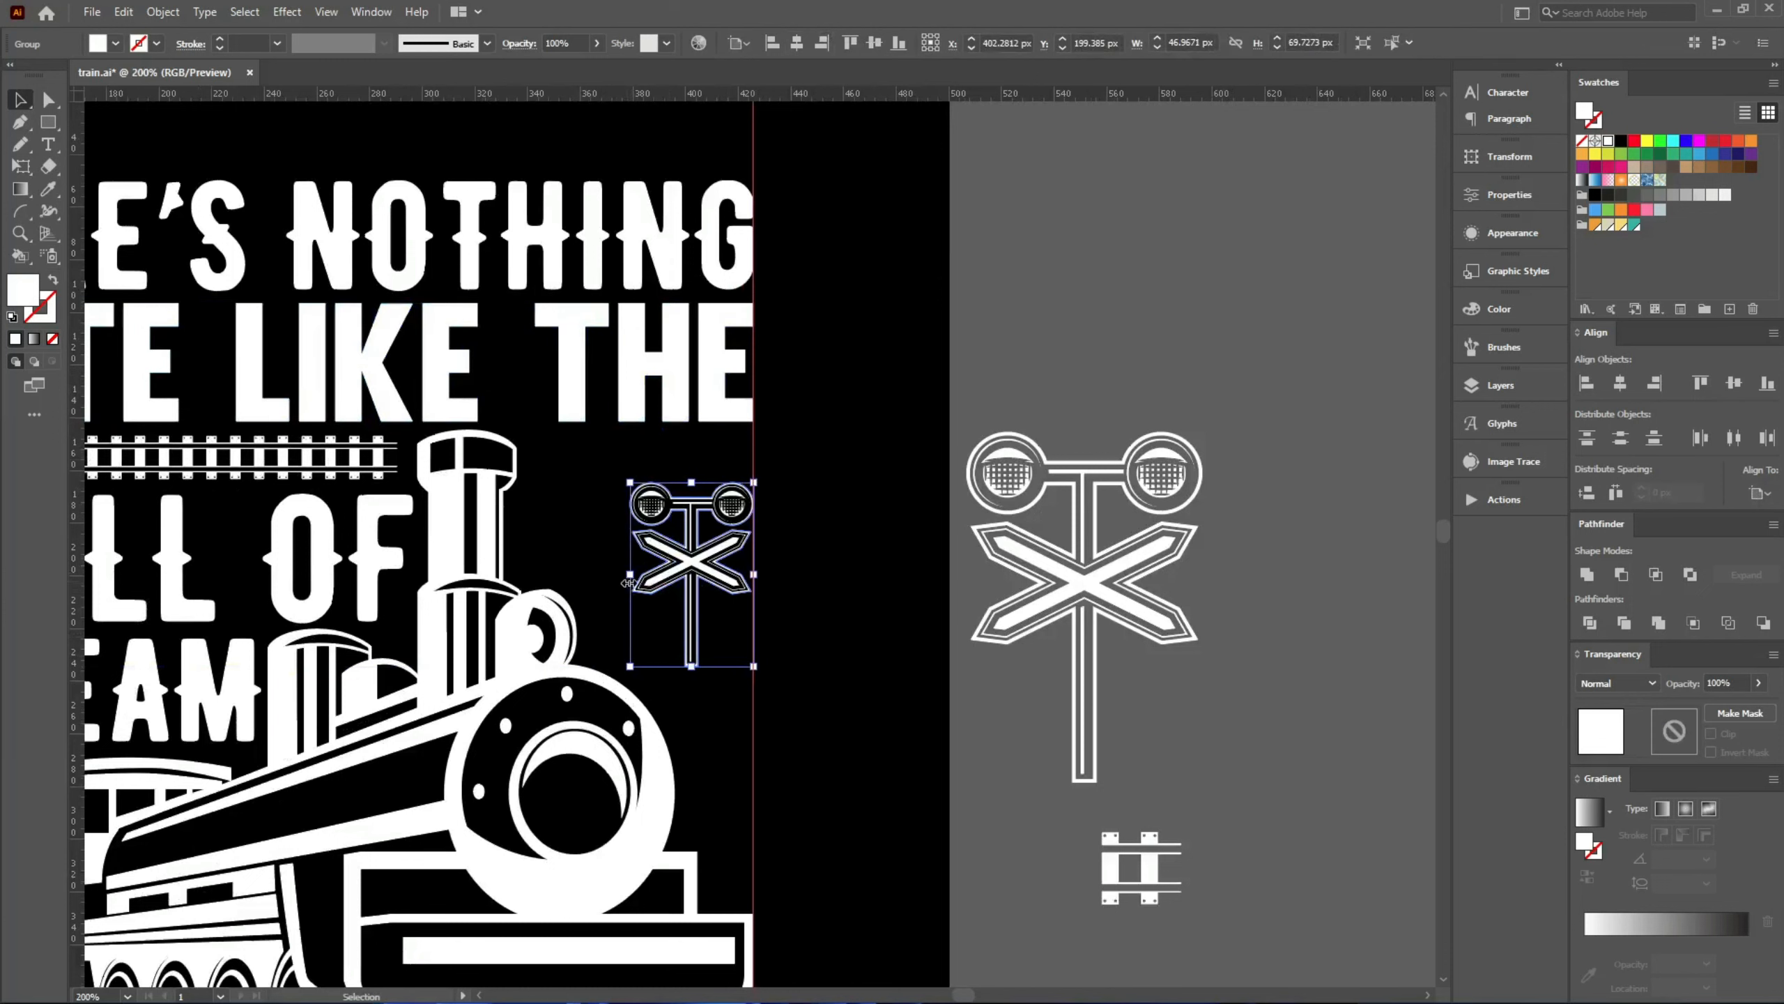
mouse_move(627, 582)
left_mouse_down()
mouse_move(541, 592)
mouse_move(646, 613)
left_mouse_up()
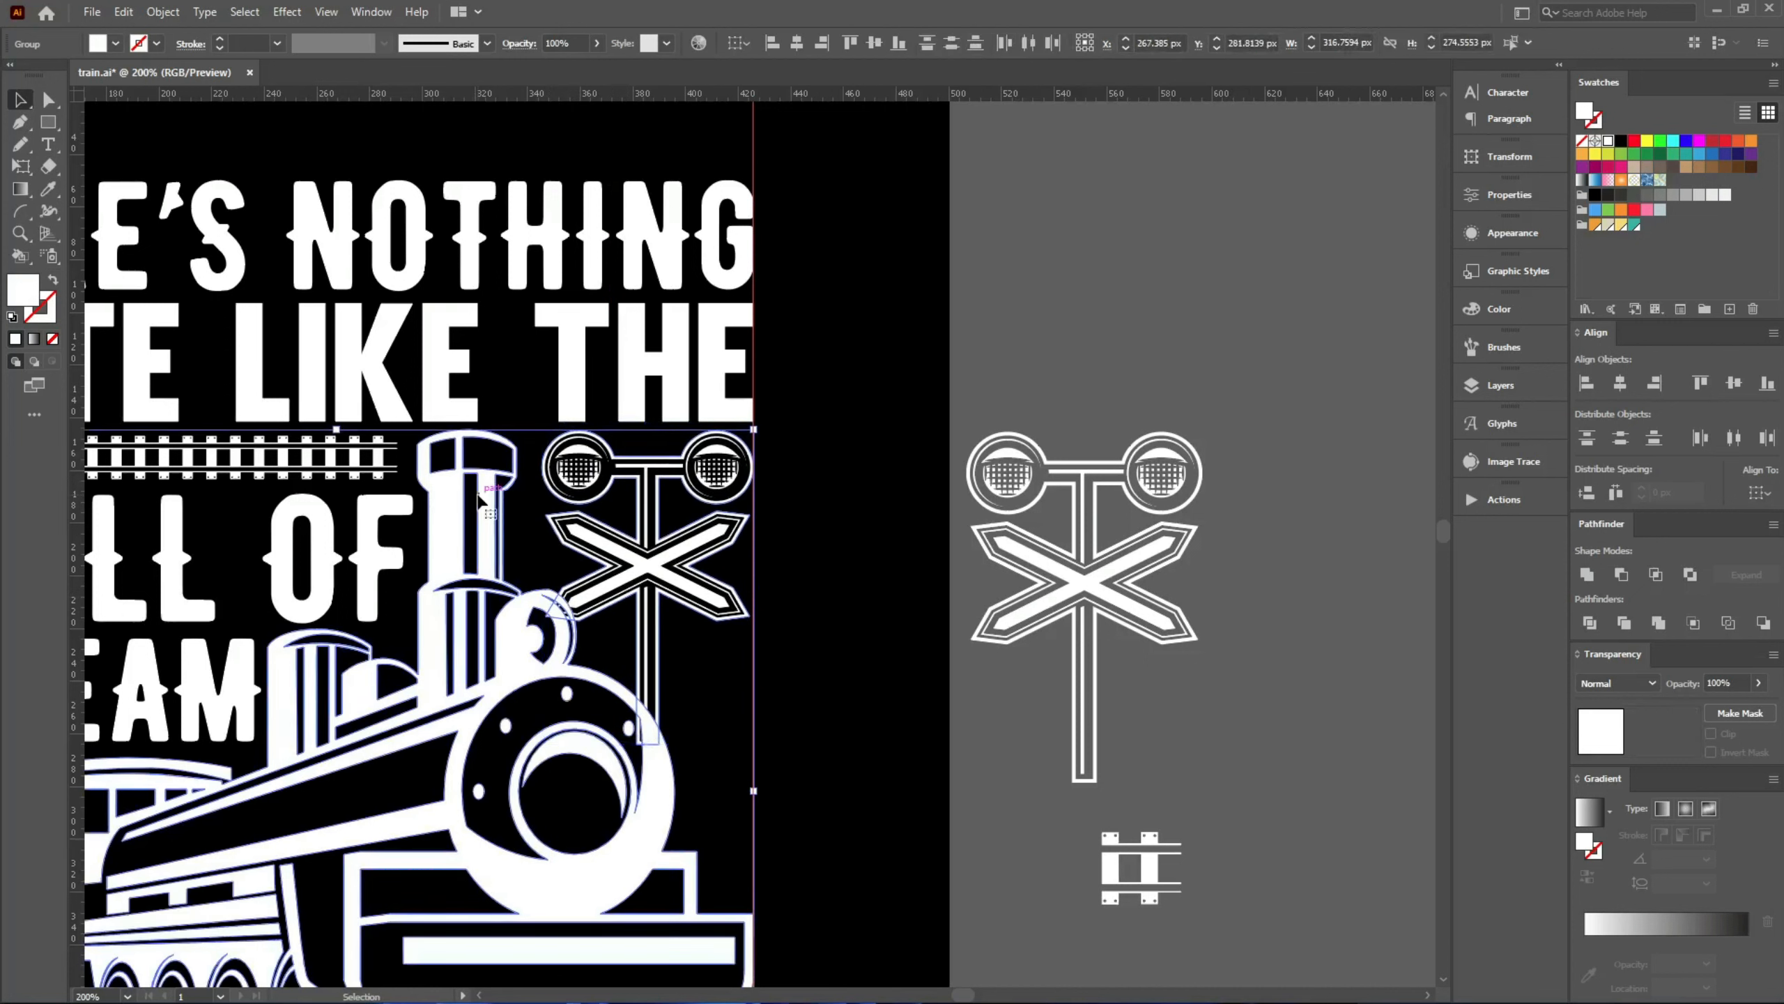
left_click(479, 500)
left_click(884, 647)
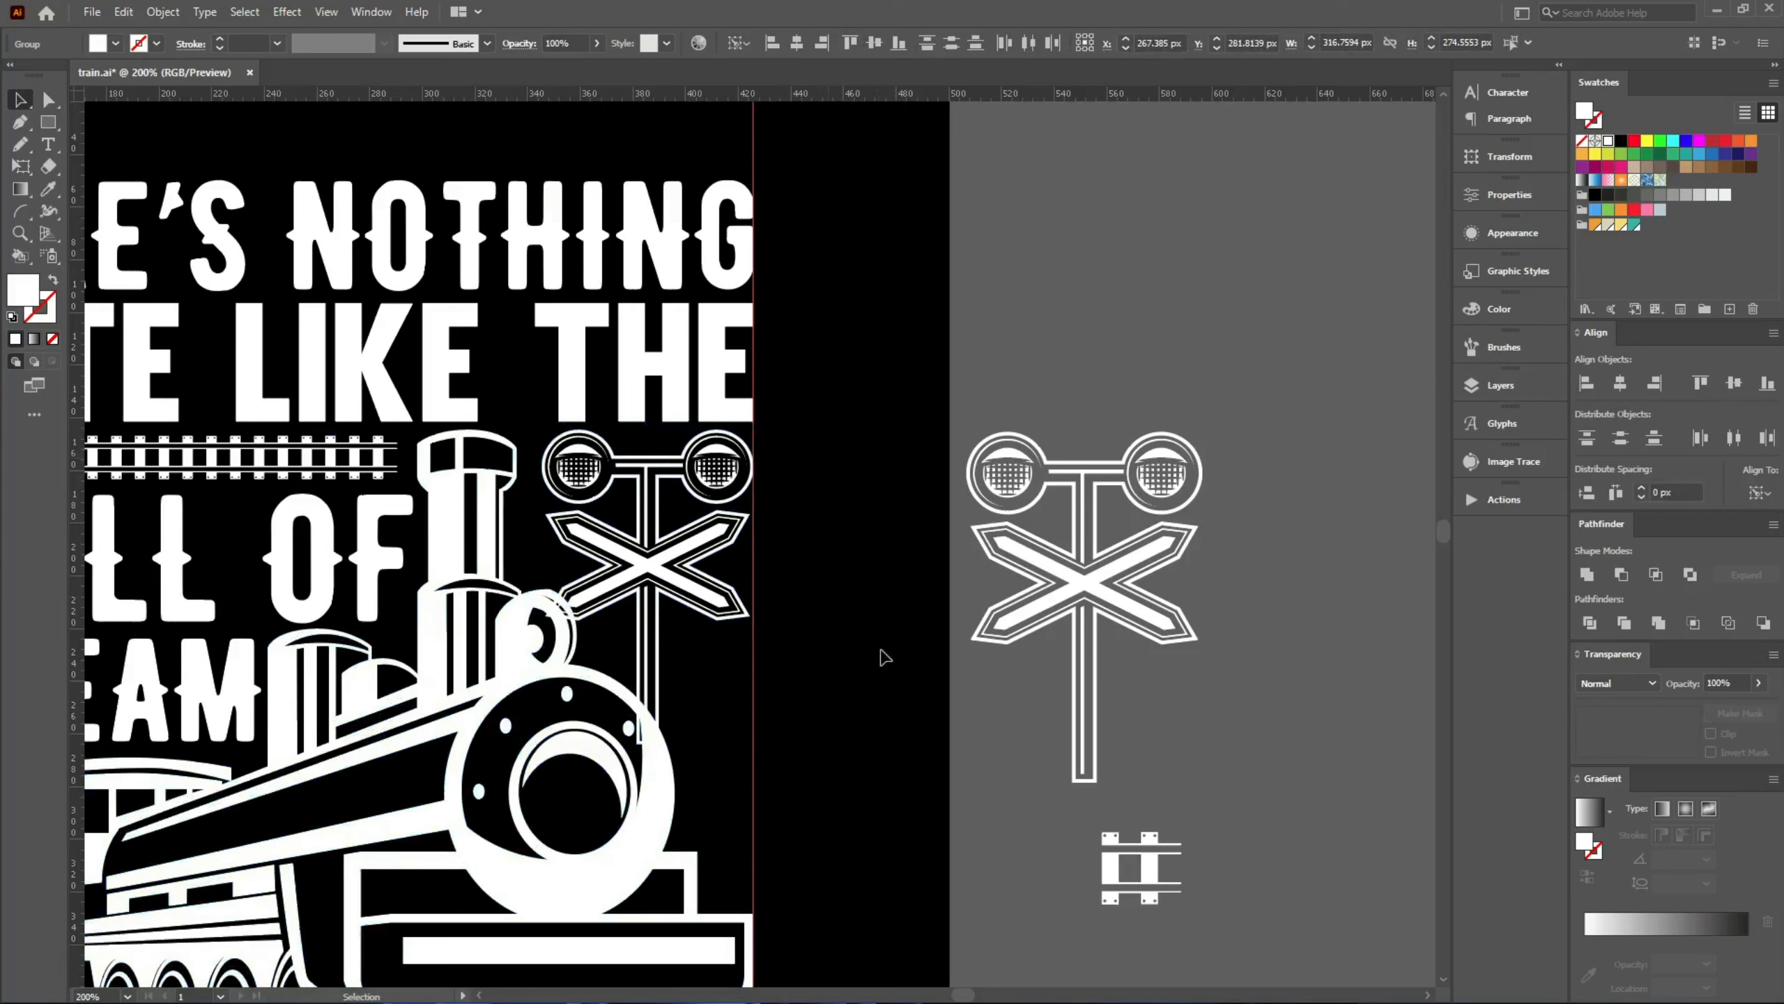
- Create a 3 px Offset Path around the train artwork
scroll(887, 637, "down", 1)
scroll(885, 633, "down", 1)
scroll(884, 702, "up", 2)
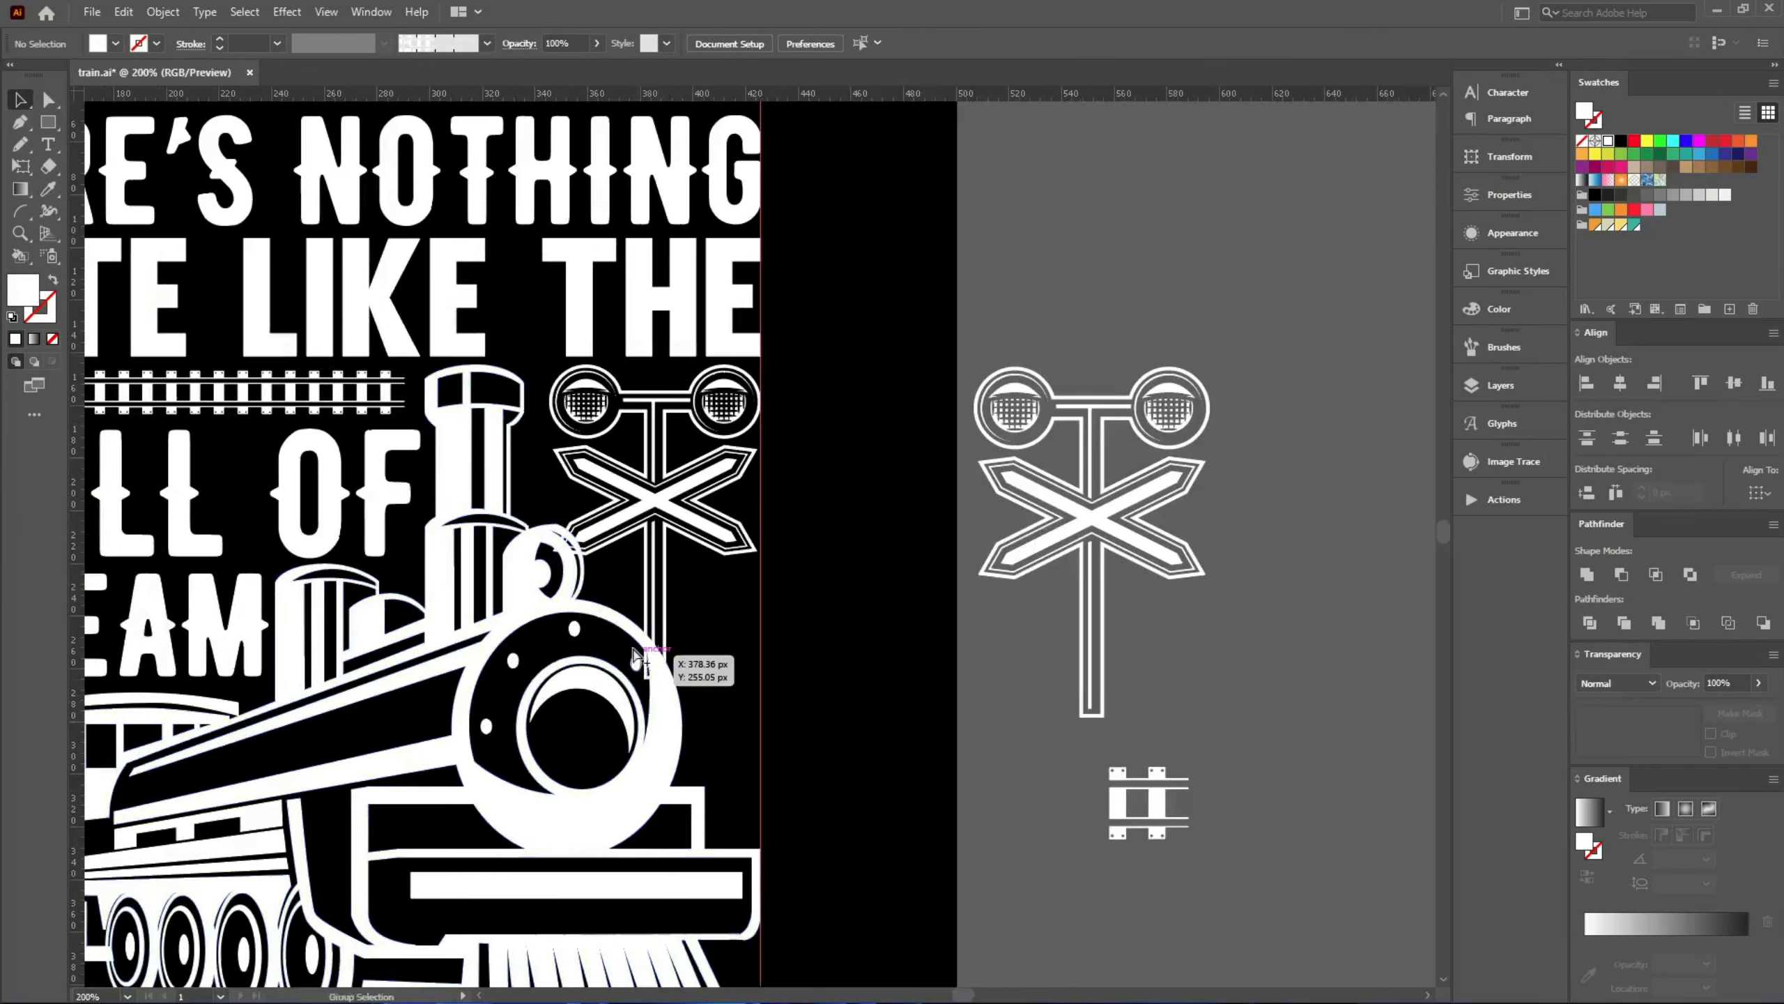
scroll(695, 671, "up", 5)
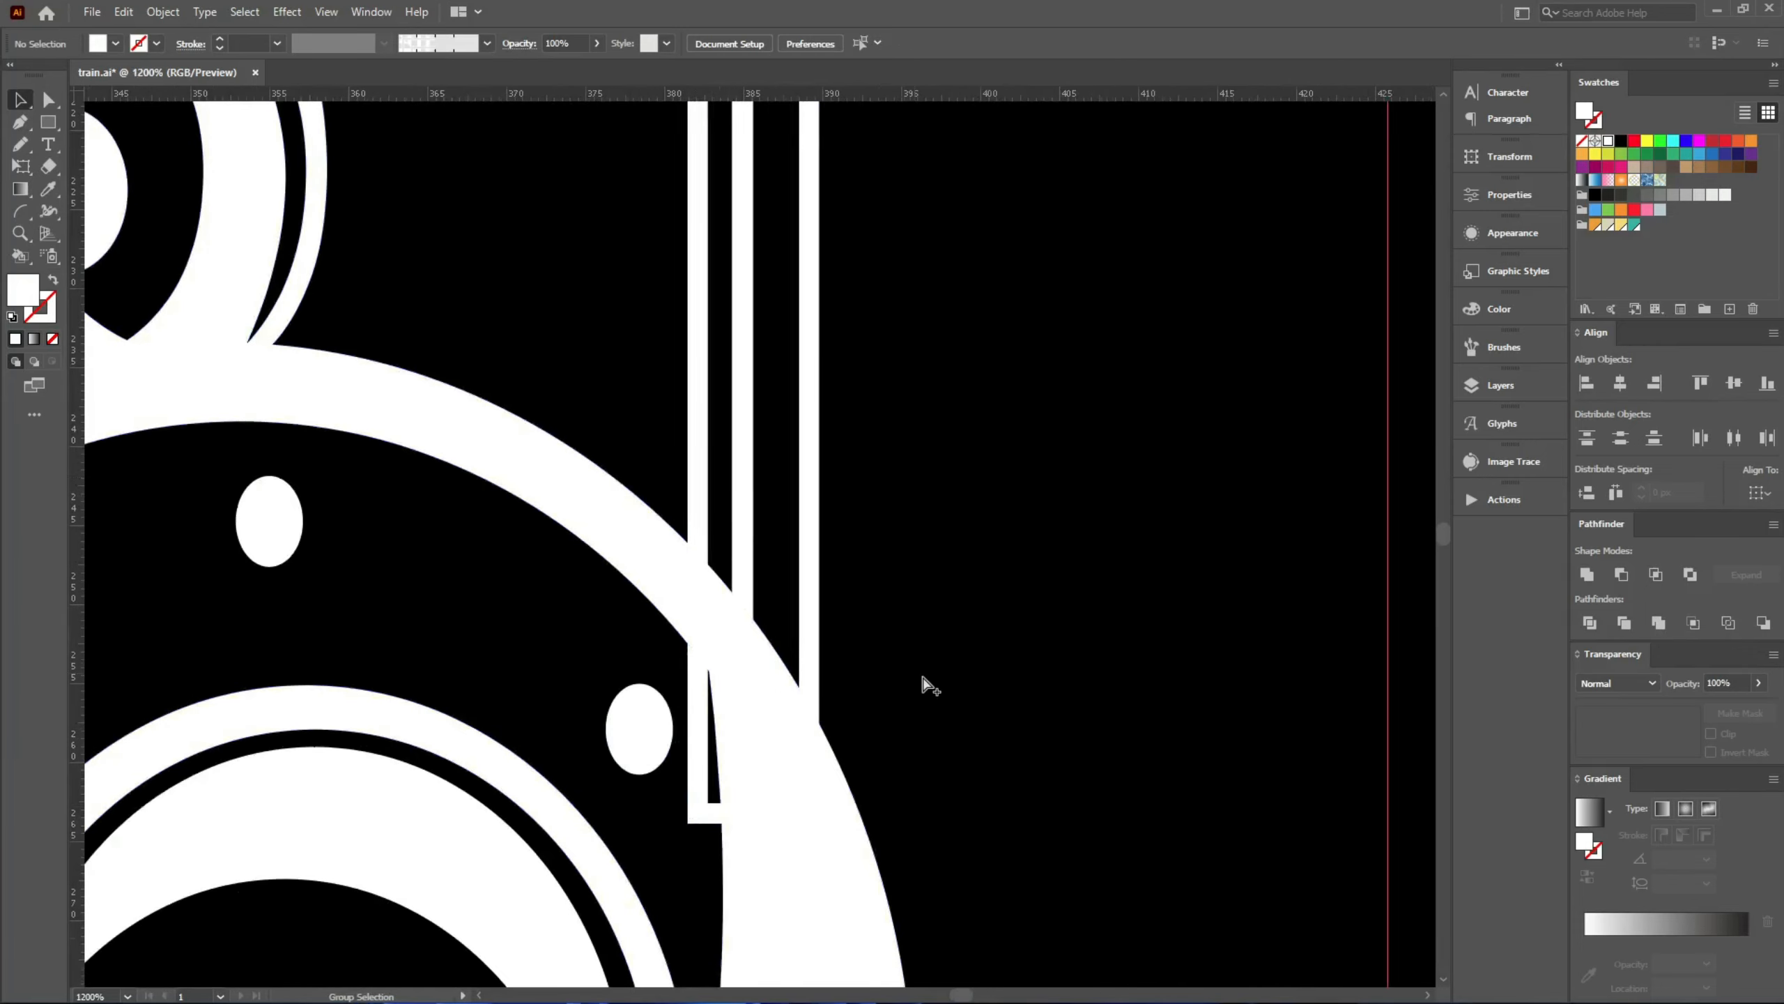
scroll(922, 681, "down", 3)
scroll(737, 411, "down", 1)
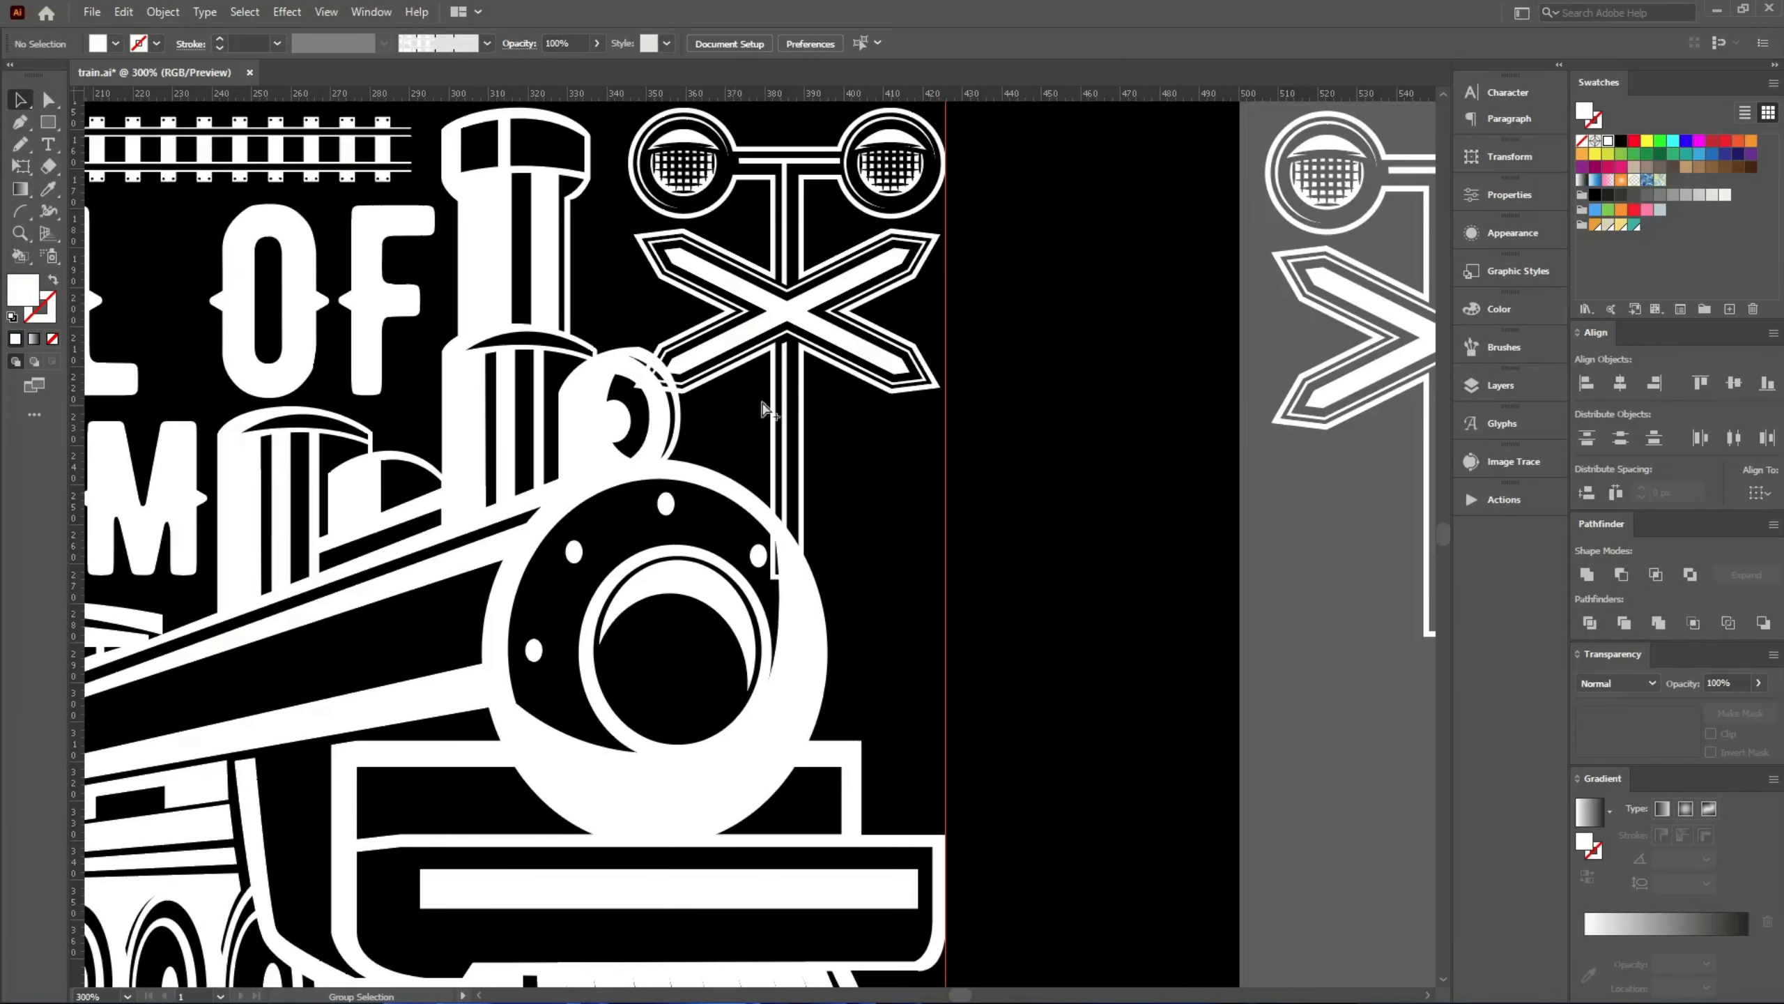
left_click(817, 711)
scroll(970, 715, "down", 1)
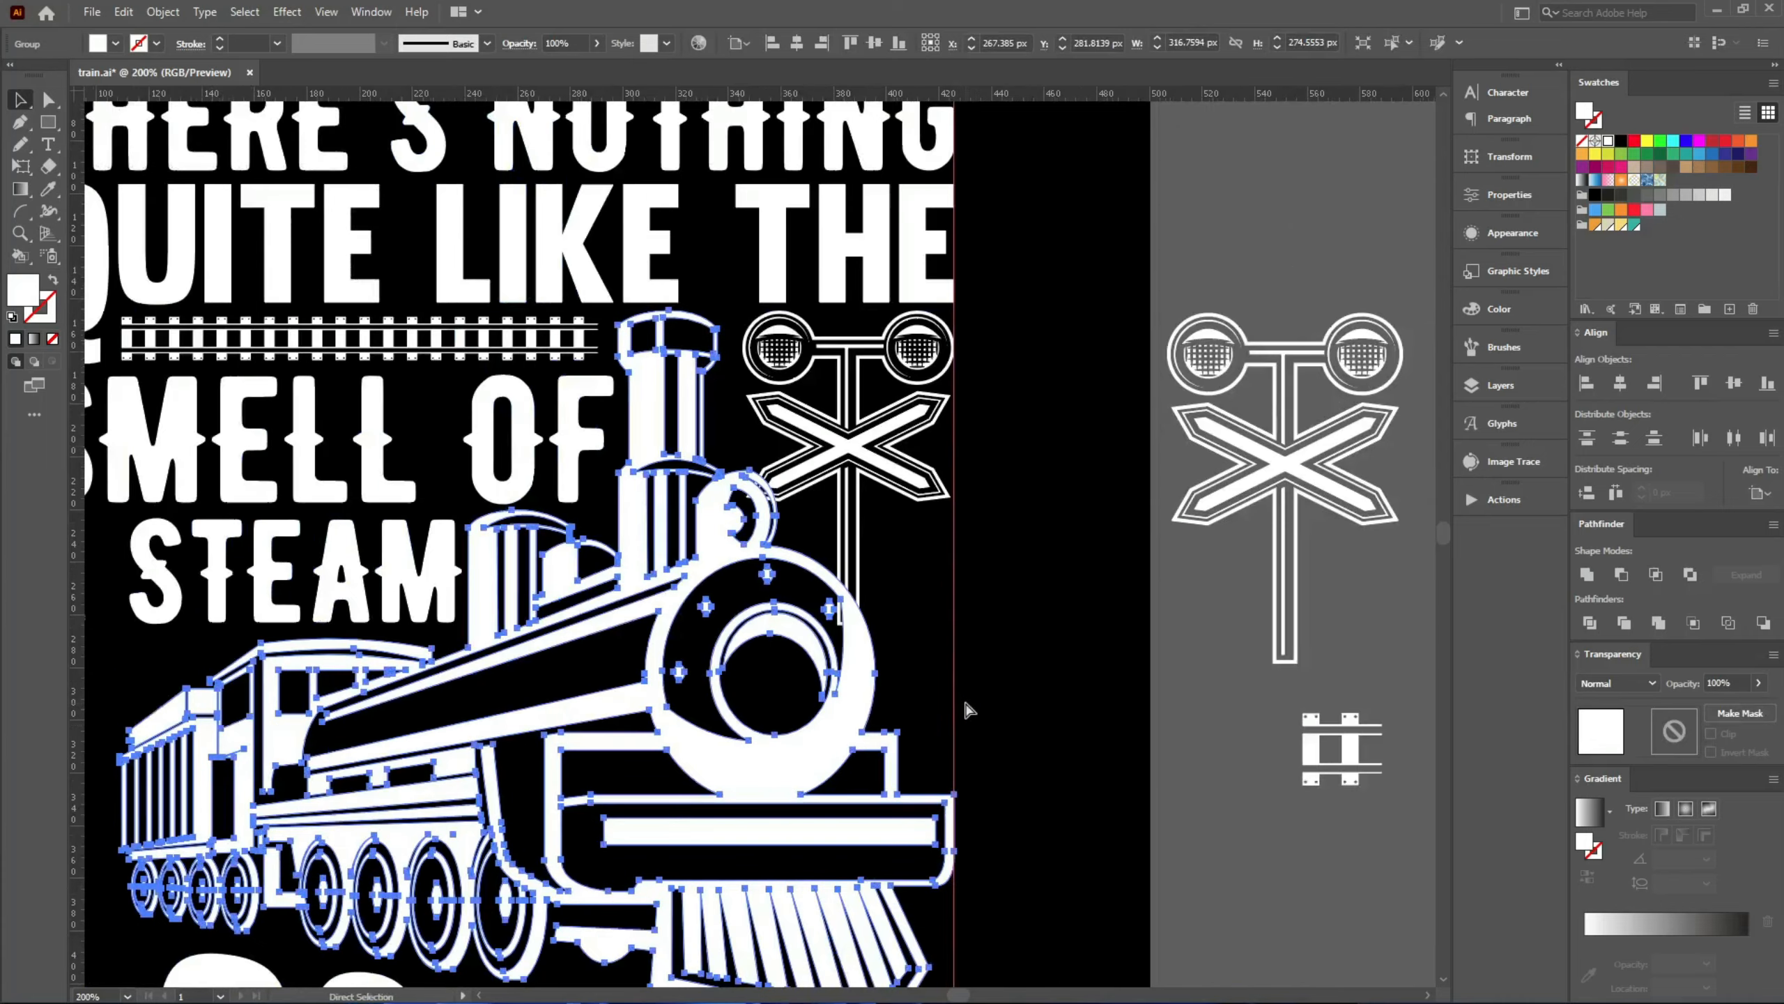
key("alt+o")
type("po")
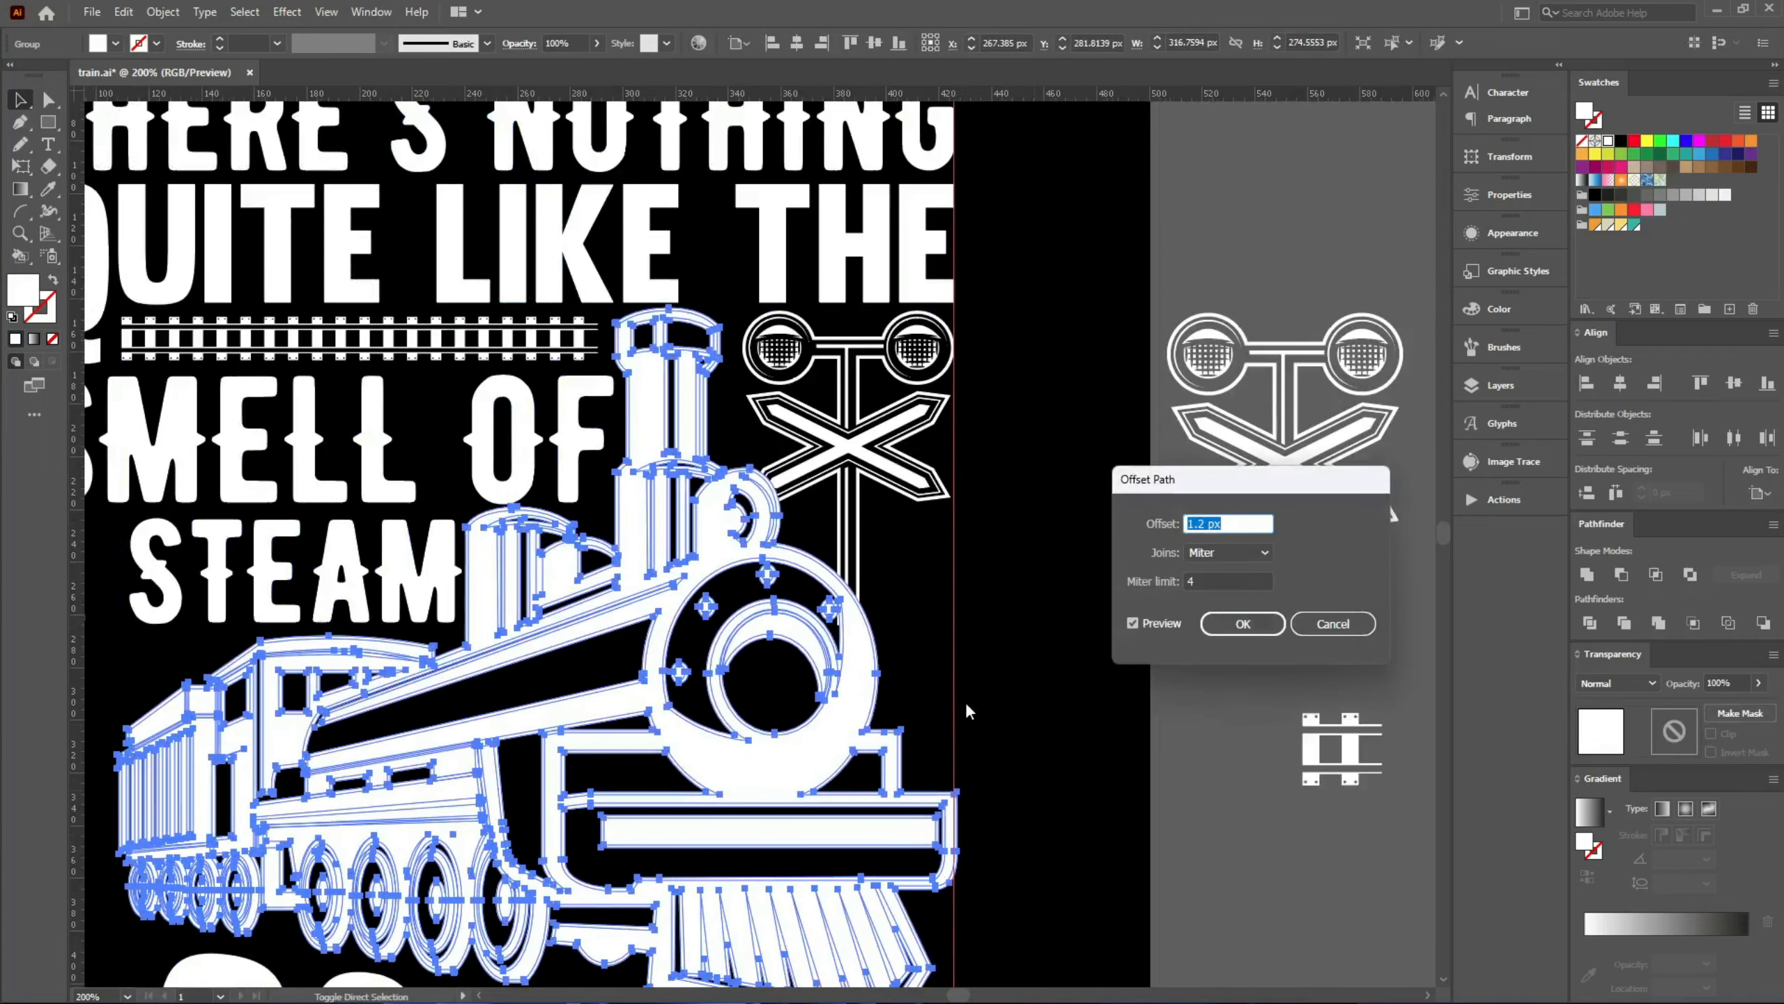
type("3")
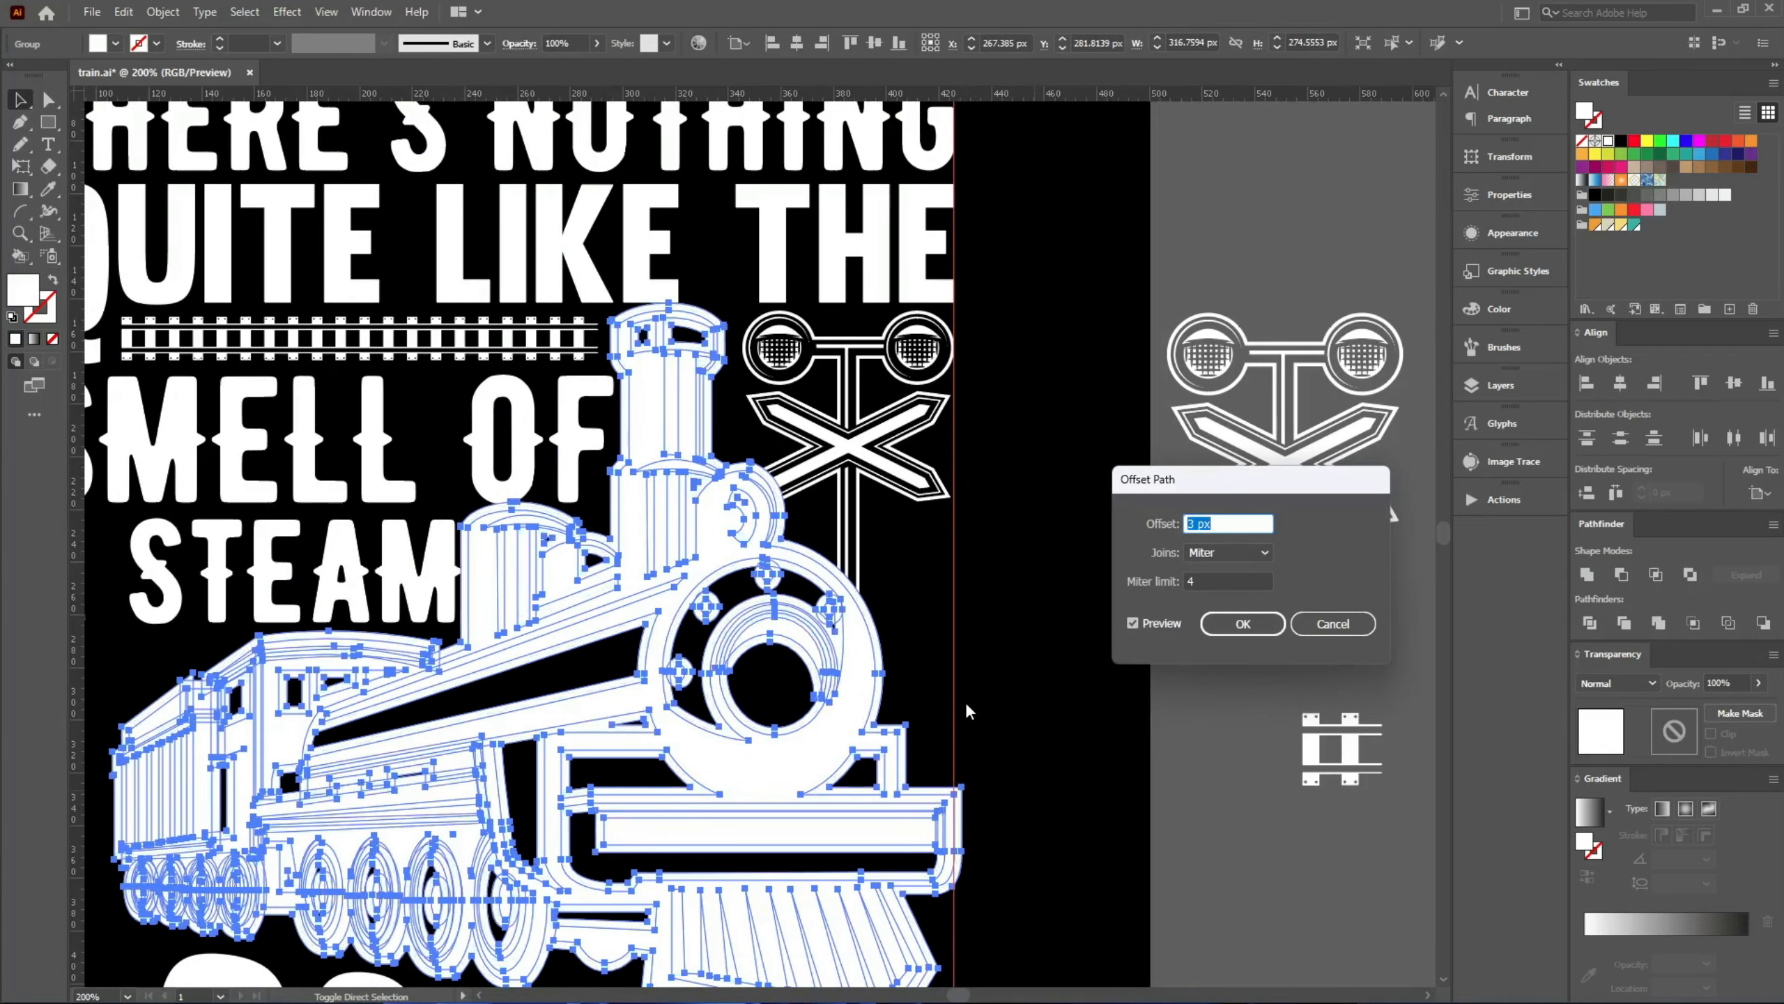
key("Return")
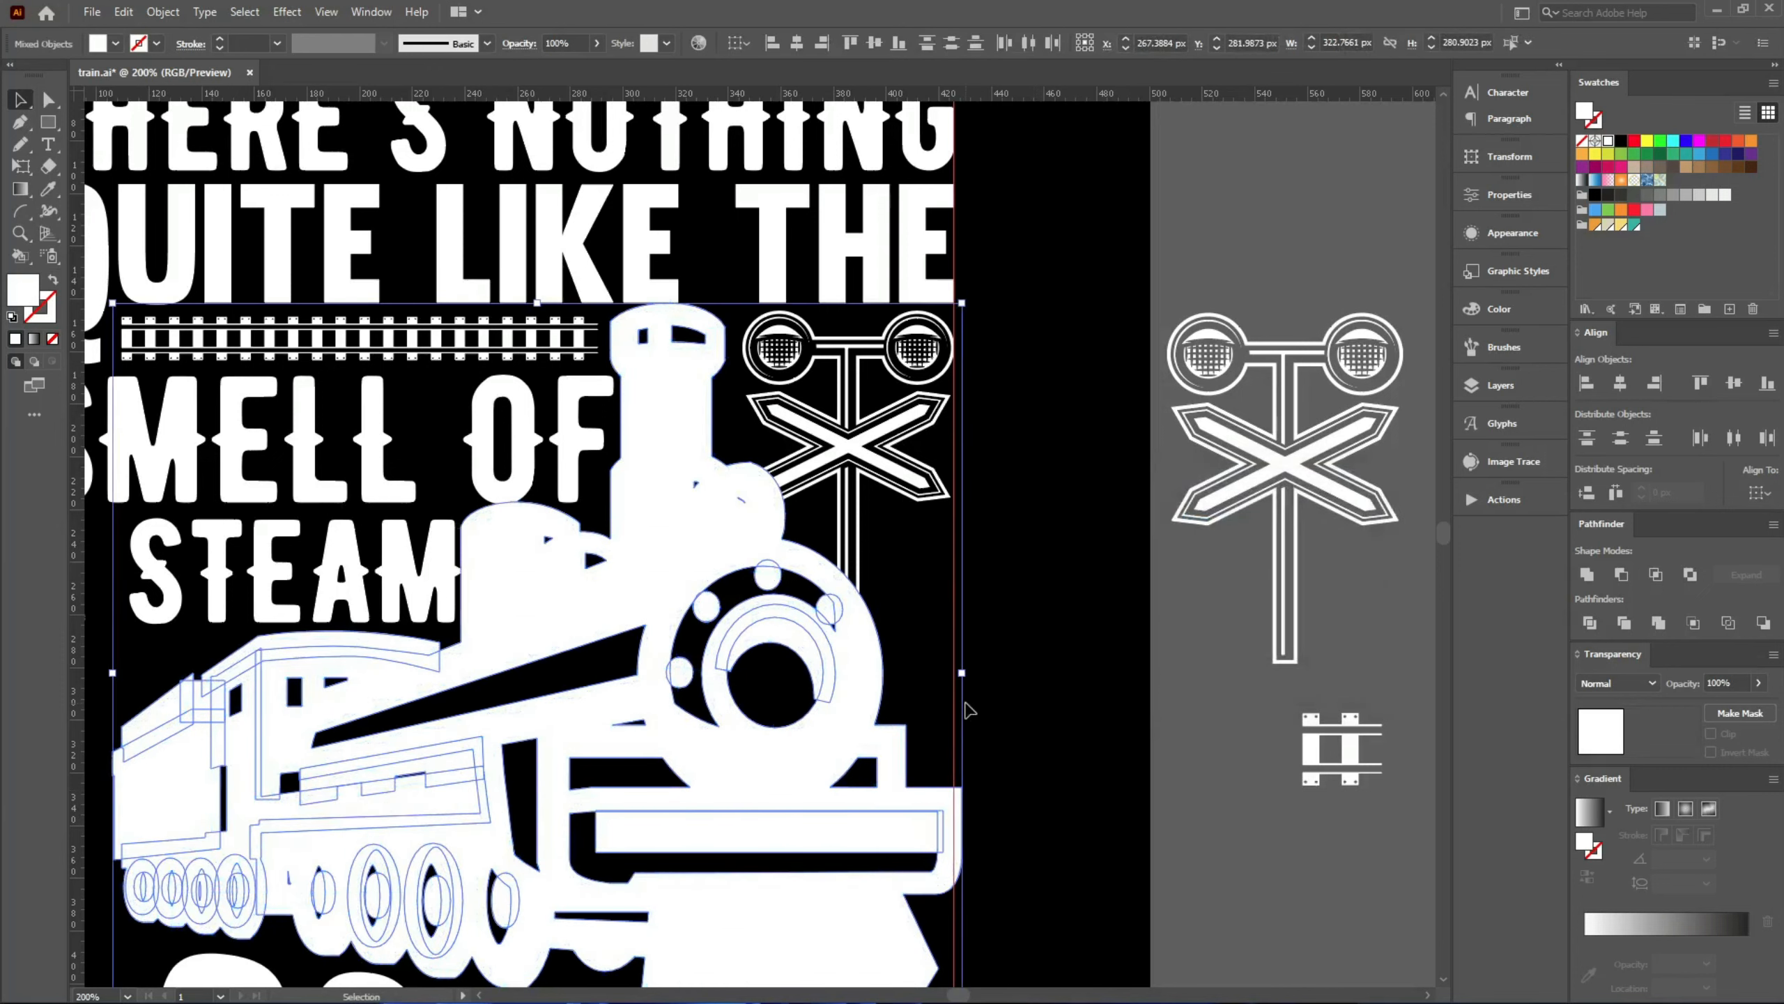
- Cut the offset shapes and give the crossing sign an opacity mask with Clip turned off, opened for editing
left_click_drag(982, 571, 891, 451)
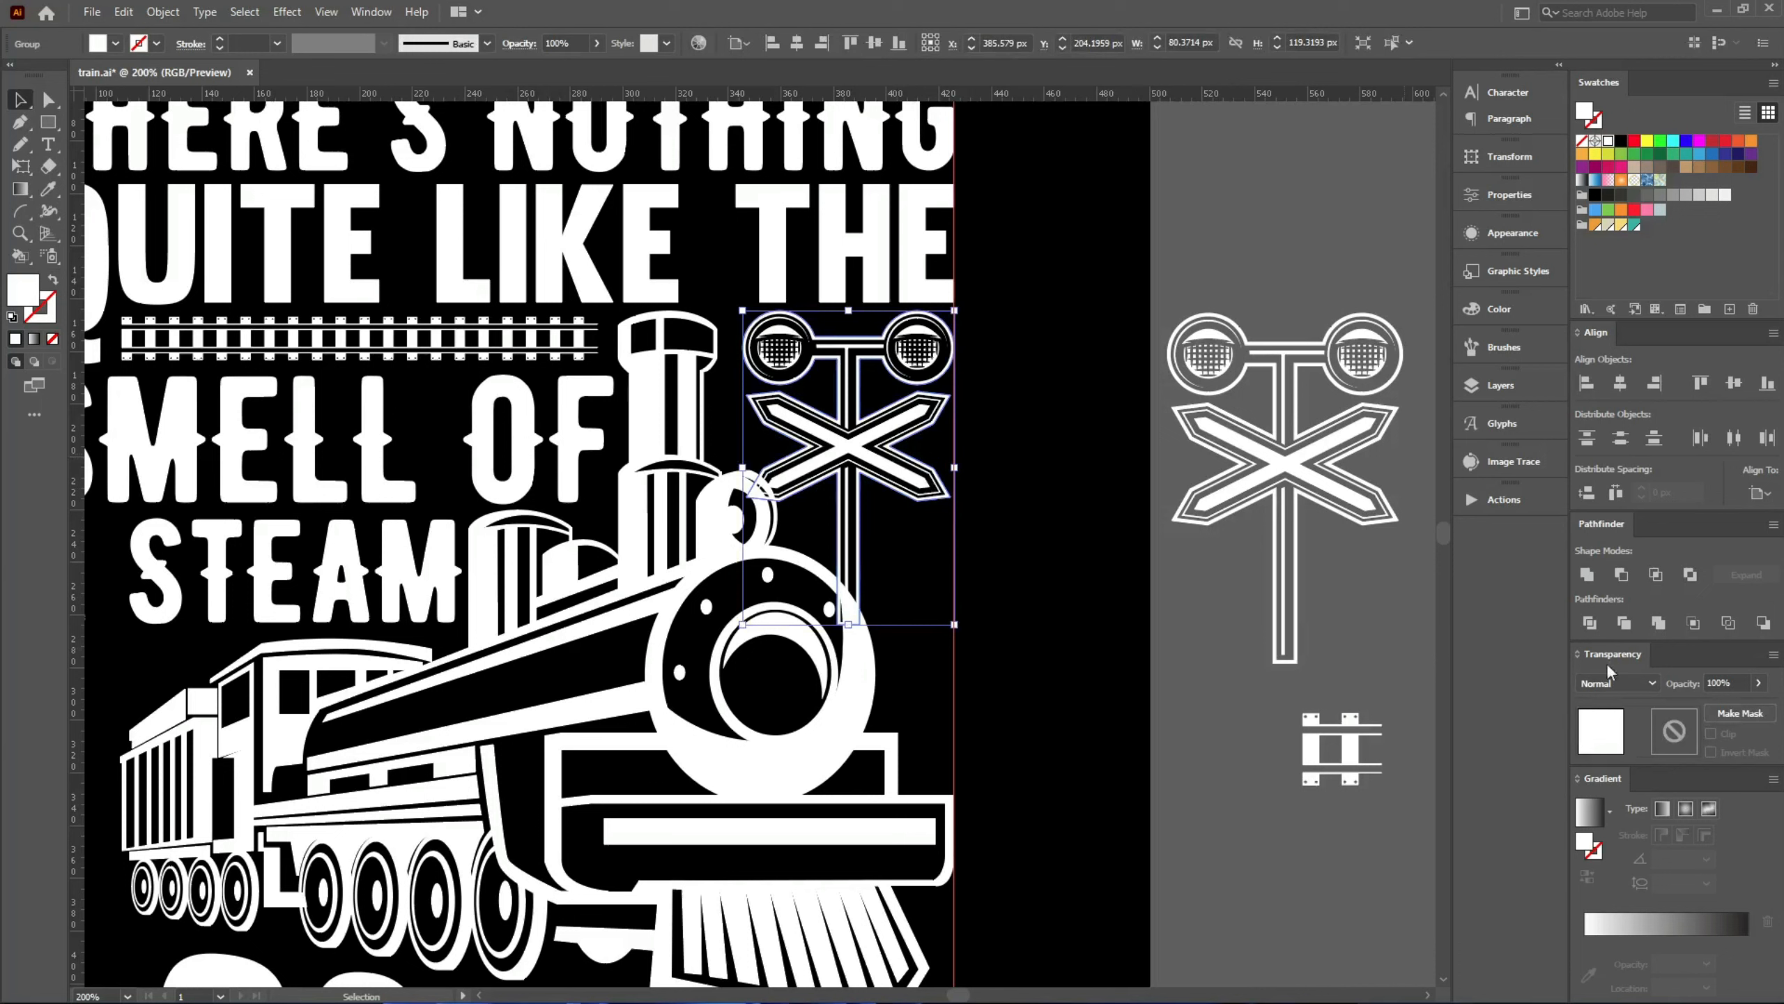
left_click(1740, 714)
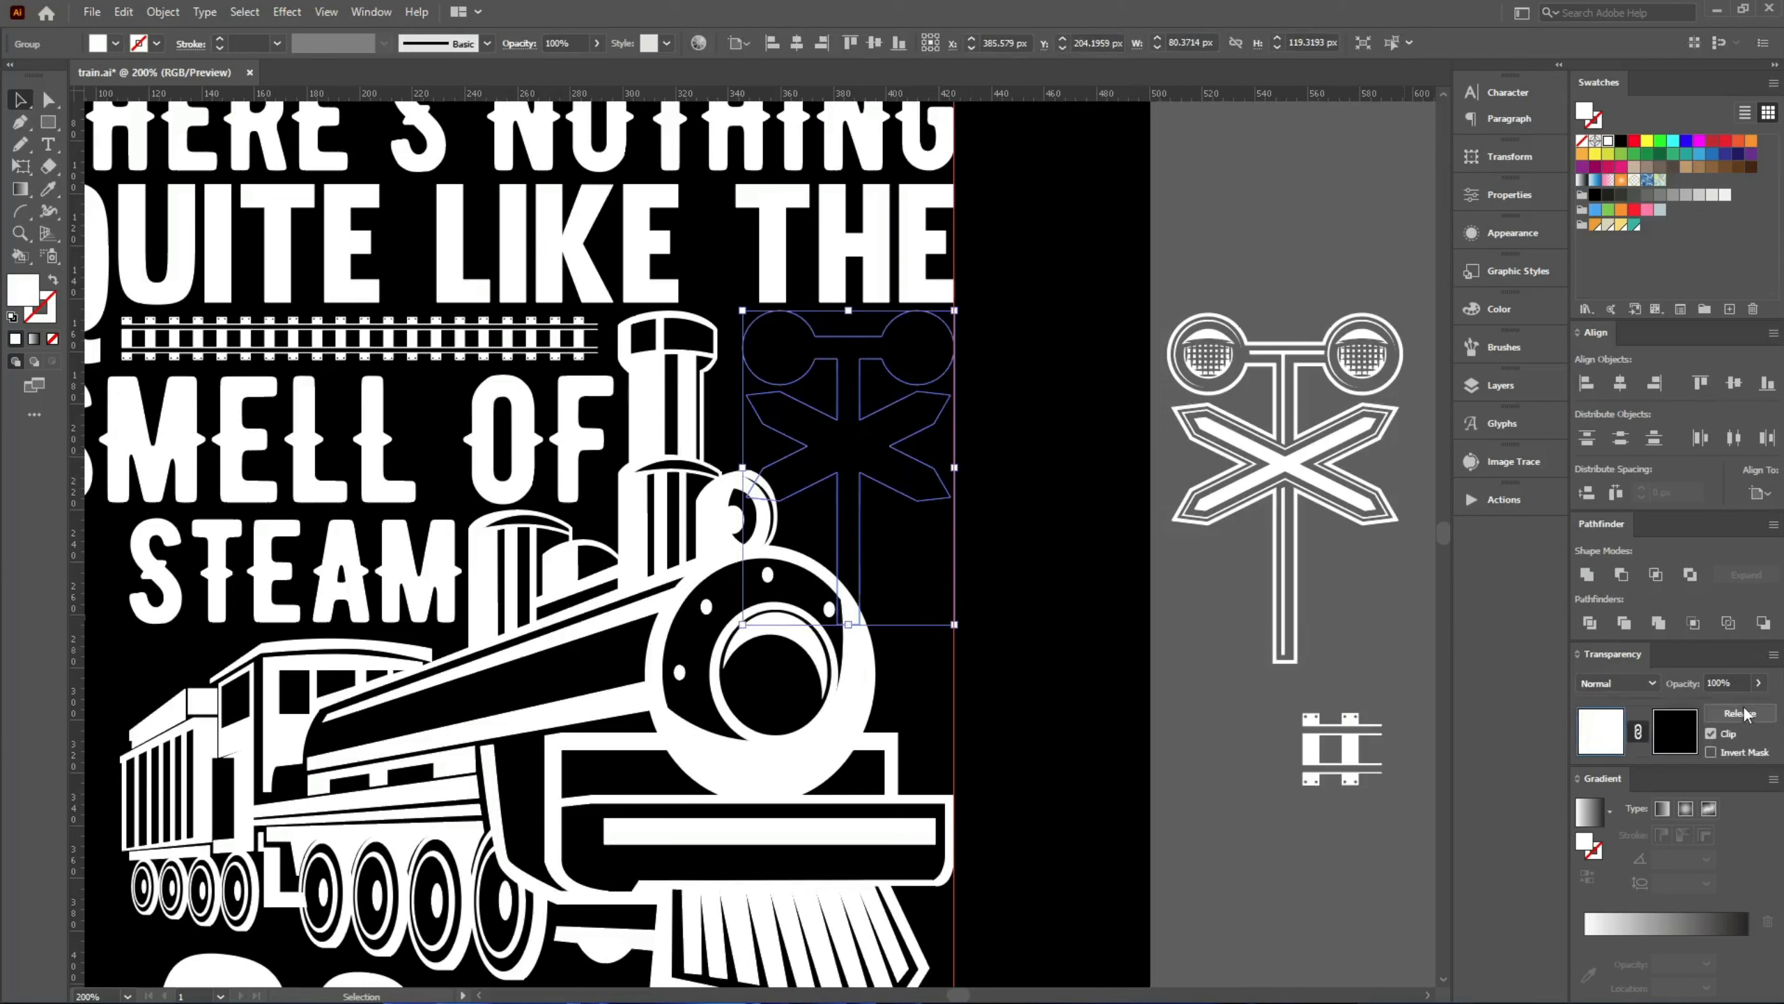
left_click(1712, 734)
left_click(1675, 733)
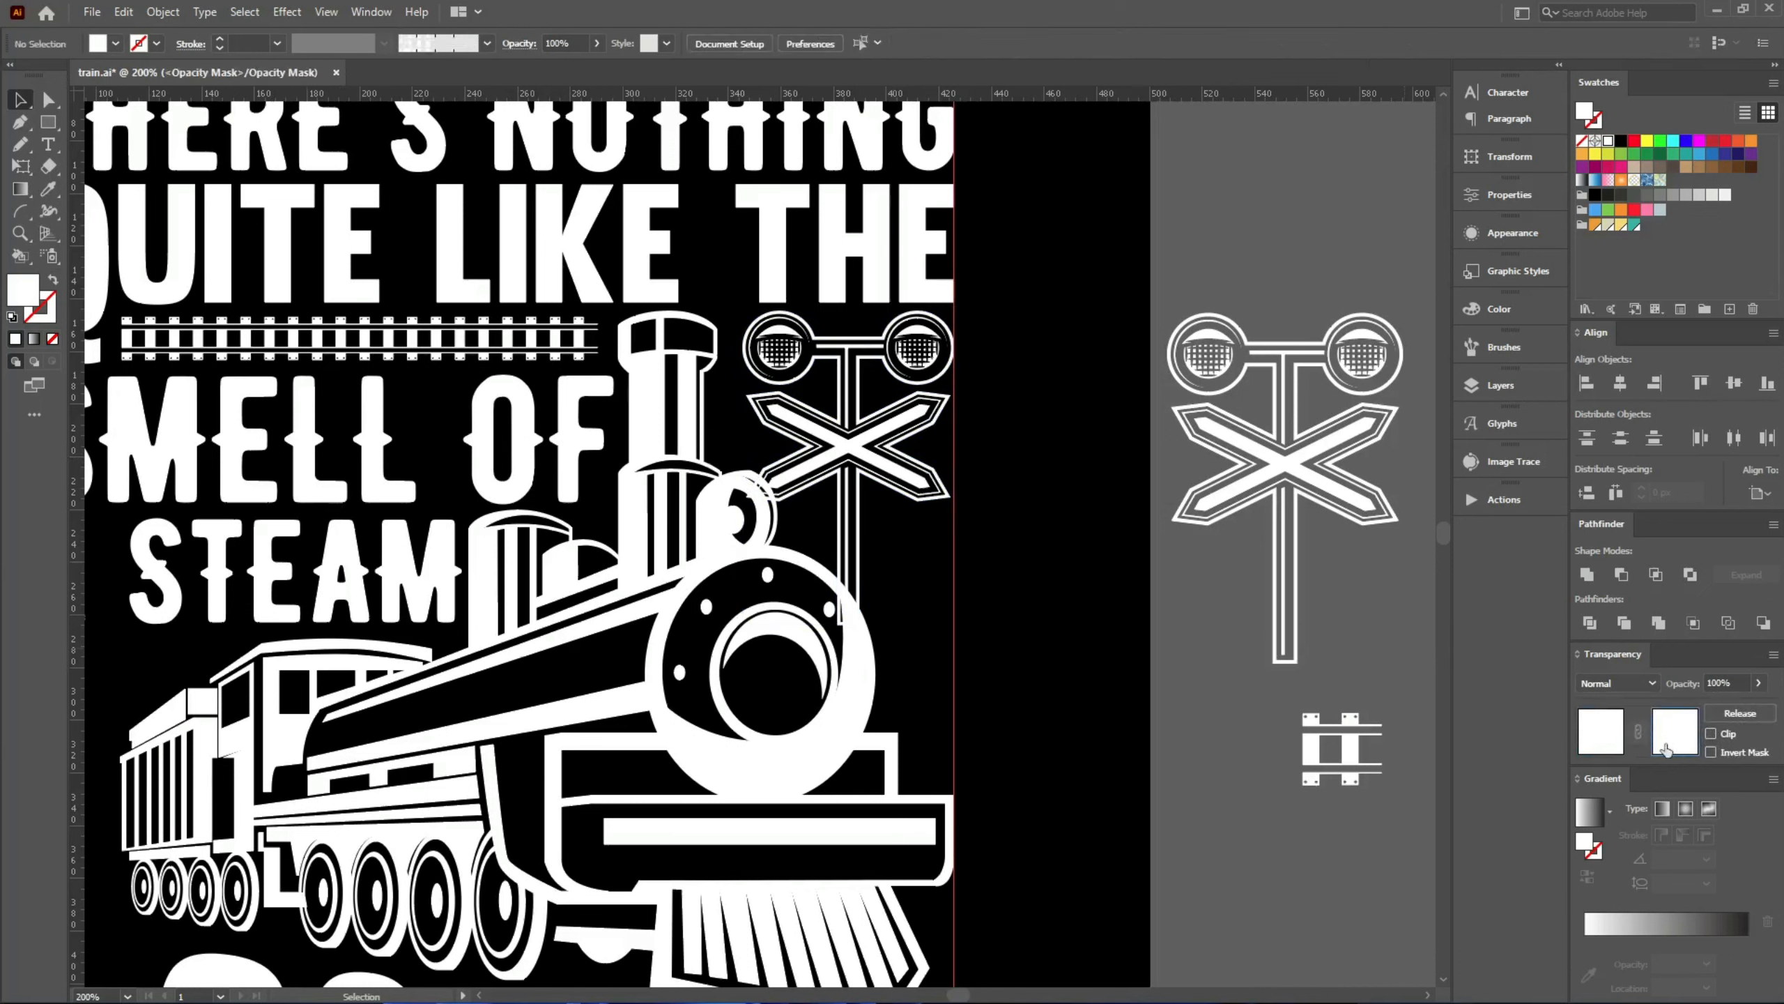
- Paste the offset train shapes in place inside the mask and unite them into one solid black silhouette
key("ctrl+f")
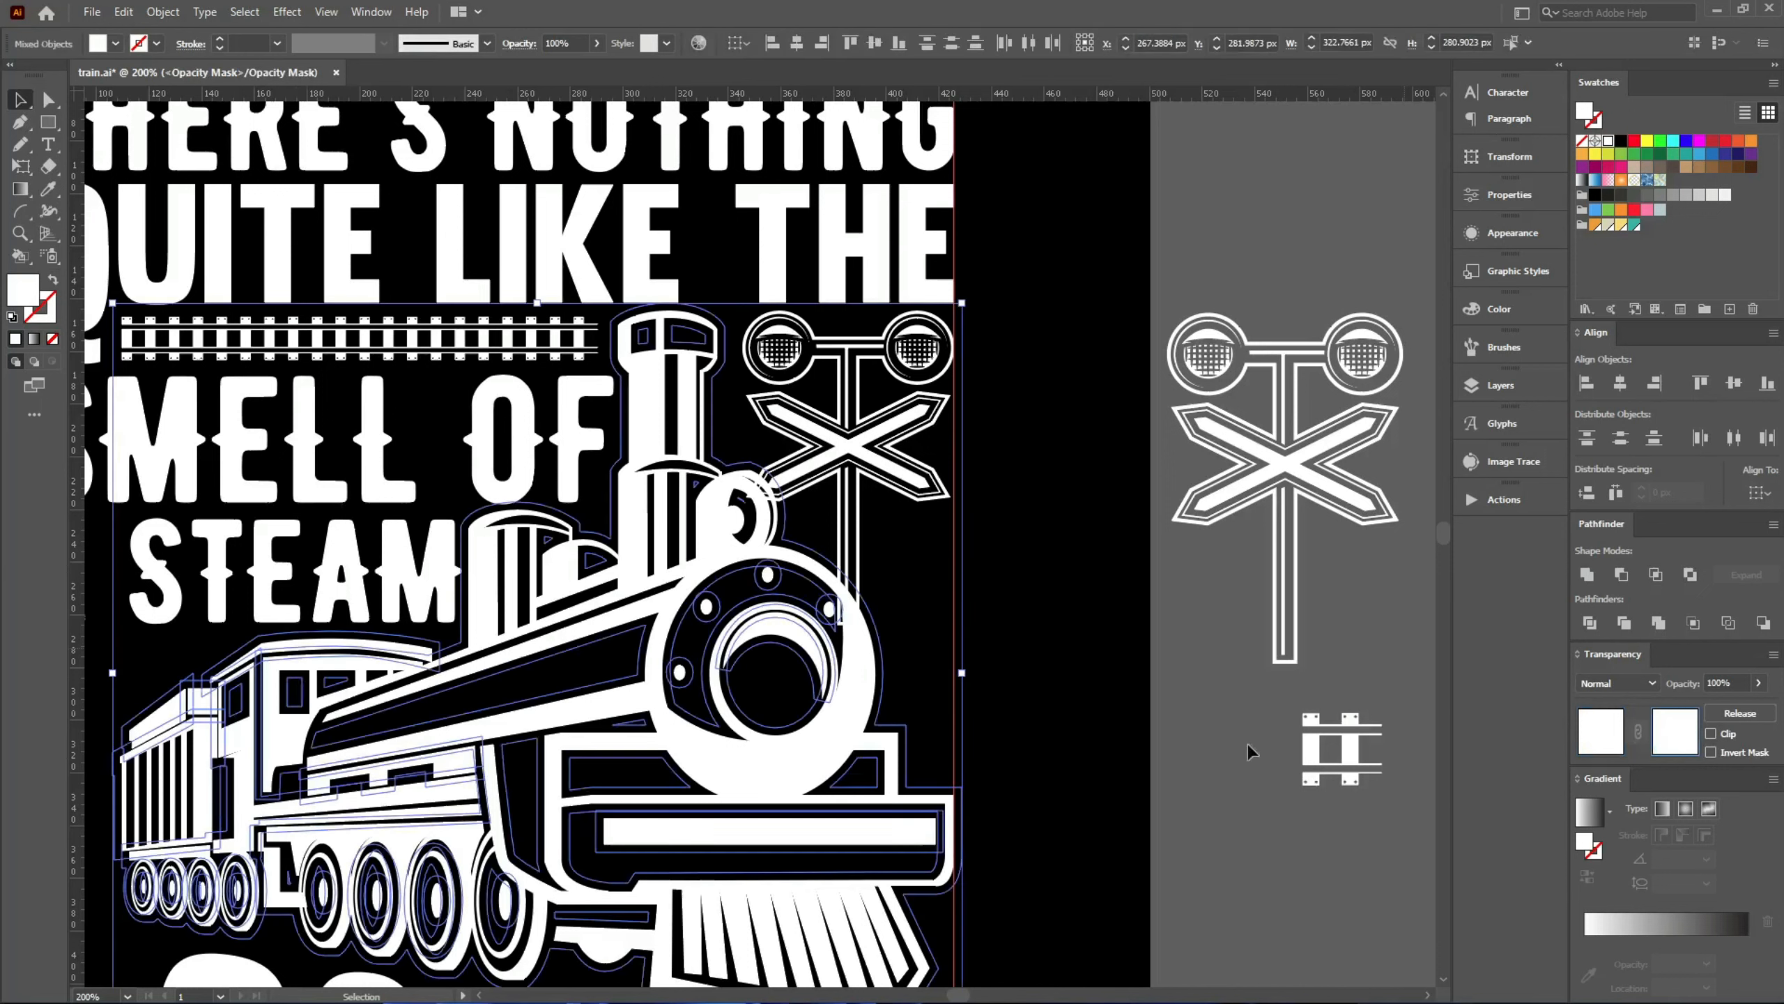
left_click(1620, 141)
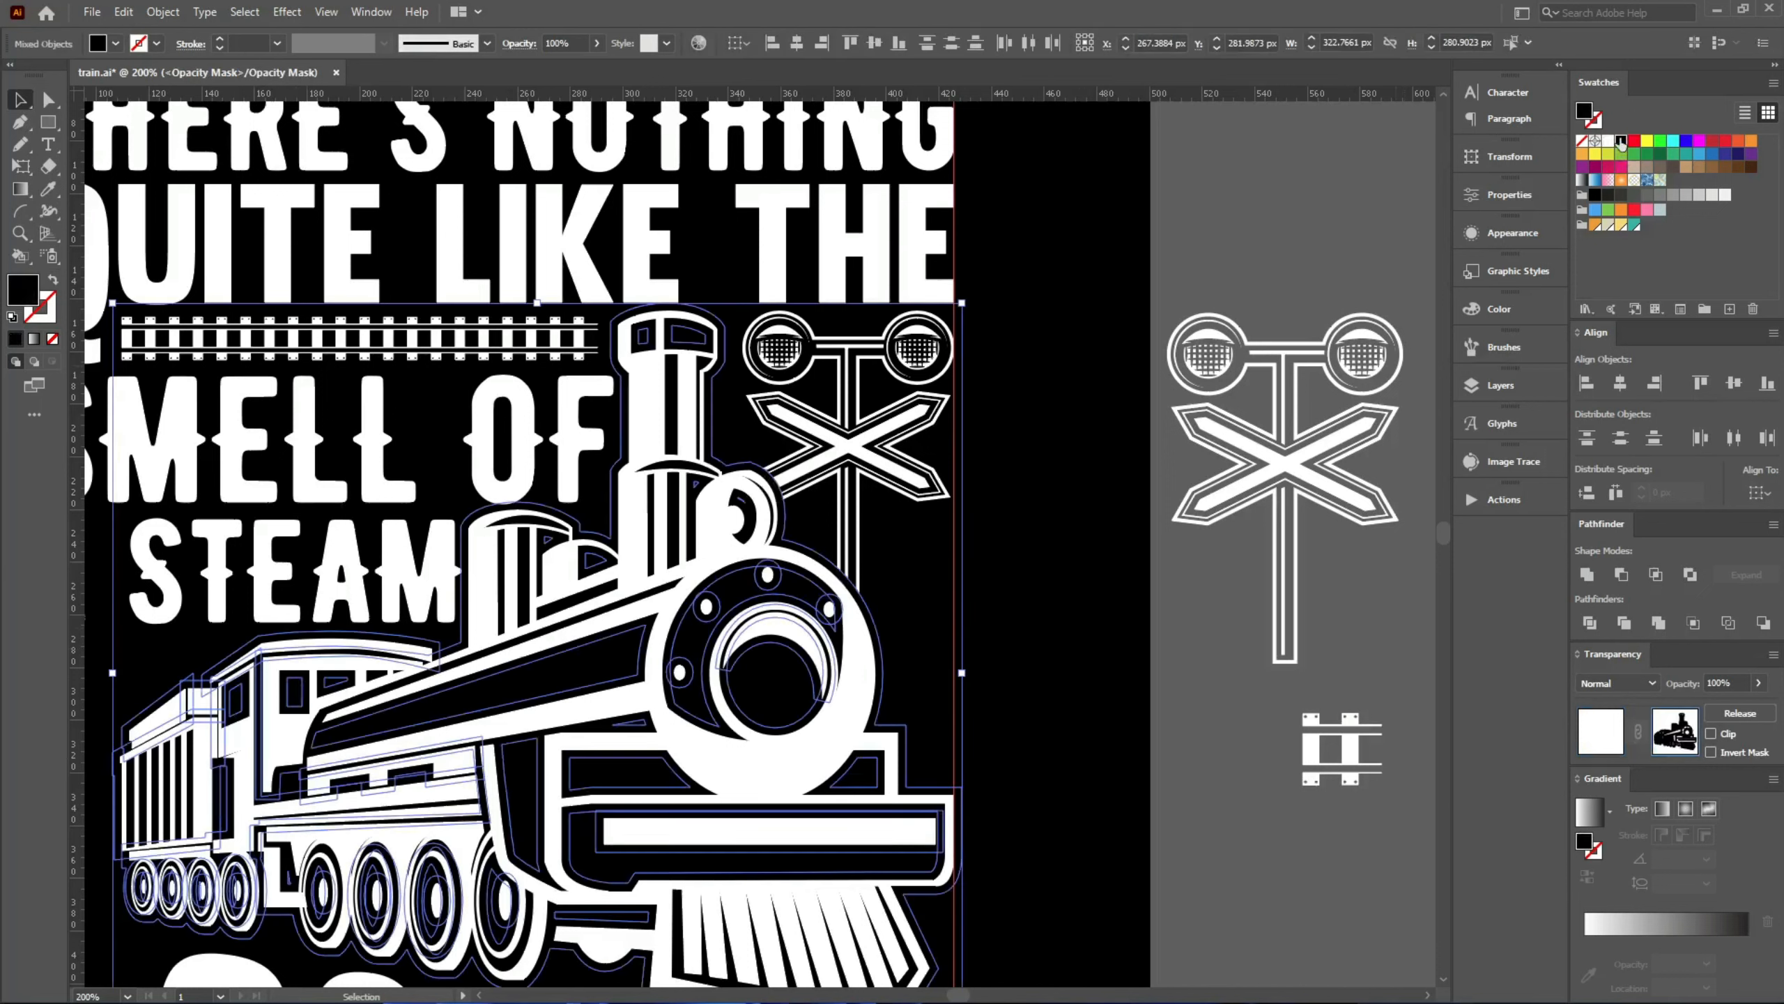
left_click(1656, 623)
left_click(1586, 574)
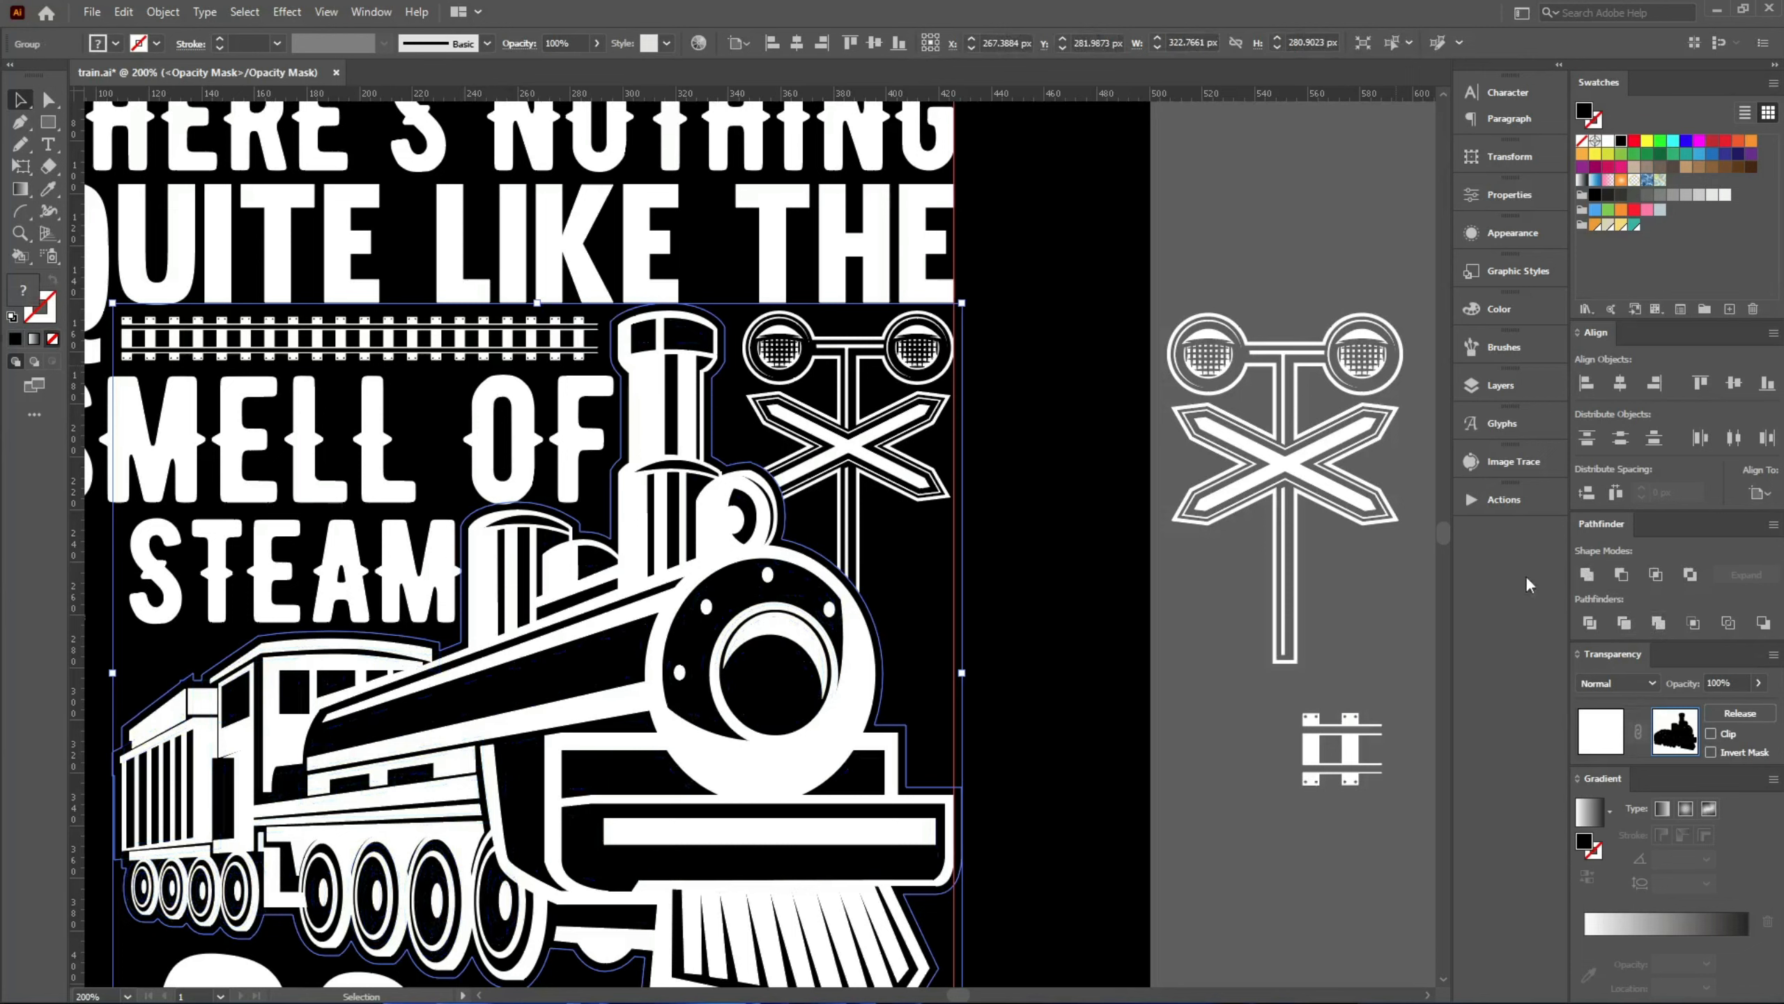
- Erase the mask silhouette's areas away from the crossing sign, including the part around the chimney top, and return to the normal artwork
scroll(1062, 608, "down", 1)
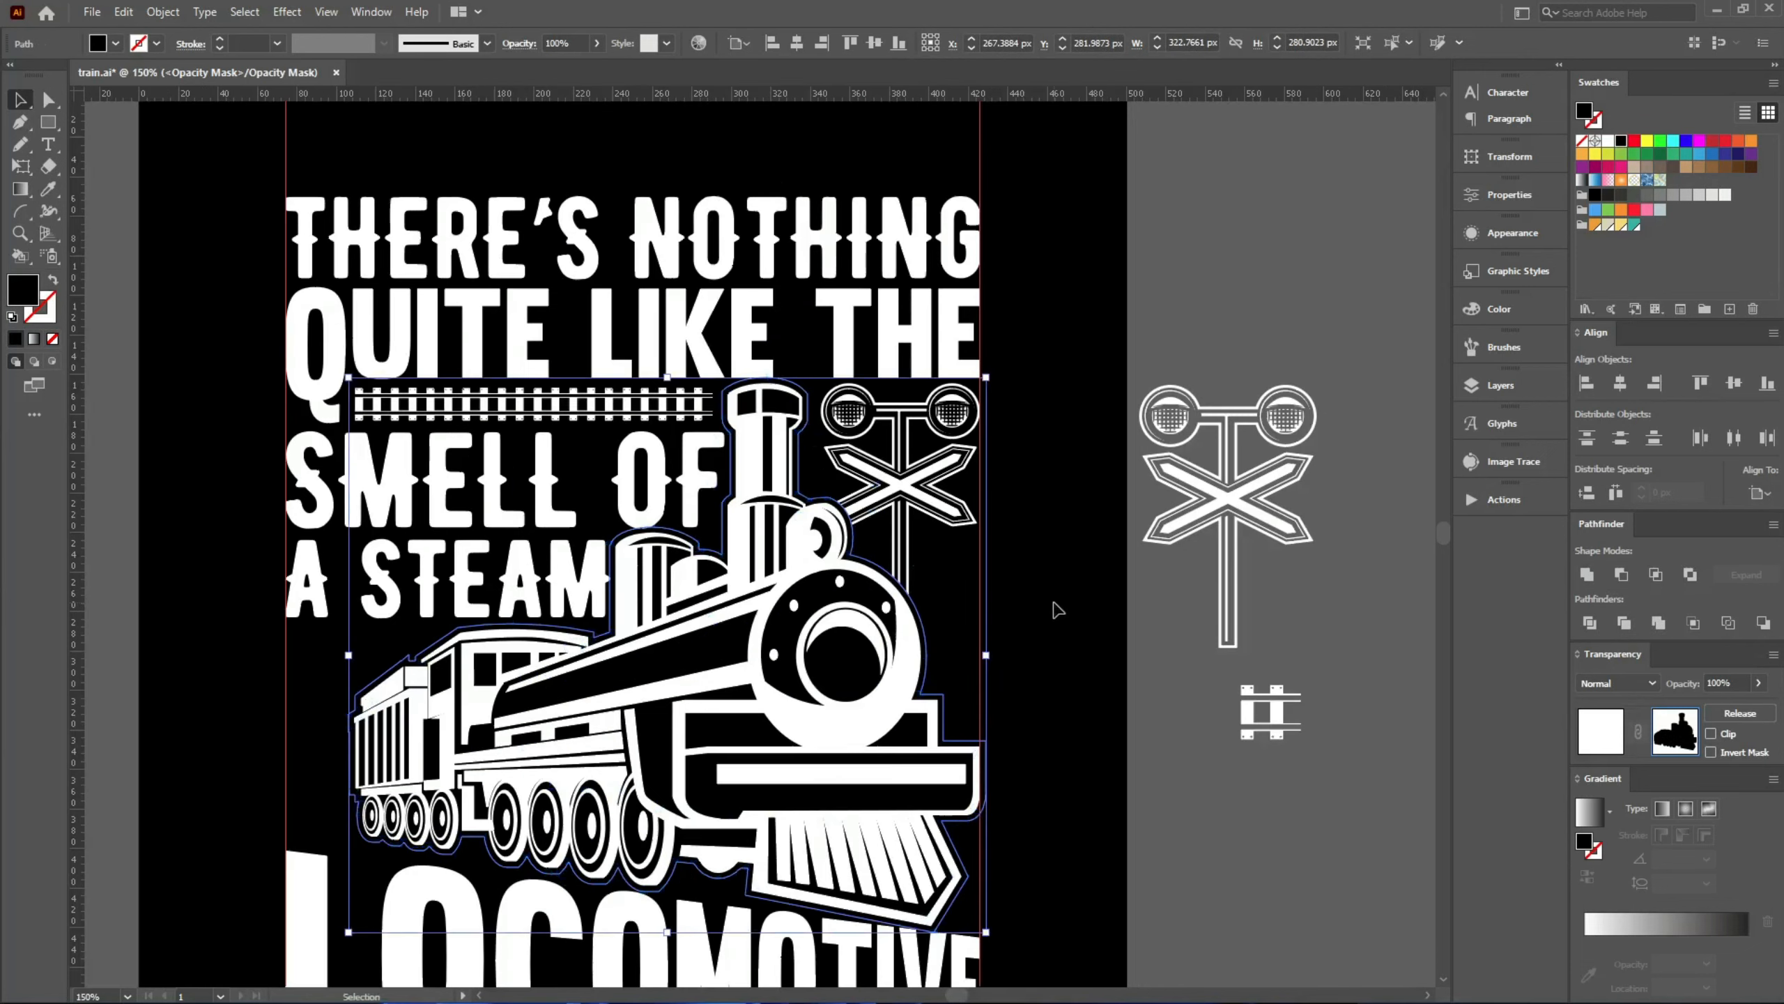
scroll(1057, 597, "down", 2)
key("shift+e")
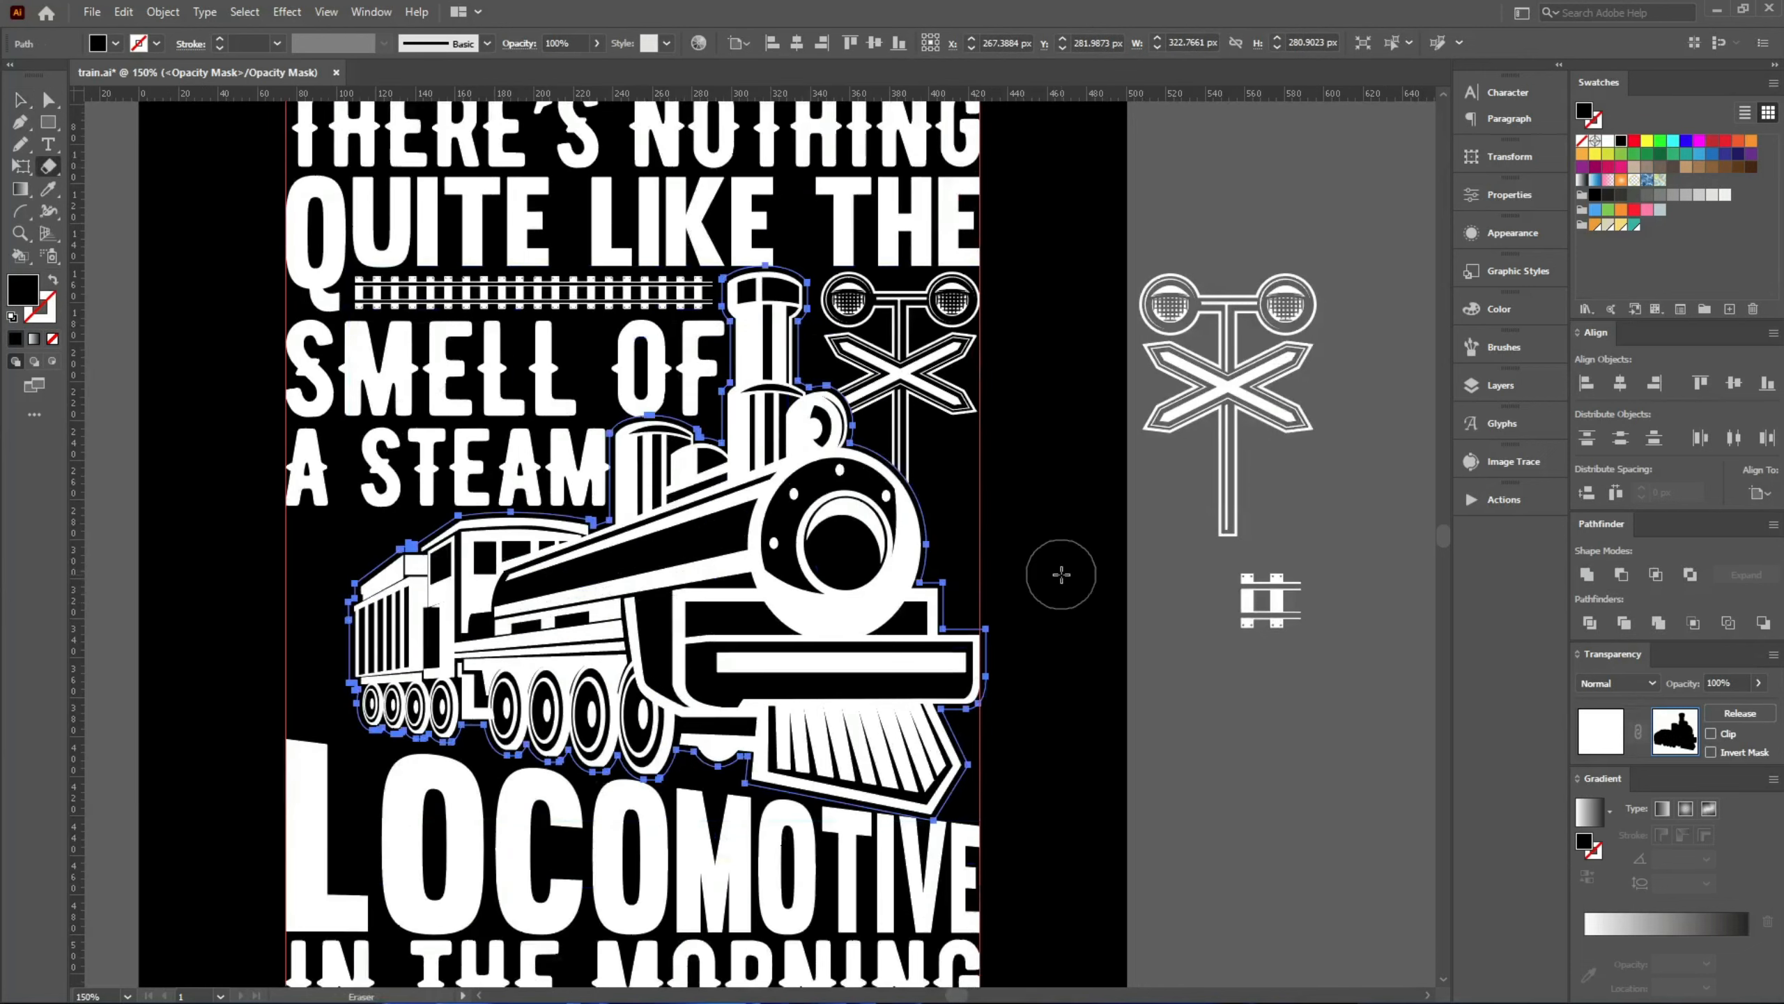
left_click_drag(217, 168, 796, 802)
mouse_move(1095, 808)
left_mouse_down()
mouse_move(717, 678)
mouse_move(558, 514)
left_mouse_up()
left_click_drag(1054, 950, 717, 748)
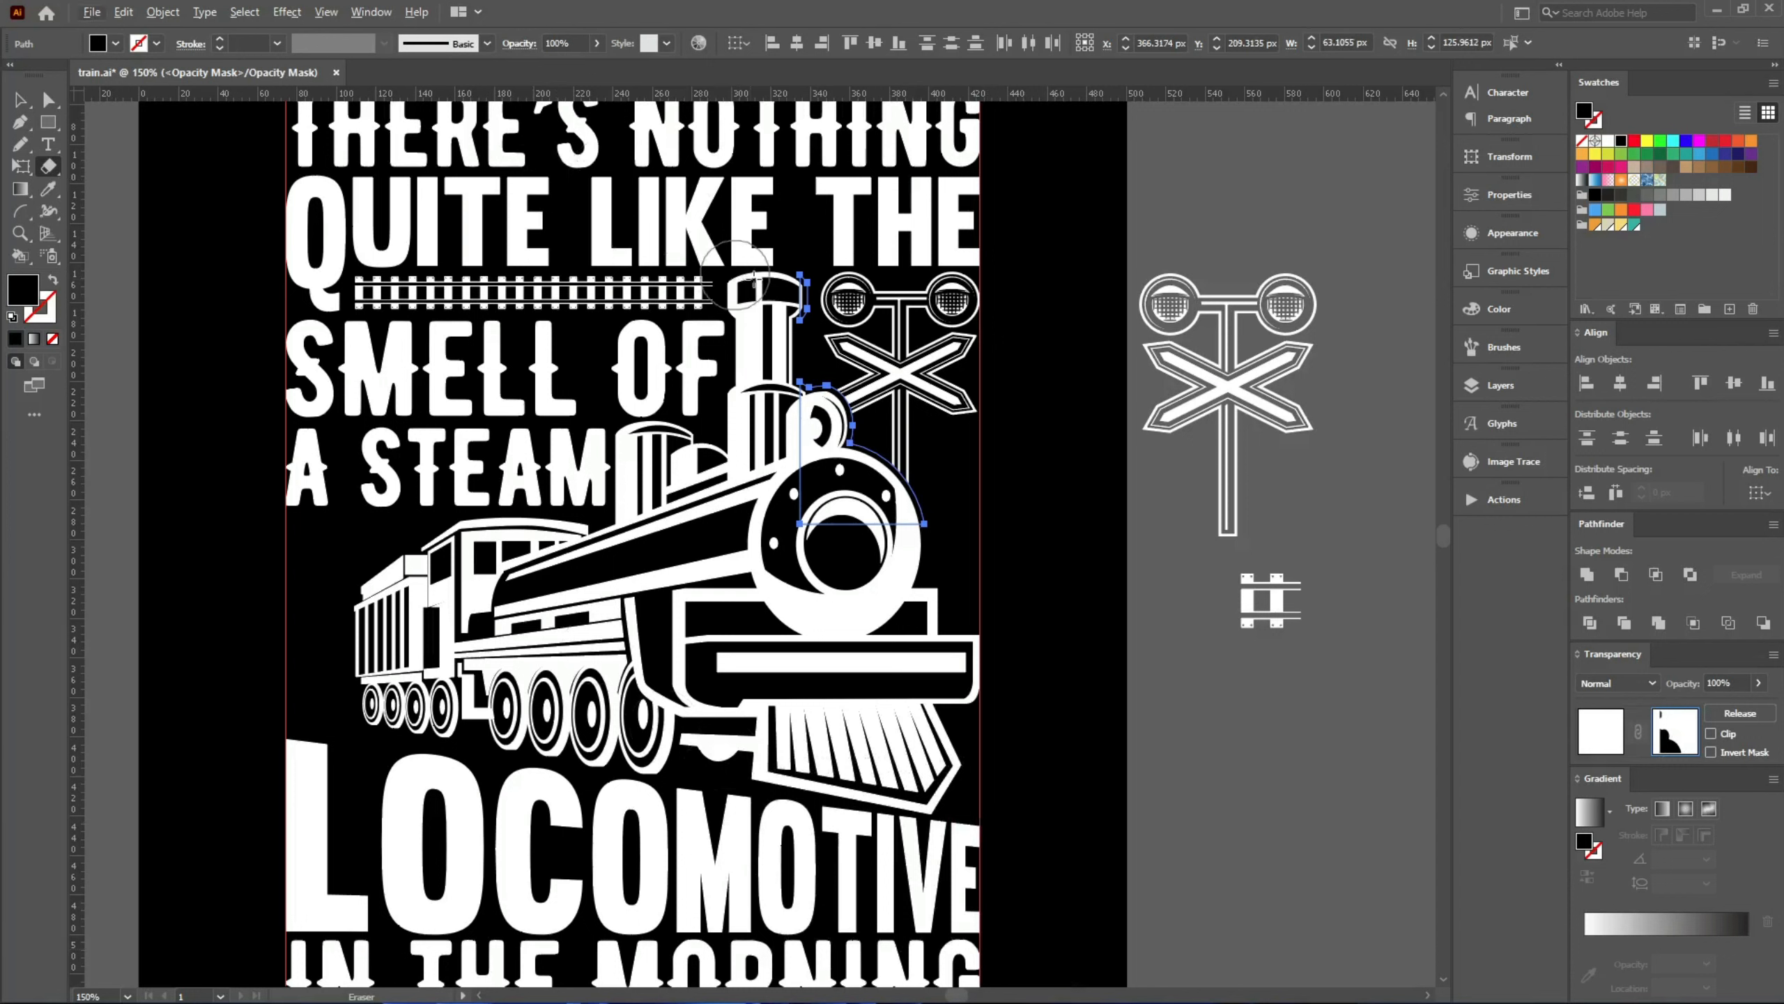
left_click_drag(738, 288, 801, 292)
left_click(1616, 745)
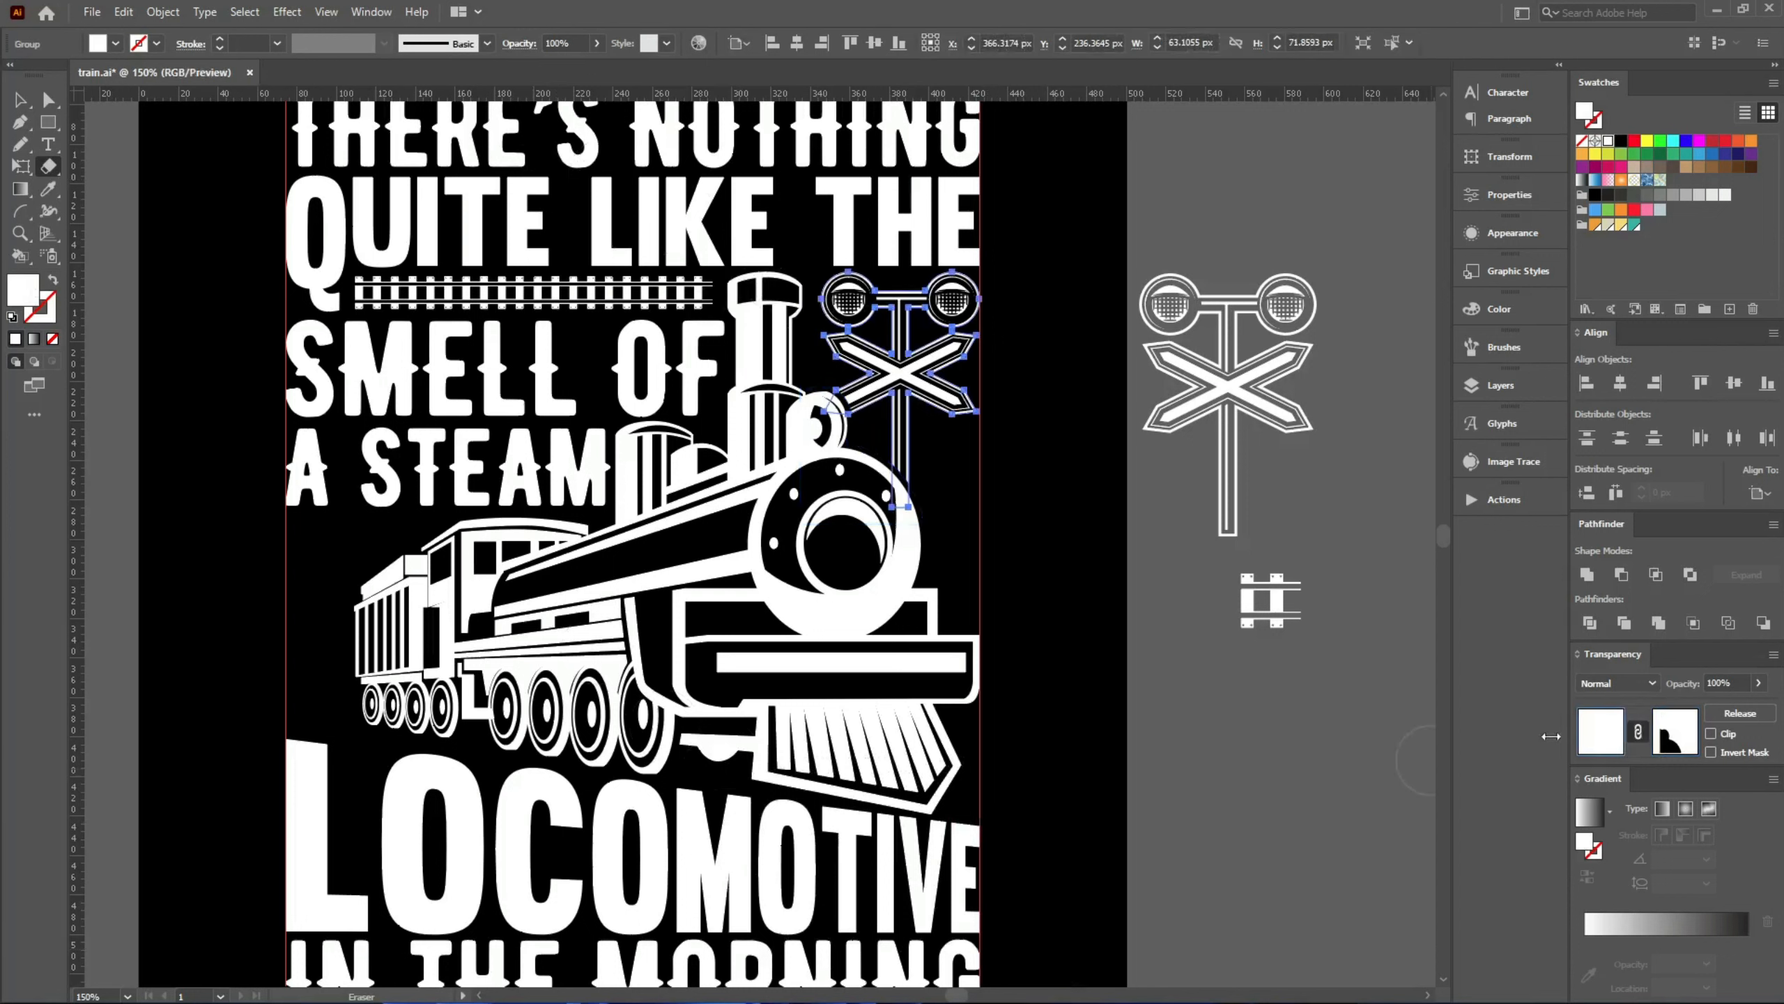
key("v")
left_click(1082, 687)
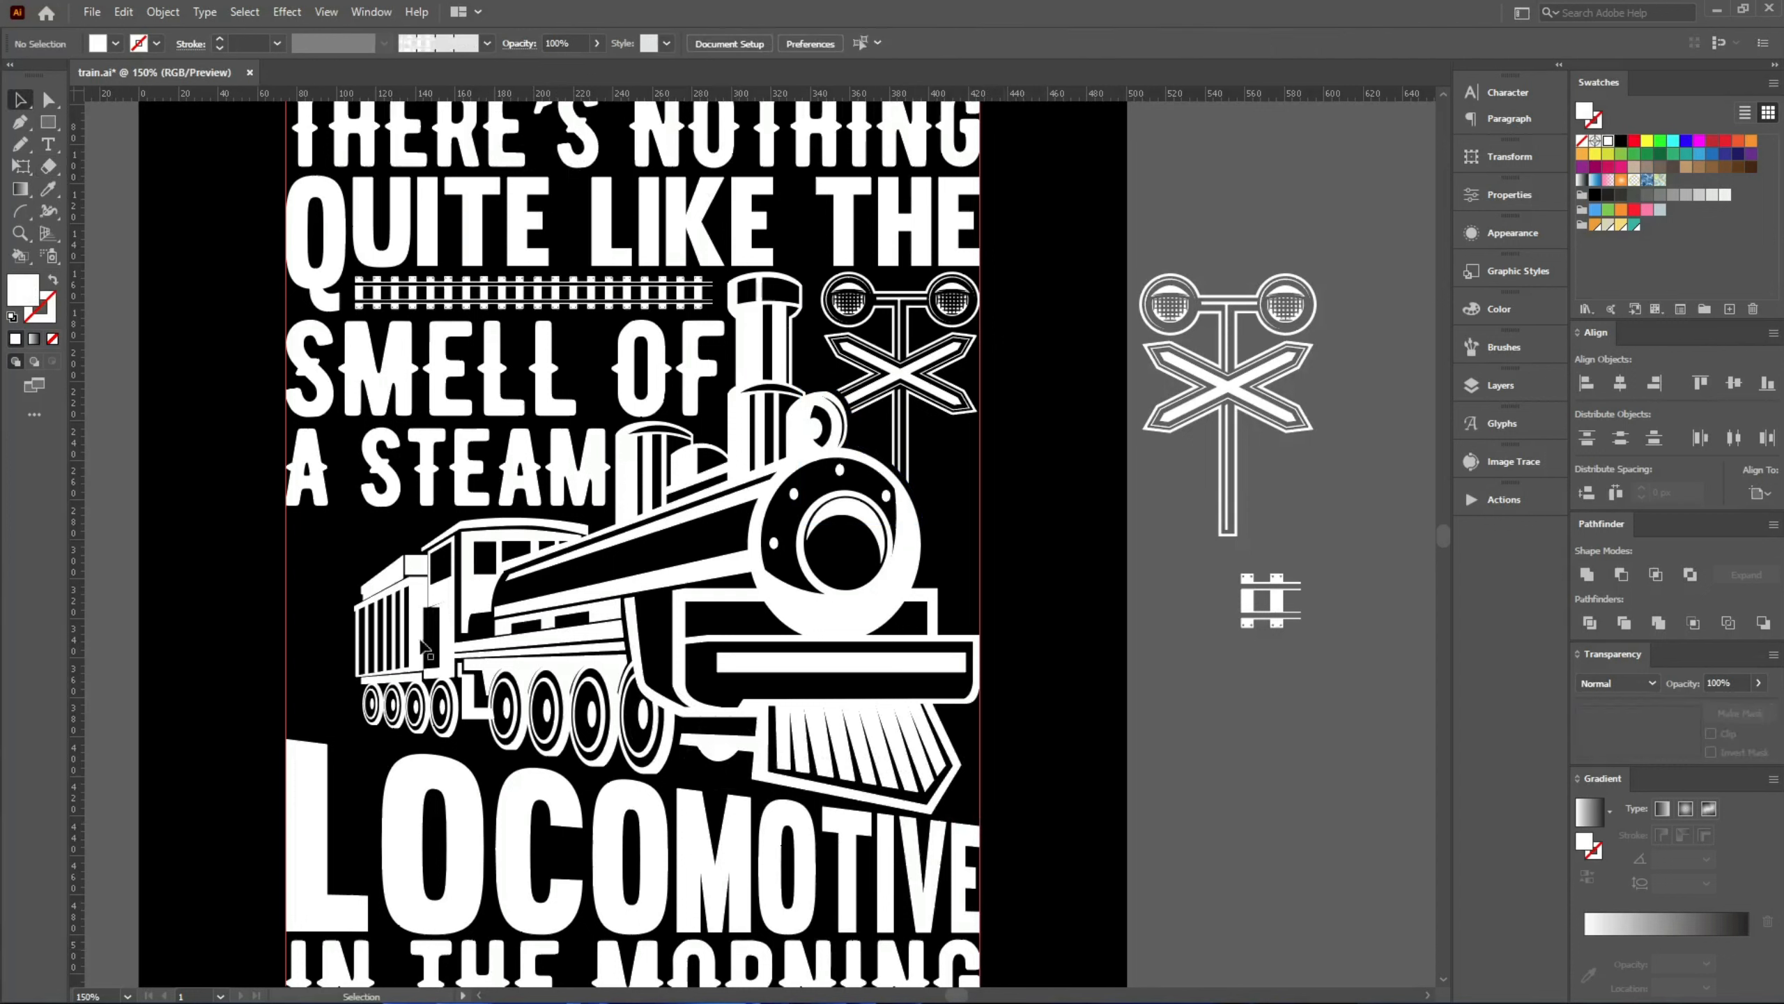
- Draw a straight vertical path about 97 px long with the Pen tool in the gap behind the train's tender
scroll(300, 697, "up", 3)
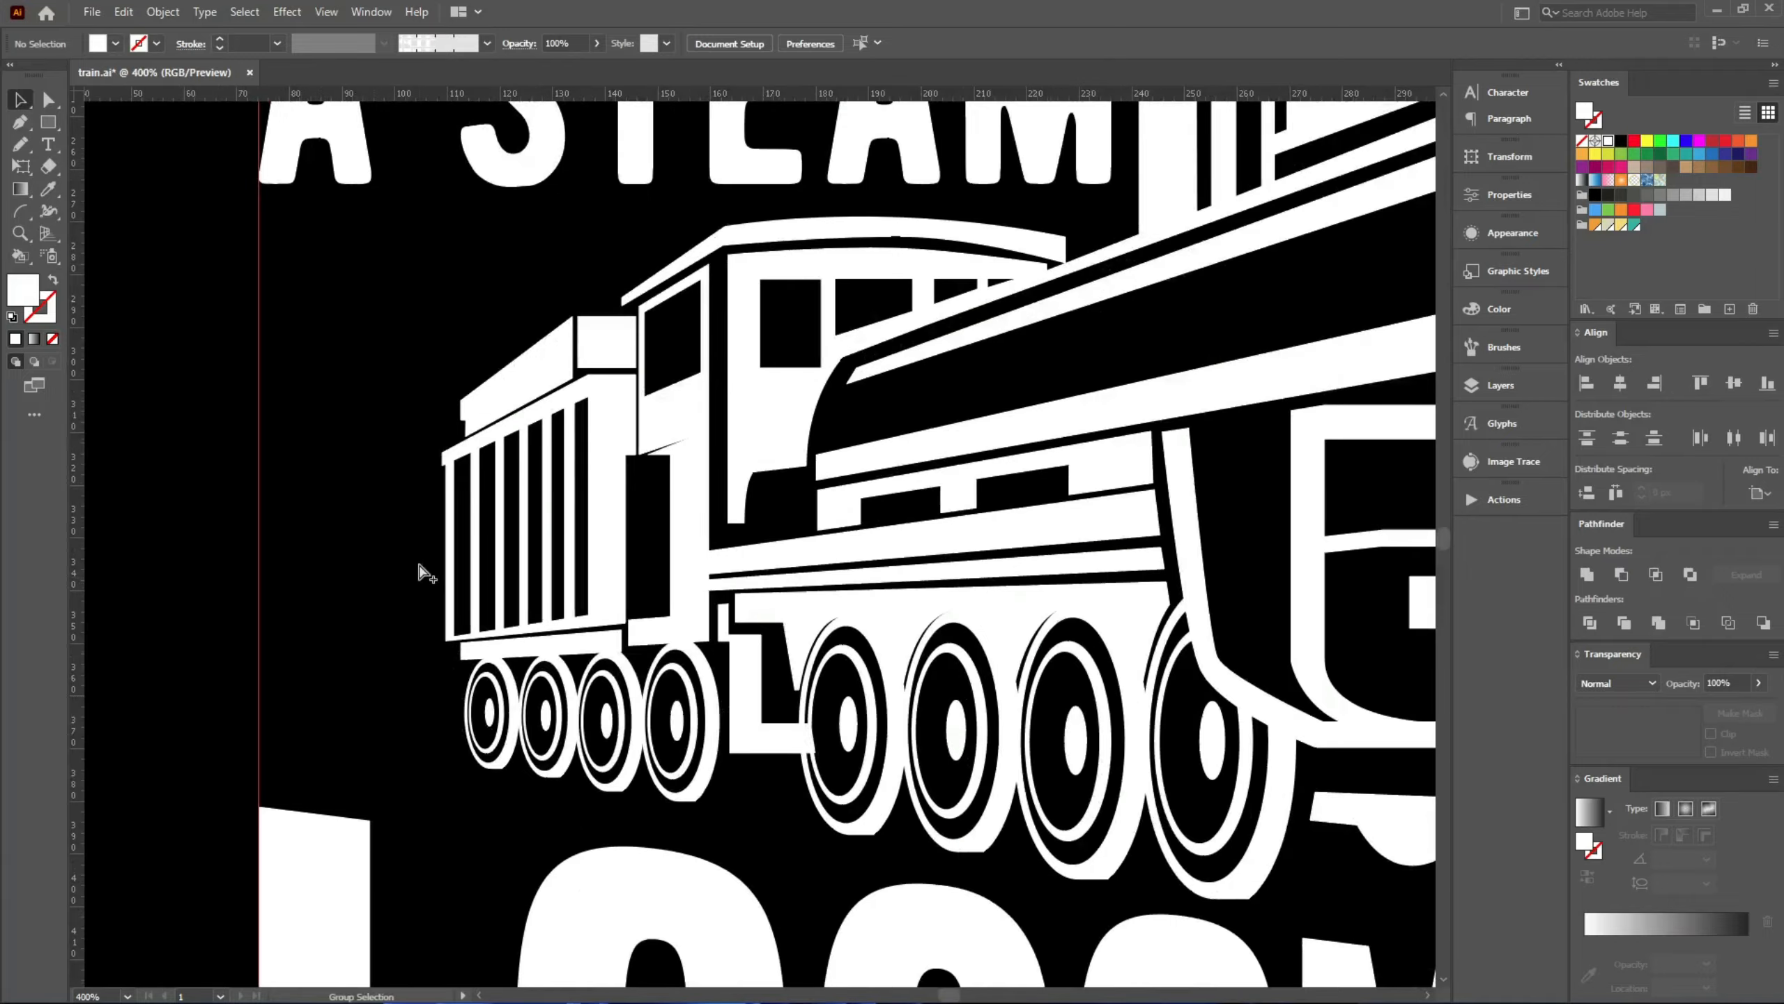
scroll(427, 573, "down", 5)
scroll(675, 309, "up", 6)
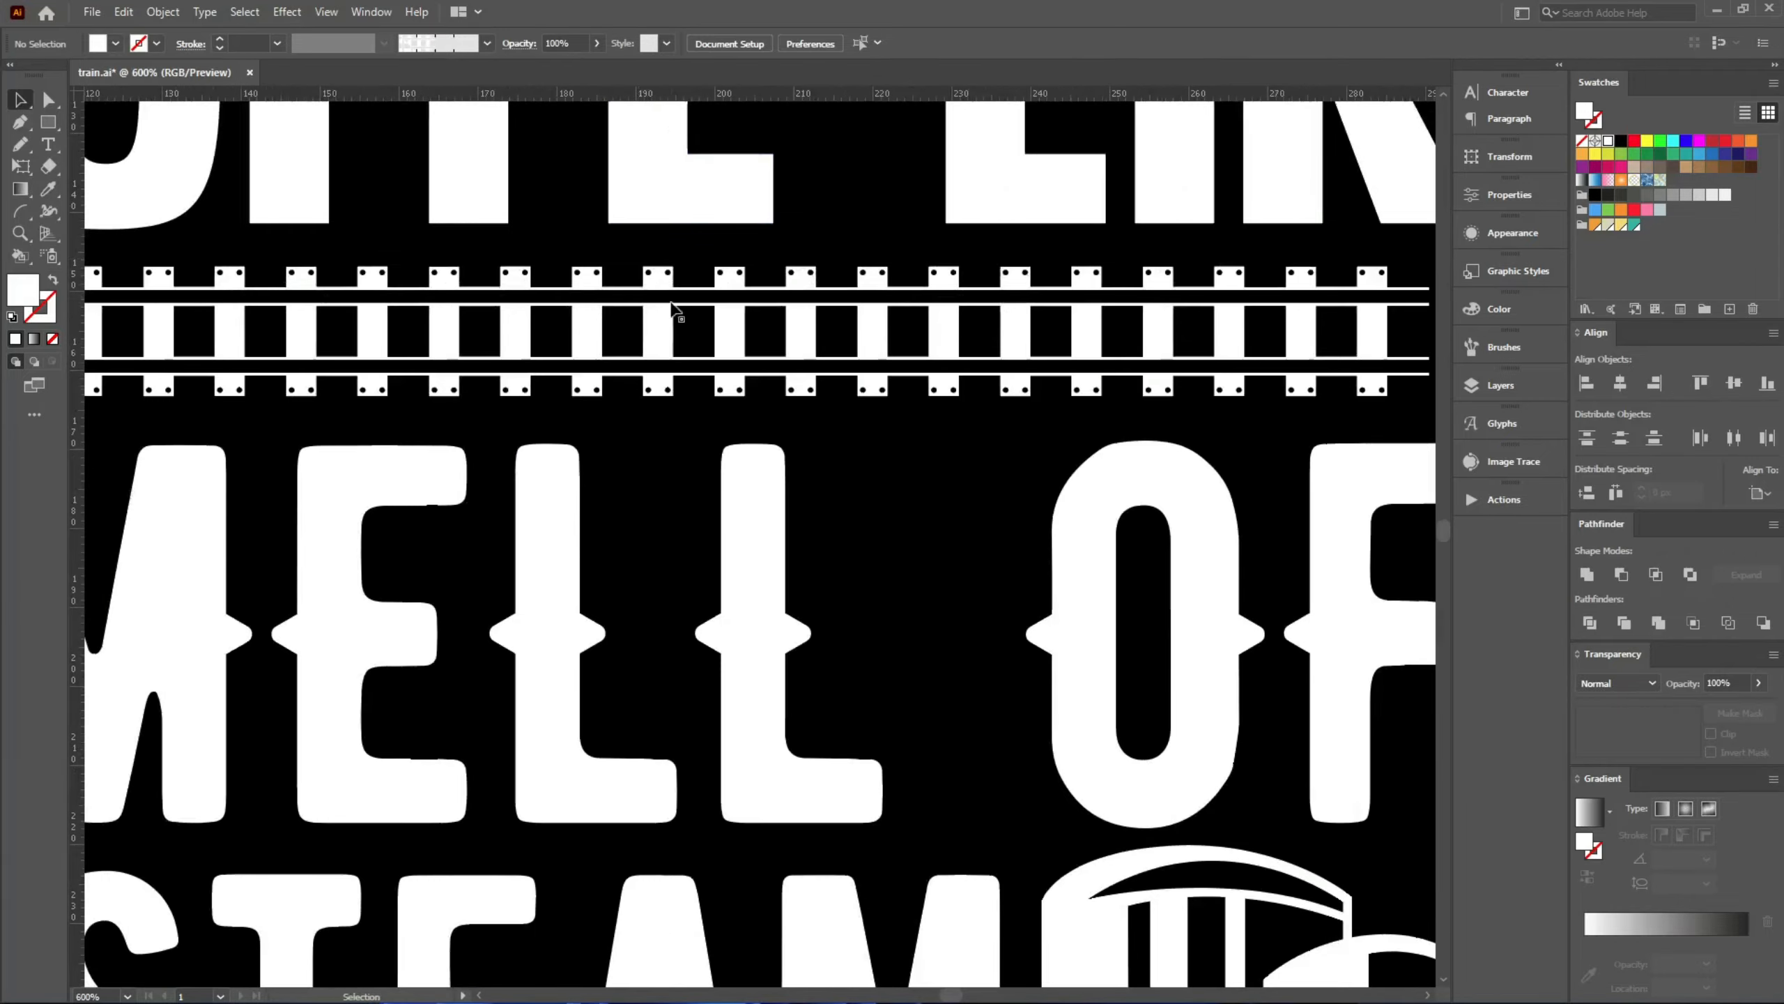
scroll(705, 306, "down", 3)
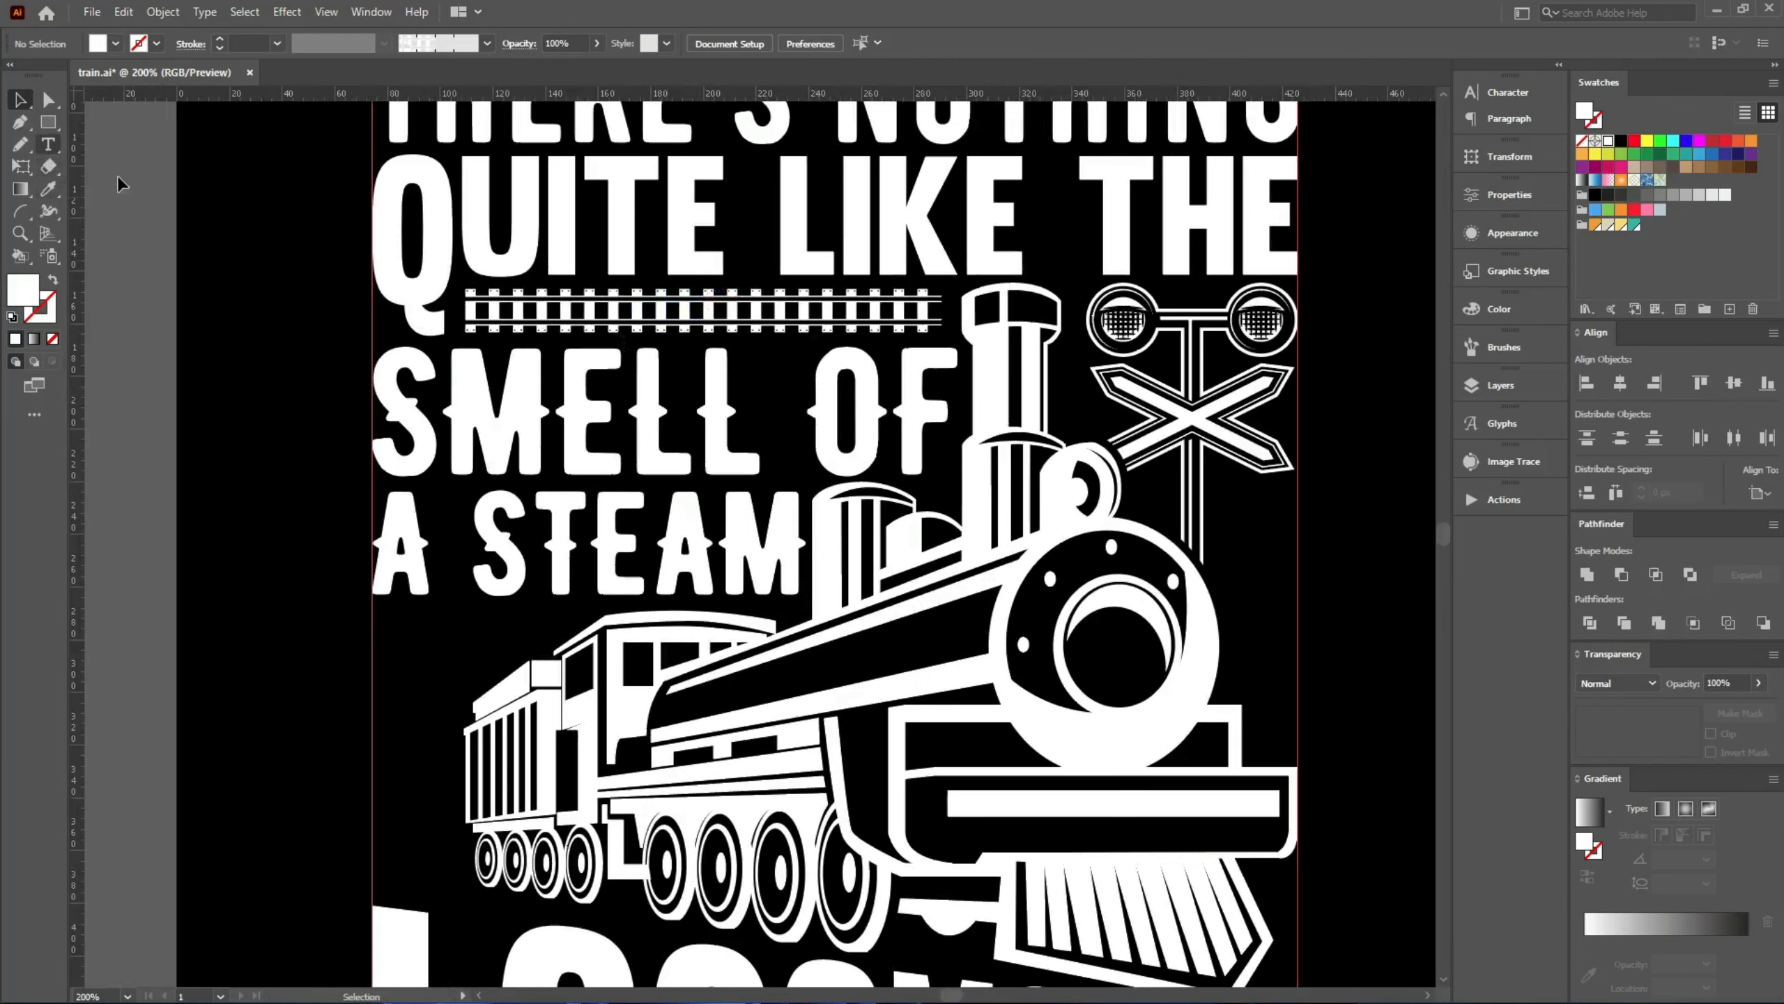
scroll(48, 156, "down", 2)
left_click(20, 121)
left_click(405, 543)
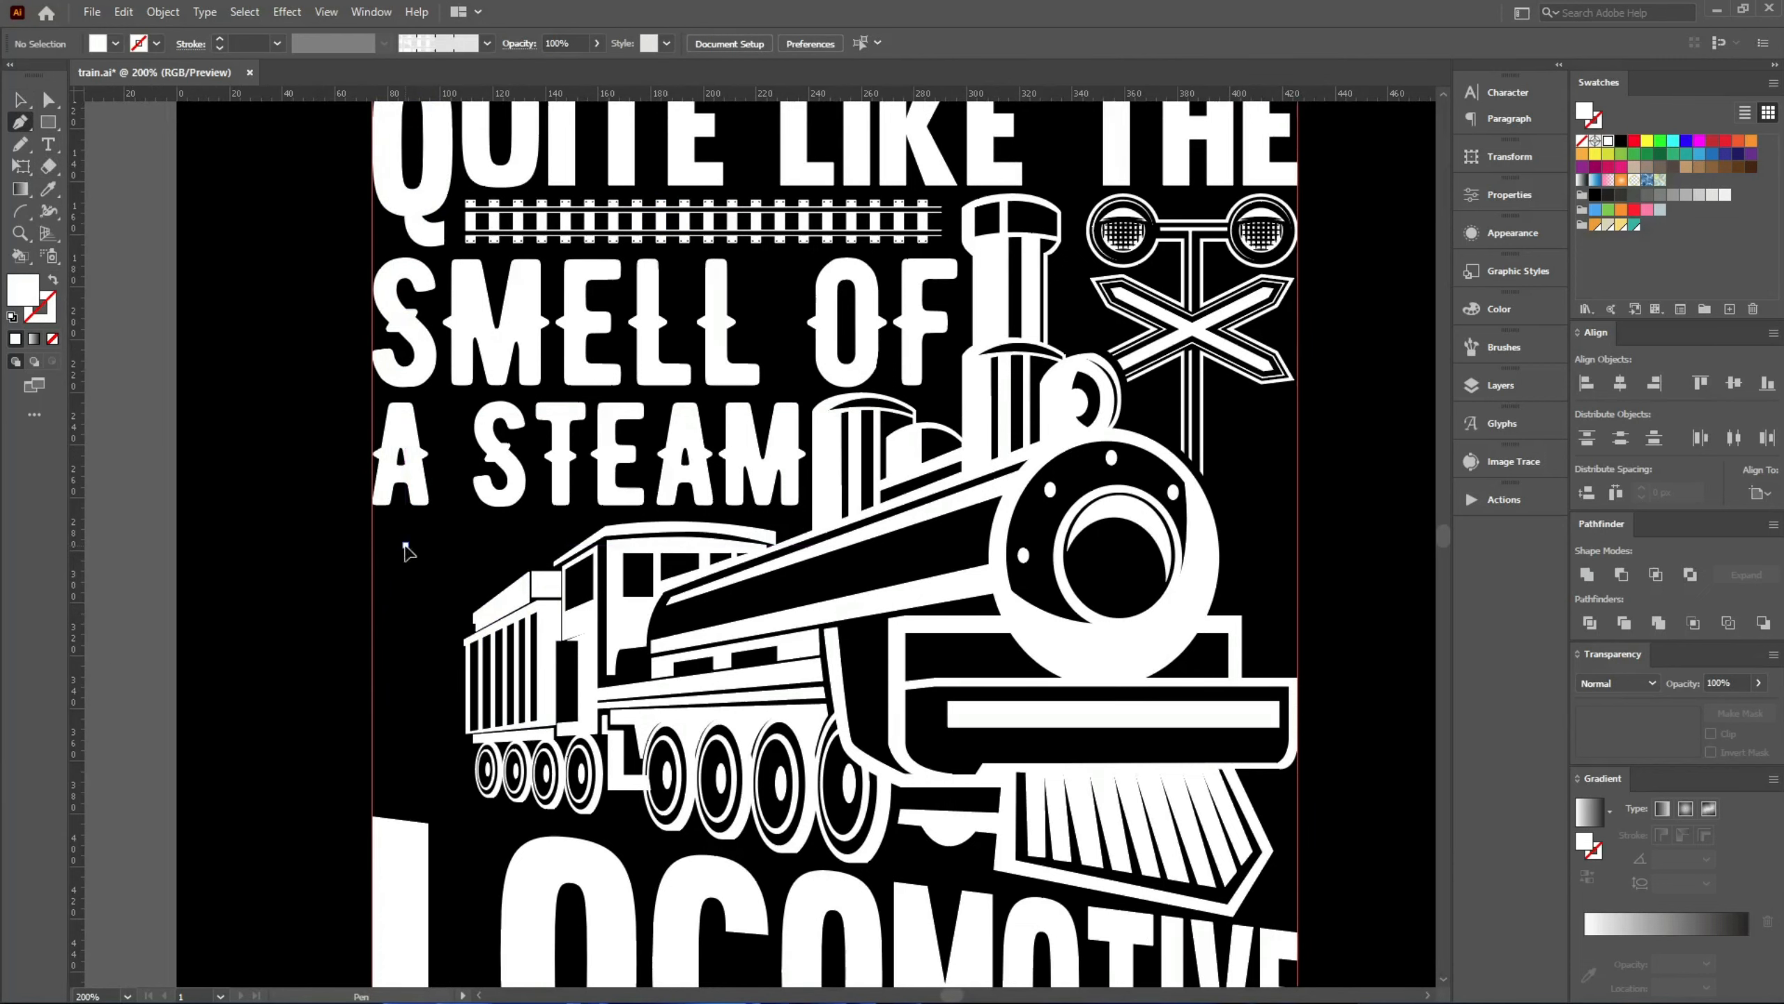
left_click(405, 799)
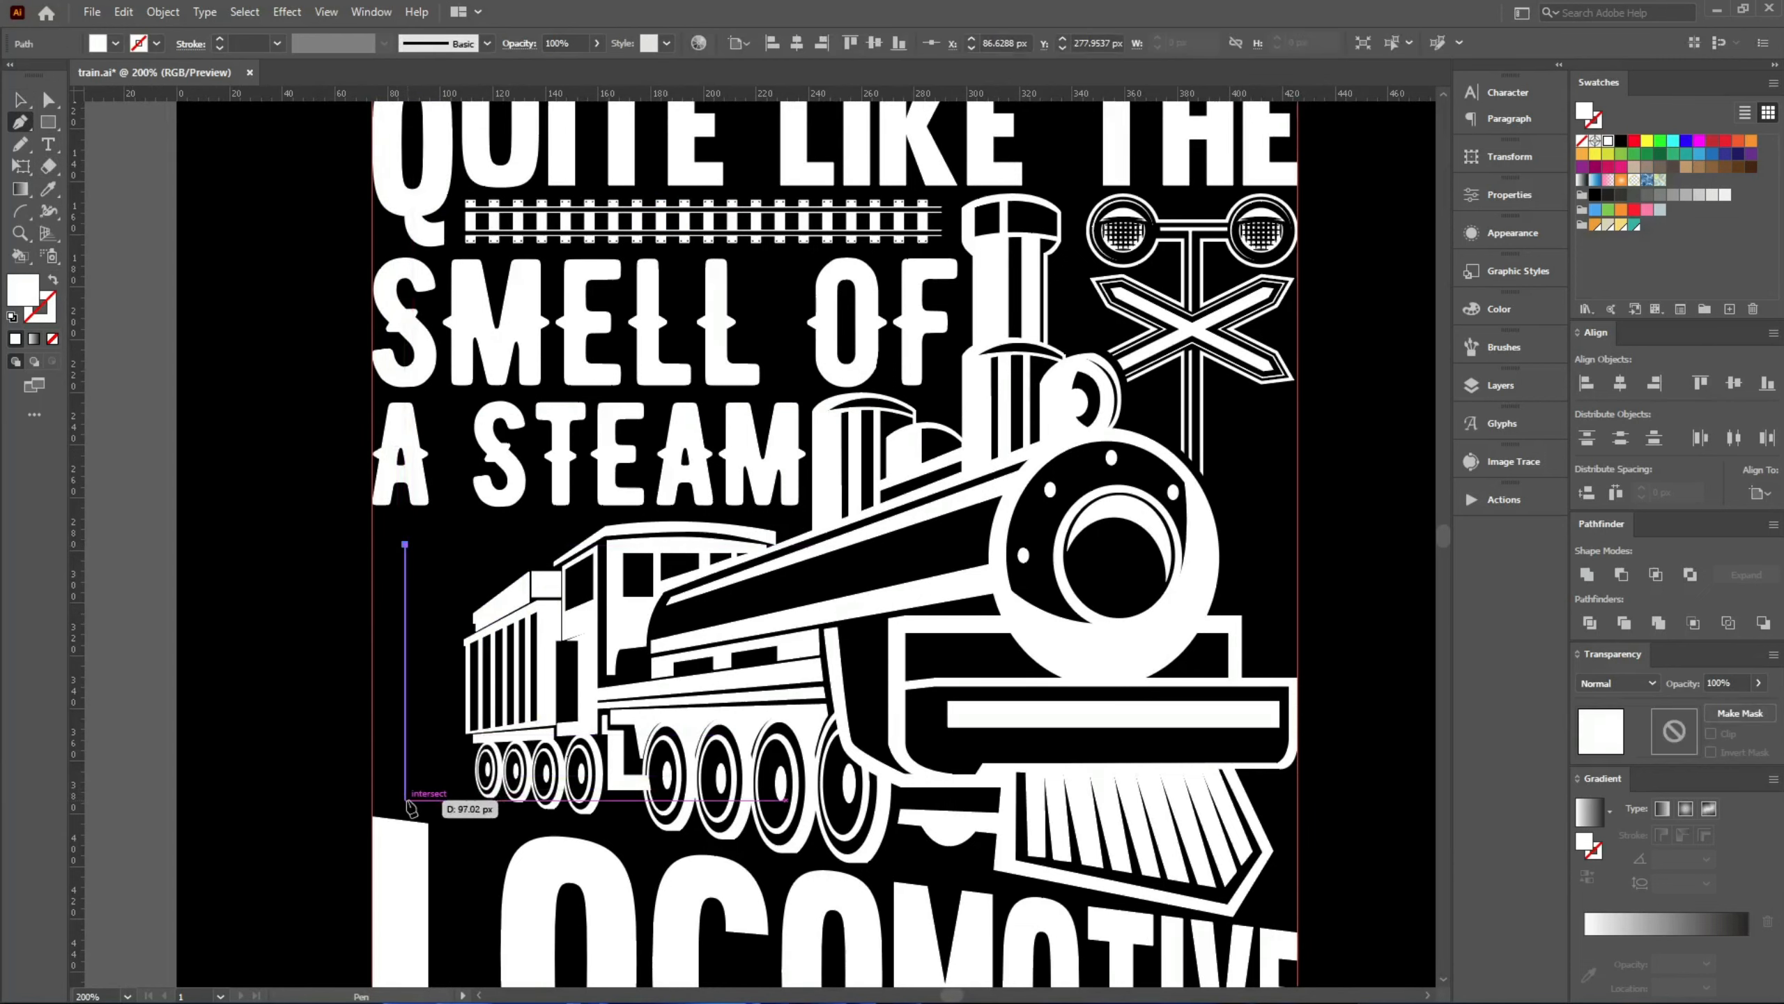
key("v")
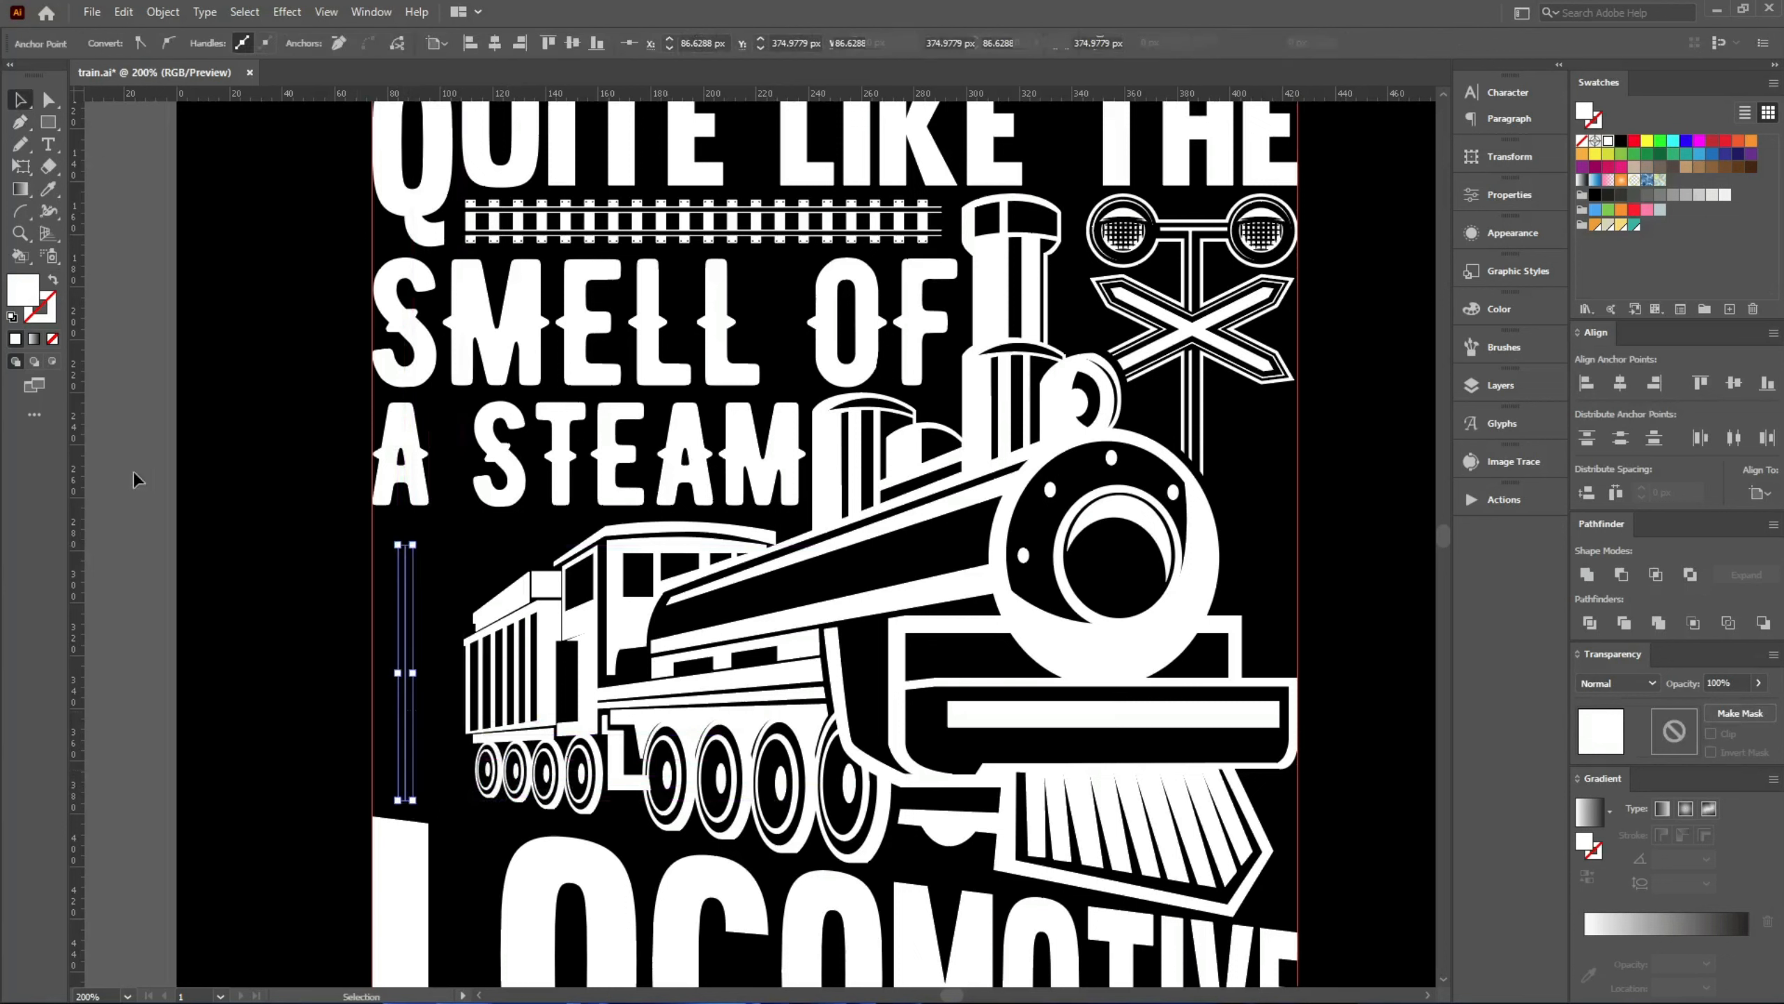
- Give the vertical path a white stroke with no fill and apply the railway track pattern brush to it
left_click(51, 280)
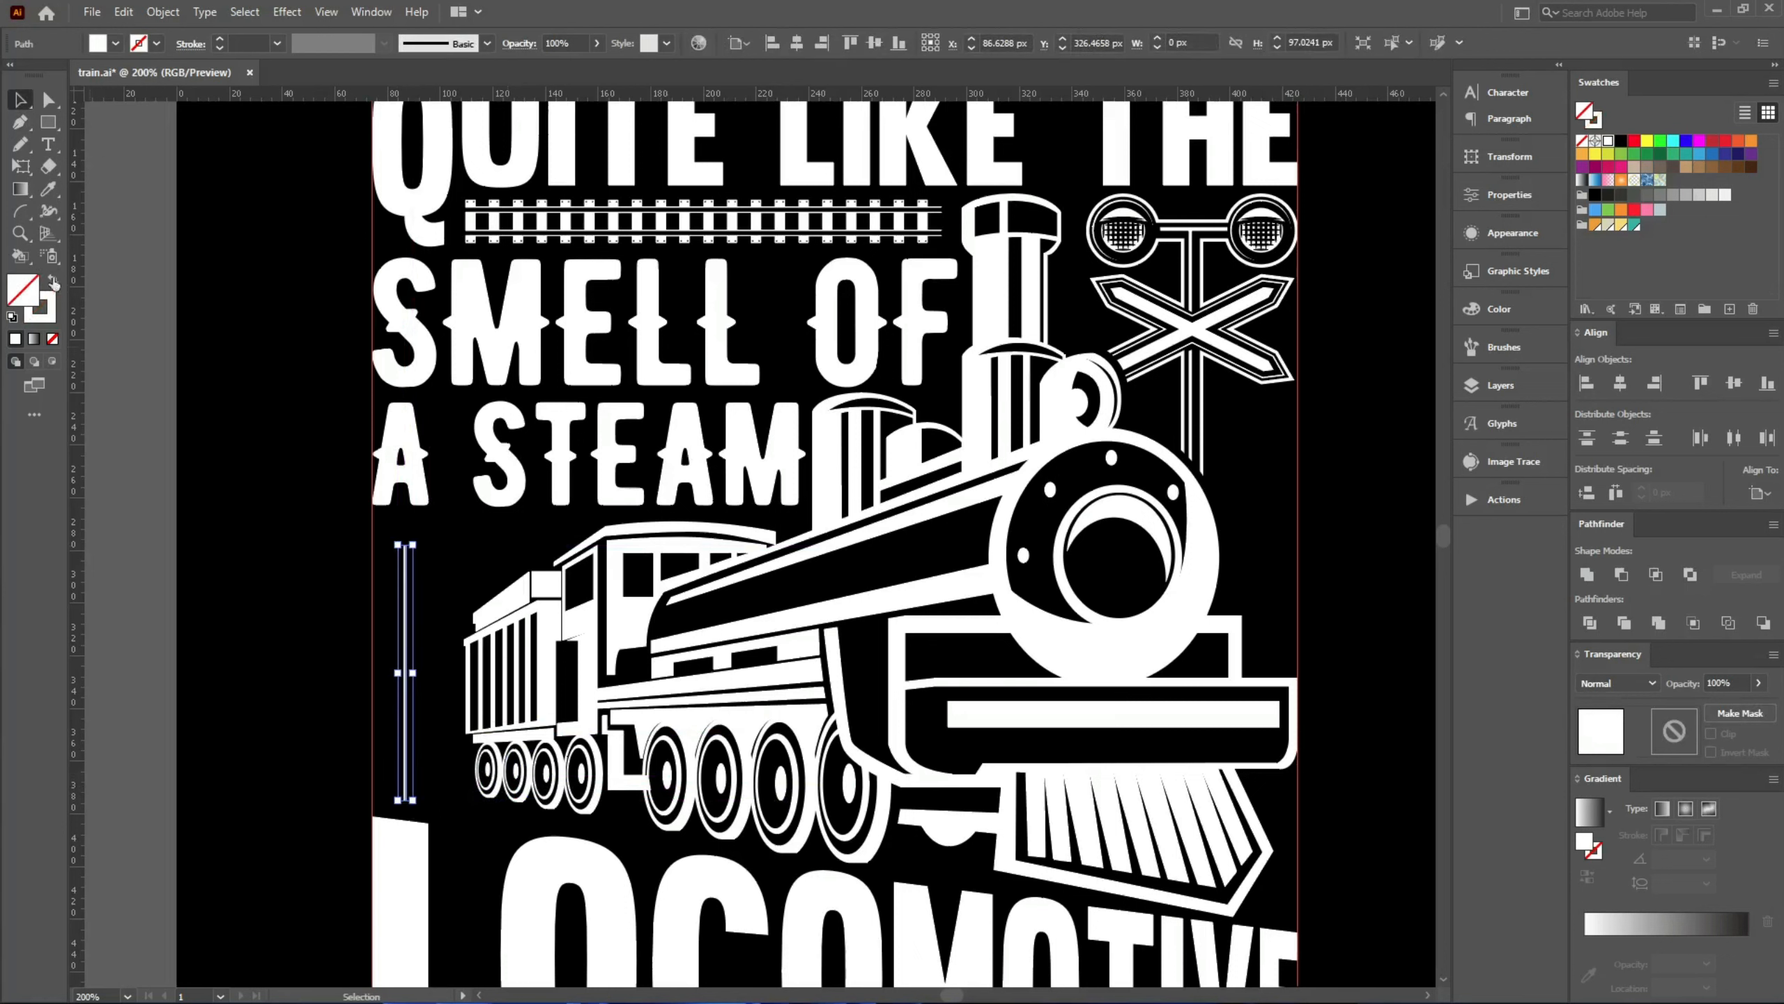
left_click(1502, 347)
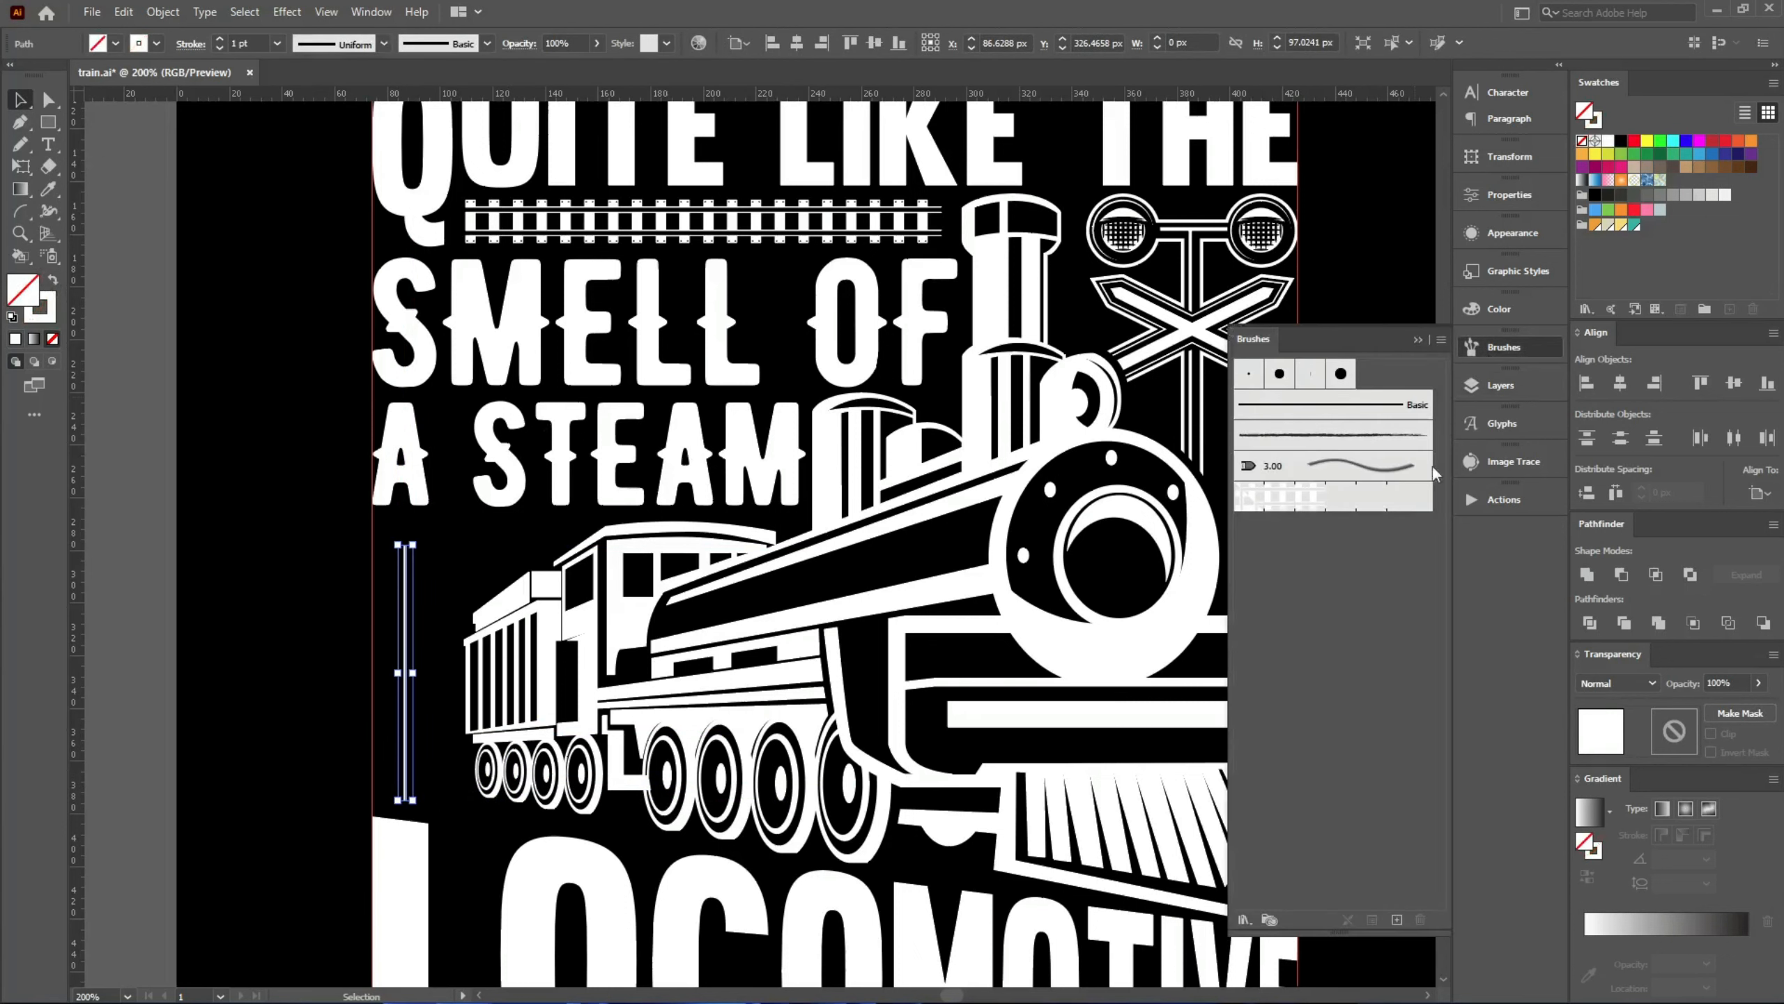
left_click(1386, 498)
left_click(1419, 340)
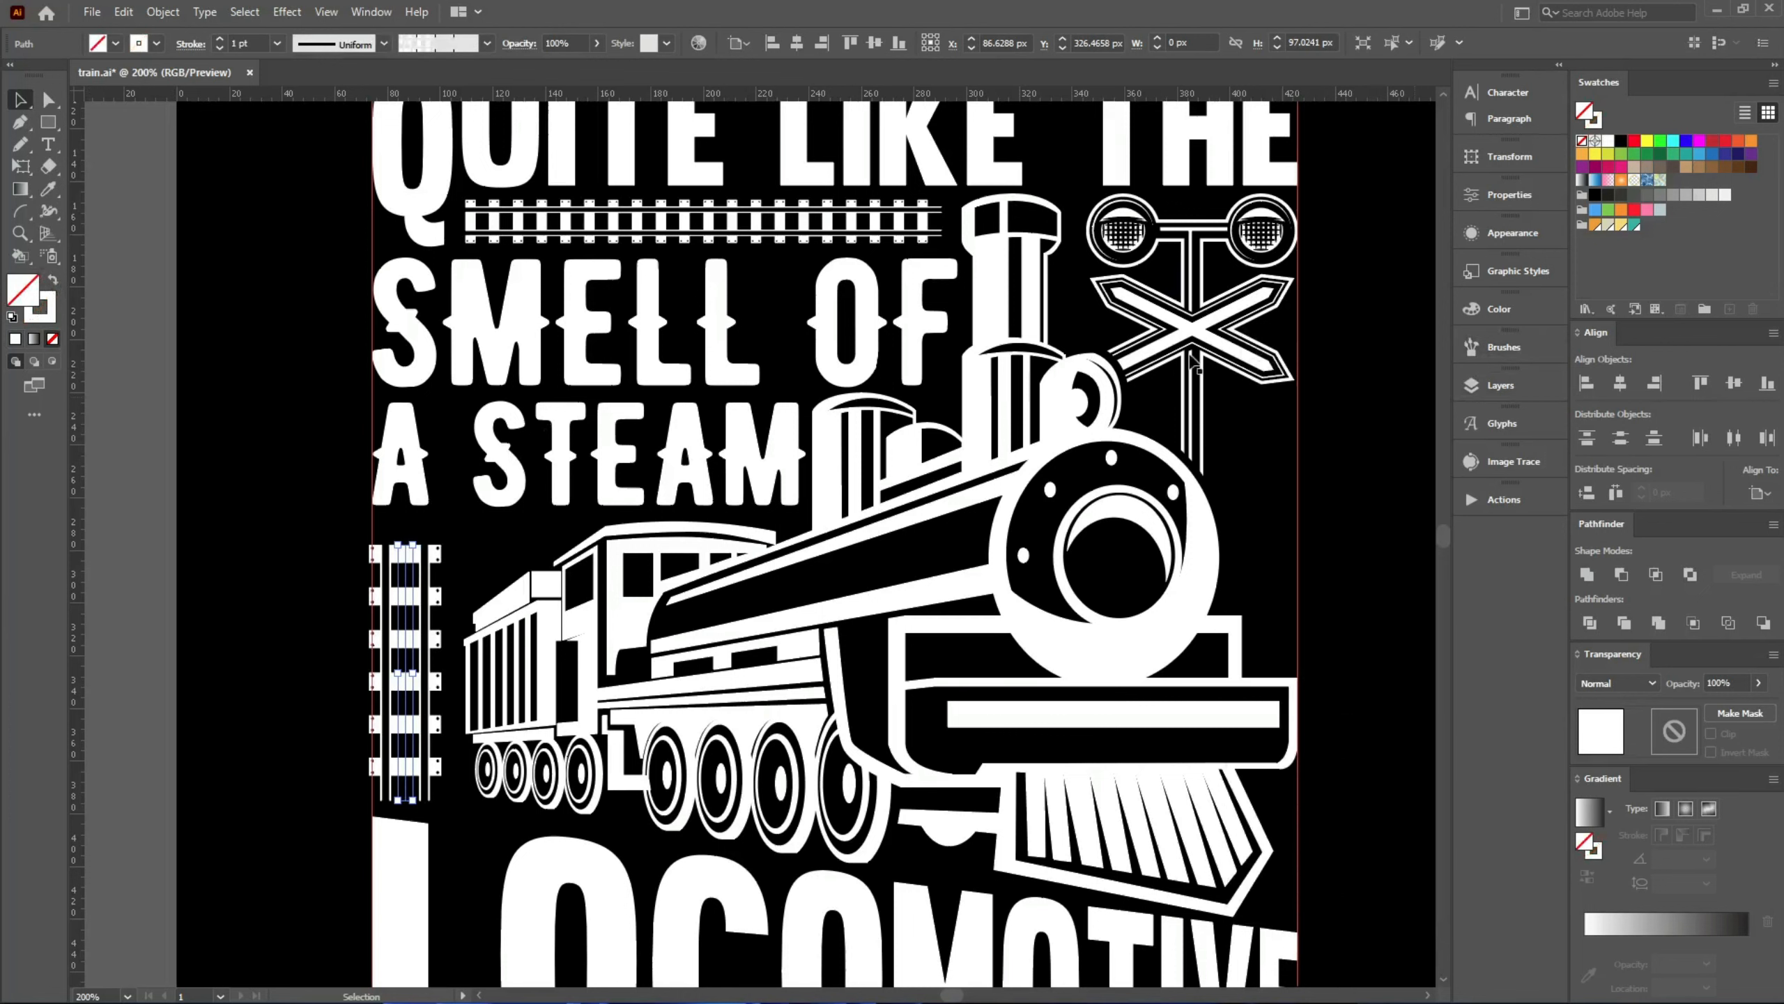
- Set the vertical track's stroke weight to 0.8 pt and place a copy in the gap in front of the smokebox
scroll(242, 44, "down", 2)
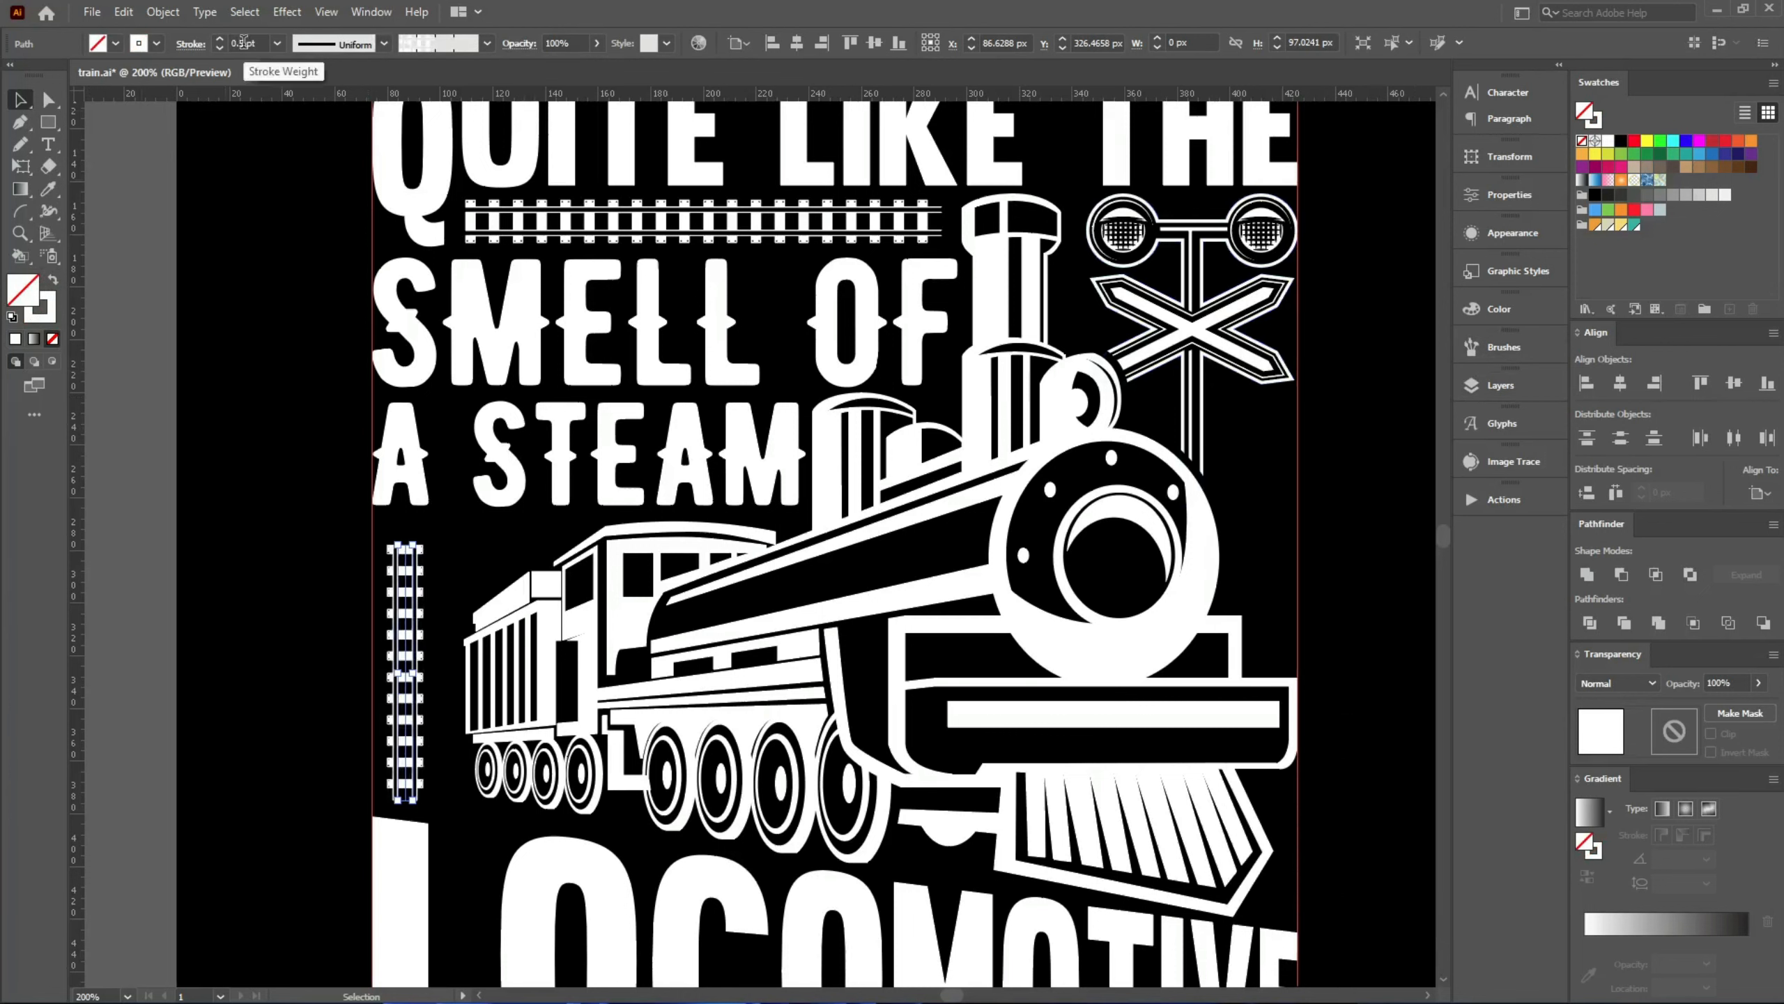
scroll(243, 43, "up", 1)
scroll(243, 42, "up", 1)
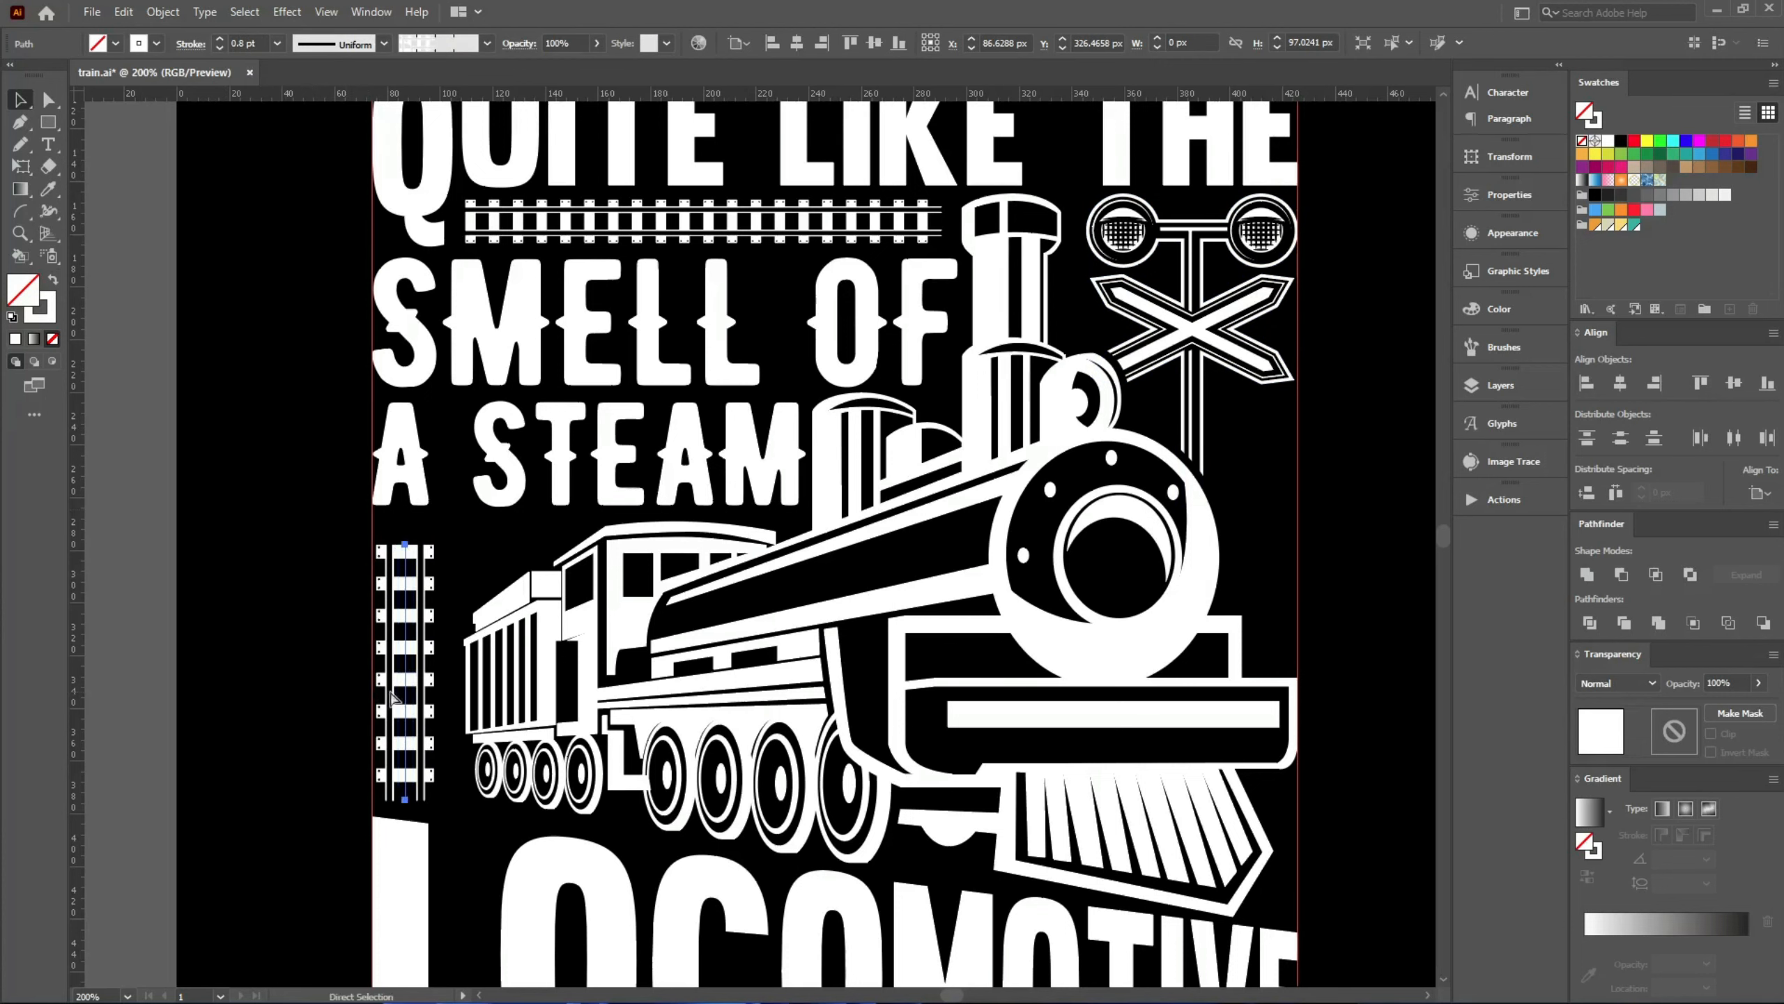
scroll(411, 690, "up", 2)
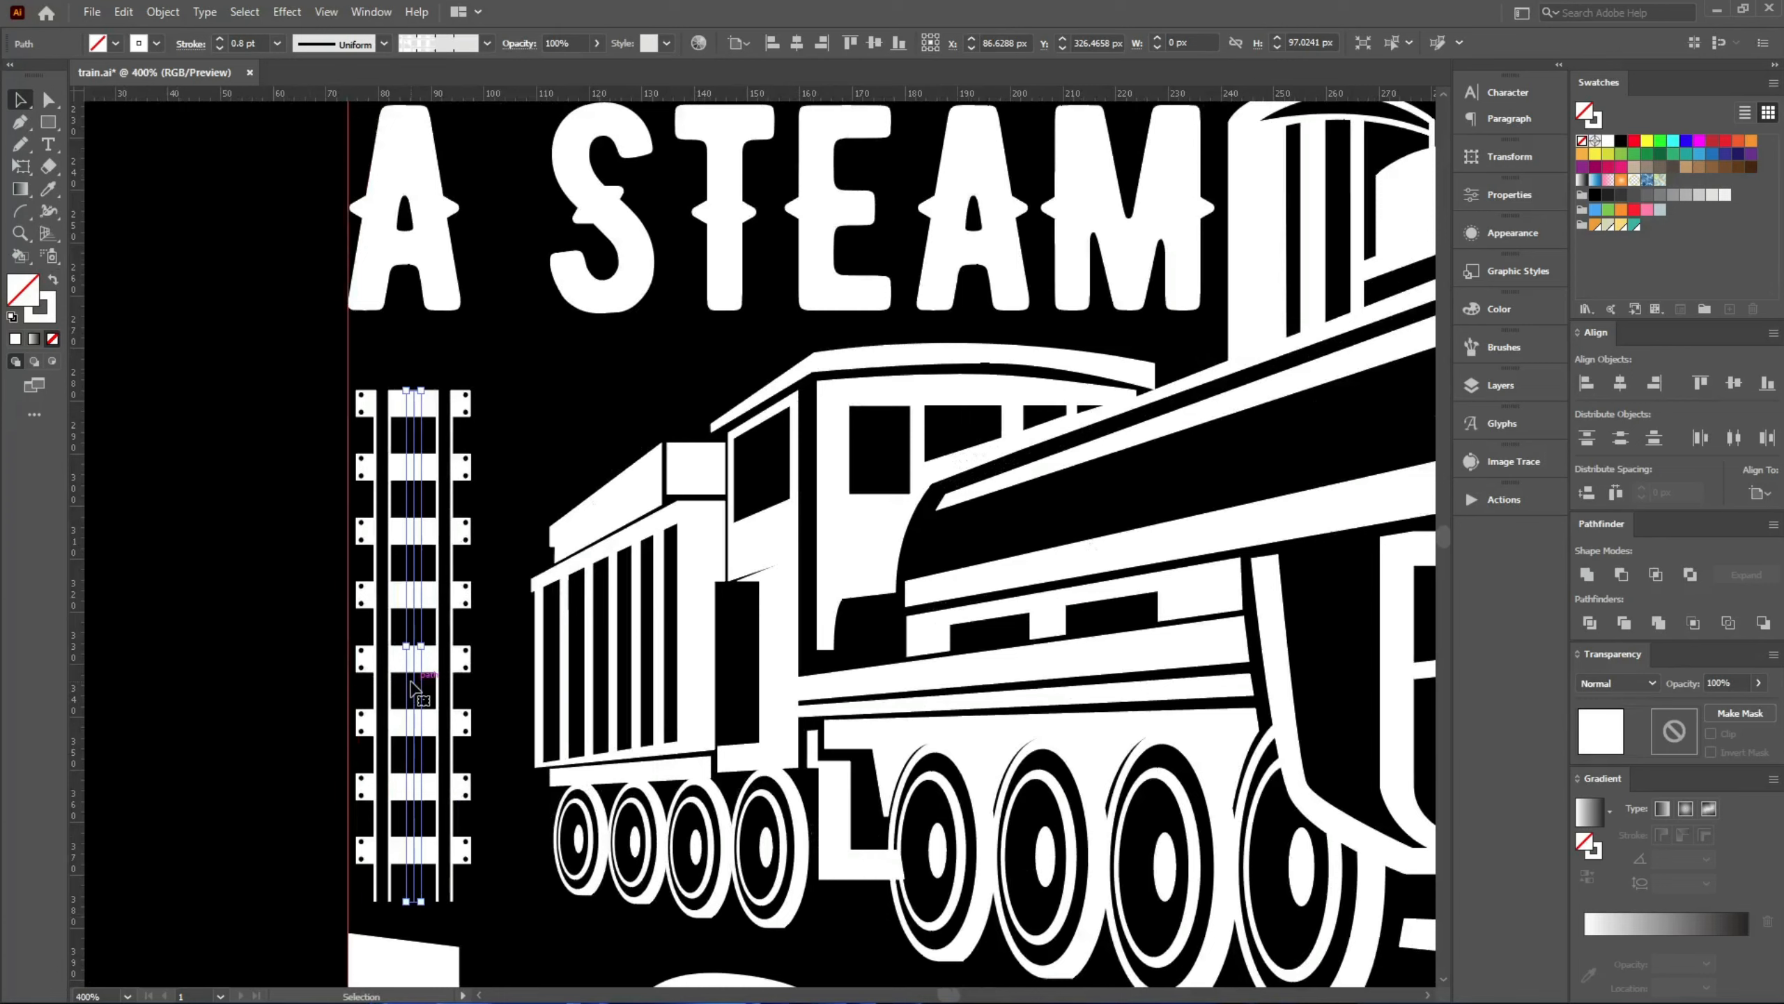
scroll(415, 688, "down", 2)
mouse_move(390, 678)
left_mouse_down()
mouse_move(1152, 506)
mouse_move(1255, 558)
mouse_move(1274, 510)
mouse_move(1248, 535)
left_mouse_up()
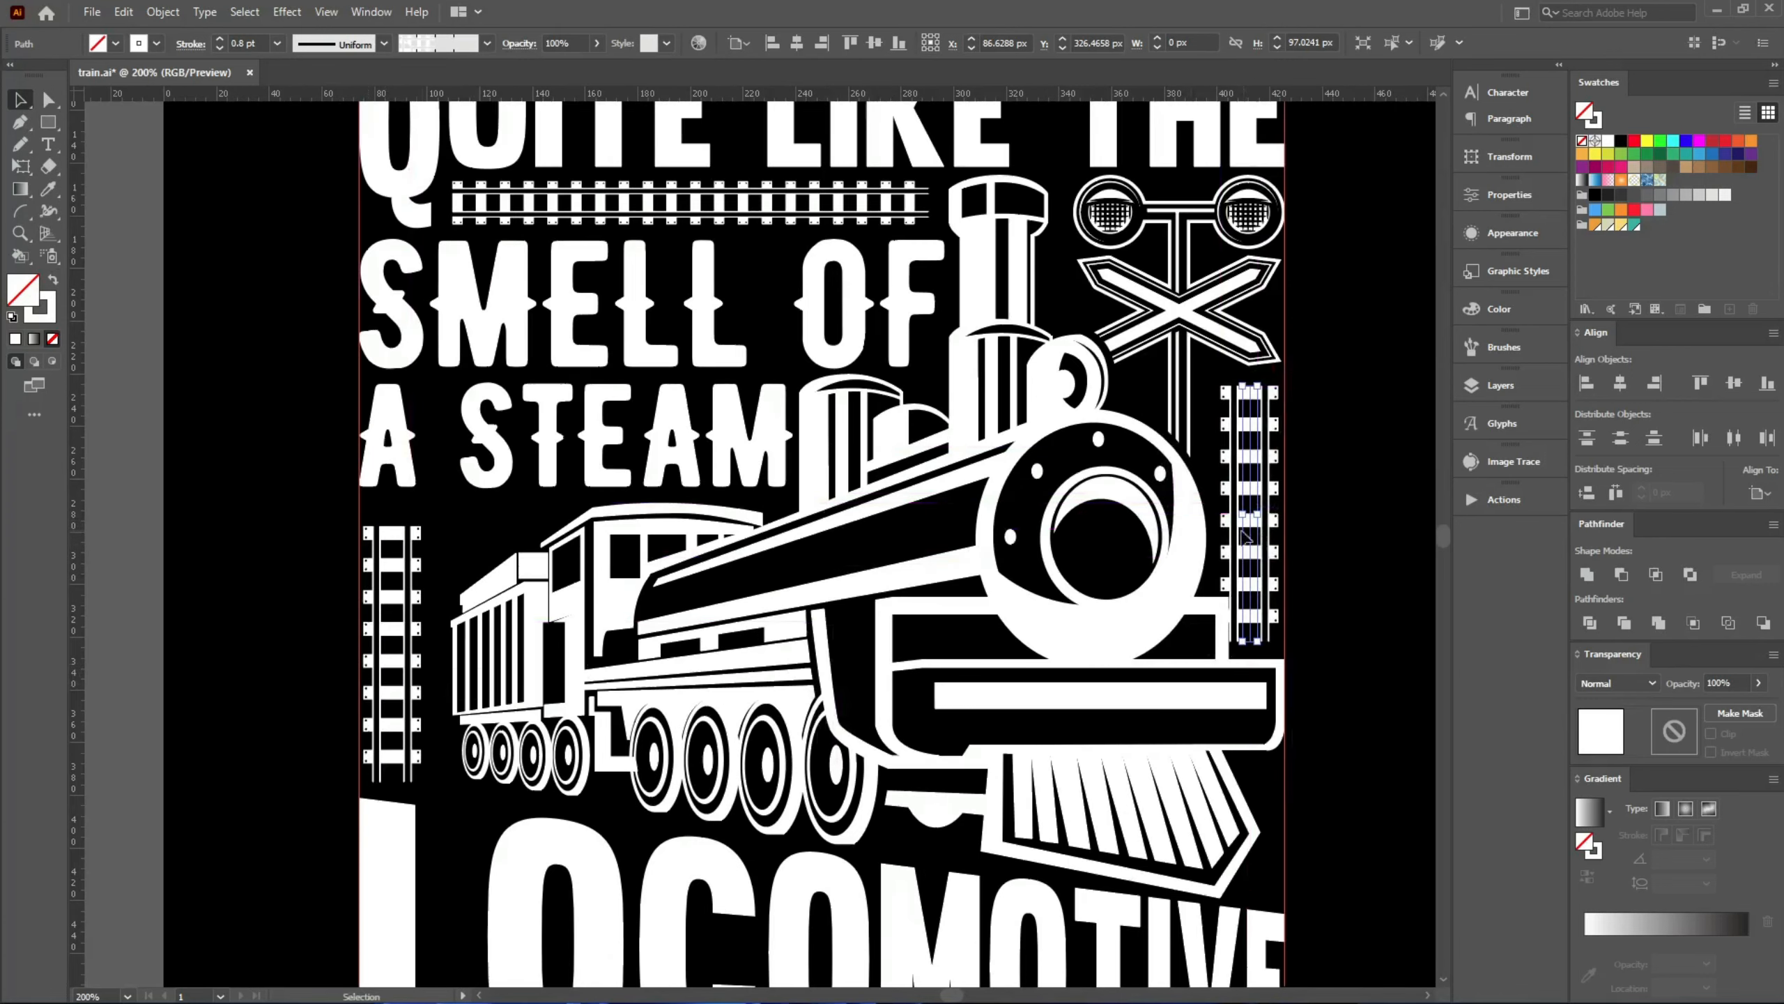
- Expand the track behind the tender and align its left edge with the LOCOMOTIVE lettering
scroll(283, 587, "up", 2)
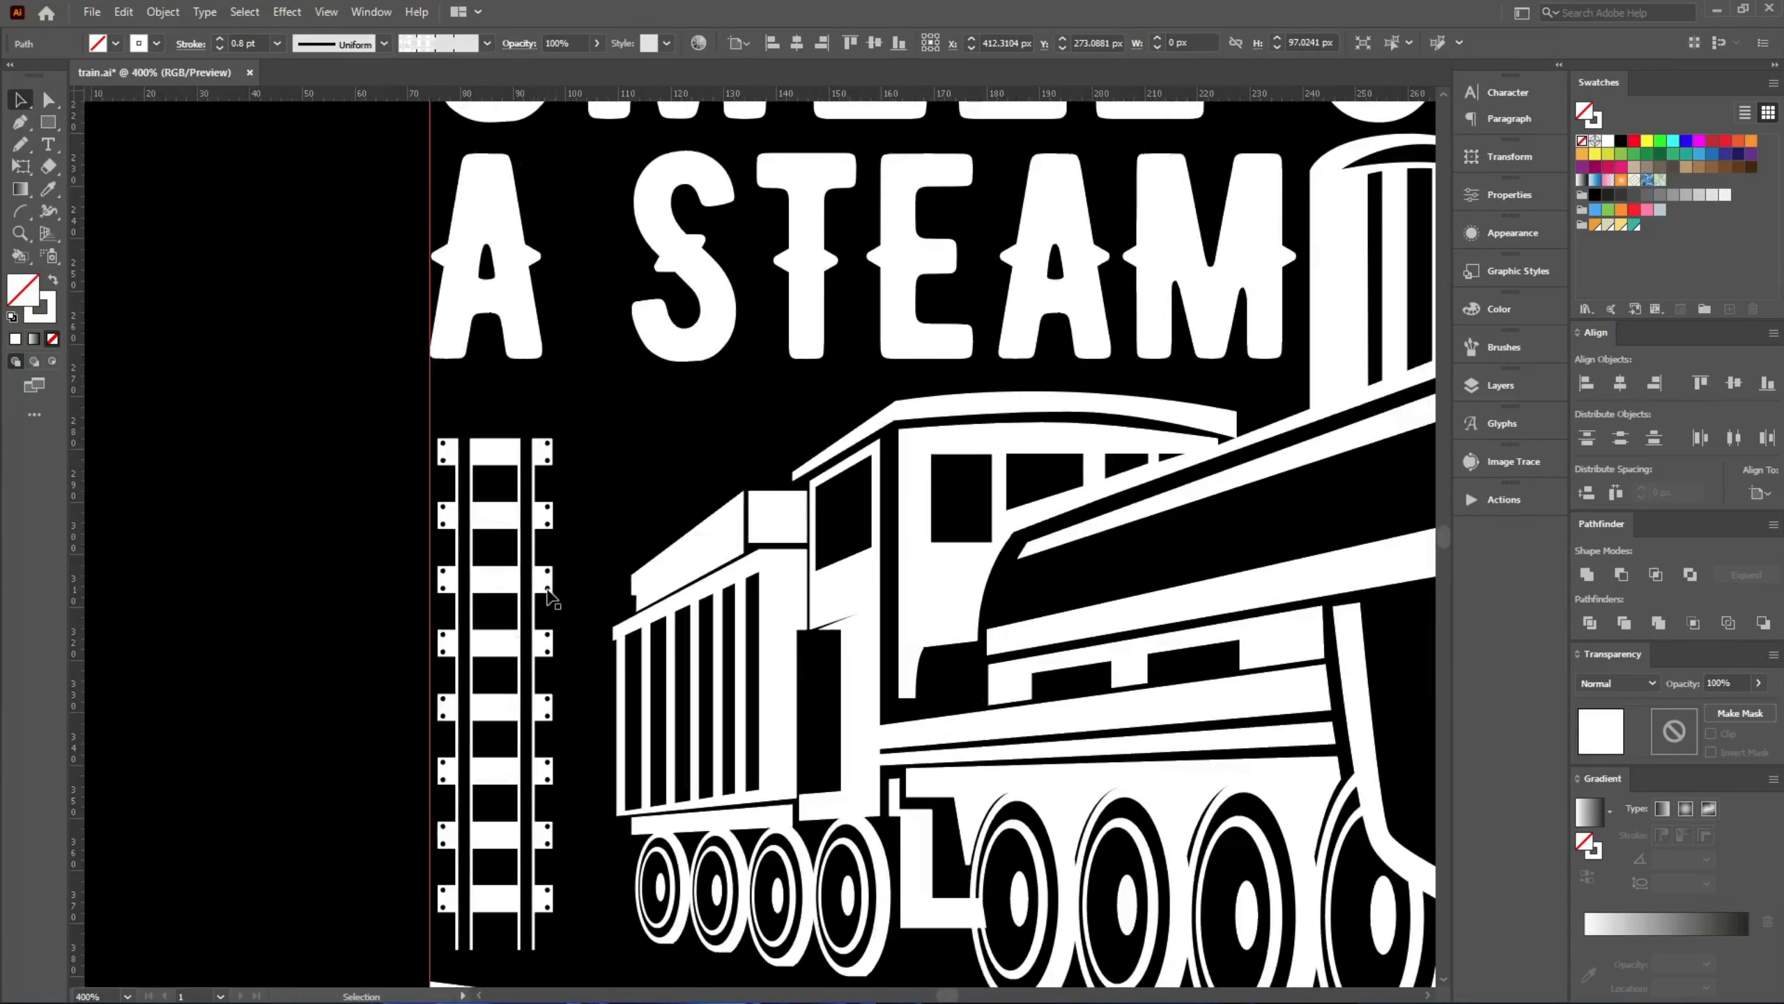
left_click(485, 580)
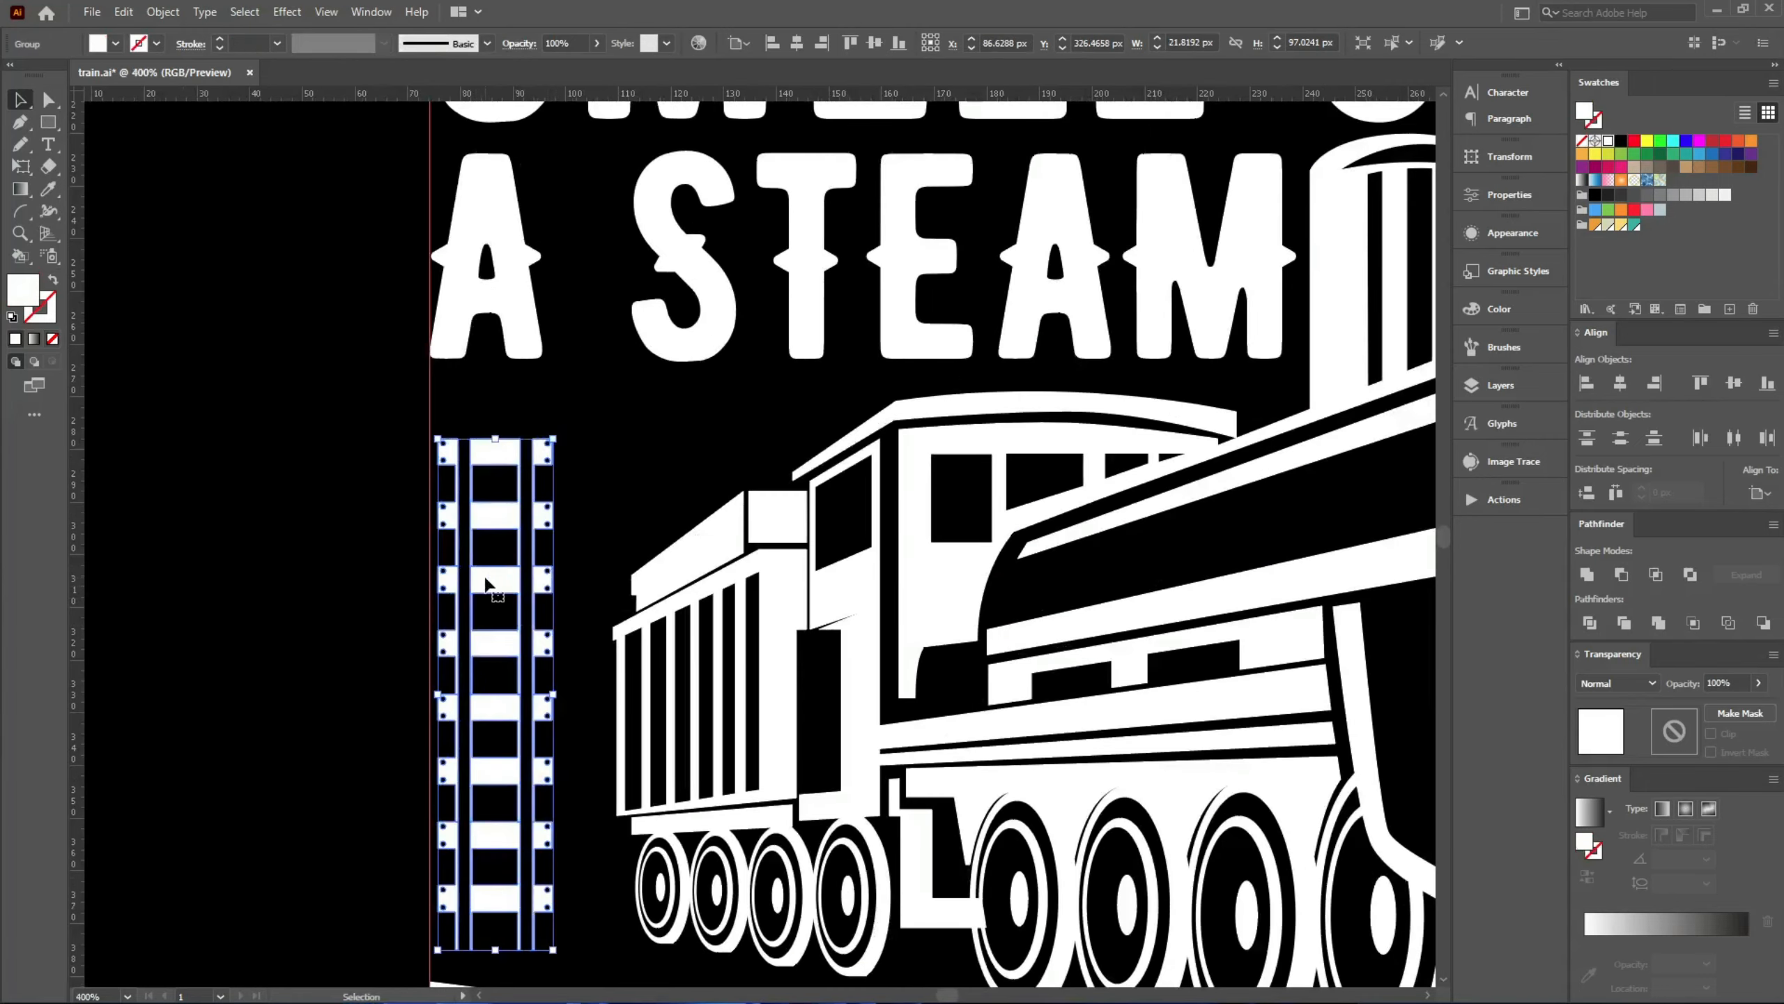
scroll(410, 598, "down", 3)
key("Right")
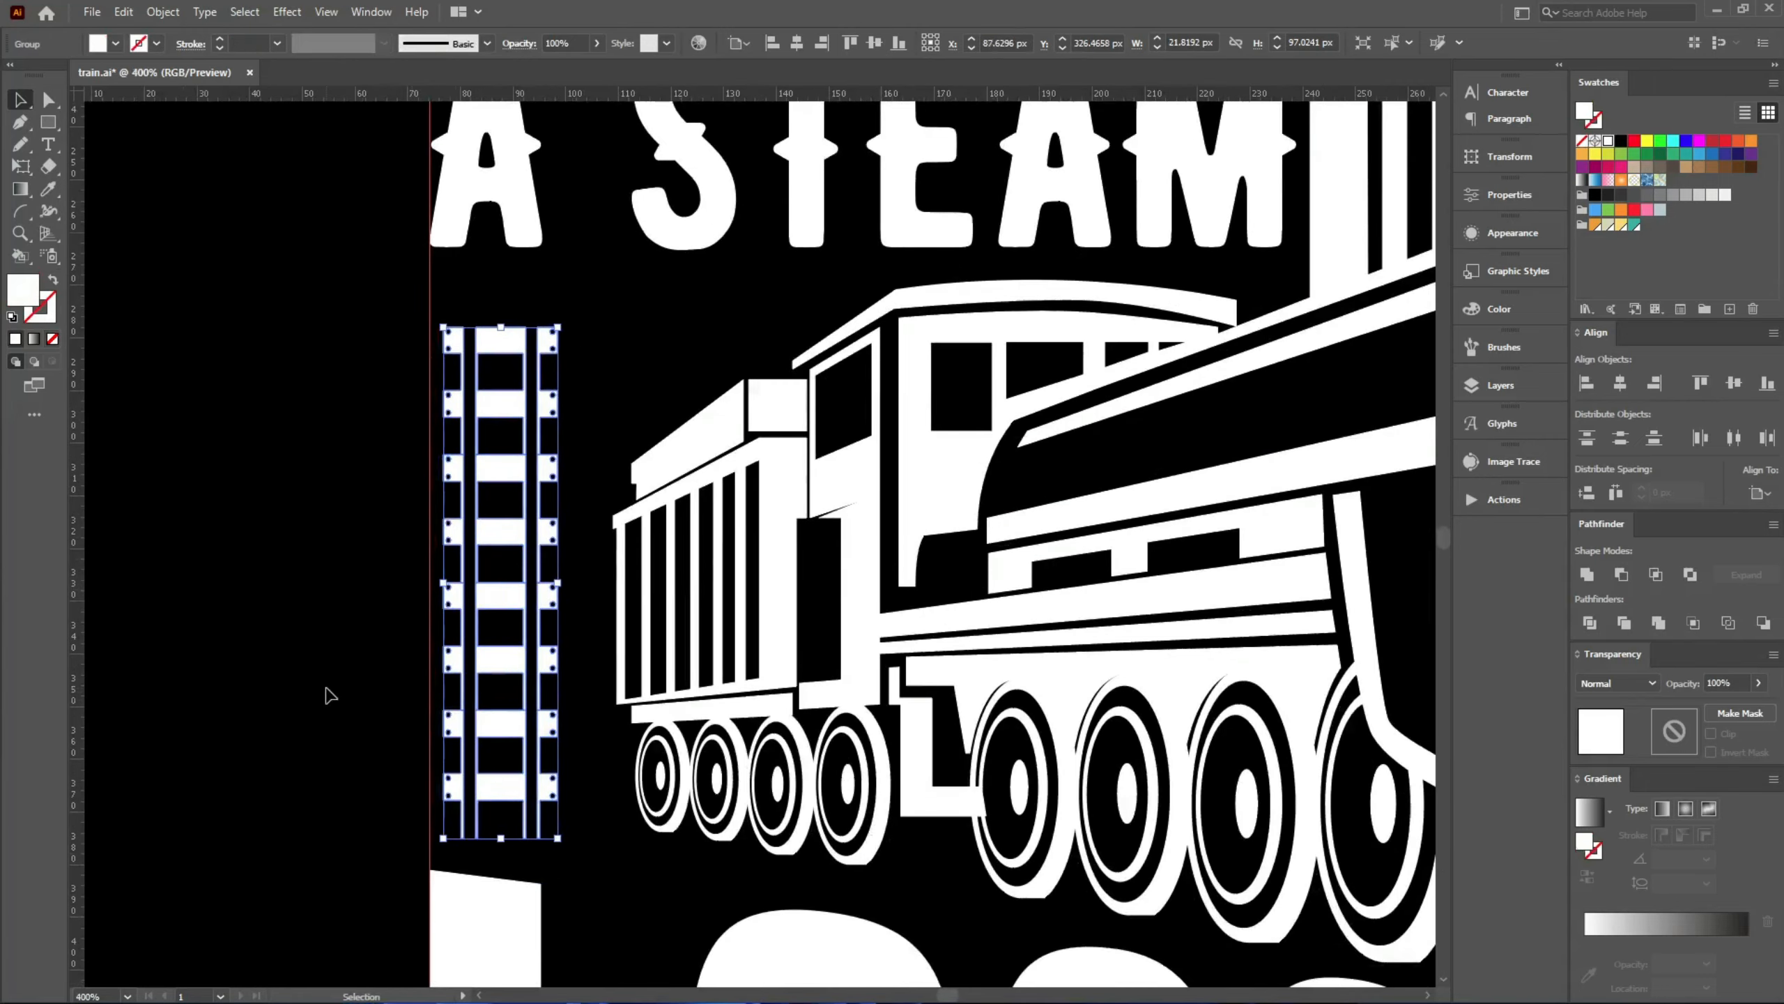
left_click(486, 909, "shift")
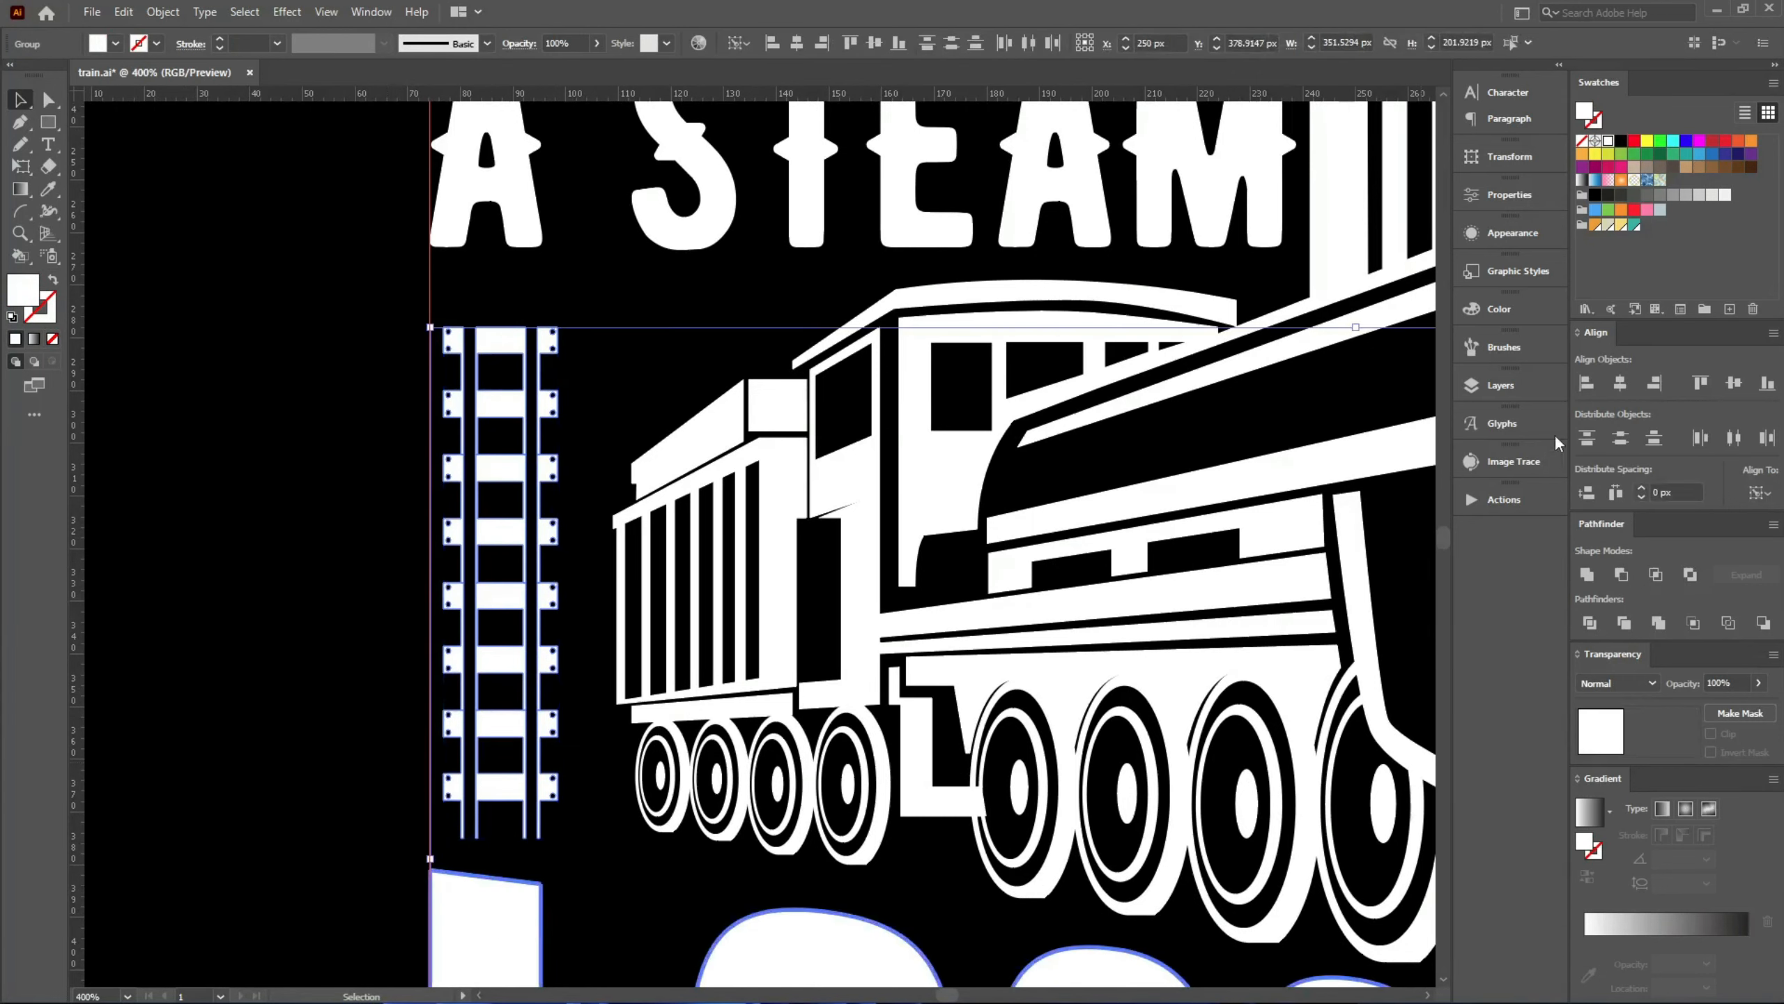
left_click(1585, 384)
left_click(275, 550)
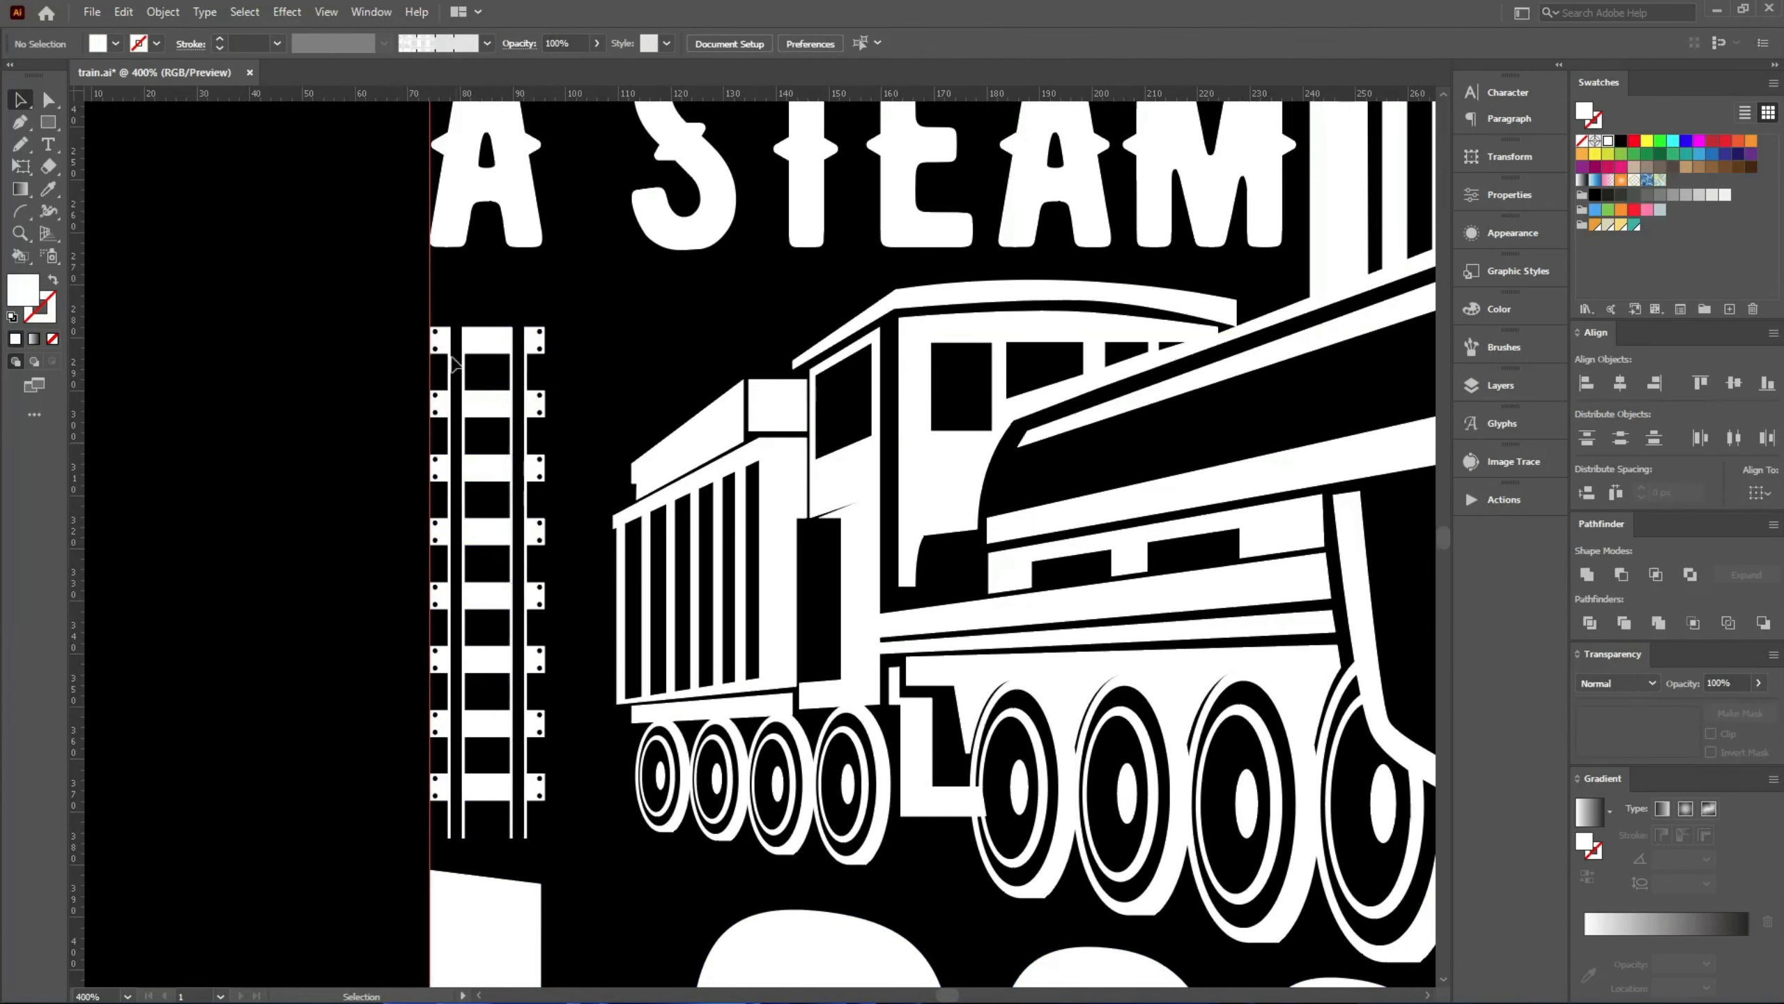
- Duplicate the tender-side track directly above itself and erase the copy down to short rail ends above the top sleeper
scroll(462, 295, "up", 5)
scroll(398, 490, "down", 6)
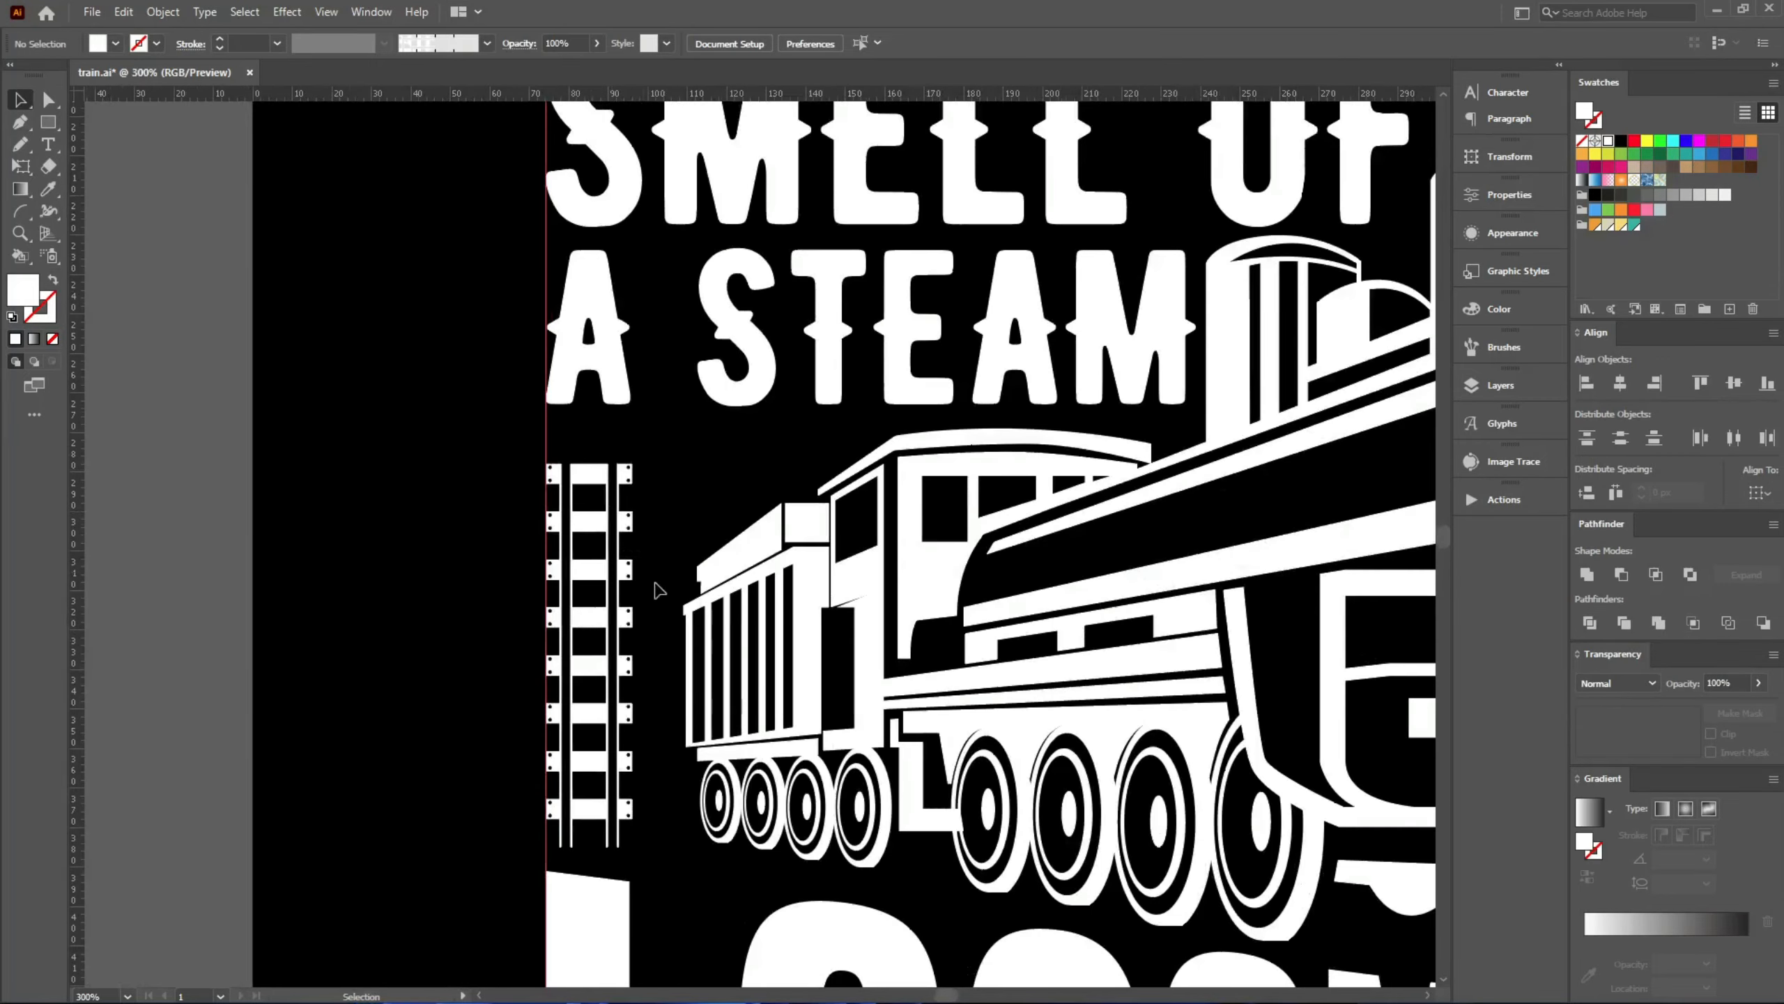
left_click_drag(629, 798, 650, 431)
scroll(698, 471, "up", 3)
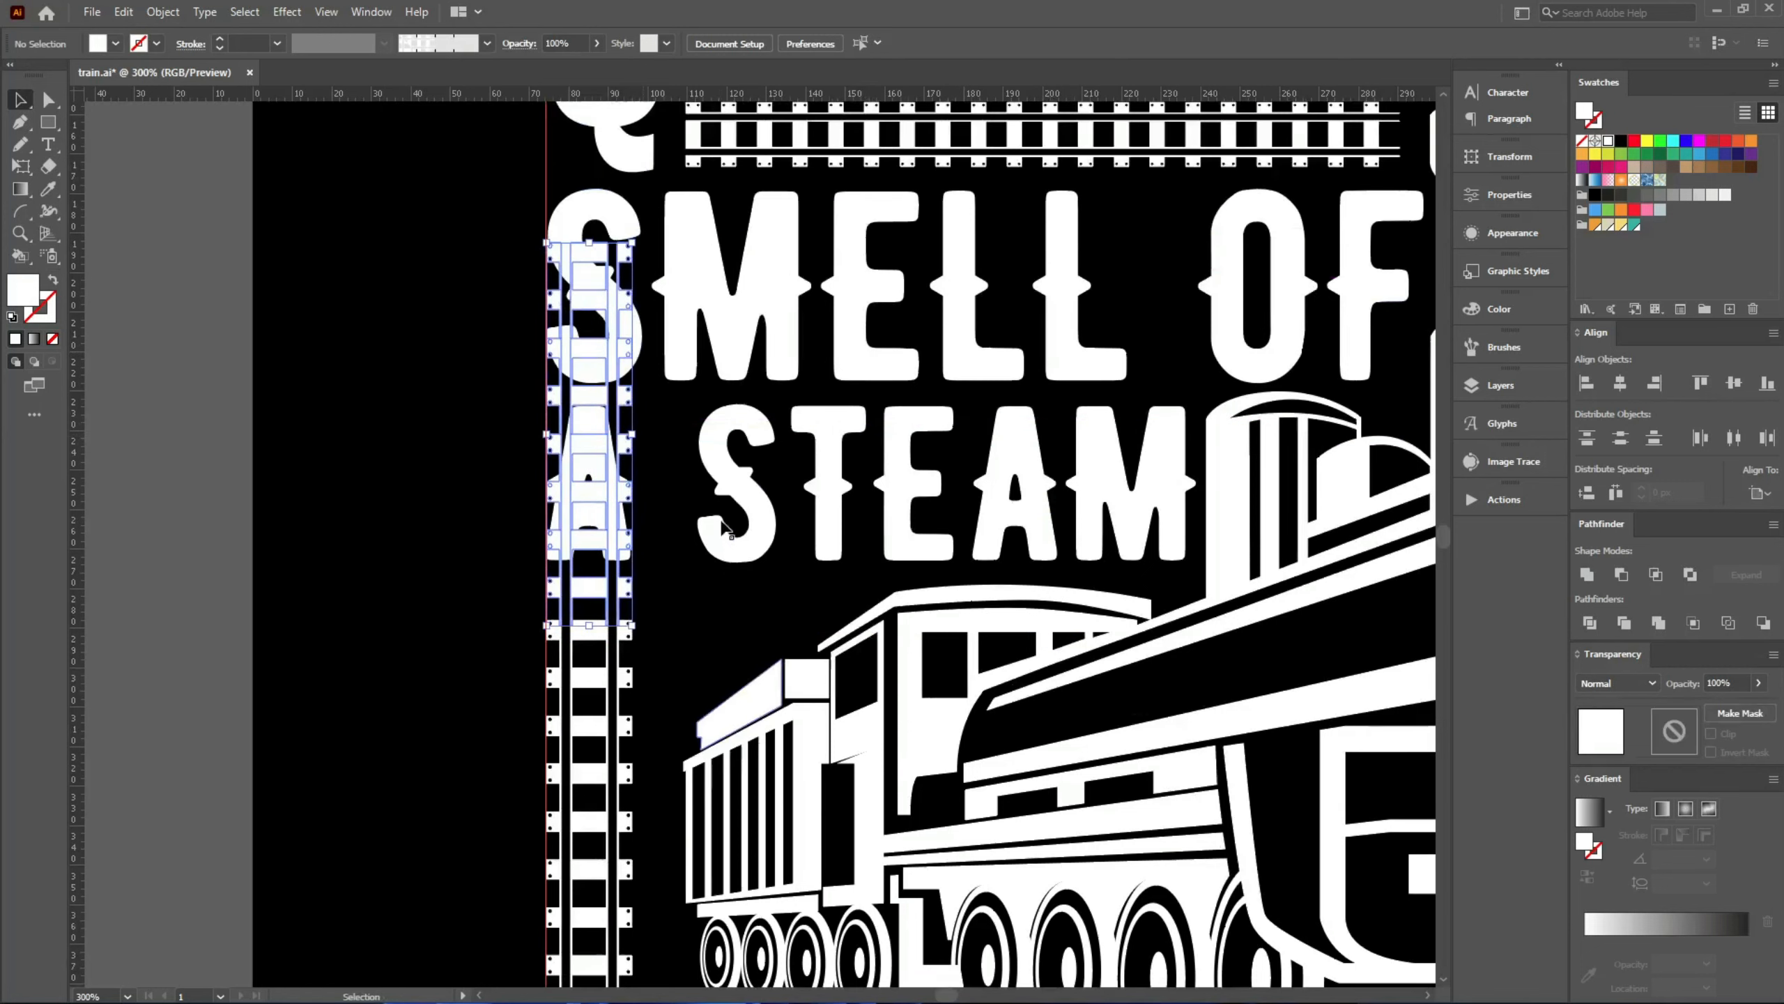
key("shift+e")
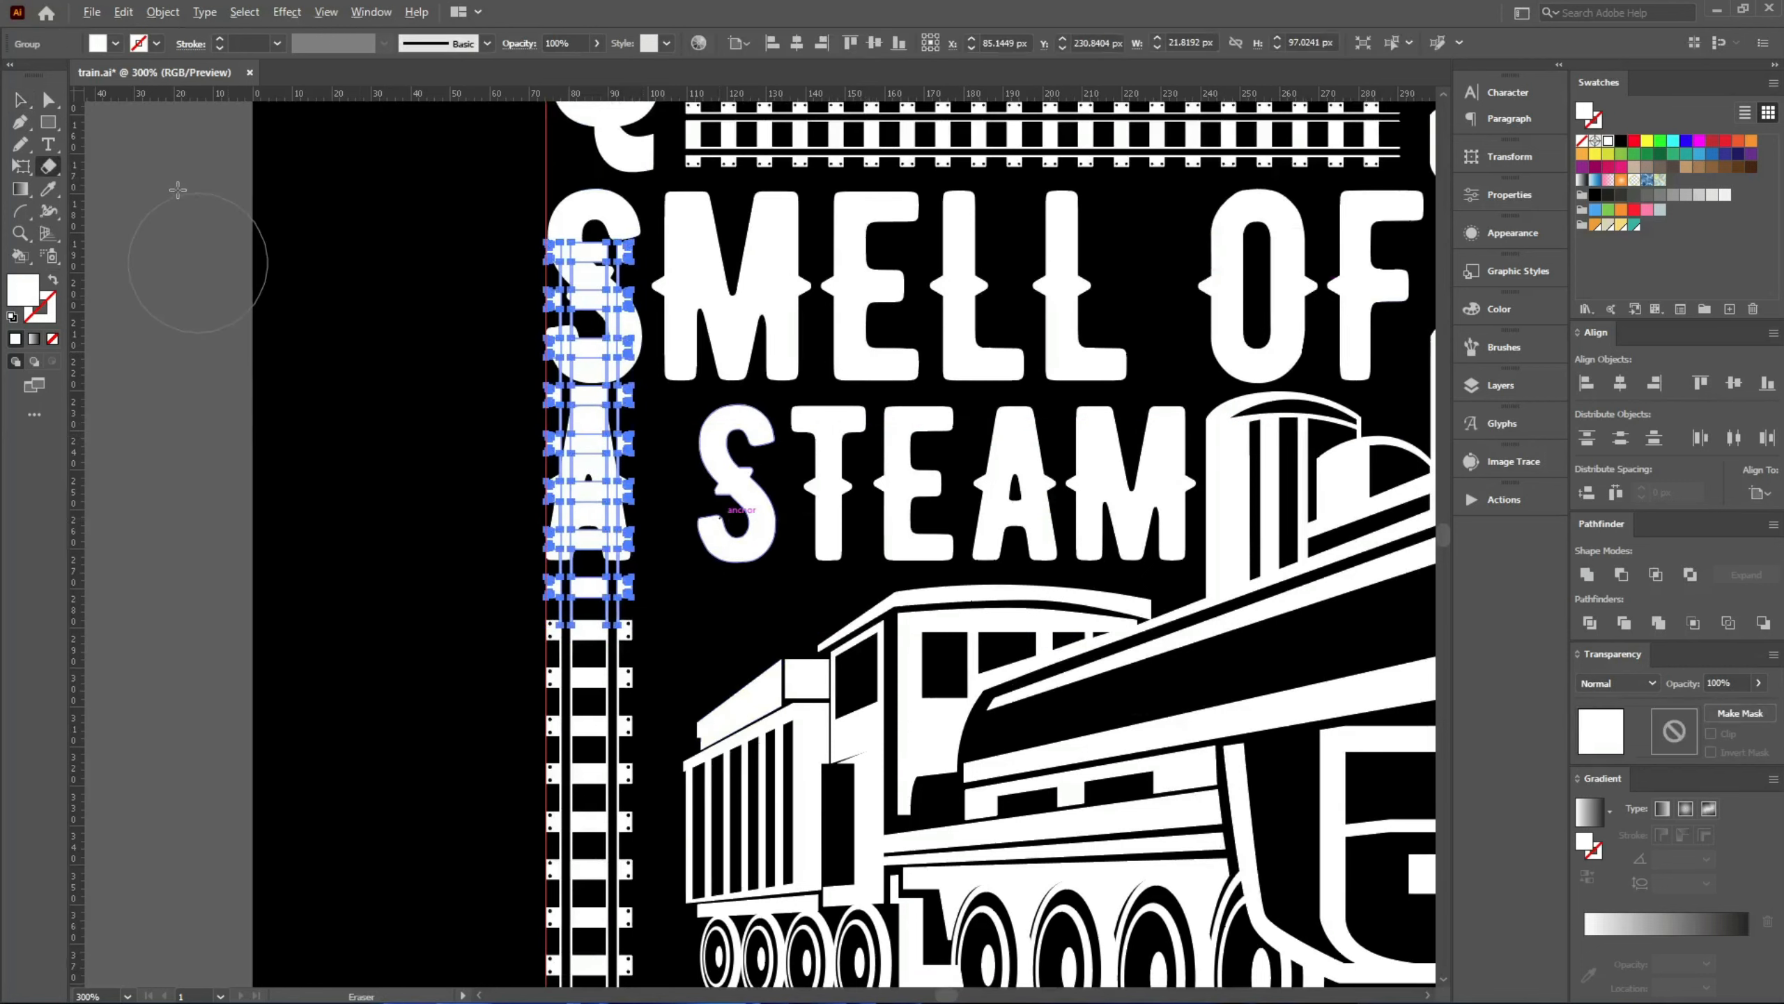
mouse_move(177, 190)
left_mouse_down()
mouse_move(944, 345)
mouse_move(958, 678)
mouse_move(961, 702)
mouse_move(985, 706)
left_mouse_up()
scroll(944, 345, "up", 1)
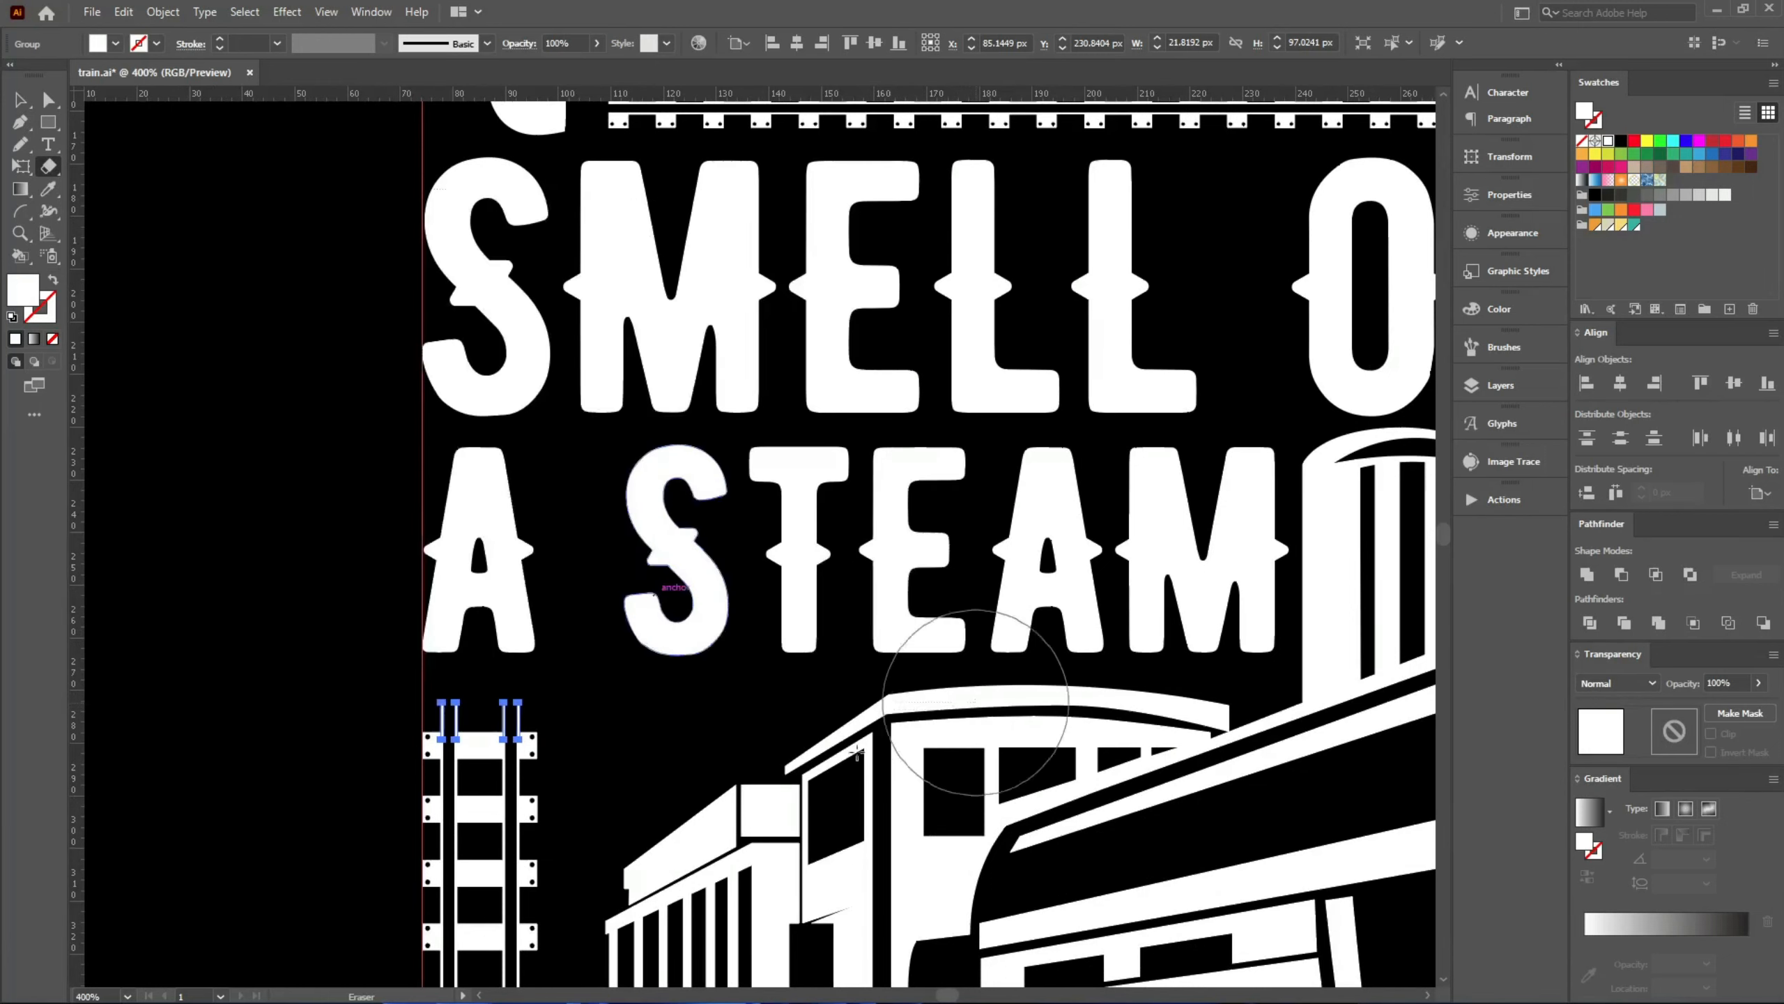
- Unite the short rail ends with the track behind the tender into one shape
scroll(603, 646, "down", 2)
scroll(603, 645, "down", 2)
key("v")
mouse_move(341, 519)
left_mouse_down()
mouse_move(441, 586)
mouse_move(516, 604)
left_mouse_up()
left_click(1587, 575)
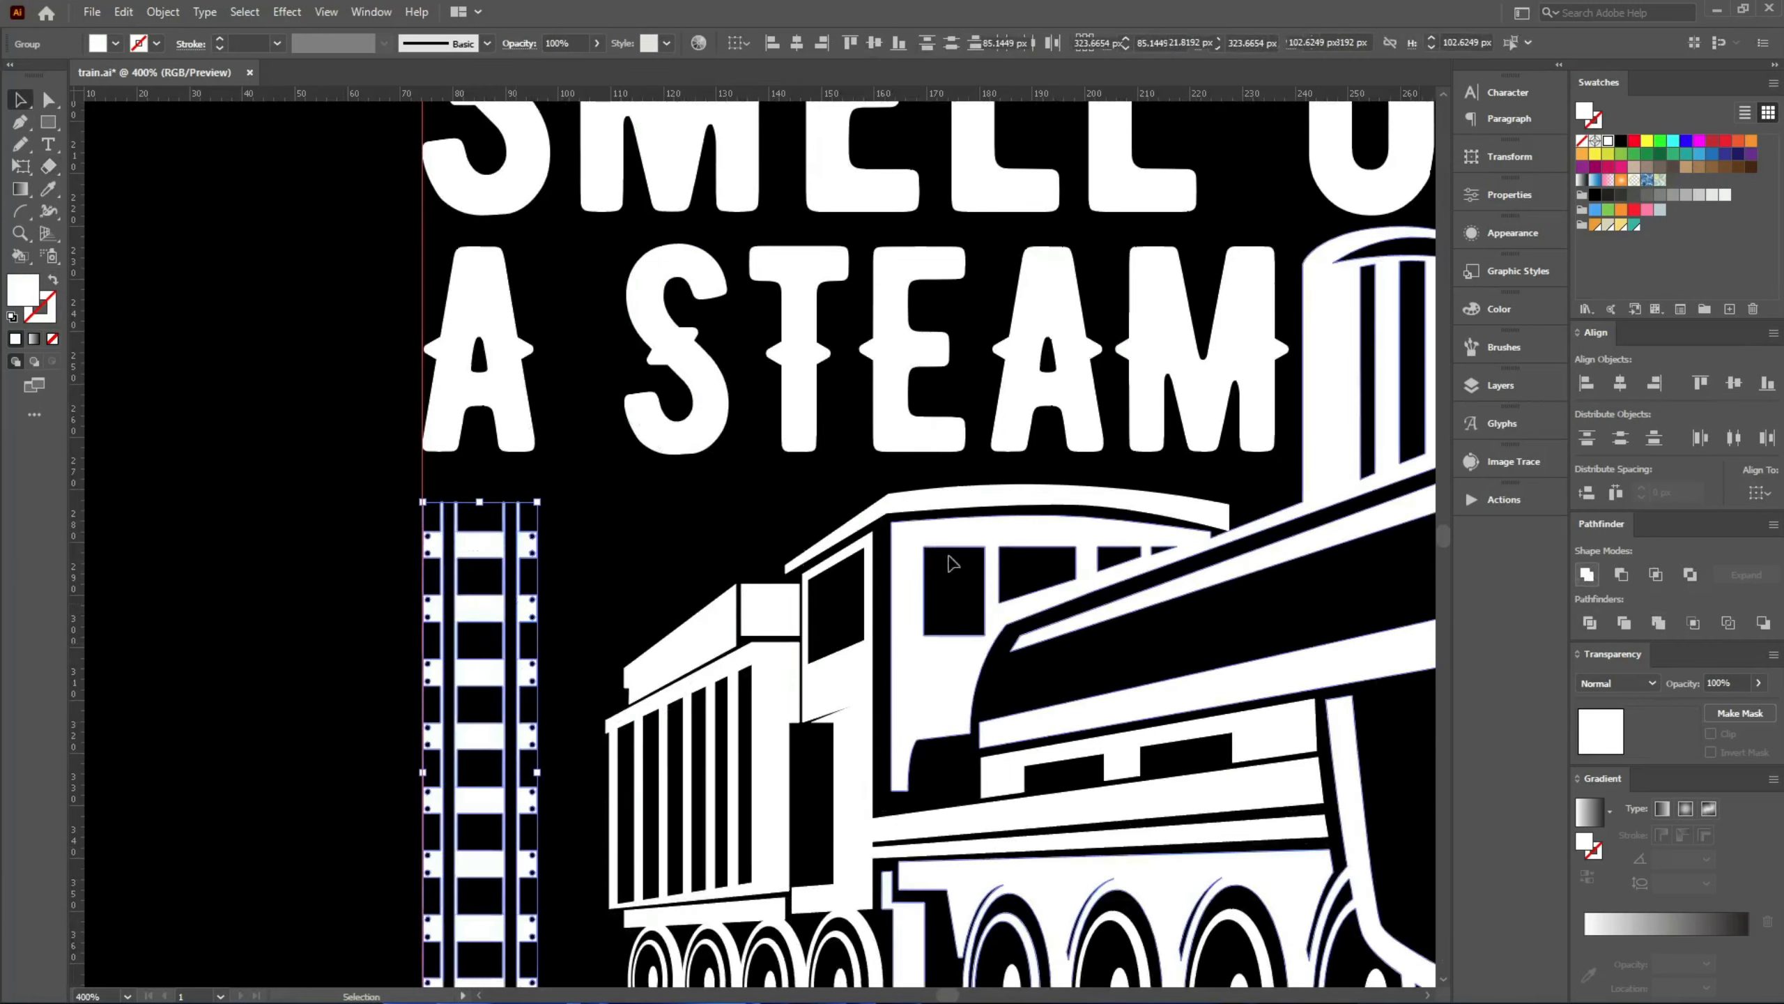
left_click(210, 506)
key("ctrl+minus")
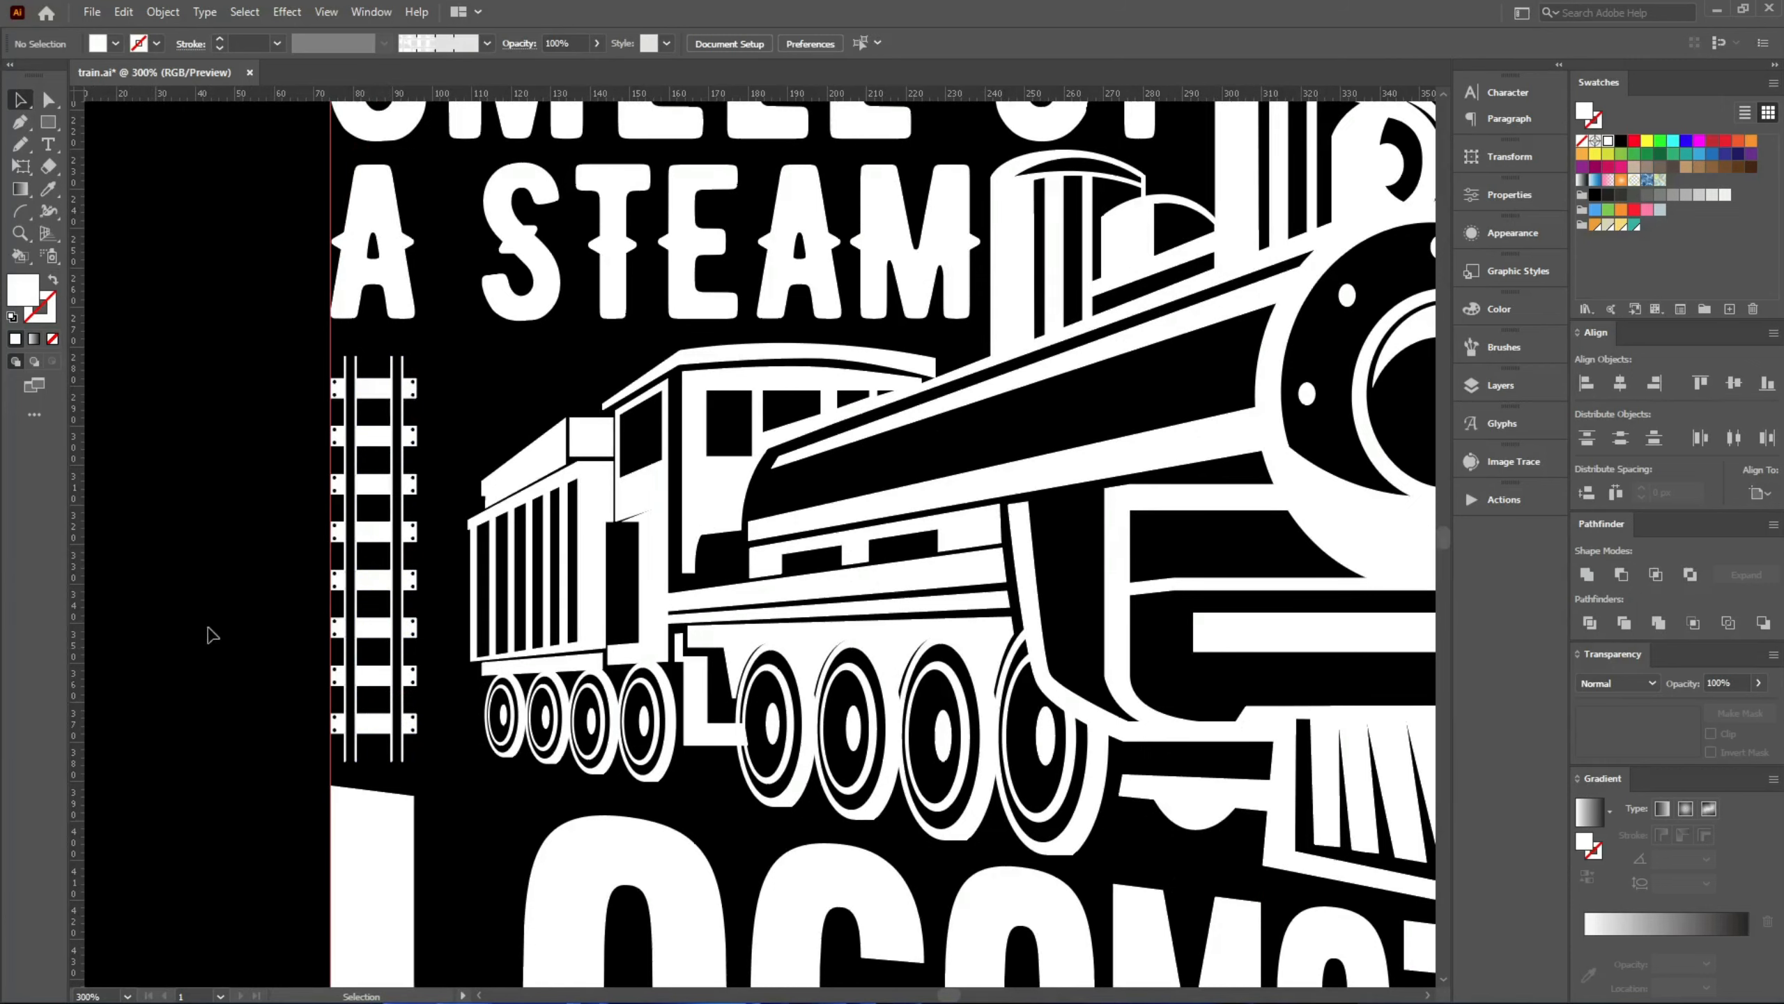
- Reduce the stroke weight of the track in front of the smokebox to 0.6 pt
scroll(231, 619, "down", 2)
scroll(1108, 472, "up", 3)
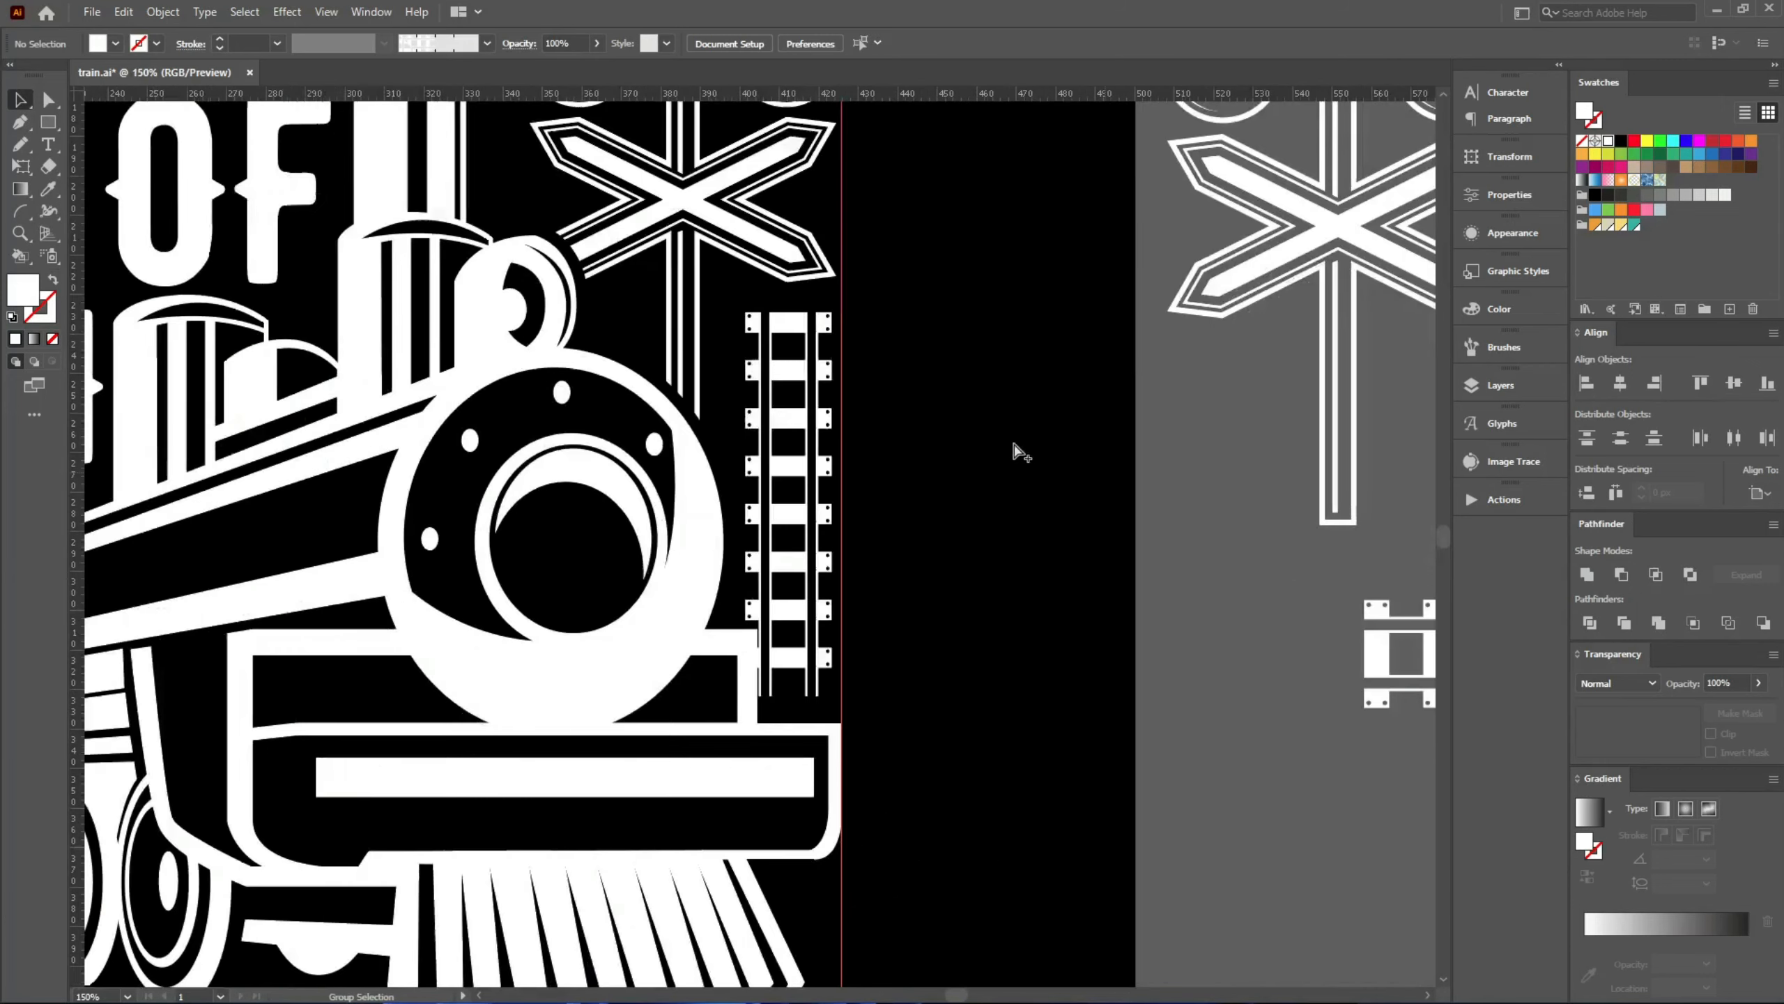
left_click(711, 439)
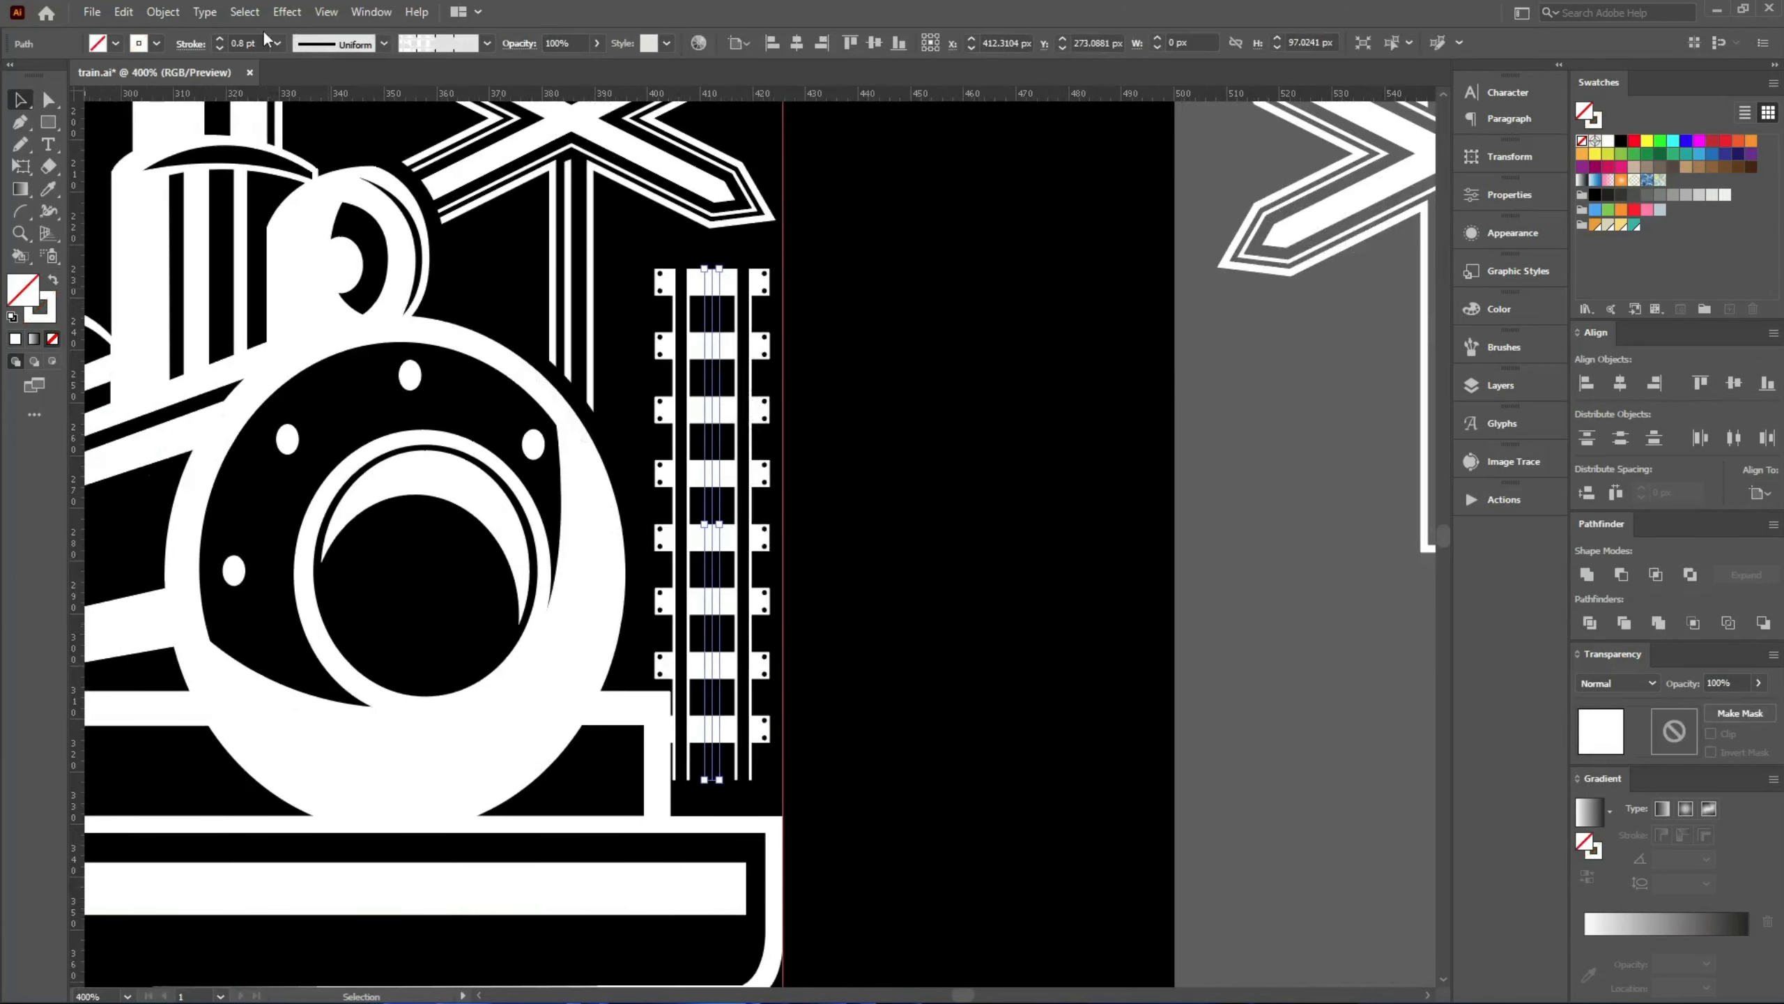
scroll(253, 38, "down", 1)
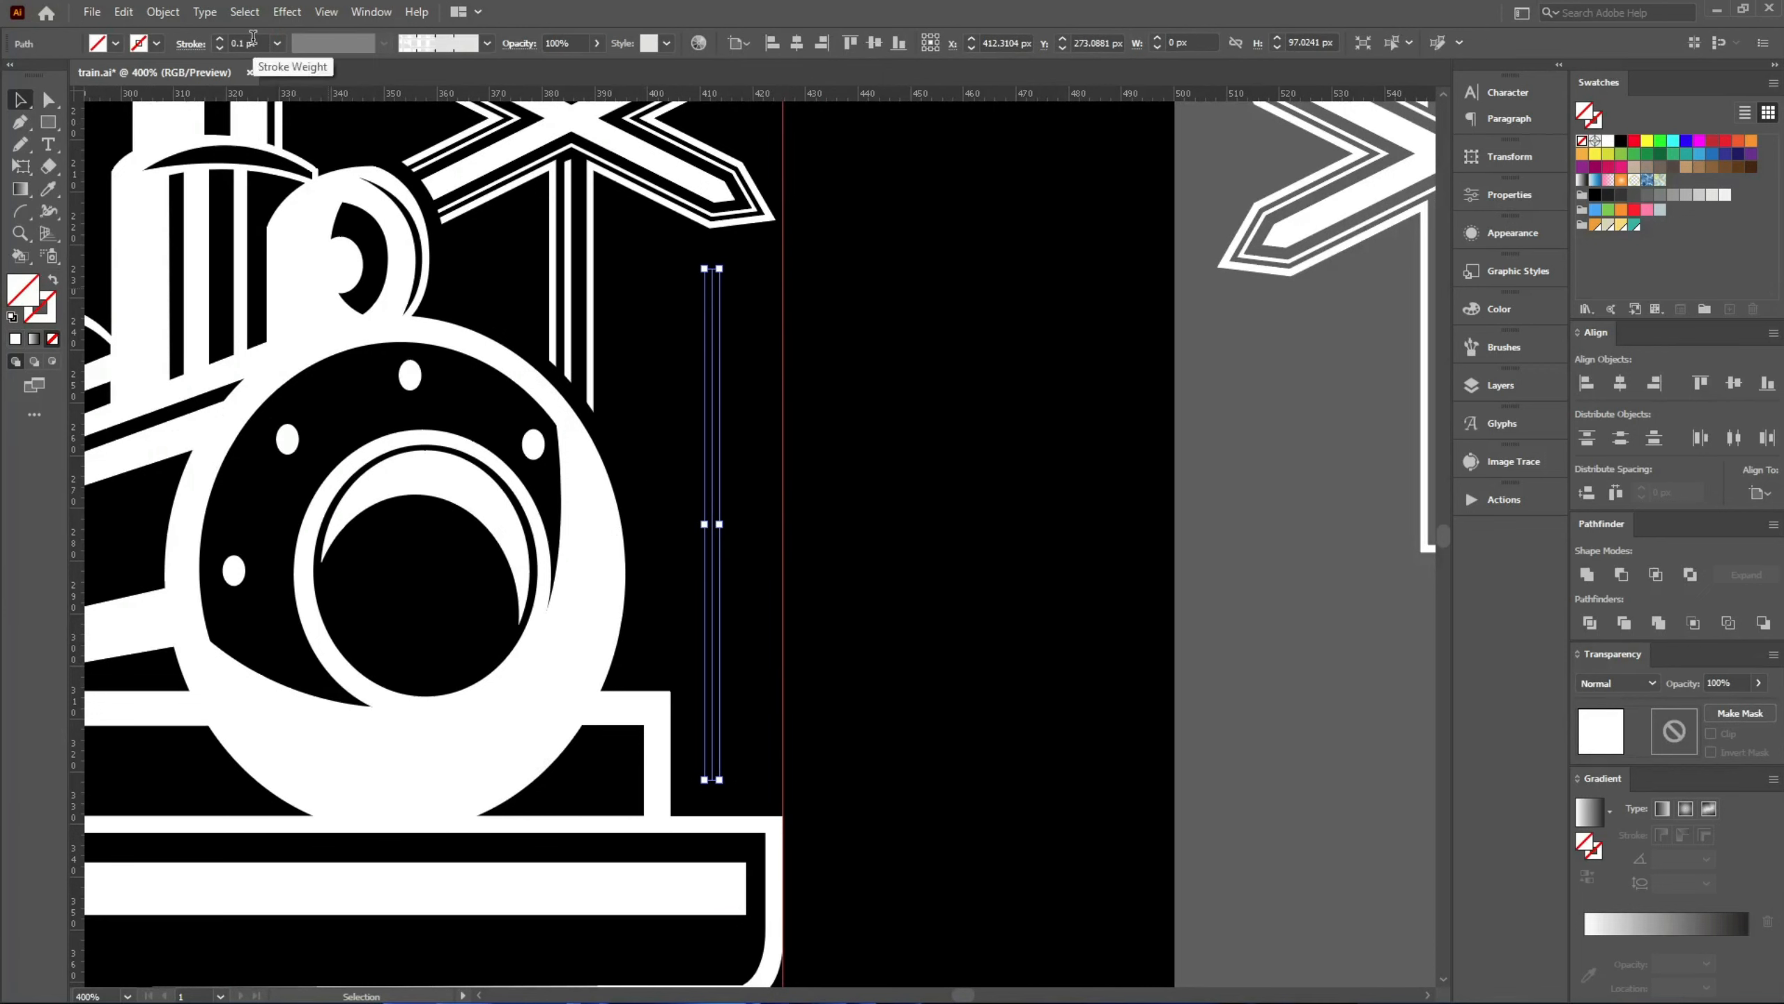
scroll(253, 36, "up", 6)
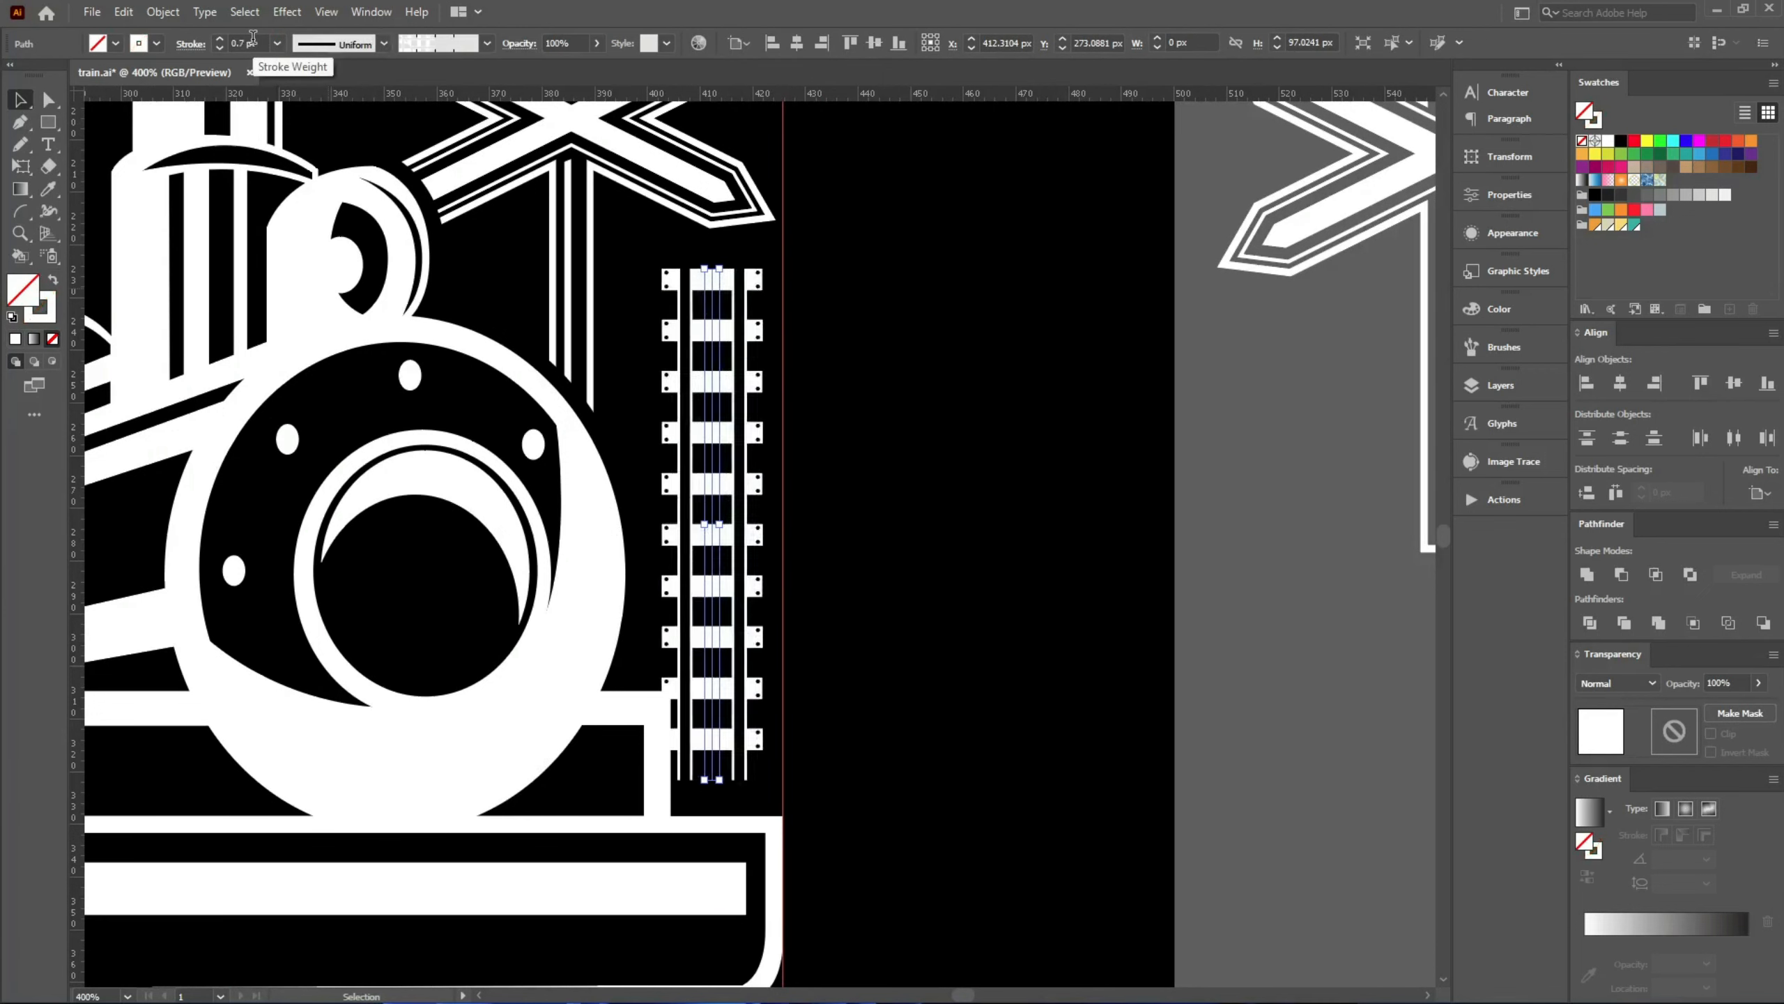
scroll(253, 37, "down", 1)
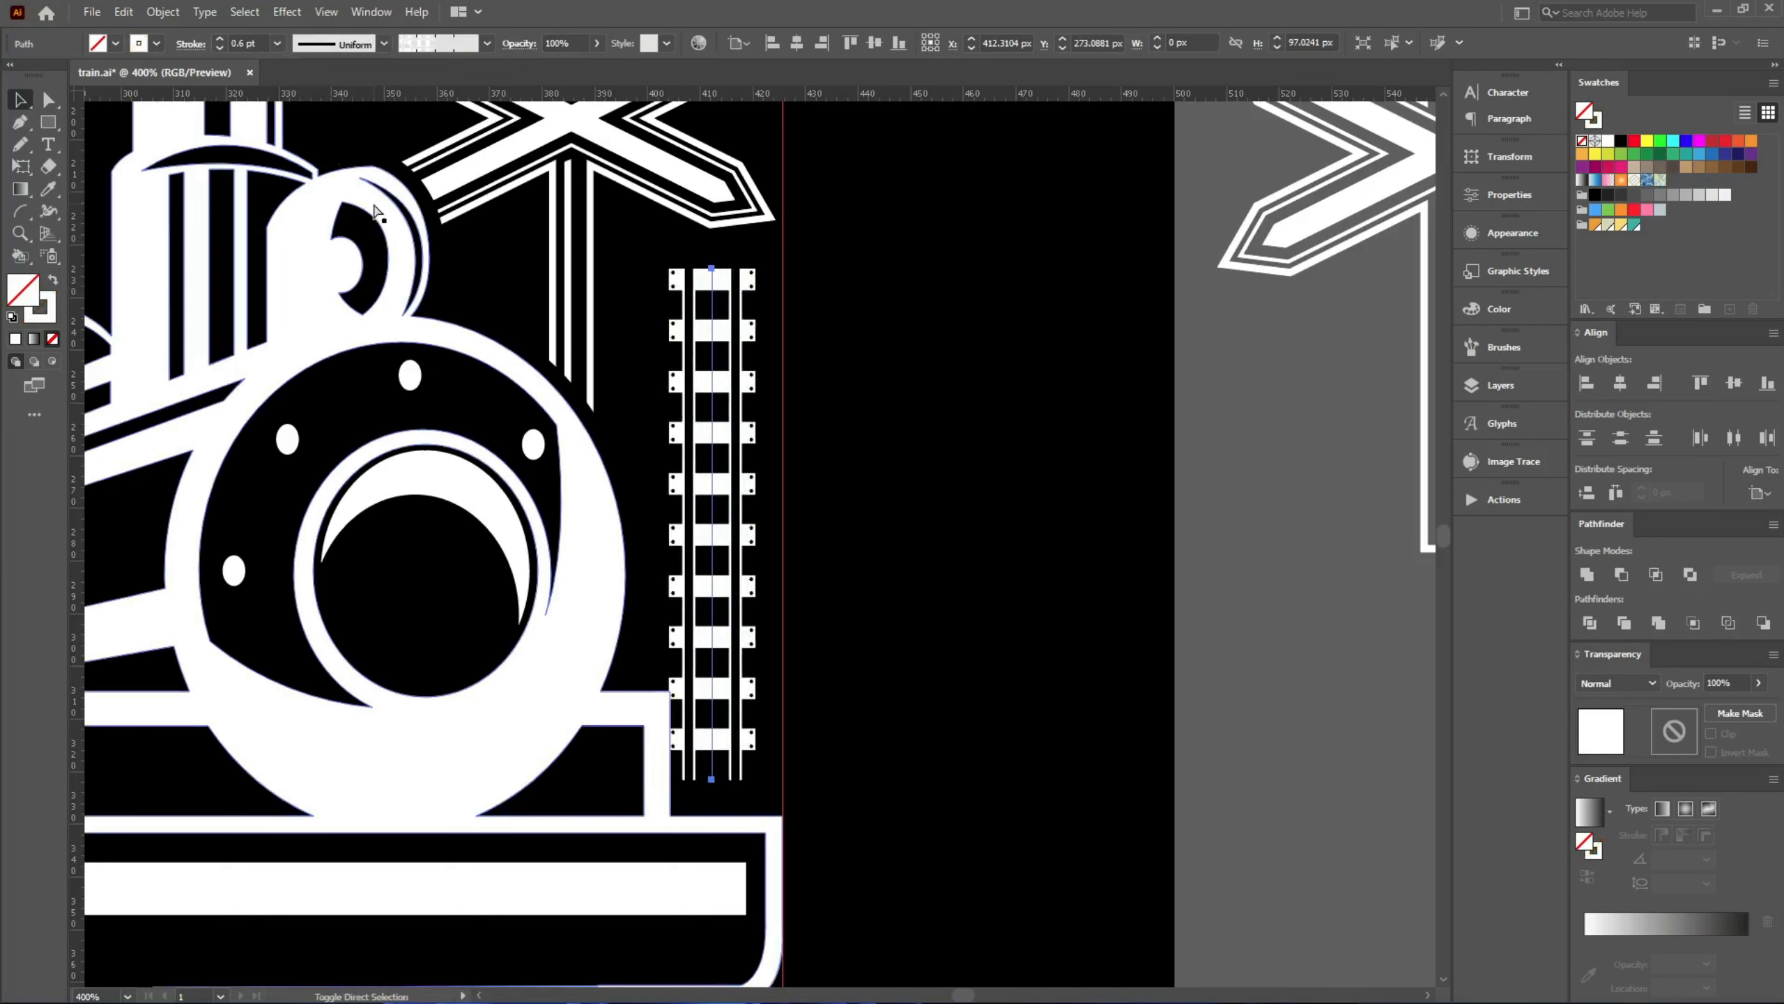
- Expand the track in front of the smokebox and align its right edge with the train artwork
key("ctrl+shift+e")
left_click_drag(876, 849, 650, 717)
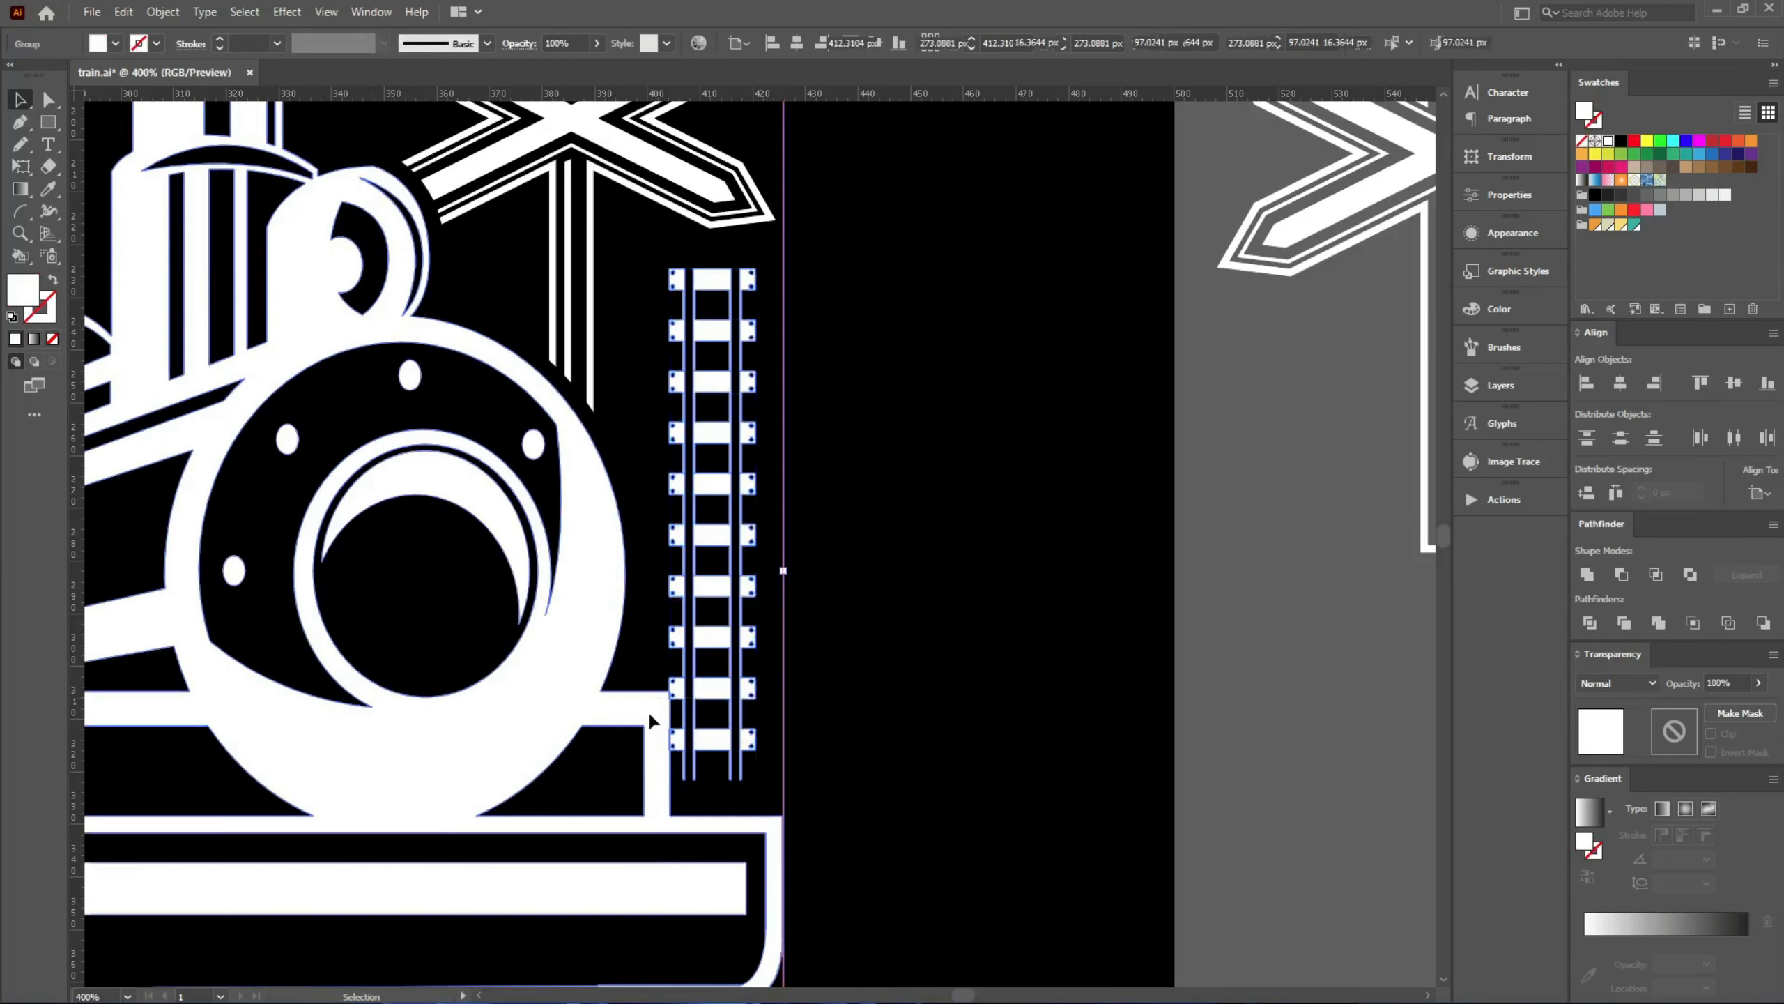
left_click(648, 710)
left_click(1655, 383)
- Nudge the track in front of the smokebox 1 px left and 3 px down toward the buffer beam
left_click_drag(856, 511, 683, 596)
key("Left")
key("Down")
key("Down")
key("Down")
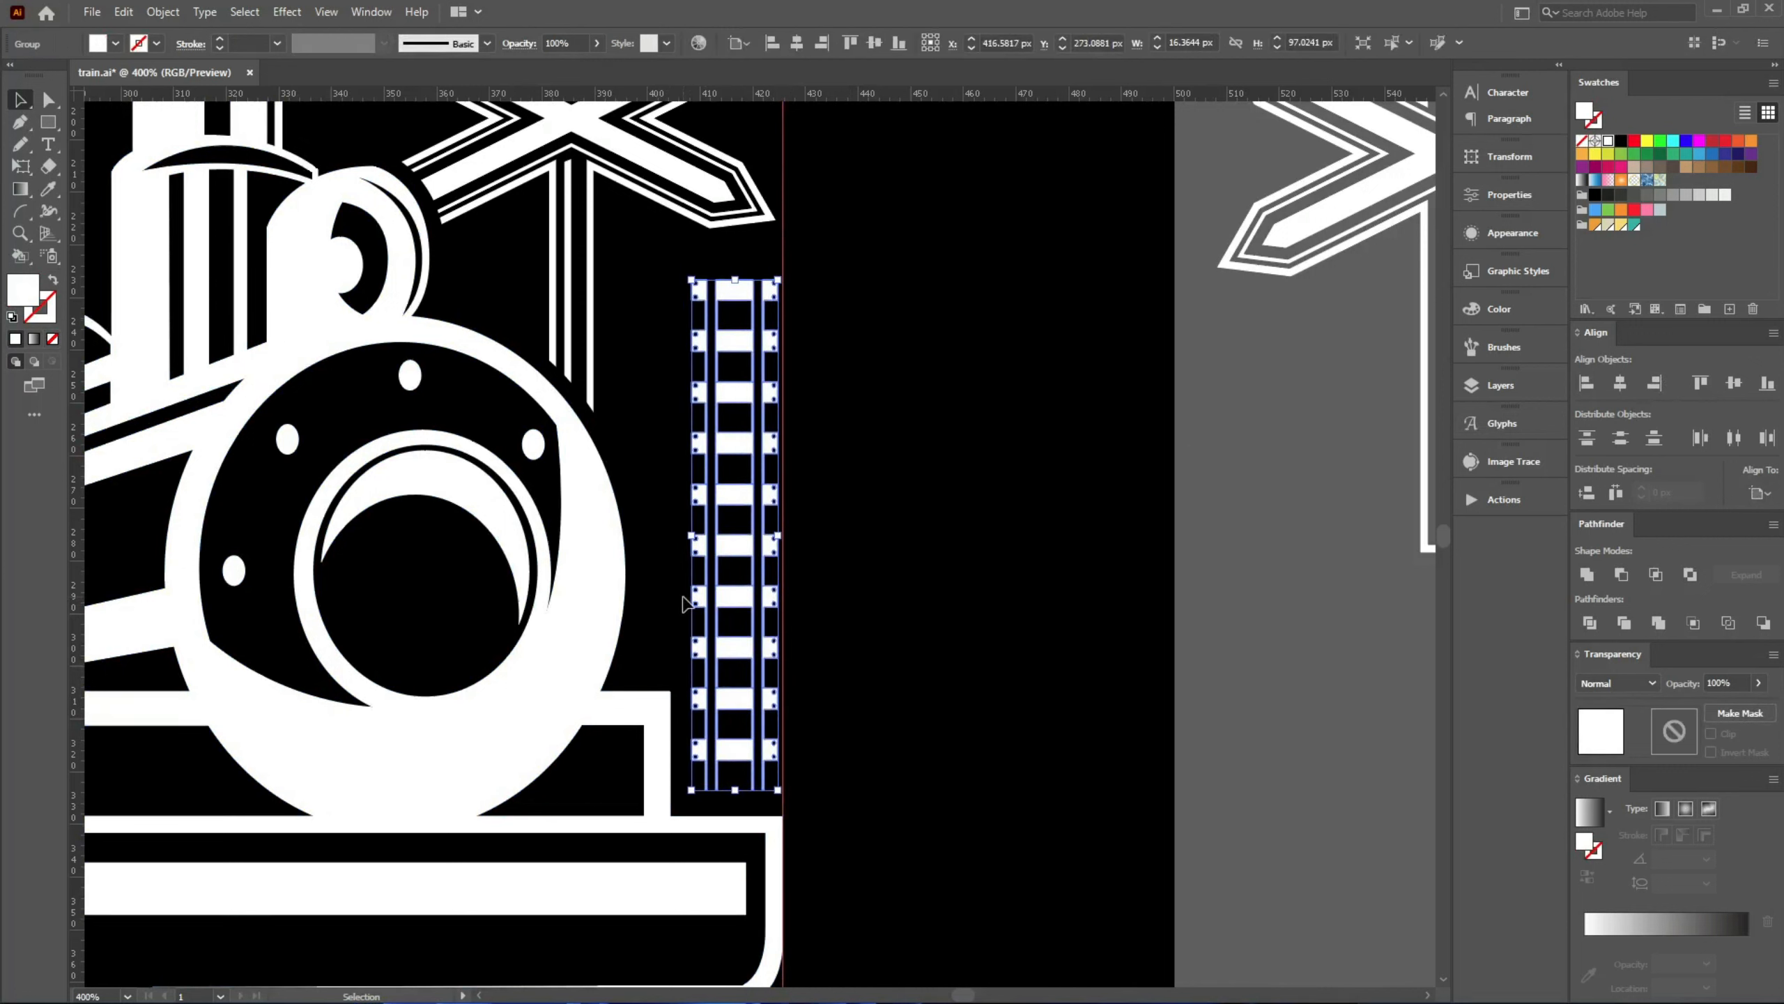
key("Down")
key("Up")
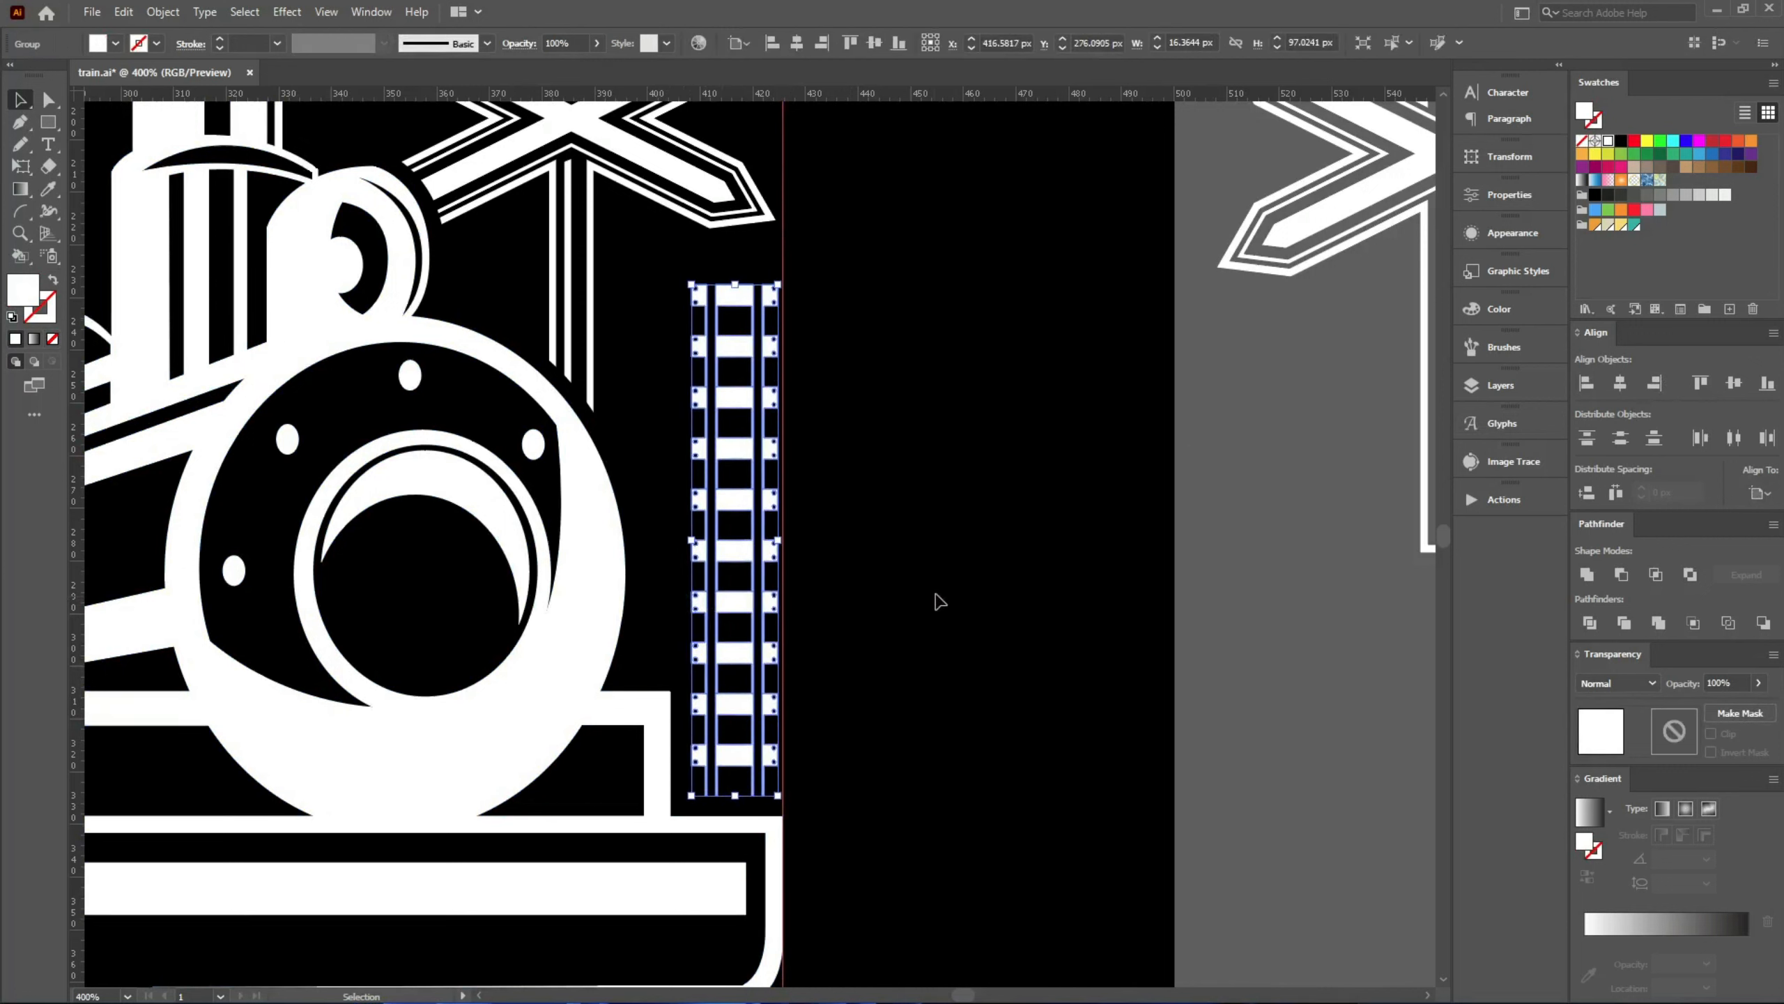
- Nudge the smokebox-side track 2 px up between the crossing sign and the buffer beam, and deselect it
left_click(982, 607)
left_click_drag(895, 556, 775, 483)
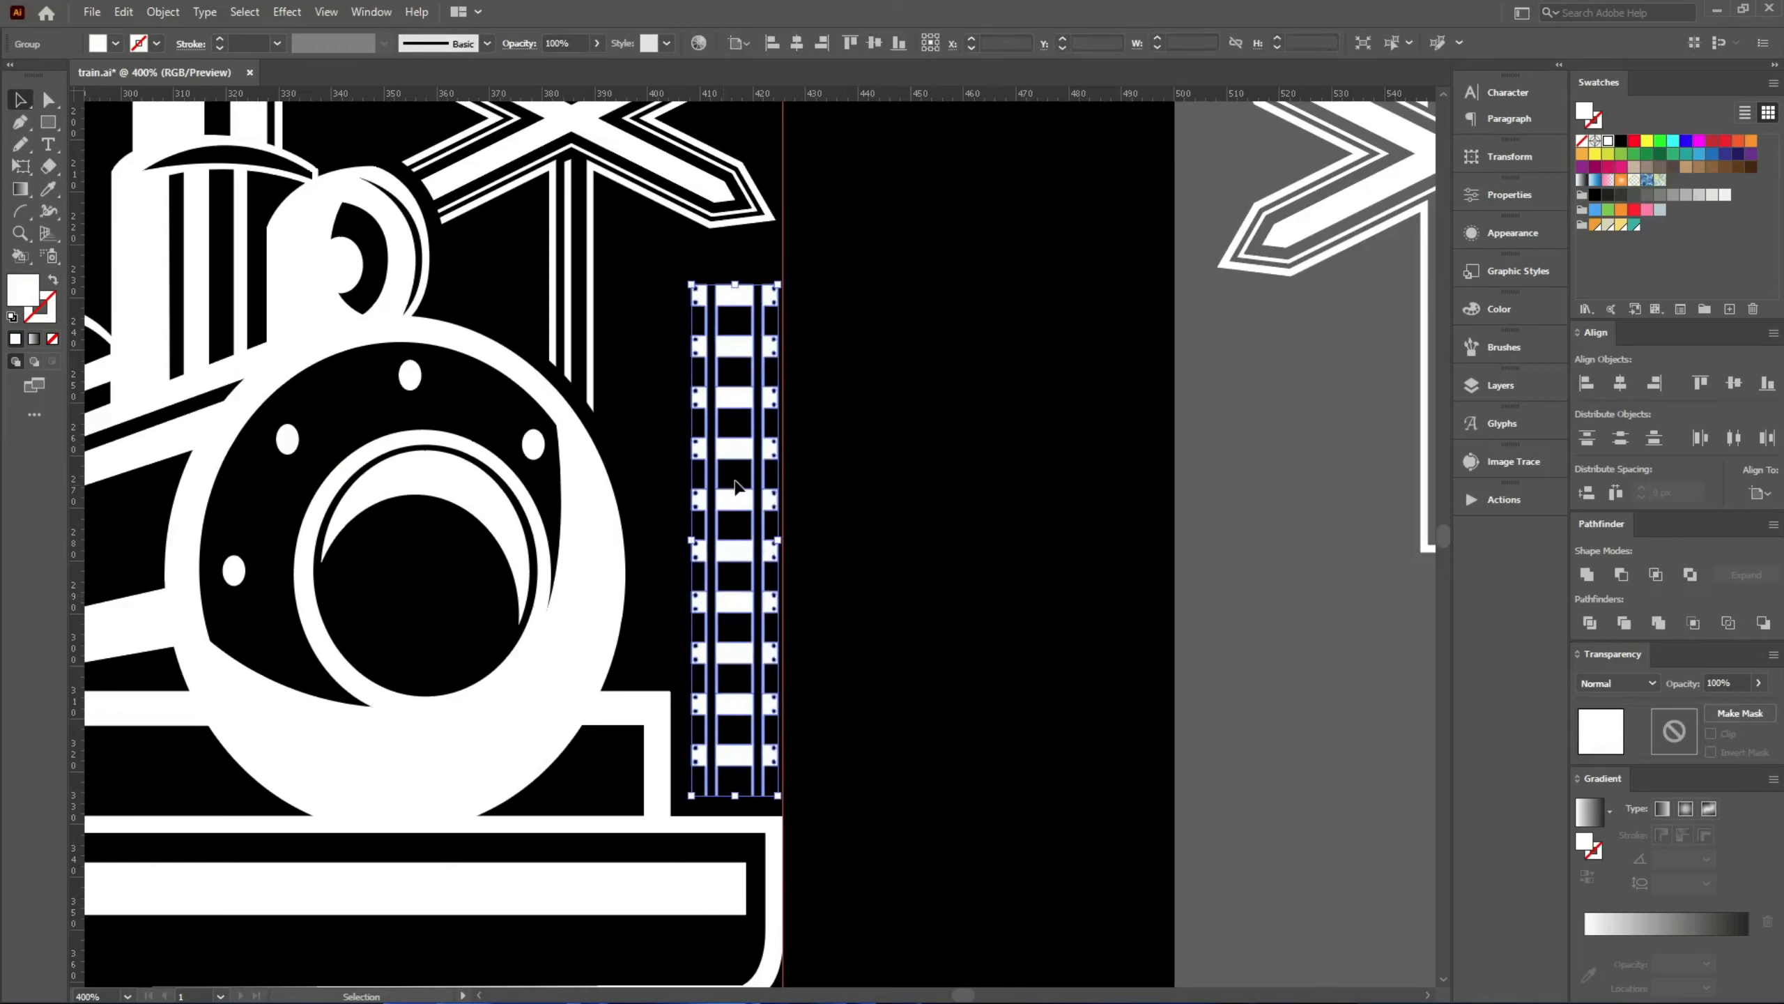
key("Up")
key("Up")
left_click(1054, 521)
scroll(1067, 526, "down", 2)
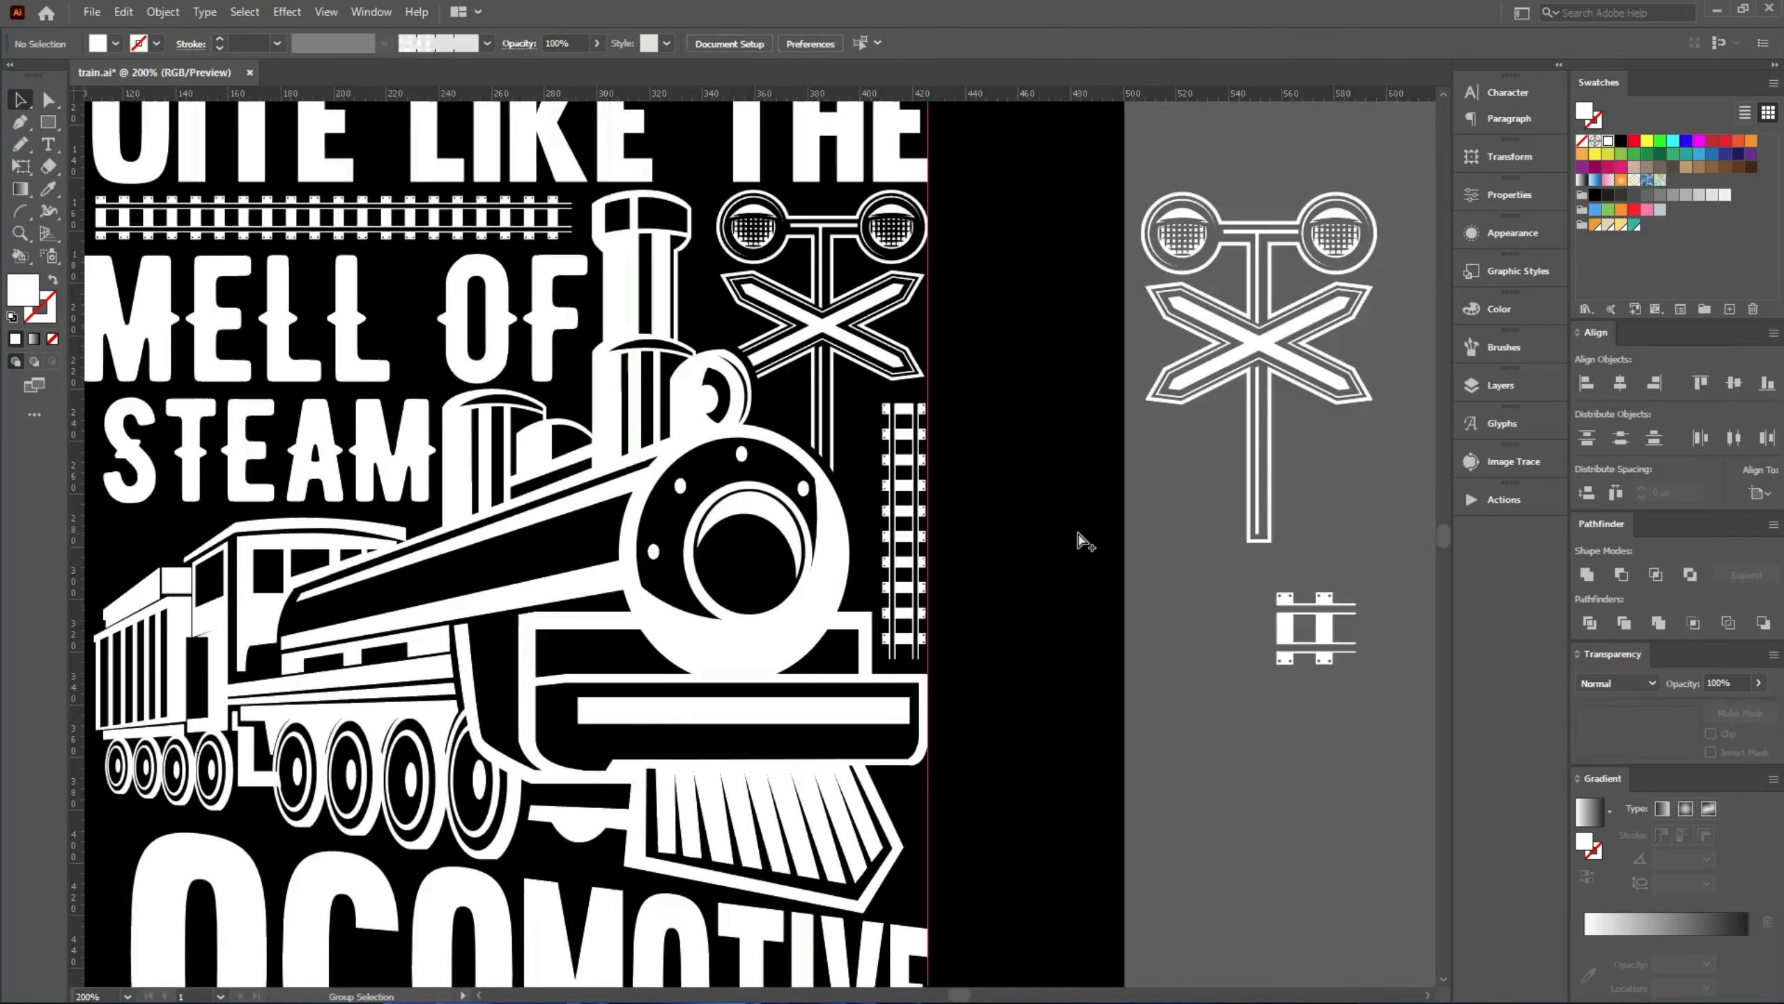
scroll(1082, 537, "down", 2)
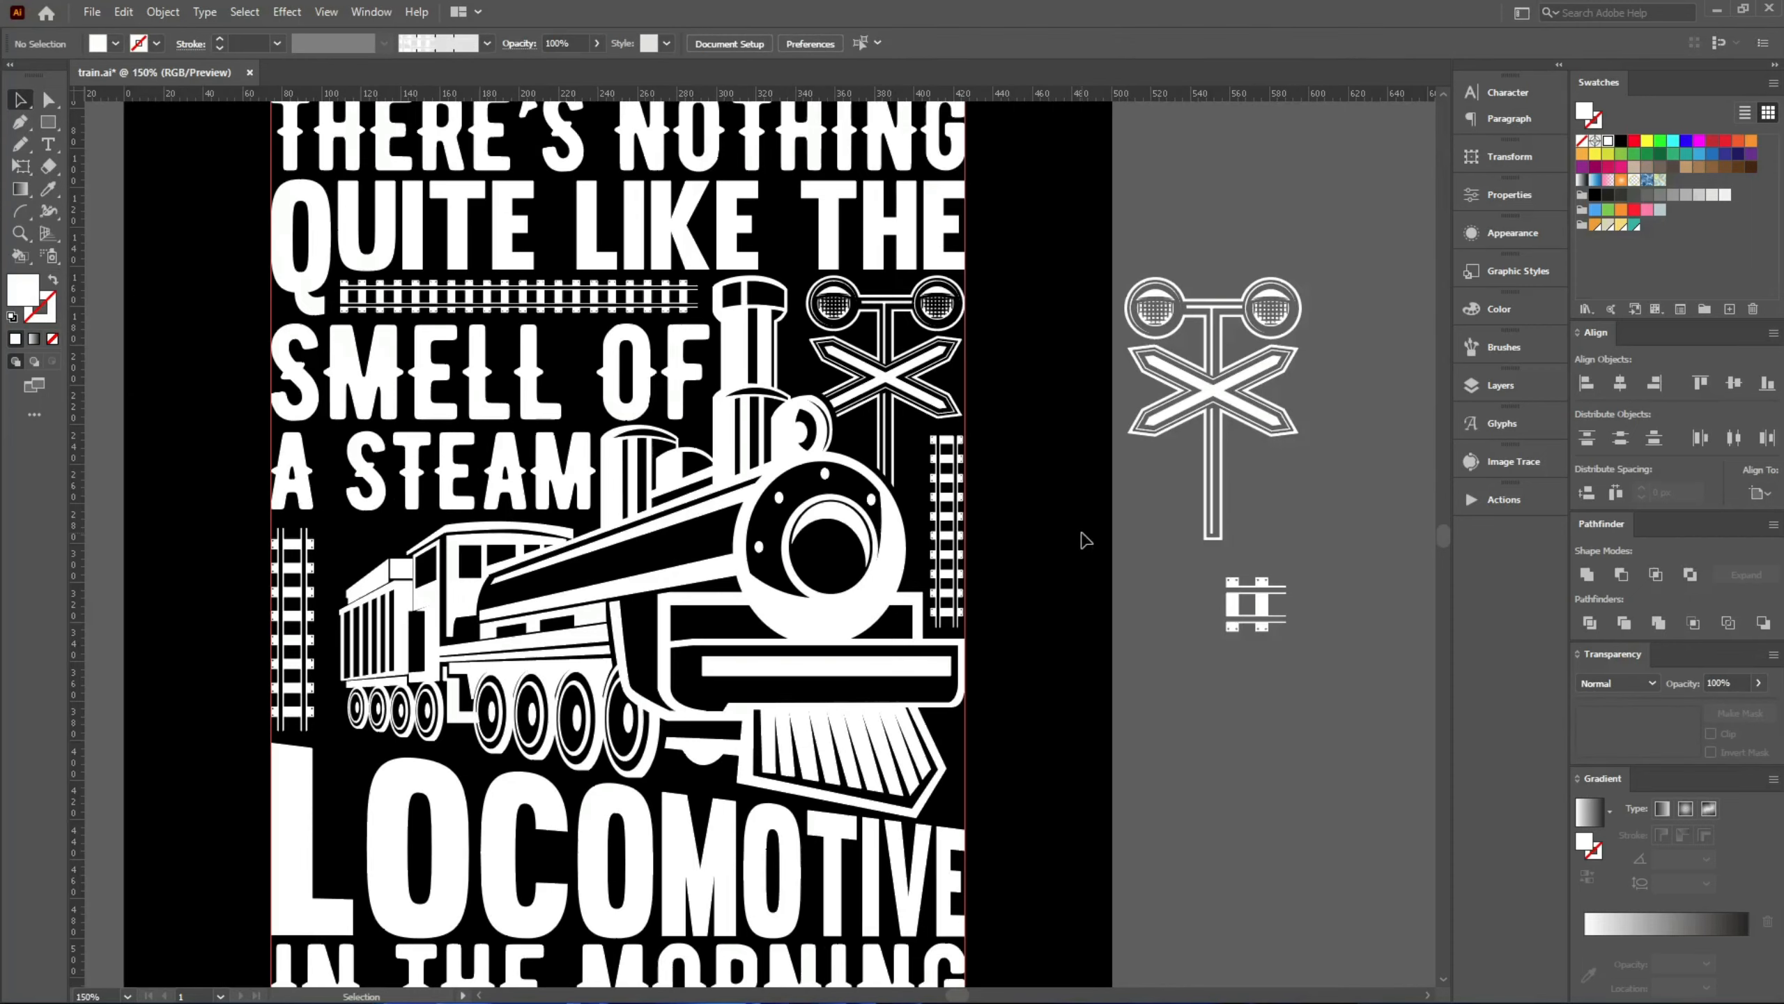
- Draw a white five-pointed star about 29.6 px wide between the left track and the locomotive's cab, below A STEAM
scroll(339, 562, "up", 2)
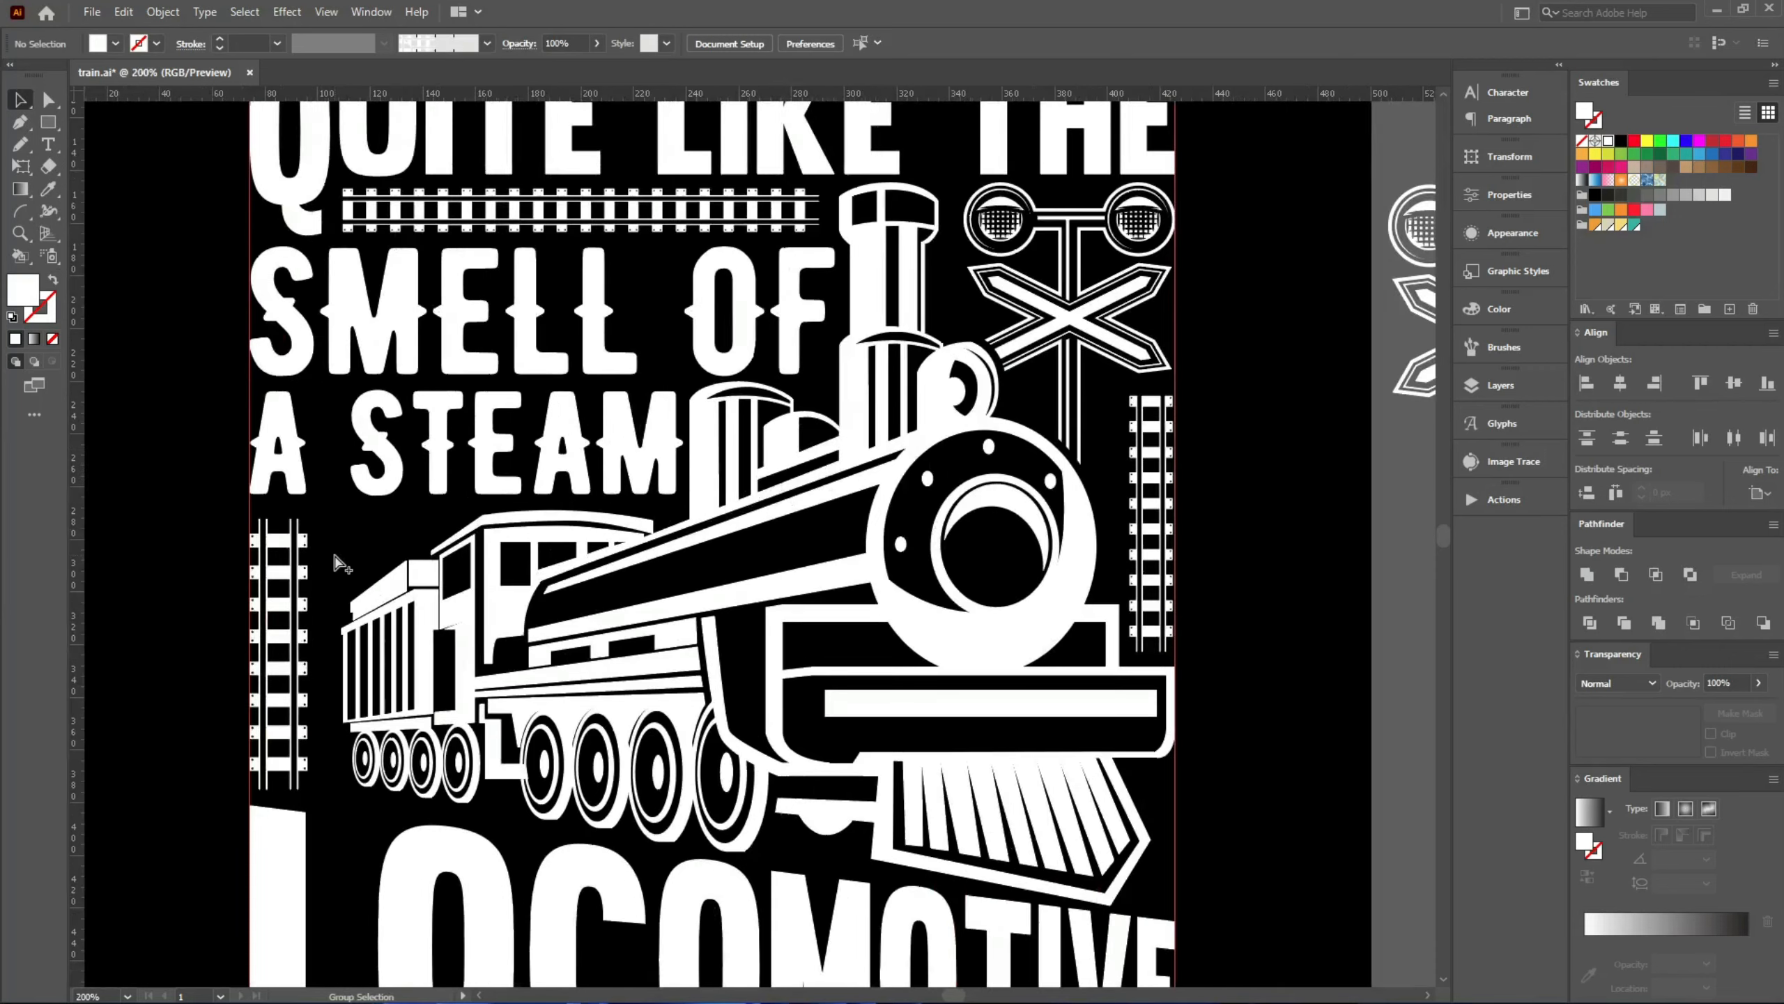
scroll(341, 562, "up", 3)
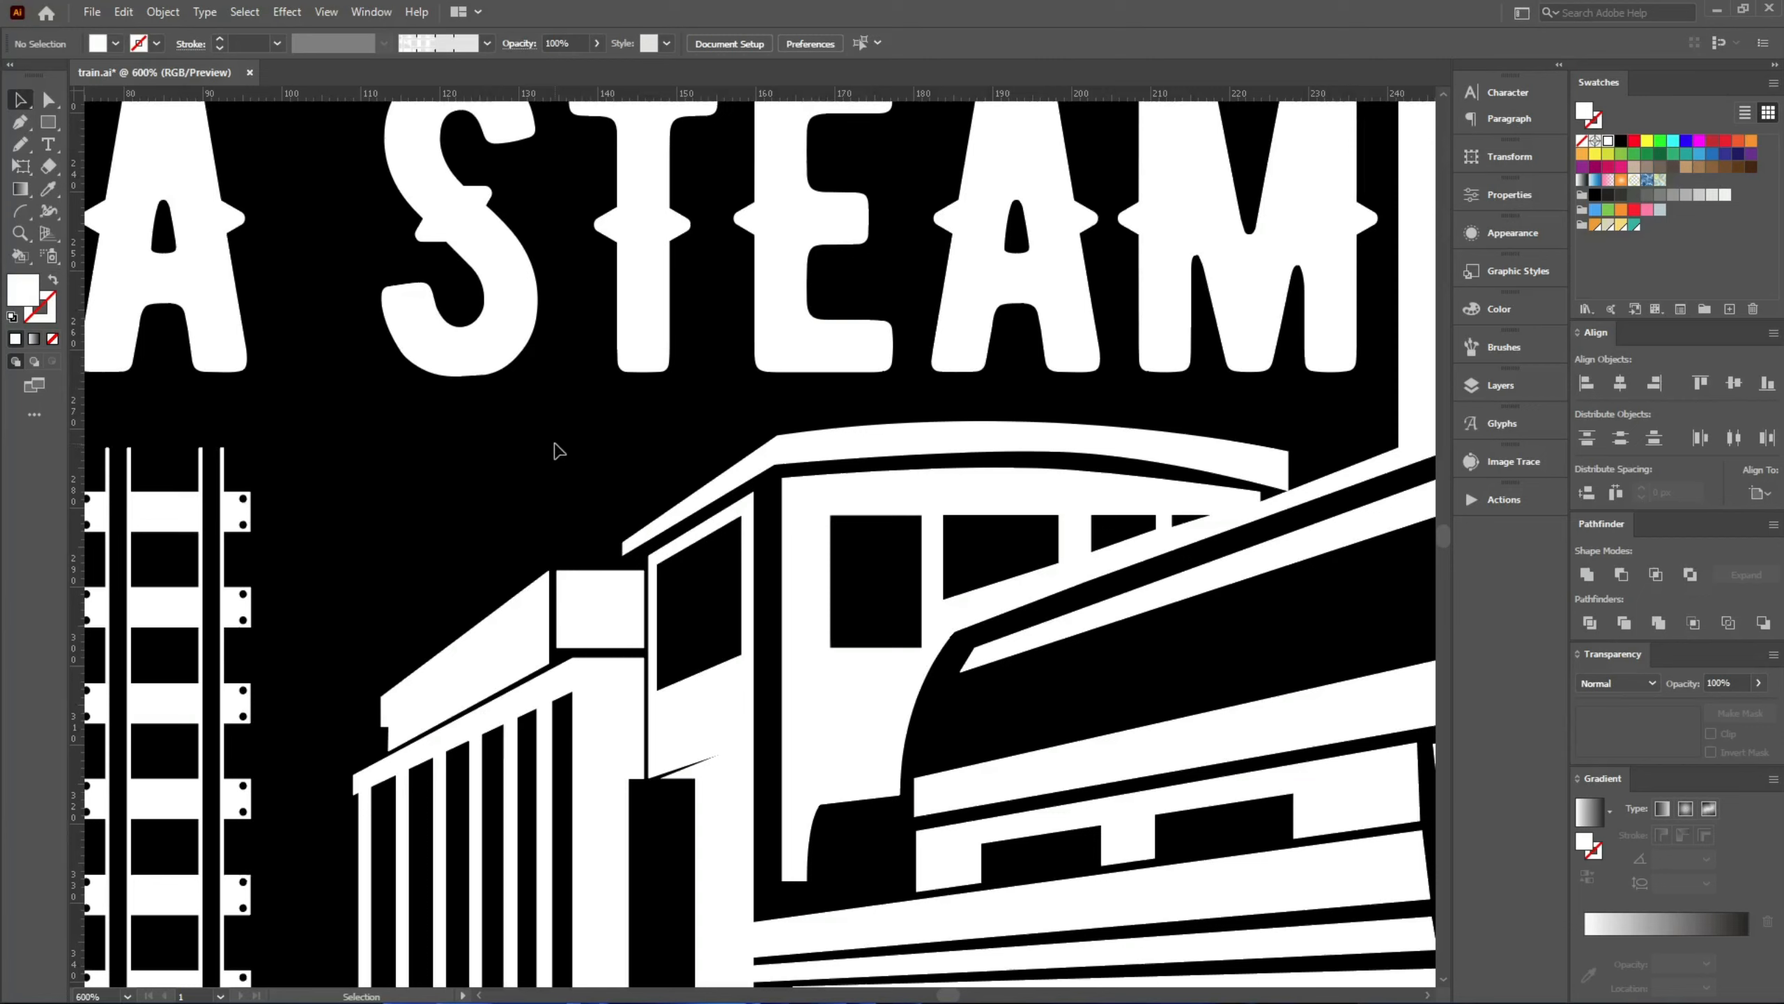
left_click_drag(48, 122, 113, 190)
left_click_drag(370, 507, 415, 623)
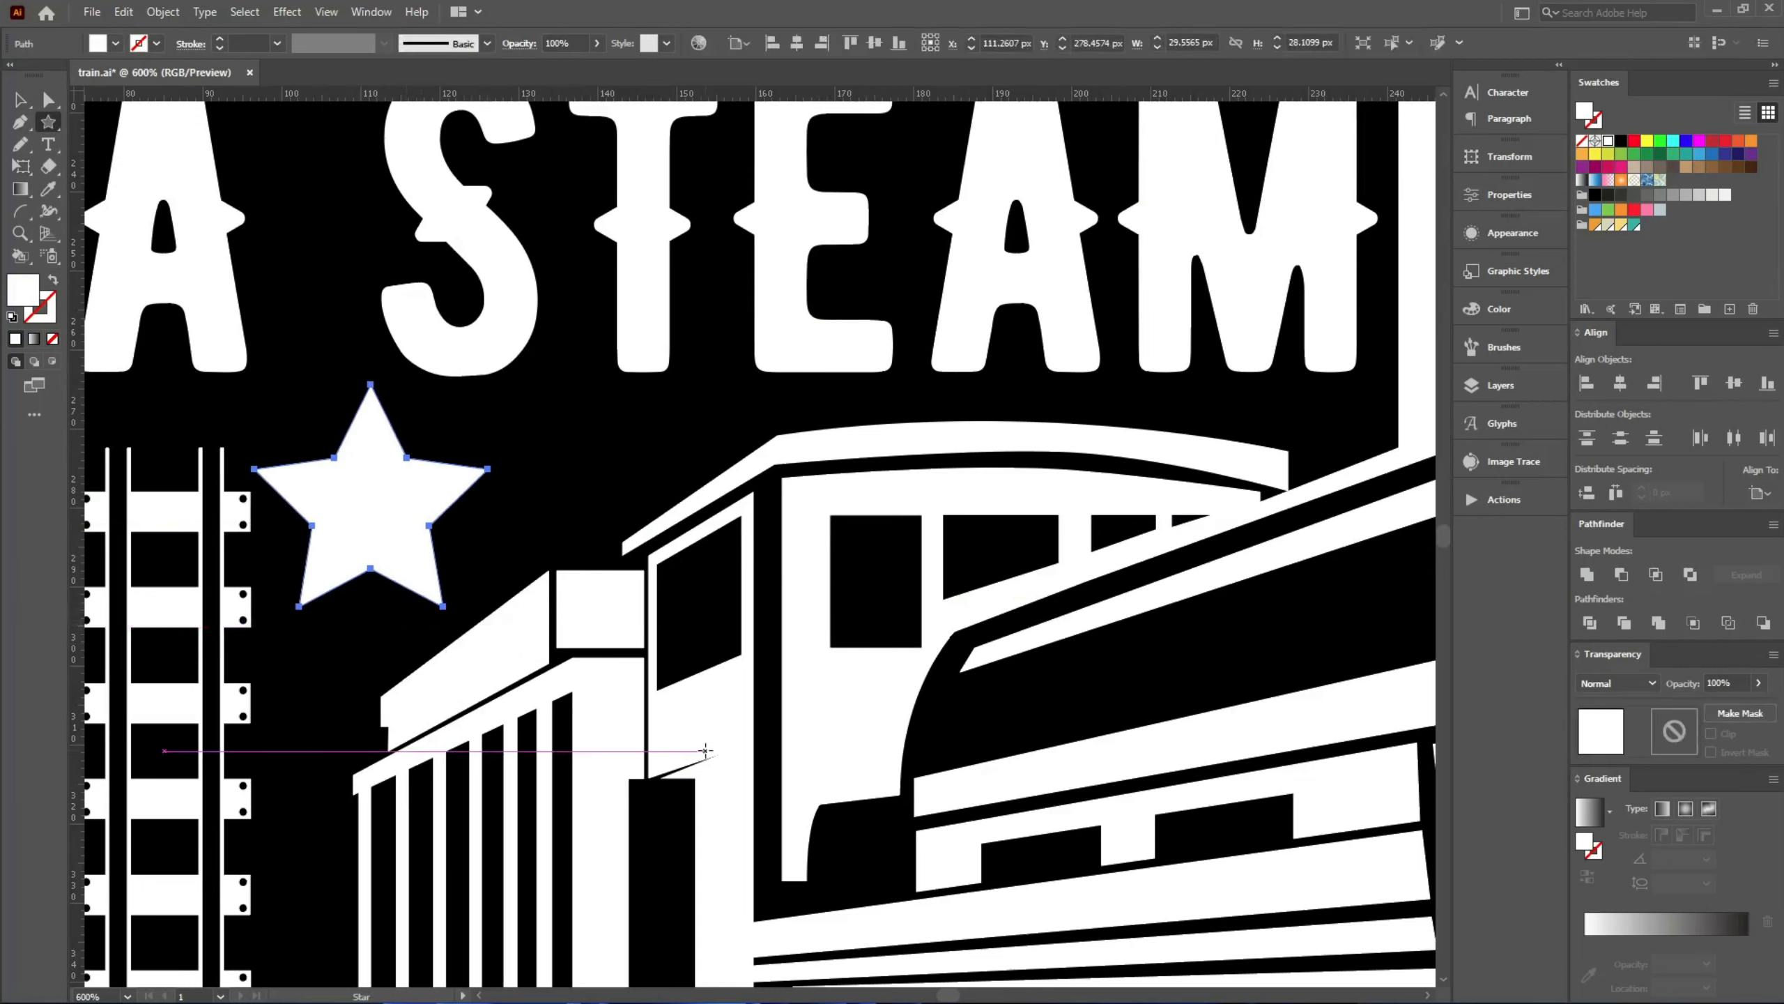
key("v")
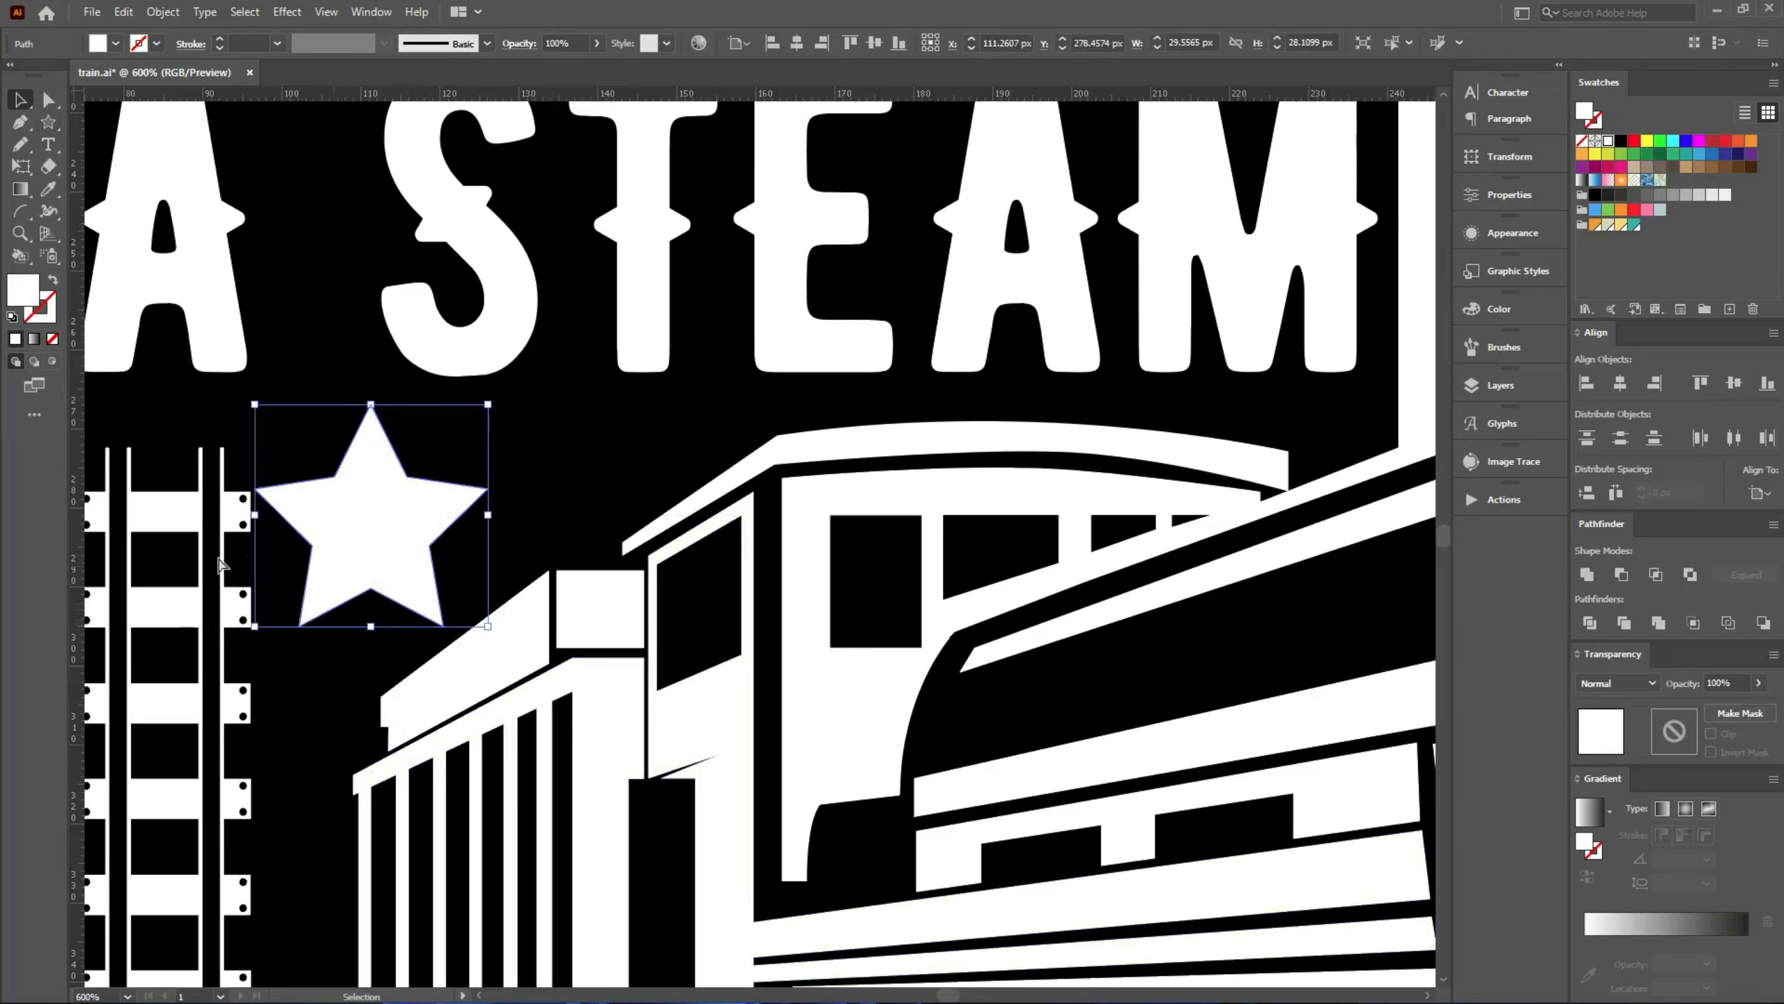
- Tilt the star counterclockwise, reduce it to about 26 px wide and fit it in the gap between the left track and the tender
scroll(220, 562, "up", 2)
left_click_drag(777, 457, 781, 349)
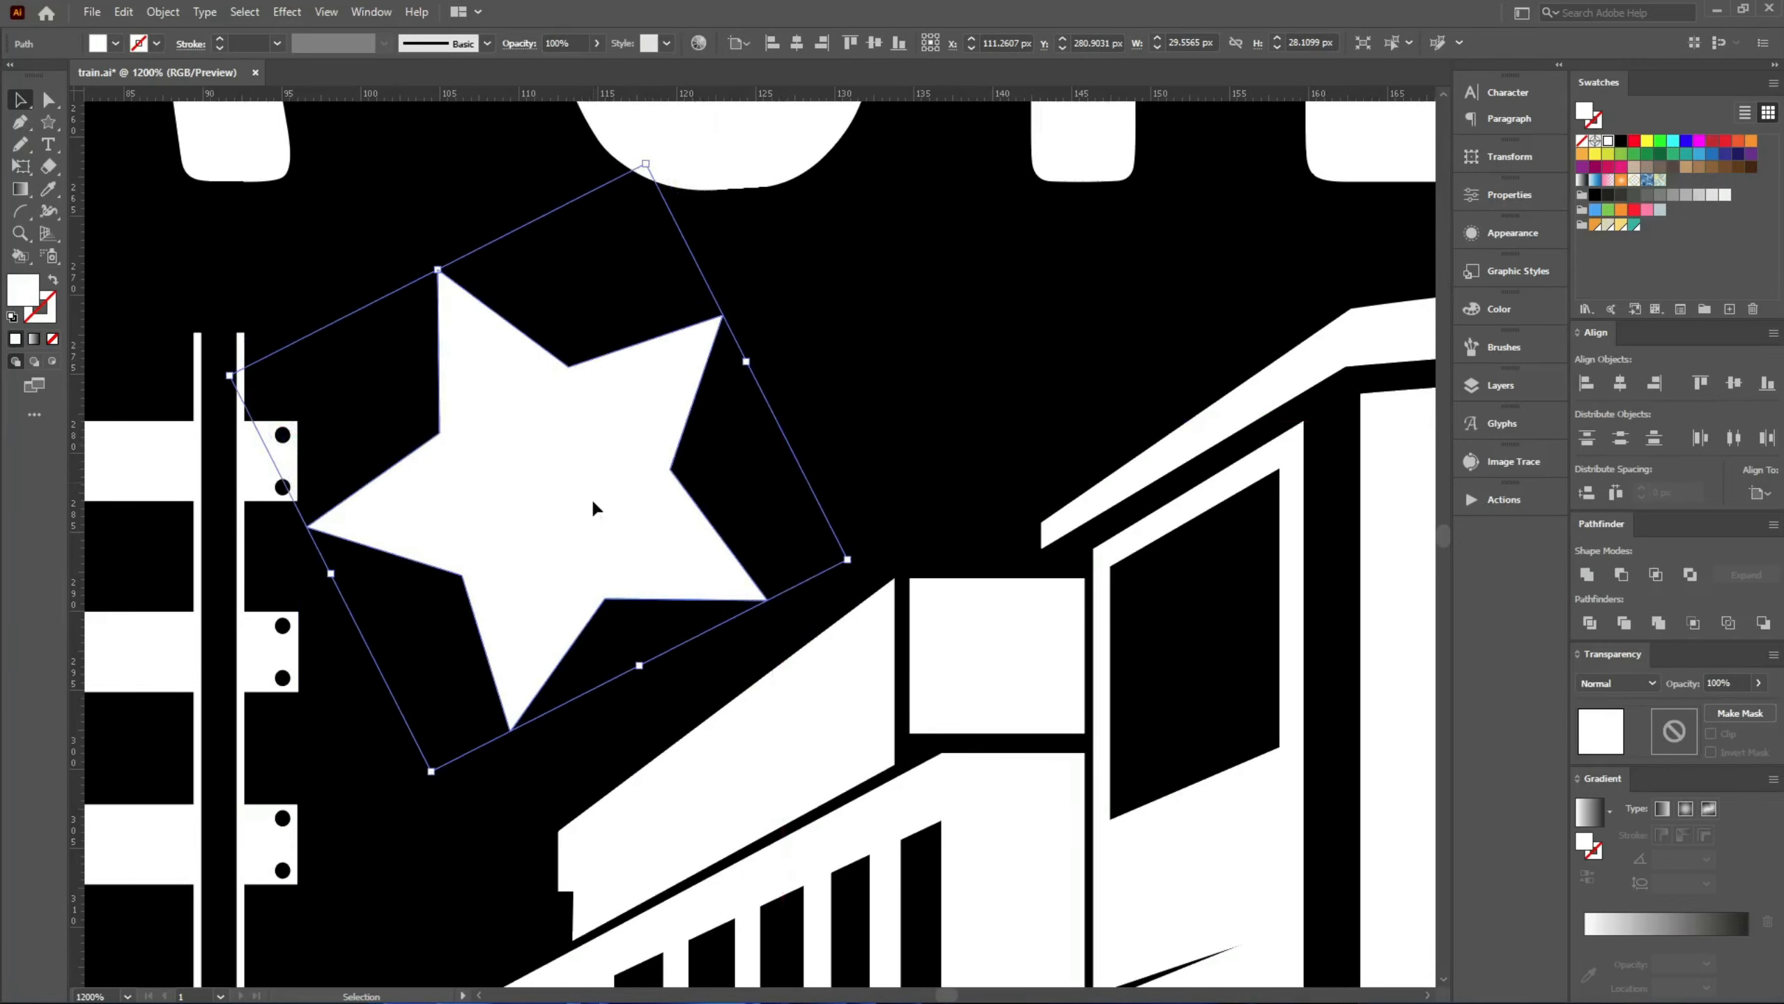
mouse_move(592, 504)
left_mouse_down()
mouse_move(589, 525)
mouse_move(620, 508)
left_mouse_up()
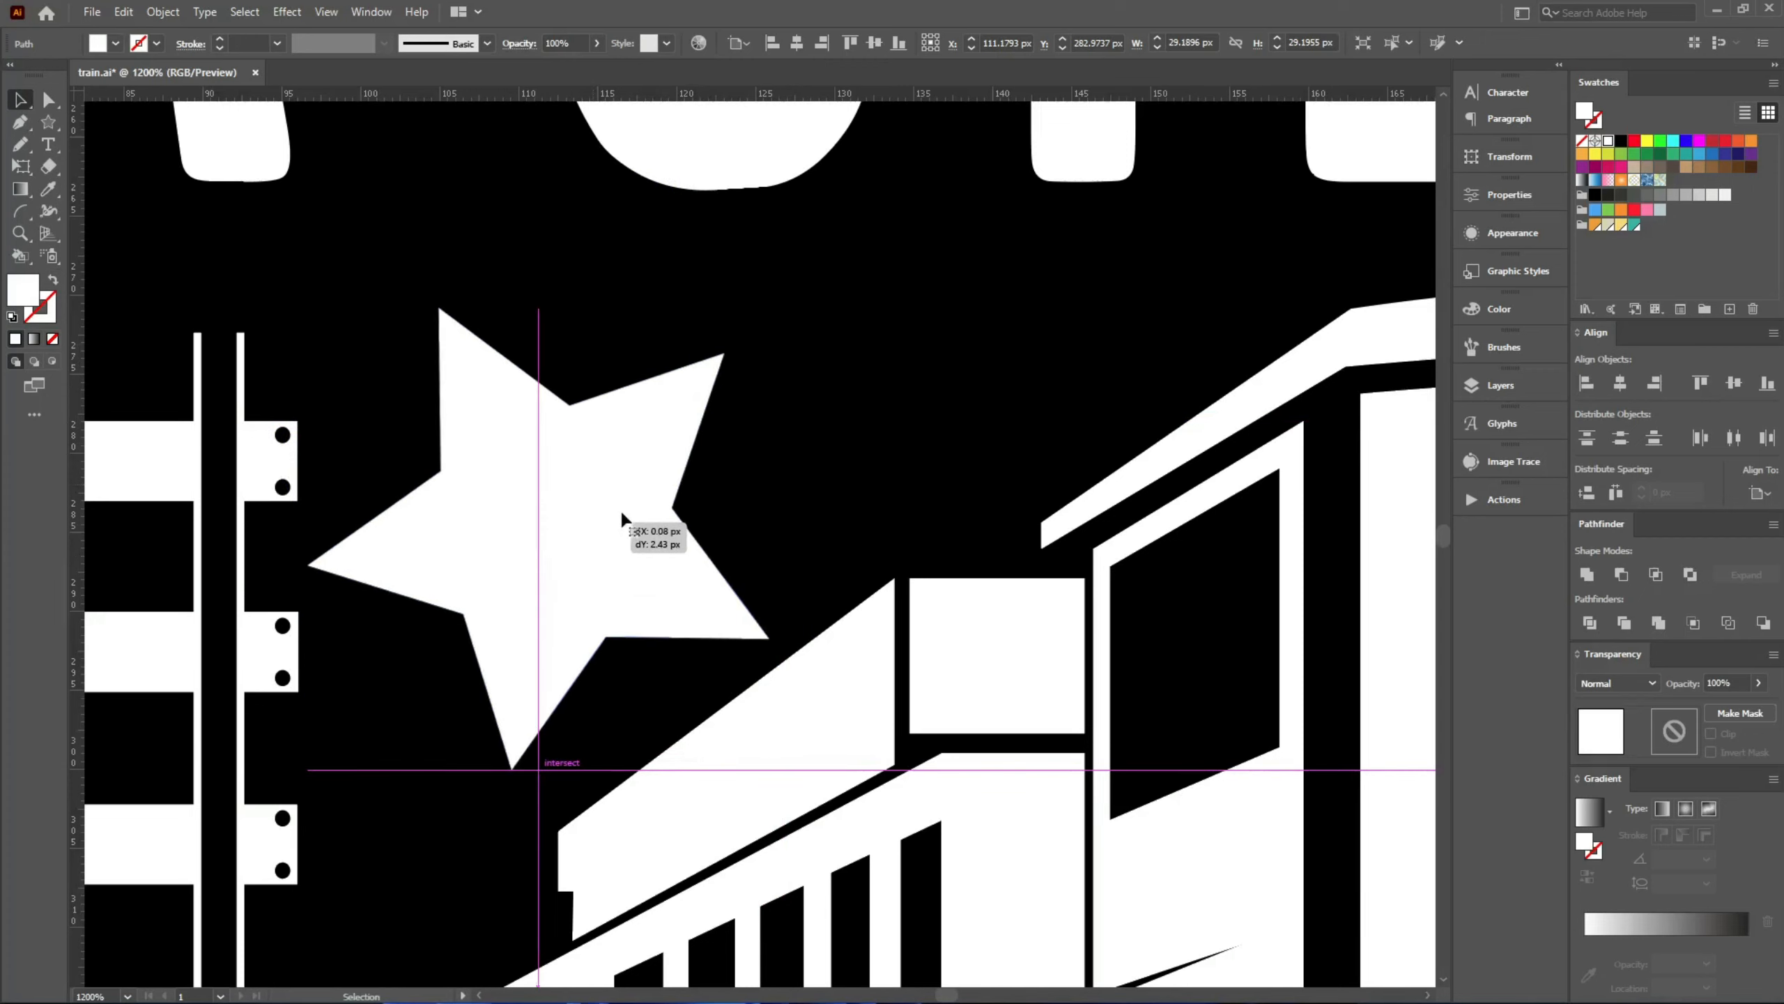
left_click_drag(748, 402, 715, 430)
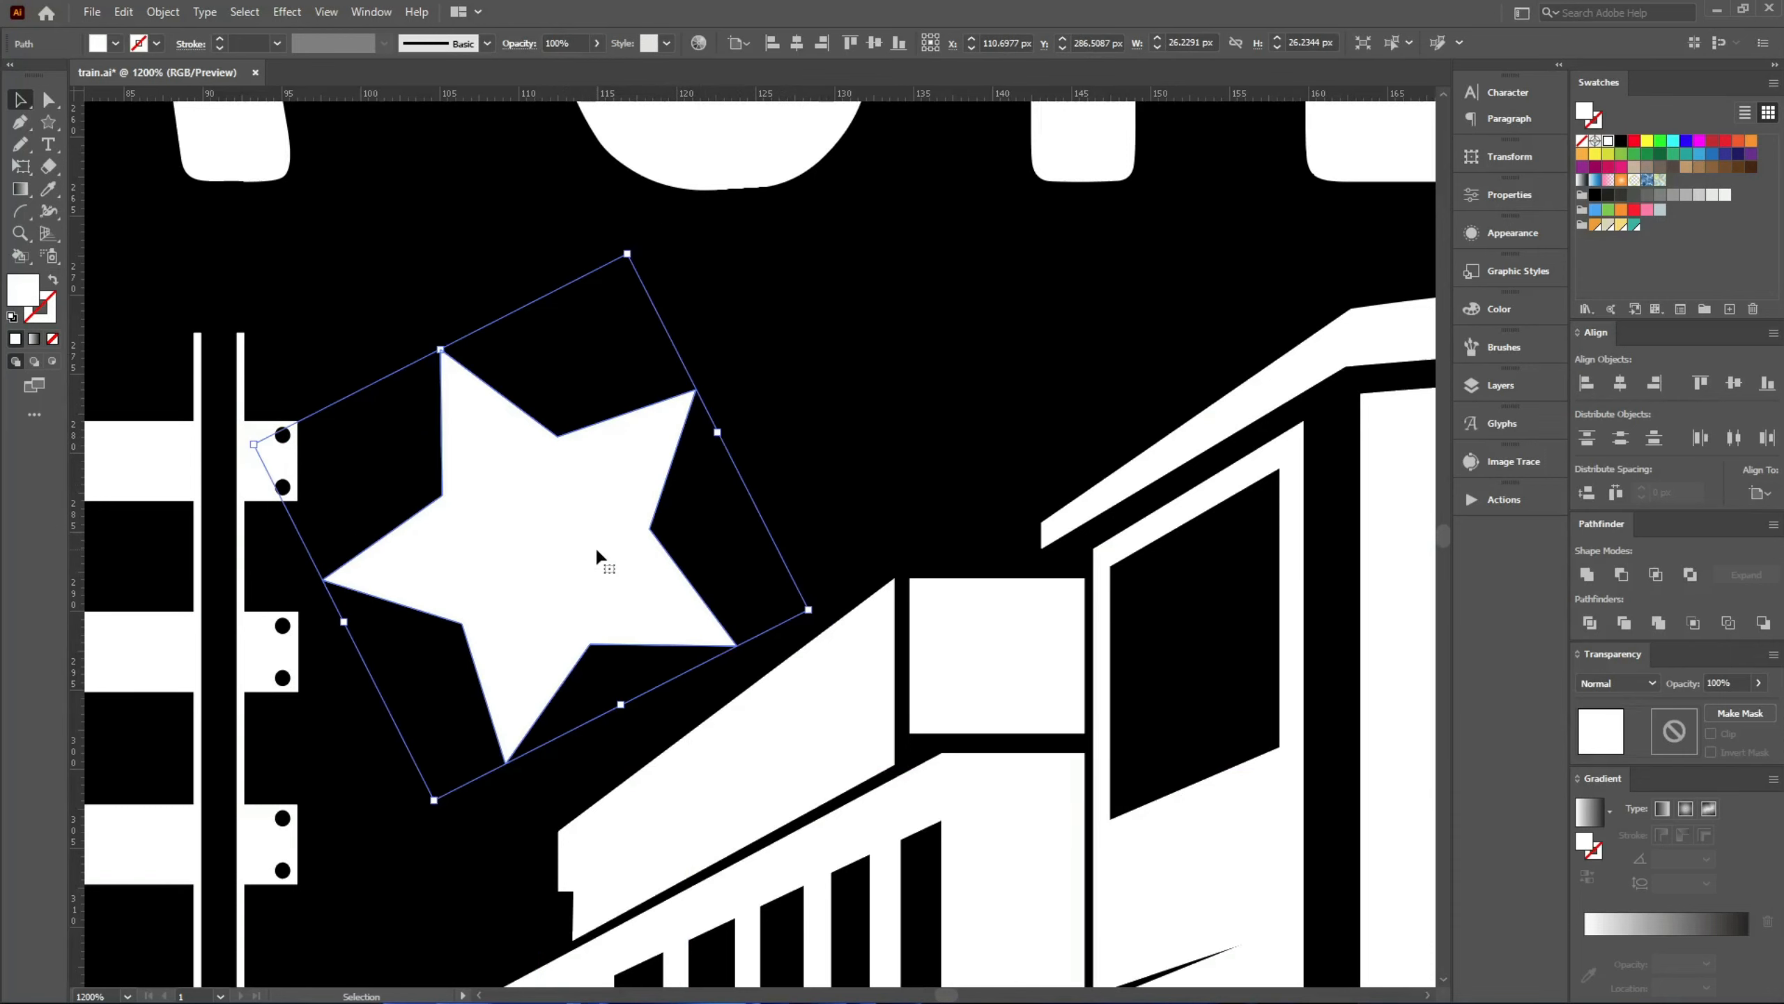
- Duplicate the star toward the cab roof, rotate the copy slightly and shrink it to about 20 px wide
left_click_drag(604, 547, 938, 343, "alt")
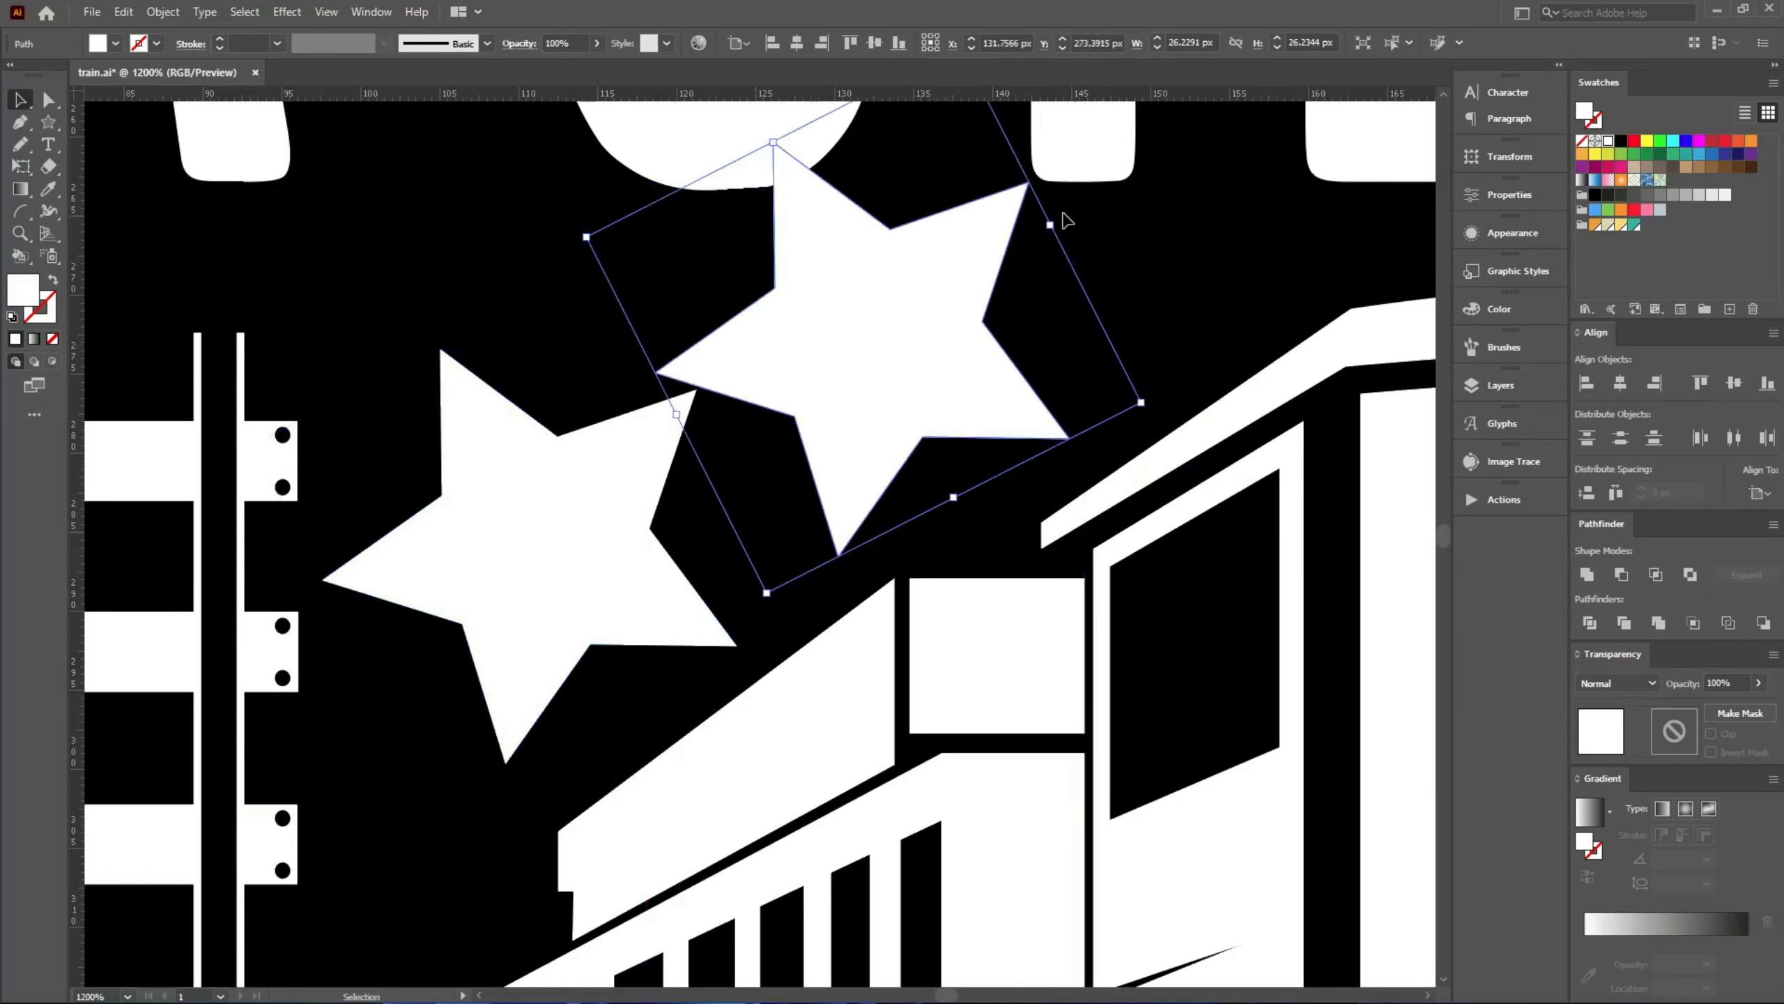
left_click_drag(1052, 215, 976, 299)
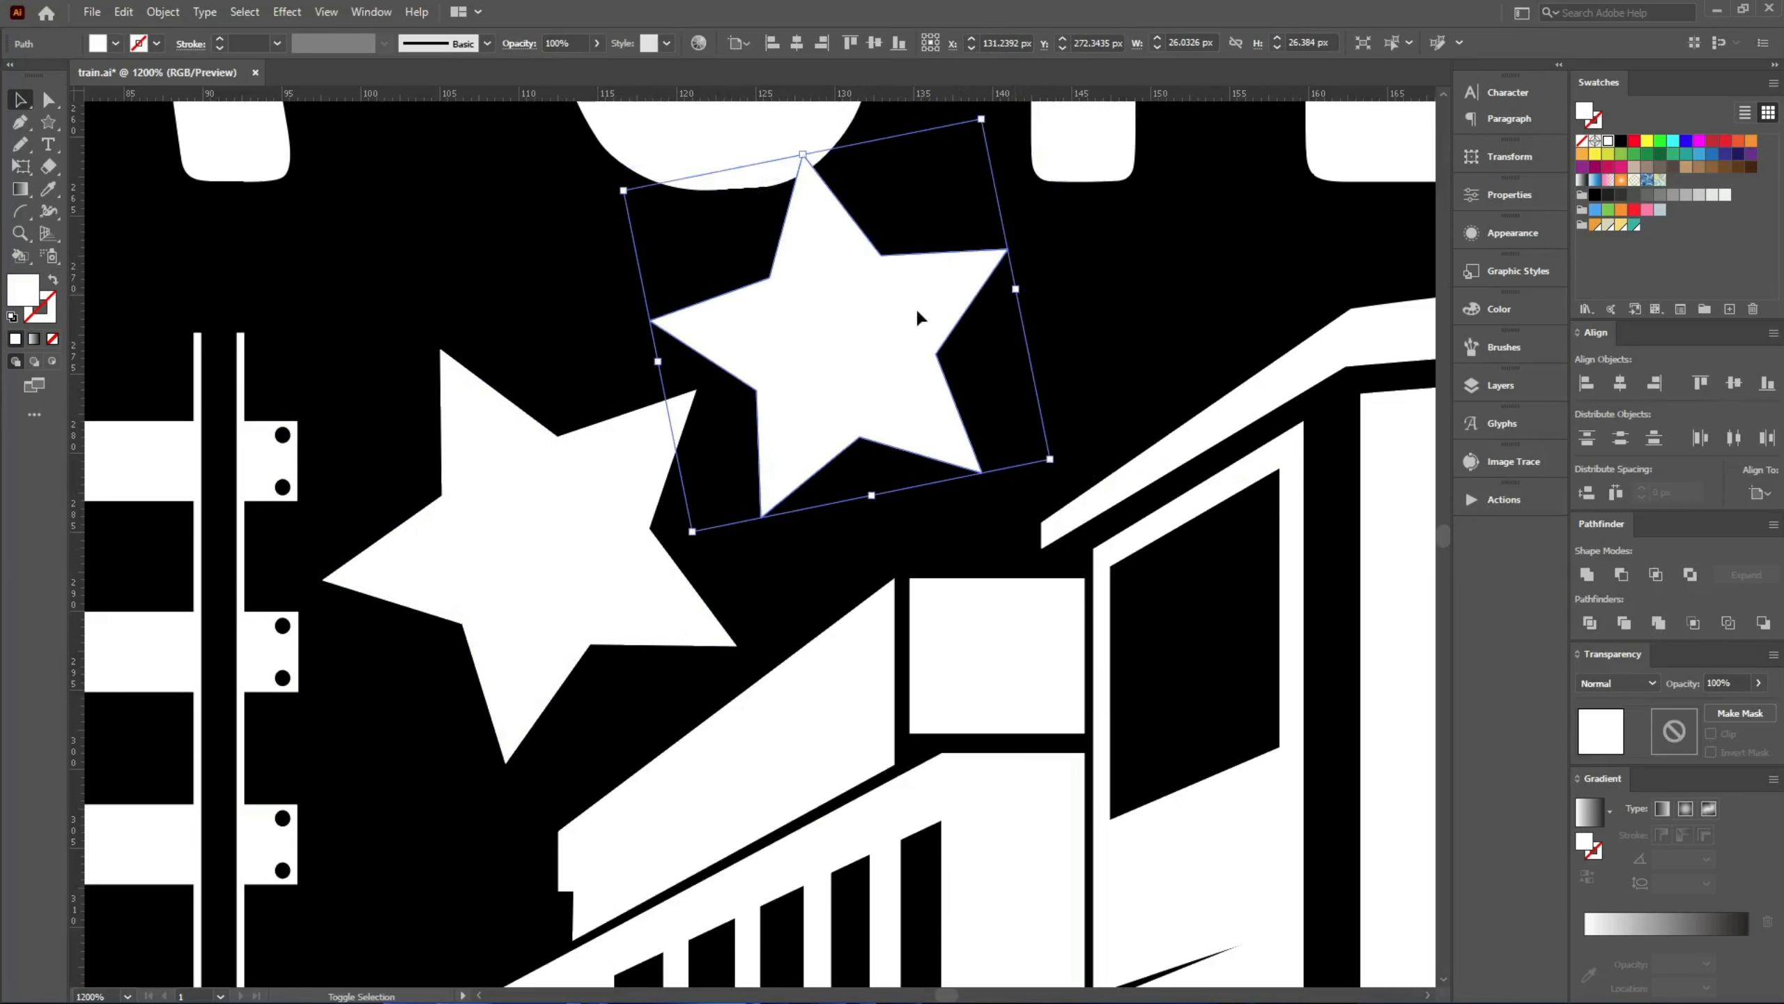
left_click_drag(870, 331, 957, 345)
left_click_drag(1092, 316, 1067, 310, "shift")
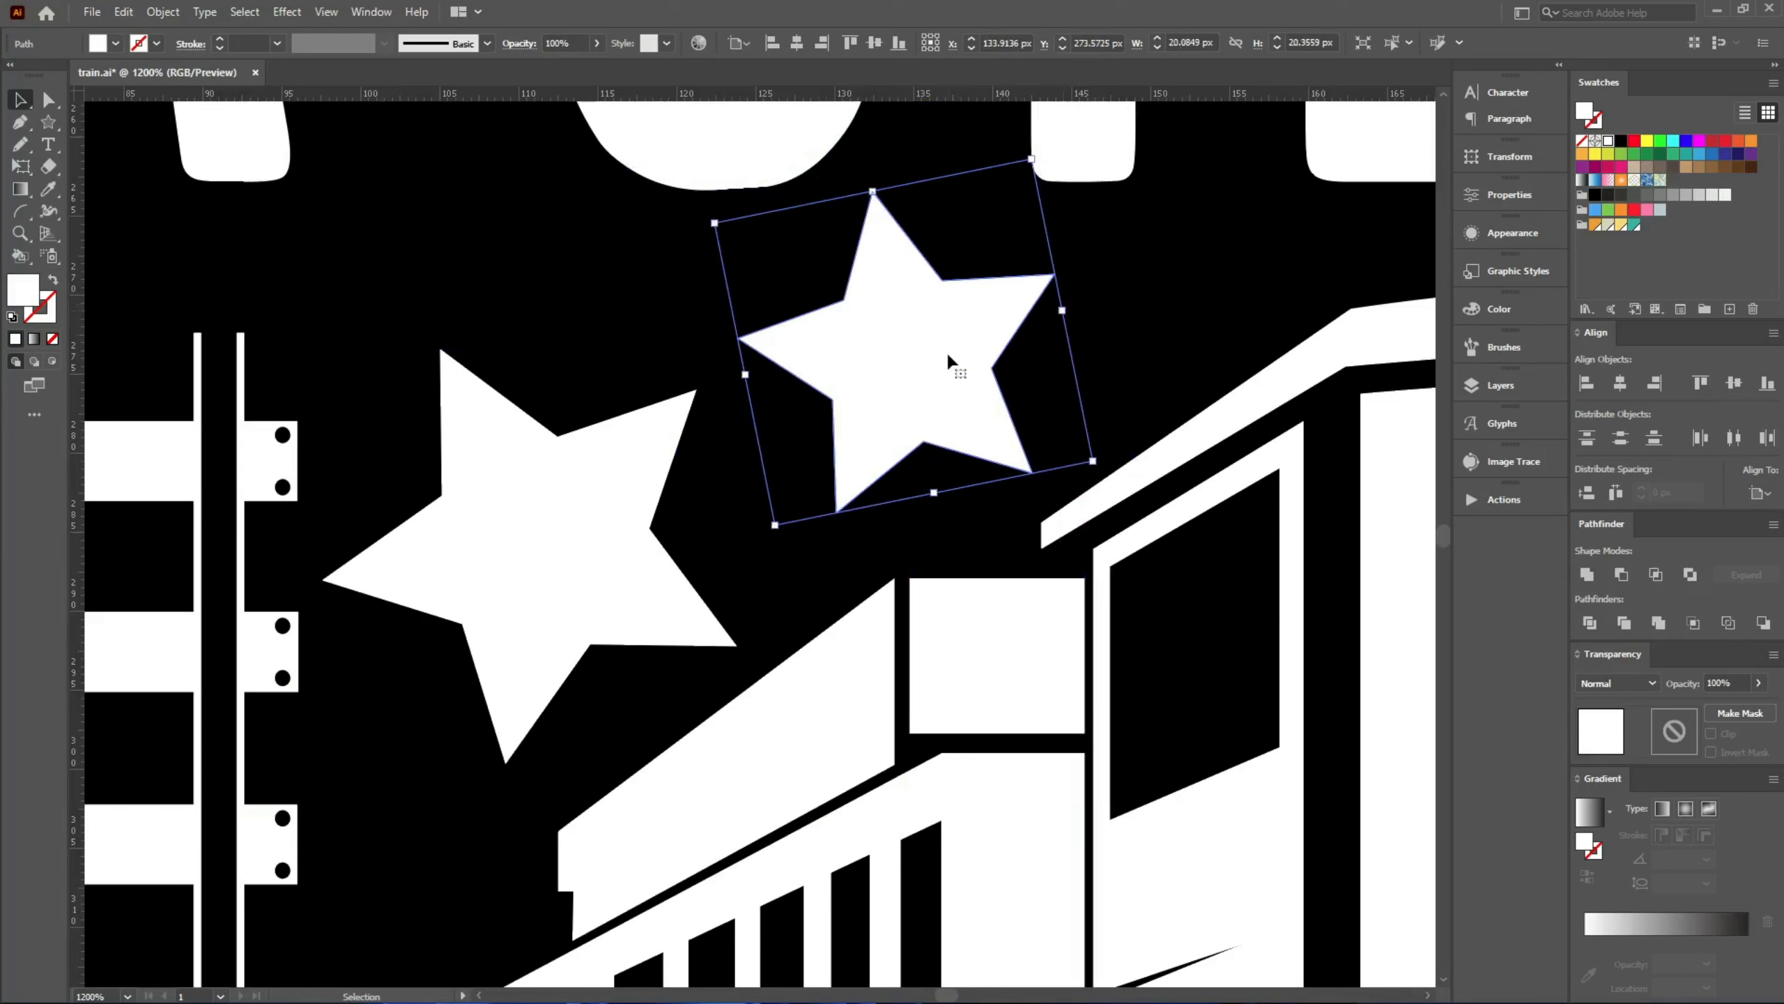
left_click_drag(947, 361, 943, 355)
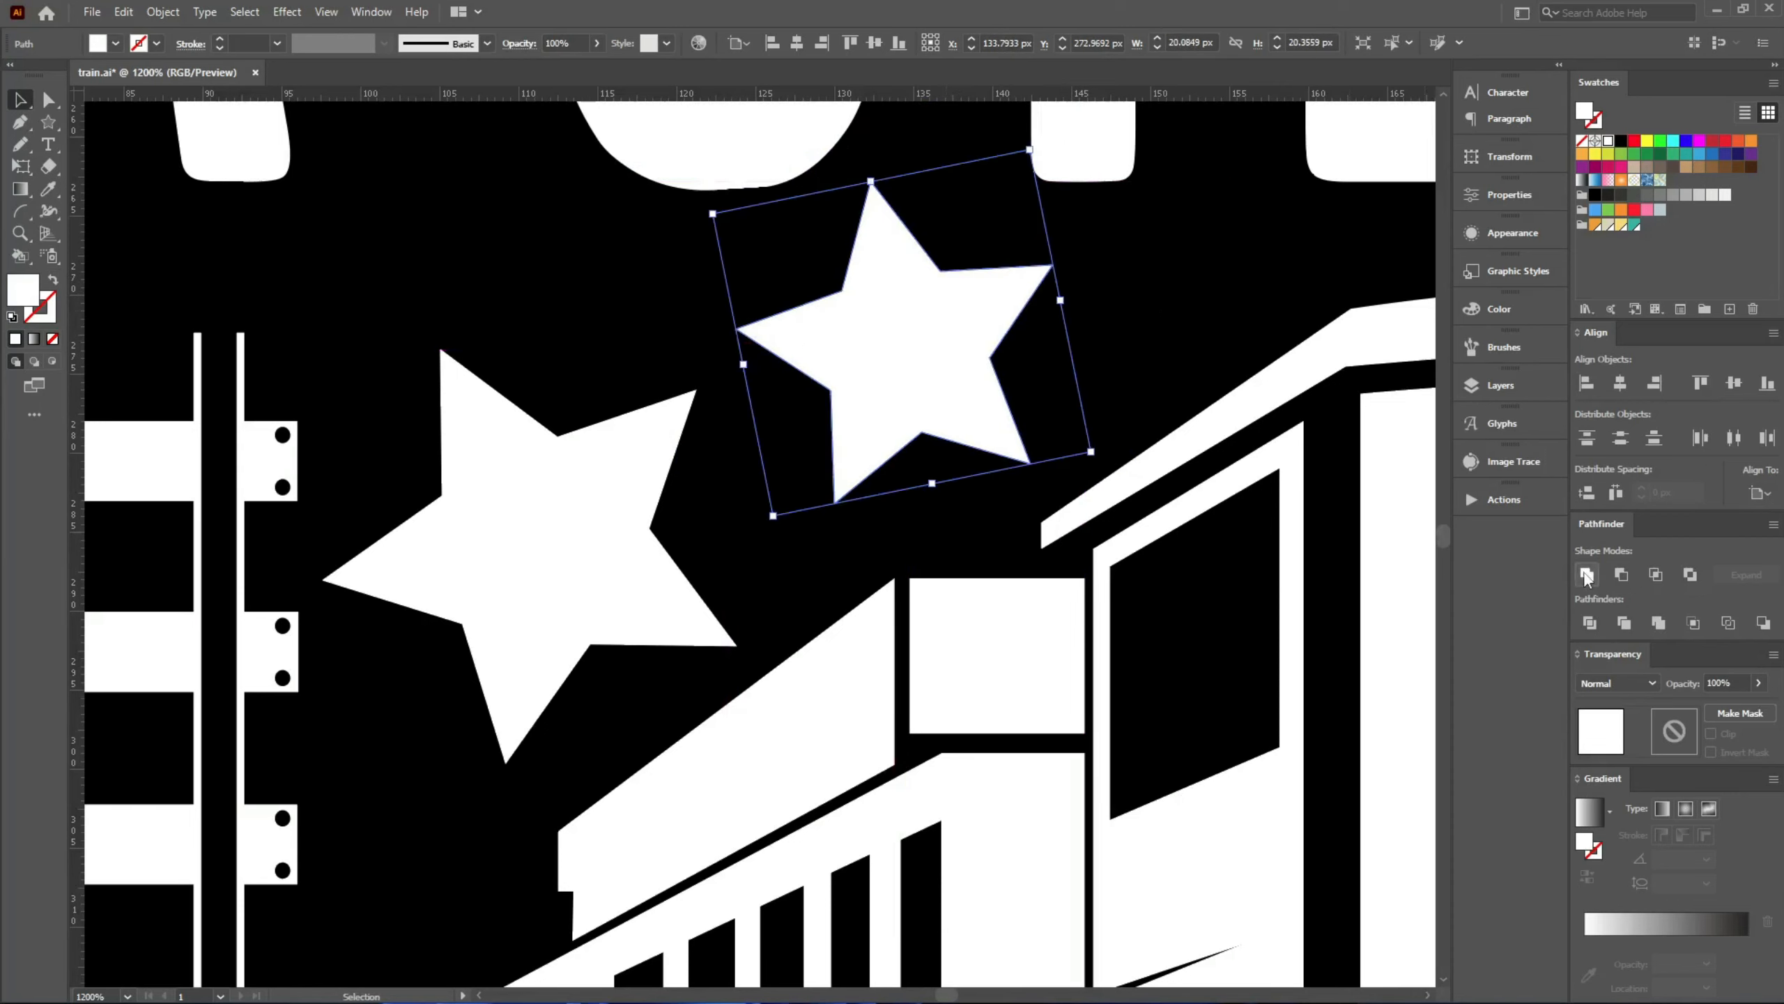
- Unite the two stars into one object and deselect it
left_click(615, 497, "shift")
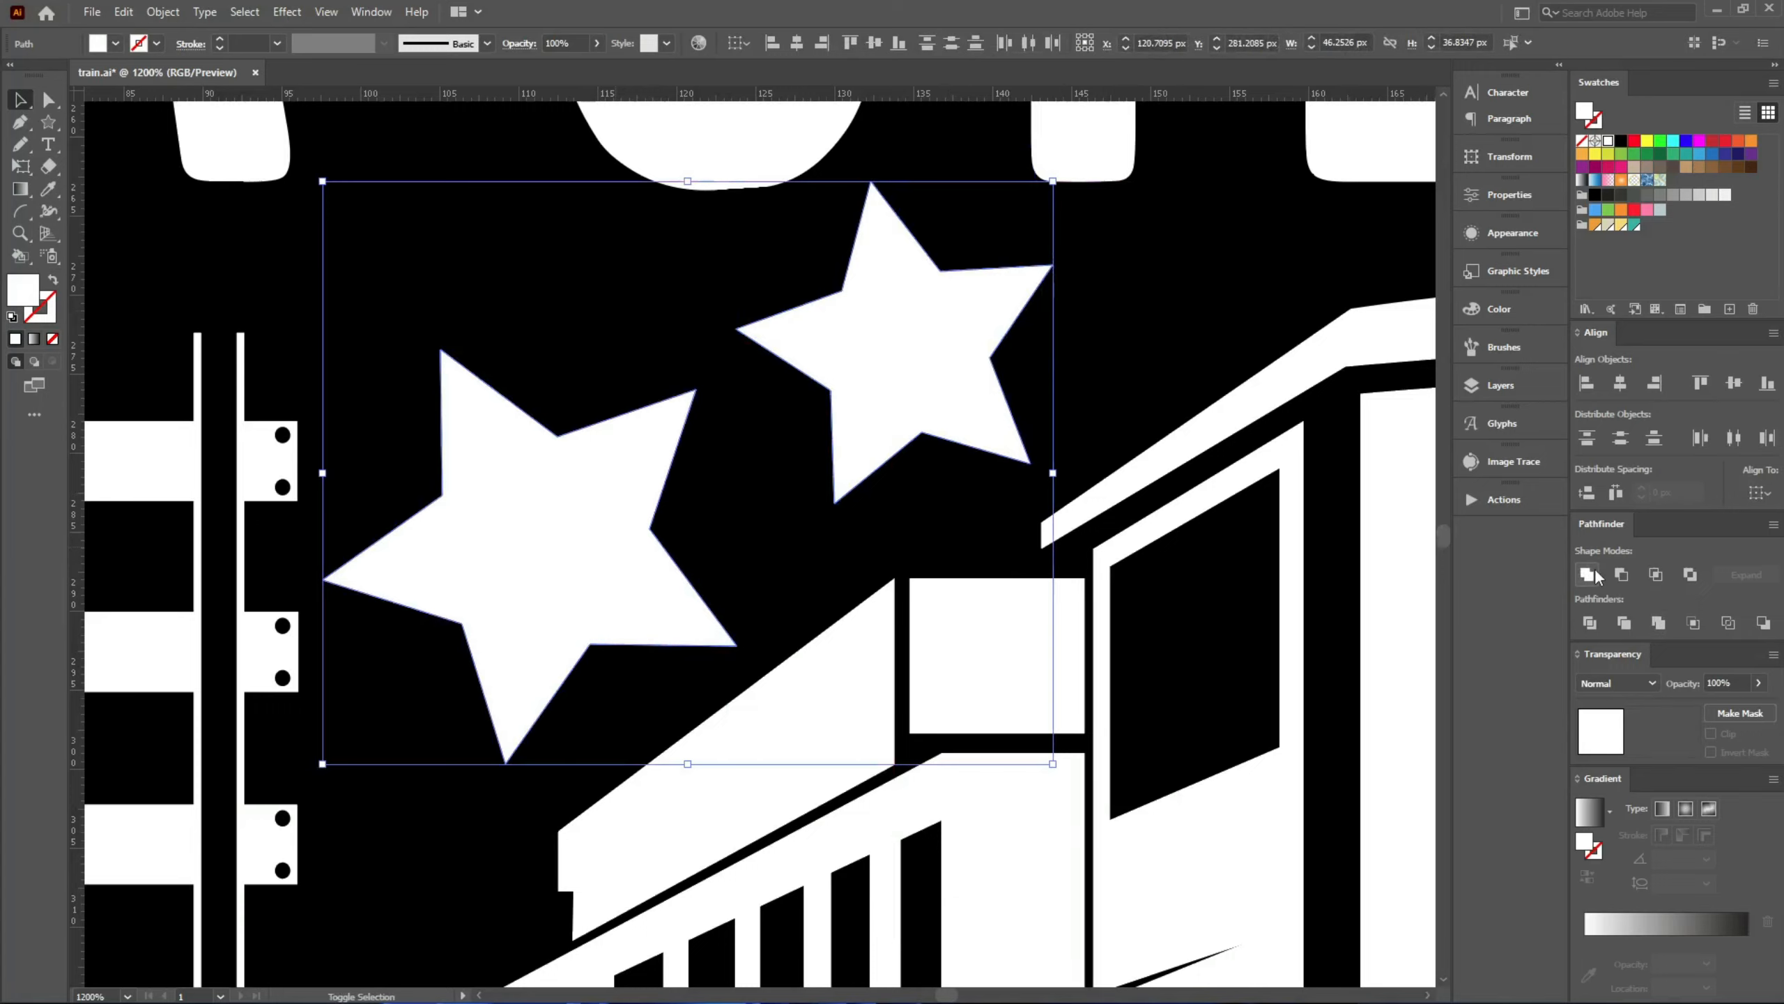
key("ctrl+g")
left_click(736, 490)
scroll(699, 492, "down", 4)
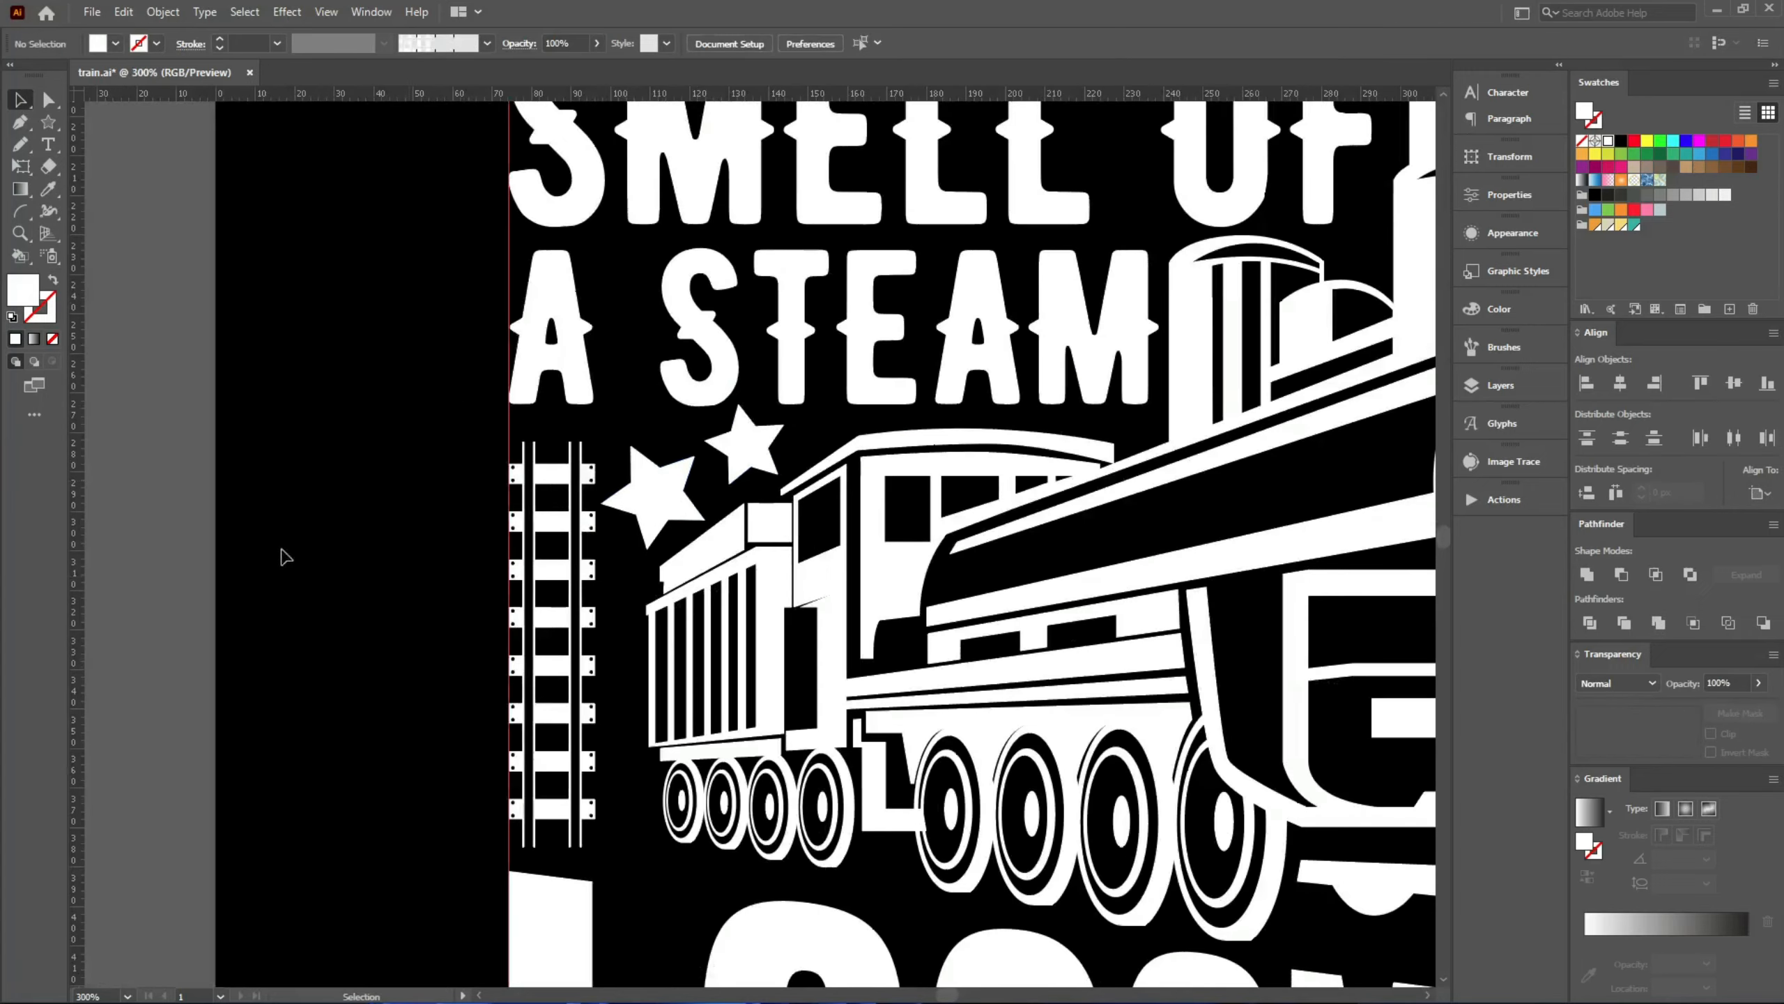
- Unlock and remove the guides, delete the spare sign and track beside the artboard, and centre the design on the artboard
scroll(268, 536, "down", 3)
right_click(238, 557)
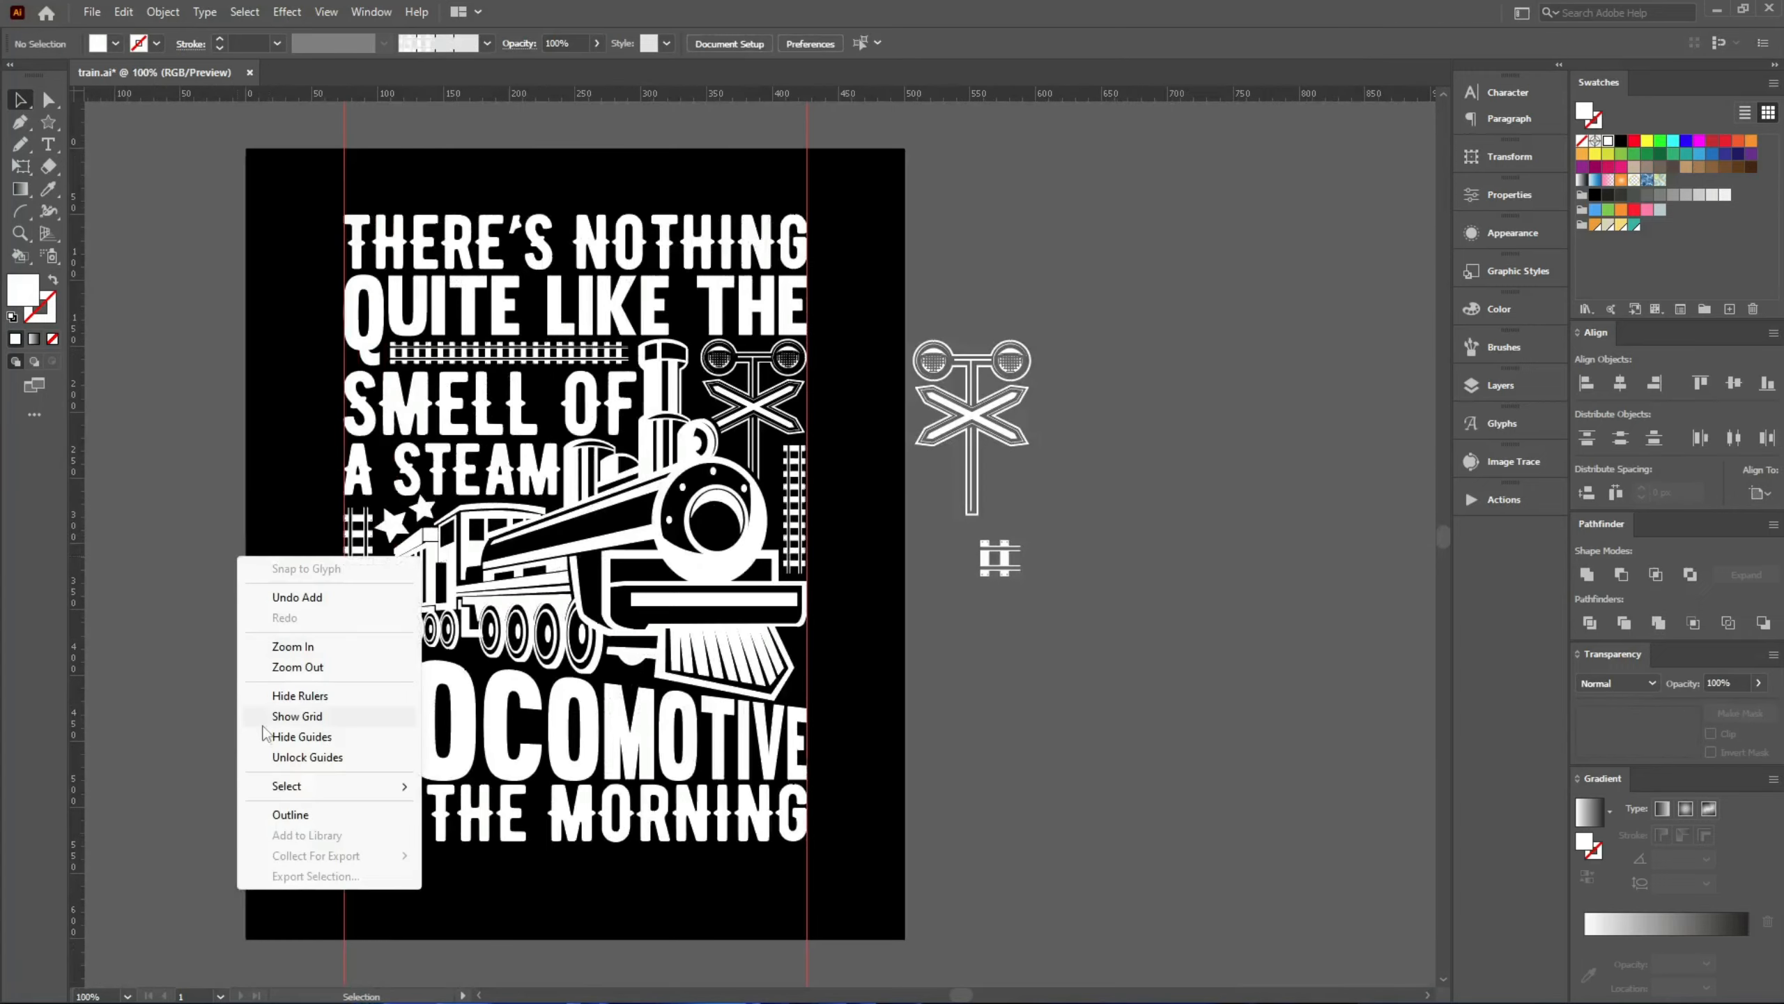
left_click(261, 759)
left_click_drag(251, 847, 891, 927)
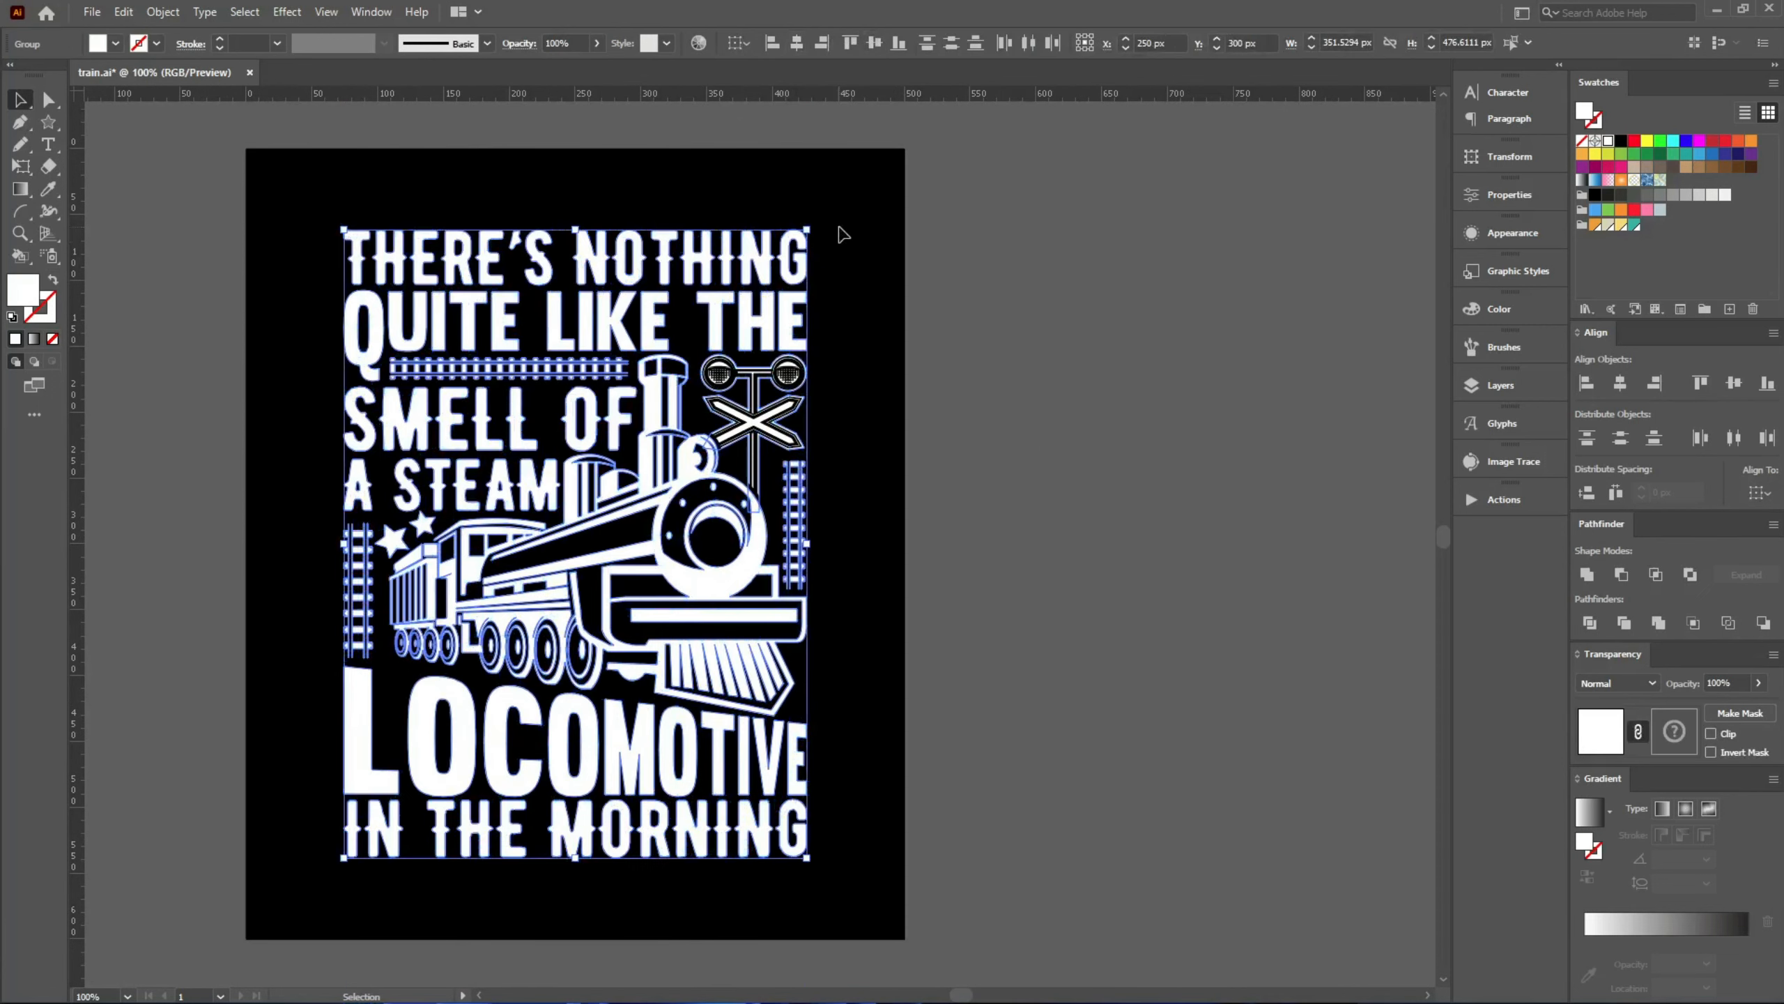
left_click(841, 234)
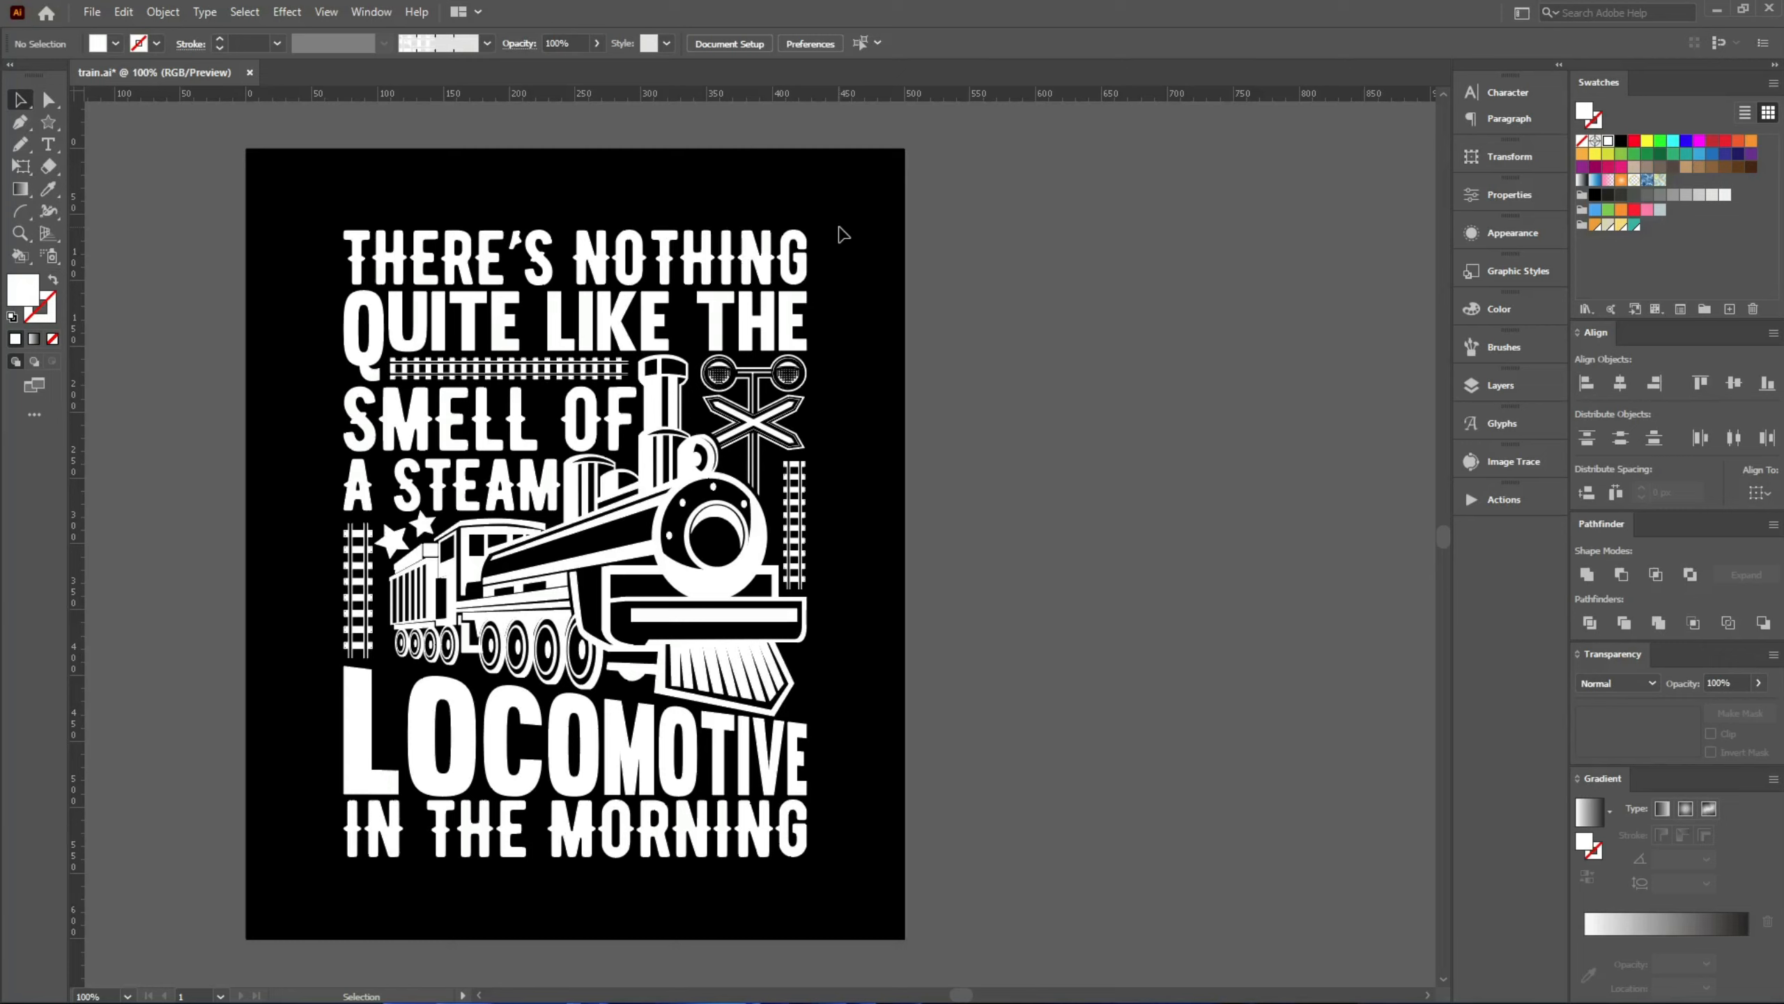
- Fill the THERE'S NOTHING line with the beige swatch and the QUITE LIKE THE line with the orange swatch
scroll(842, 234, "down", 1)
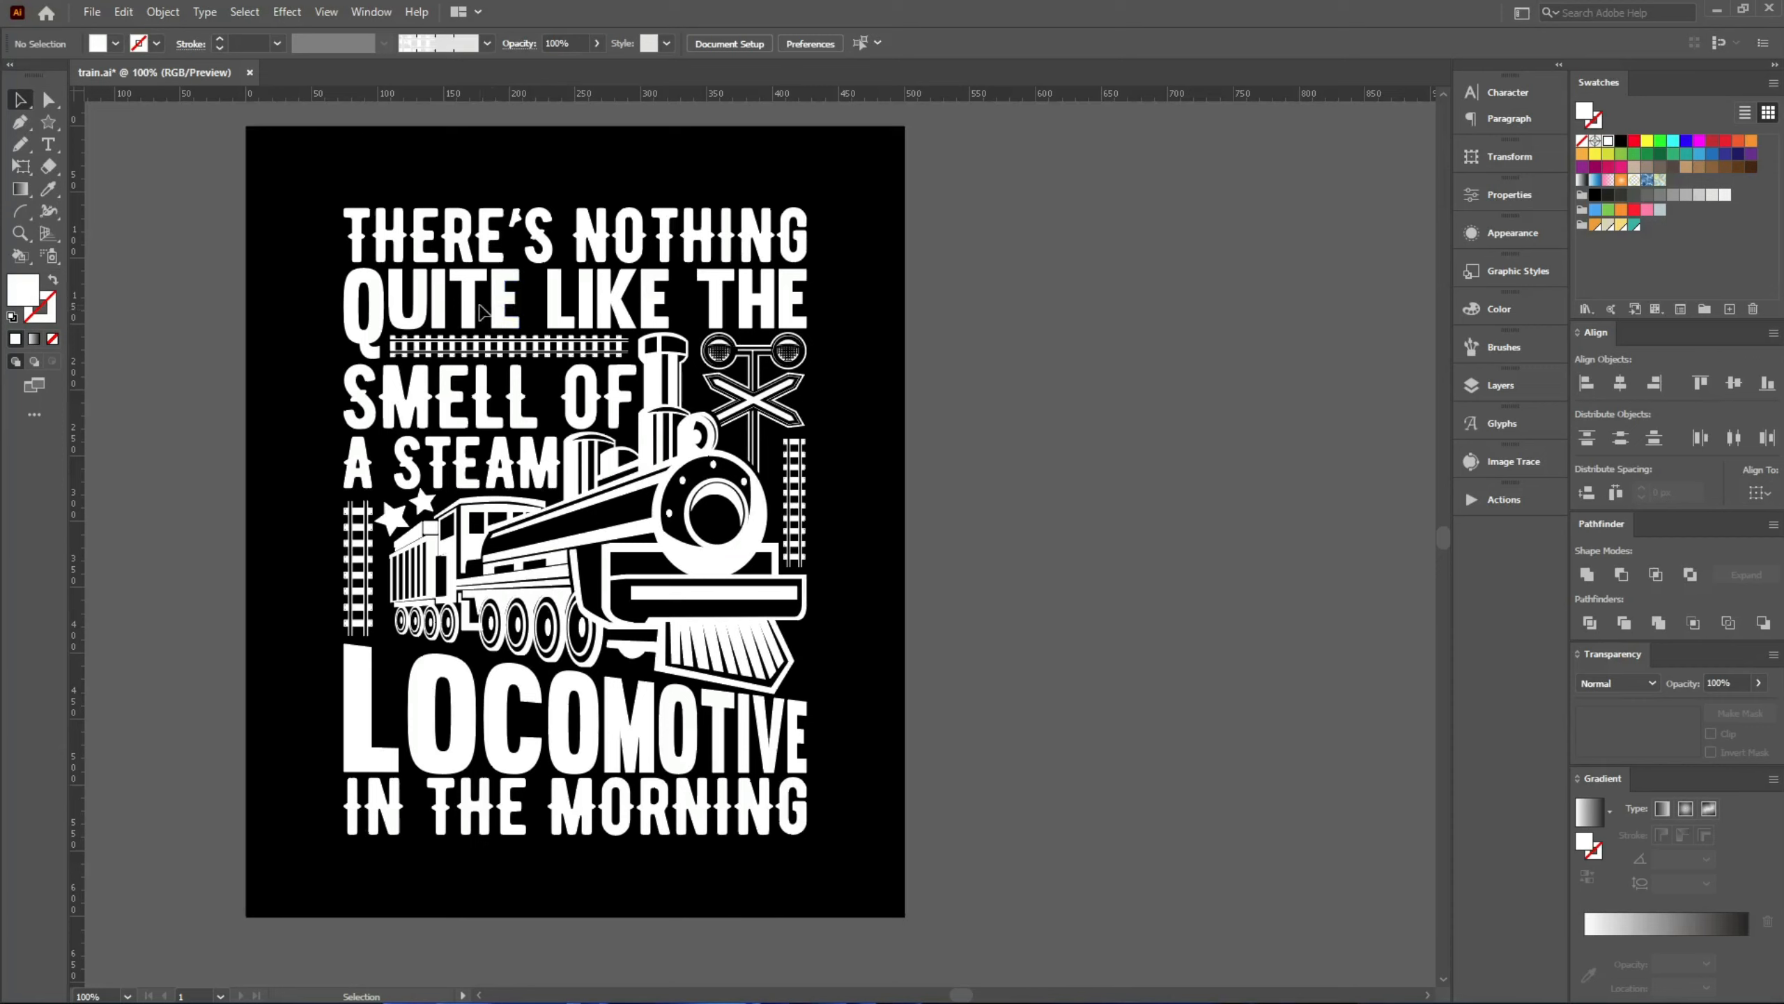
left_click_drag(257, 173, 439, 240)
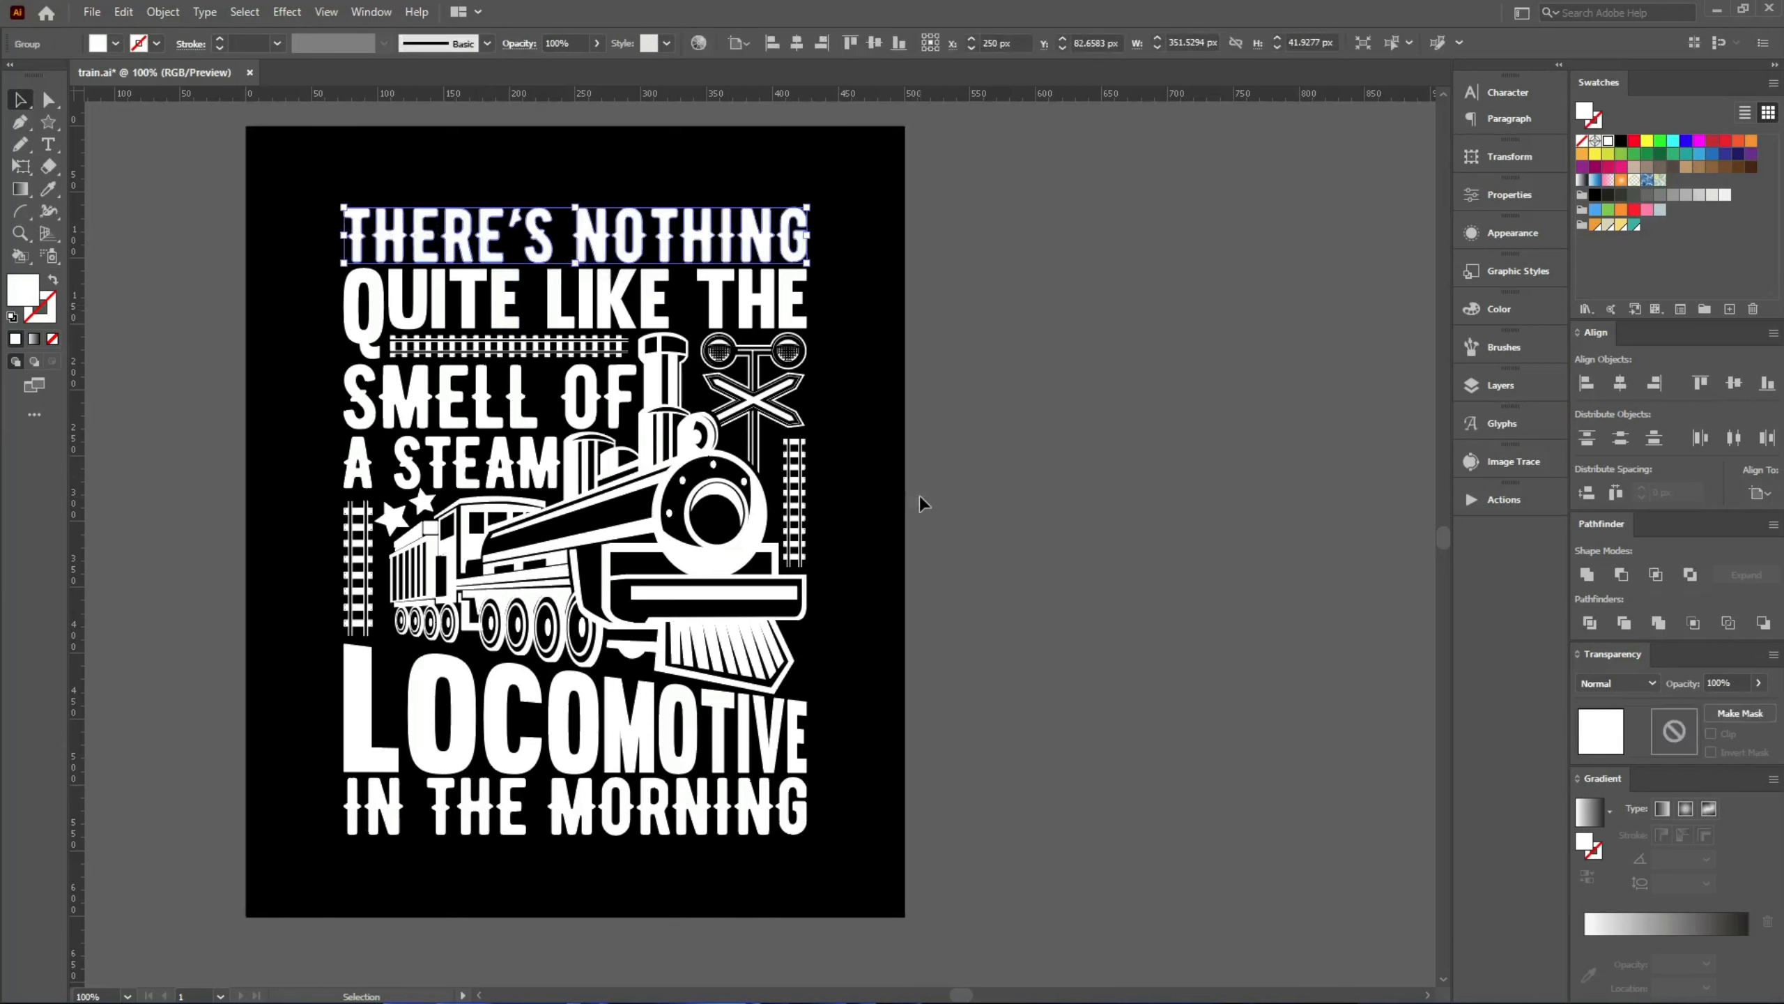
left_click(1608, 228)
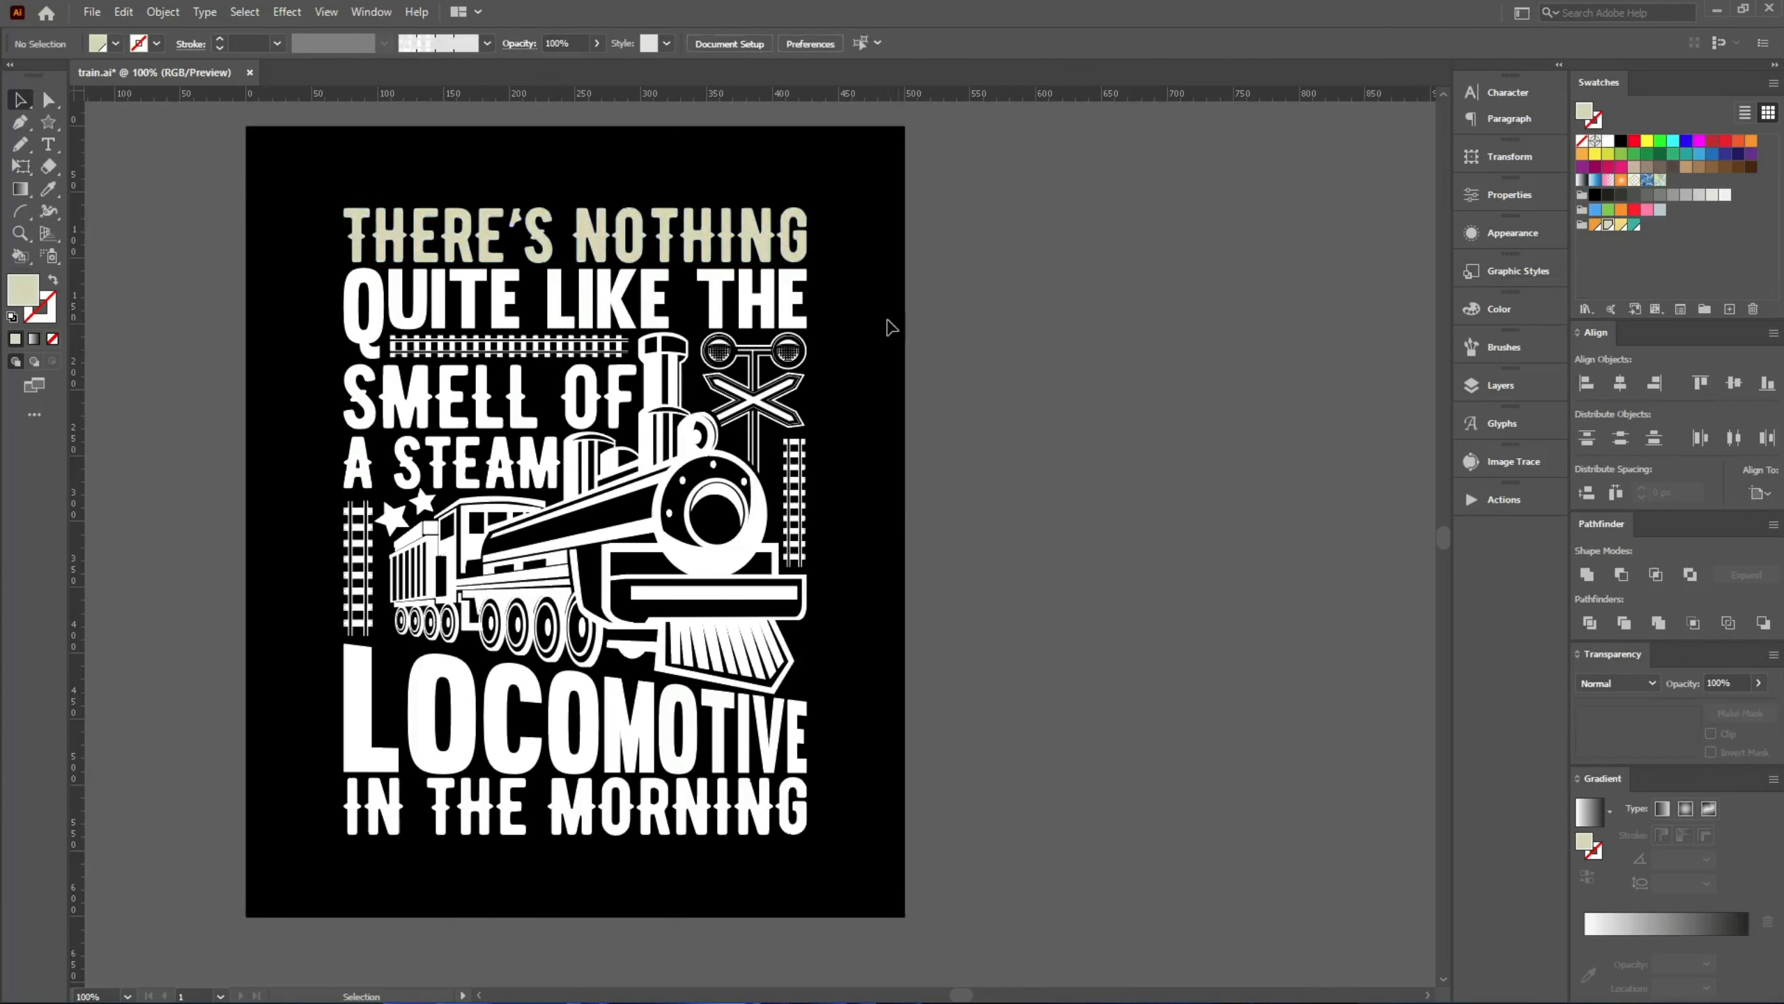
left_click(711, 313)
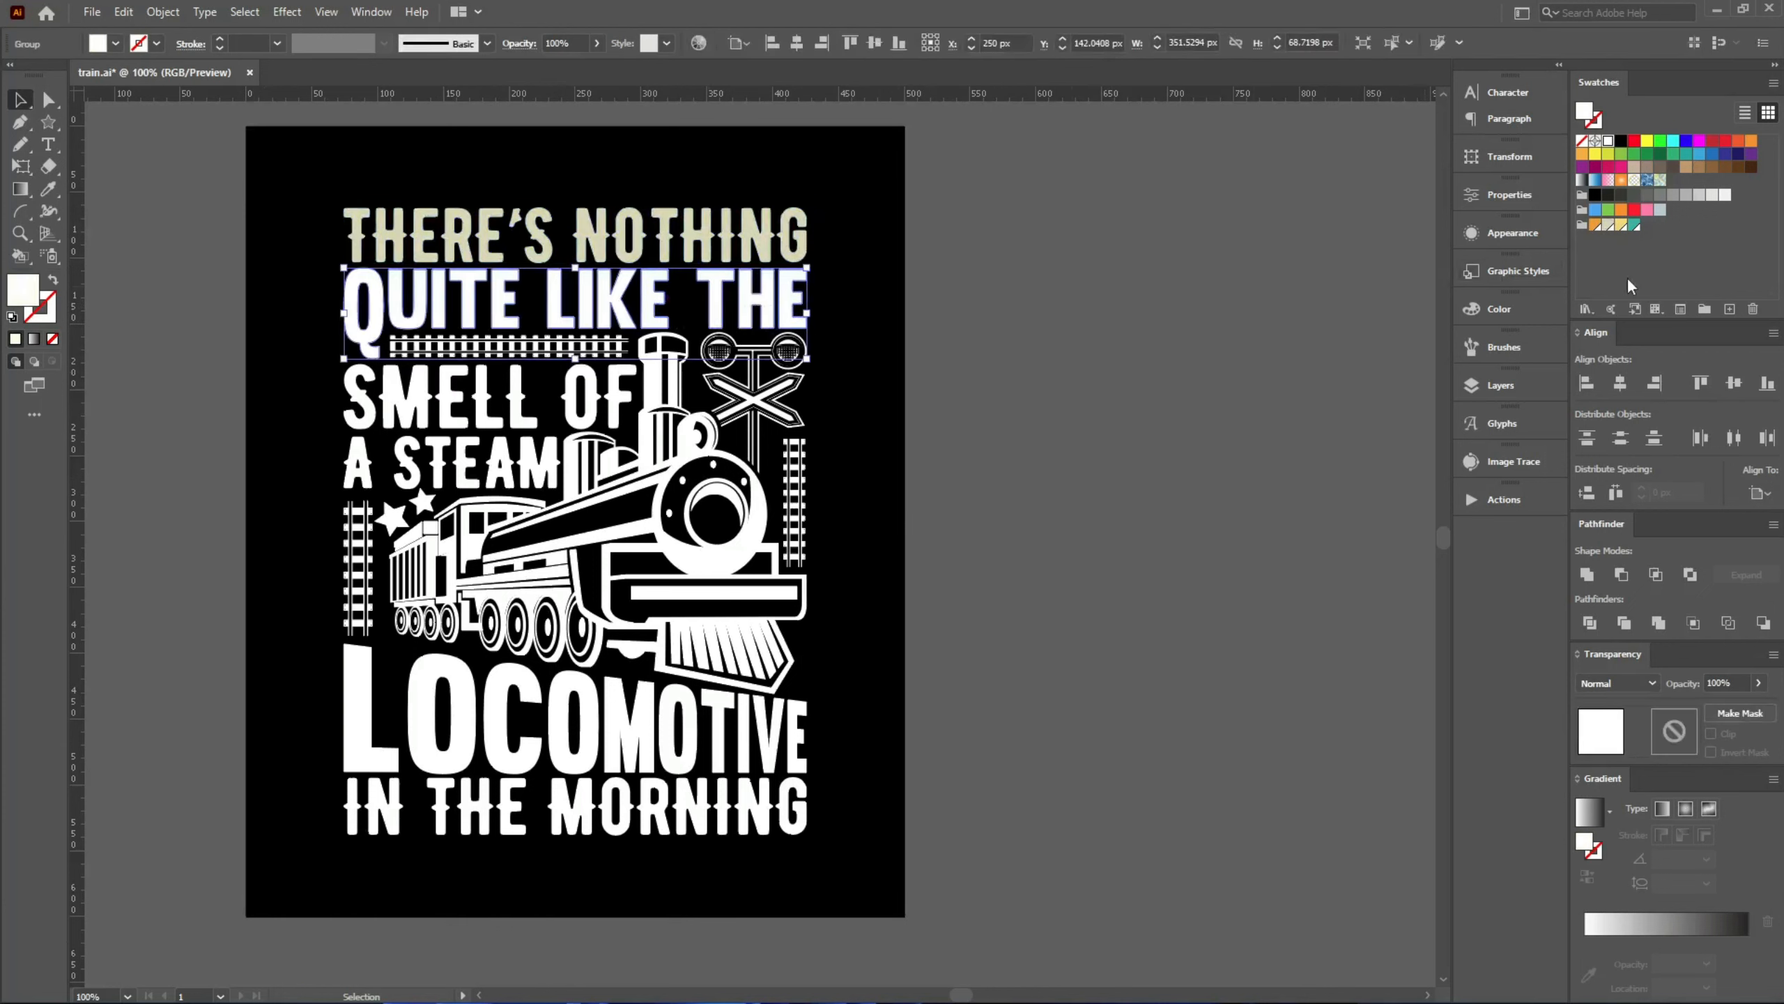
left_click(1595, 227)
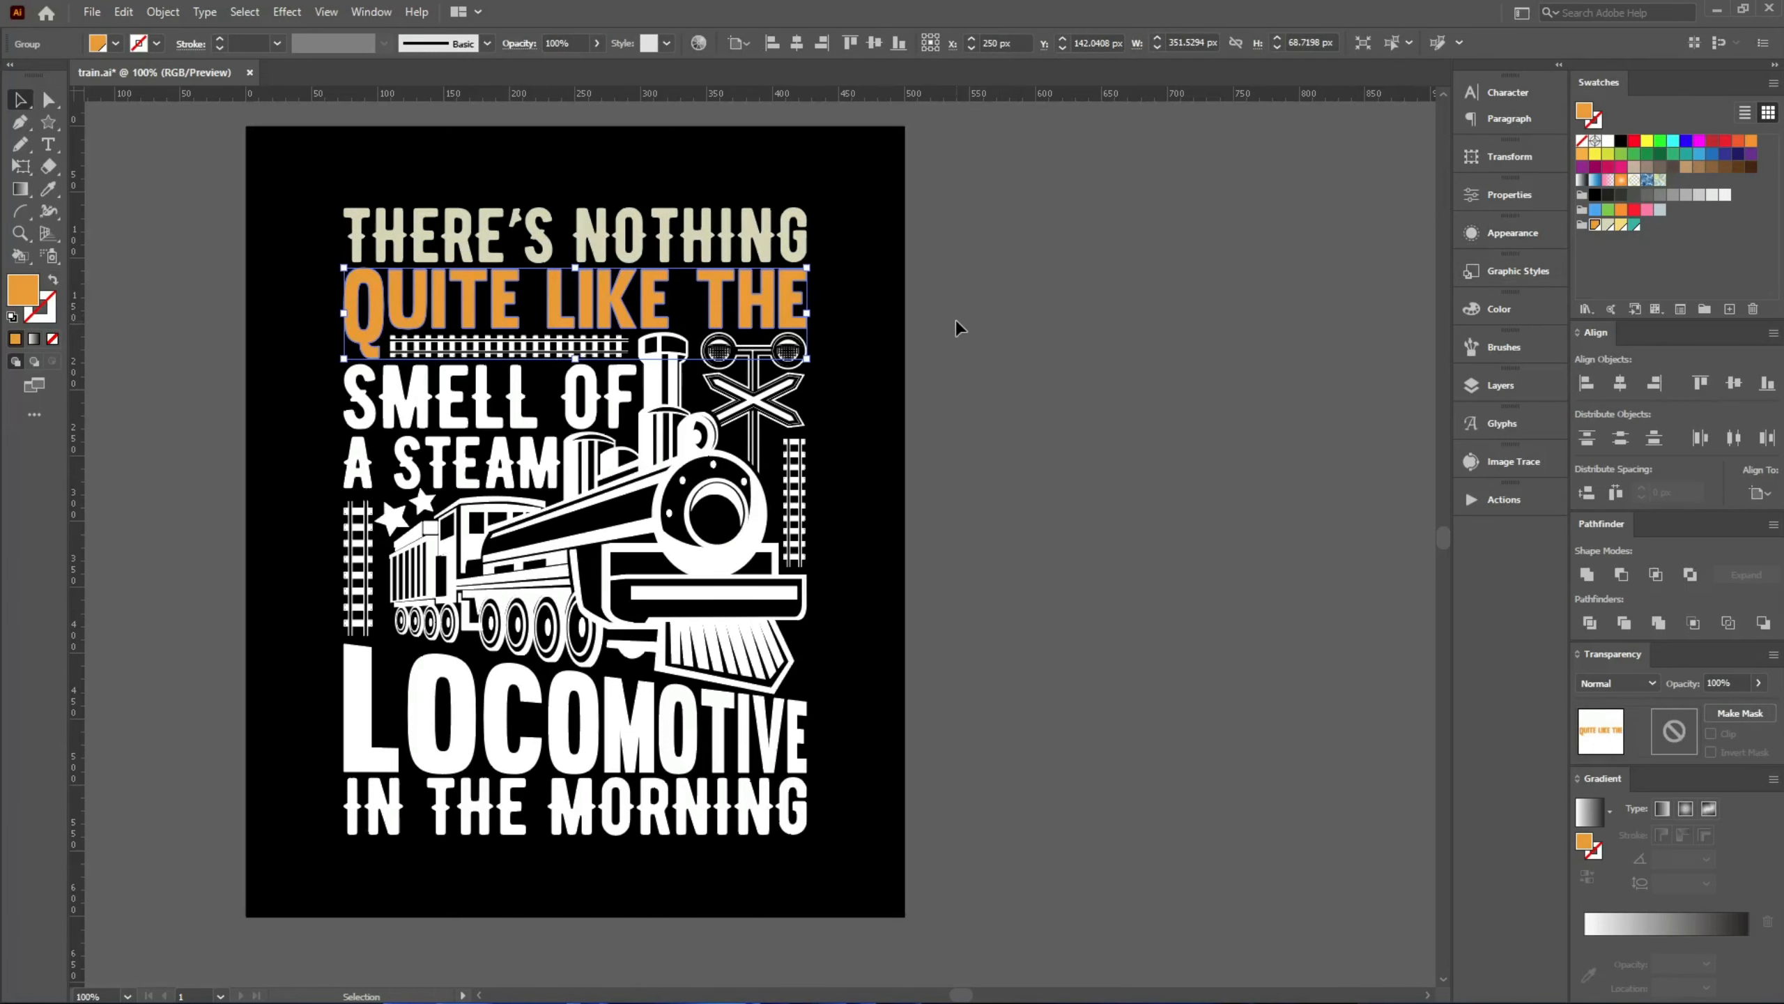
left_click(909, 321)
- Recolour the horizontal track under QUITE LIKE THE with the orange sampled from that line
scroll(385, 303, "up", 4)
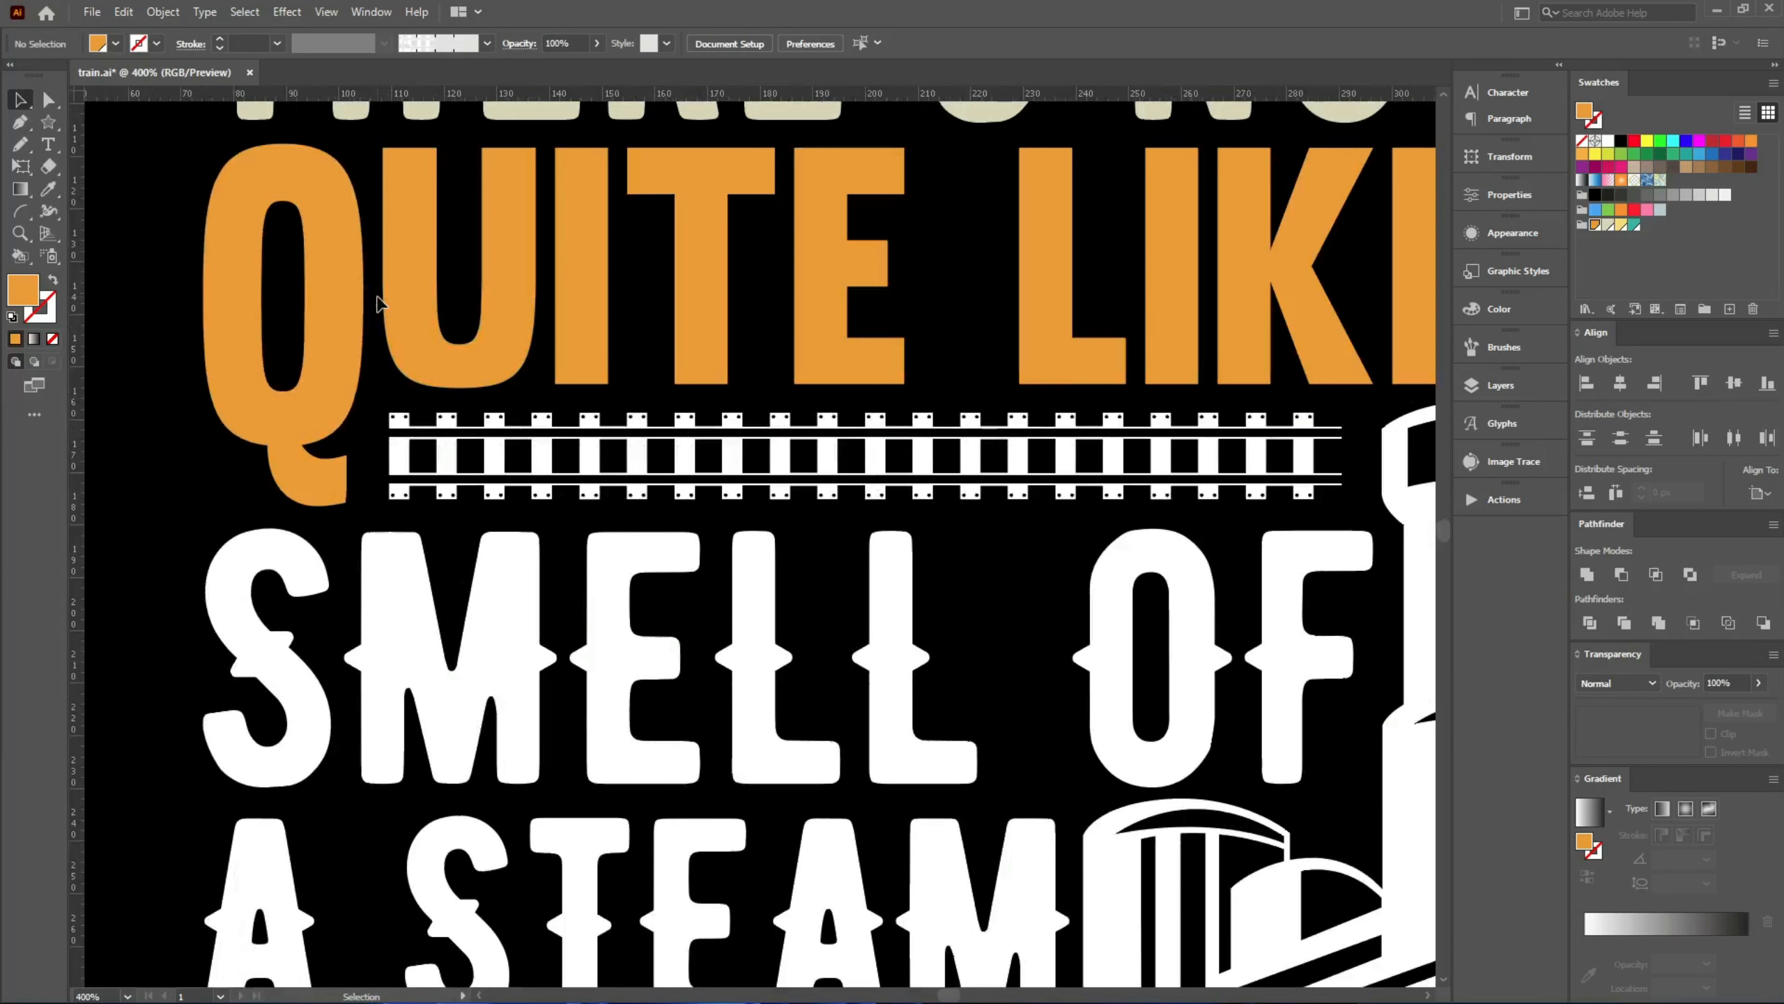
scroll(378, 289, "down", 2)
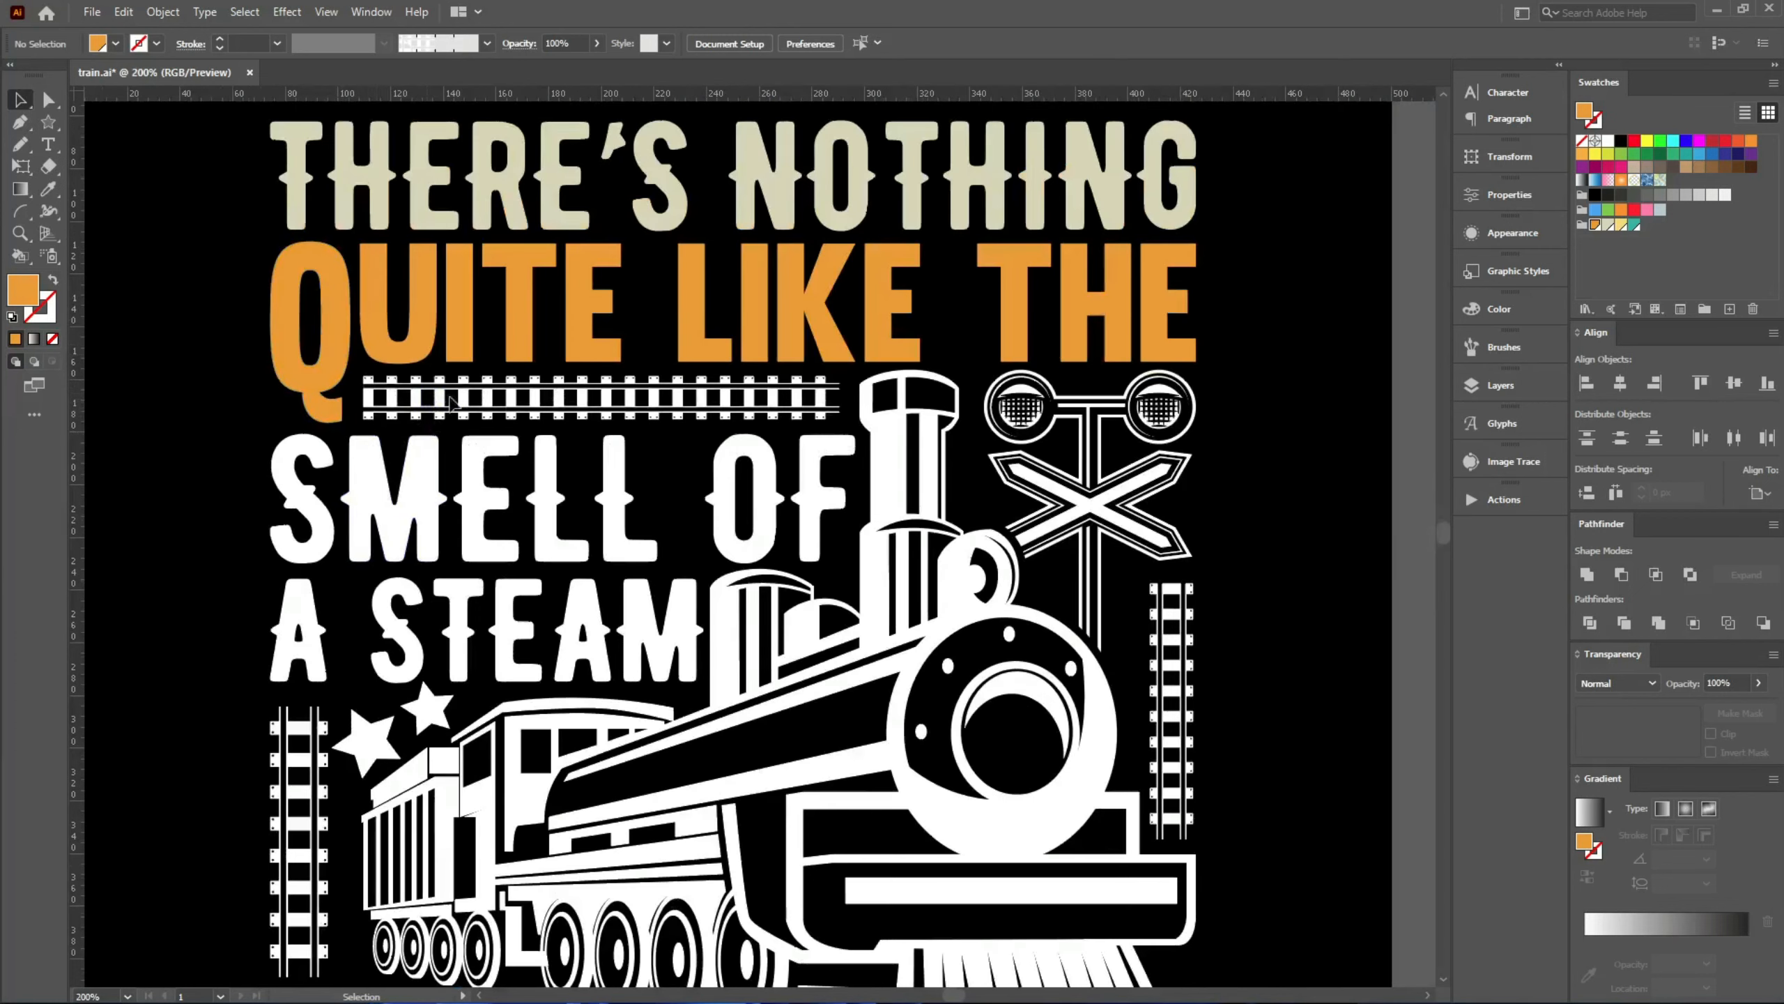
left_click(453, 401)
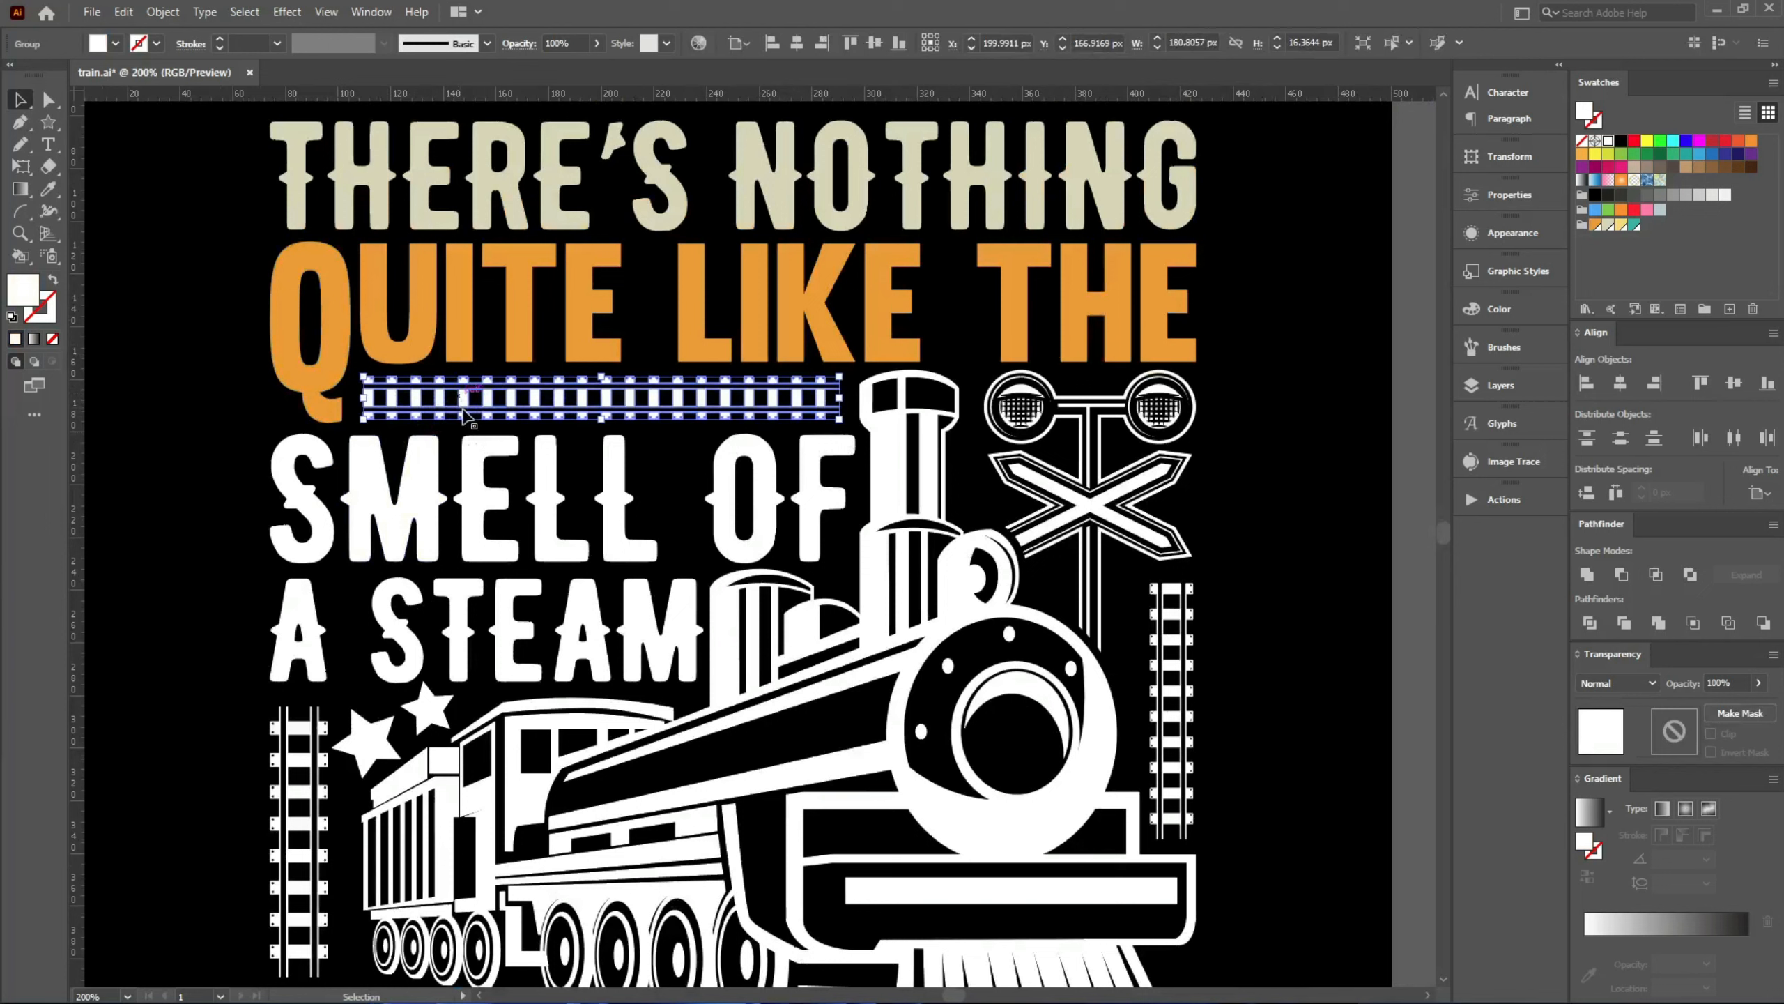
key("i")
left_click(403, 353)
key("v")
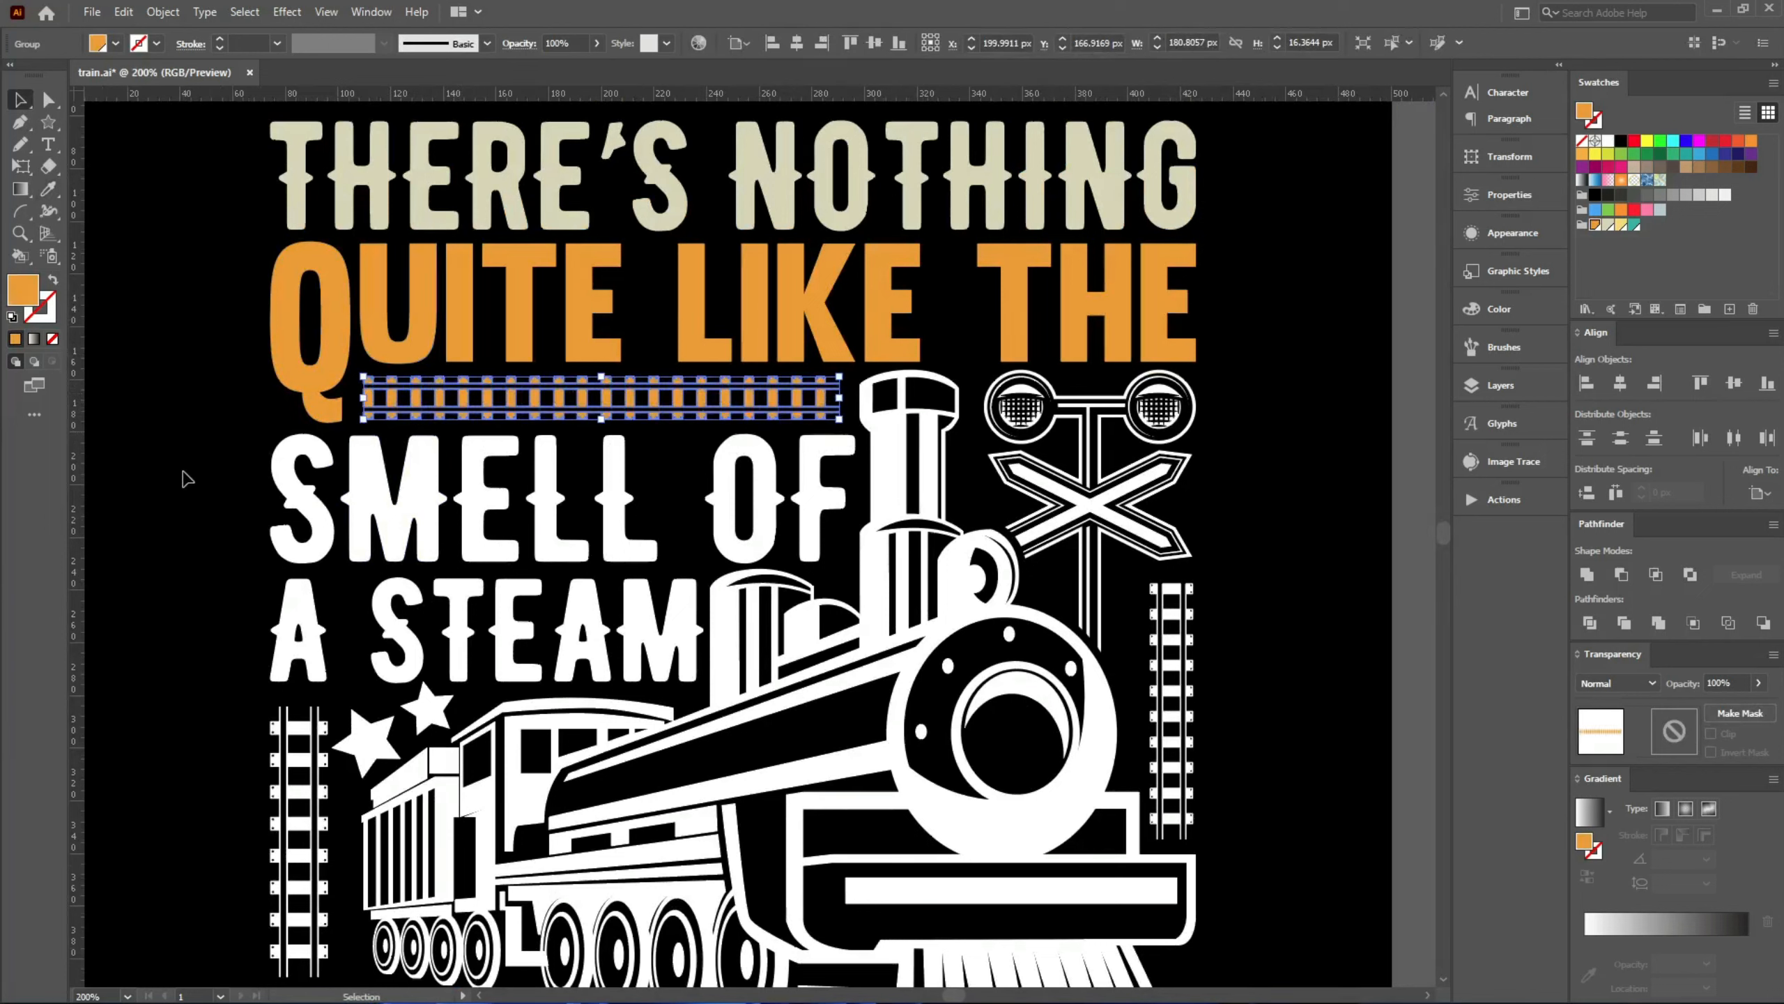
left_click(188, 472)
- Recolour the SMELL OF and A STEAM lines with the beige sampled from THERE'S NOTHING
left_click_drag(188, 471, 335, 667)
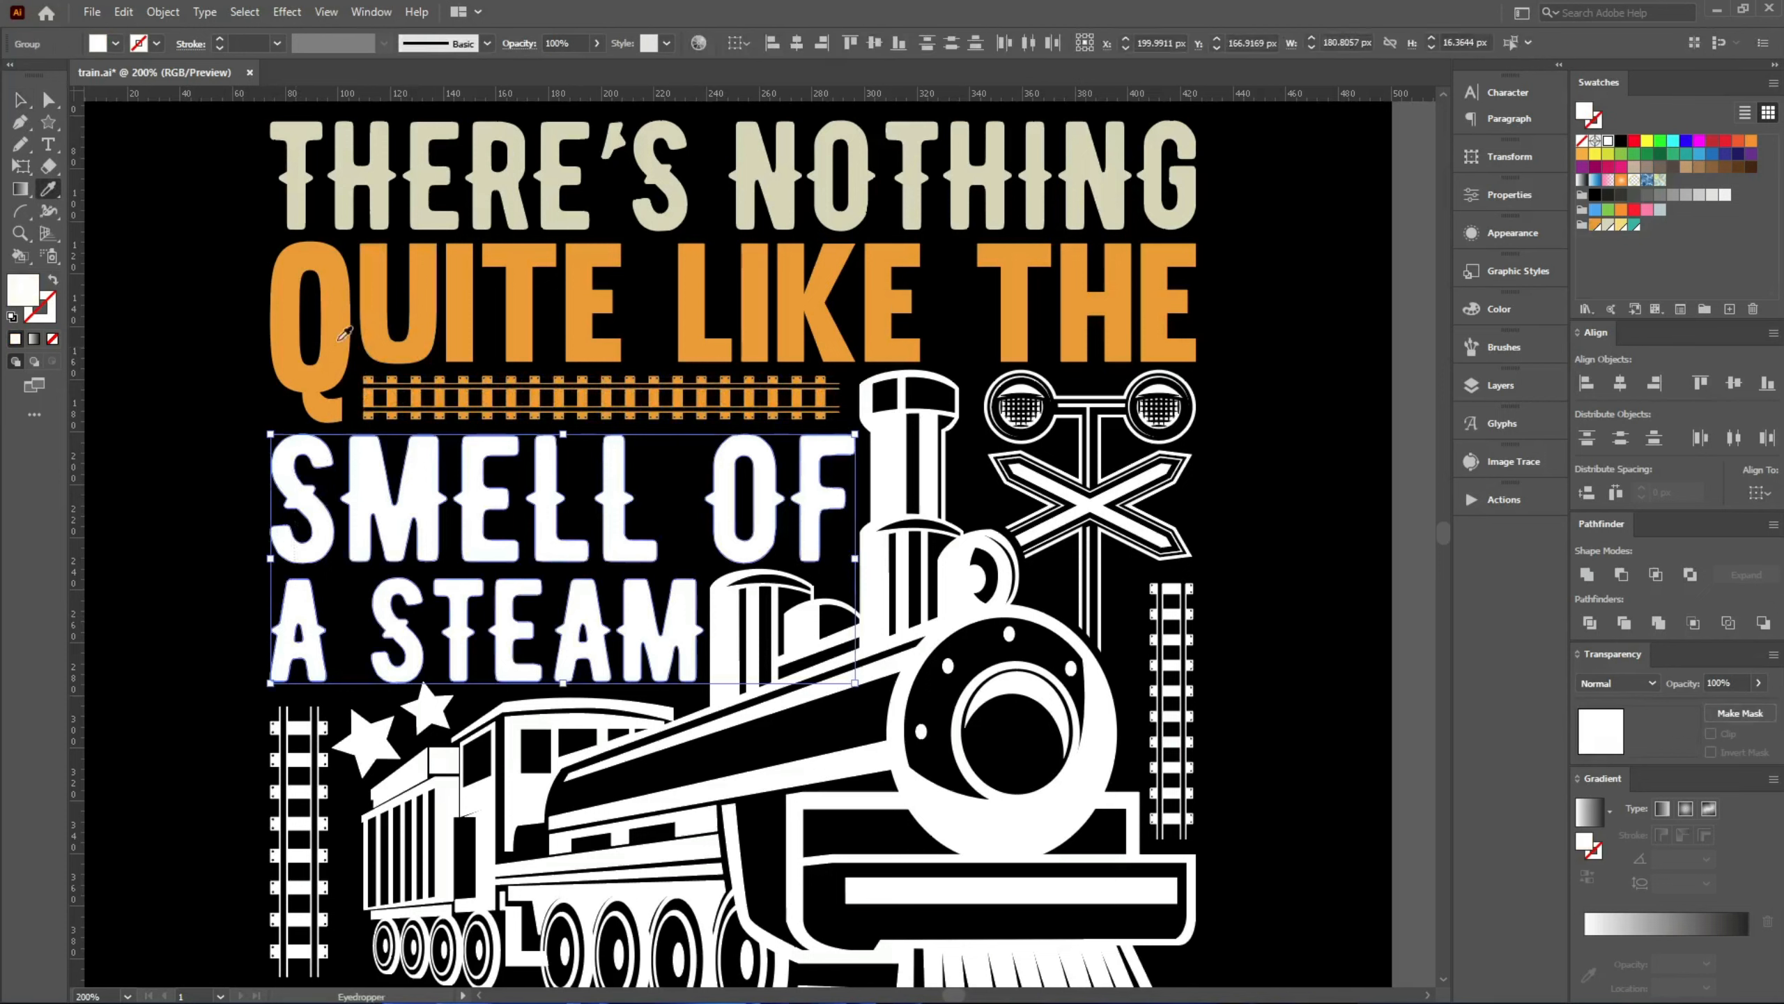
key("i")
left_click(343, 198)
scroll(140, 418, "down", 3)
key("v")
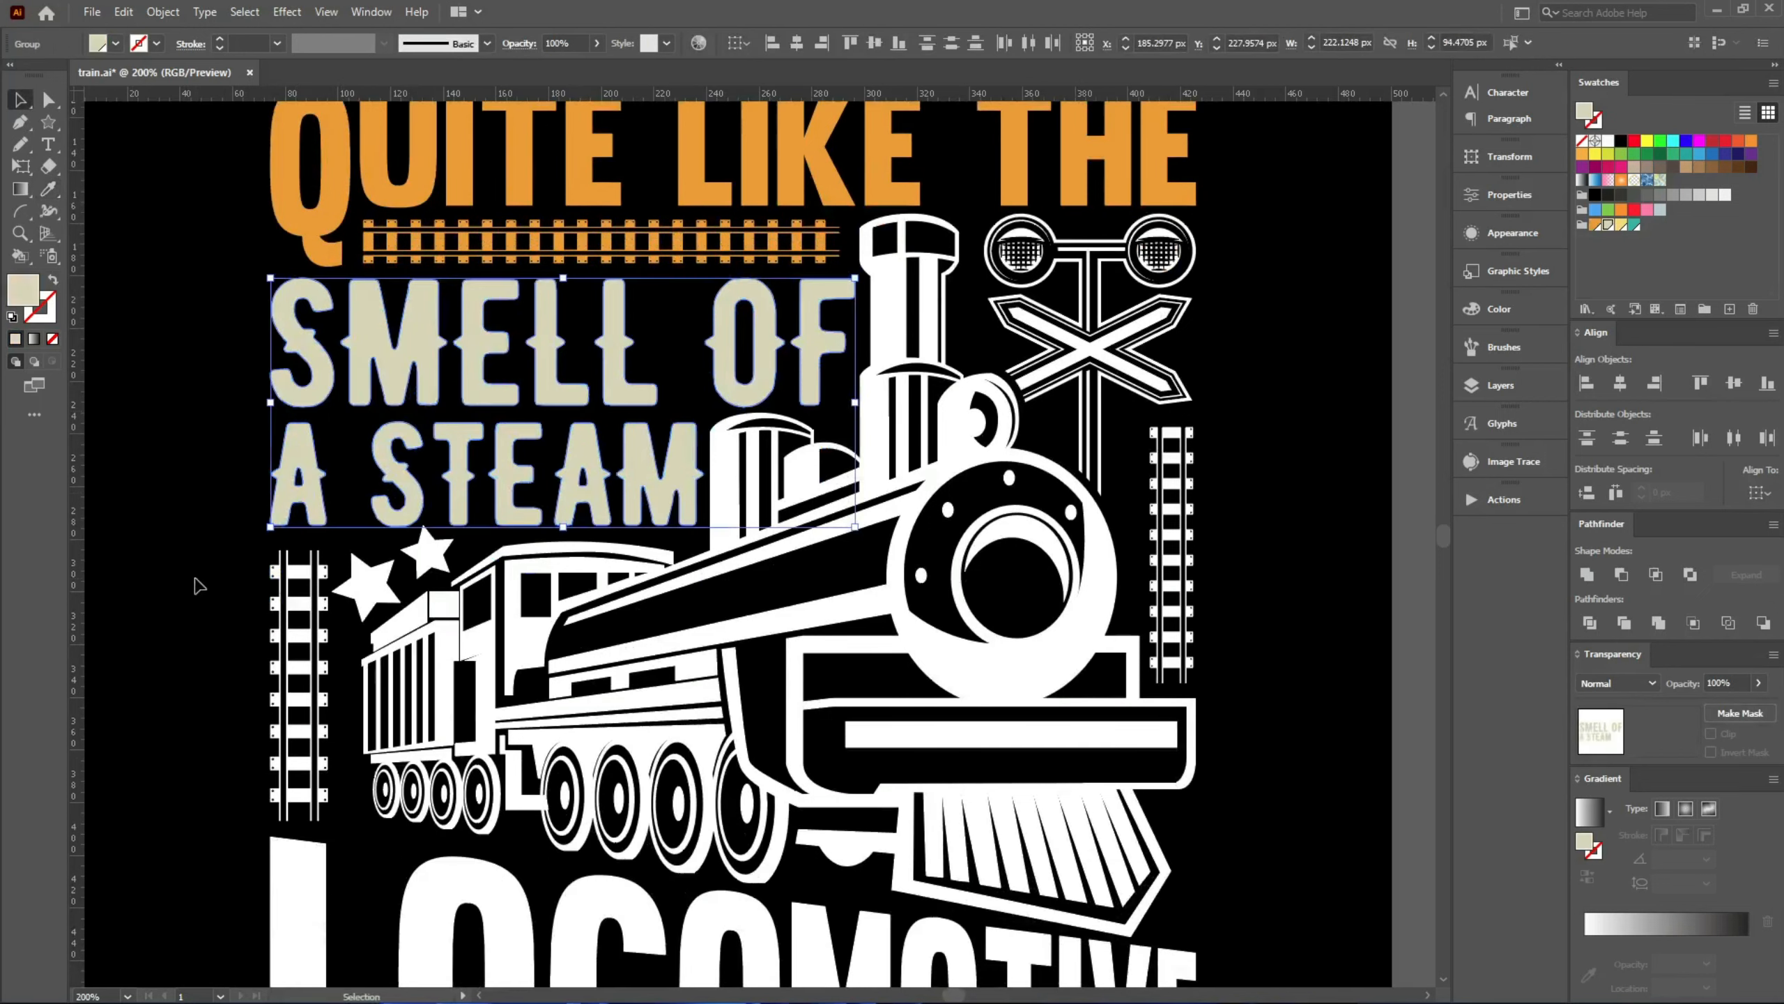
- Recolour the vertical track behind the tender and the two stars with the orange of QUITE LIKE THE
left_click_drag(349, 593, 453, 822)
key("i")
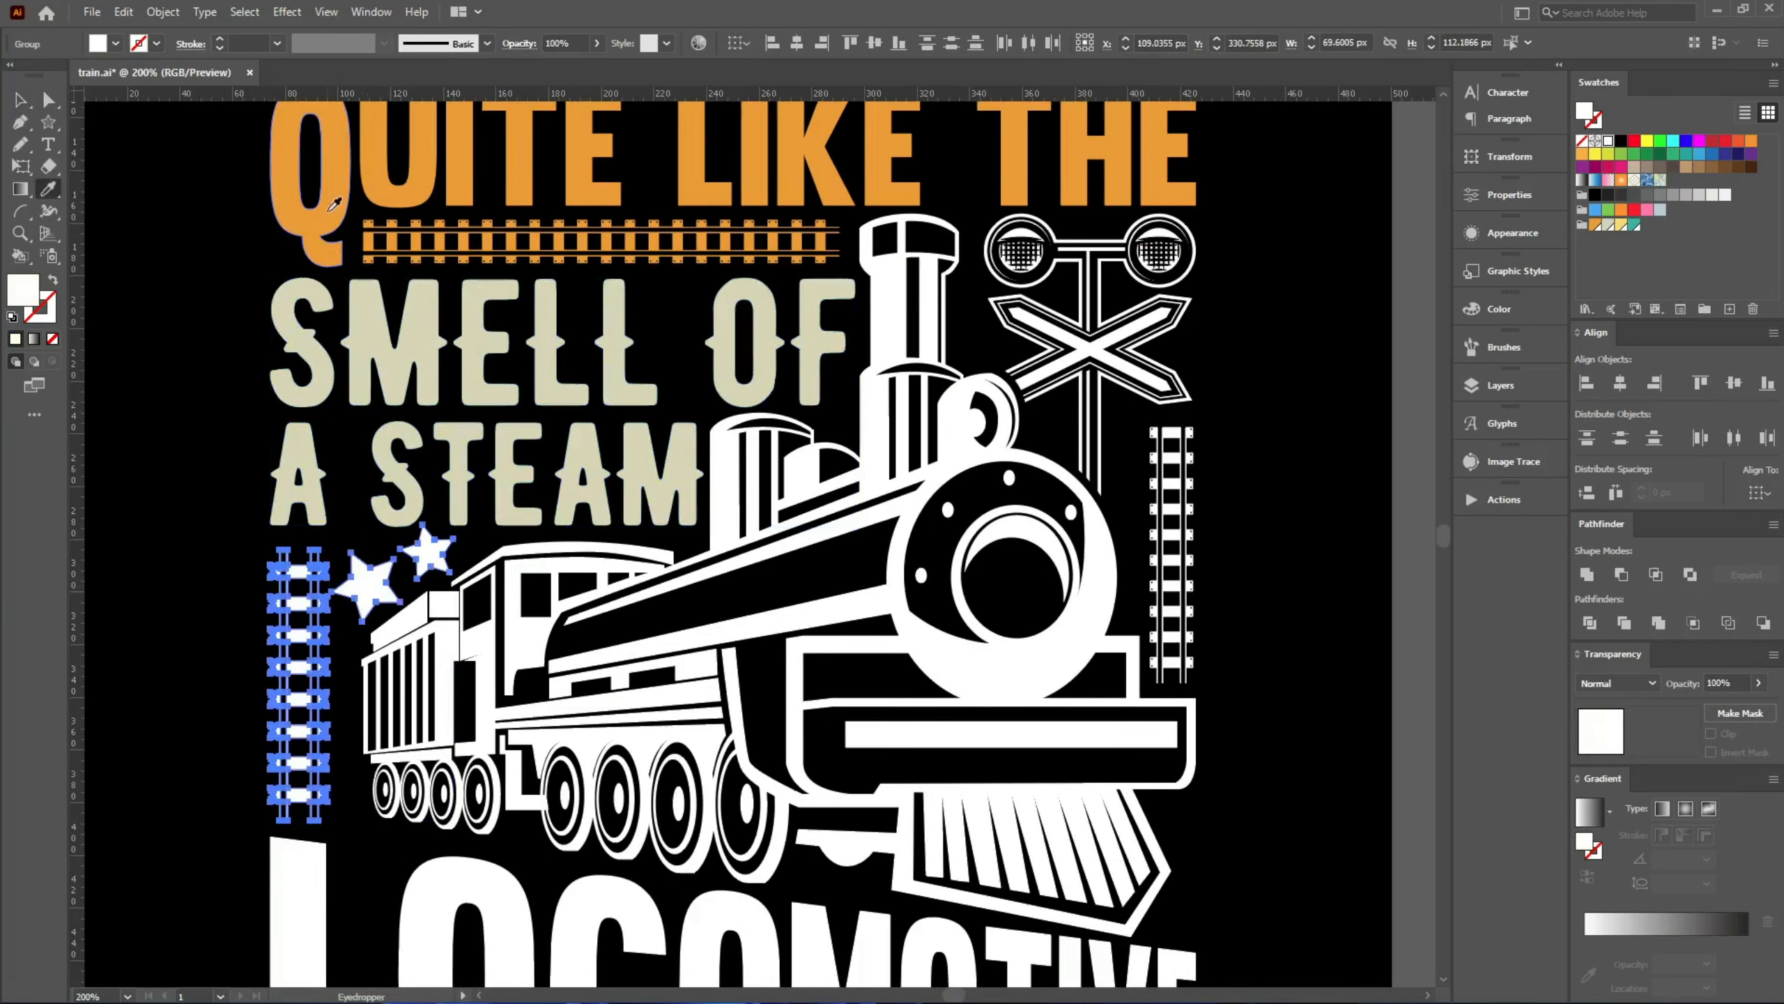
left_click(323, 246)
key("v")
- Recolour the railway crossing sign with the beige sampled from the SMELL OF line
left_click(1087, 492)
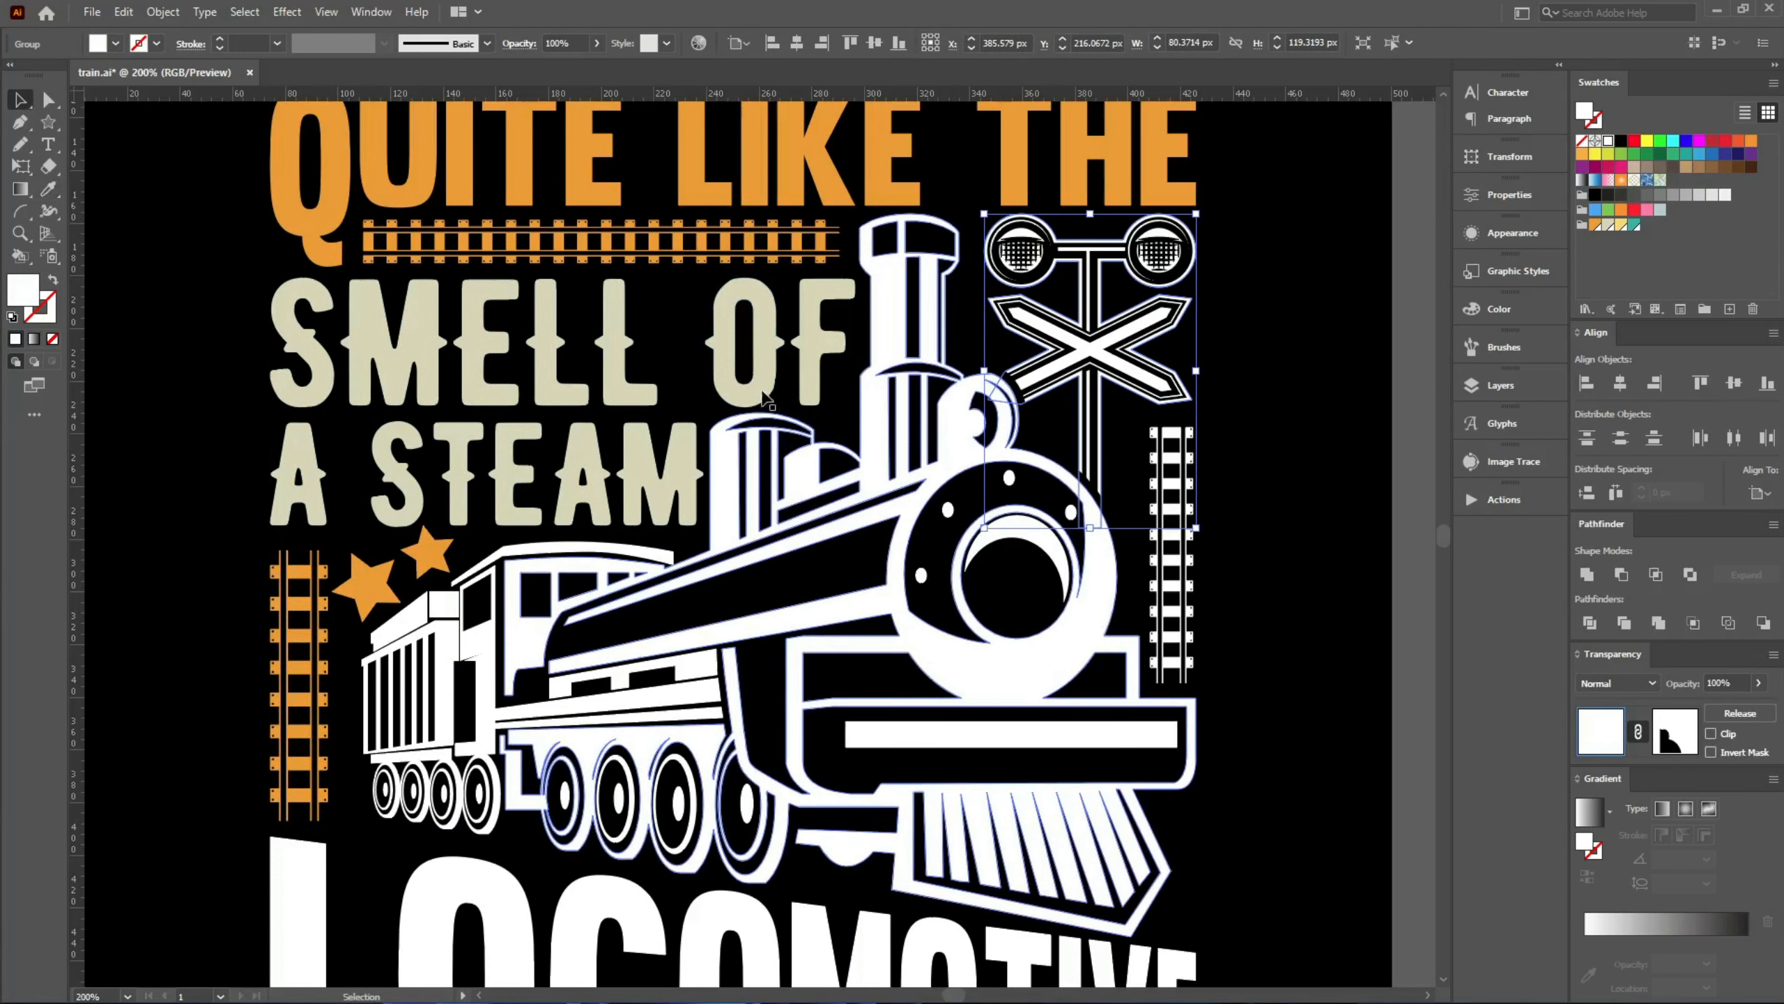
key("i")
left_click(633, 353)
key("v")
- Recolour the locomotive and the track in front of its smokebox with the orange sampled from the tender-side track
left_click_drag(1275, 770, 1147, 671)
key("i")
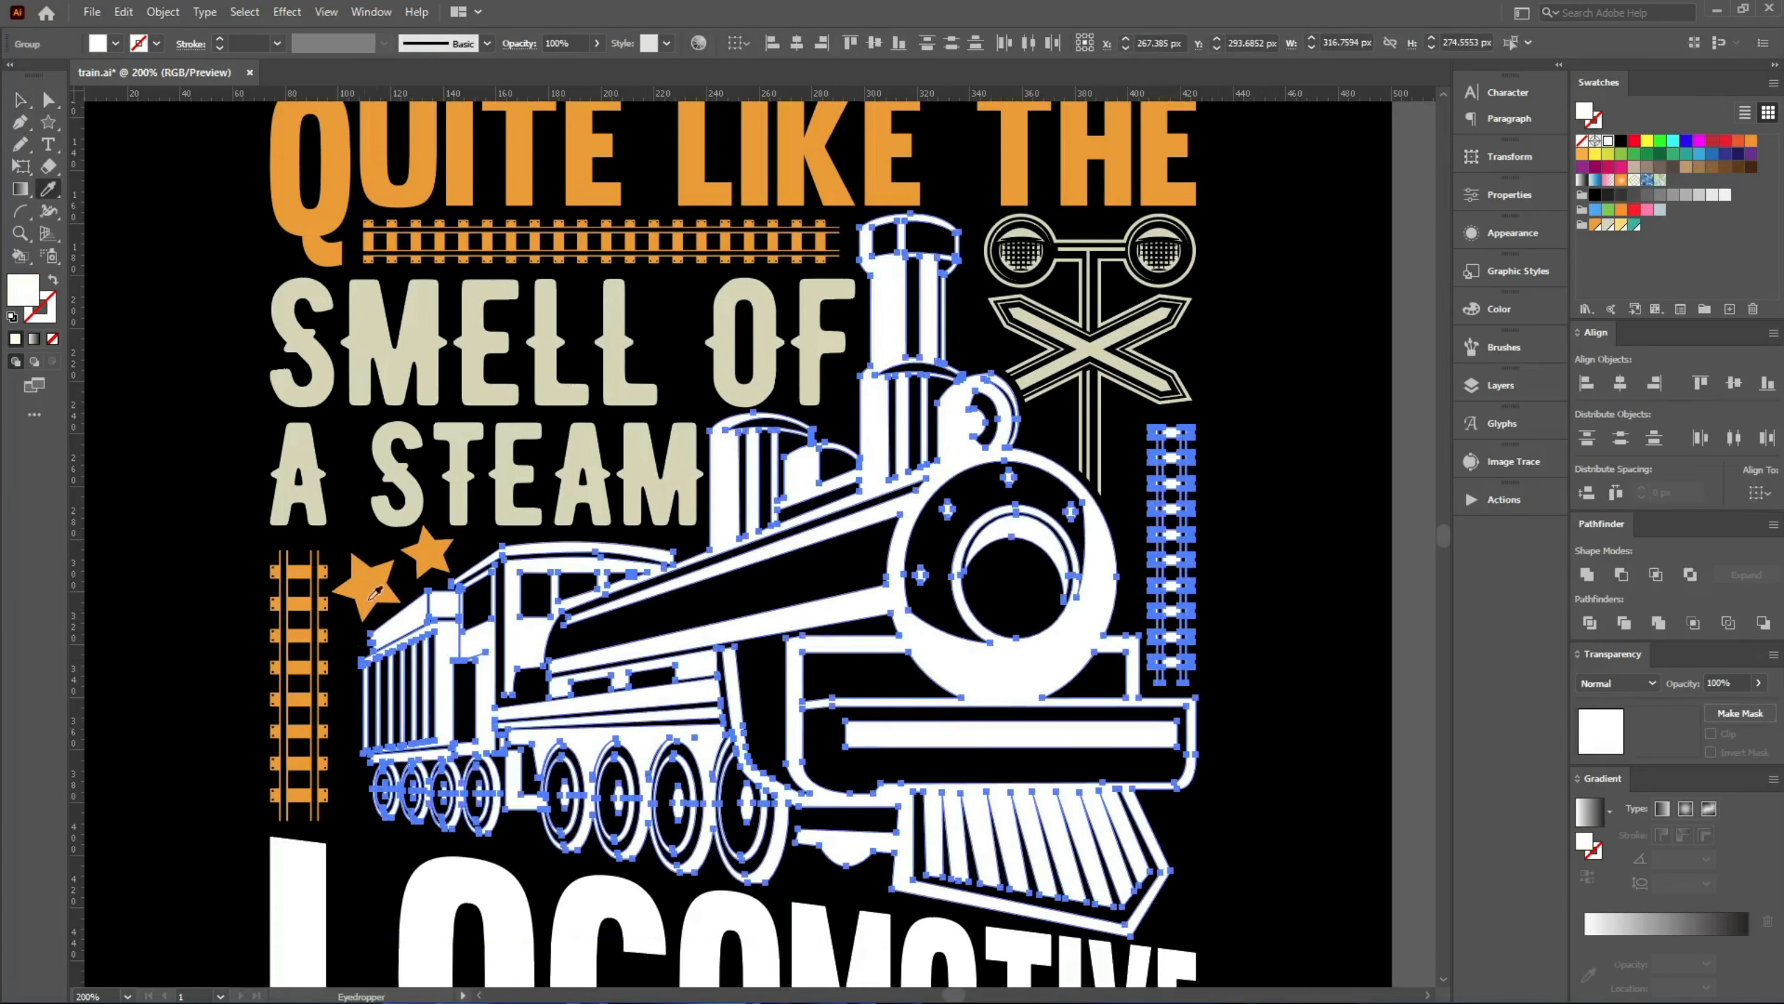
left_click(293, 594)
key("v")
scroll(204, 596, "down", 3)
scroll(186, 590, "down", 5)
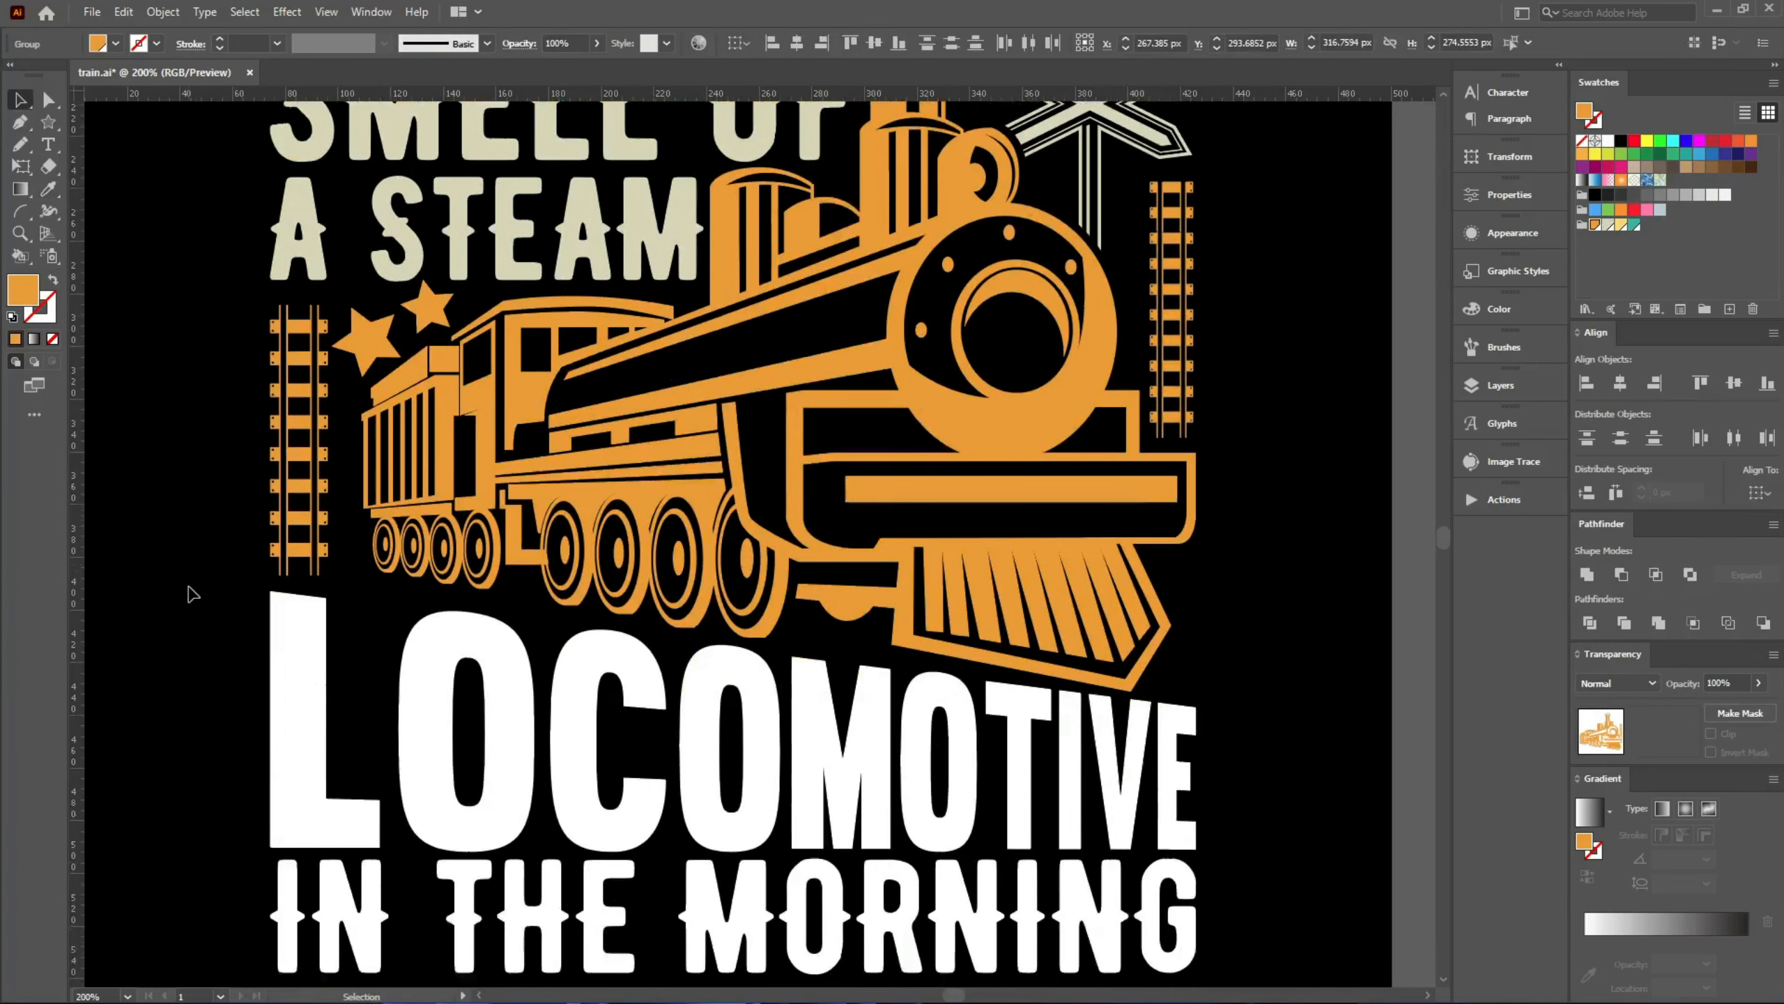
- Recolour the LOCOMOTIVE line, trying the train's orange before applying the beige sampled from A STEAM
left_click(302, 633)
key("i")
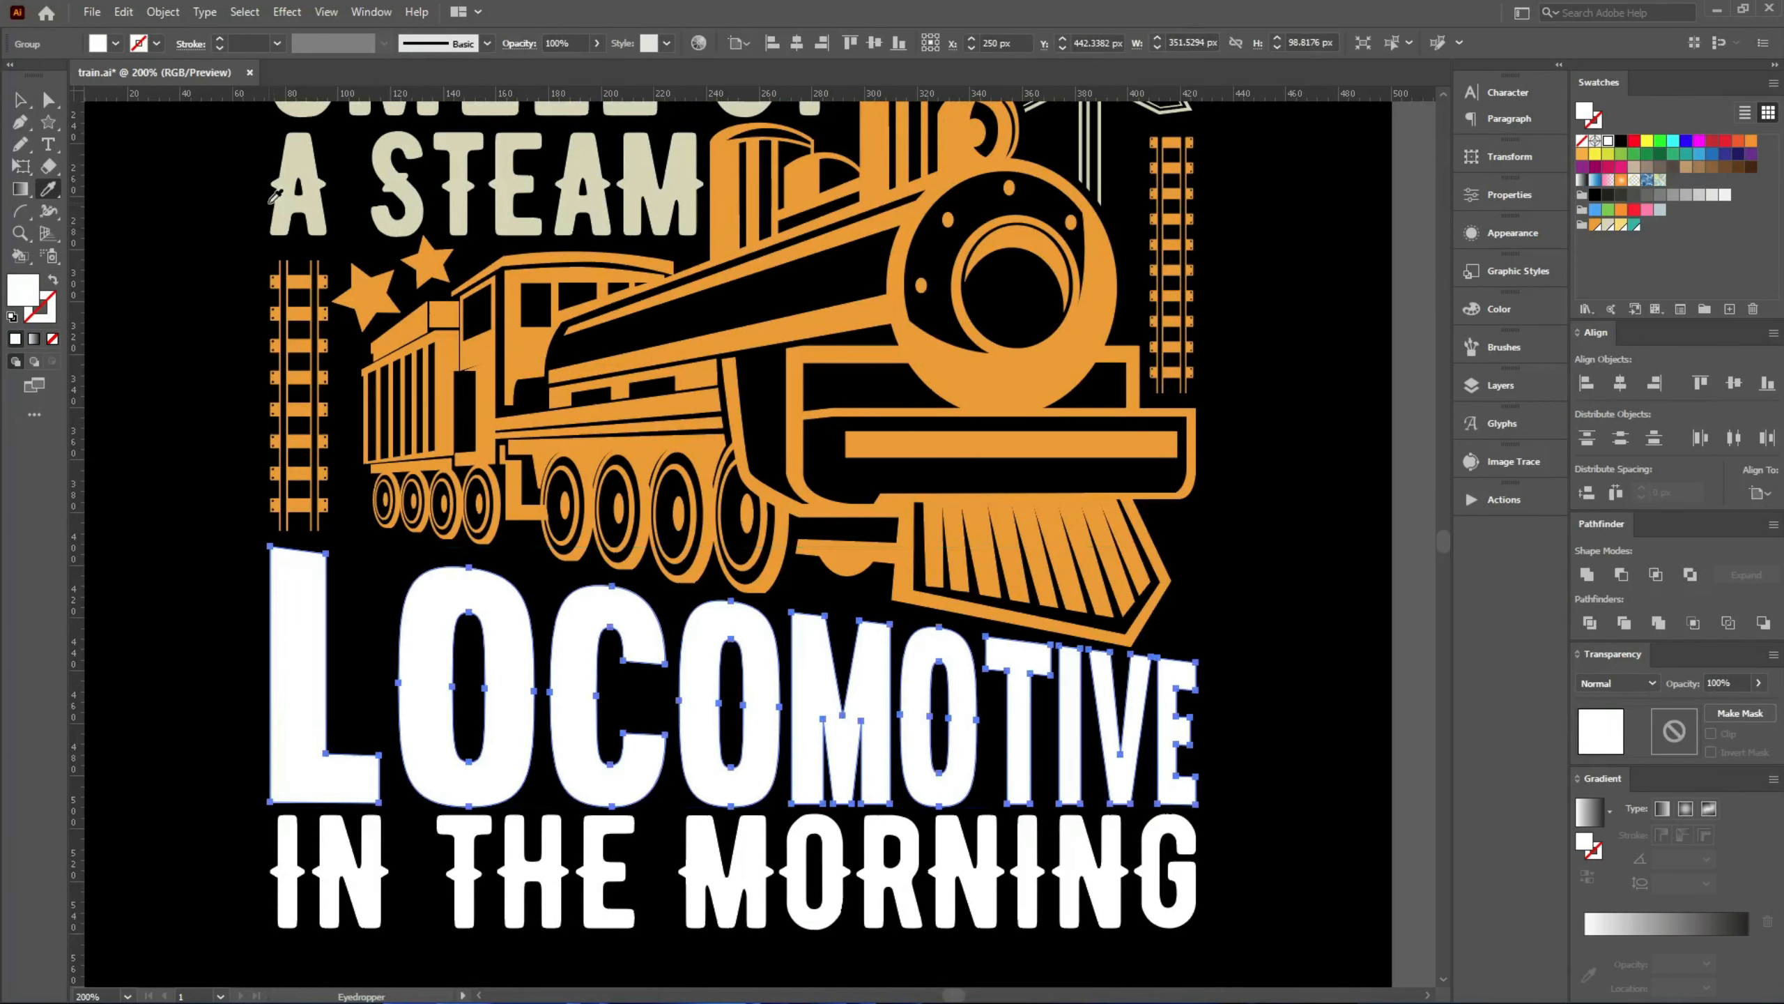
left_click(407, 393)
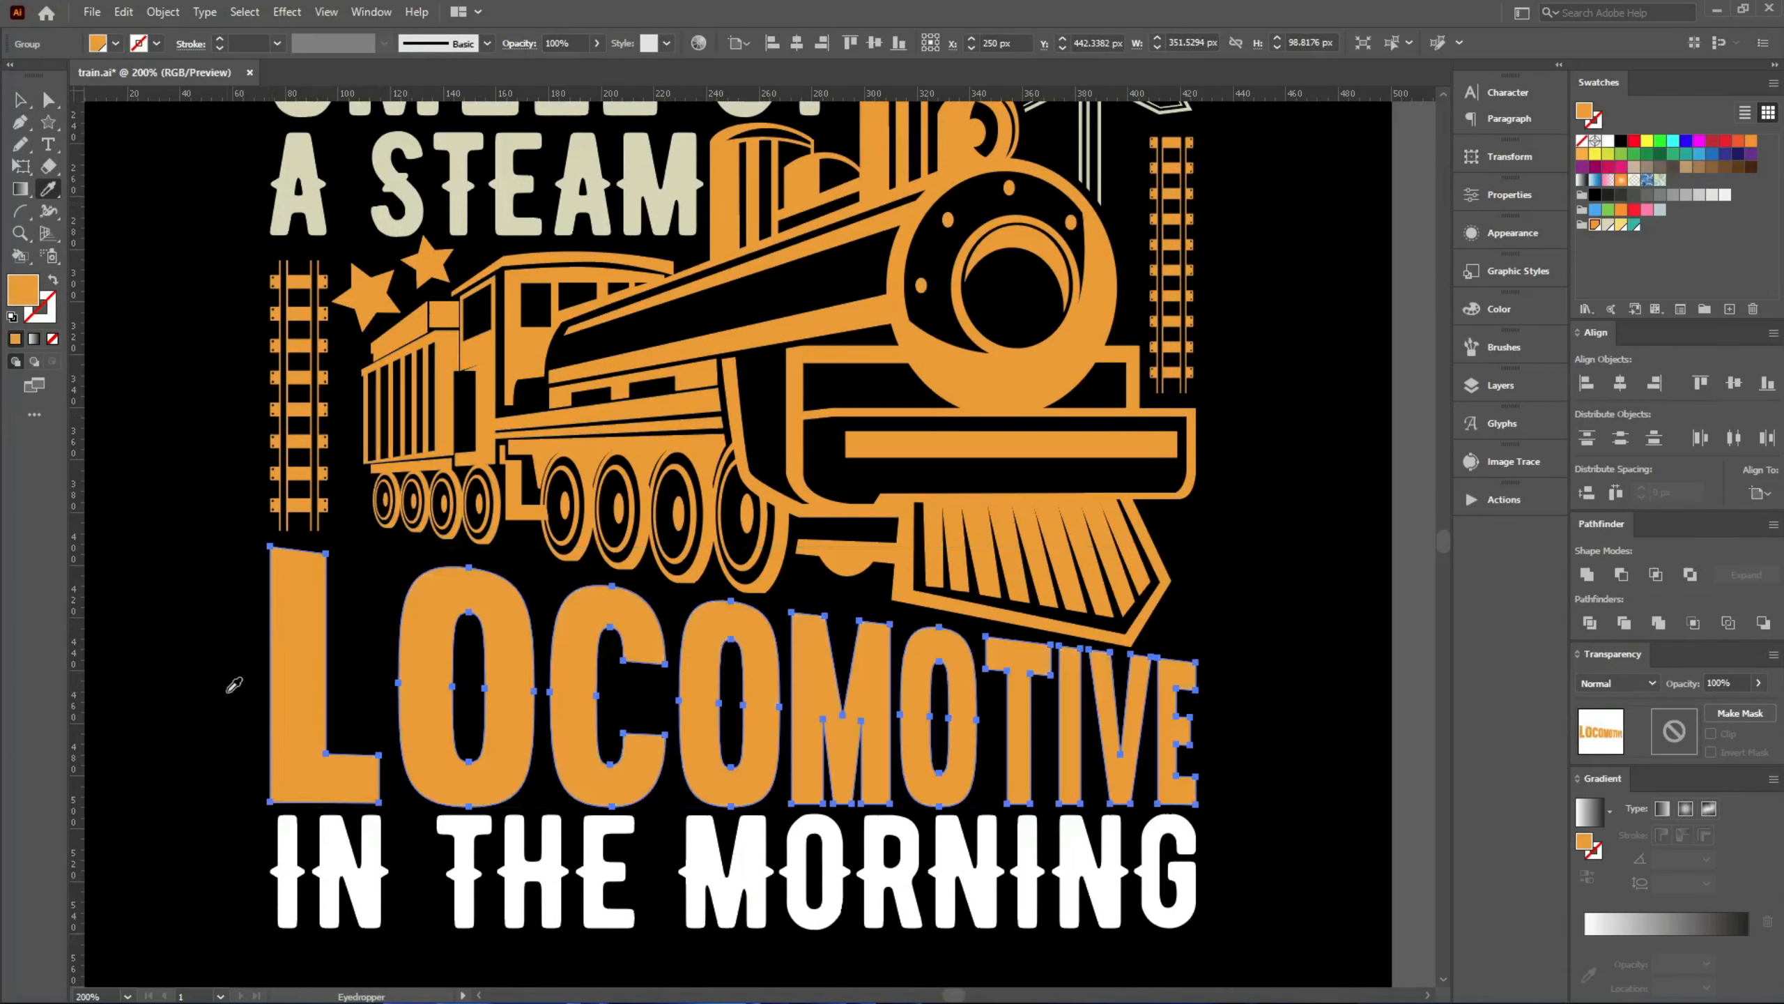
left_click(303, 188)
scroll(137, 547, "down", 4)
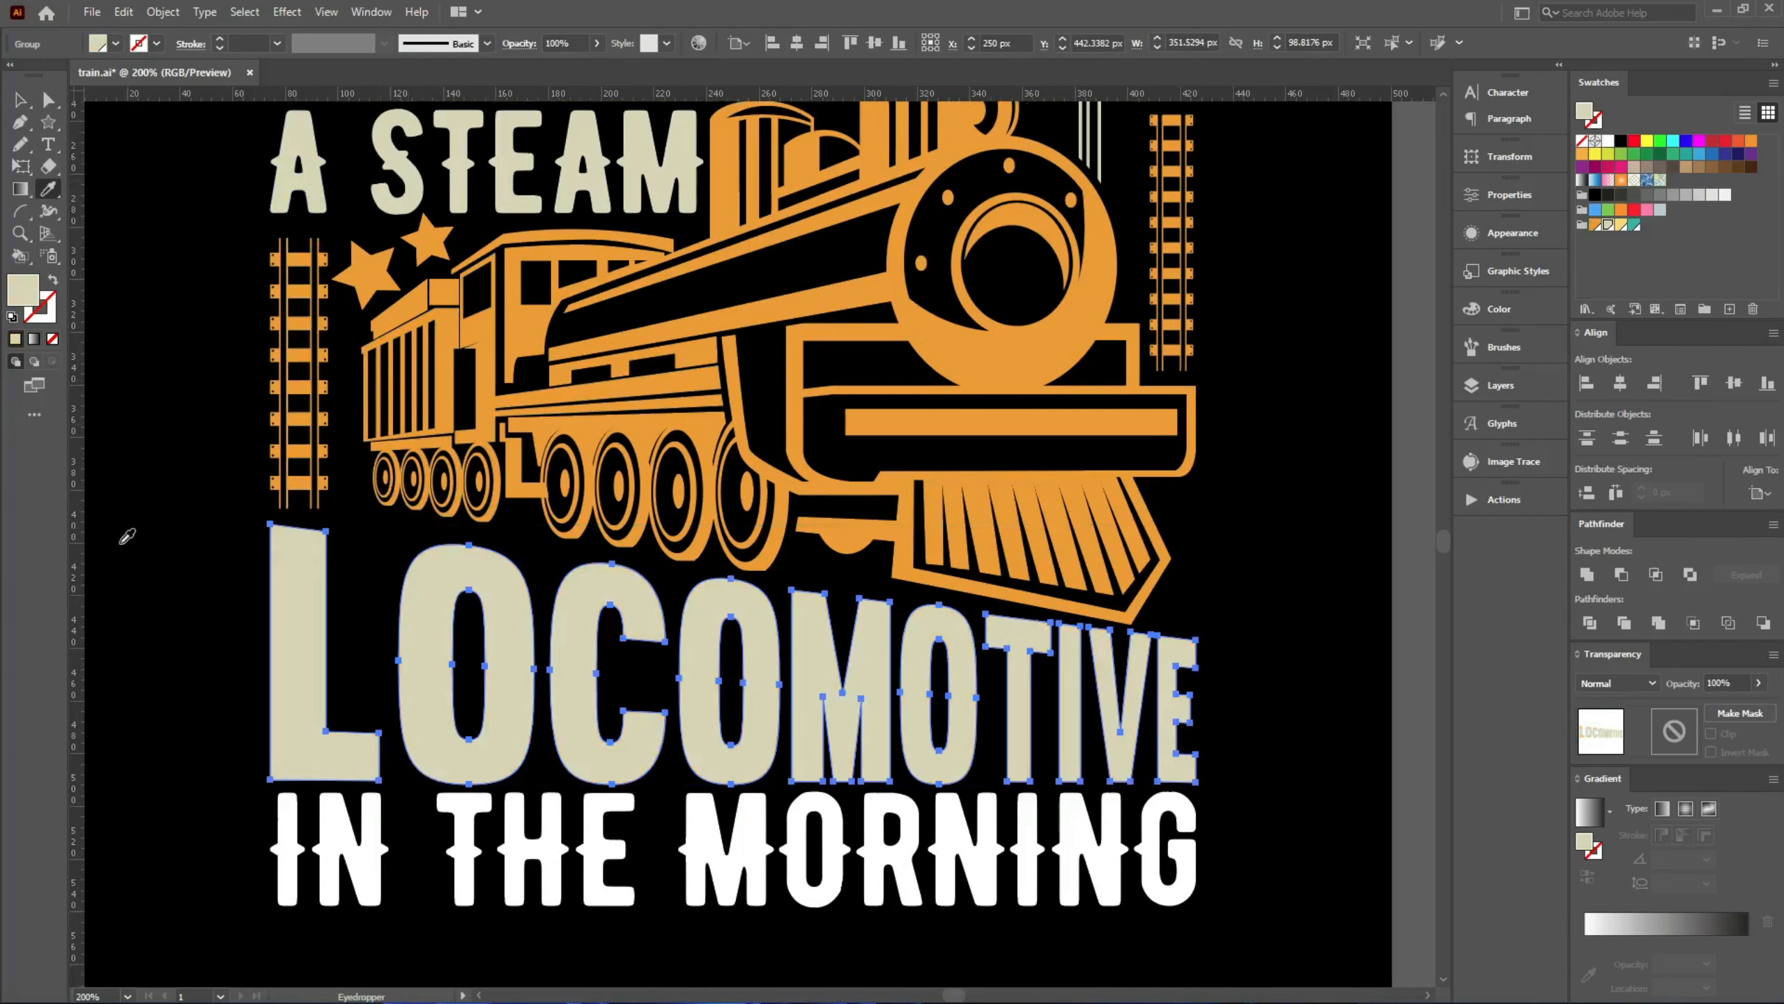
key("v")
- Recolour the IN THE MORNING line with the orange sampled from the train
left_click(288, 745)
key("i")
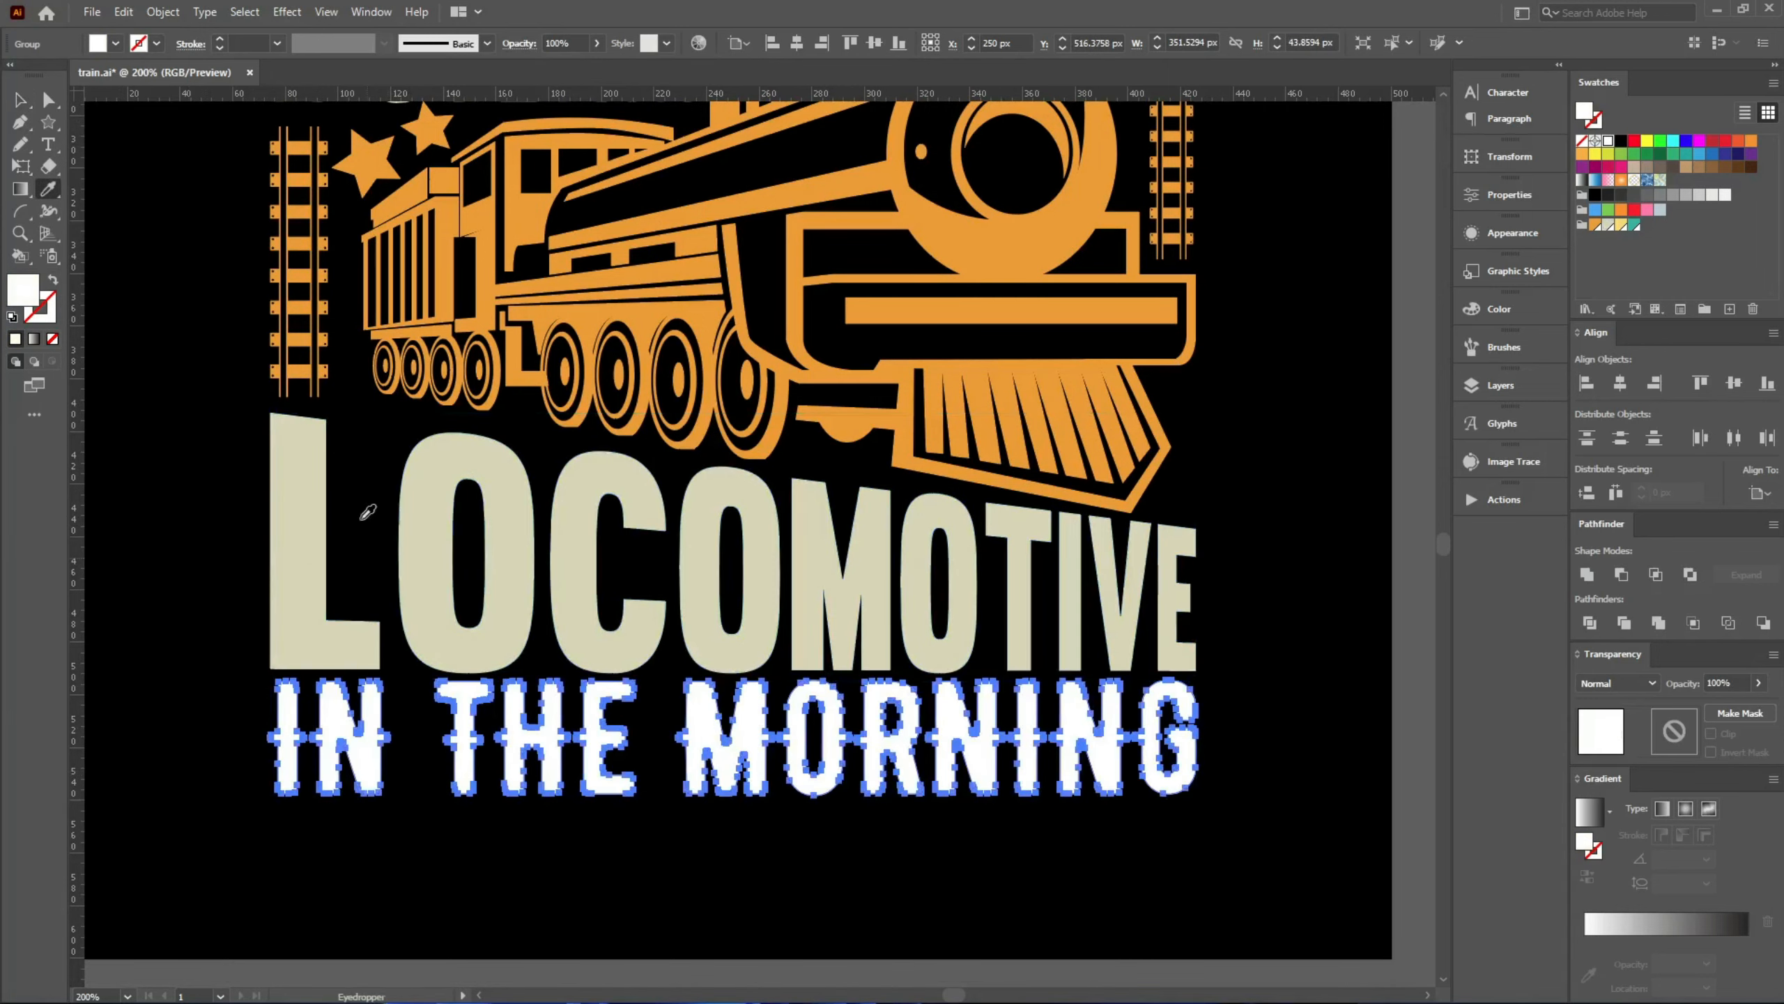
left_click(568, 294)
key("v")
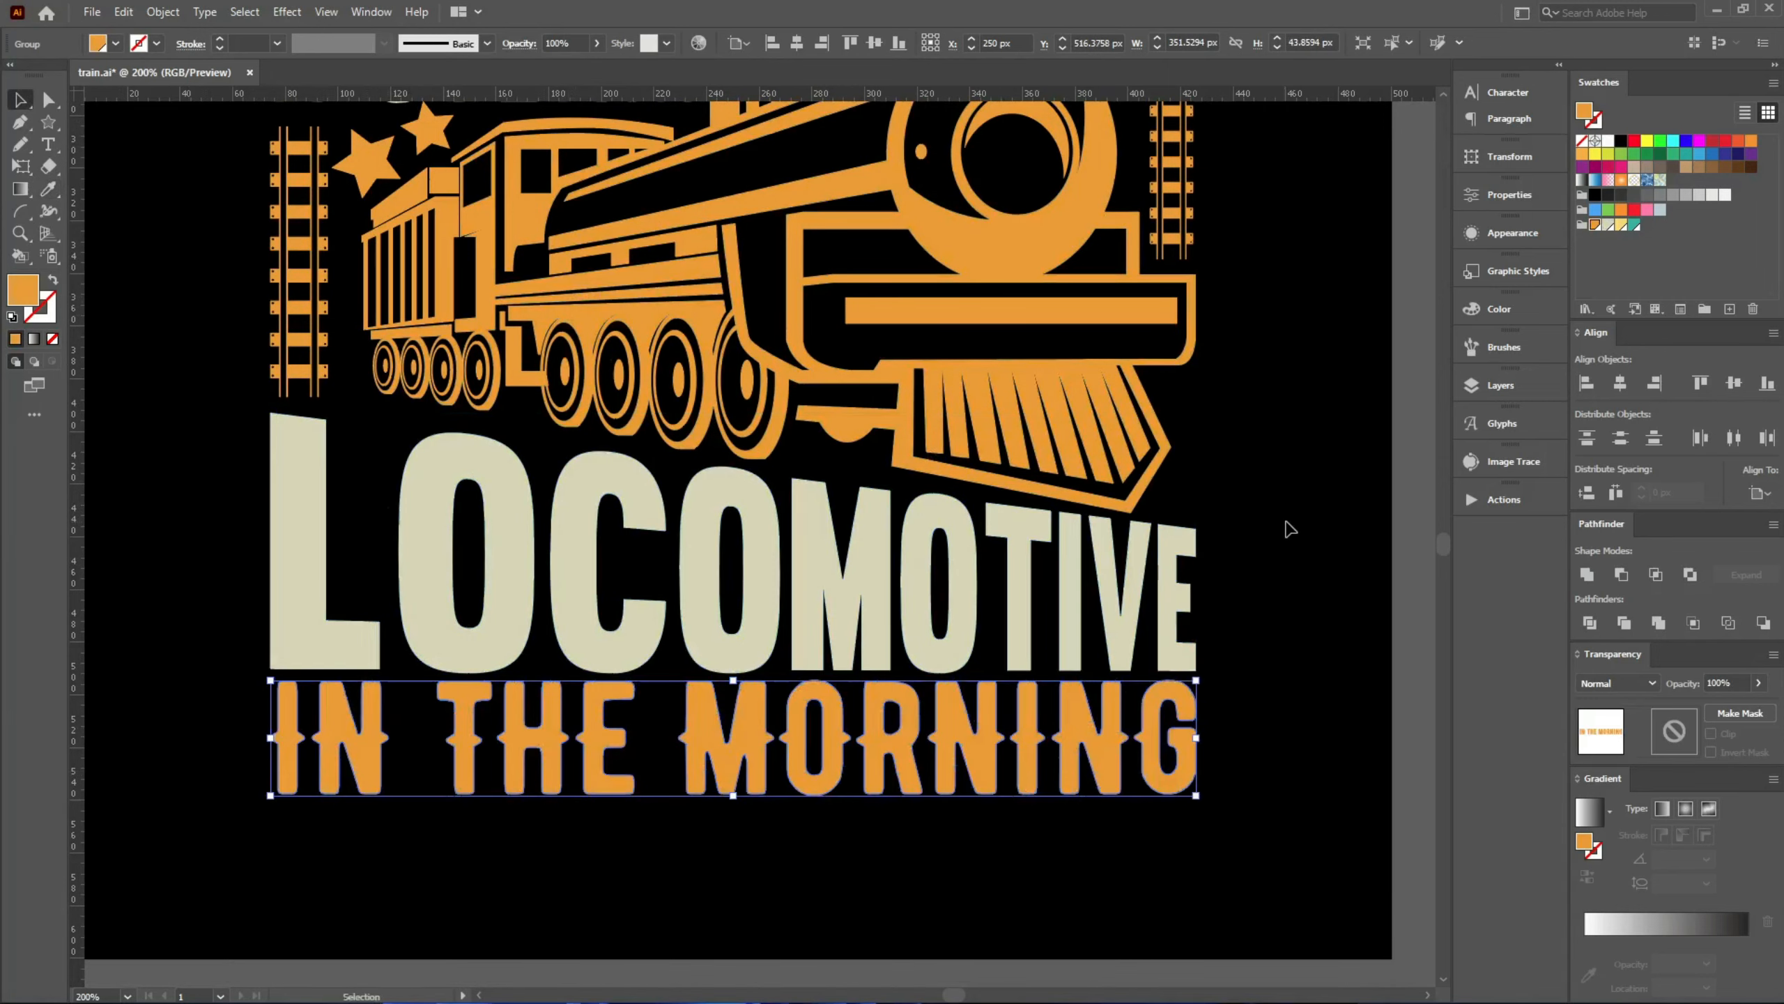
left_click(1283, 517)
- Select the complete lettering and train artwork and enlarge it to about 392 × 531 px, centred on the black background
scroll(983, 803, "down", 3)
left_click_drag(1081, 825, 711, 380)
key("v")
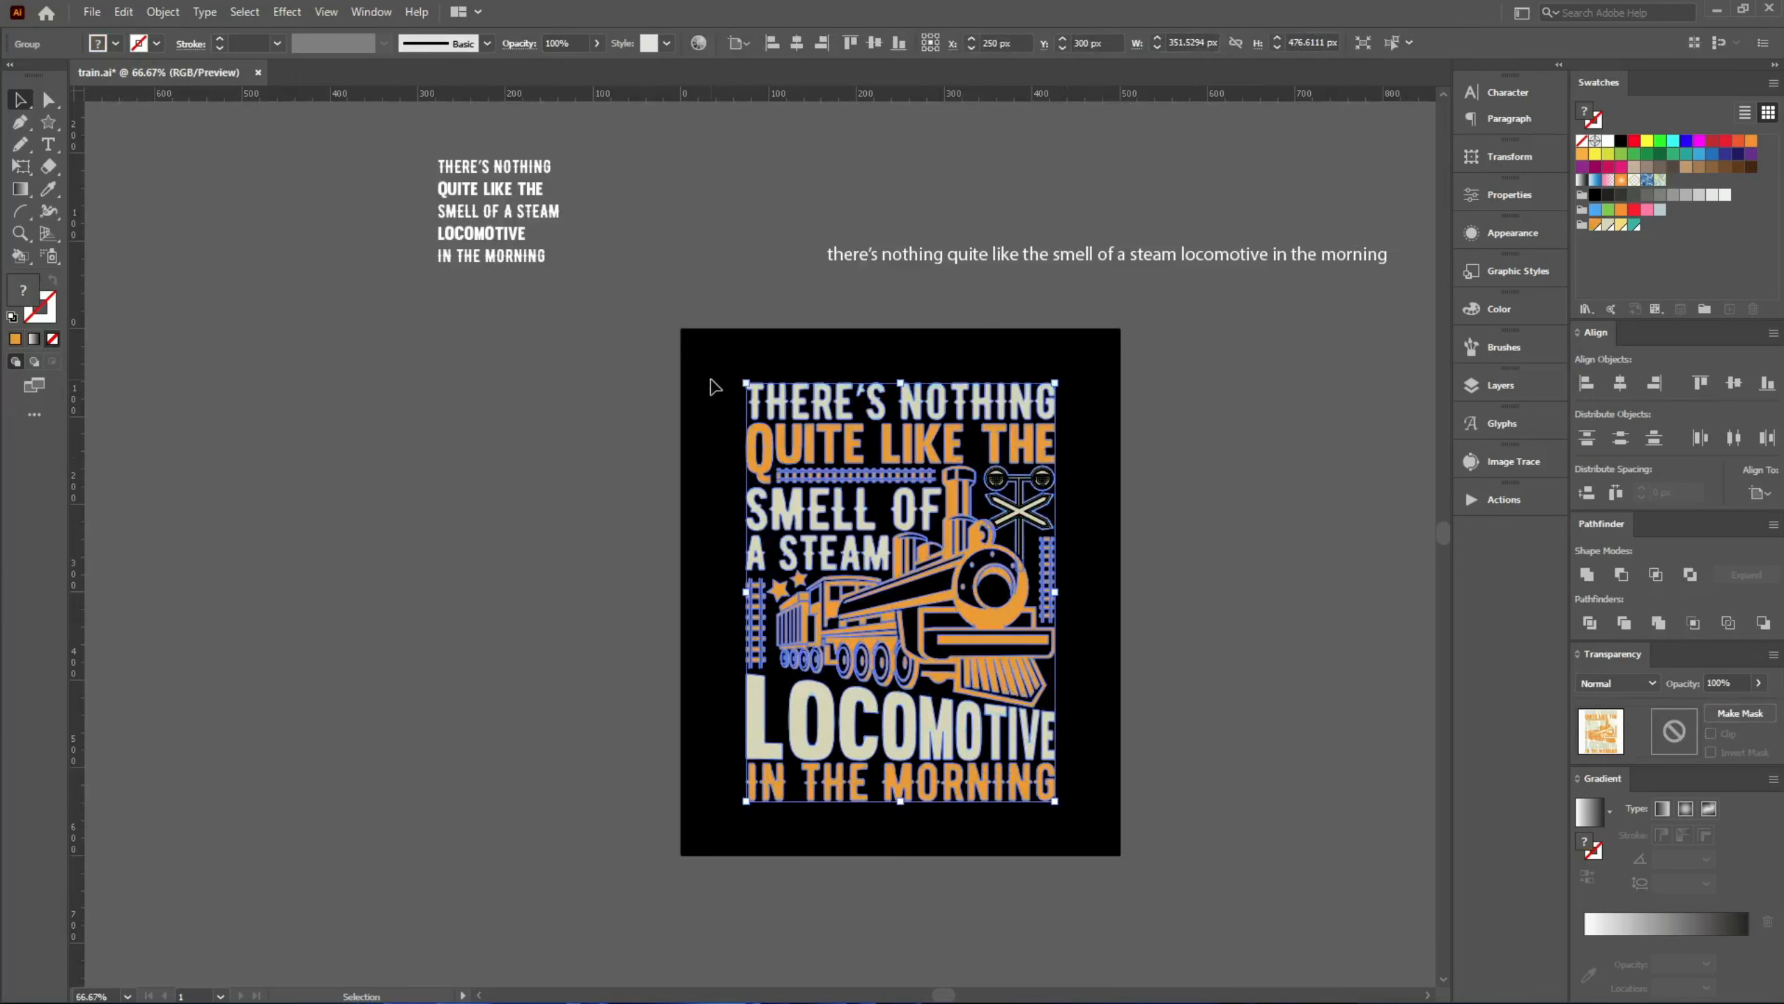
scroll(1143, 625, "up", 1)
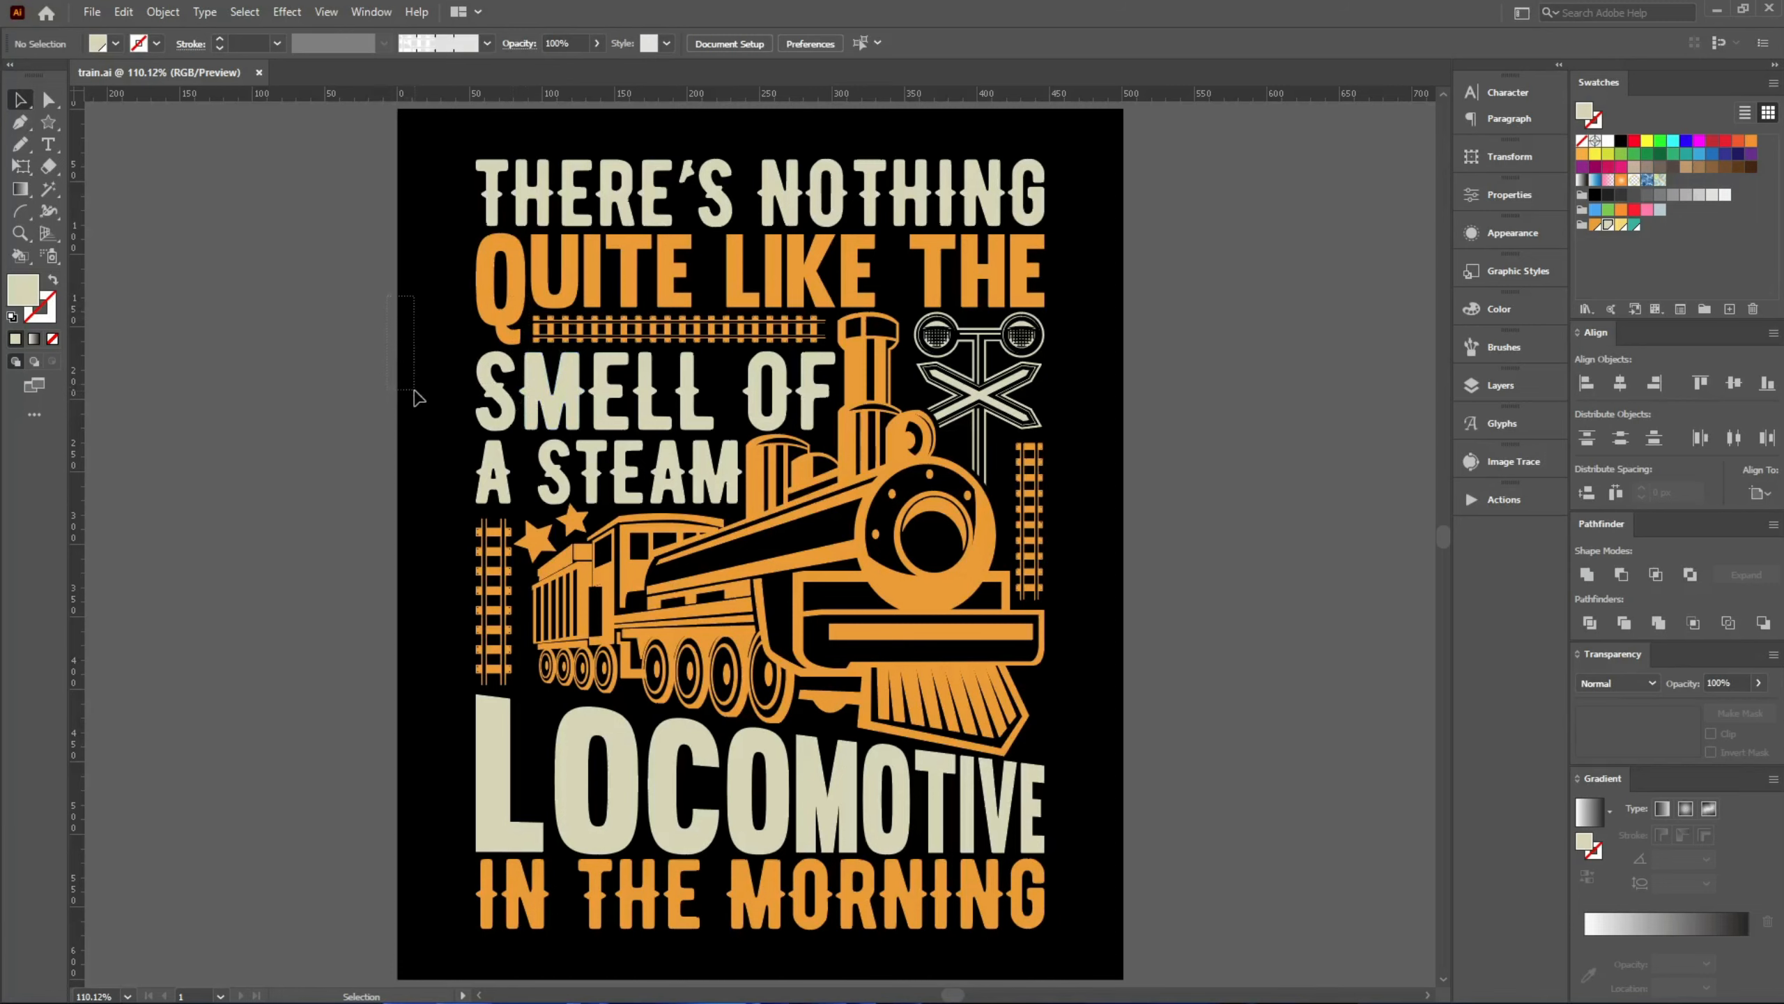
left_click_drag(418, 247, 563, 371)
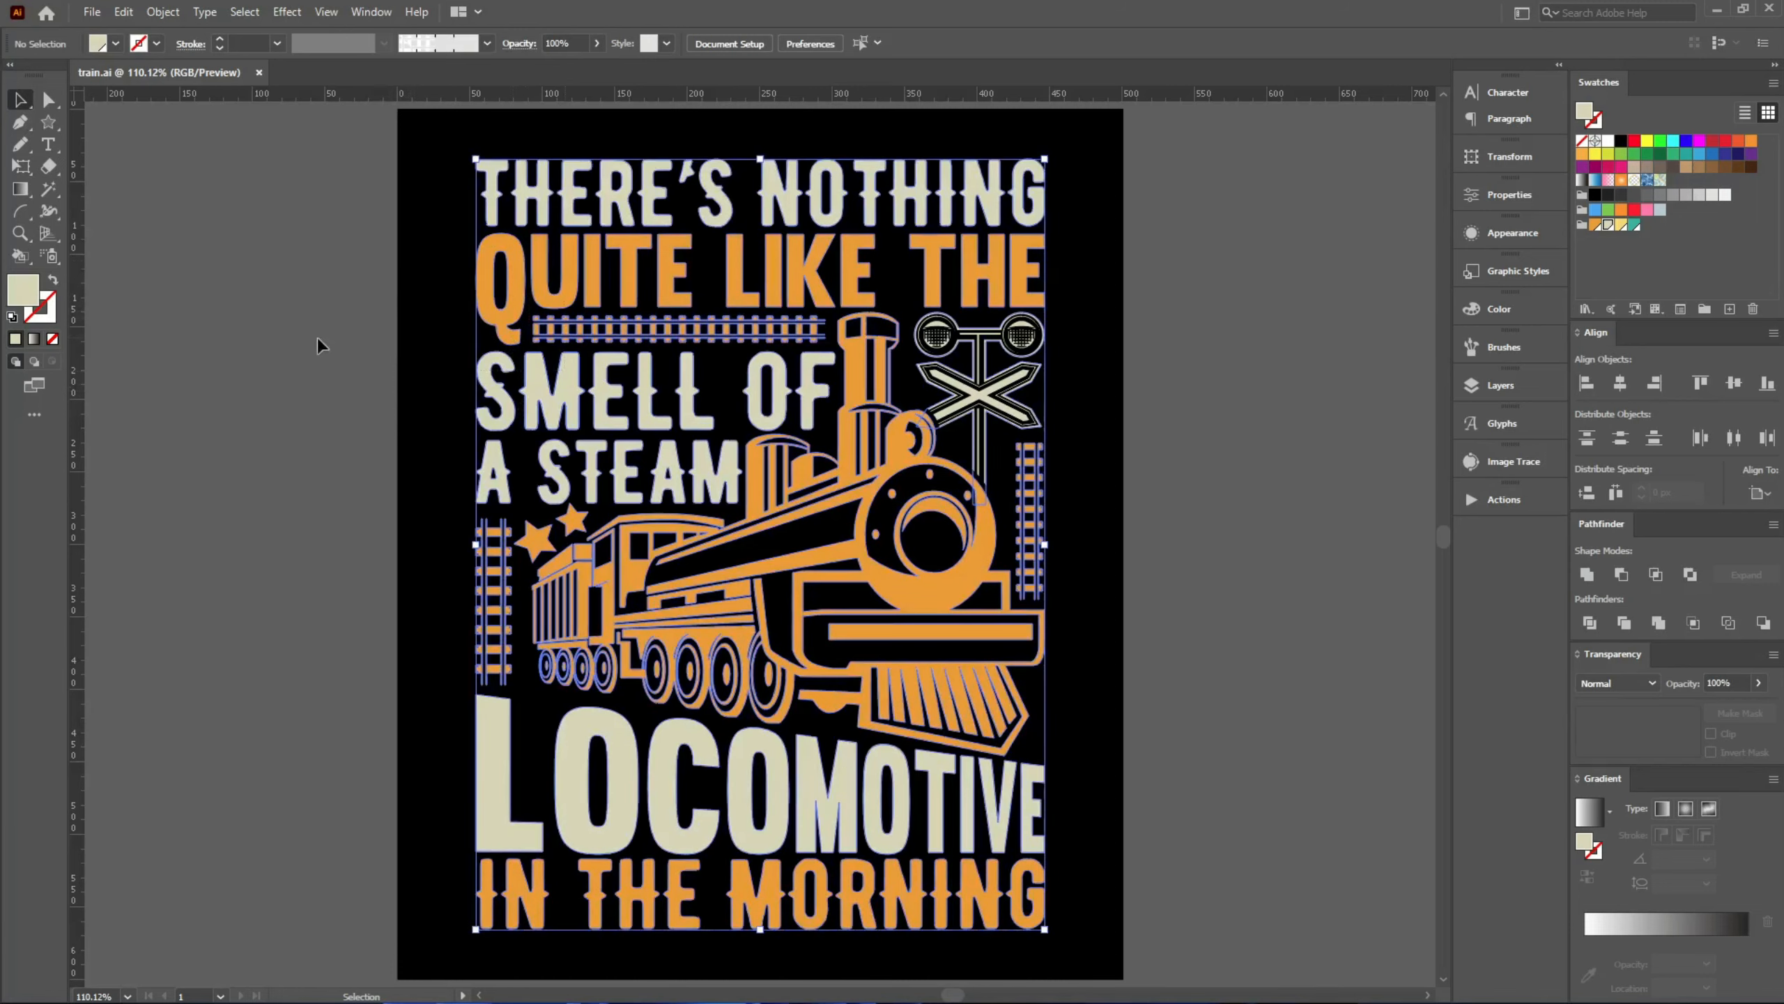
left_click(371, 307)
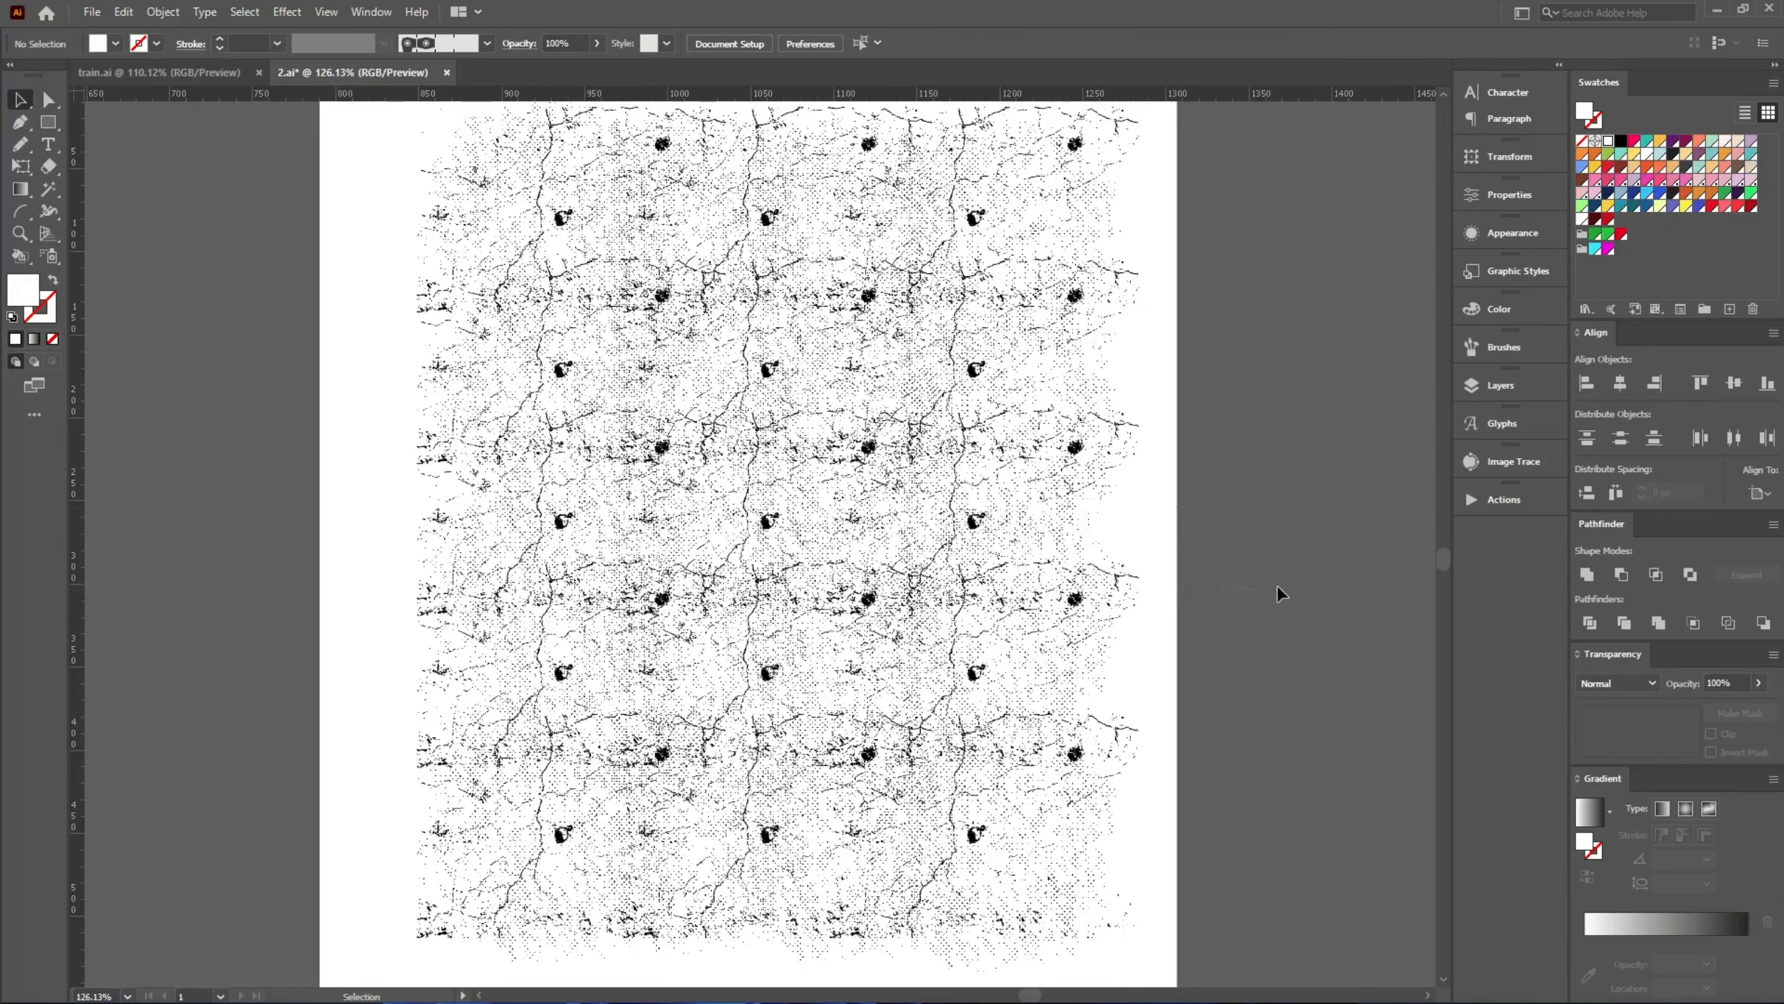
- Give the grouped design in train.ai an opacity mask with clipping turned off, and open the mask for editing
left_click(192, 71)
left_click_drag(415, 202, 618, 392)
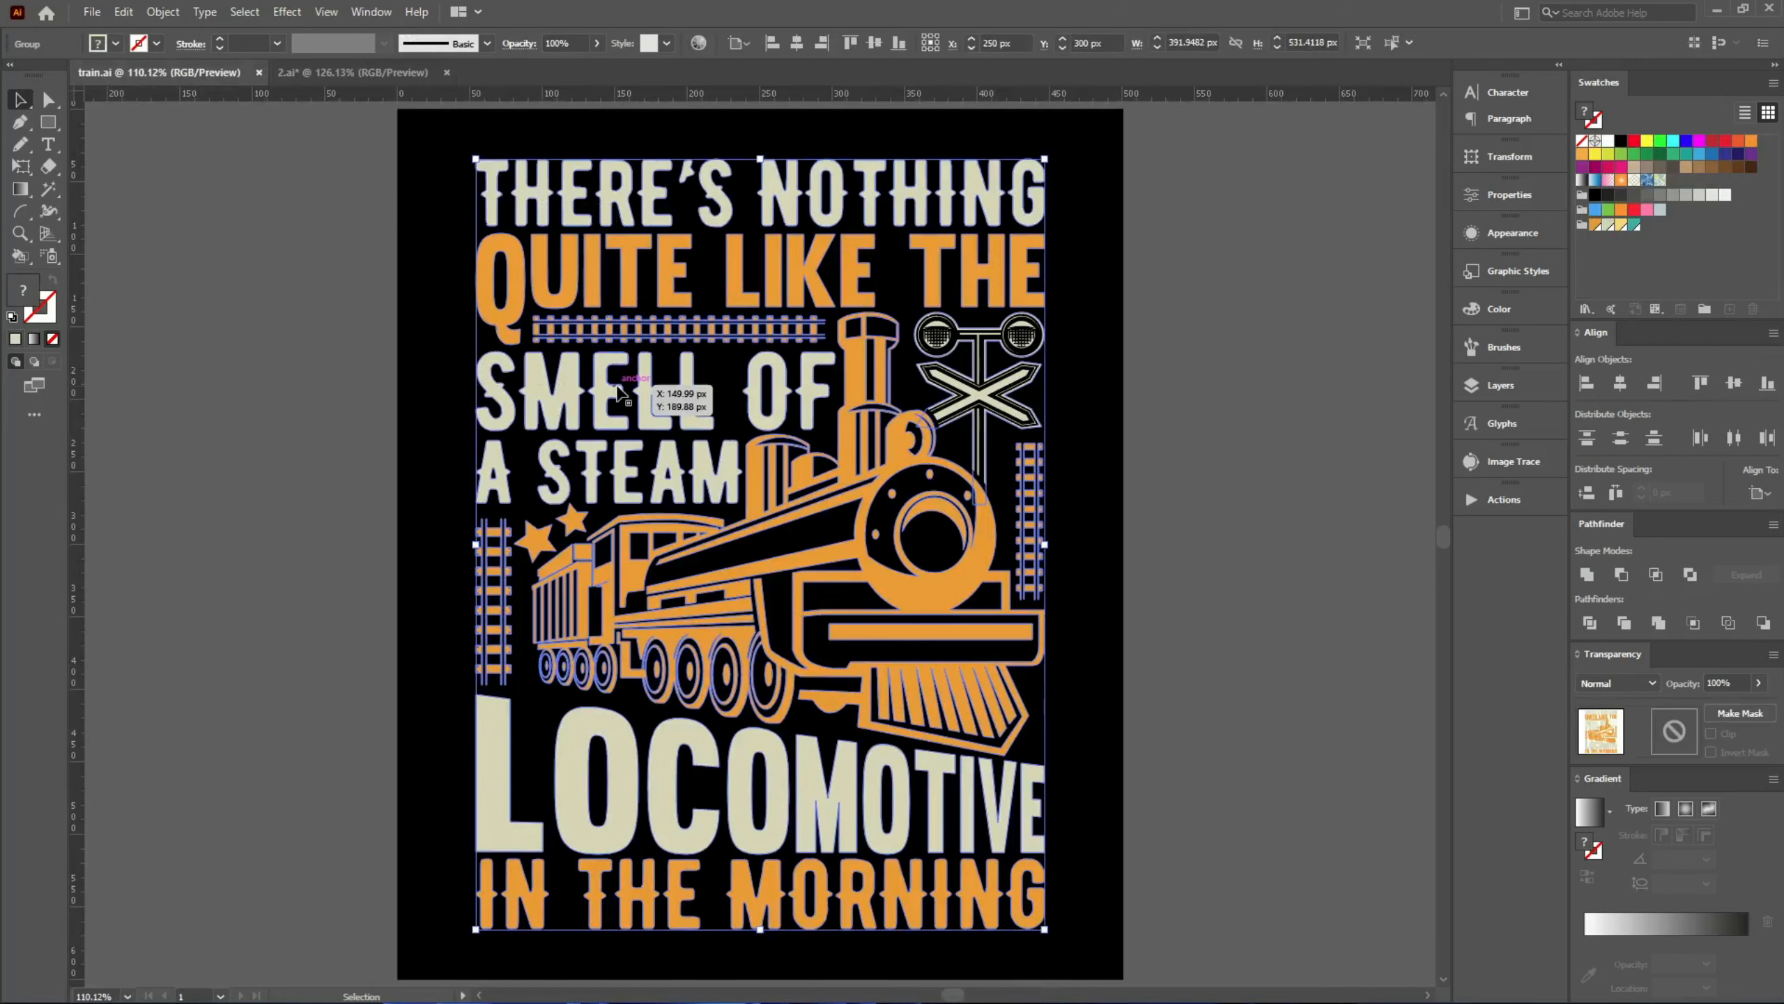
left_click(1734, 712)
left_click(1711, 734)
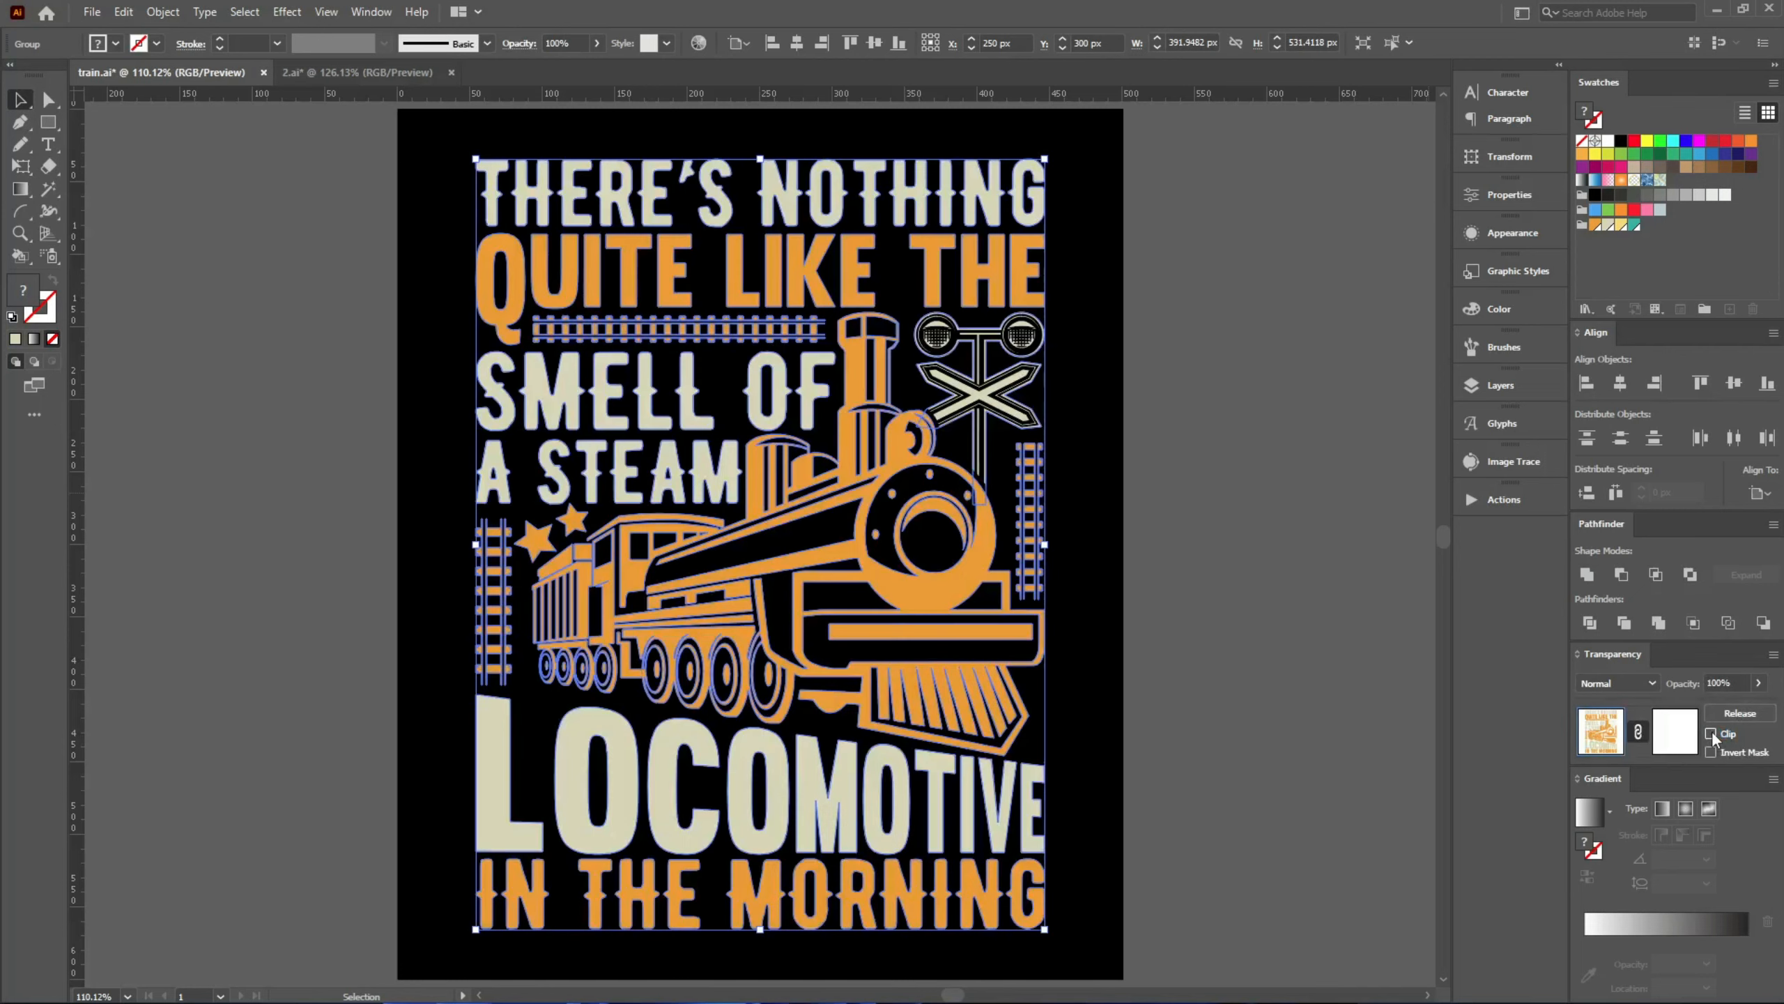
left_click(1674, 747)
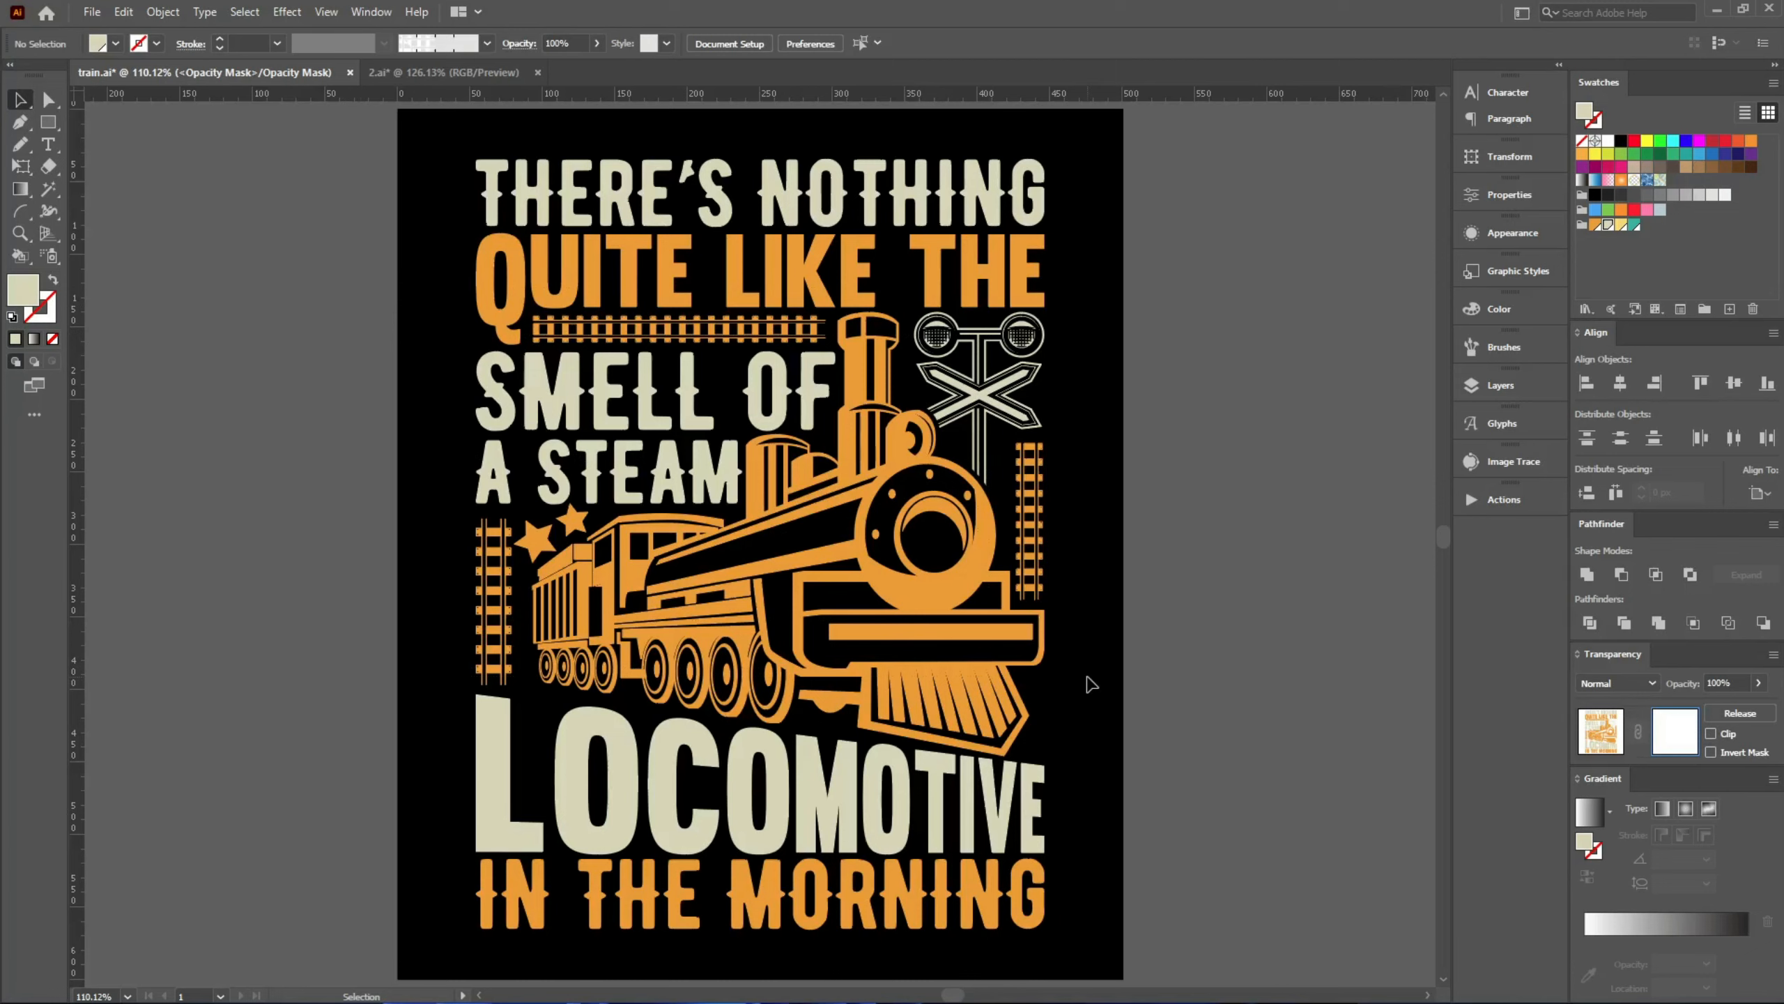
- Copy the black grunge texture from 2.ai and paste it into the design's opacity mask in train.ai
left_click(444, 72)
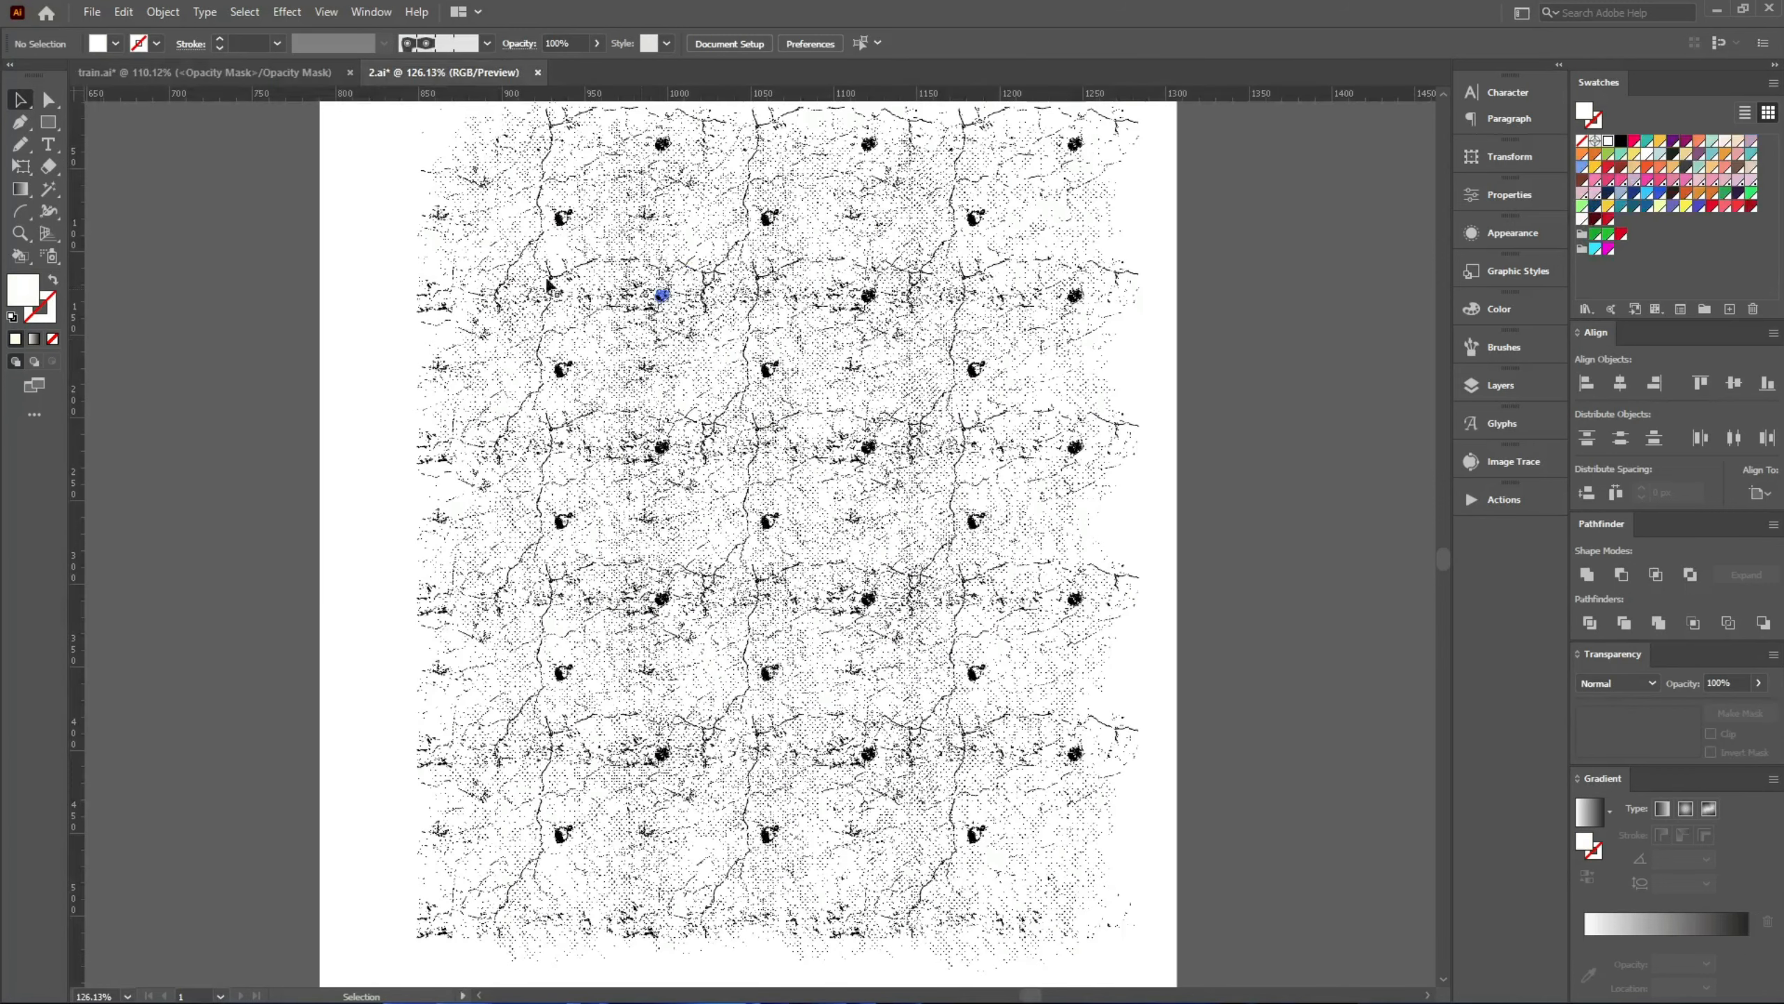
left_click(218, 69)
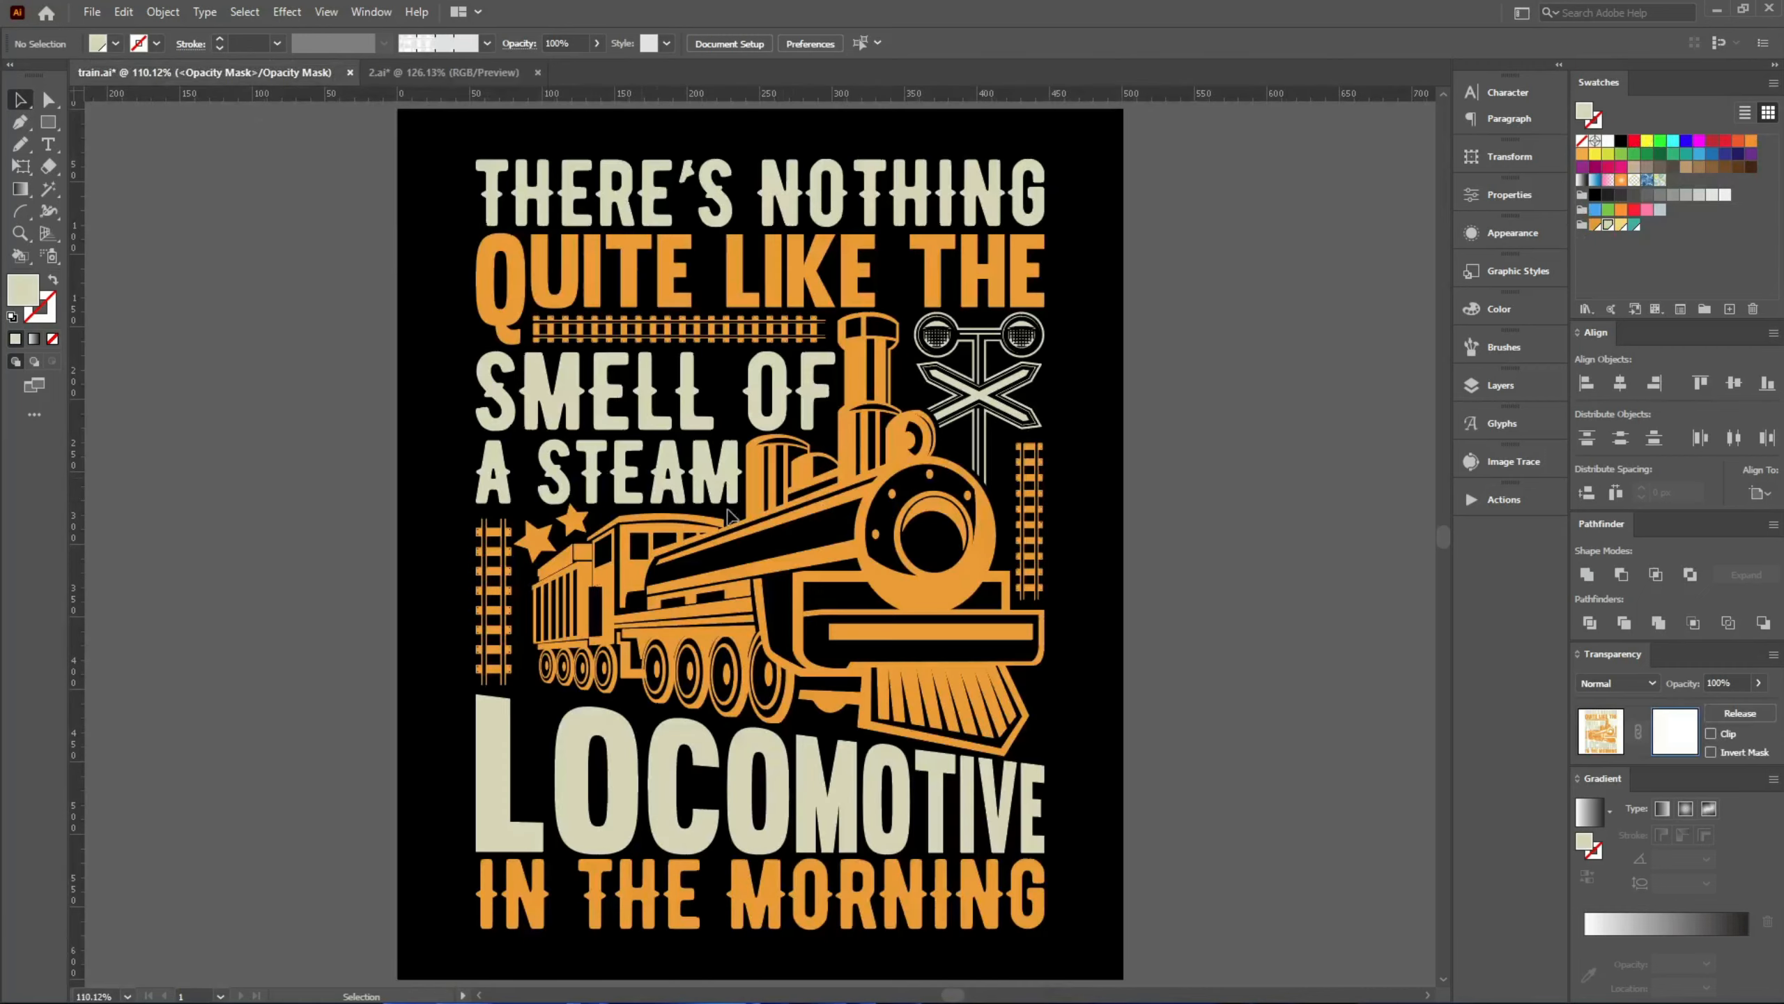
left_click(404, 74)
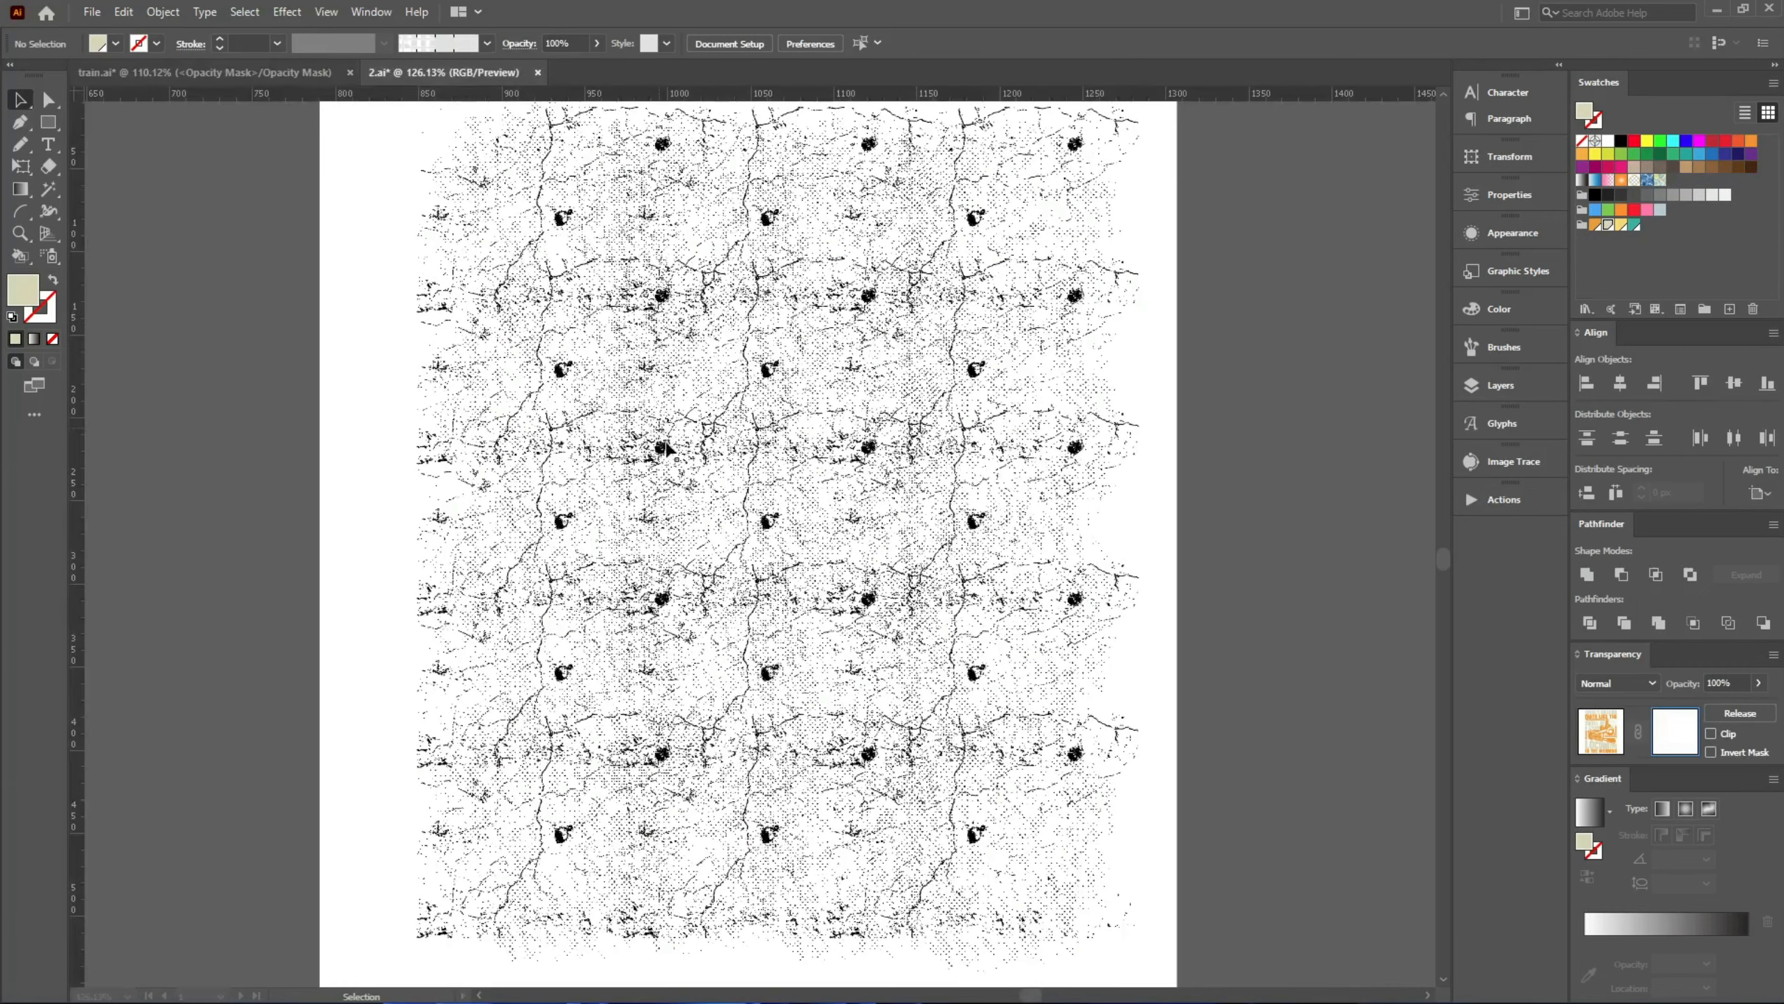
key("ctrl+a")
left_click(210, 70)
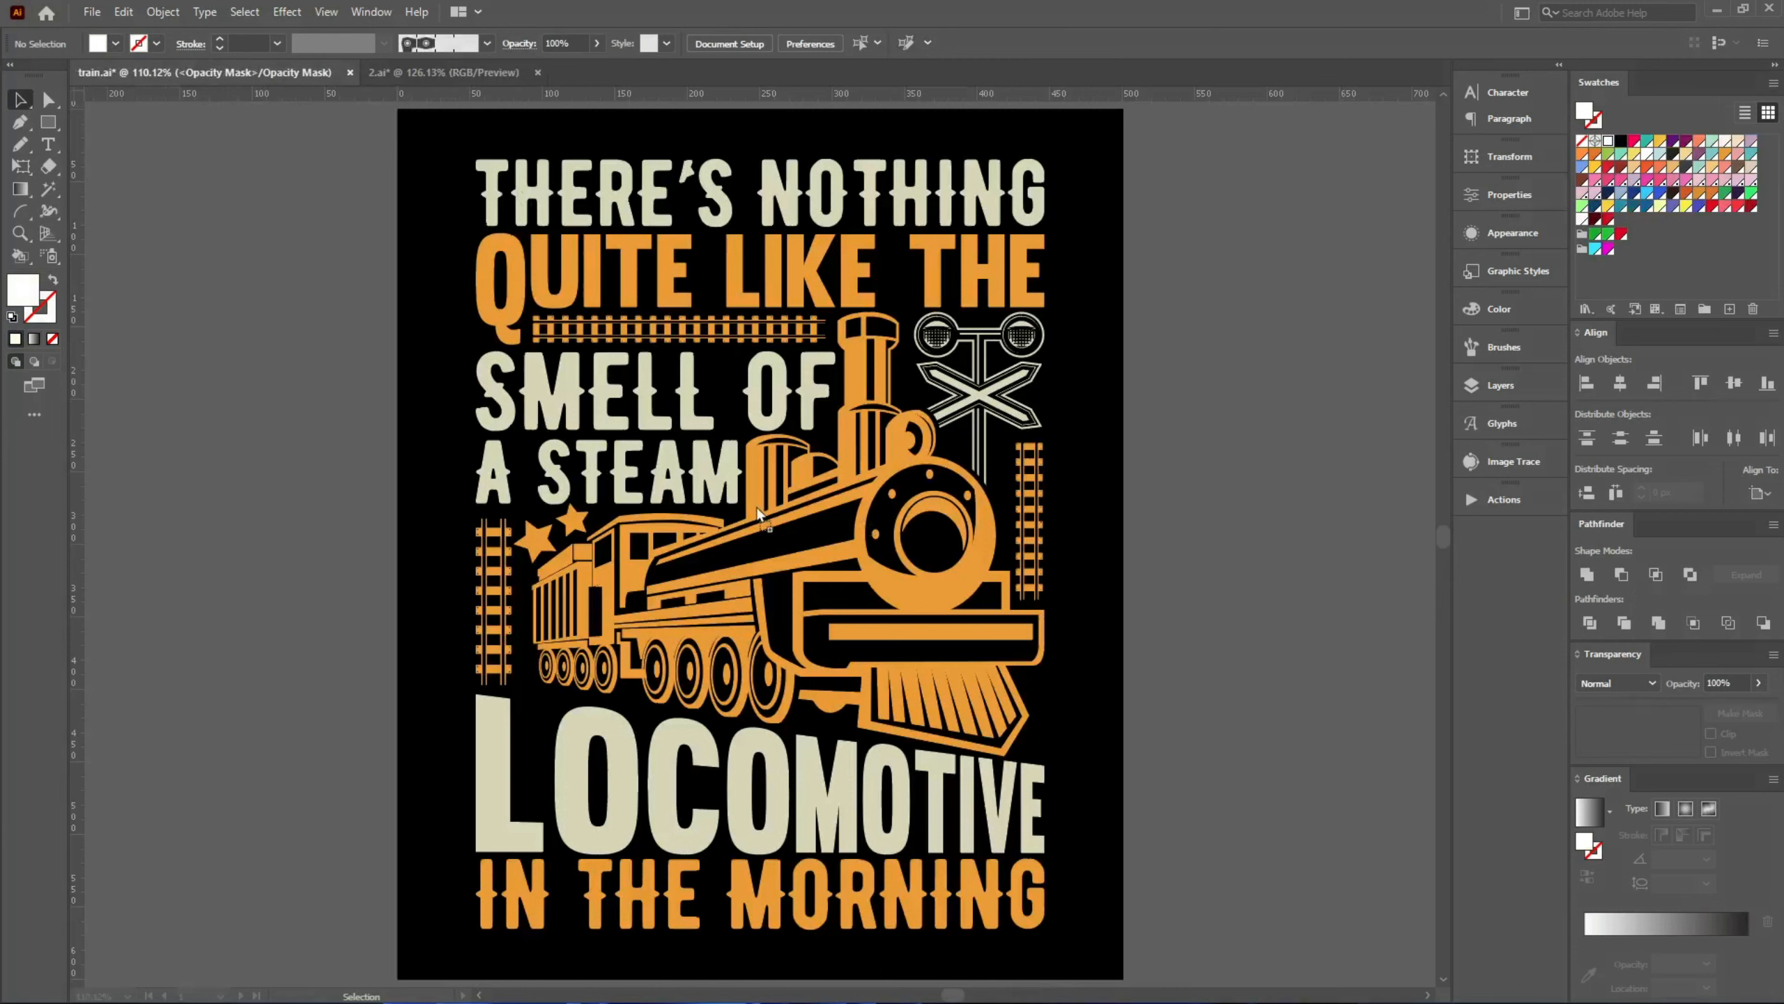
key("ctrl+v")
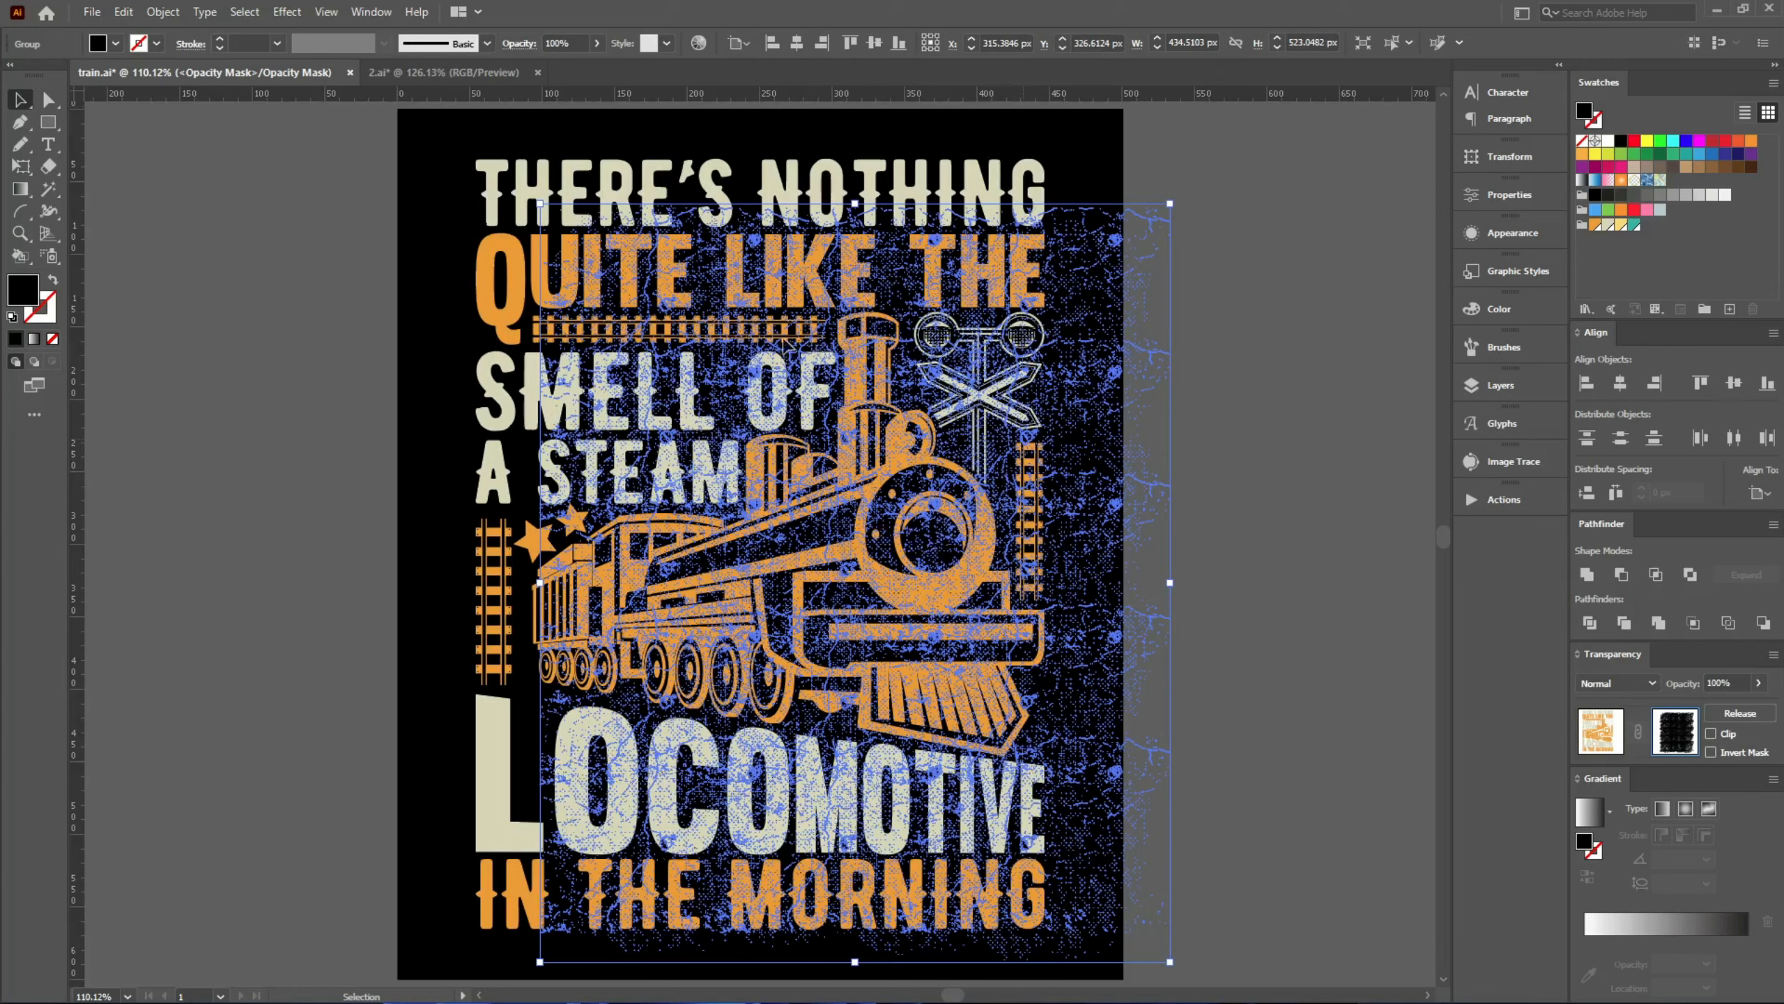
- Move and enlarge the grunge texture to about 459 × 577 px to cover the whole design, and return to artwork editing
left_click_drag(746, 343, 945, 313)
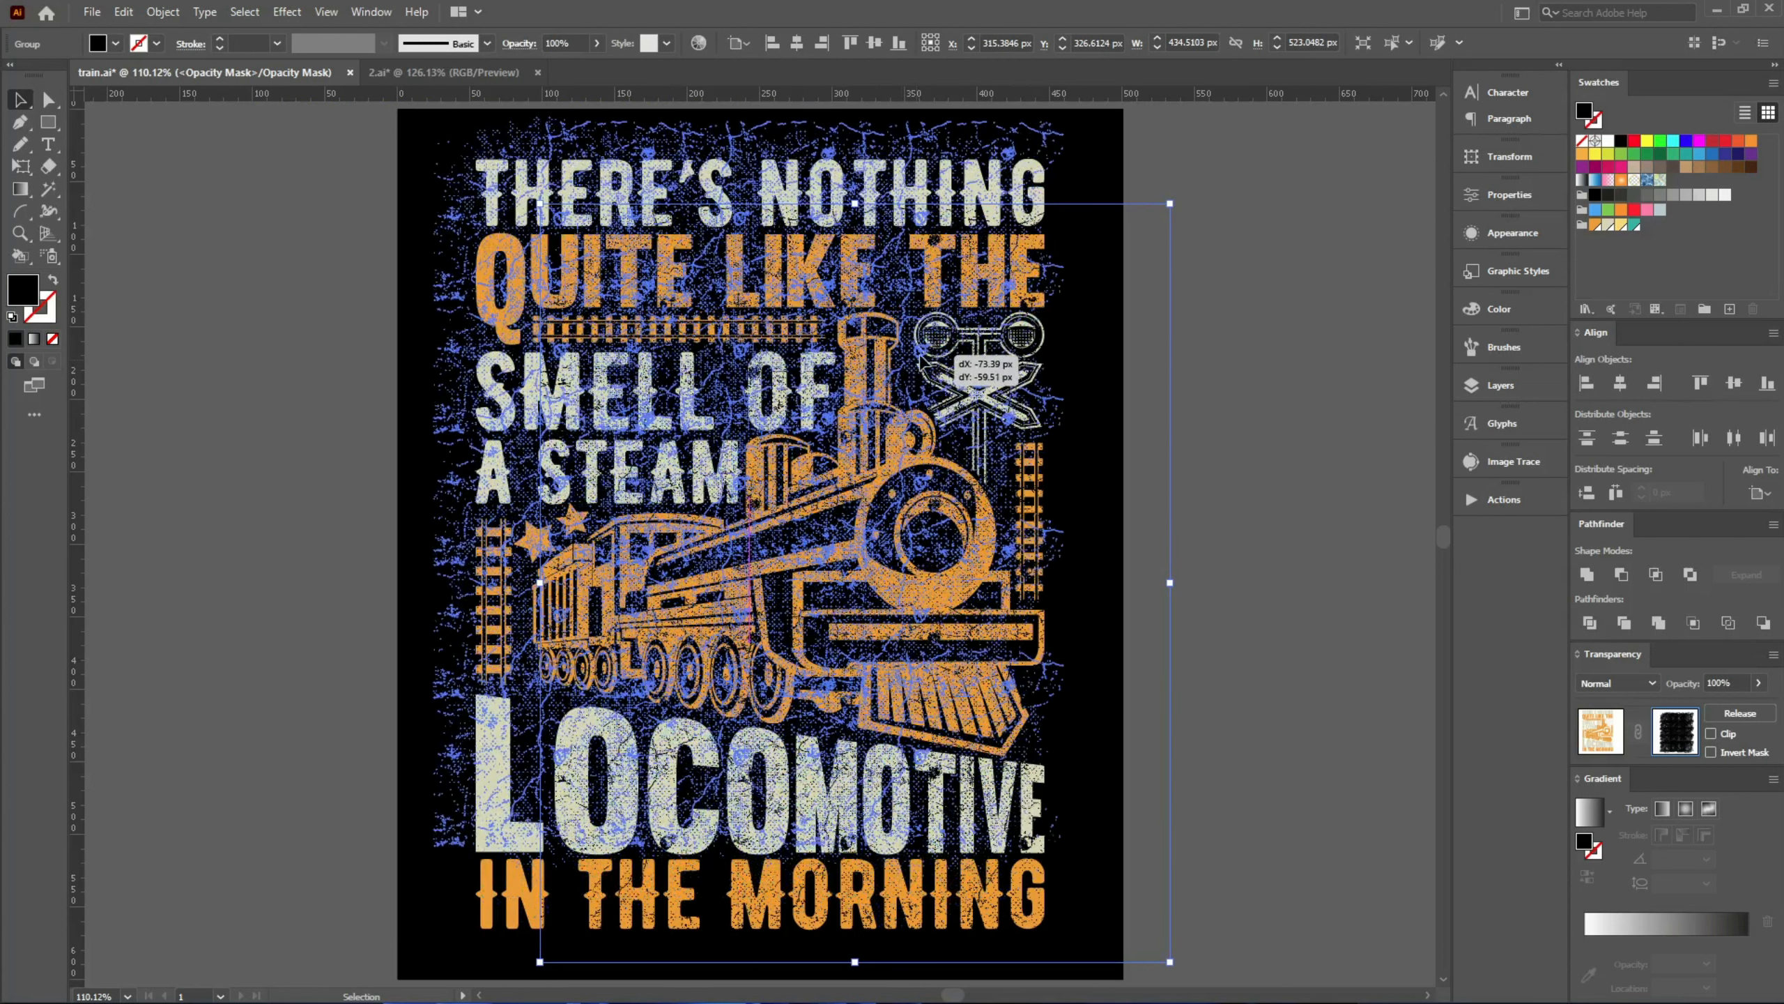
left_click_drag(975, 582, 975, 582)
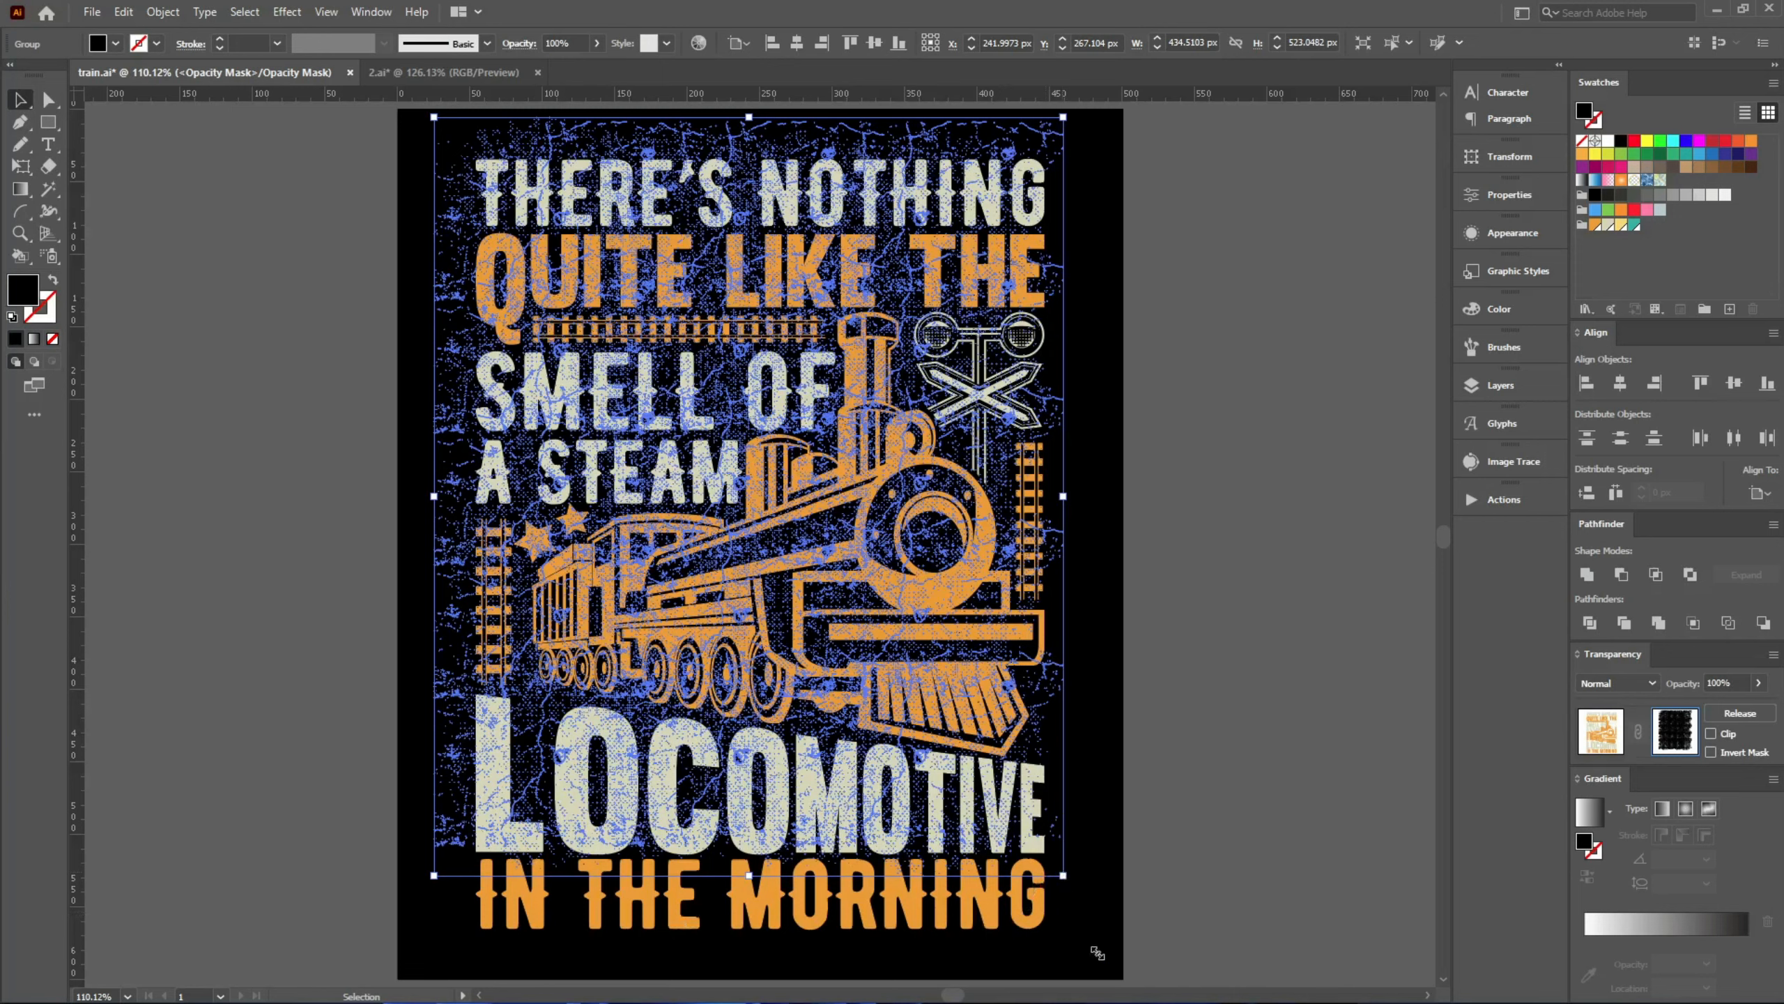
left_click_drag(1063, 875, 1063, 872)
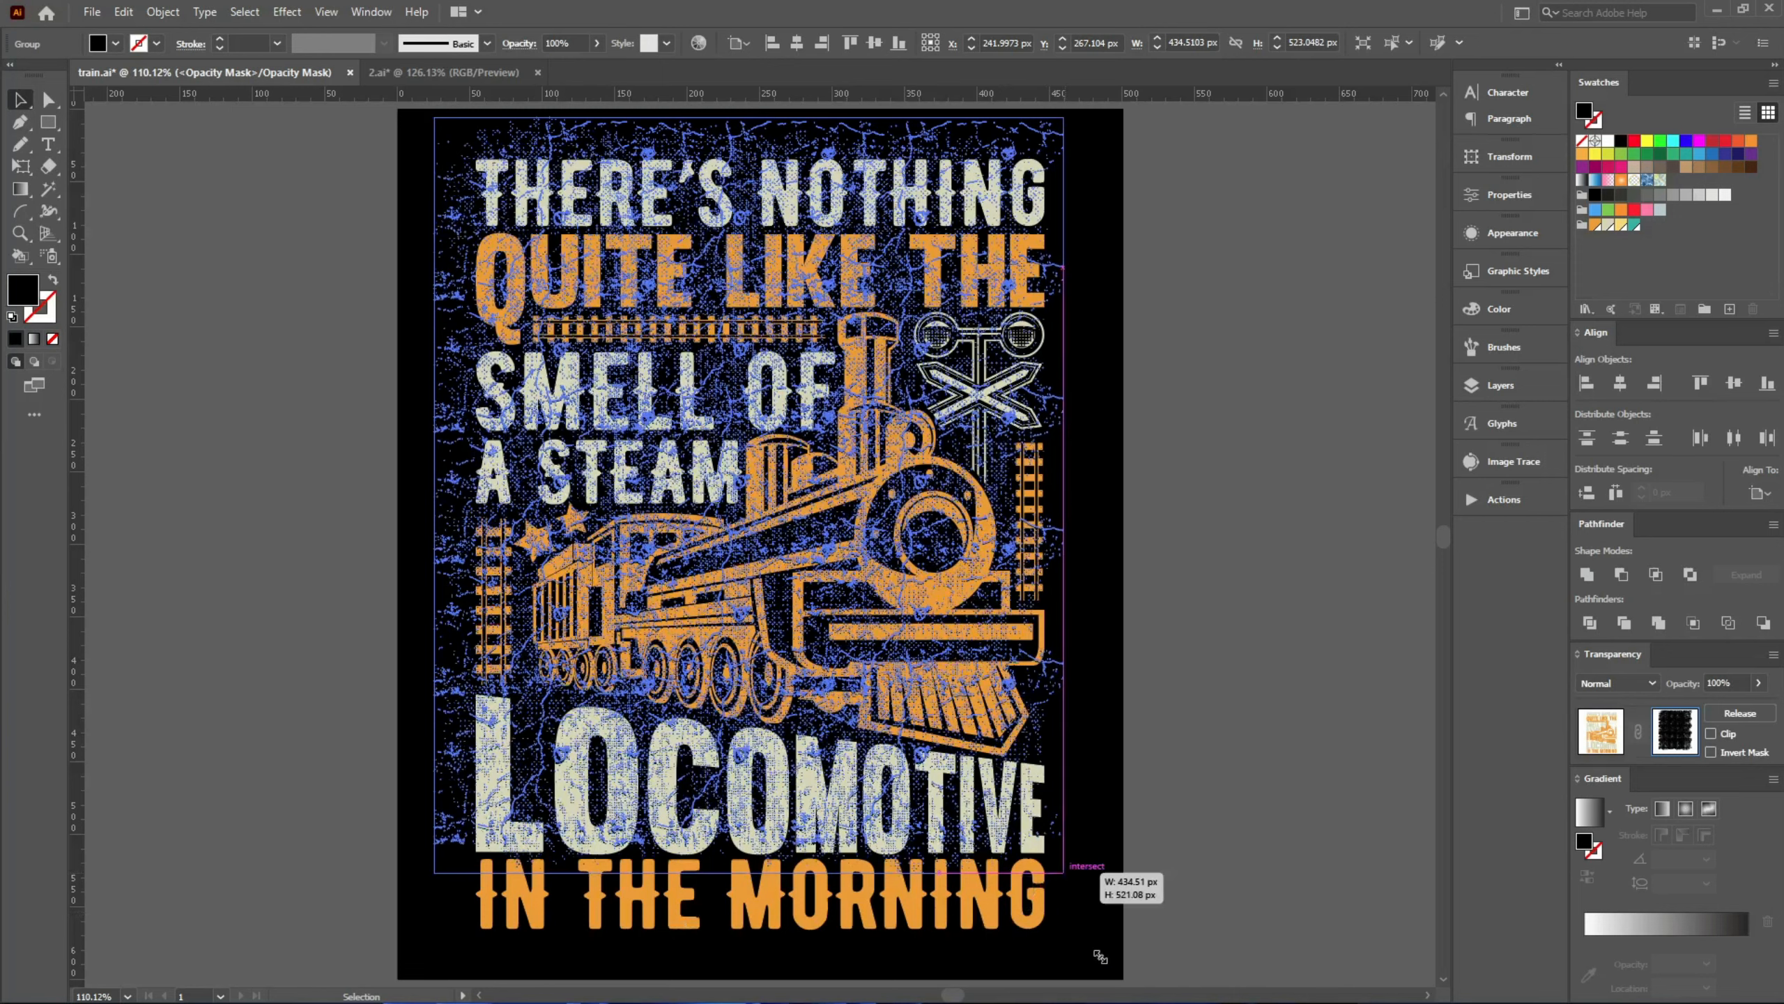
left_click_drag(1098, 956, 1097, 954)
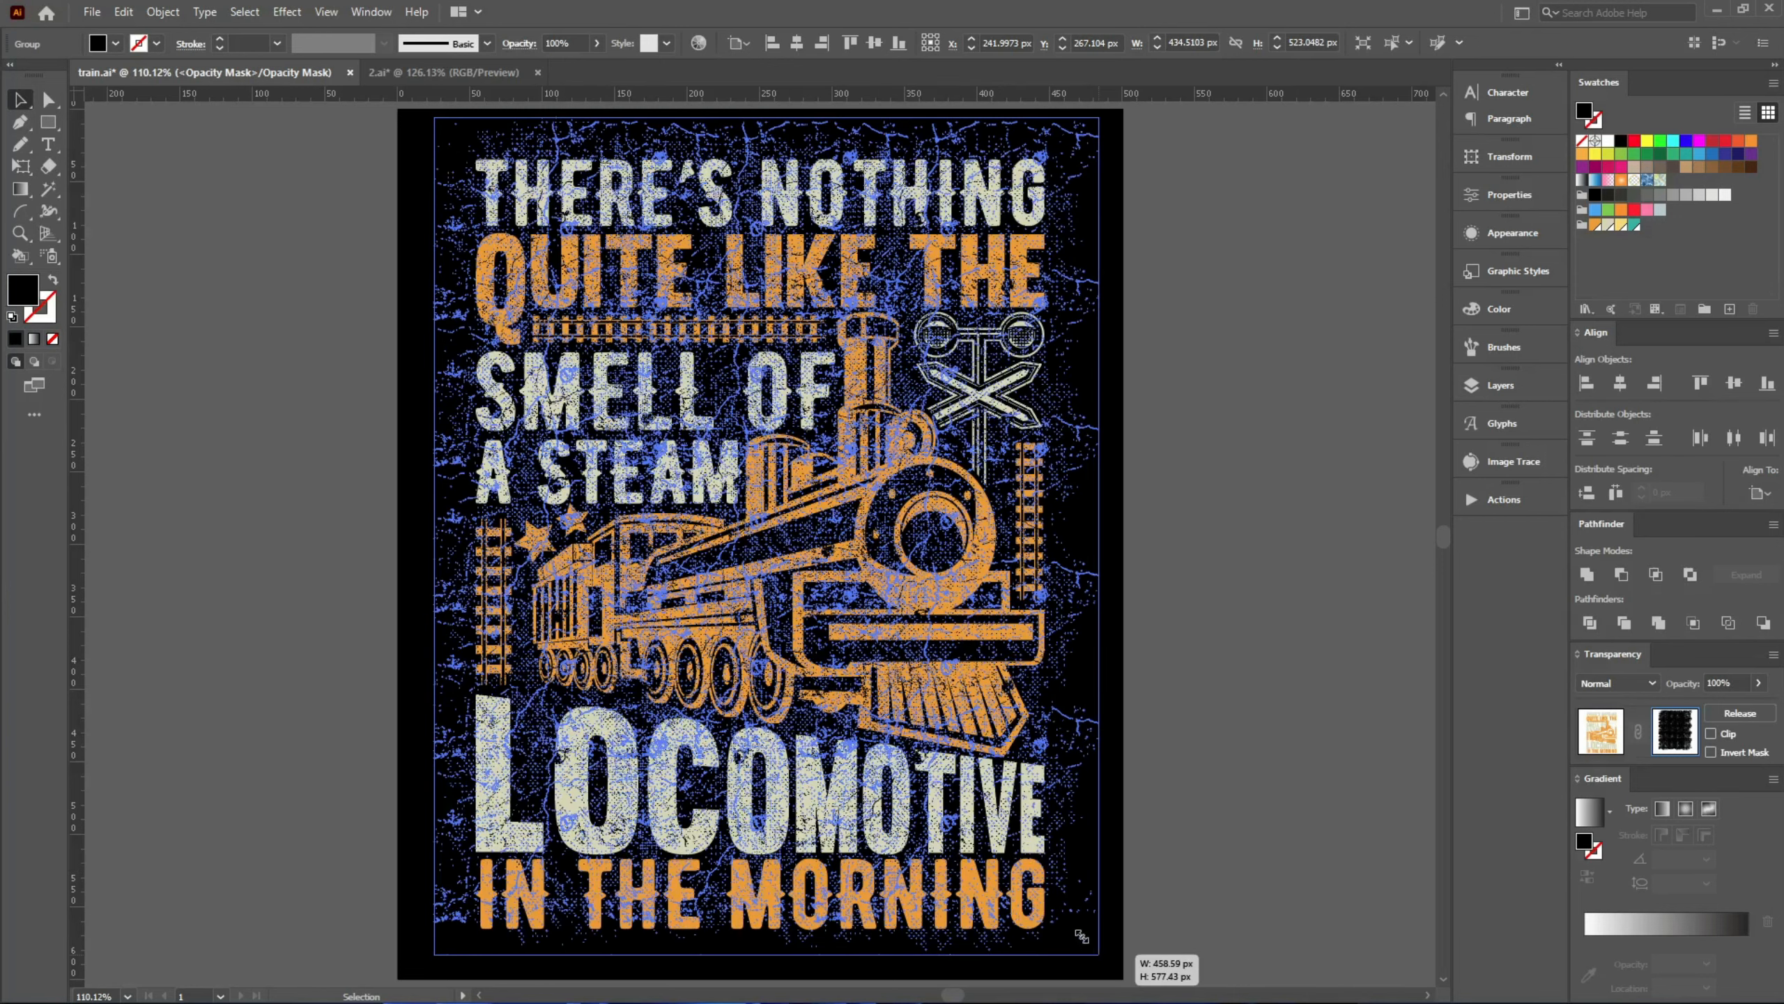
key("ctrl+shift+a")
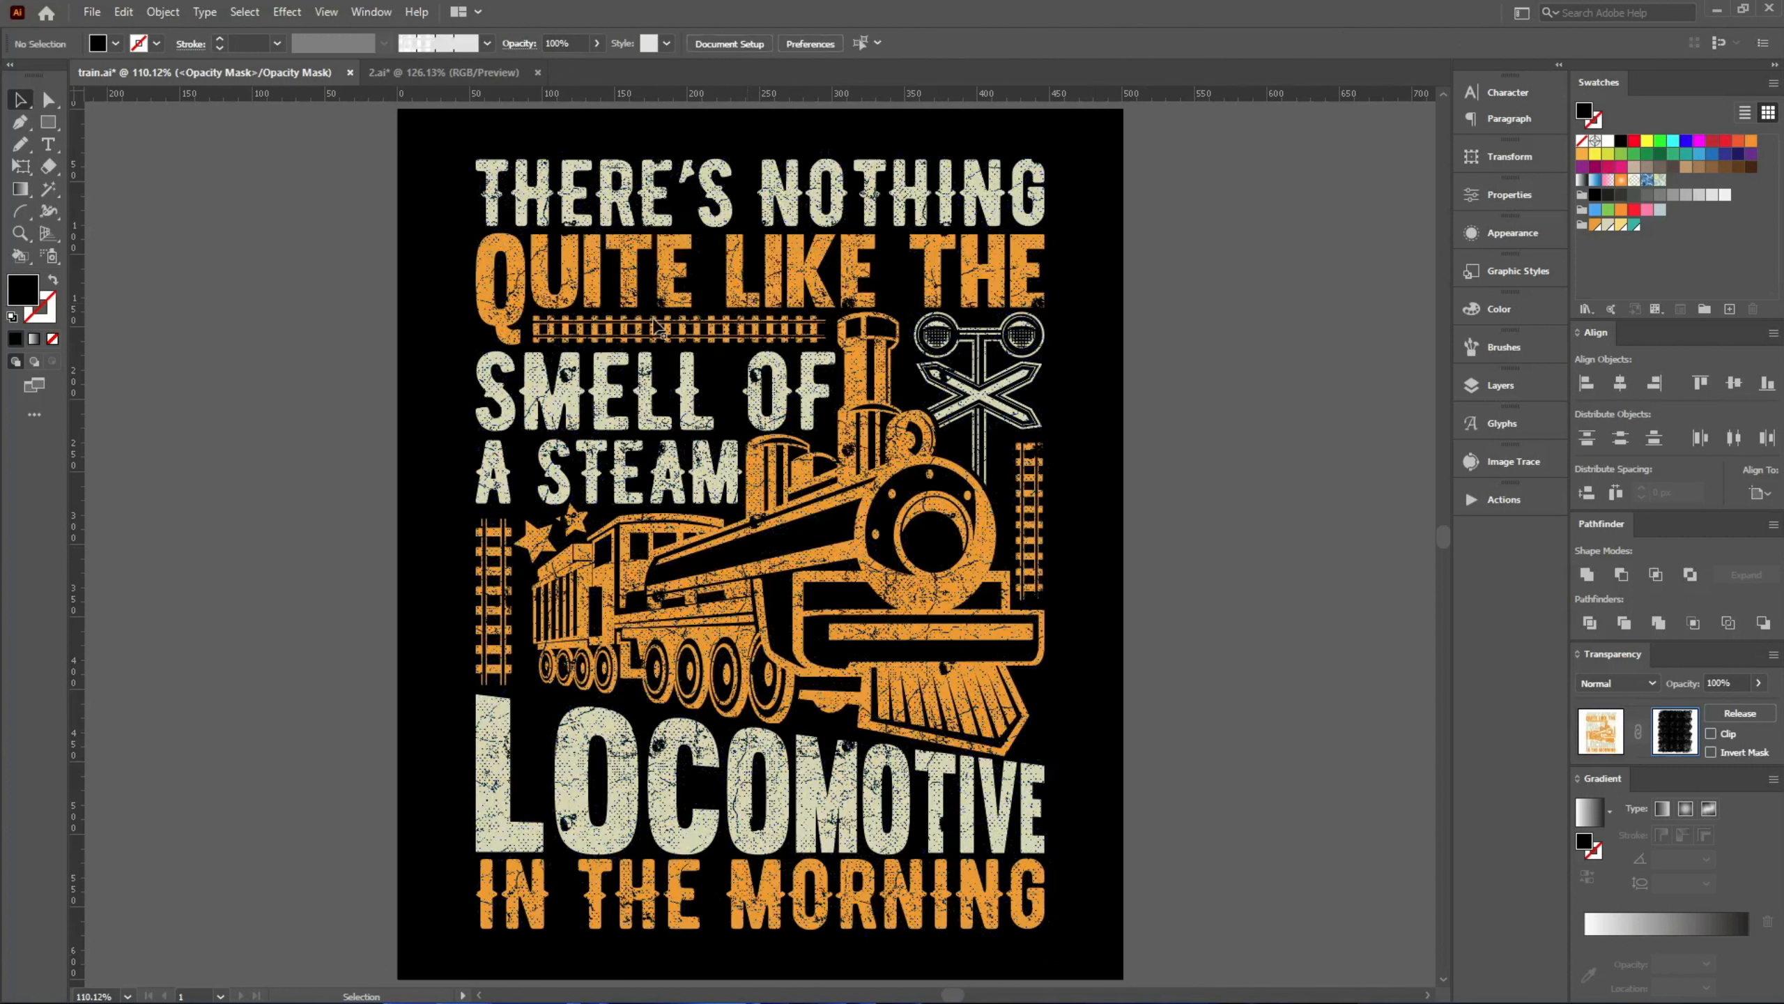
left_click(1599, 751)
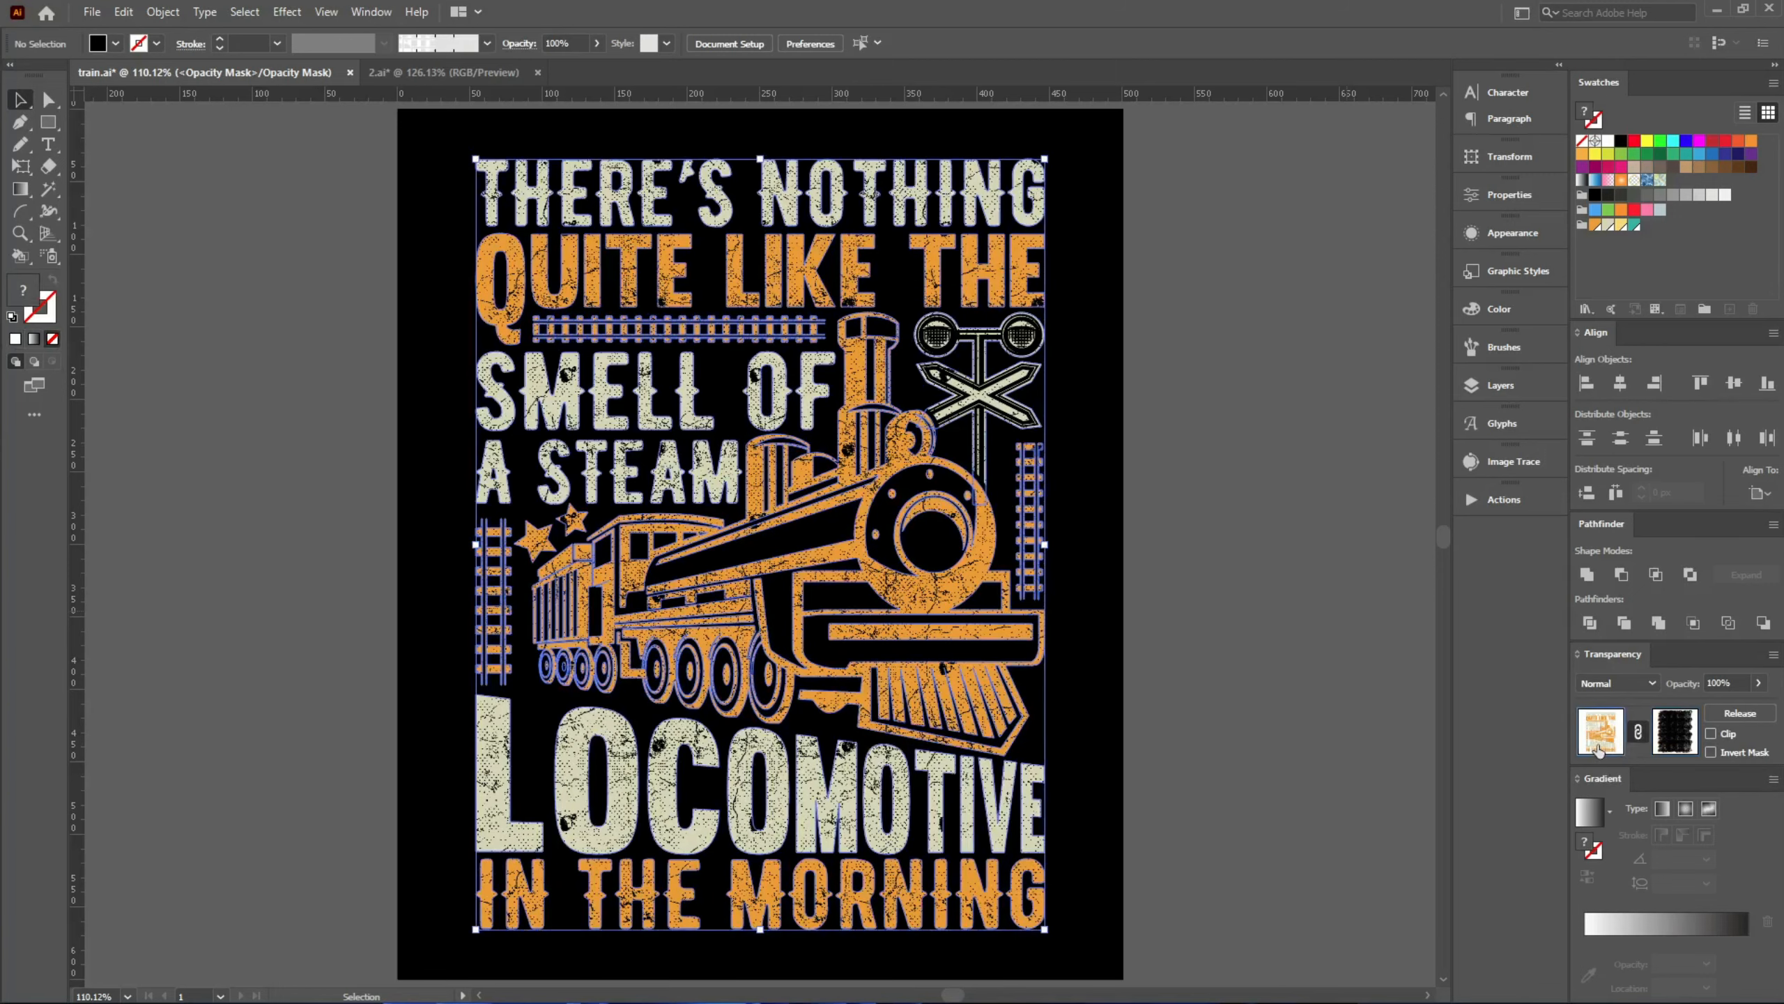
left_click(1252, 700)
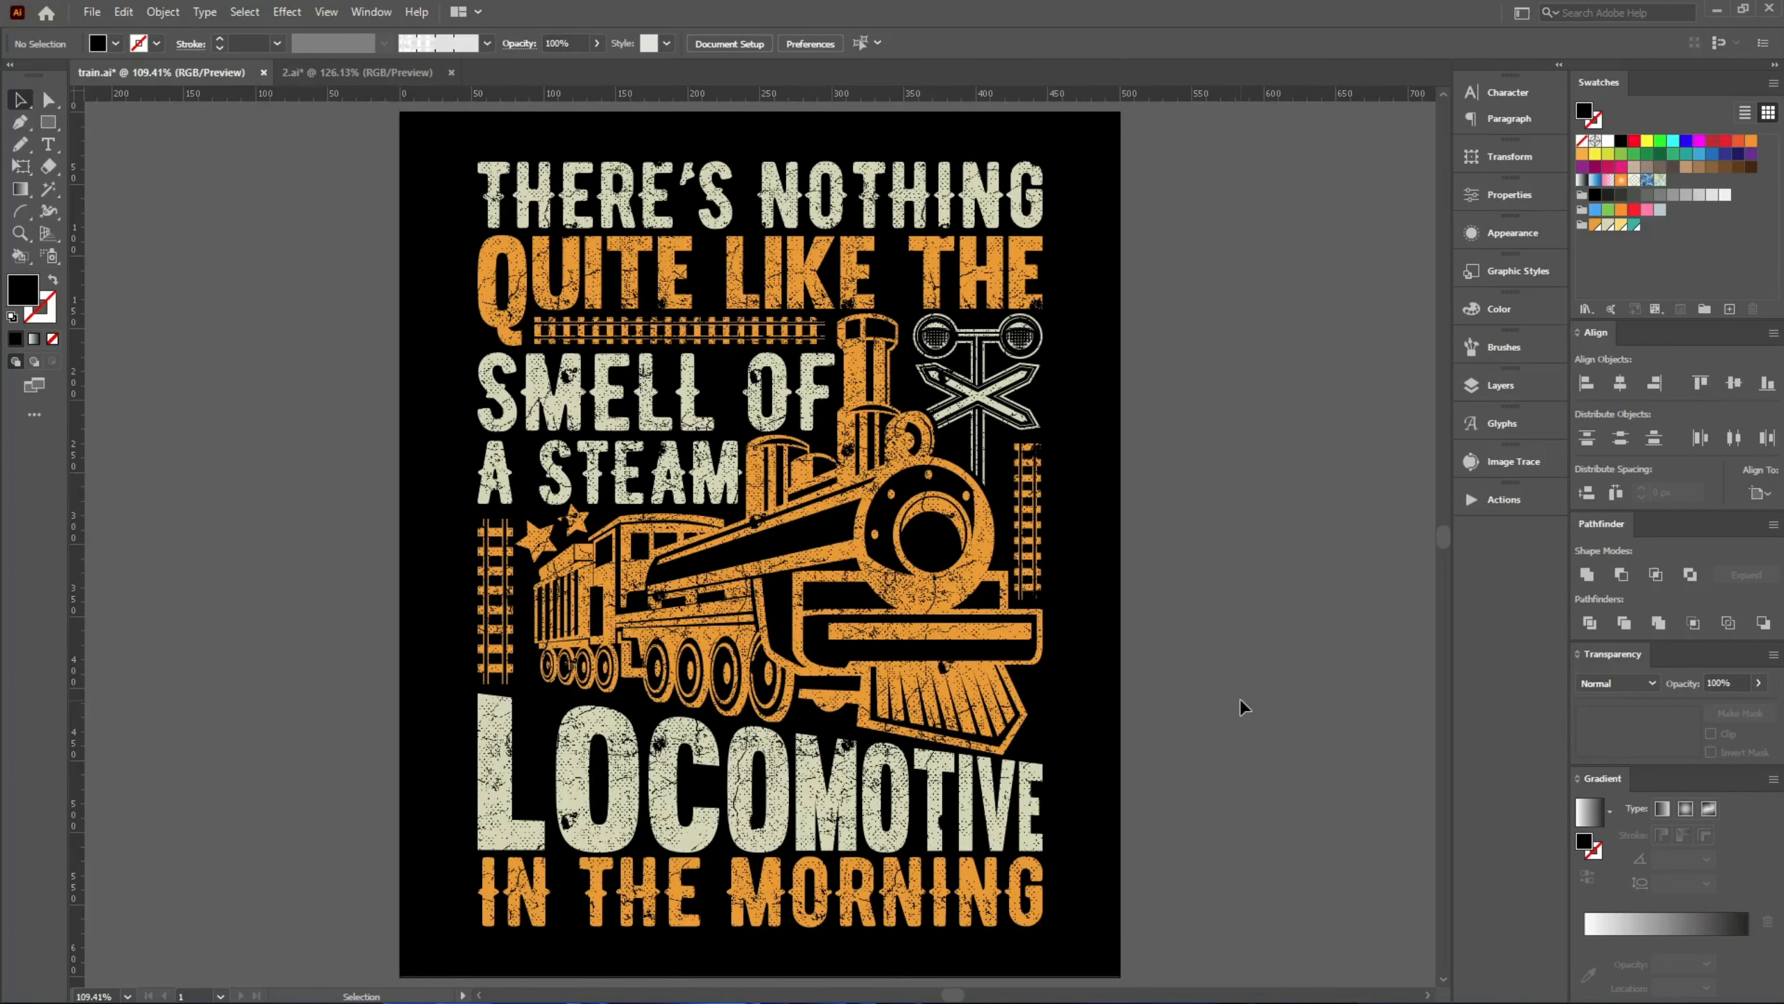